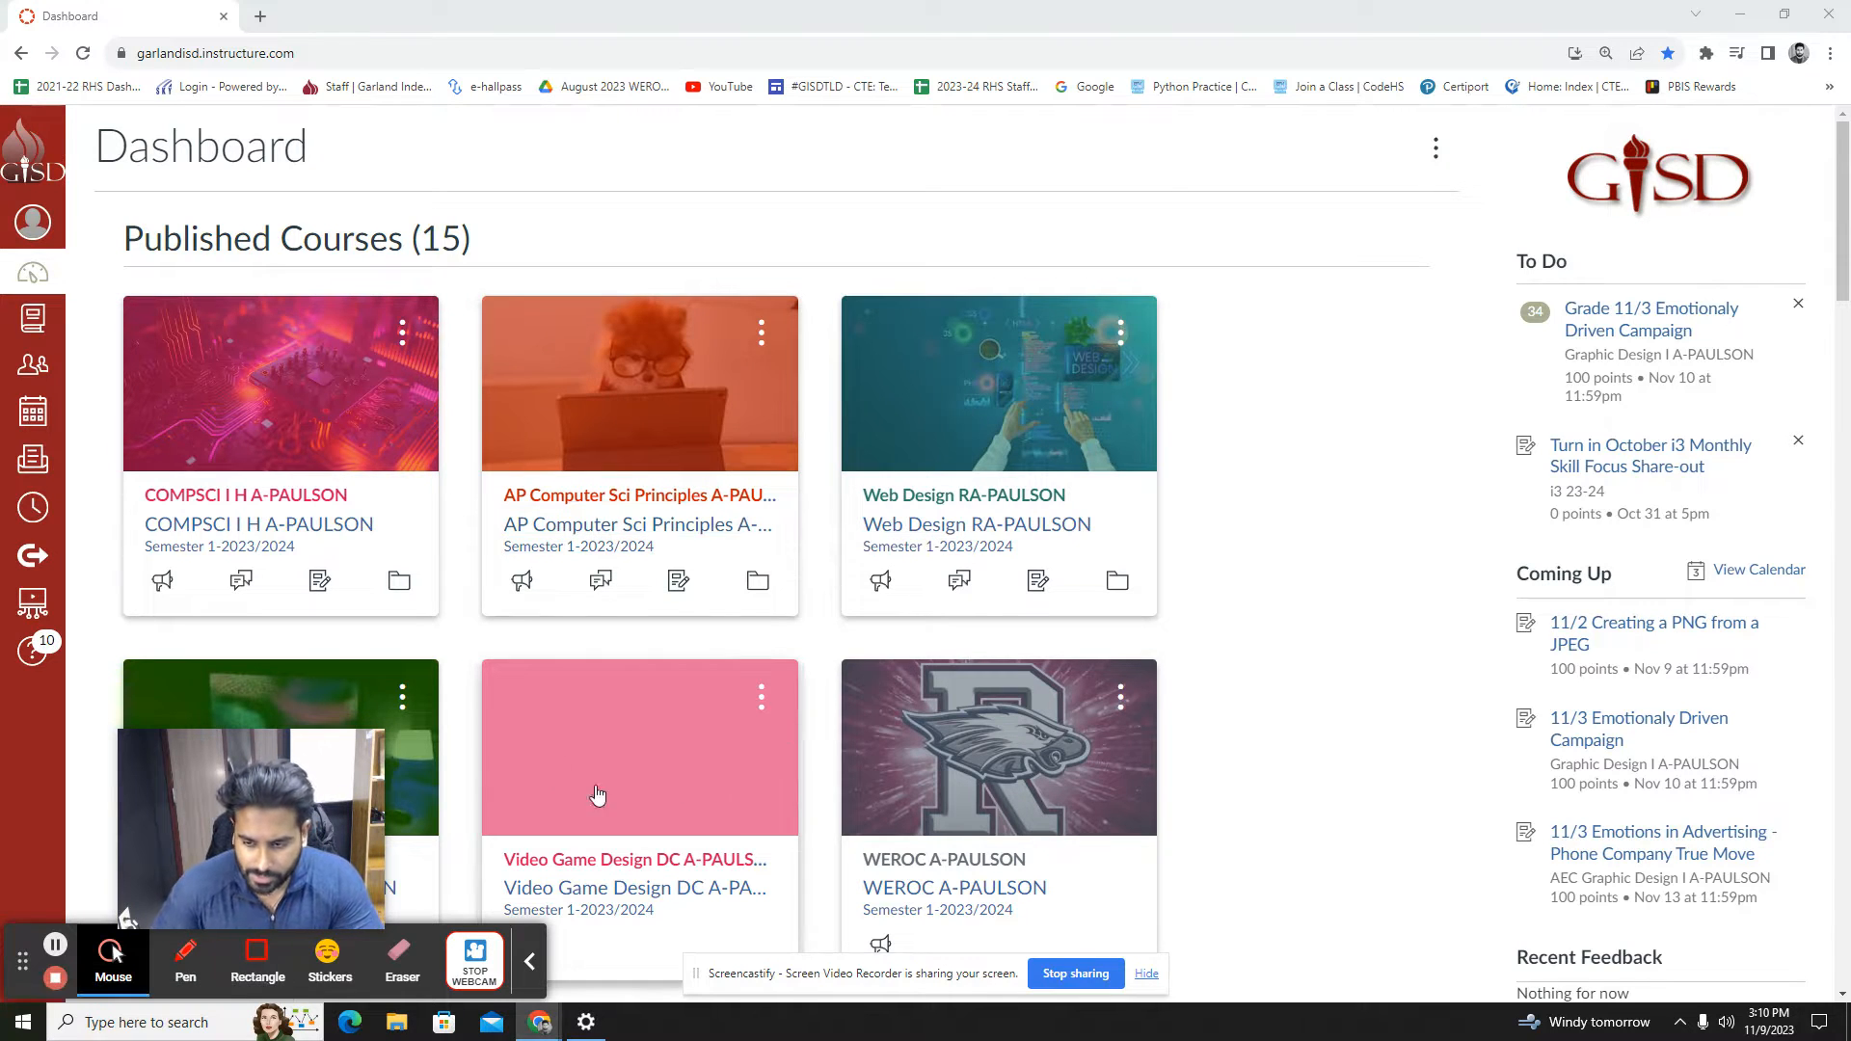
Open the announcements page of the Graphic Design I course from the dashboard
scroll(598, 794, "down", 3)
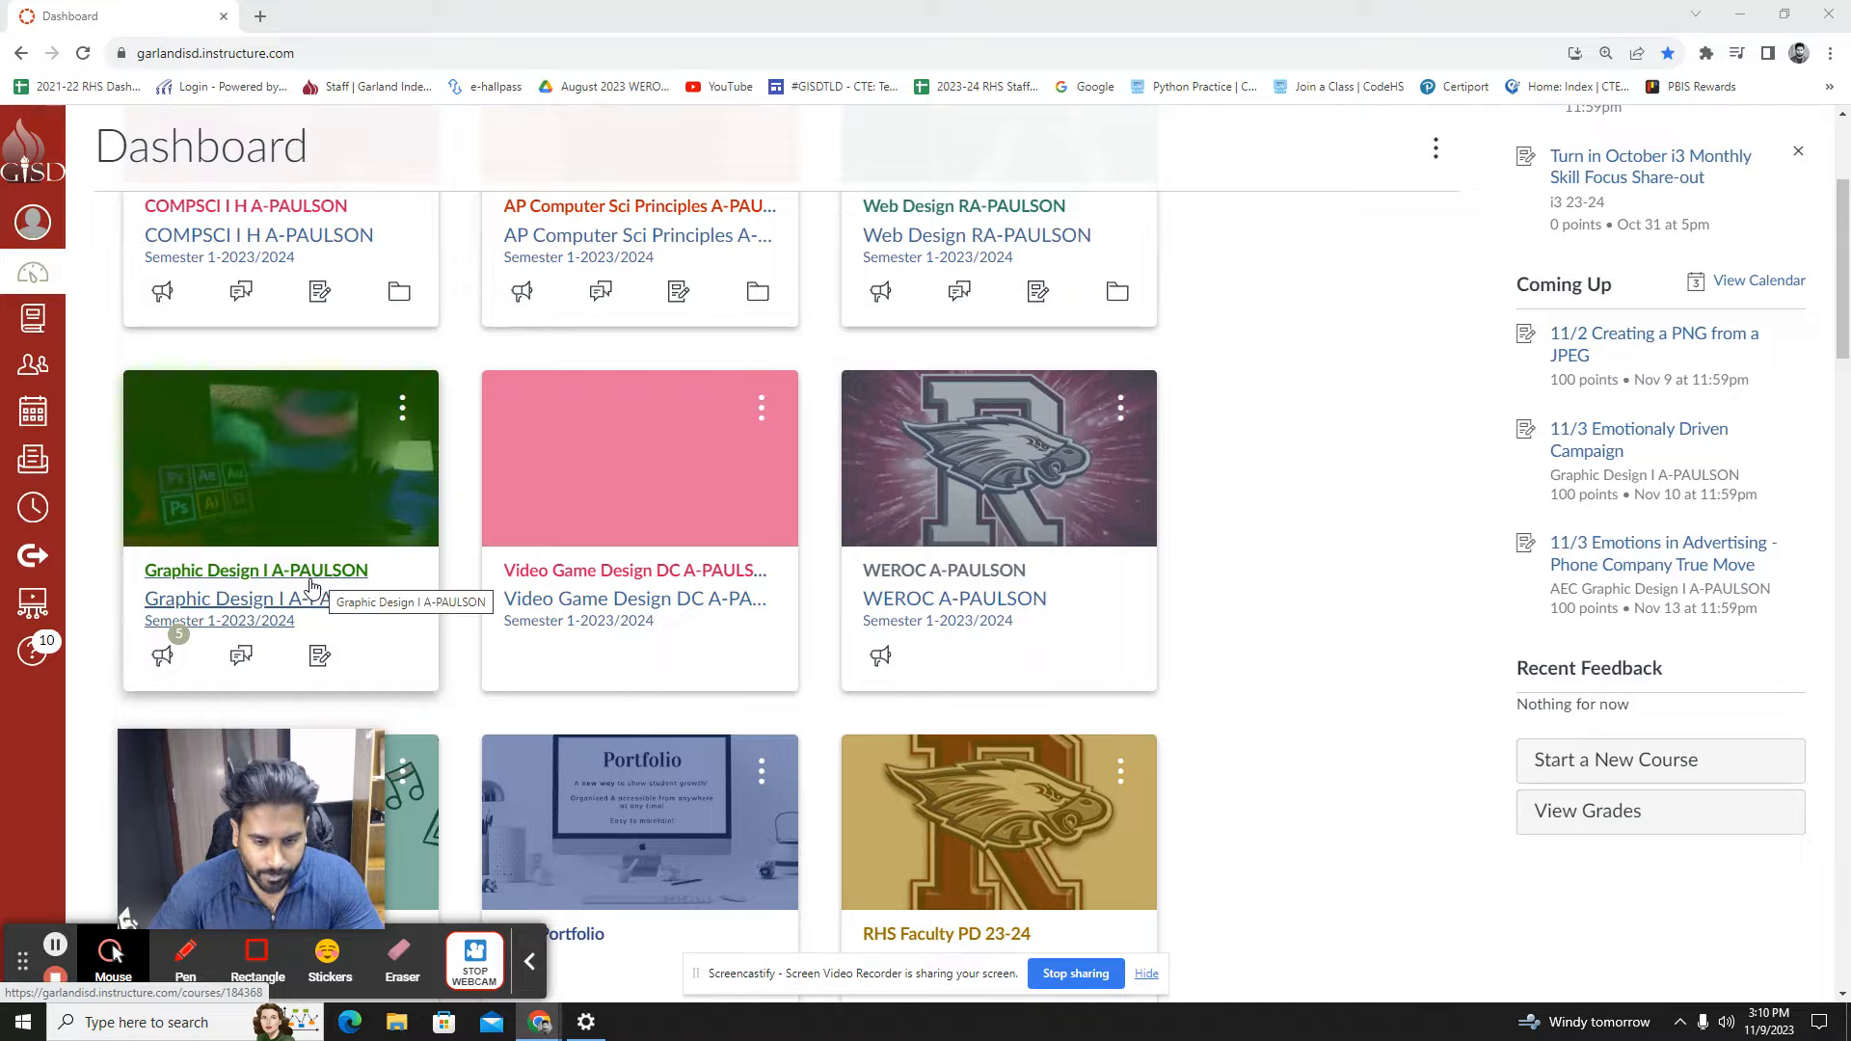
left_click(294, 585)
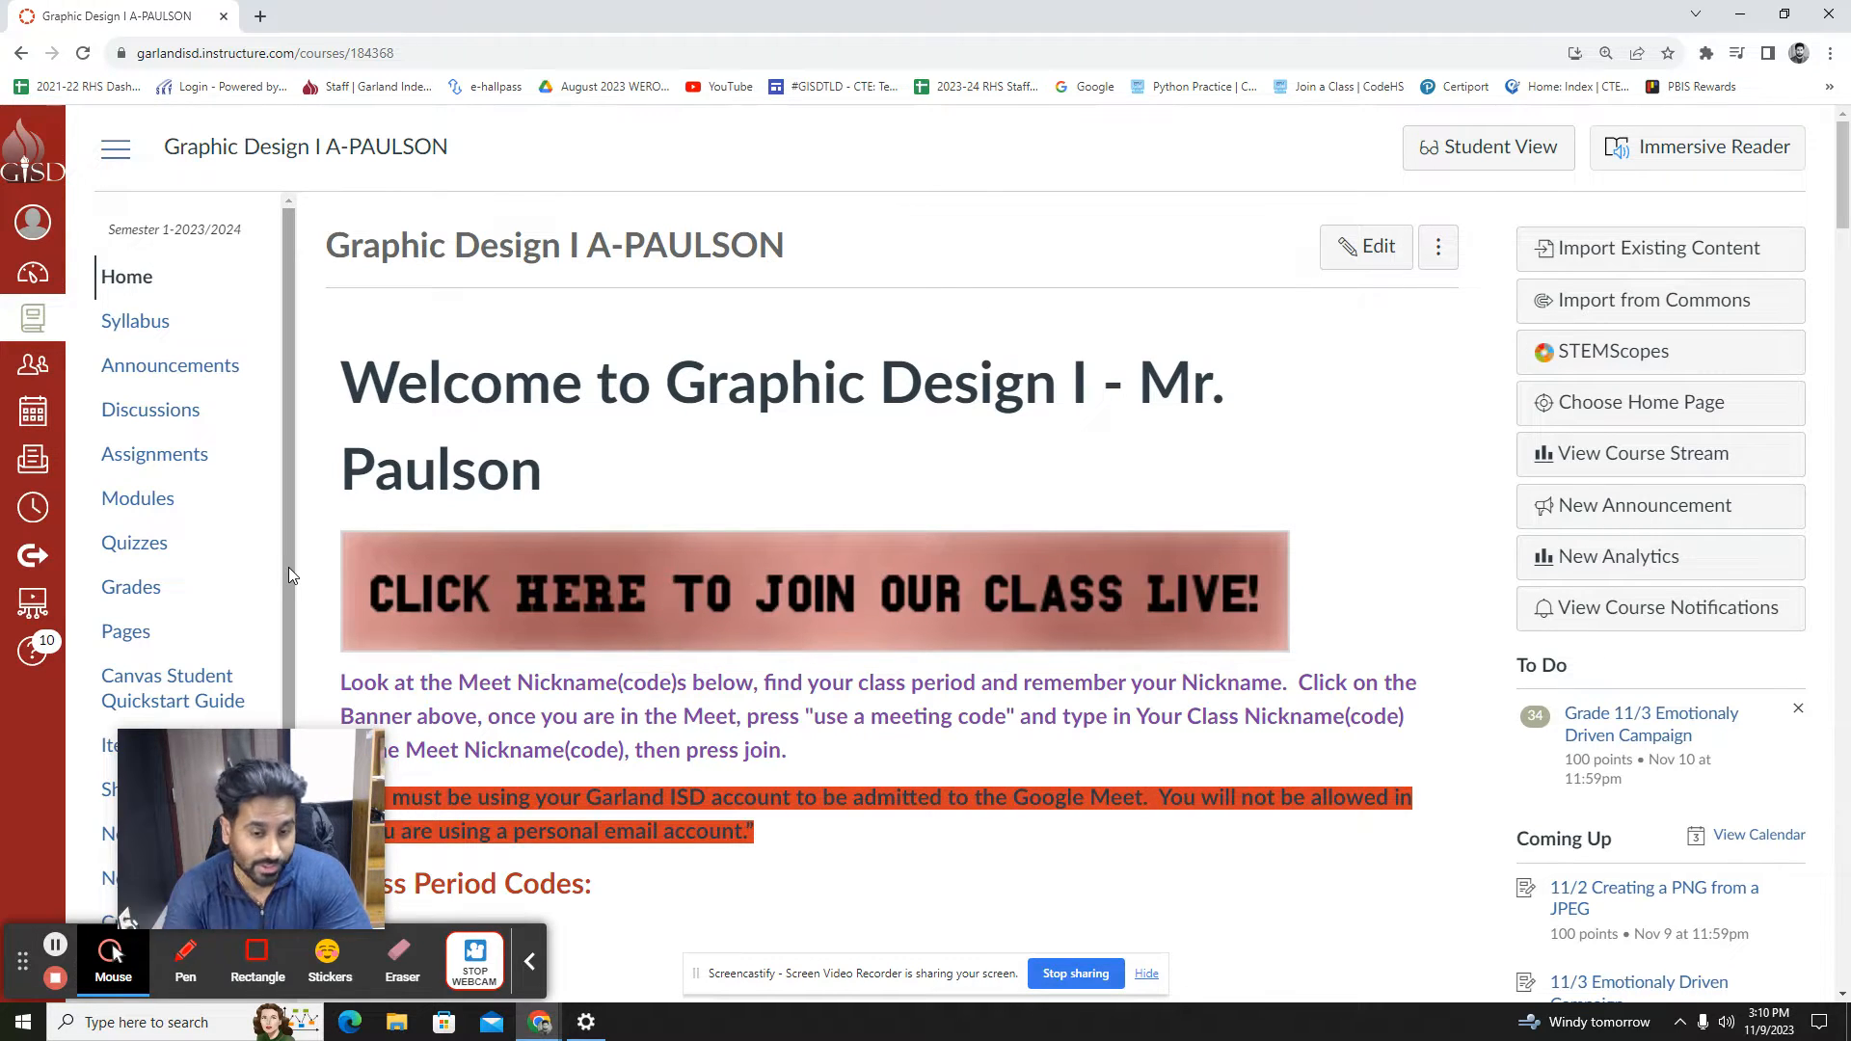
left_click(167, 370)
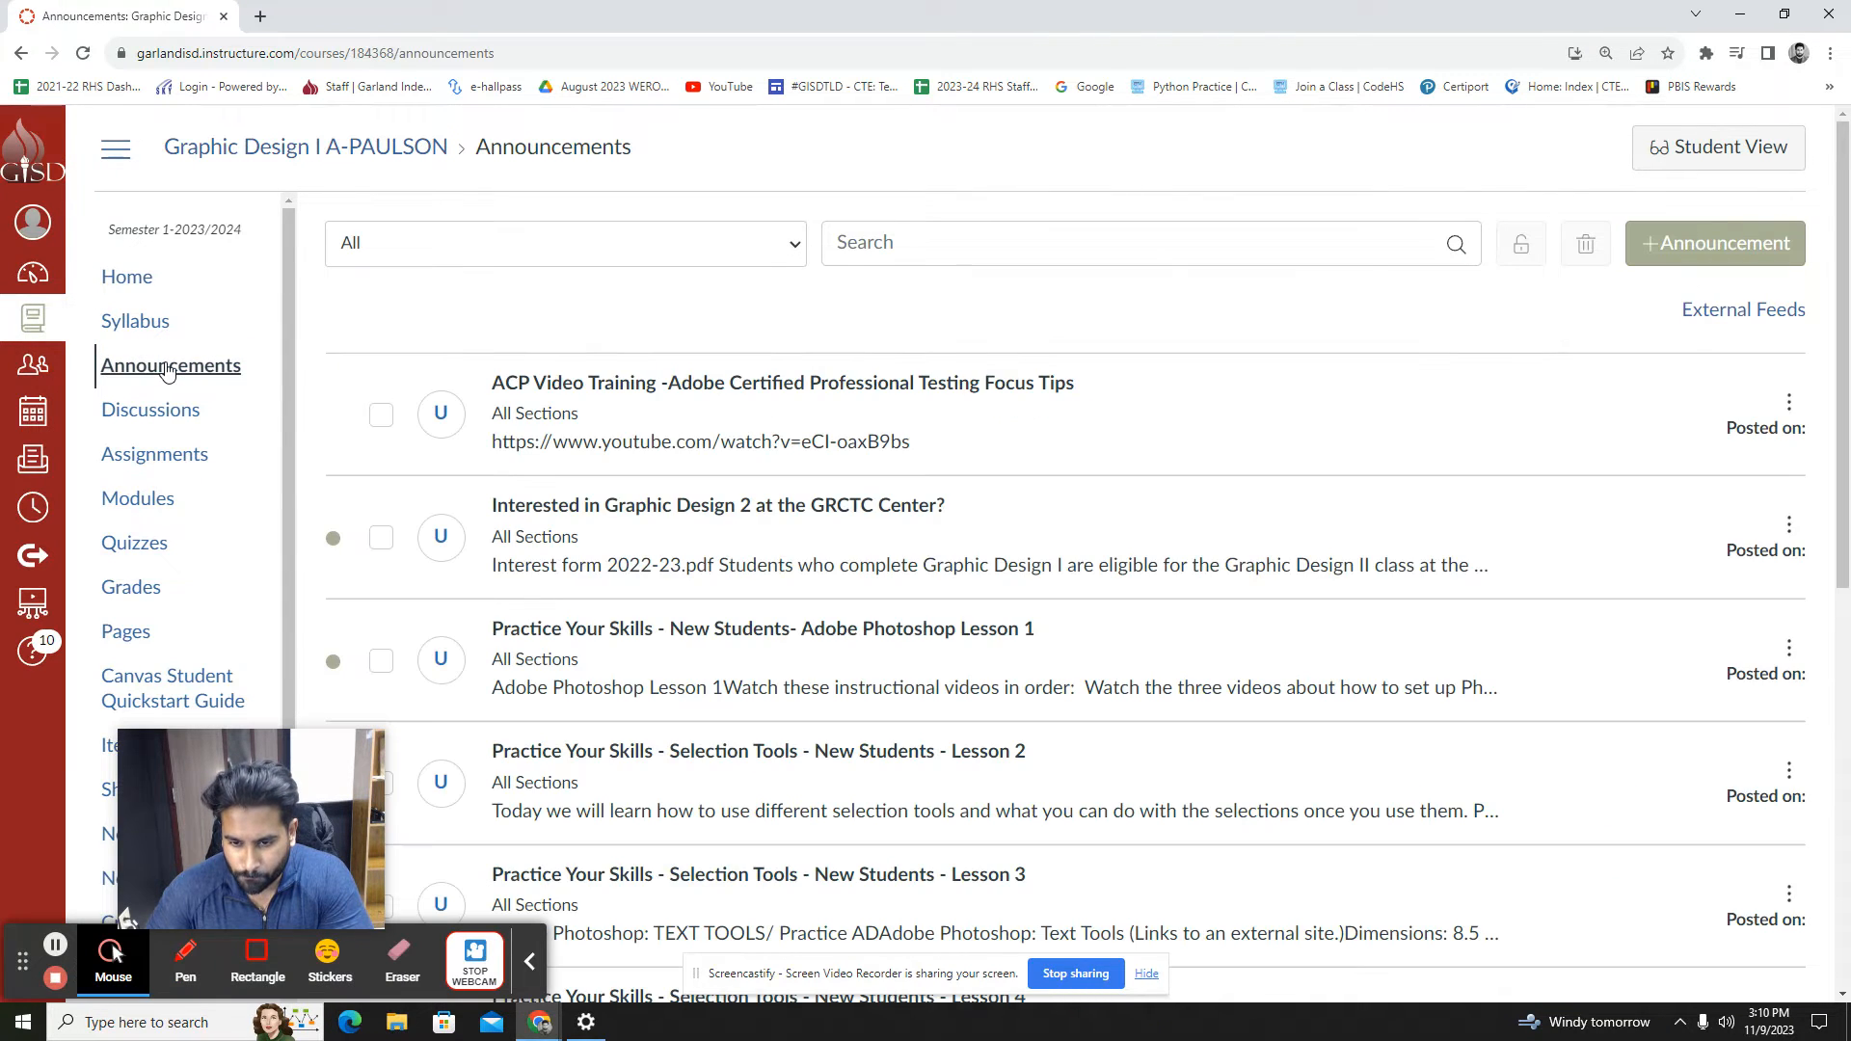
Look at the existing announcement "ACP Video Training -Adobe Certified Professional Testing Focus Tips" and return to the announcements list
scroll(665, 482, "down", 2)
scroll(665, 579, "up", 2)
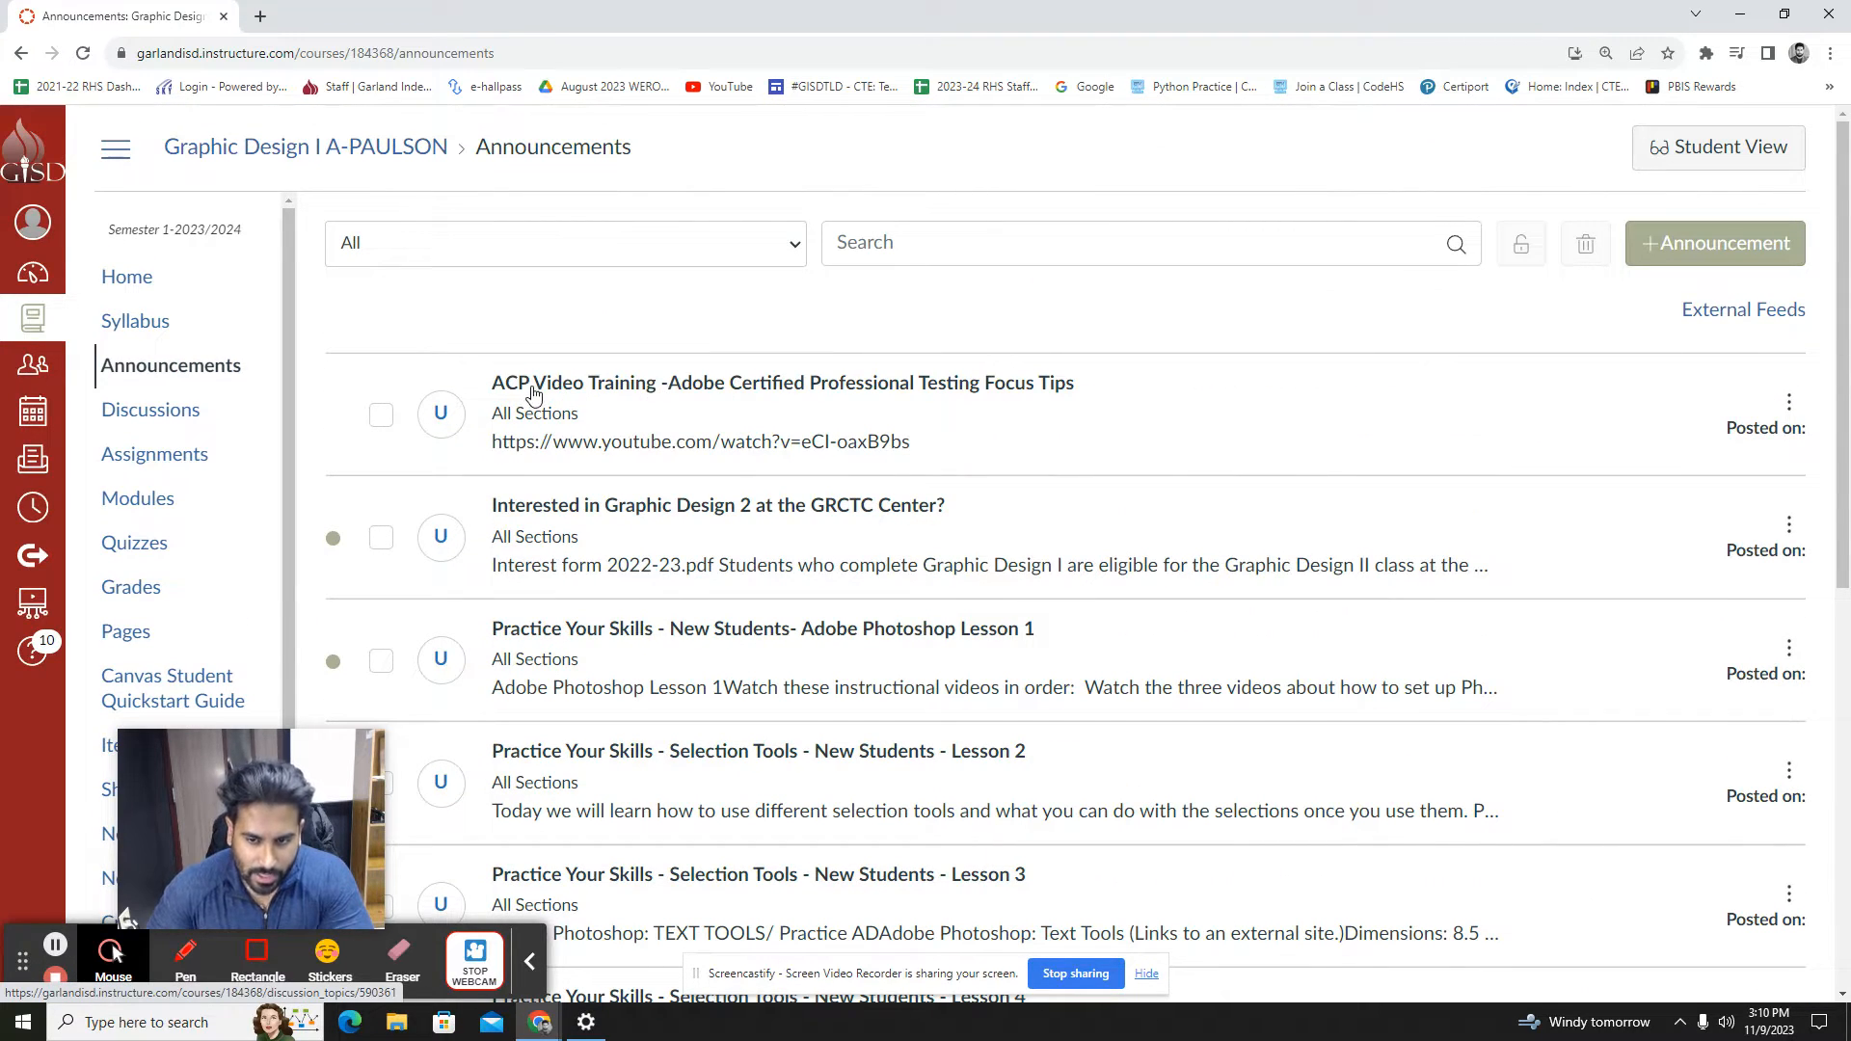
left_click(798, 386)
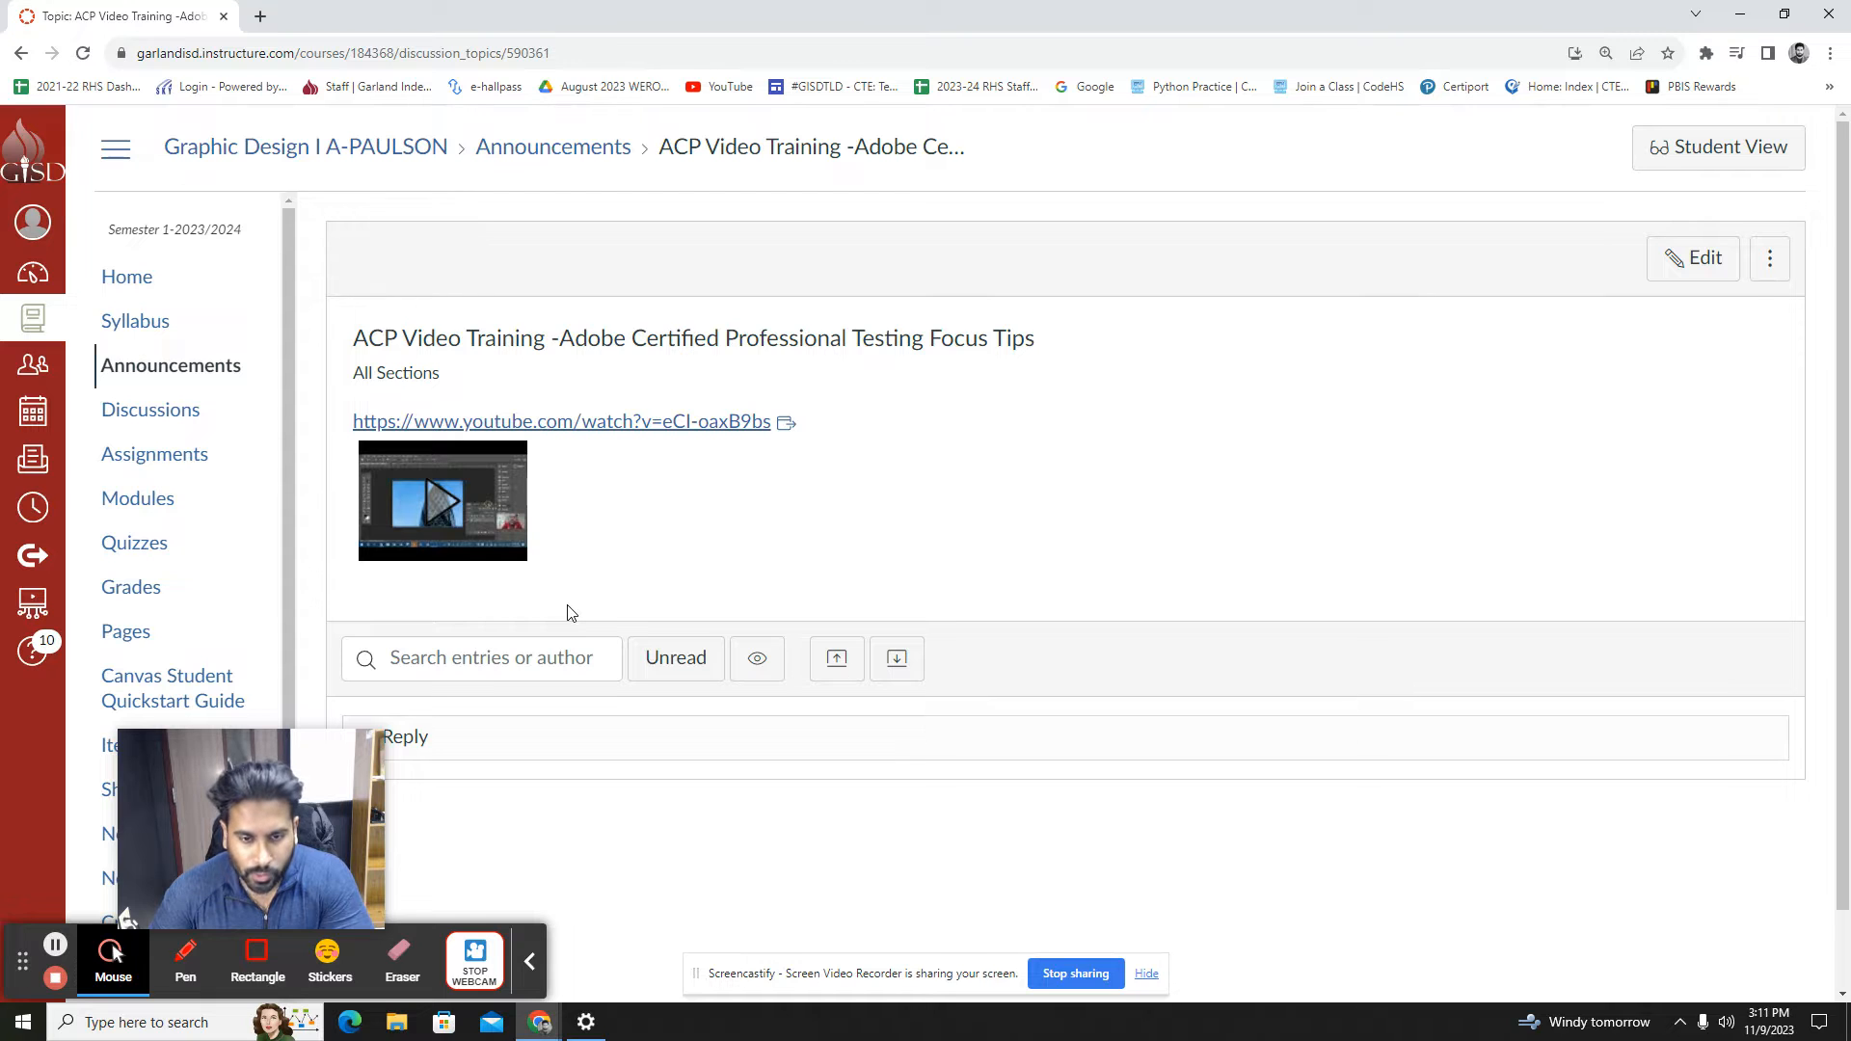
left_click(192, 377)
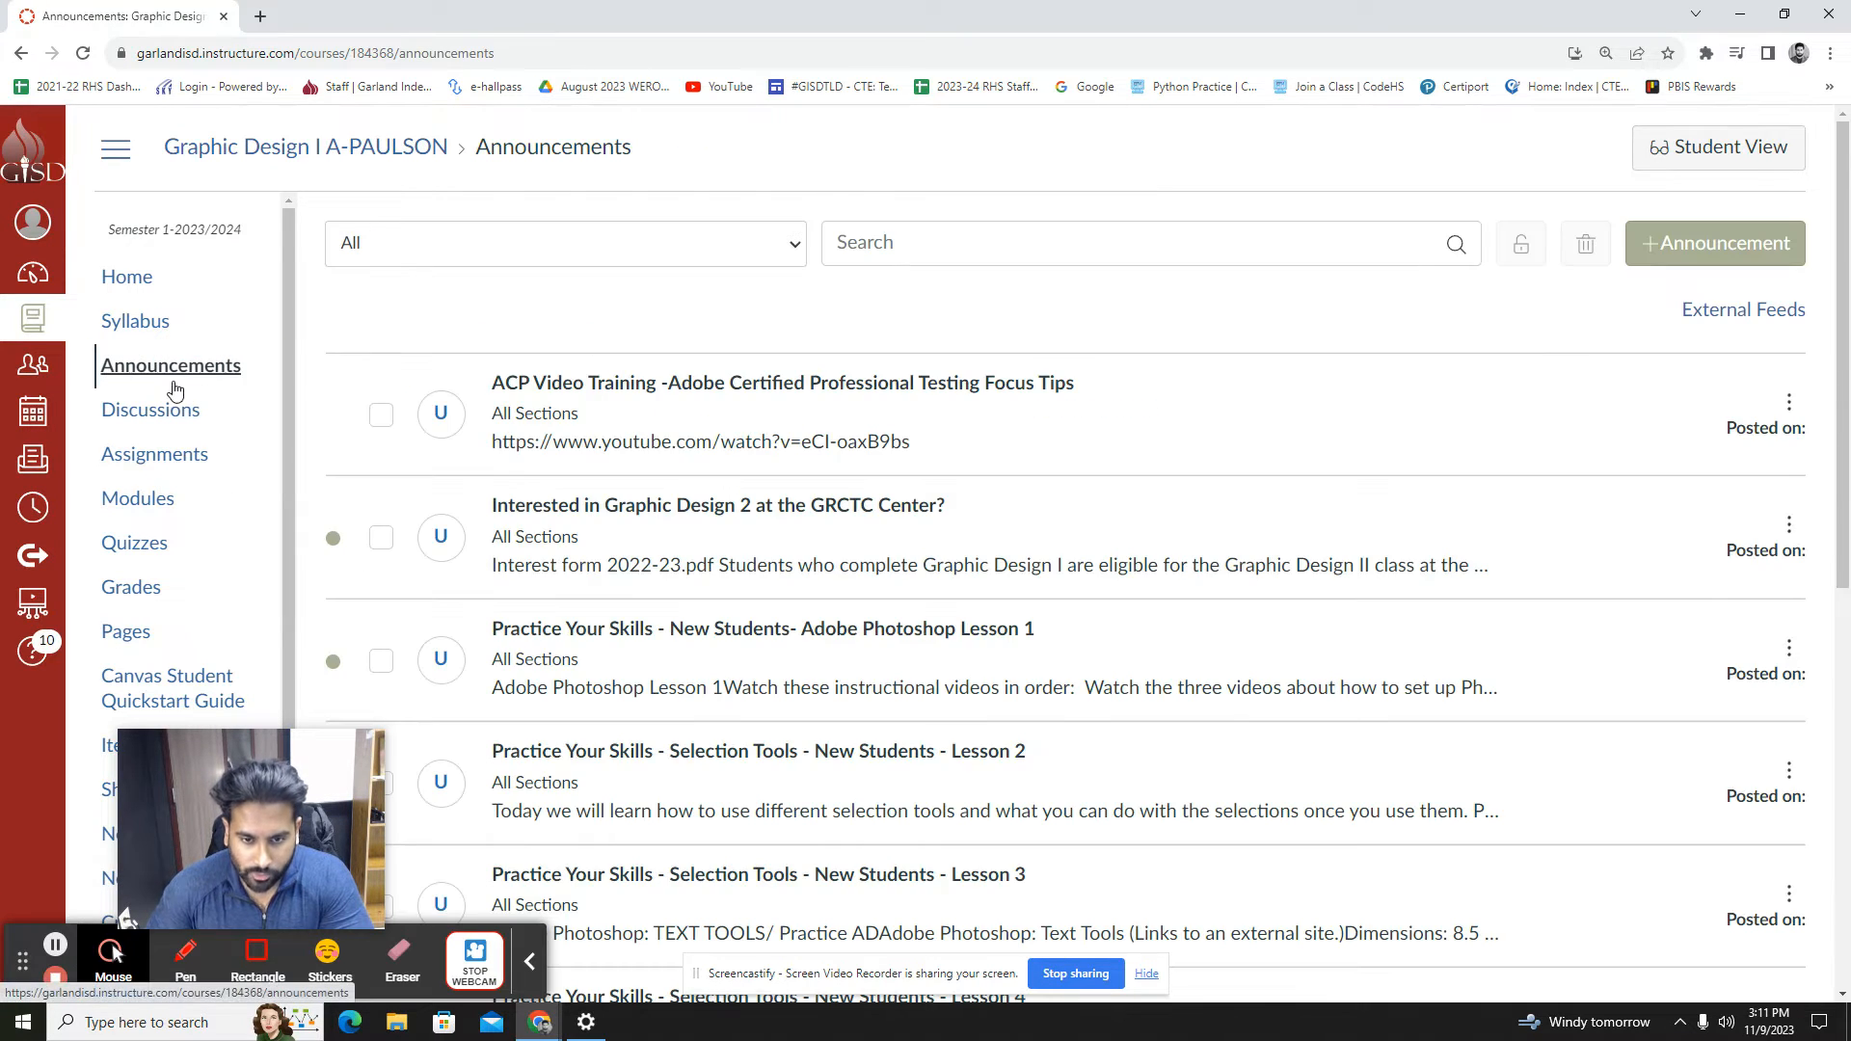
Create a new announcement with the topic title "Out Tomorrow 11/10/23"
left_click(1697, 247)
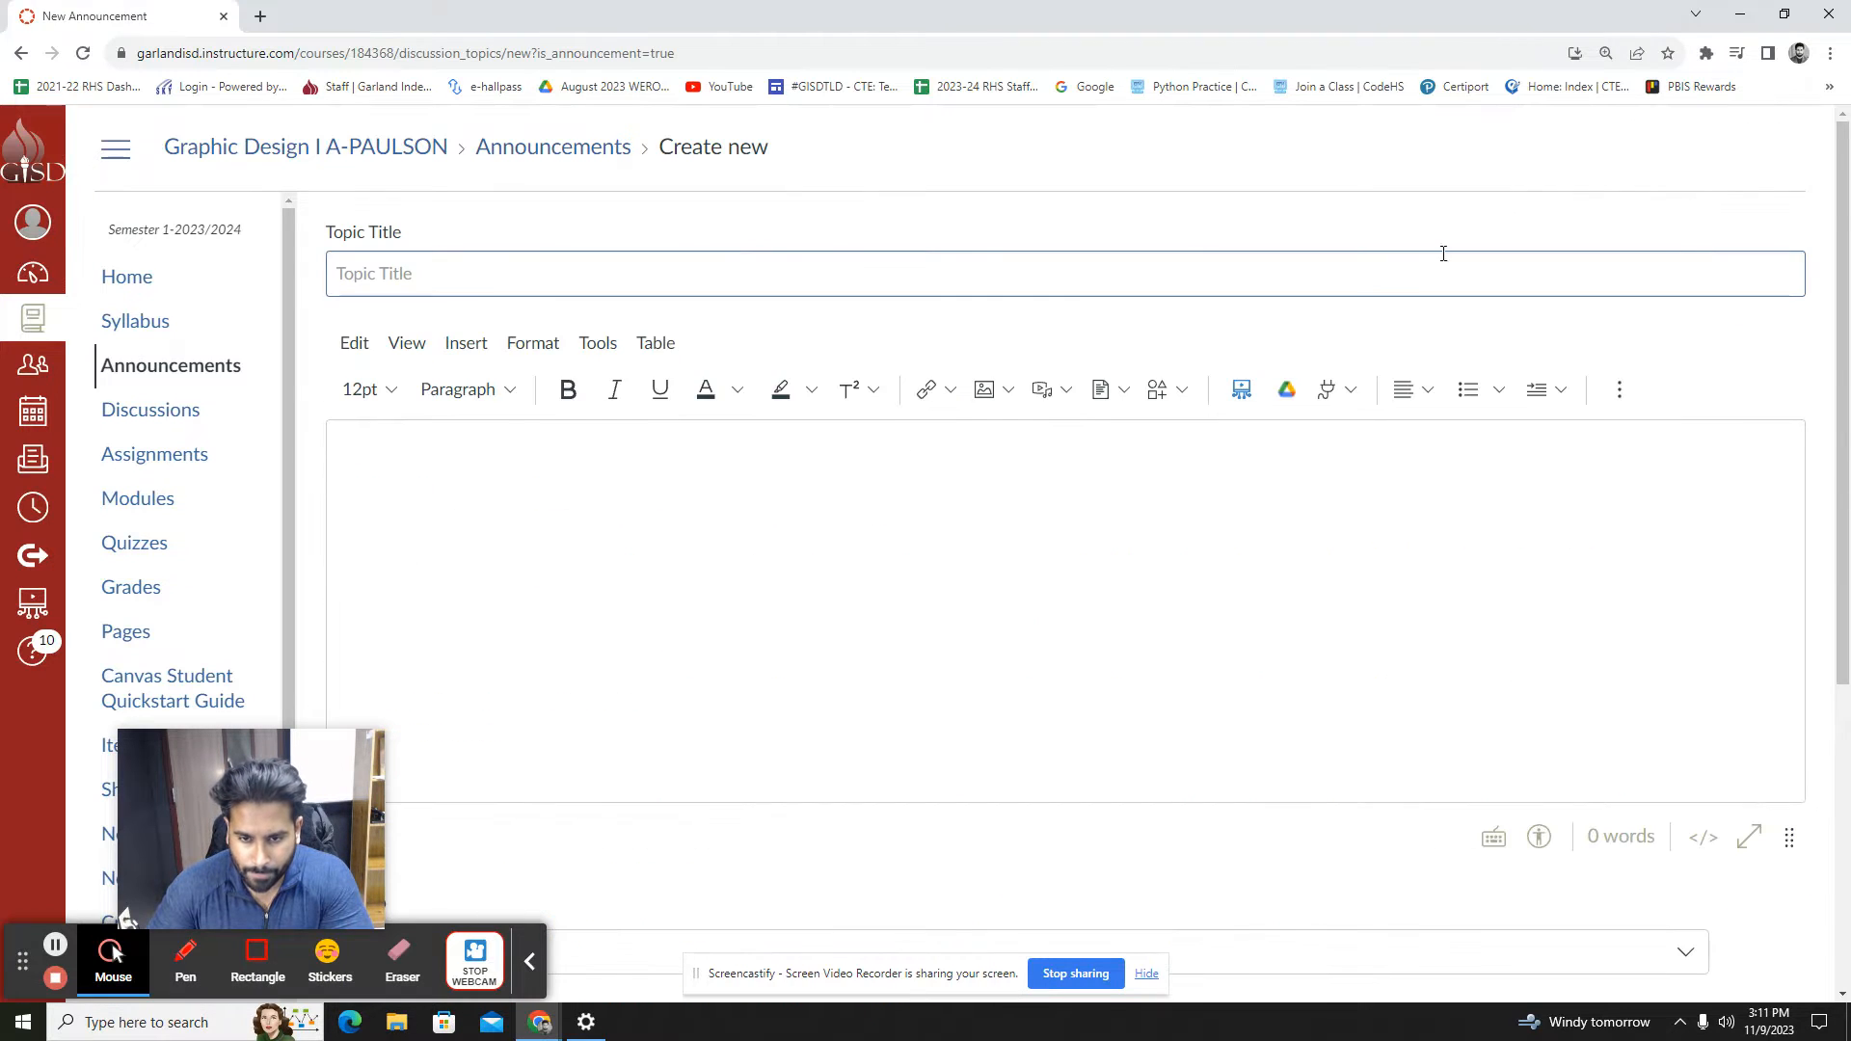
left_click(454, 273)
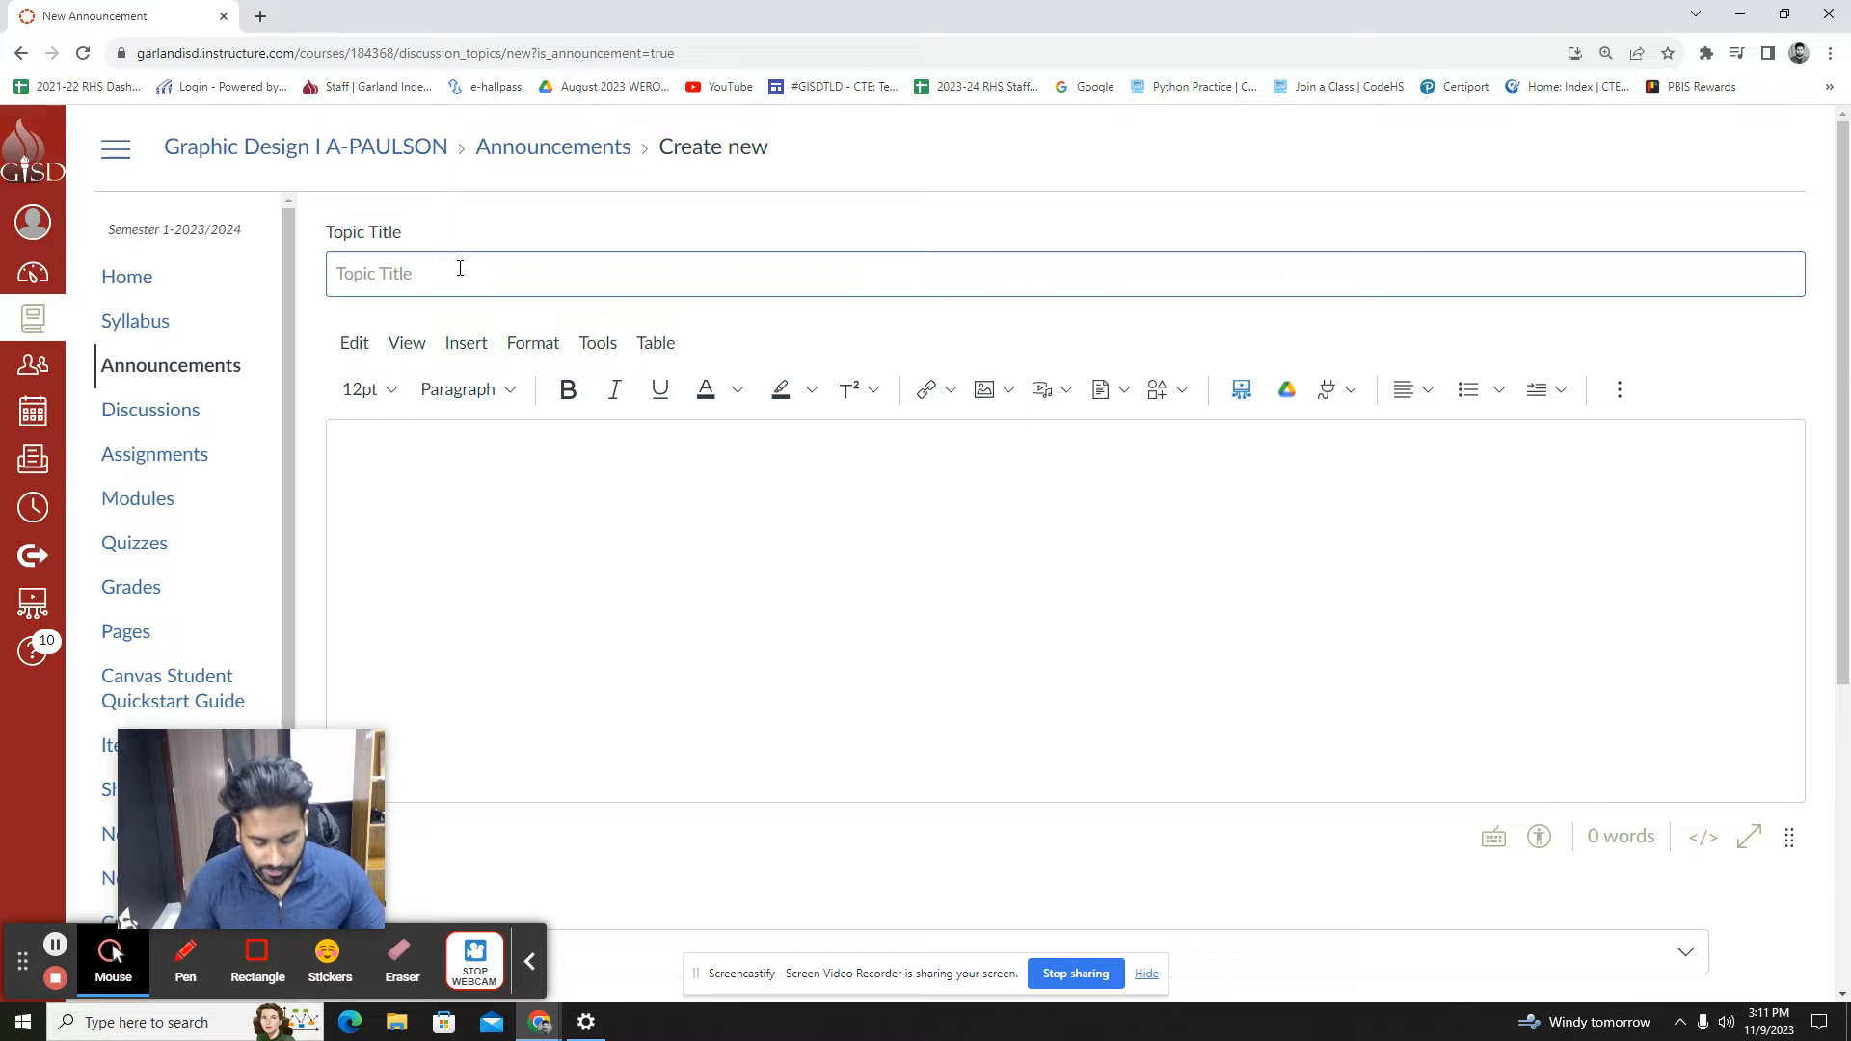
type("Out ")
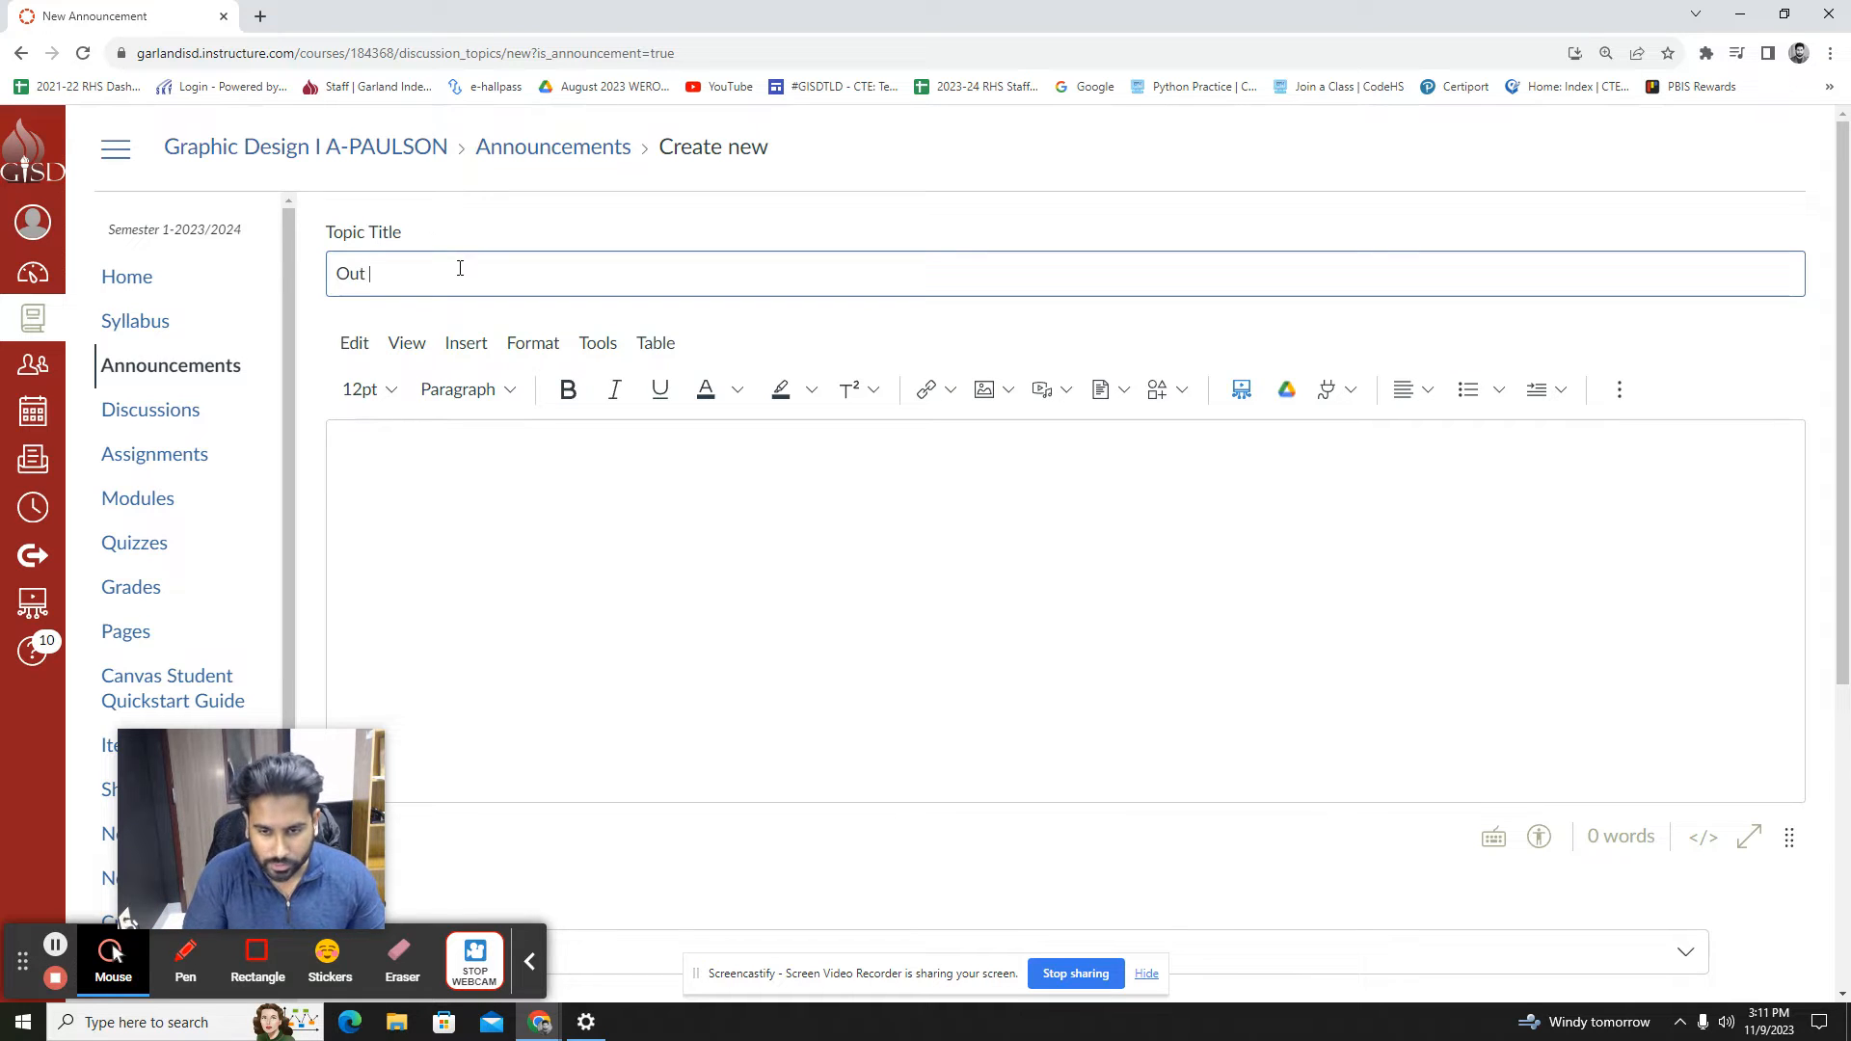
type("Tomorrow ")
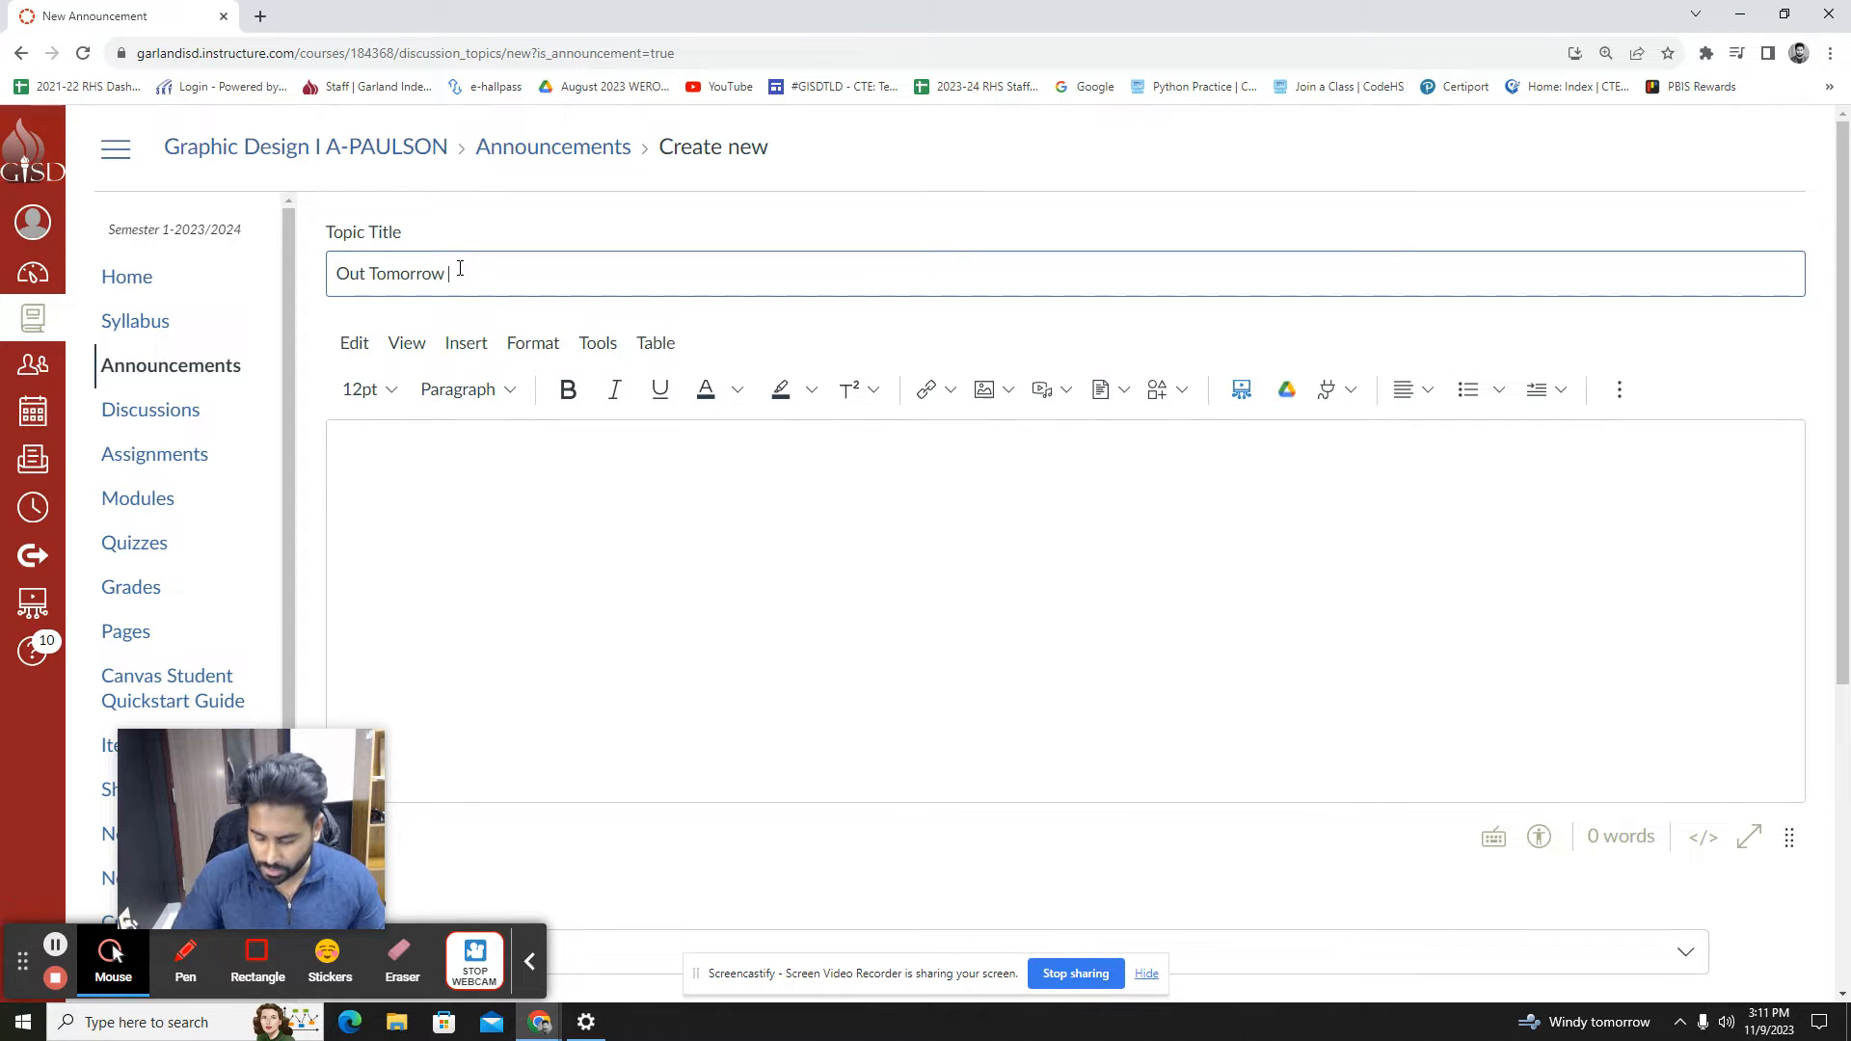
type("11/10")
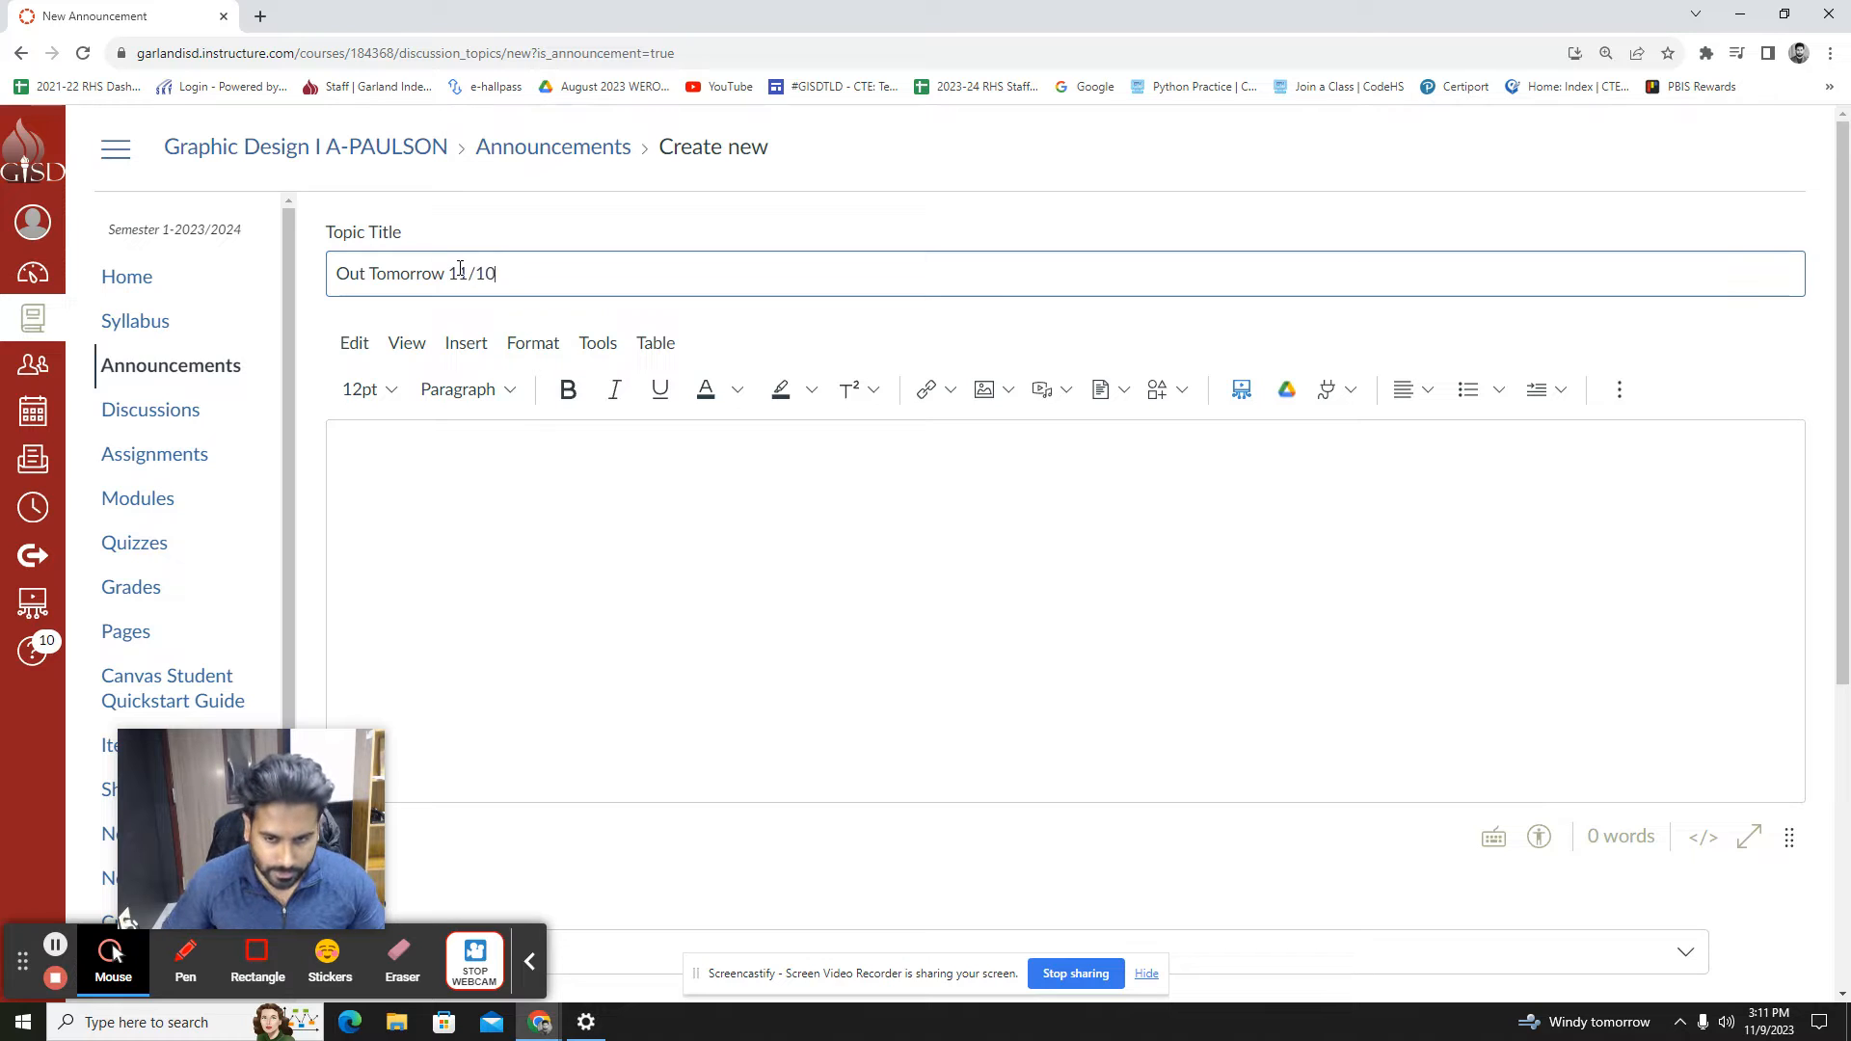
type("/23")
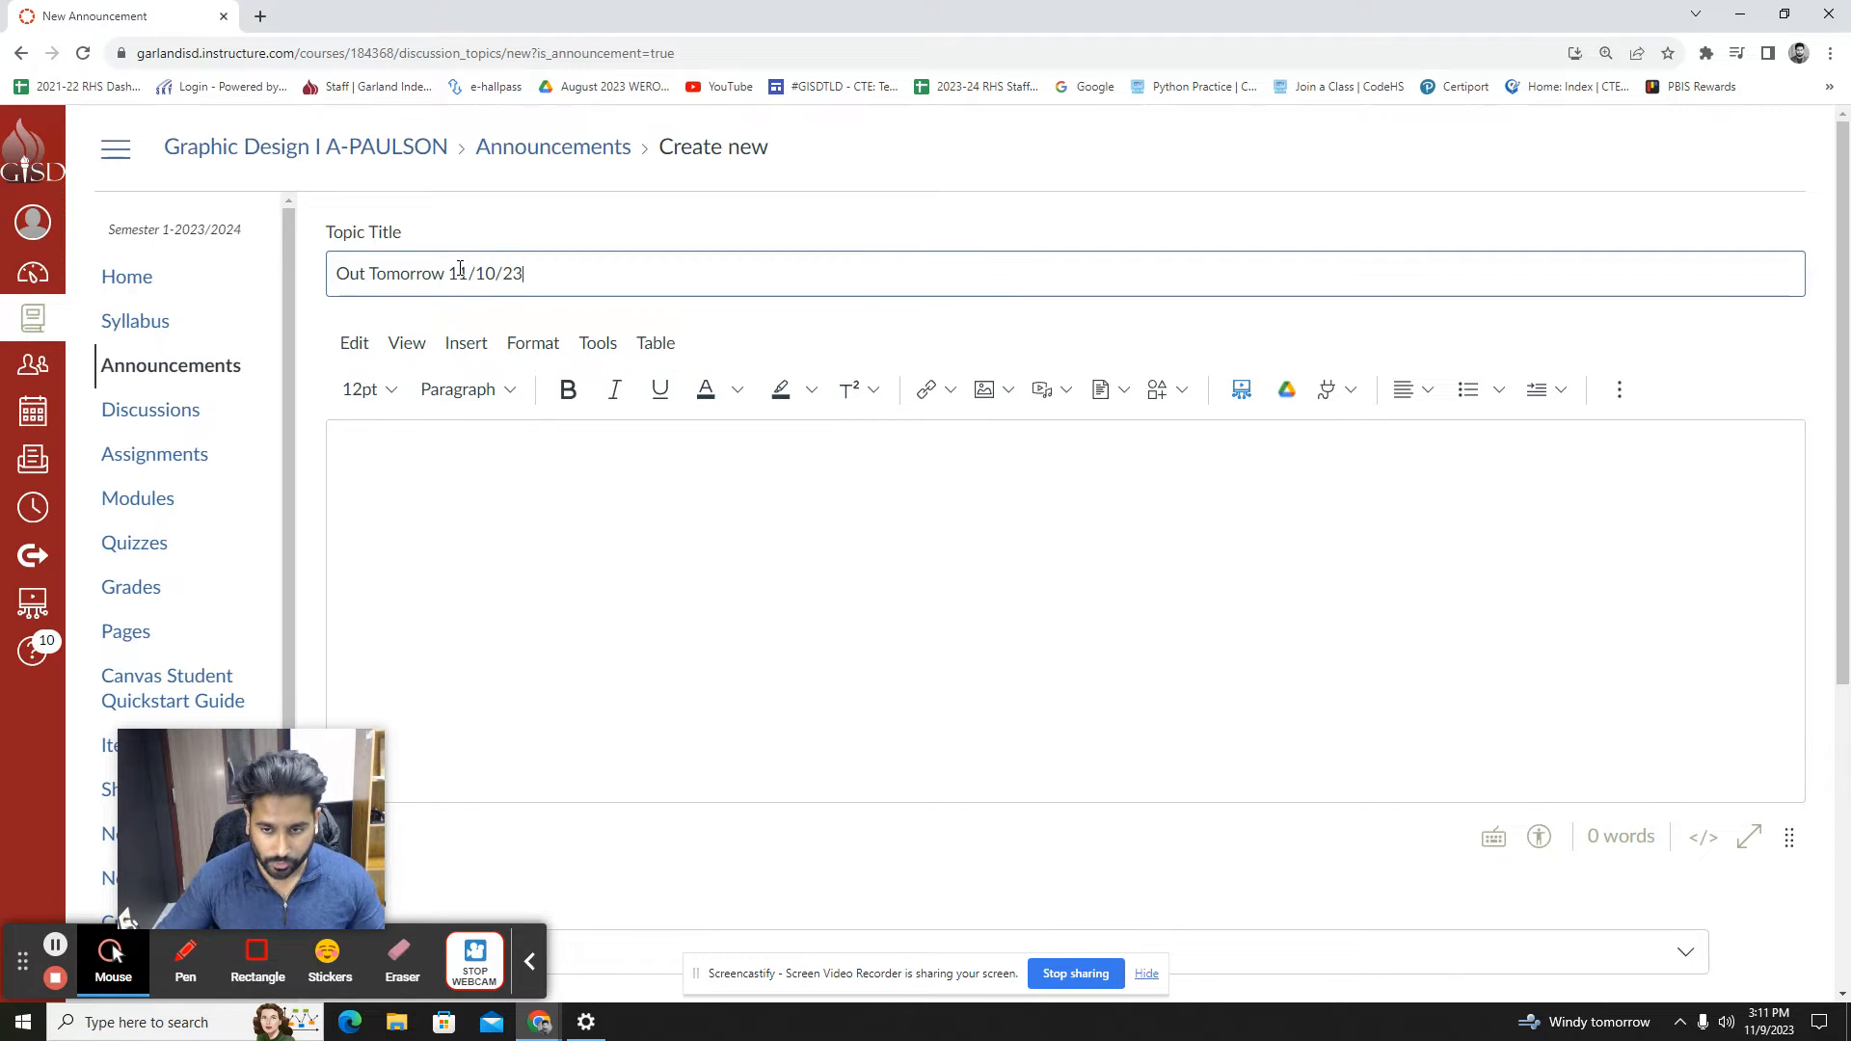
Begin the announcement's message body with "Hey guys I'm going to be out tomorrow"
left_click(461, 478)
type("H")
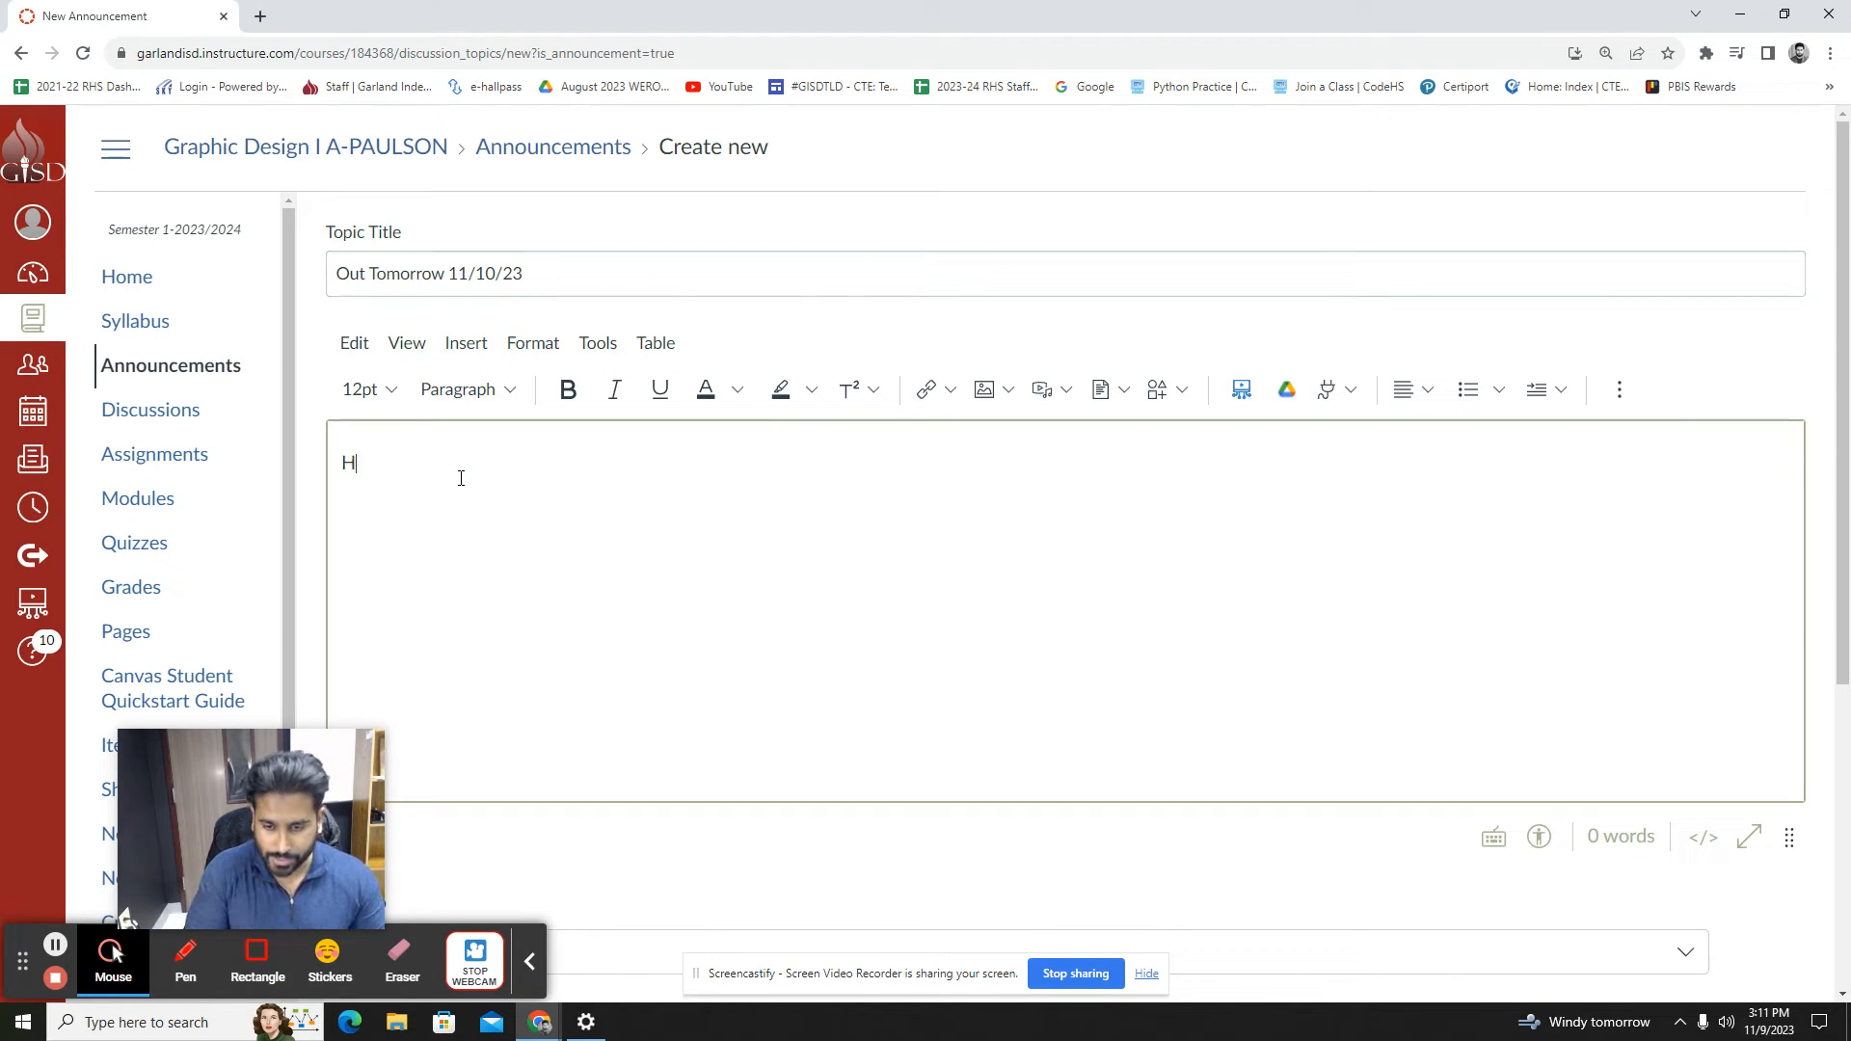
type("ey gu")
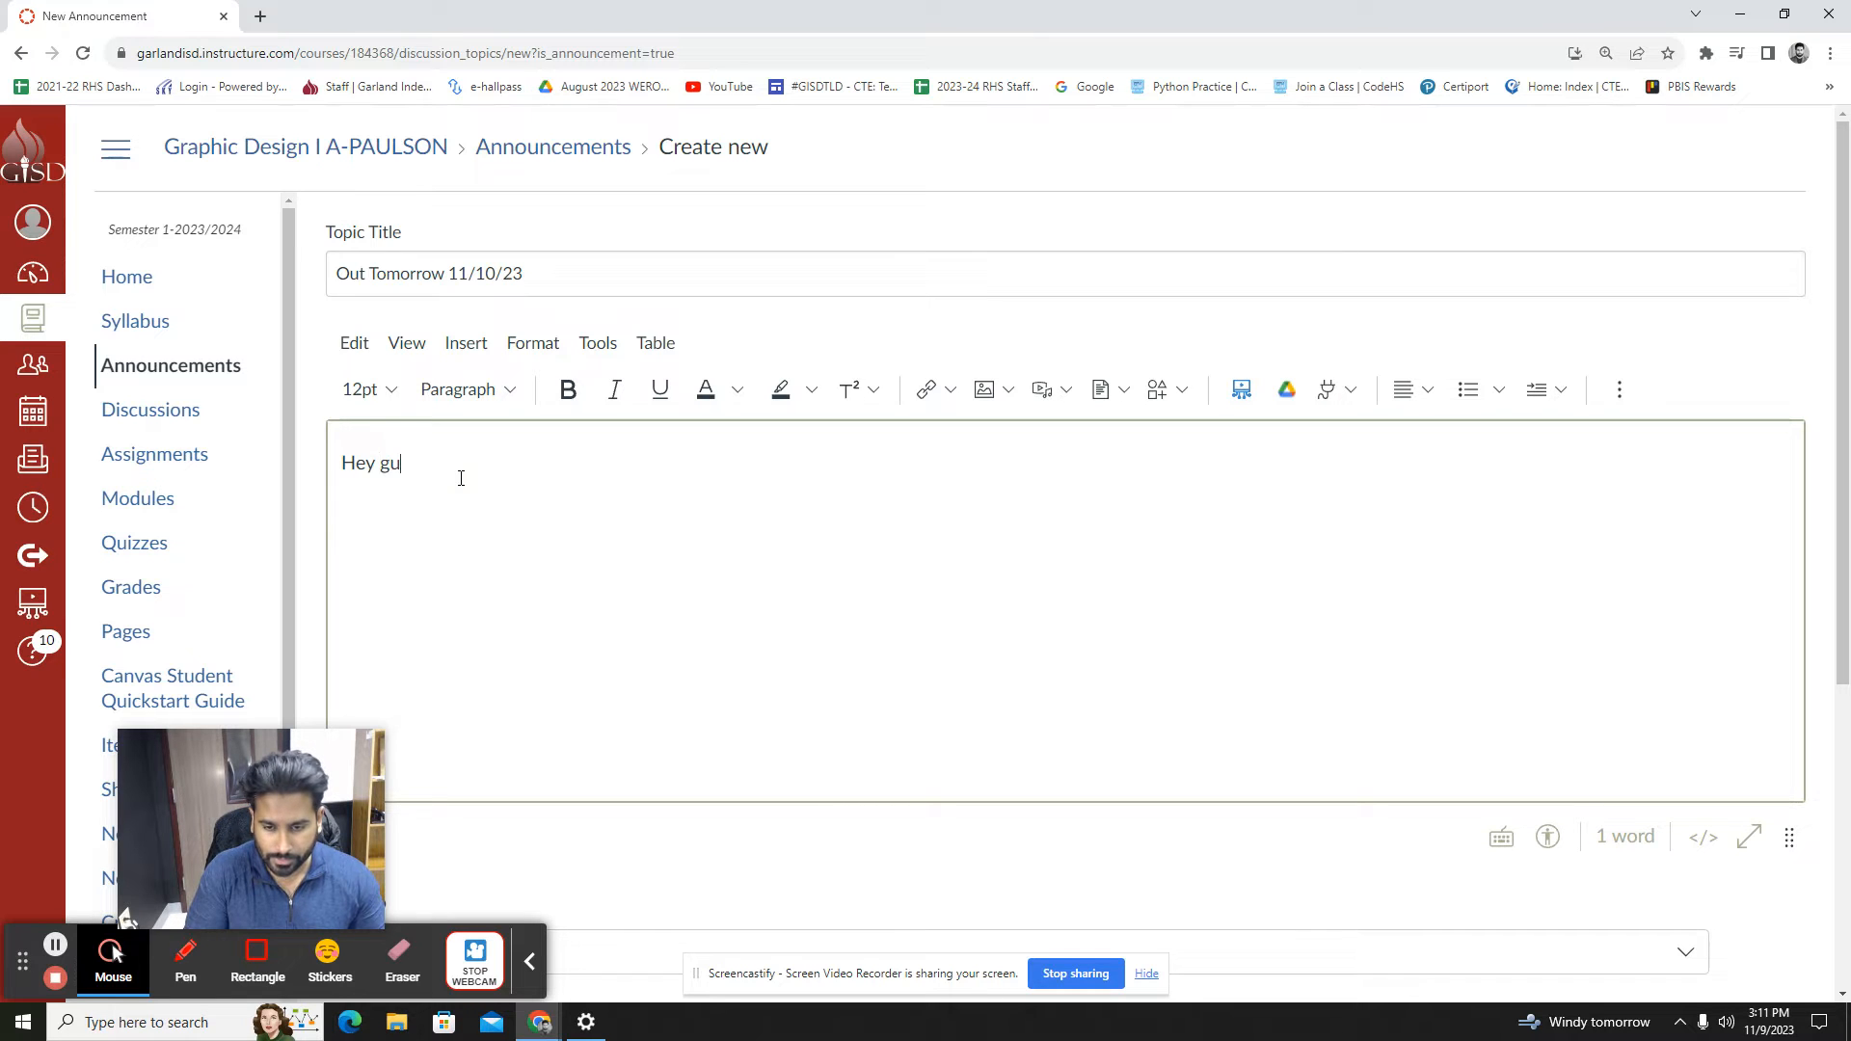
type("ys I'm g")
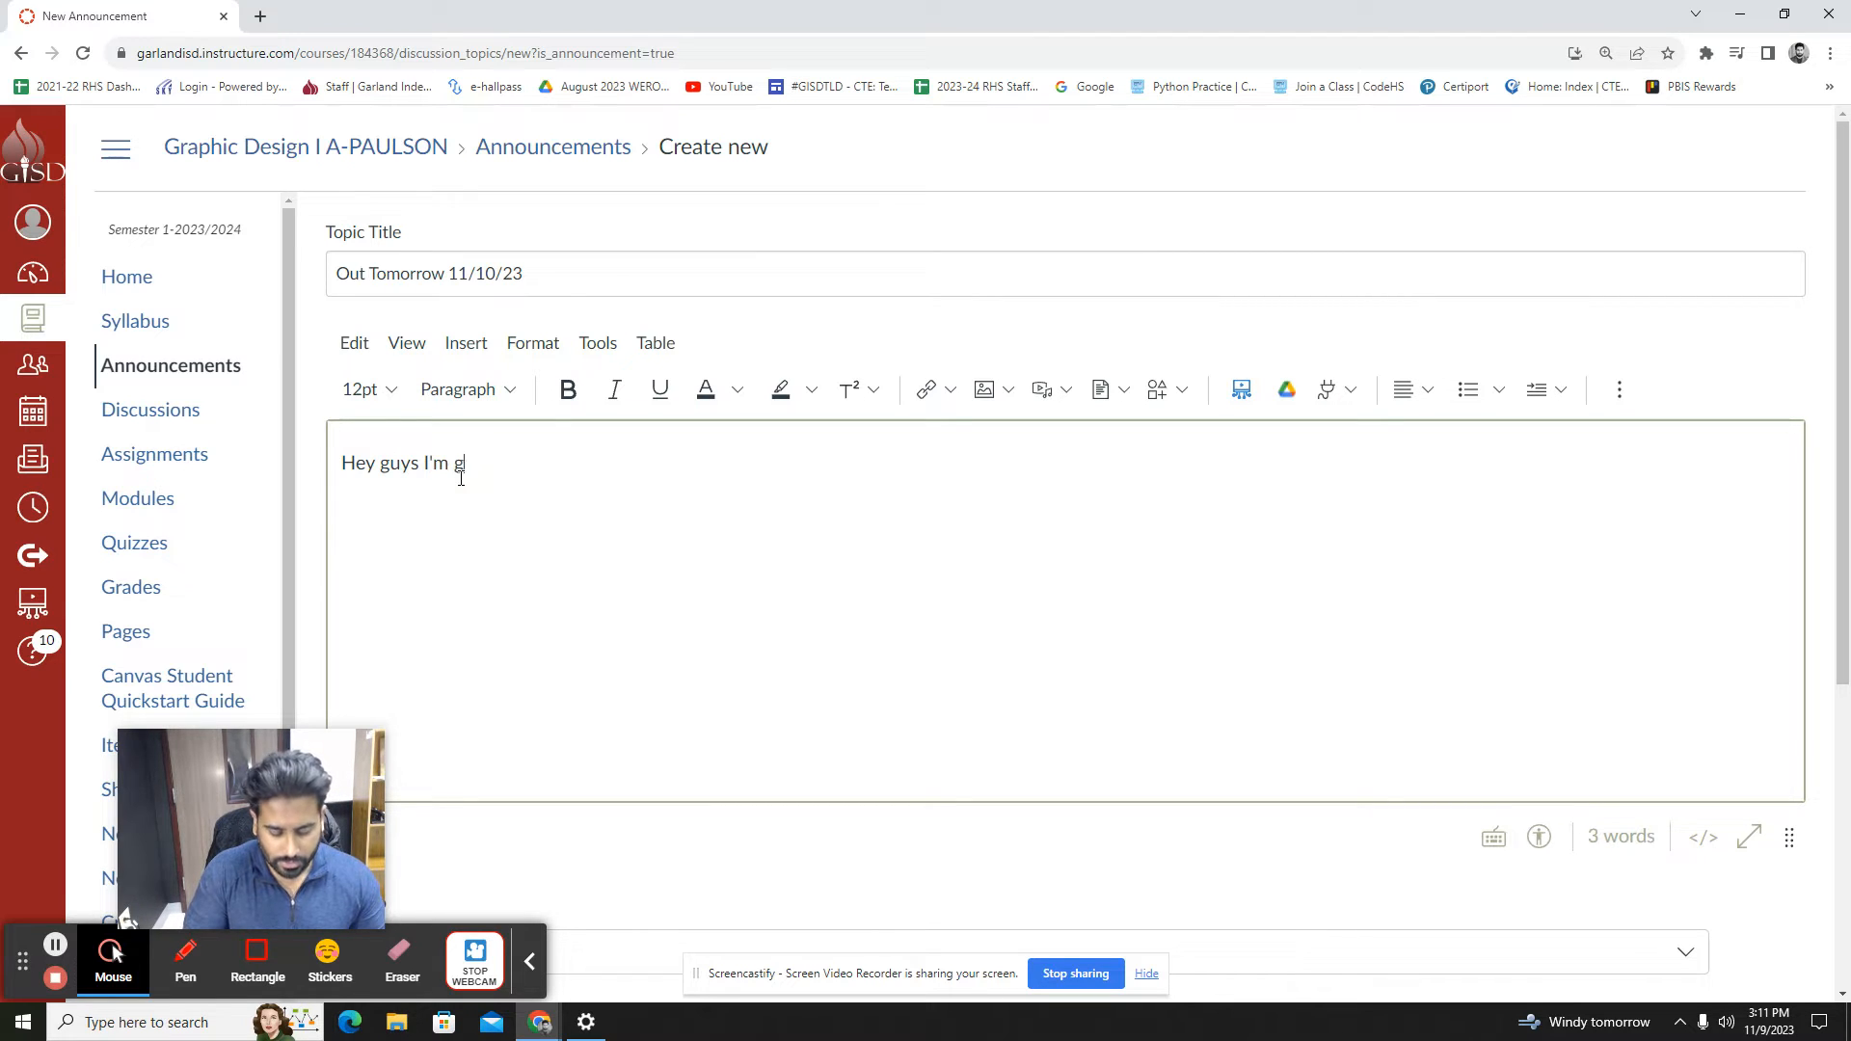
type("oing to be out toomrr")
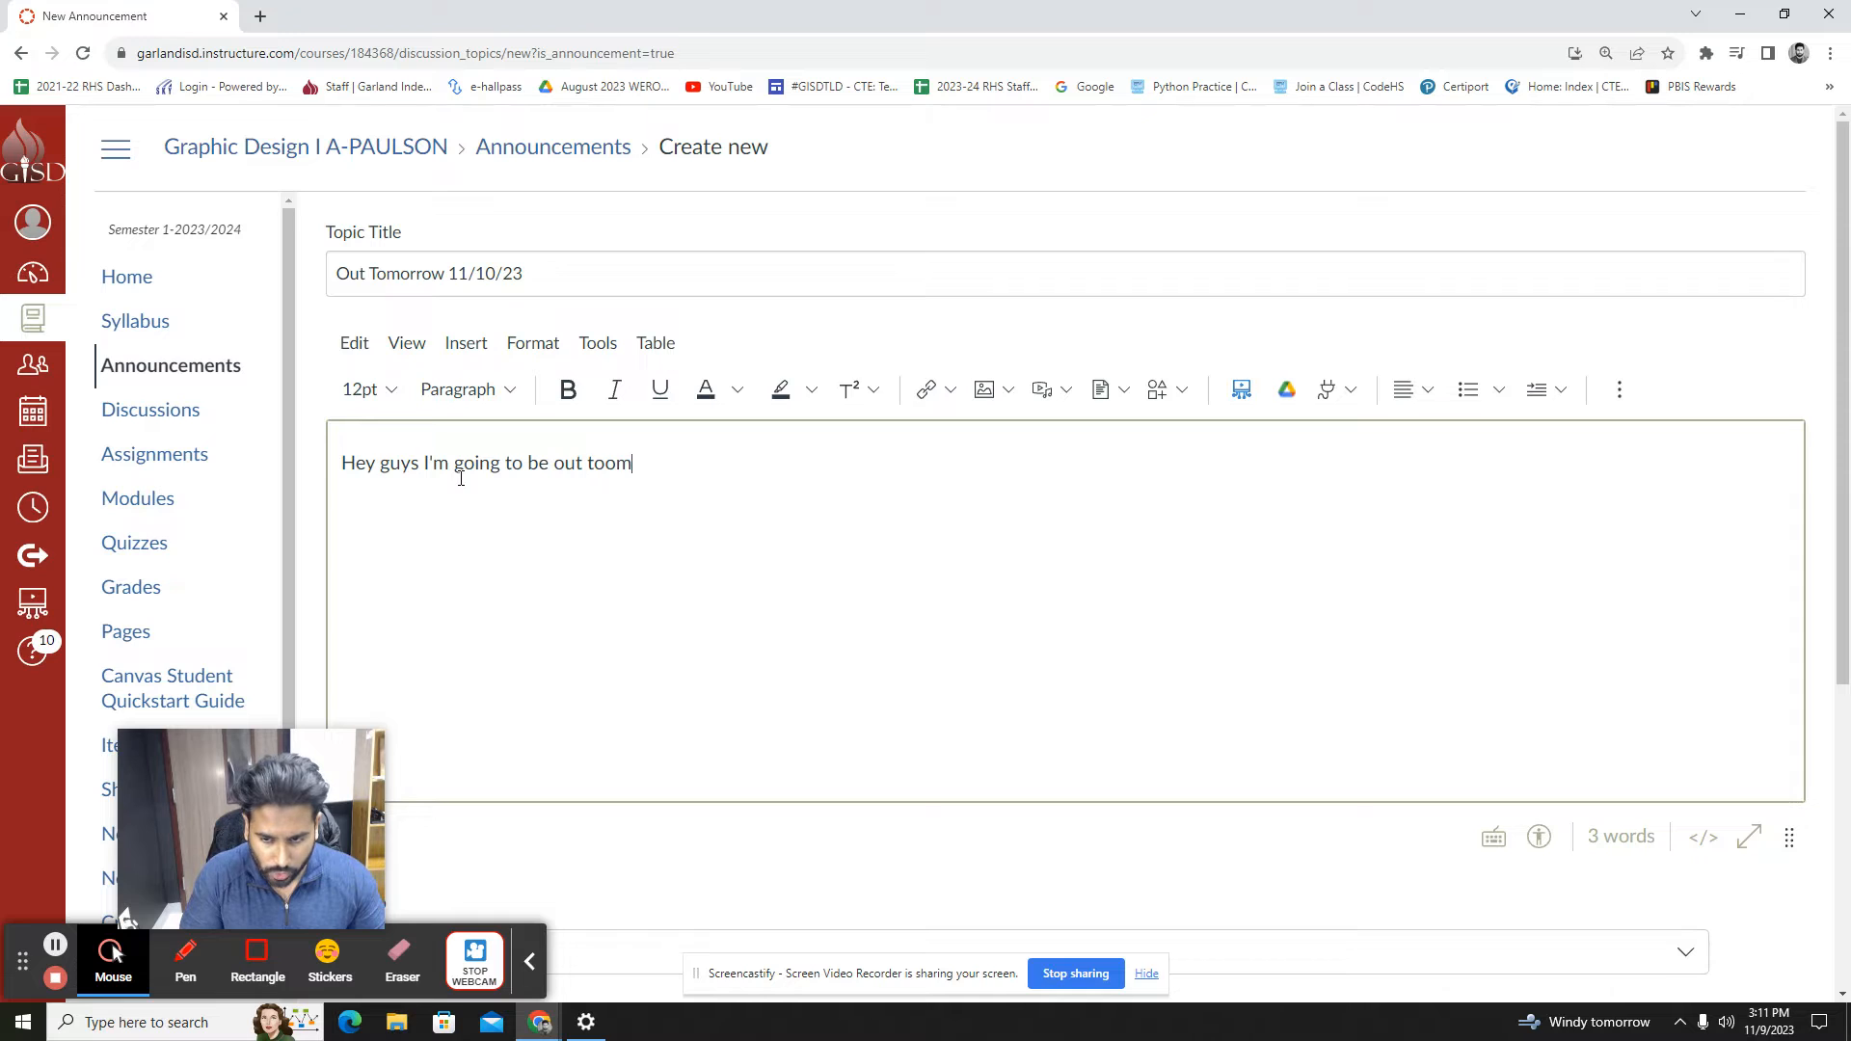
key("BackSpace")
key("BackSpace")
key("BackSpace")
key("BackSpace")
type("morrow")
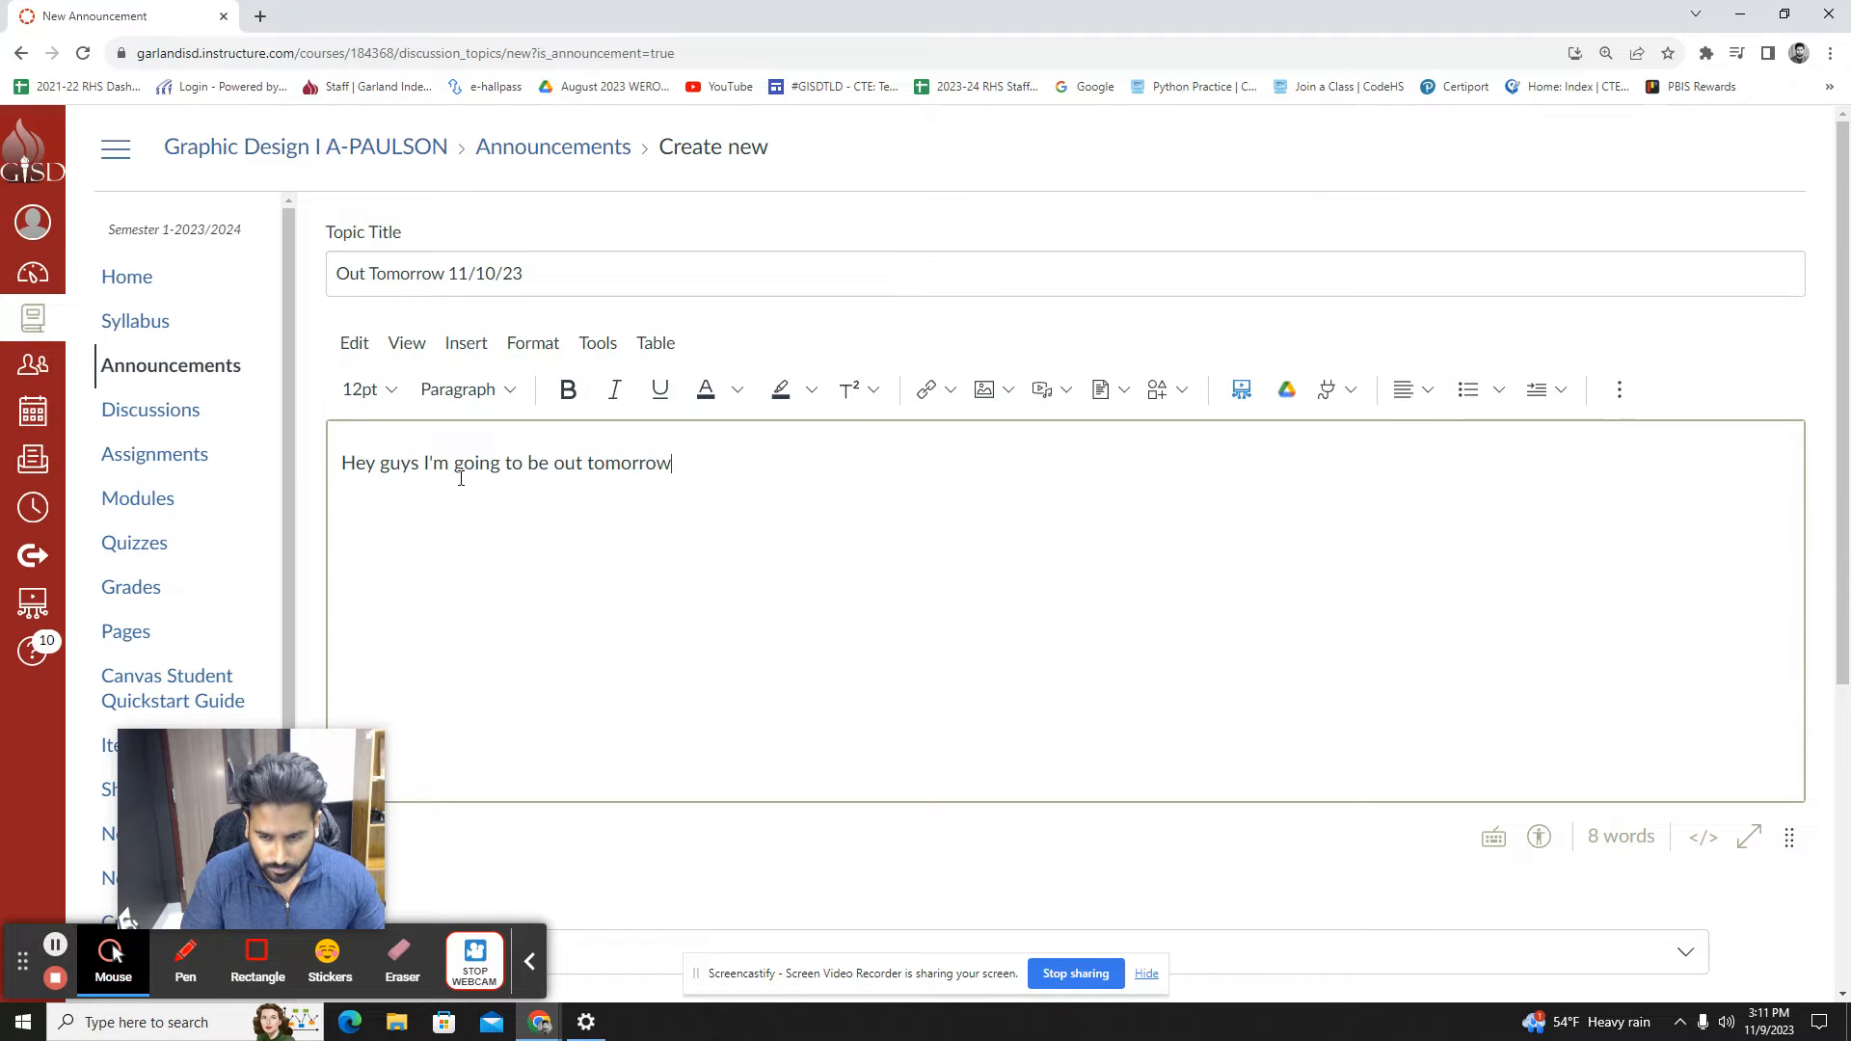
End the first sentence with a period and add "Please continue to work on your Emotionally Charged Advertisement Campagin." to the same paragraph
type(". Please co")
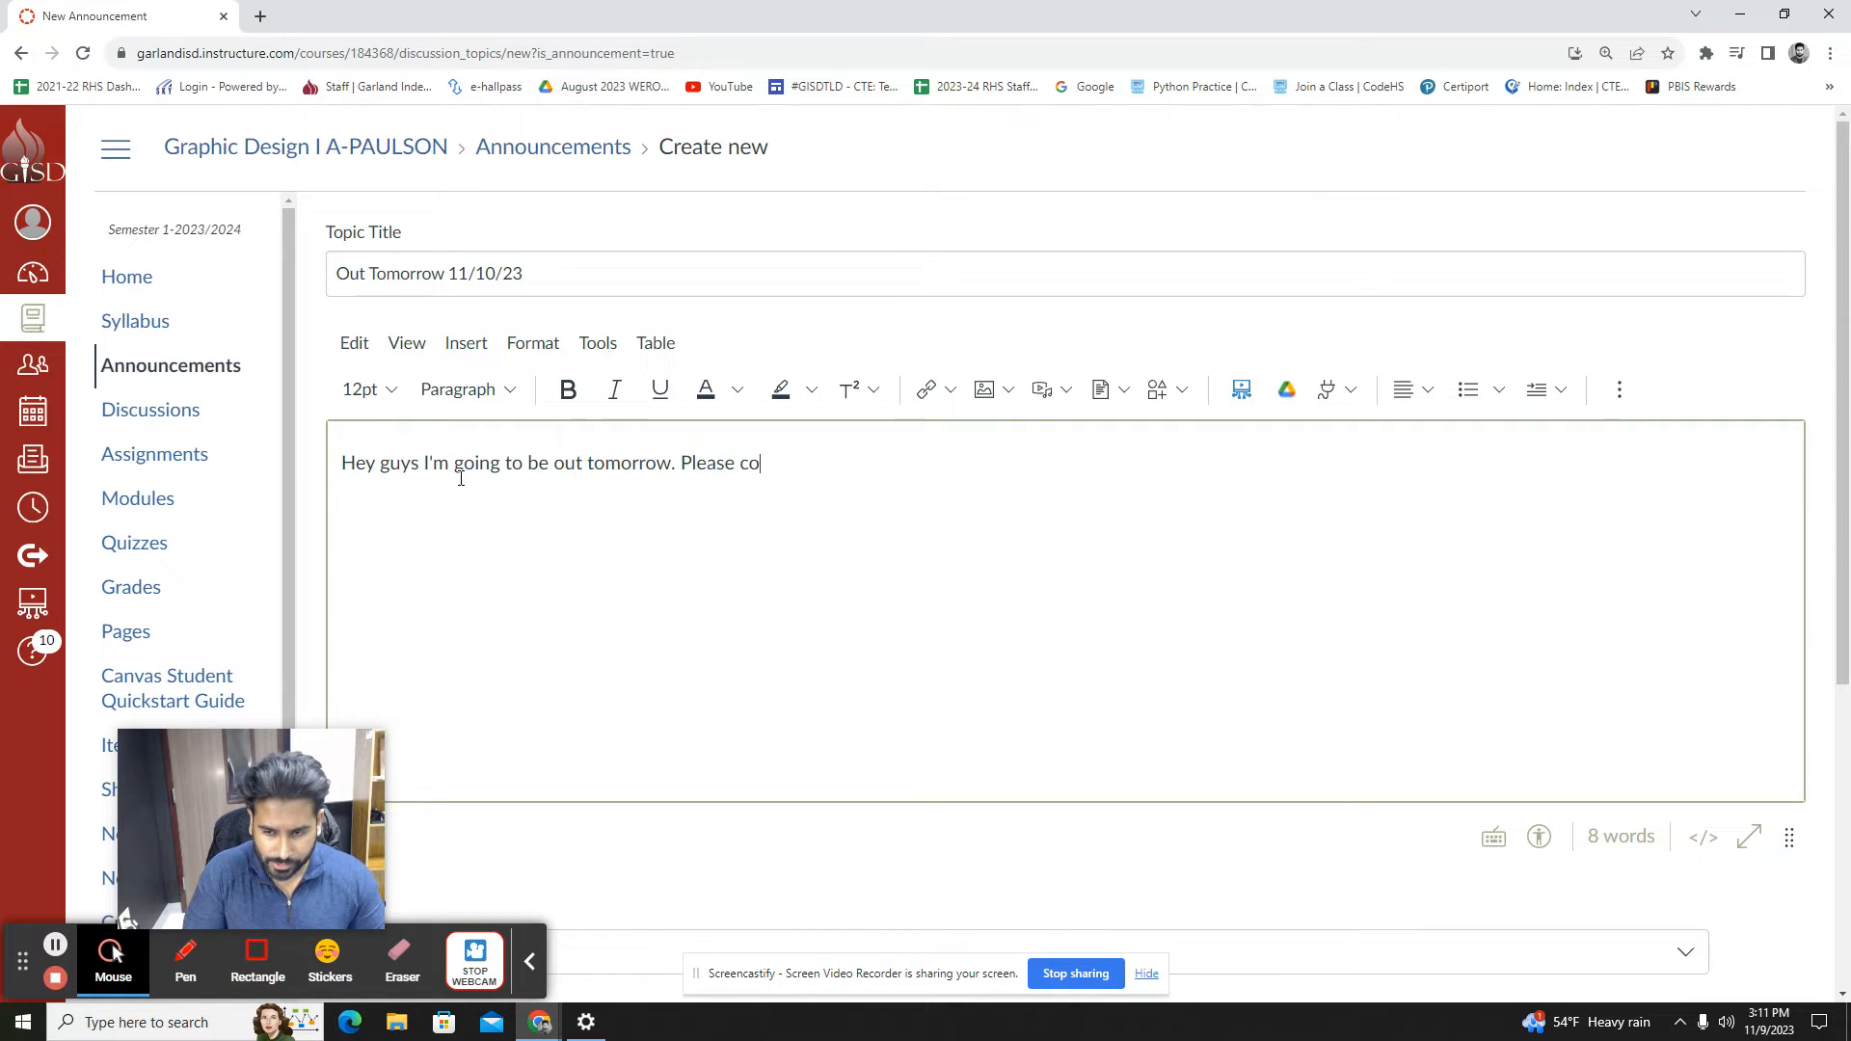
type("ntinue to work on ")
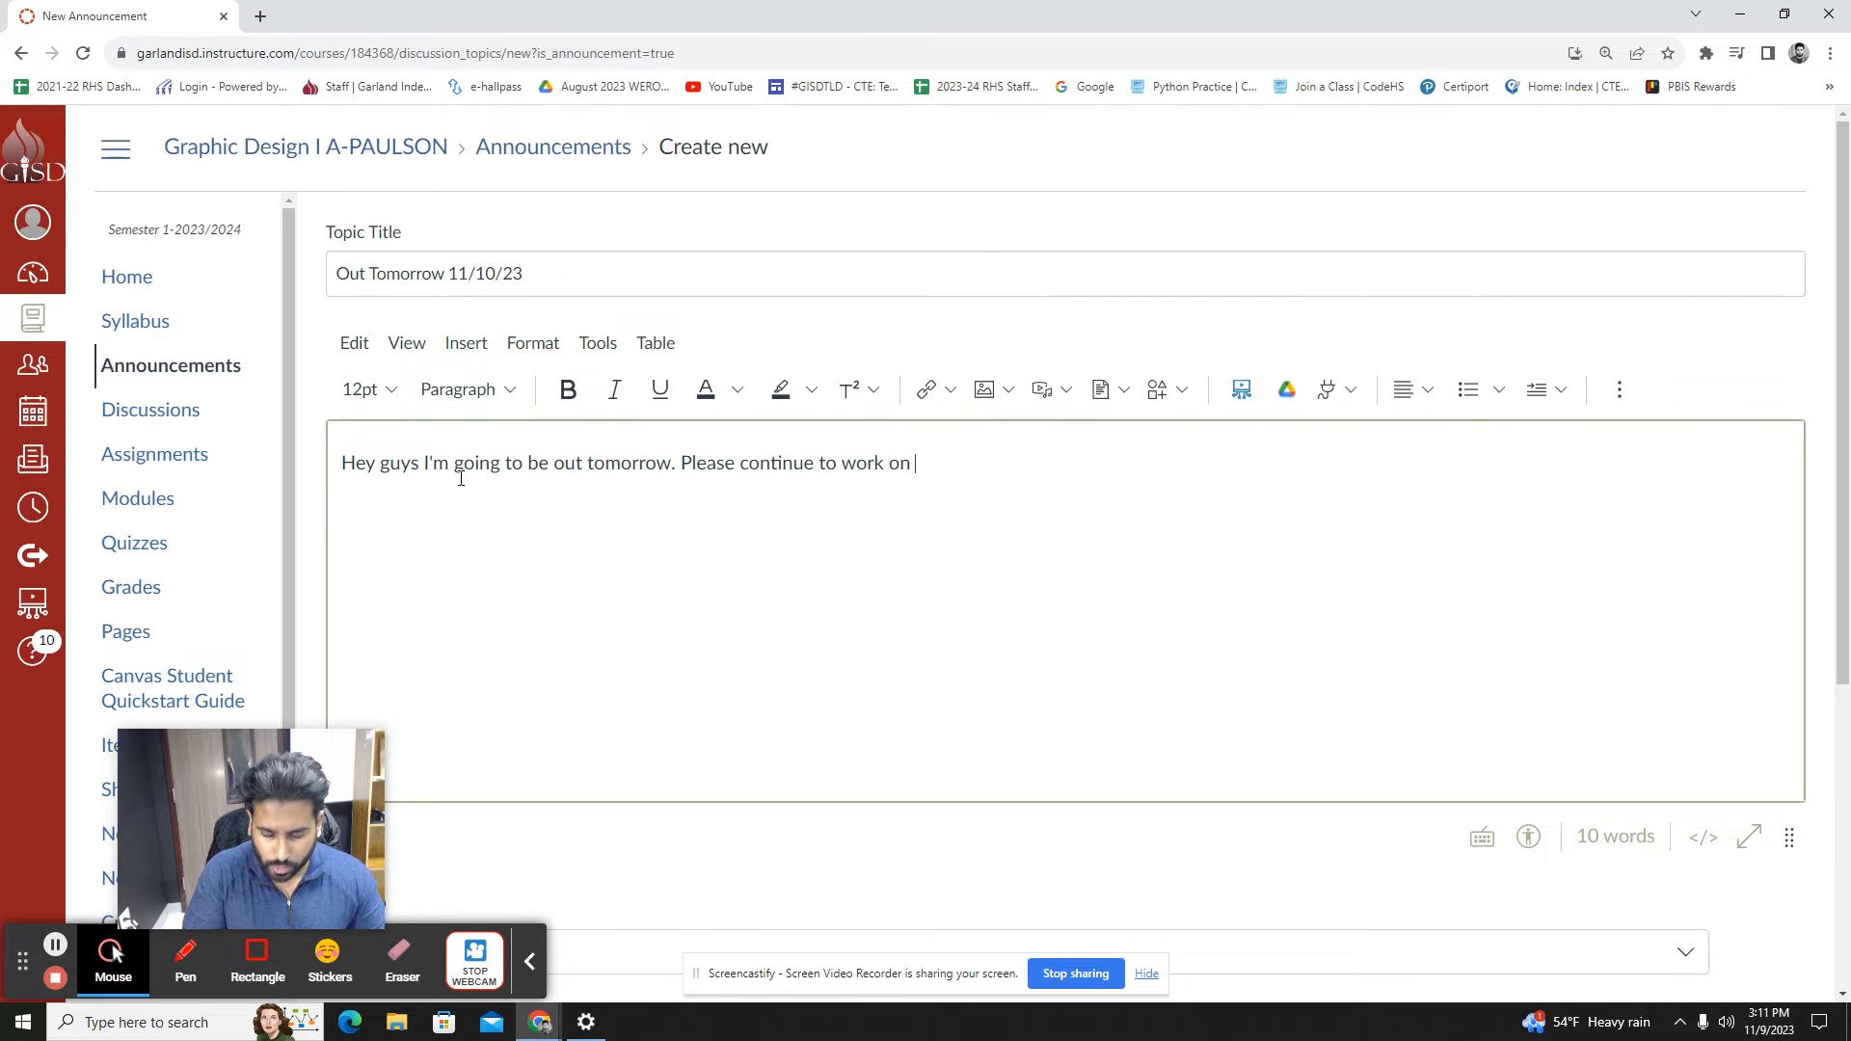
type("your Emotin")
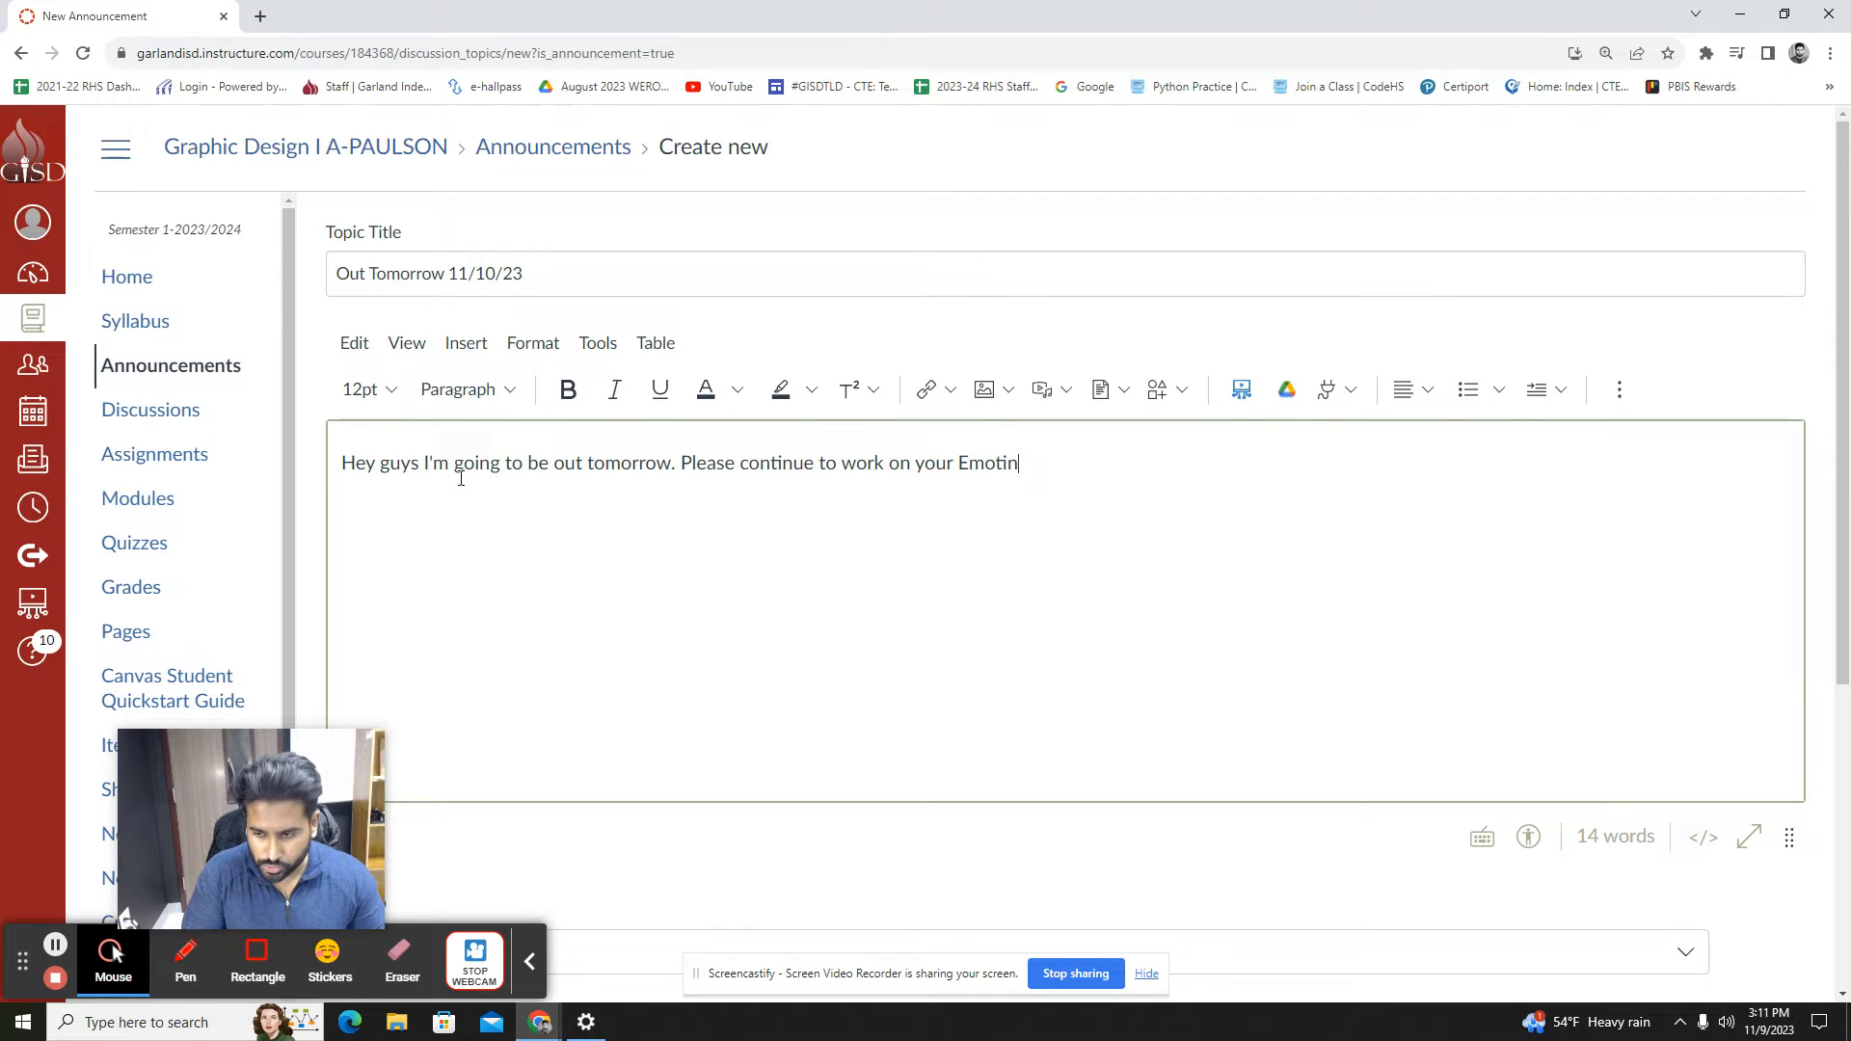
key("BackSpace")
type("onally Chae")
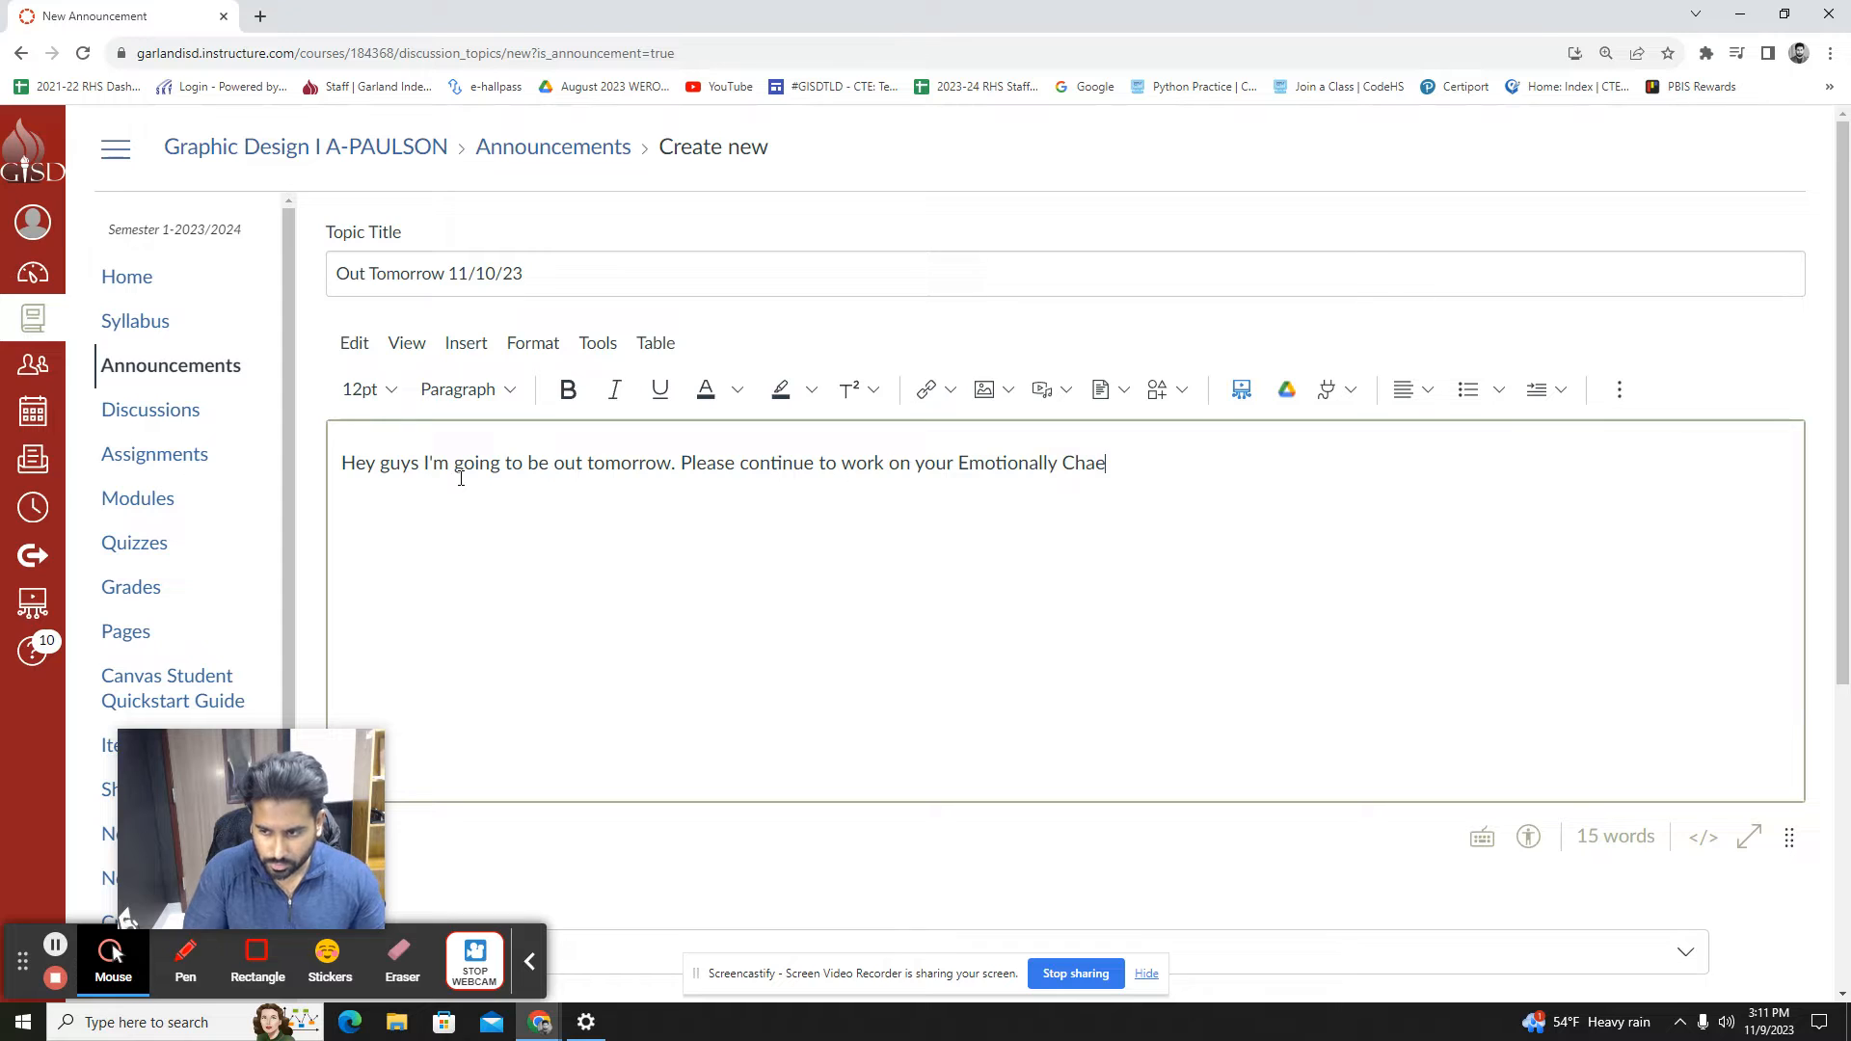
key("BackSpace")
type("rged Ad")
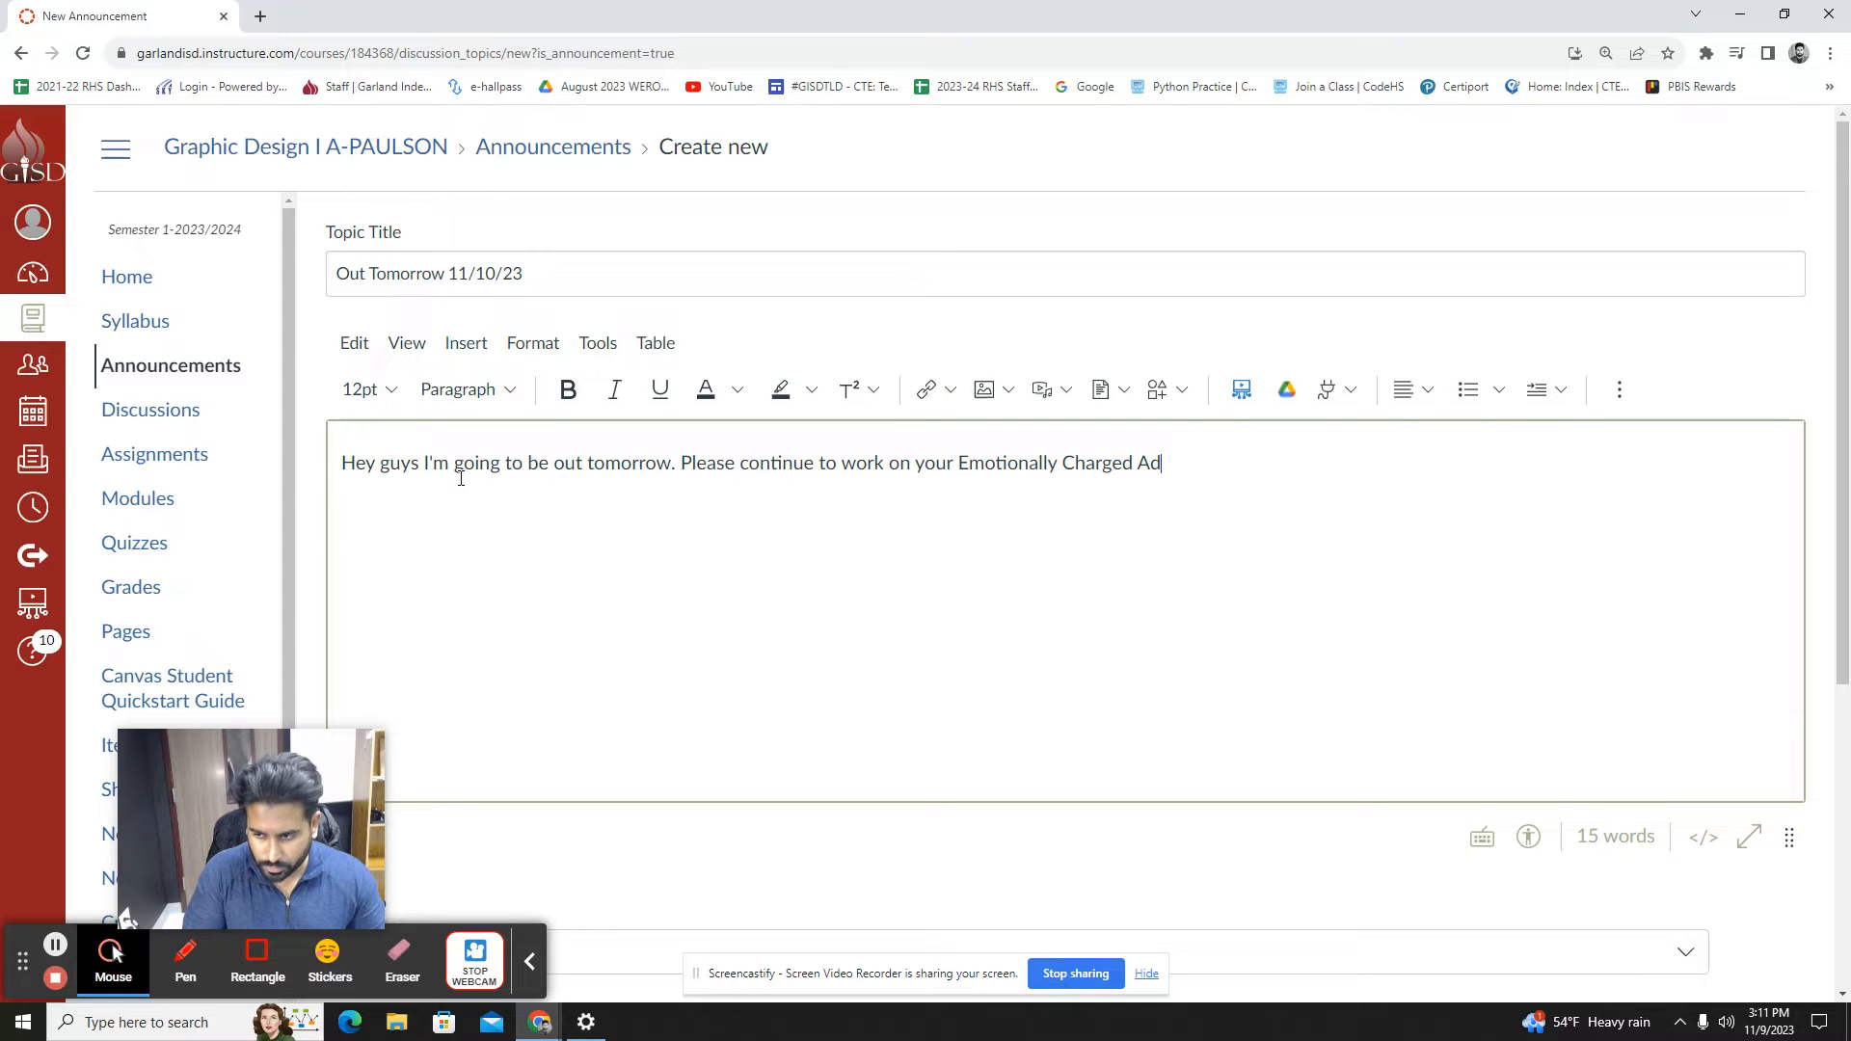
type("vertise")
key("BackSpace")
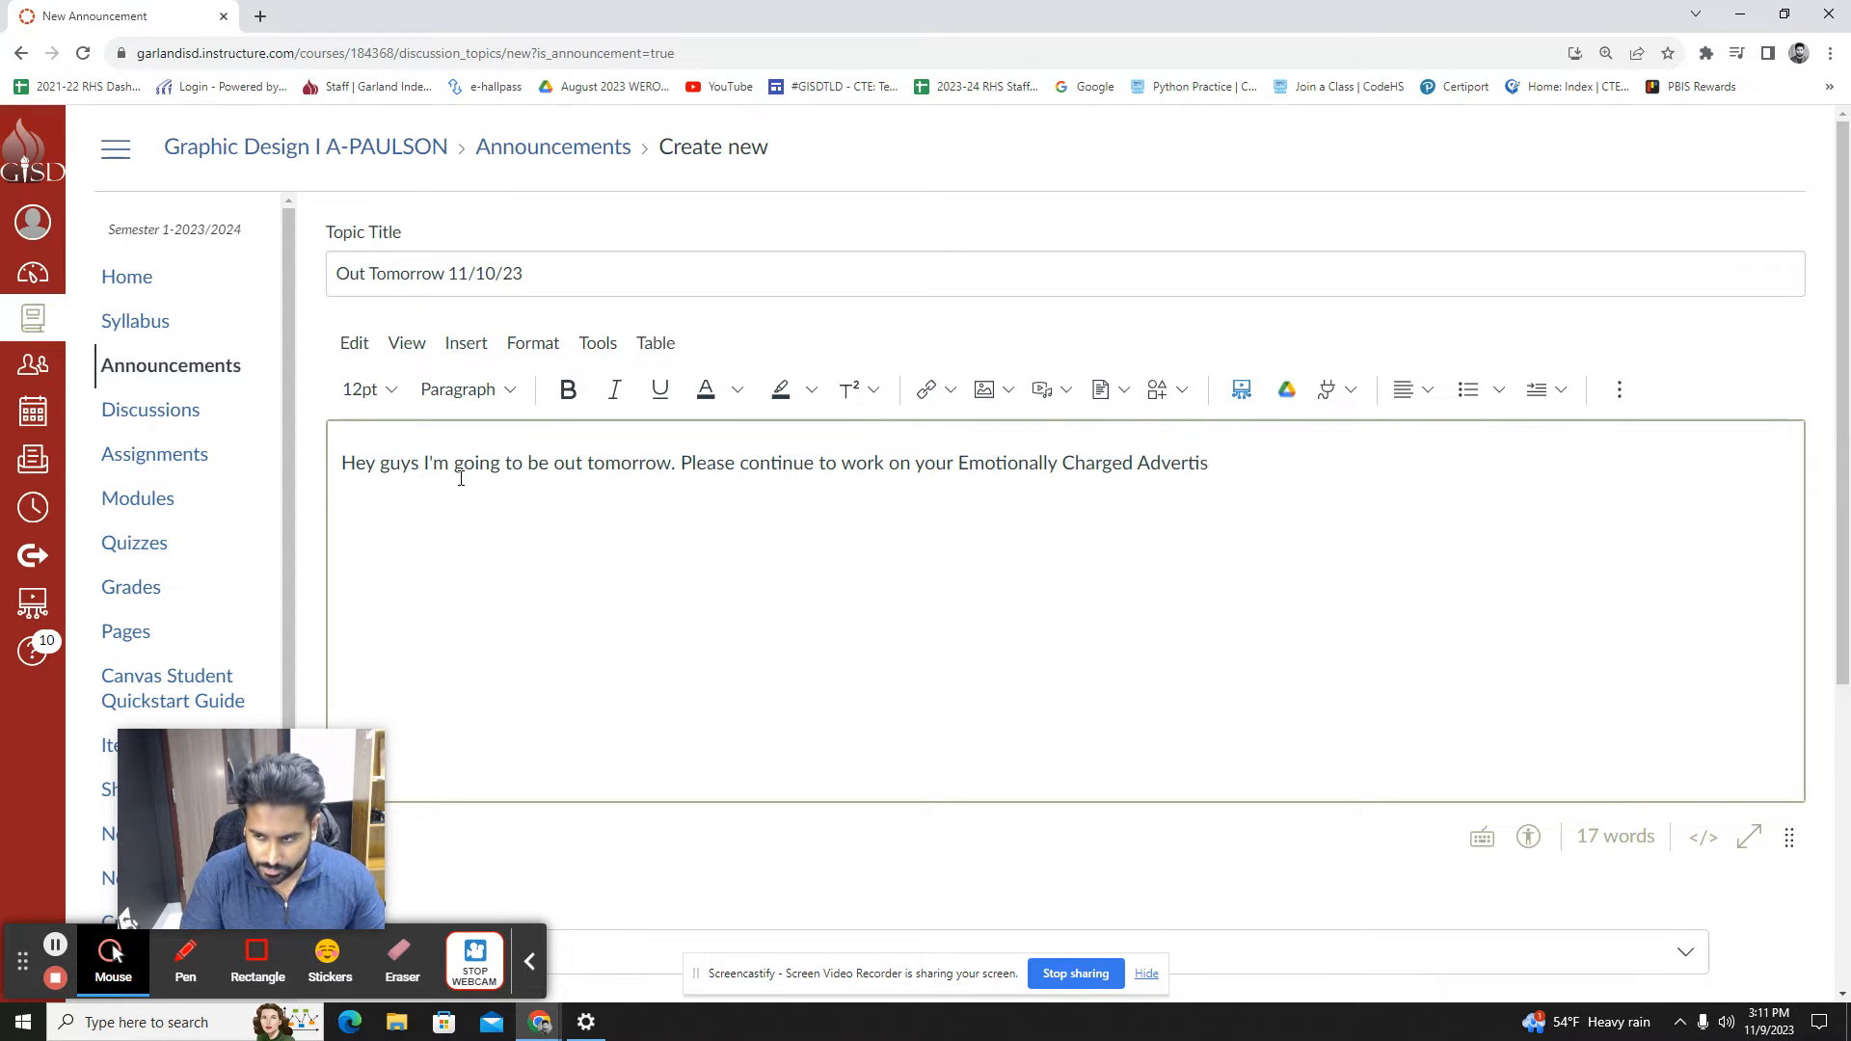
type("ements")
key("BackSpace")
key("BackSpace")
key("BackSpace")
key("BackSpace")
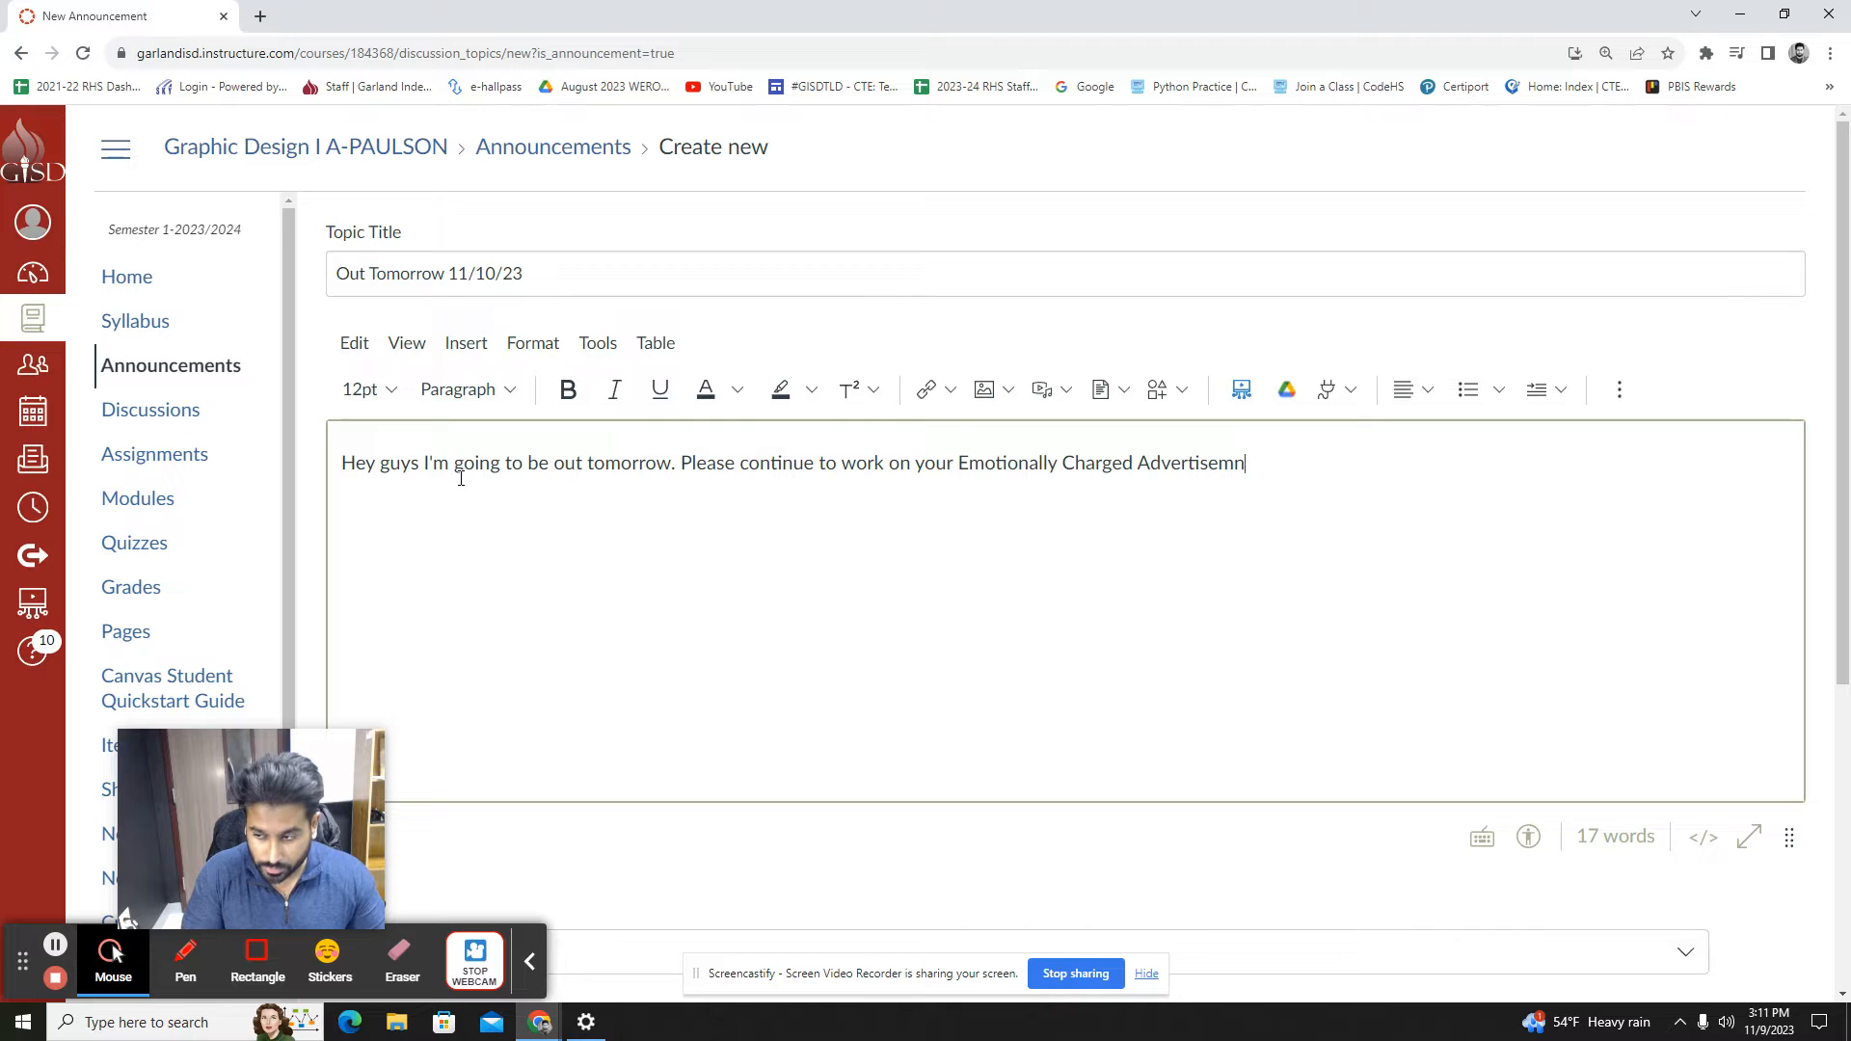
type("ebn")
key("BackSpace")
key("BackSpace")
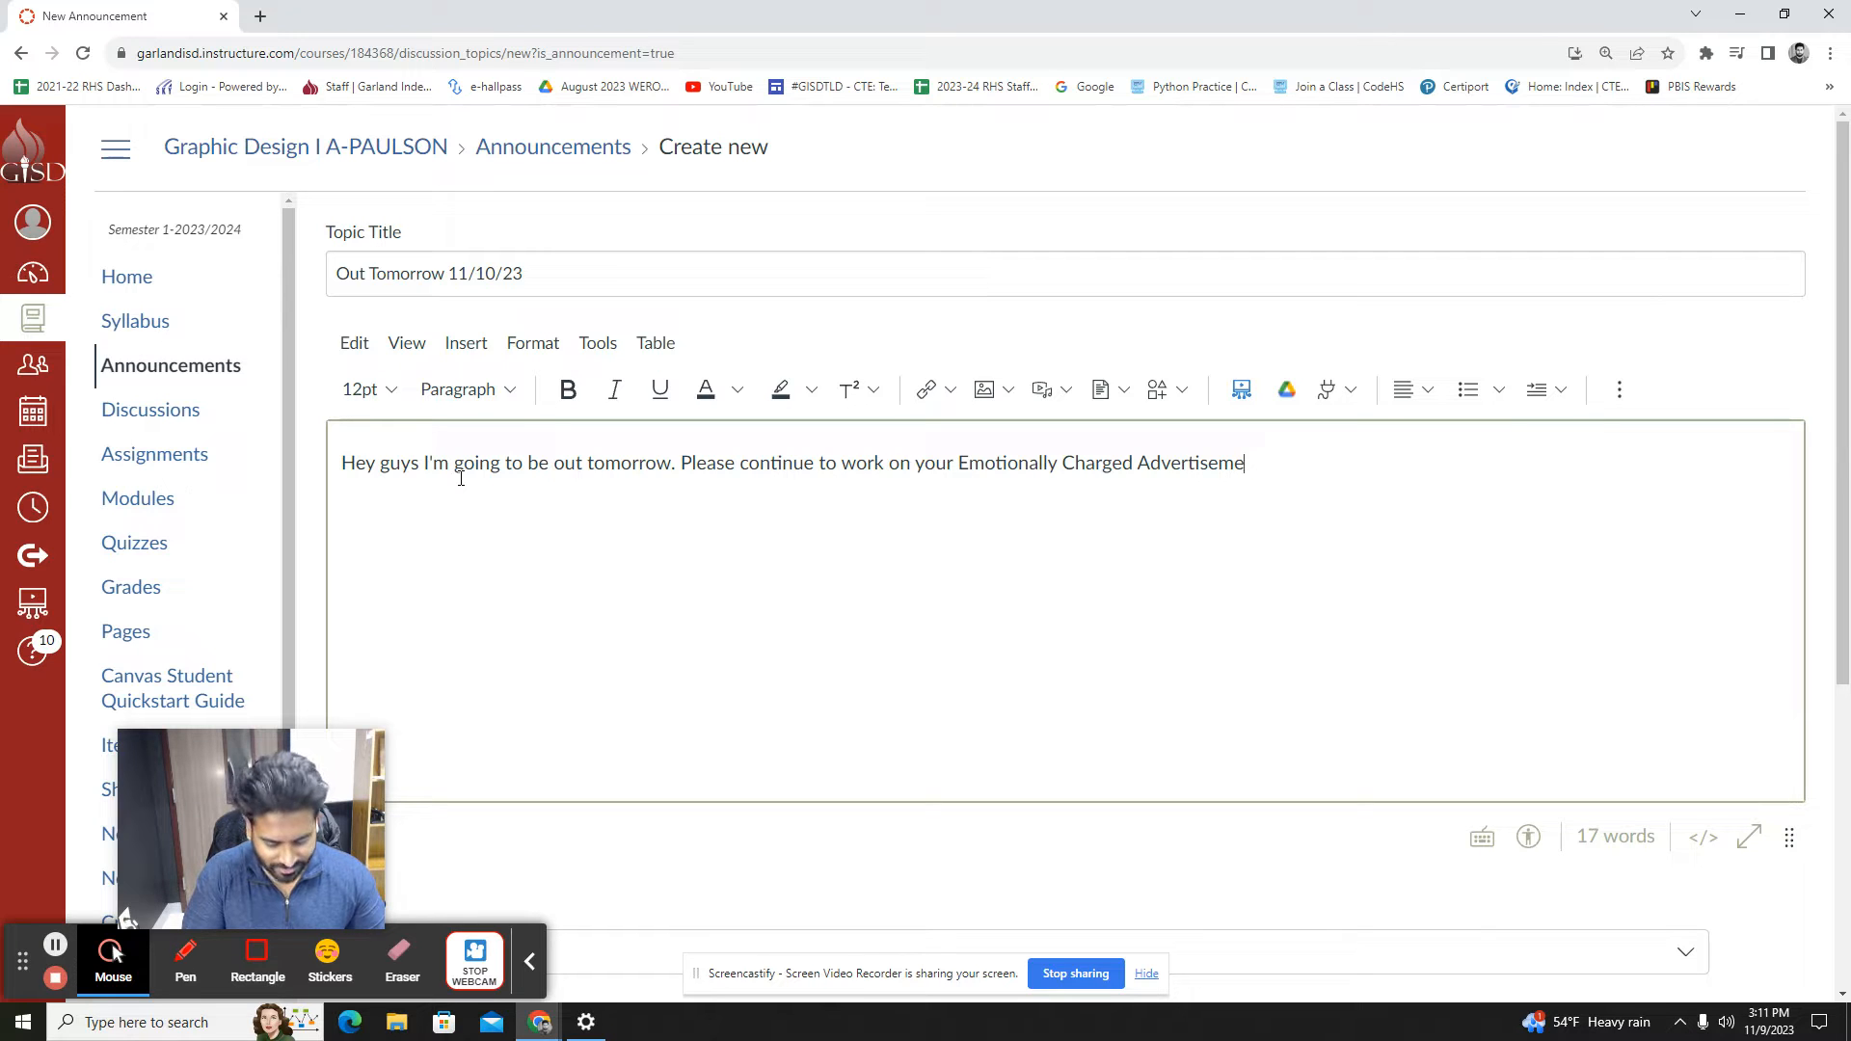
type("nt Campagin.")
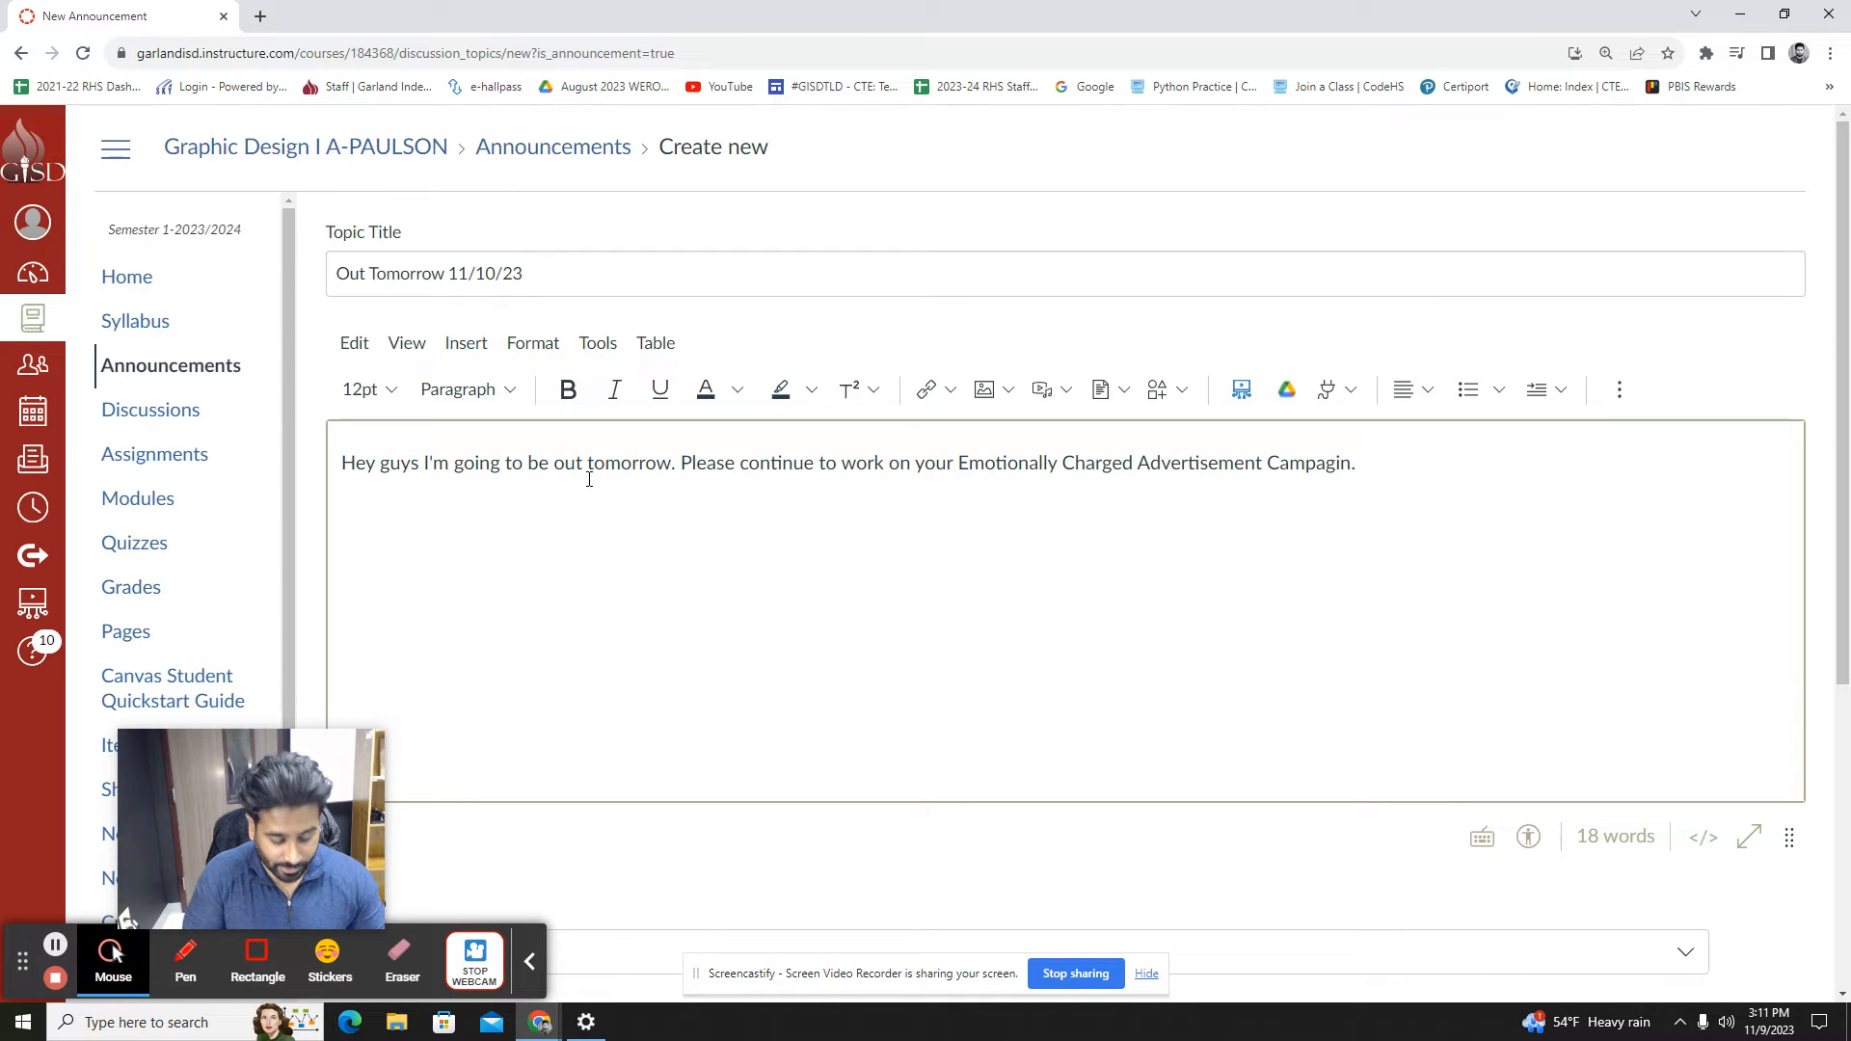
Add a second paragraph to the message reading "After completing your project begin Module 3 in Gmetrix."
type("After comple")
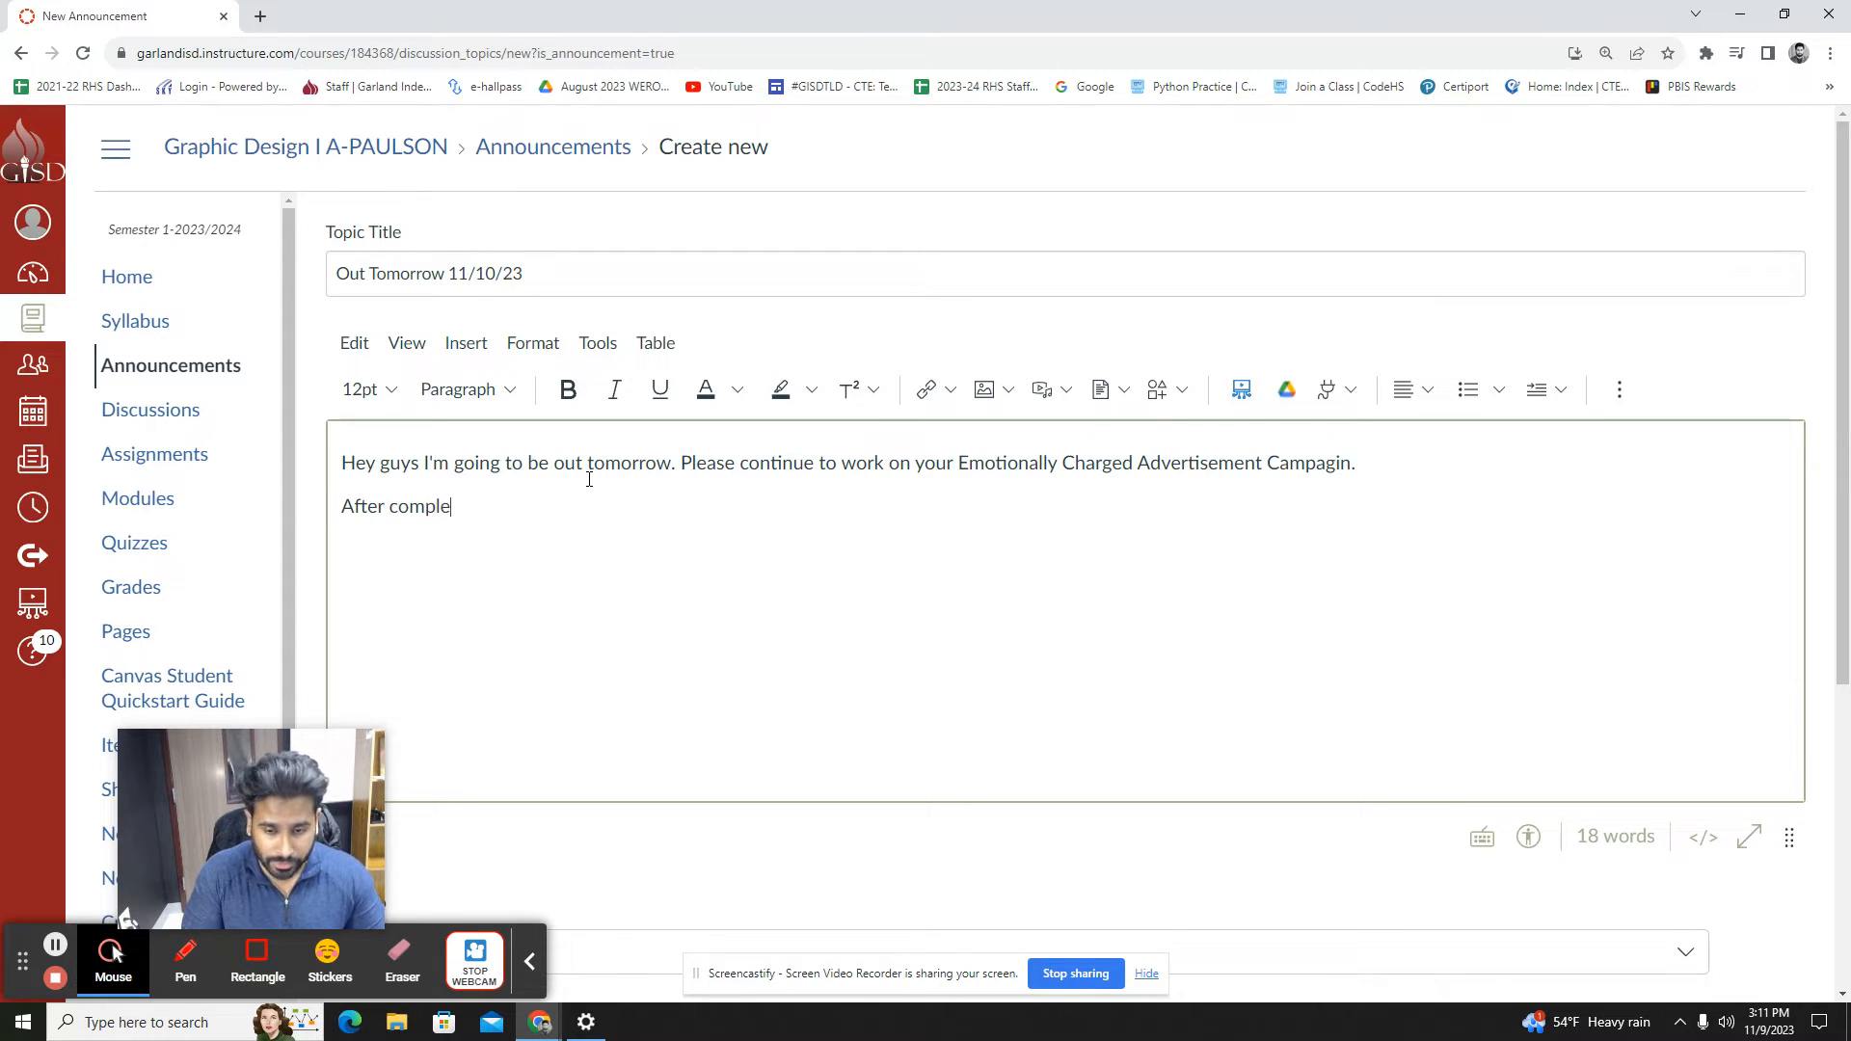
type("ting your pr")
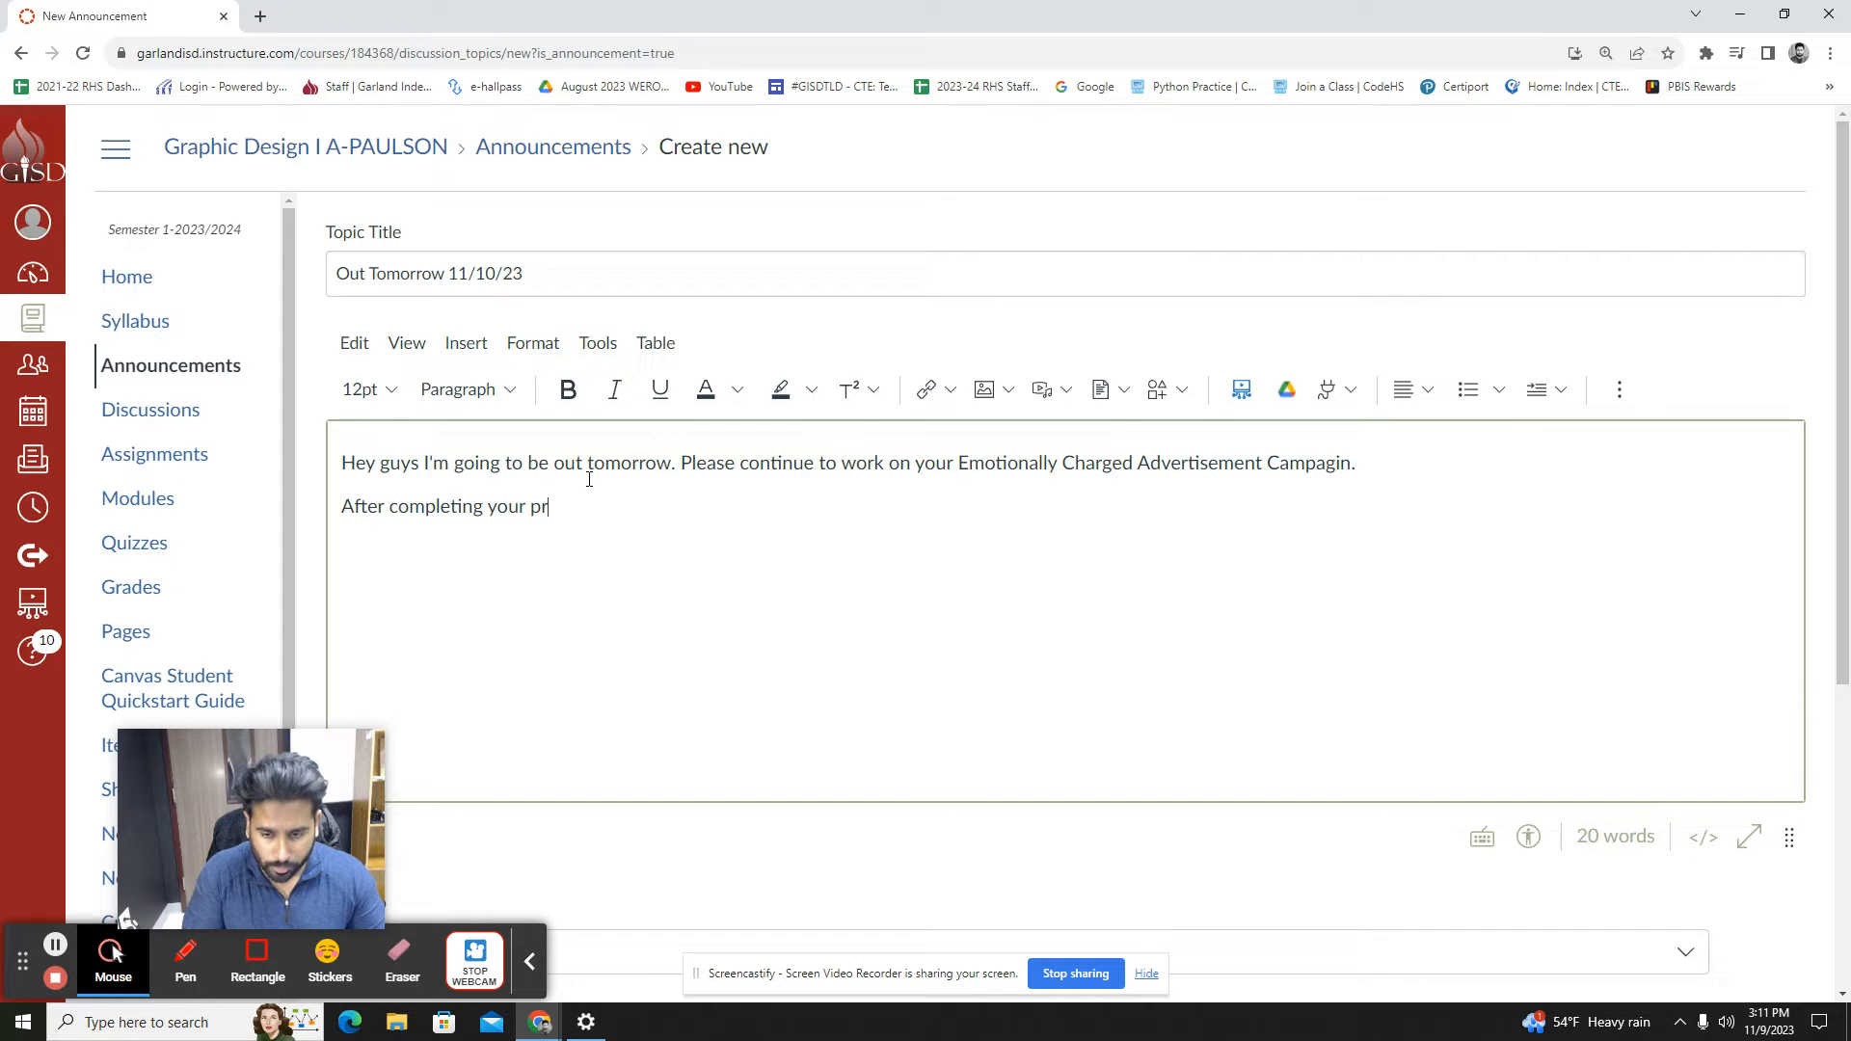
type("oject begine")
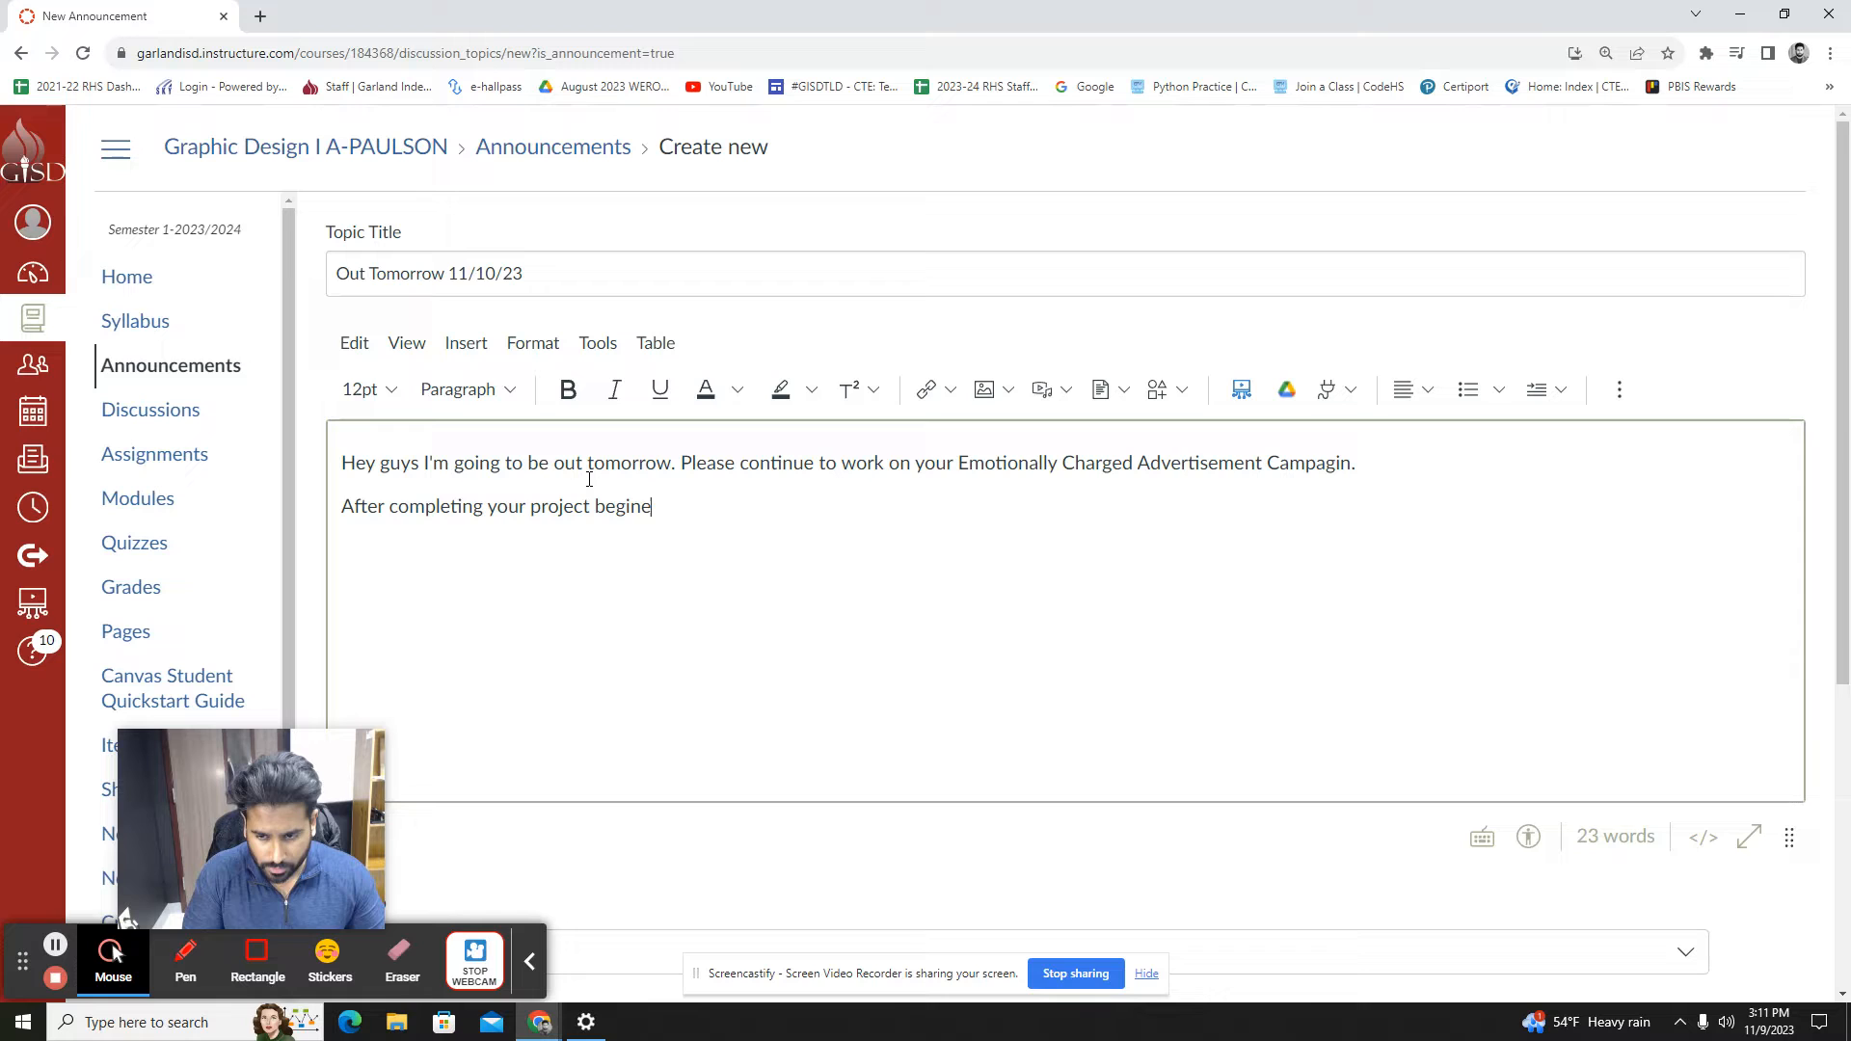
key("BackSpace")
type("M")
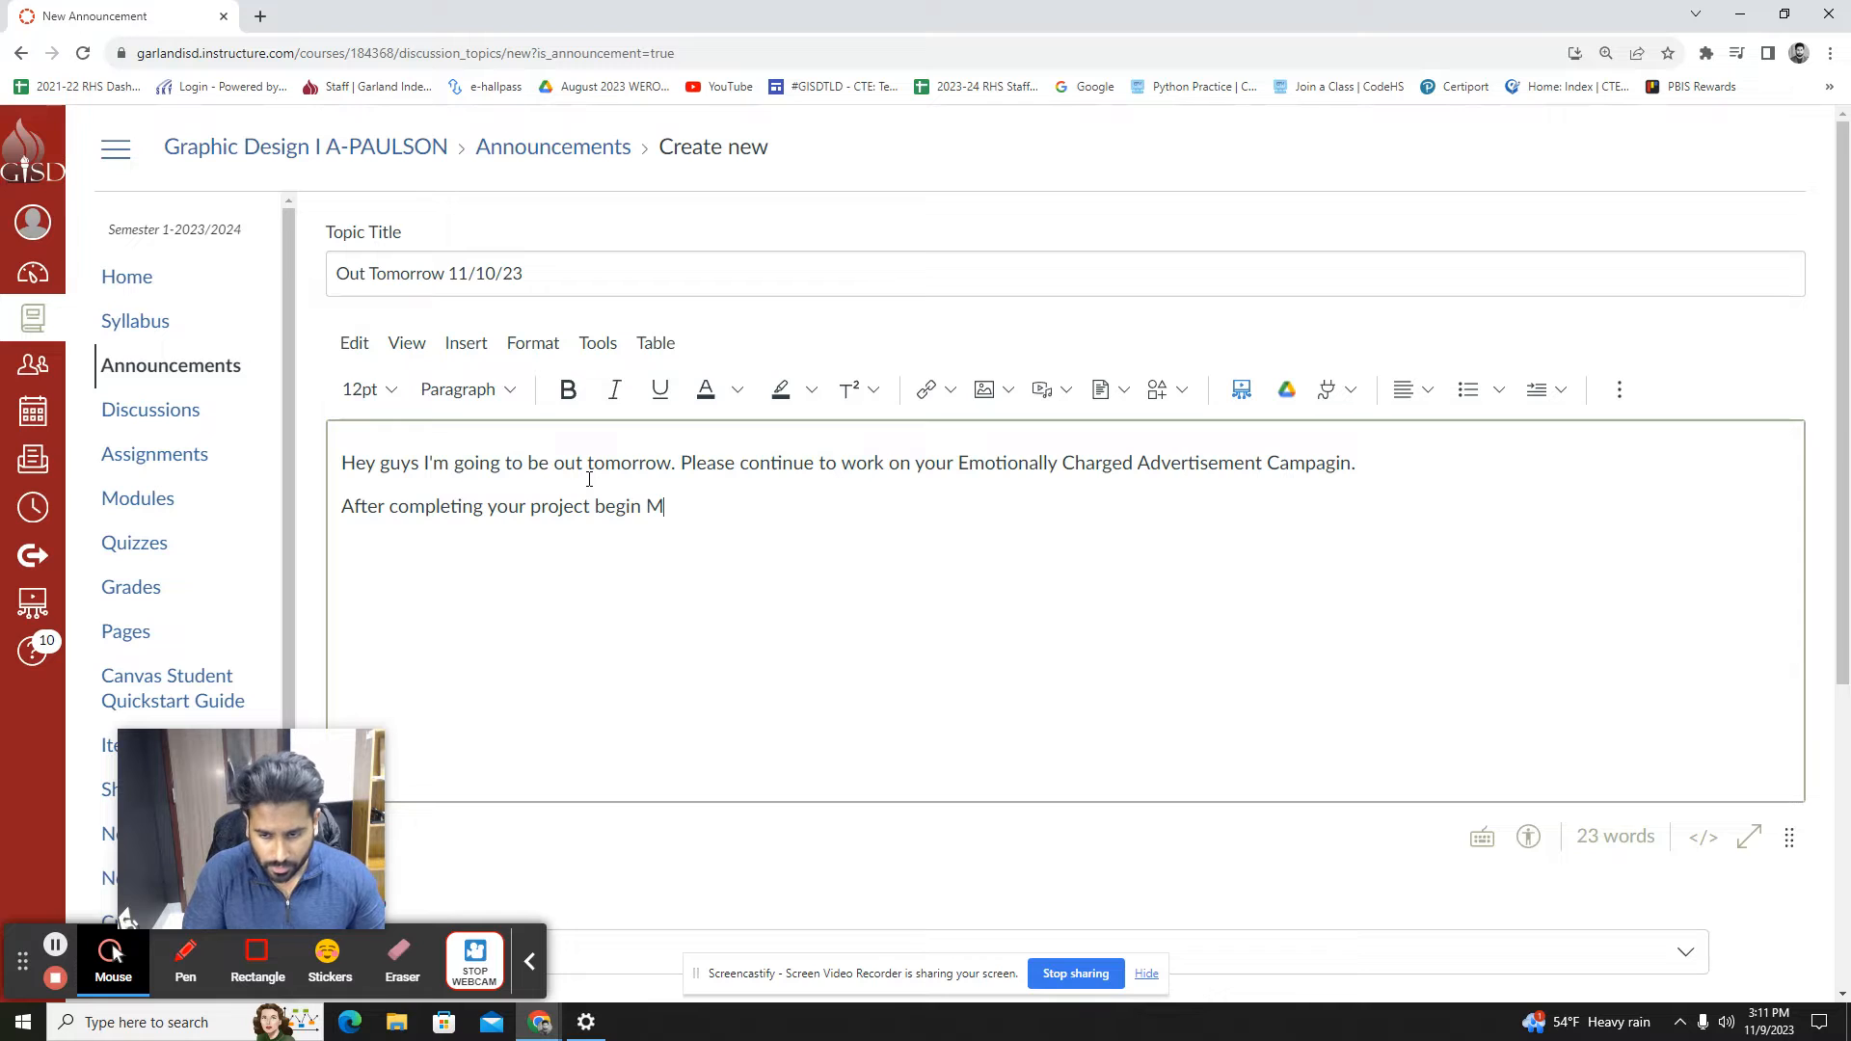
type("odule 3 in ")
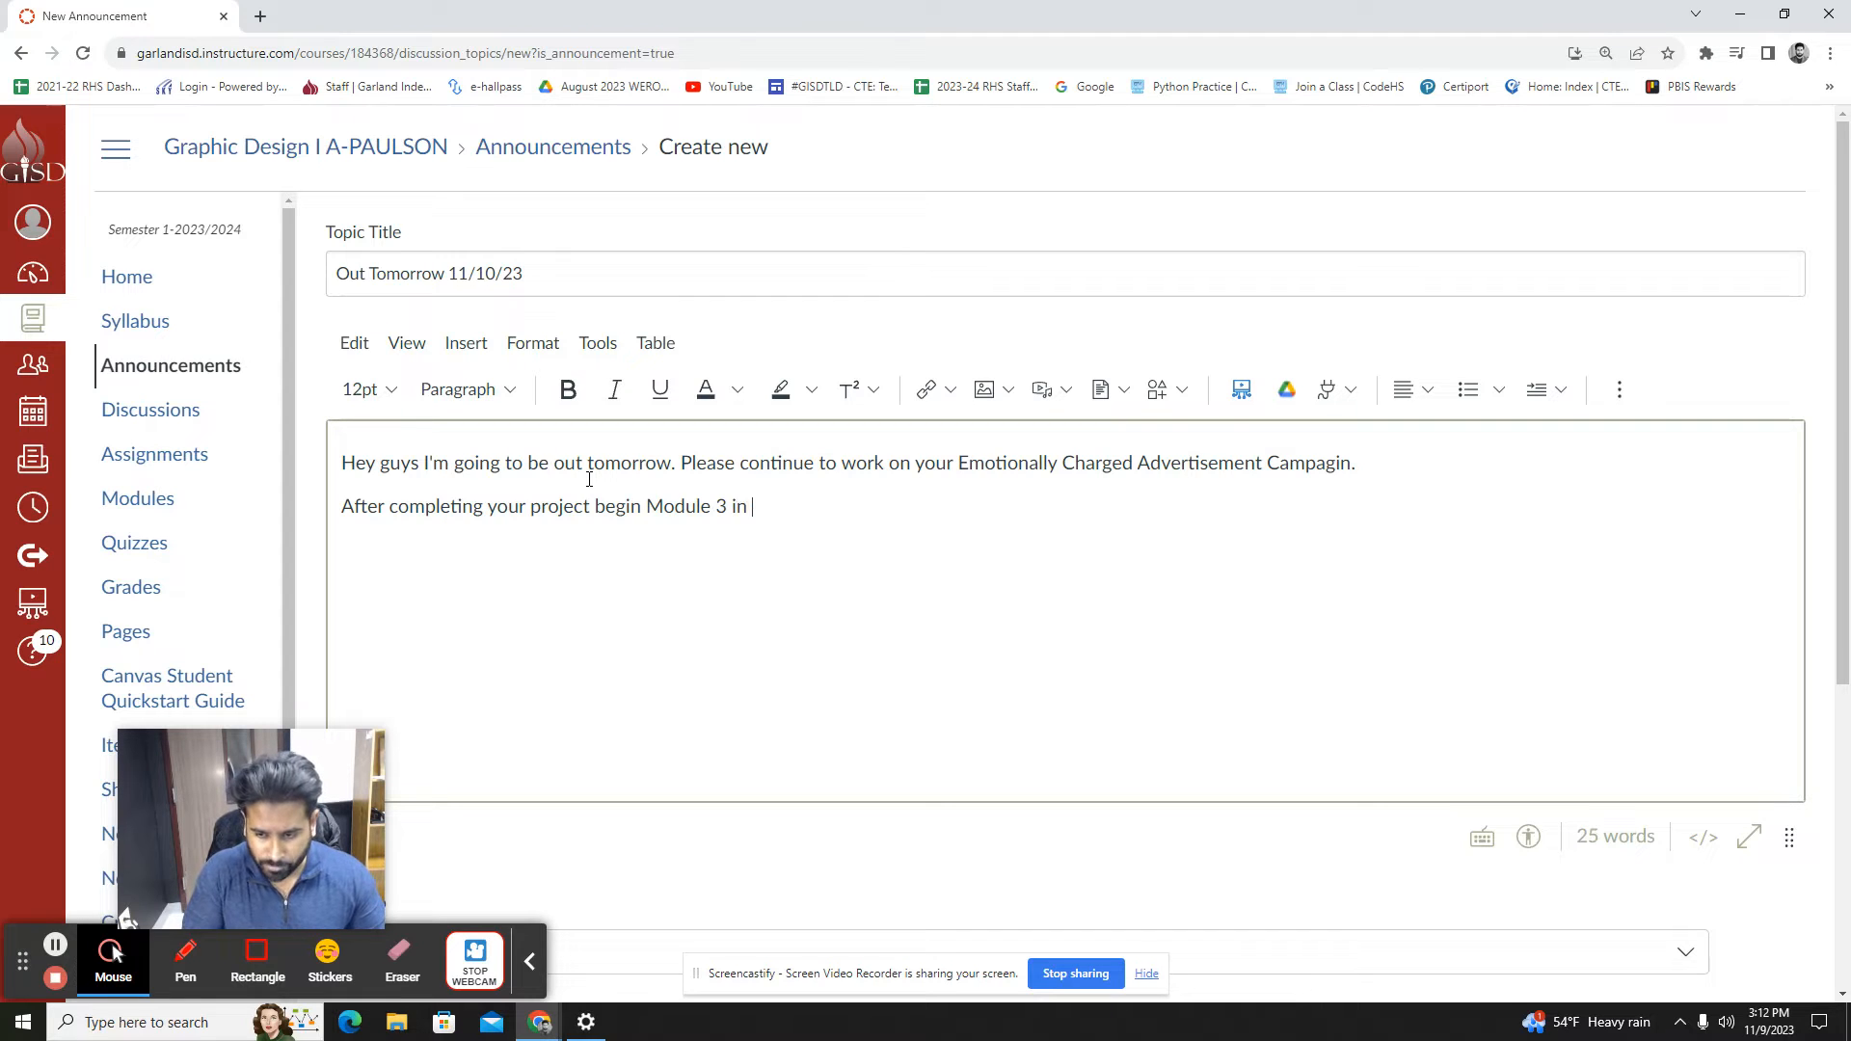
type("Gmetrix.")
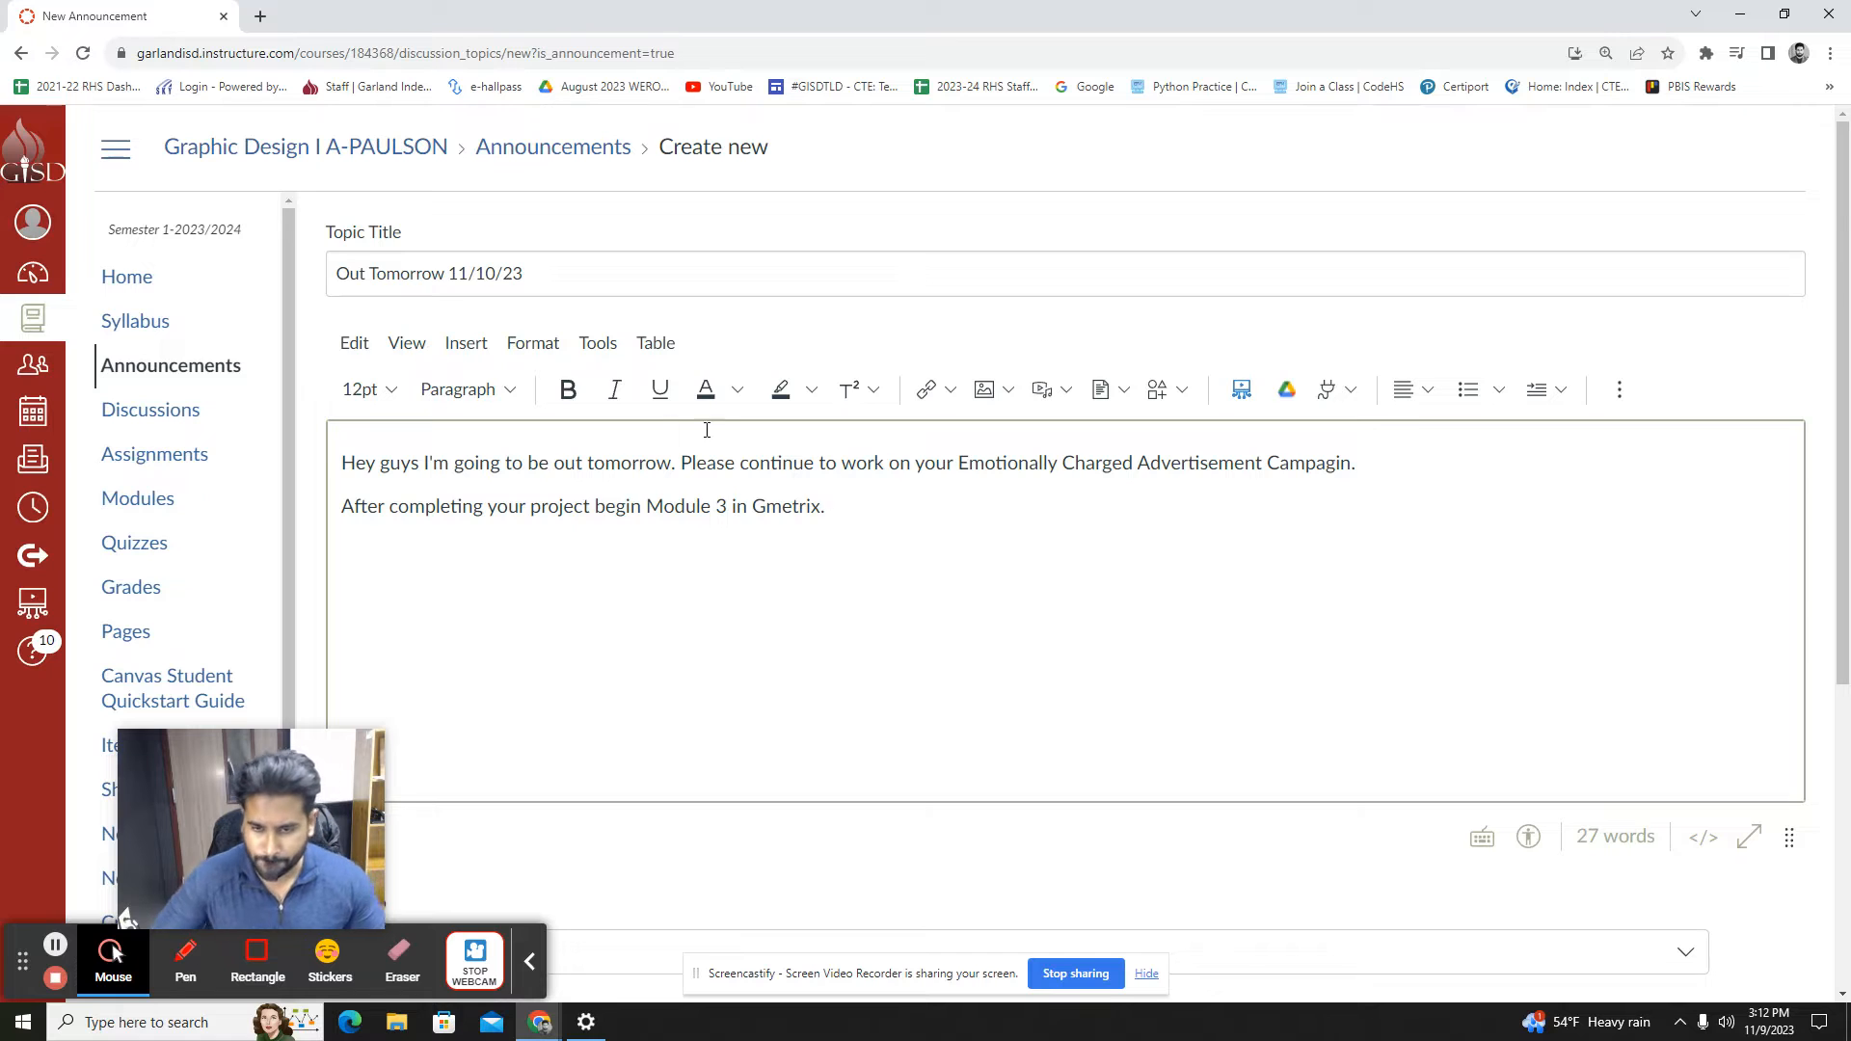
Publish the announcement and switch the course to Student View
scroll(1312, 838, "down", 5)
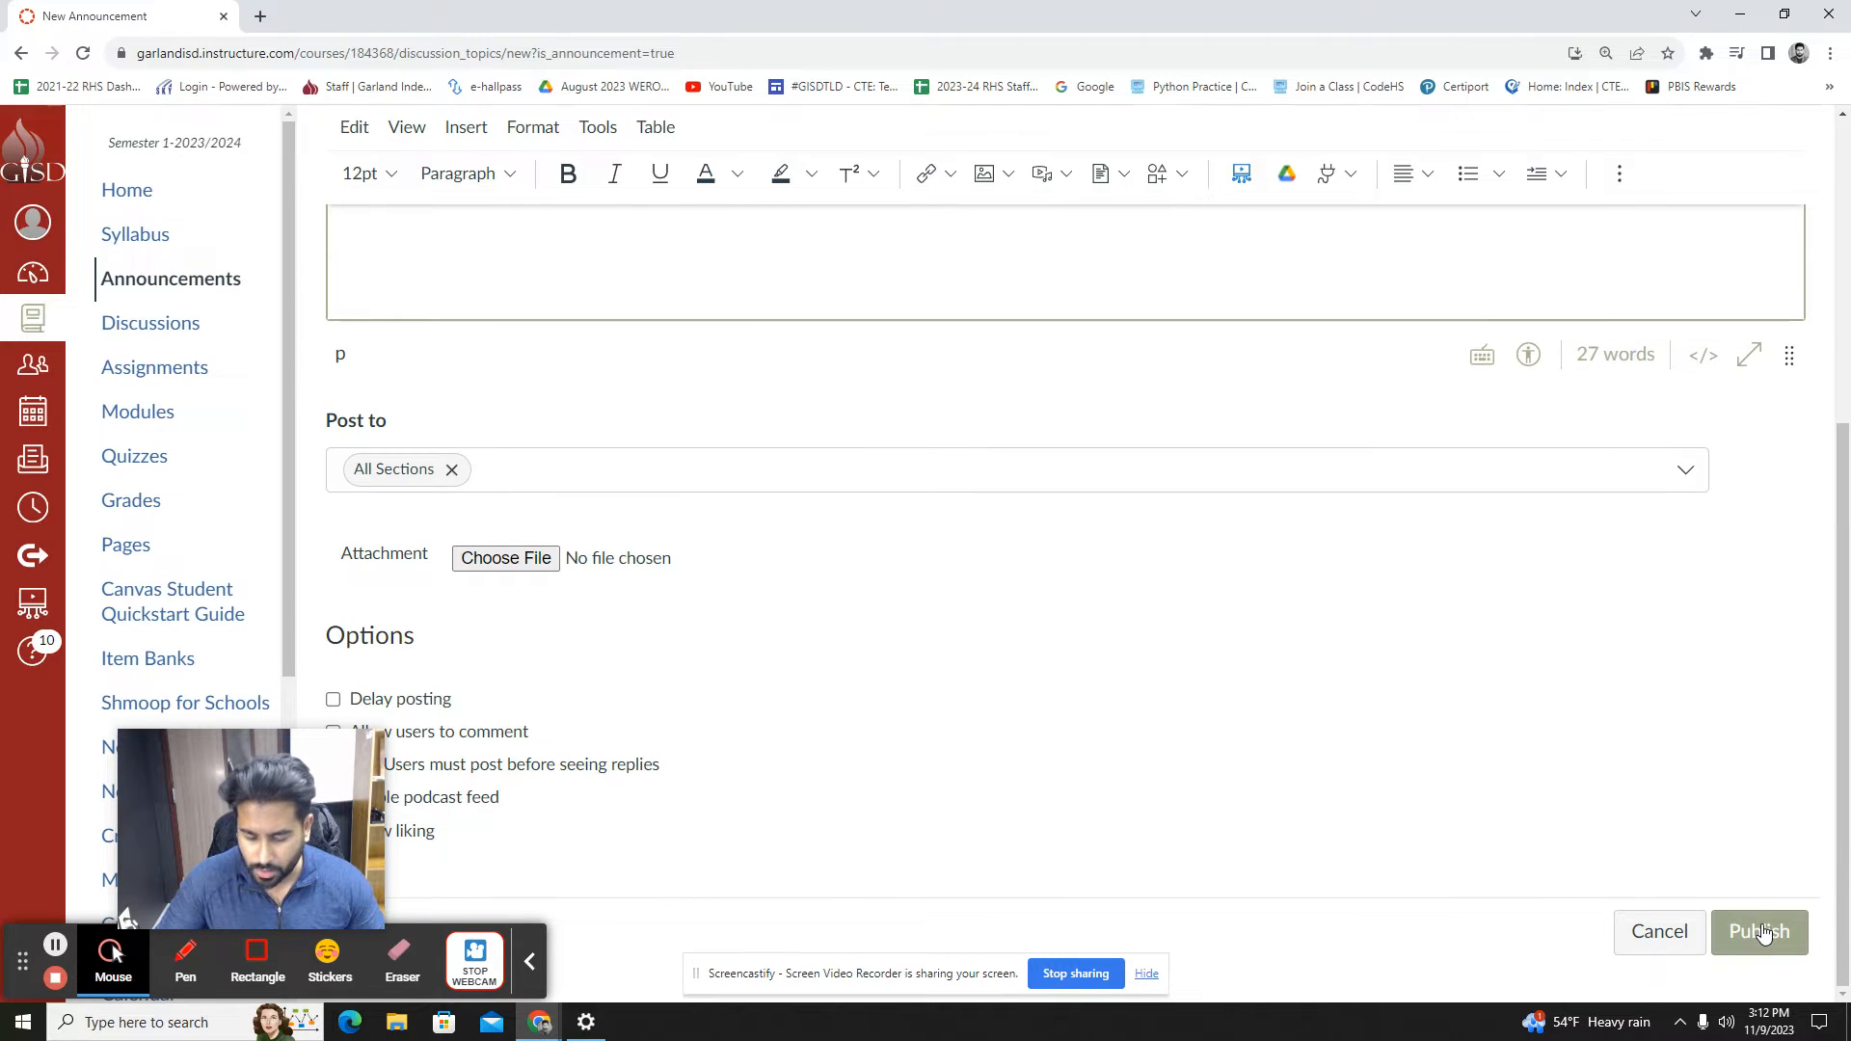
left_click(1760, 931)
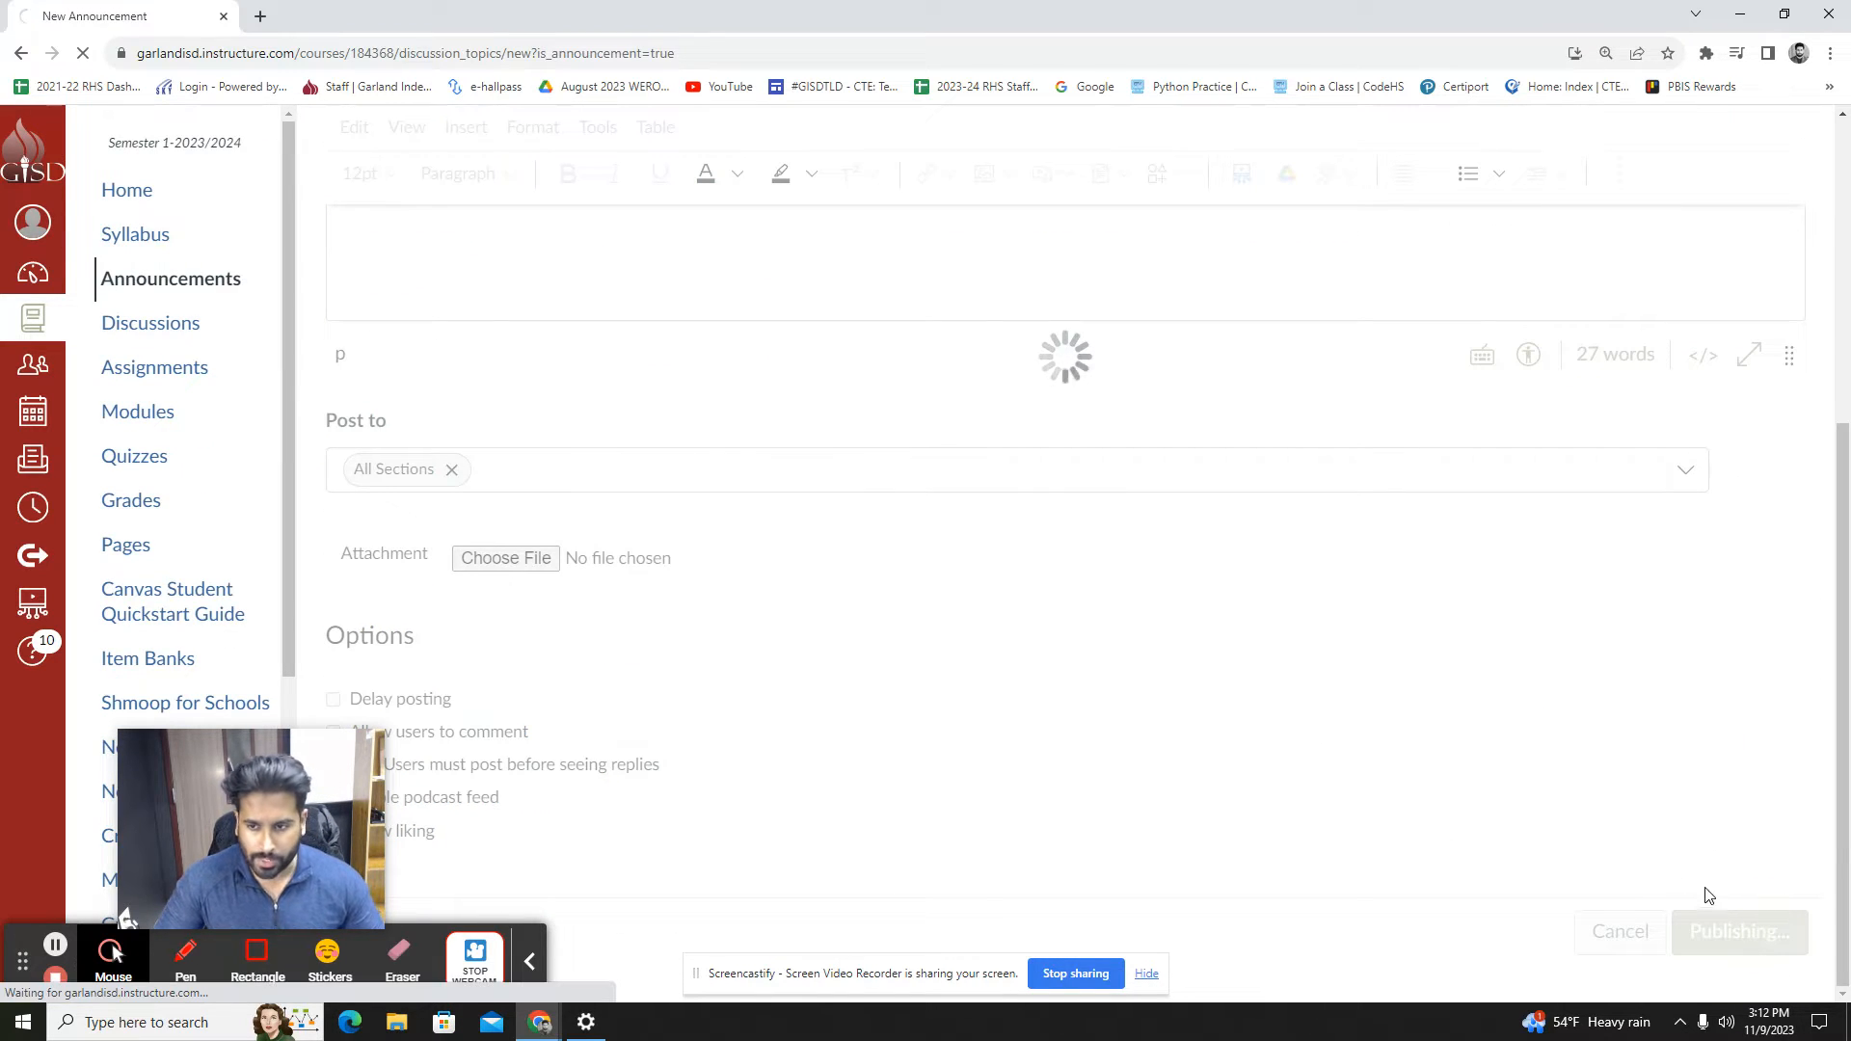
left_click(1734, 162)
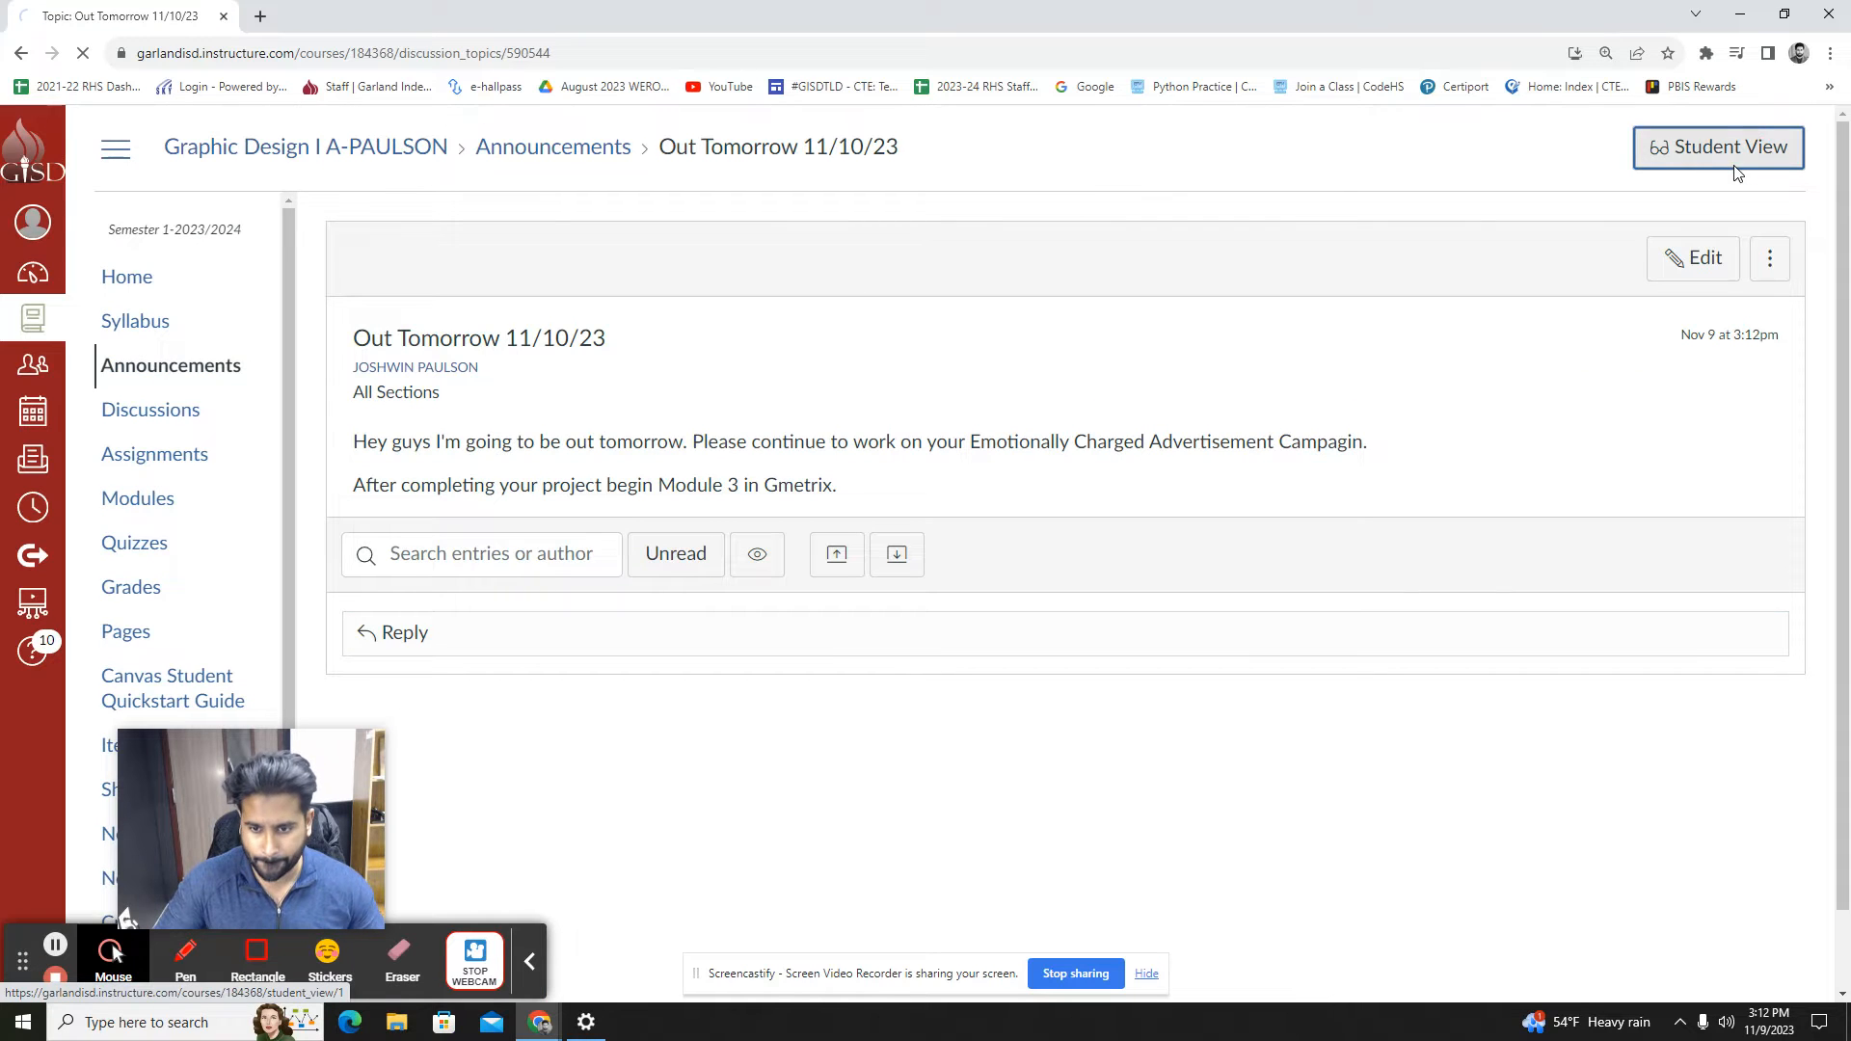
Look through the course home page as a student and open the "Out Tomorrow 11/10/23" announcement from the To Do list
left_click(166, 280)
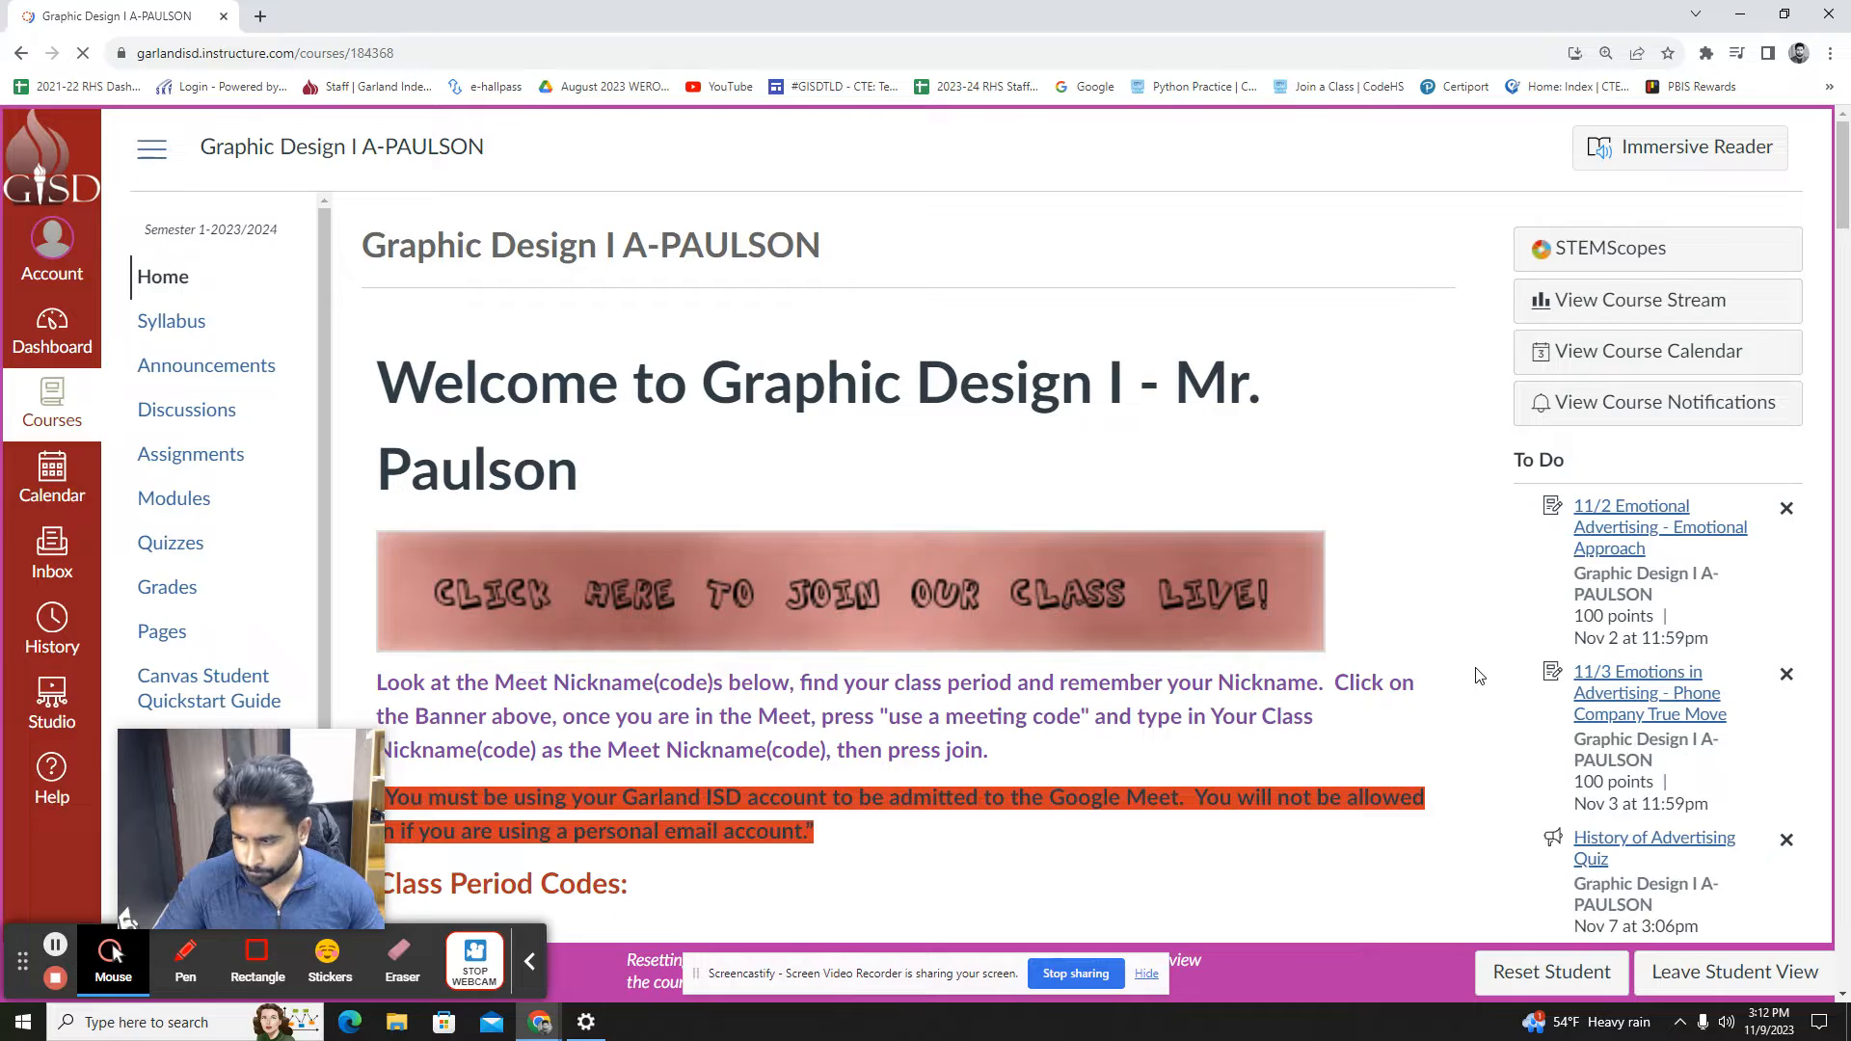
scroll(1480, 674, "down", 6)
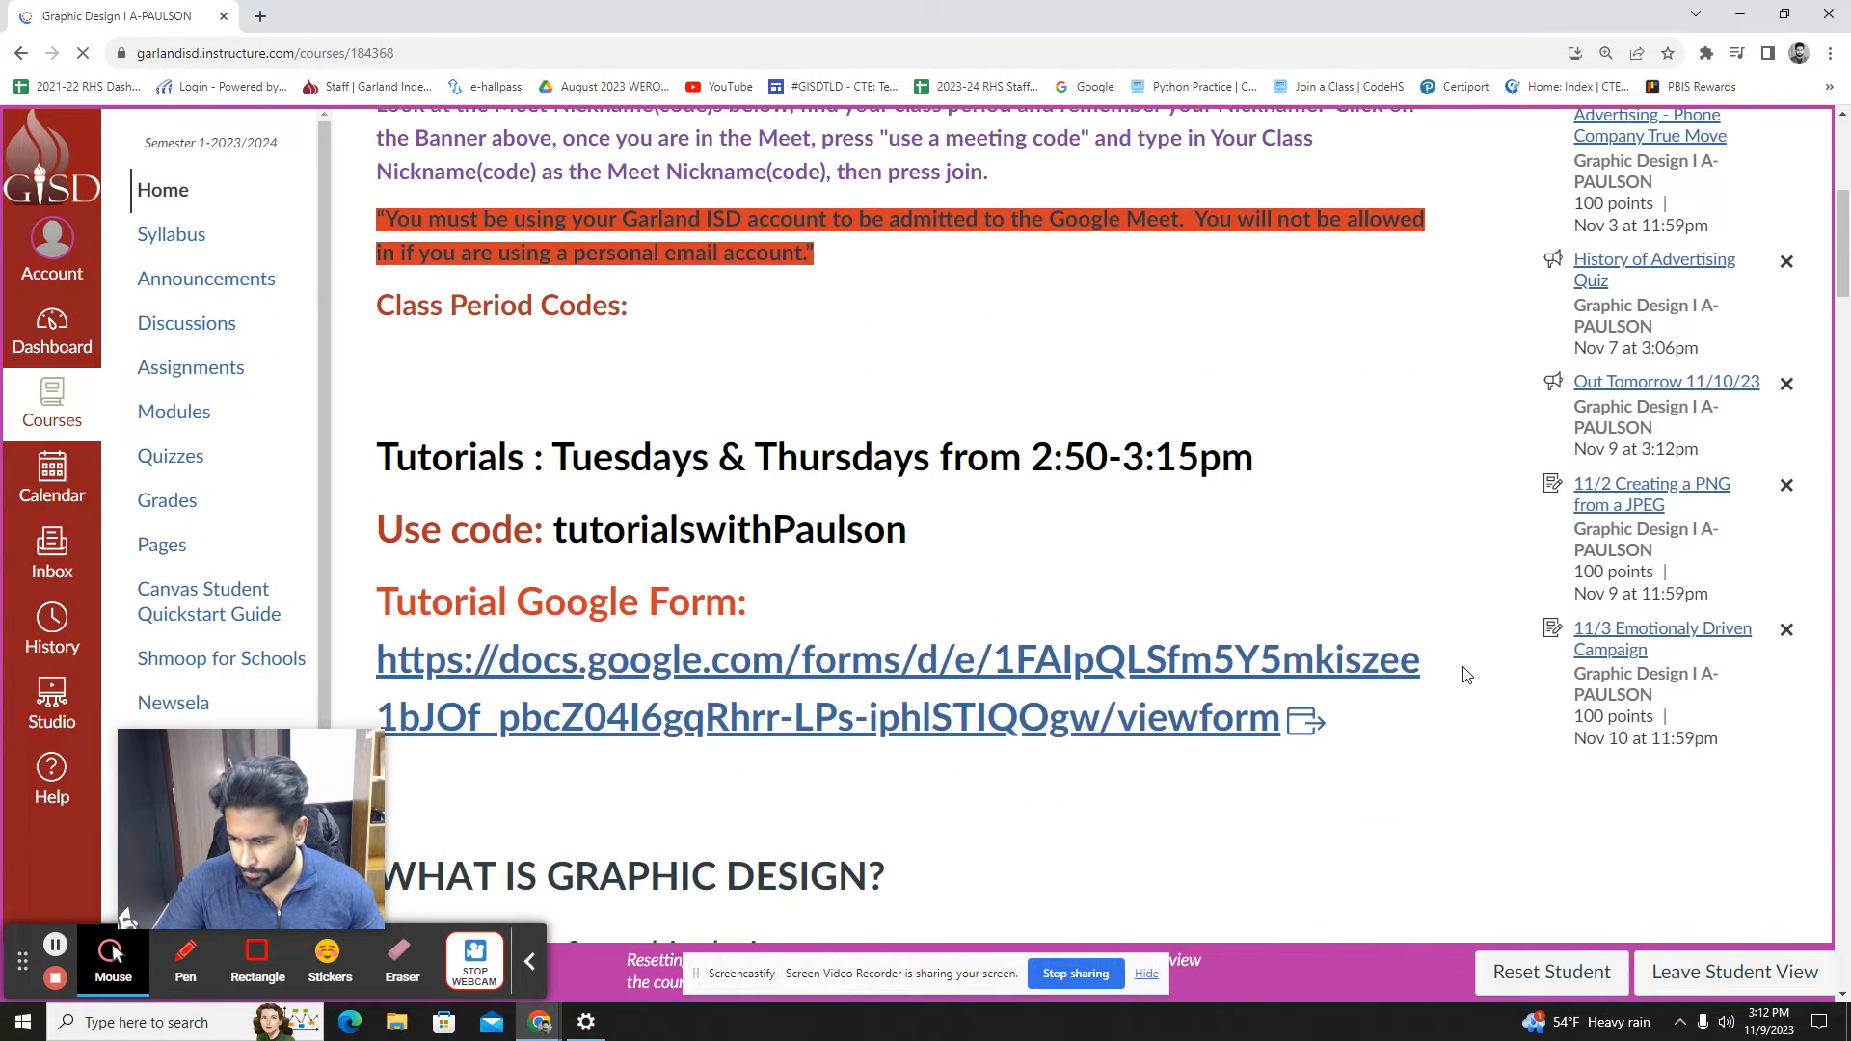
scroll(1464, 674, "down", 2)
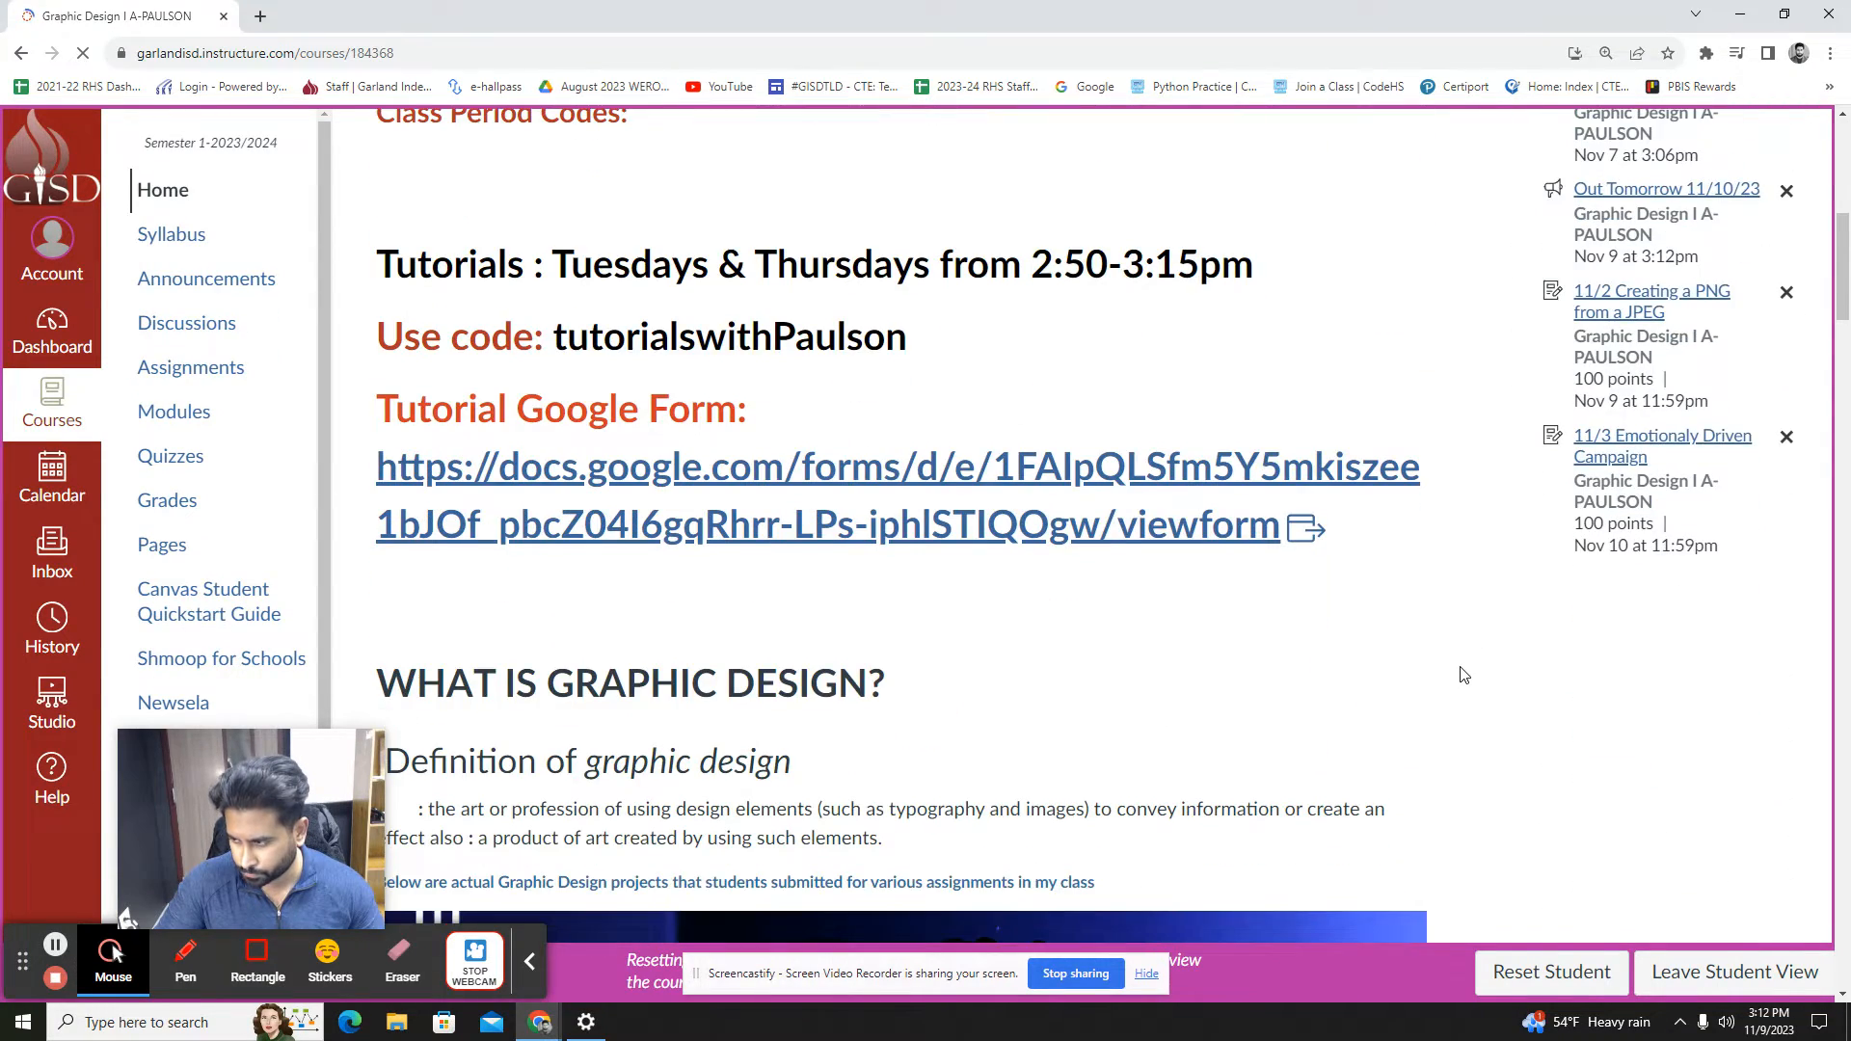
scroll(1462, 674, "up", 8)
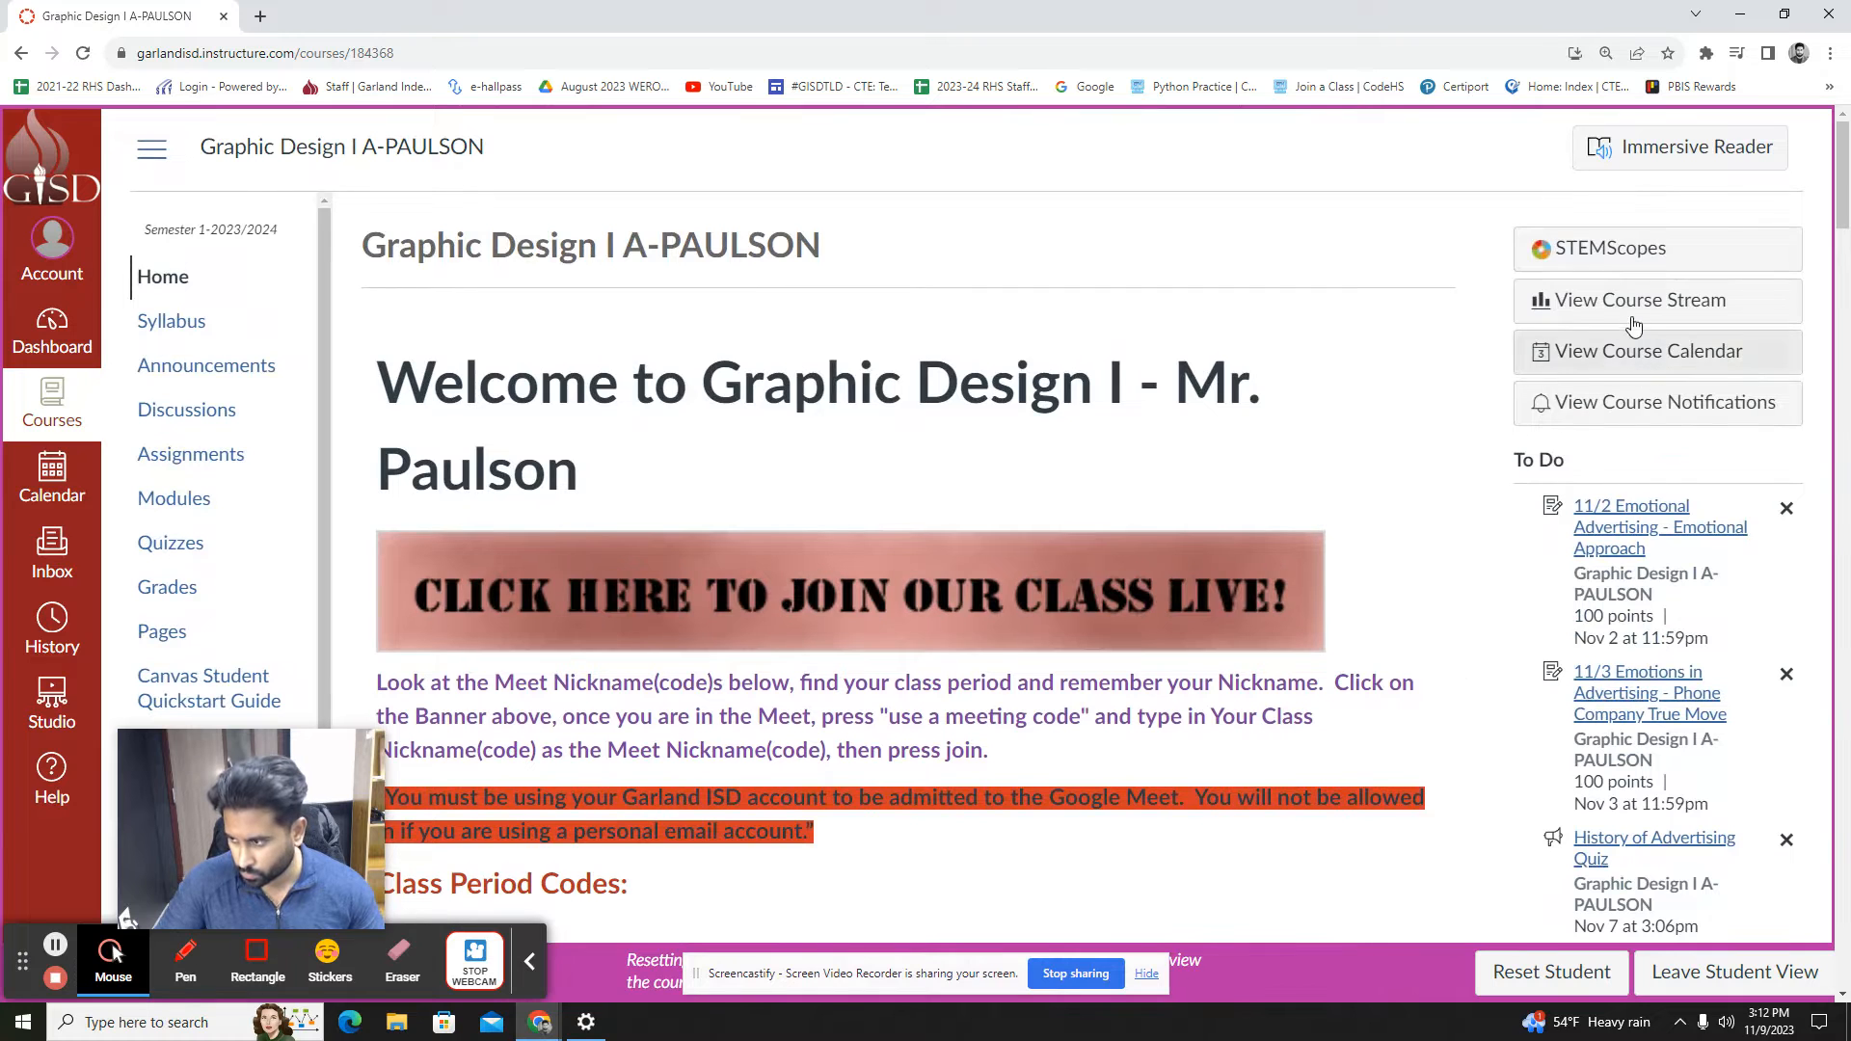
scroll(1650, 535, "down", 1)
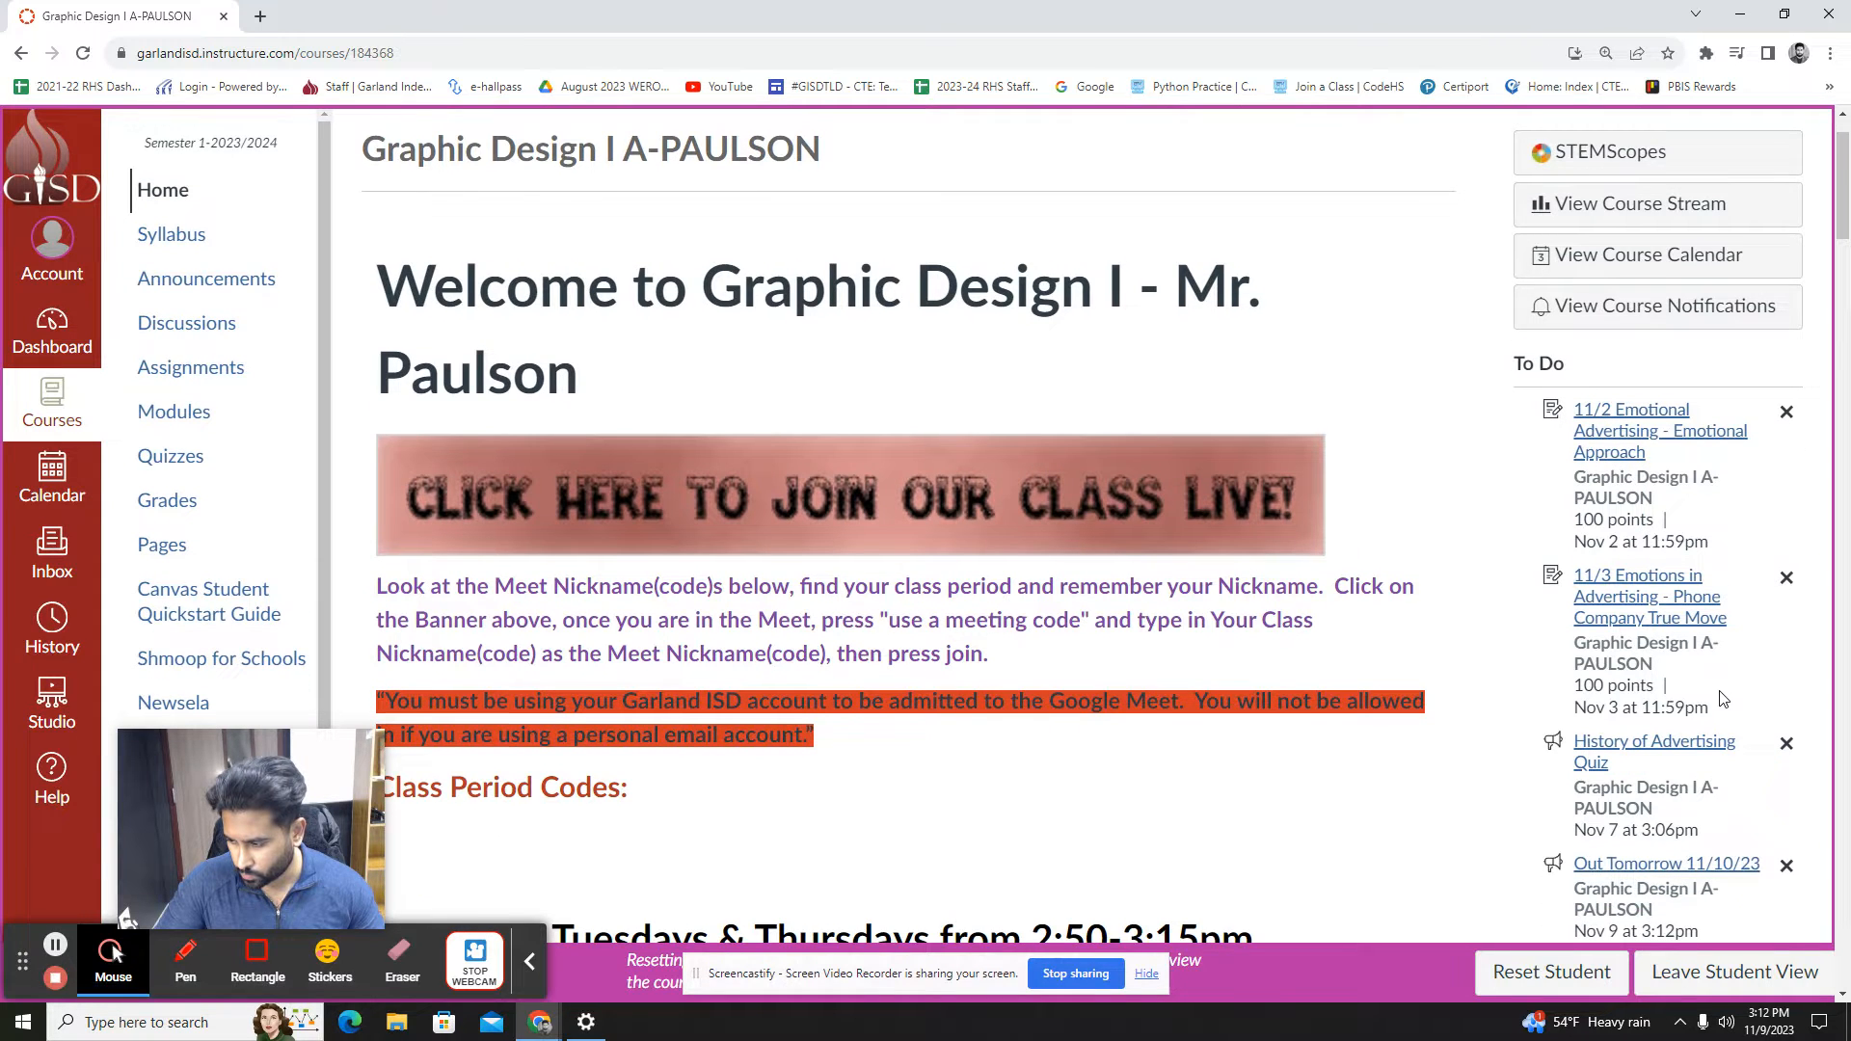
scroll(1723, 697, "down", 1)
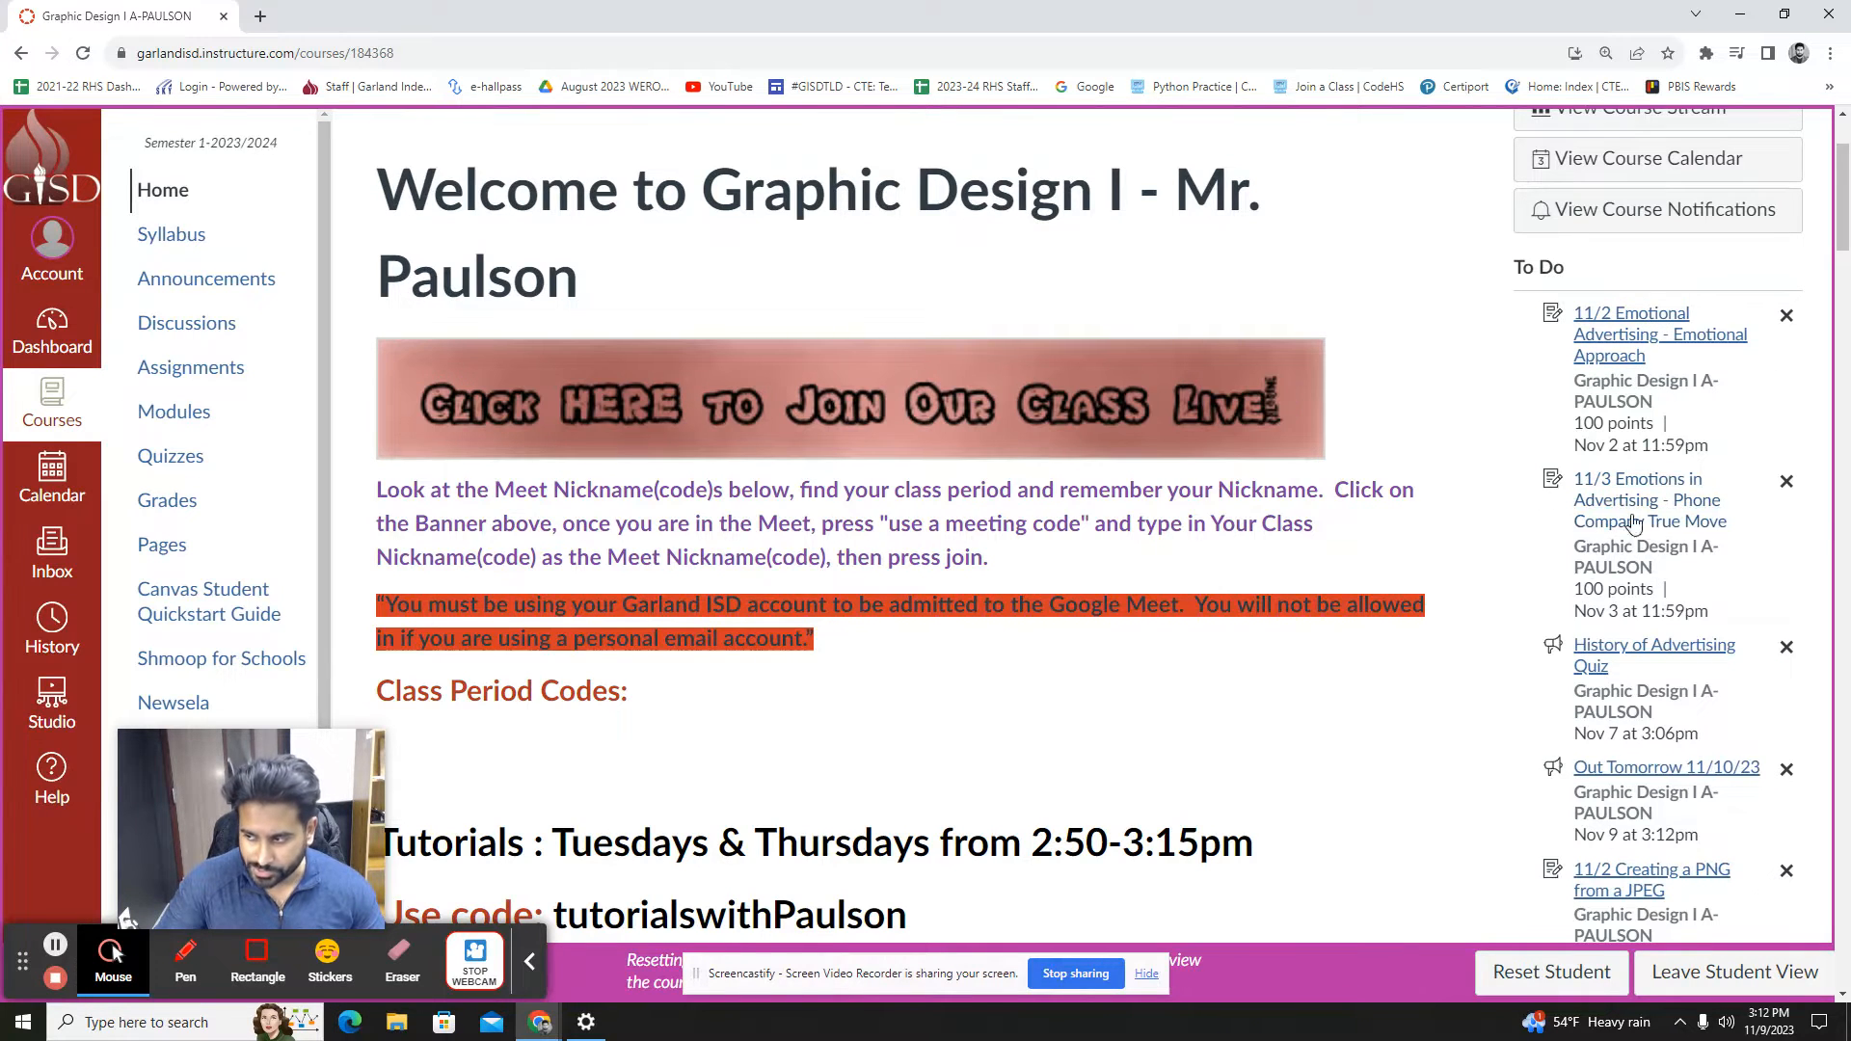
scroll(1659, 595, "down", 1)
scroll(1660, 595, "down", 1)
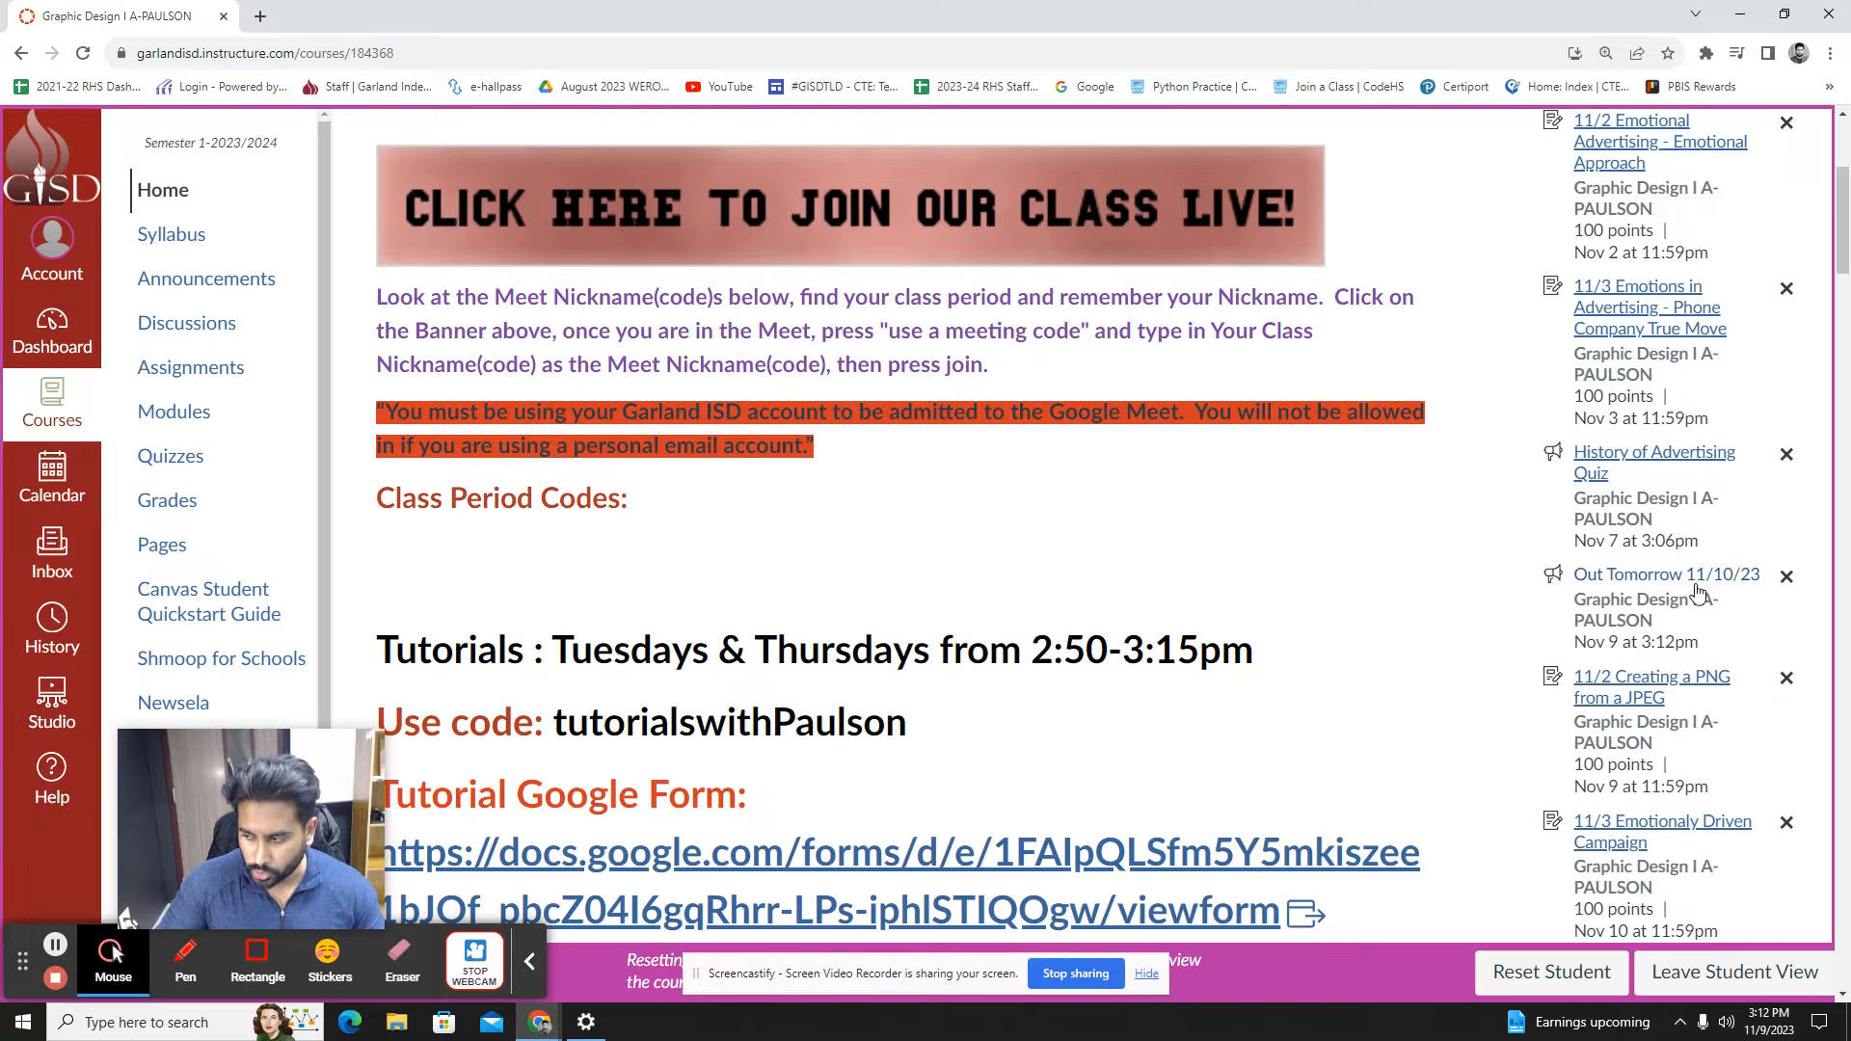
left_click(1683, 582)
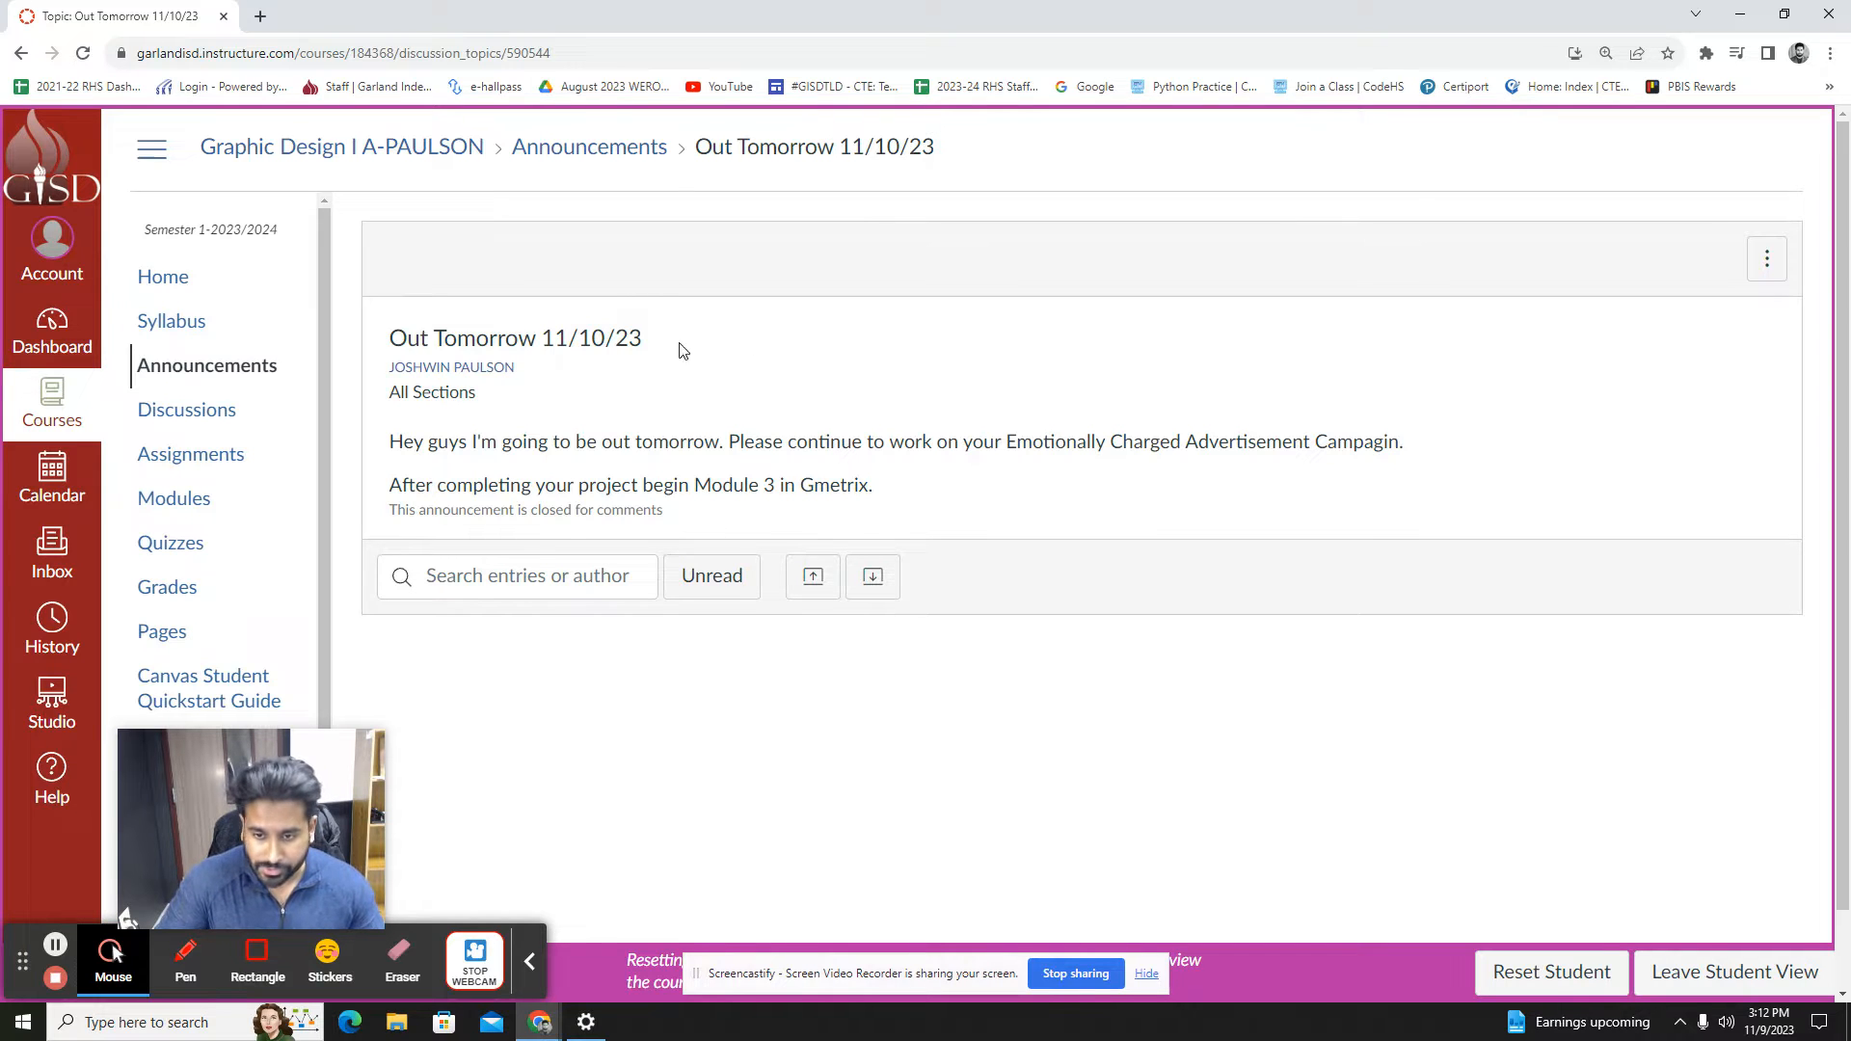
Leave Student View and delete the "Out Tomorrow 11/10/23" announcement
left_click(1767, 260)
left_click(1697, 978)
left_click(1696, 975)
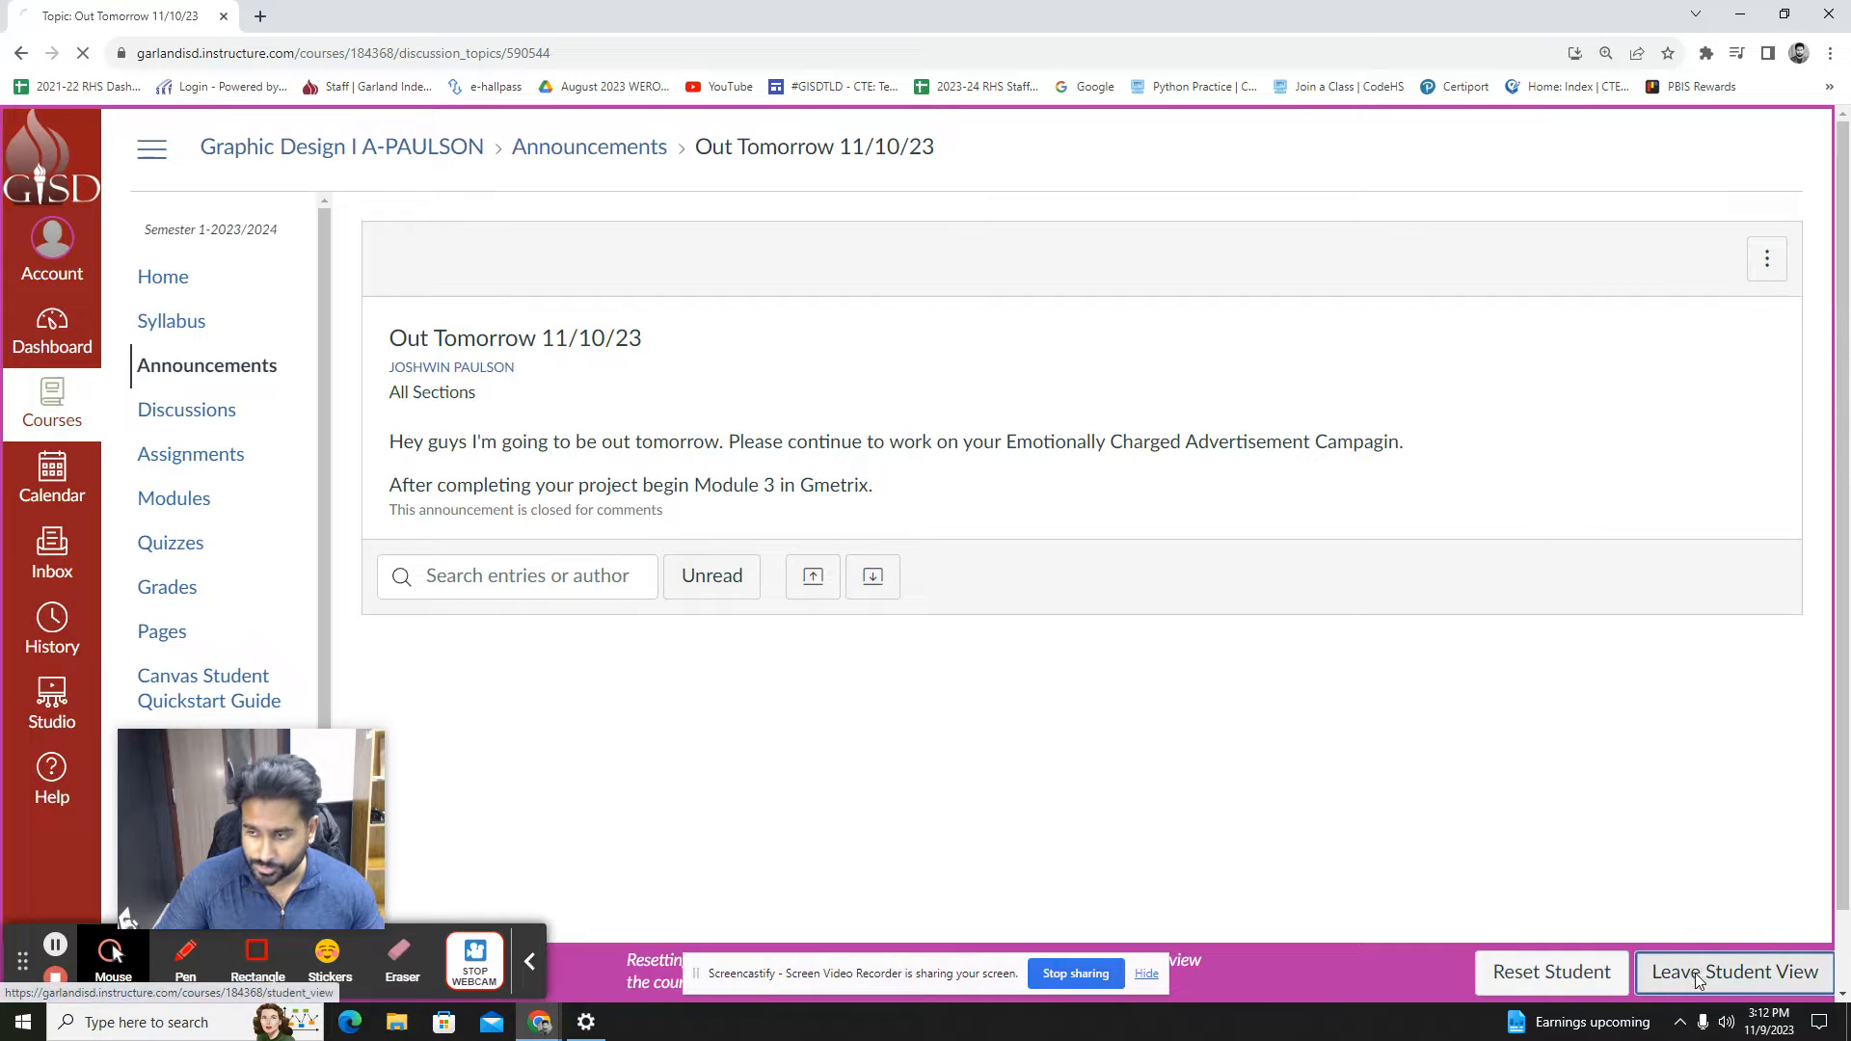
left_click(1778, 253)
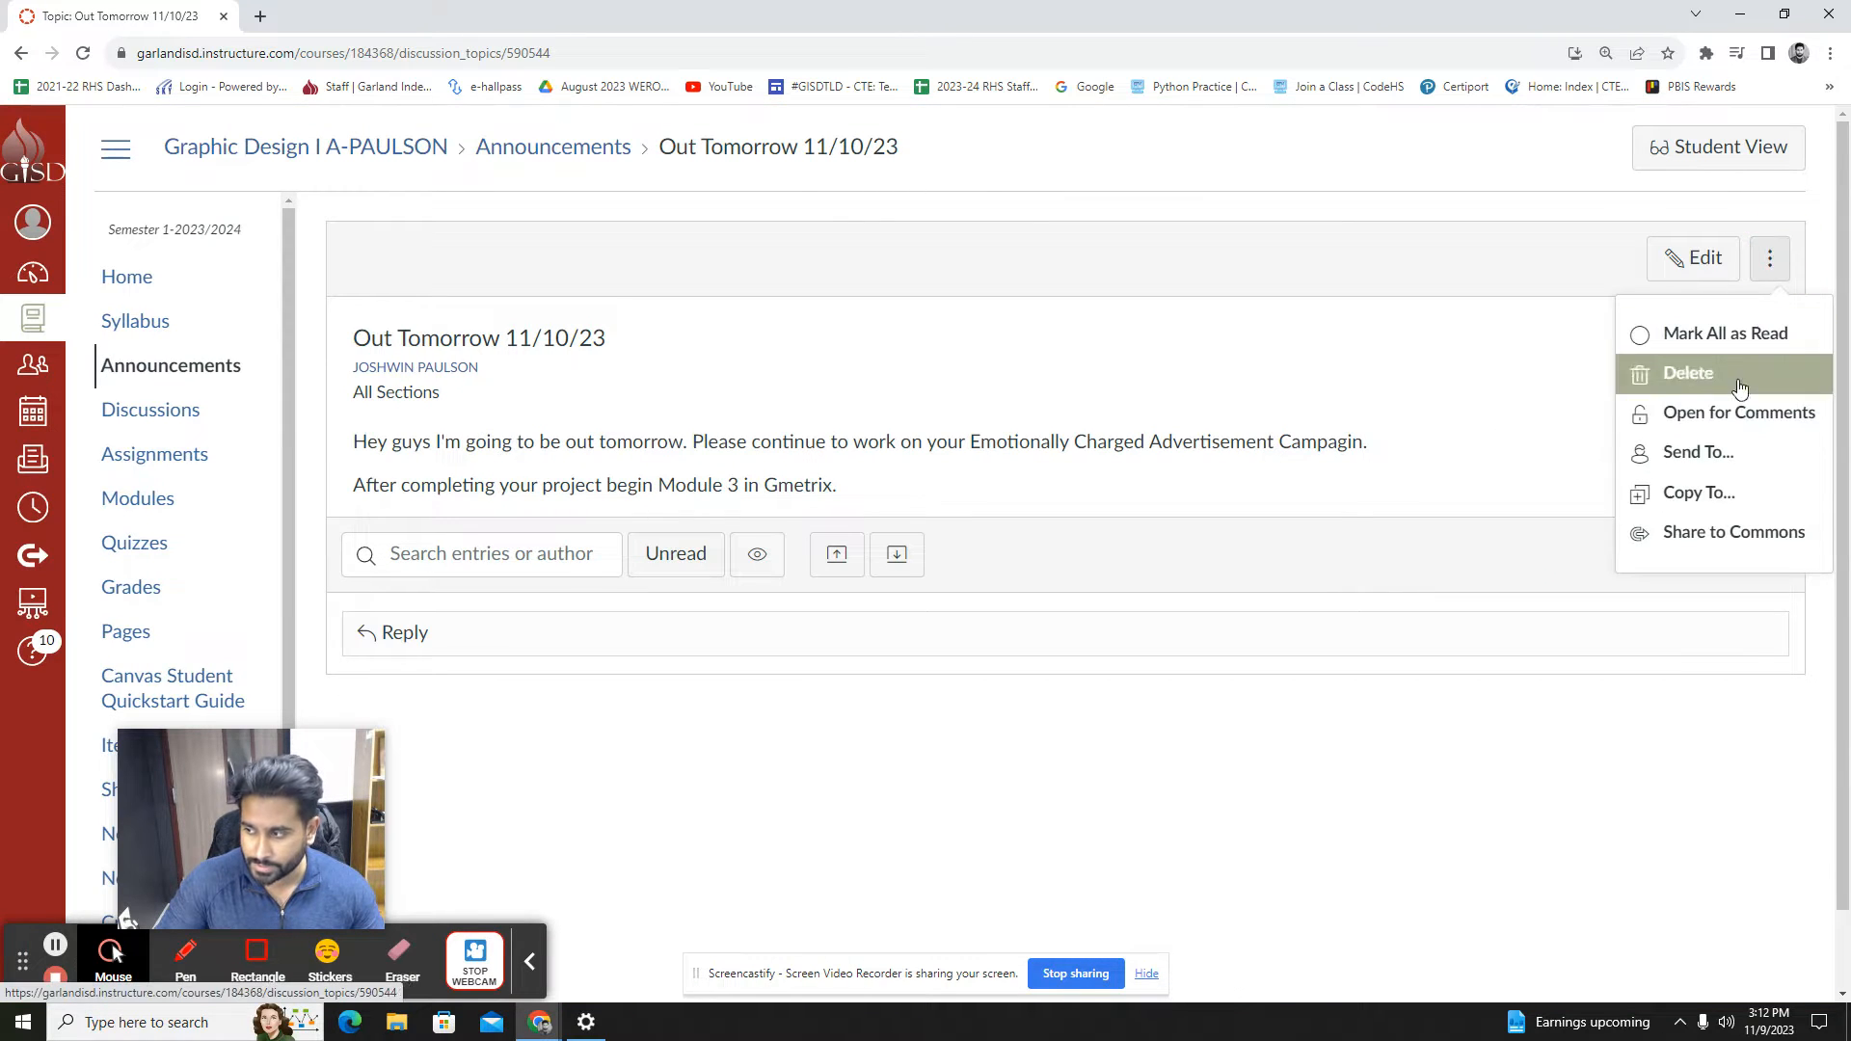
left_click(1721, 378)
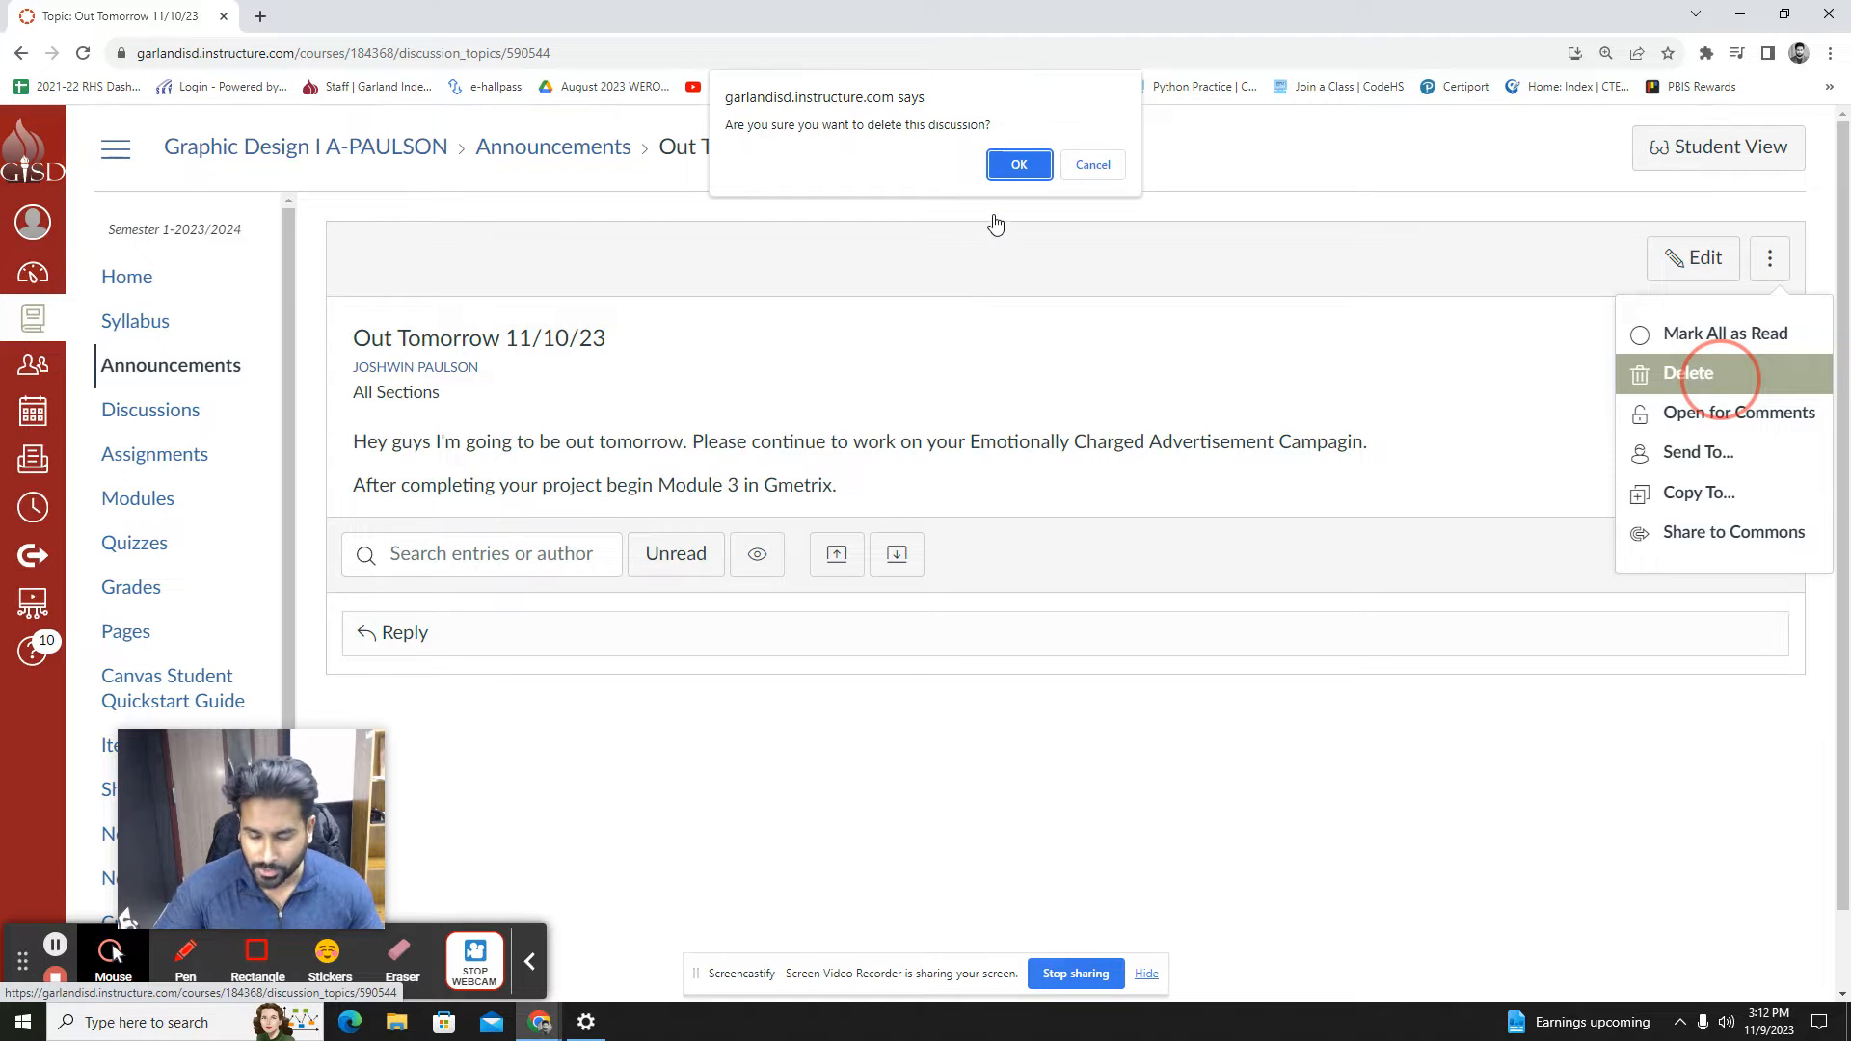
left_click(1019, 166)
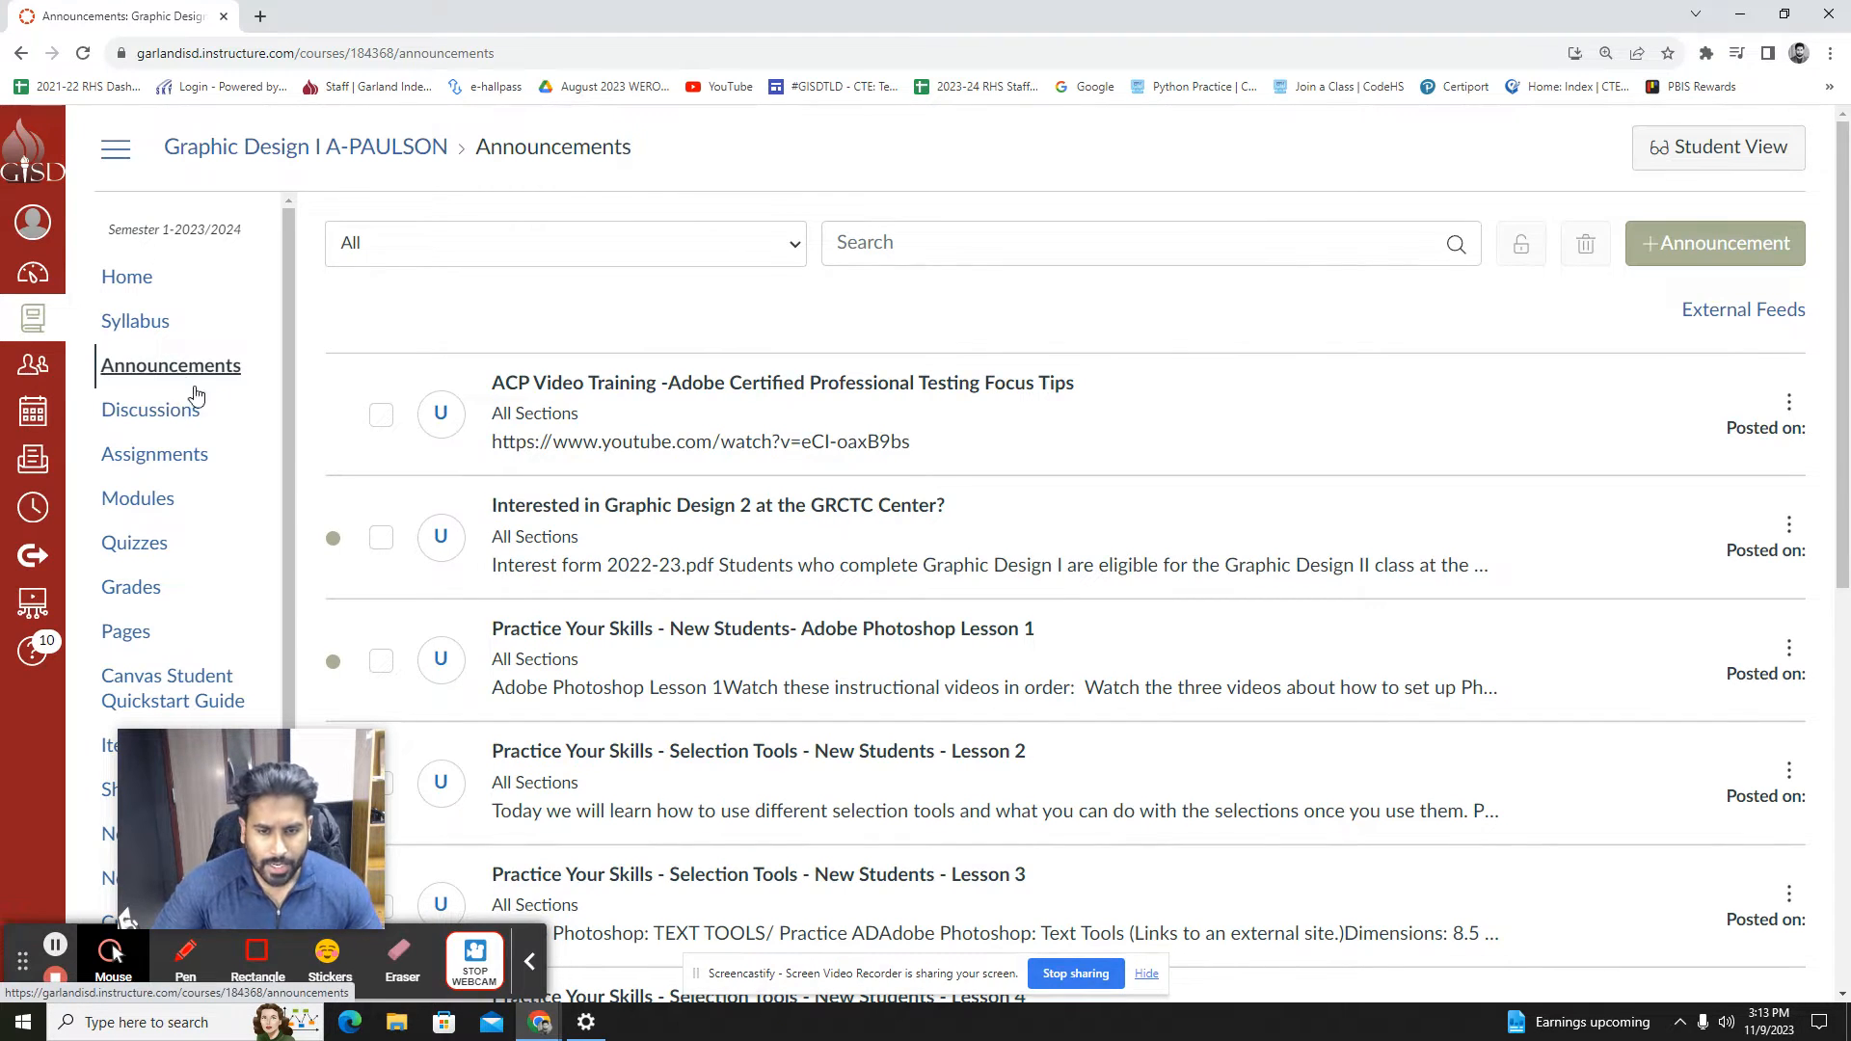
Browse the course's announcements and open "Practice Your Skills - New Students- Adobe Photoshop Lesson 1"
scroll(915, 644, "down", 1)
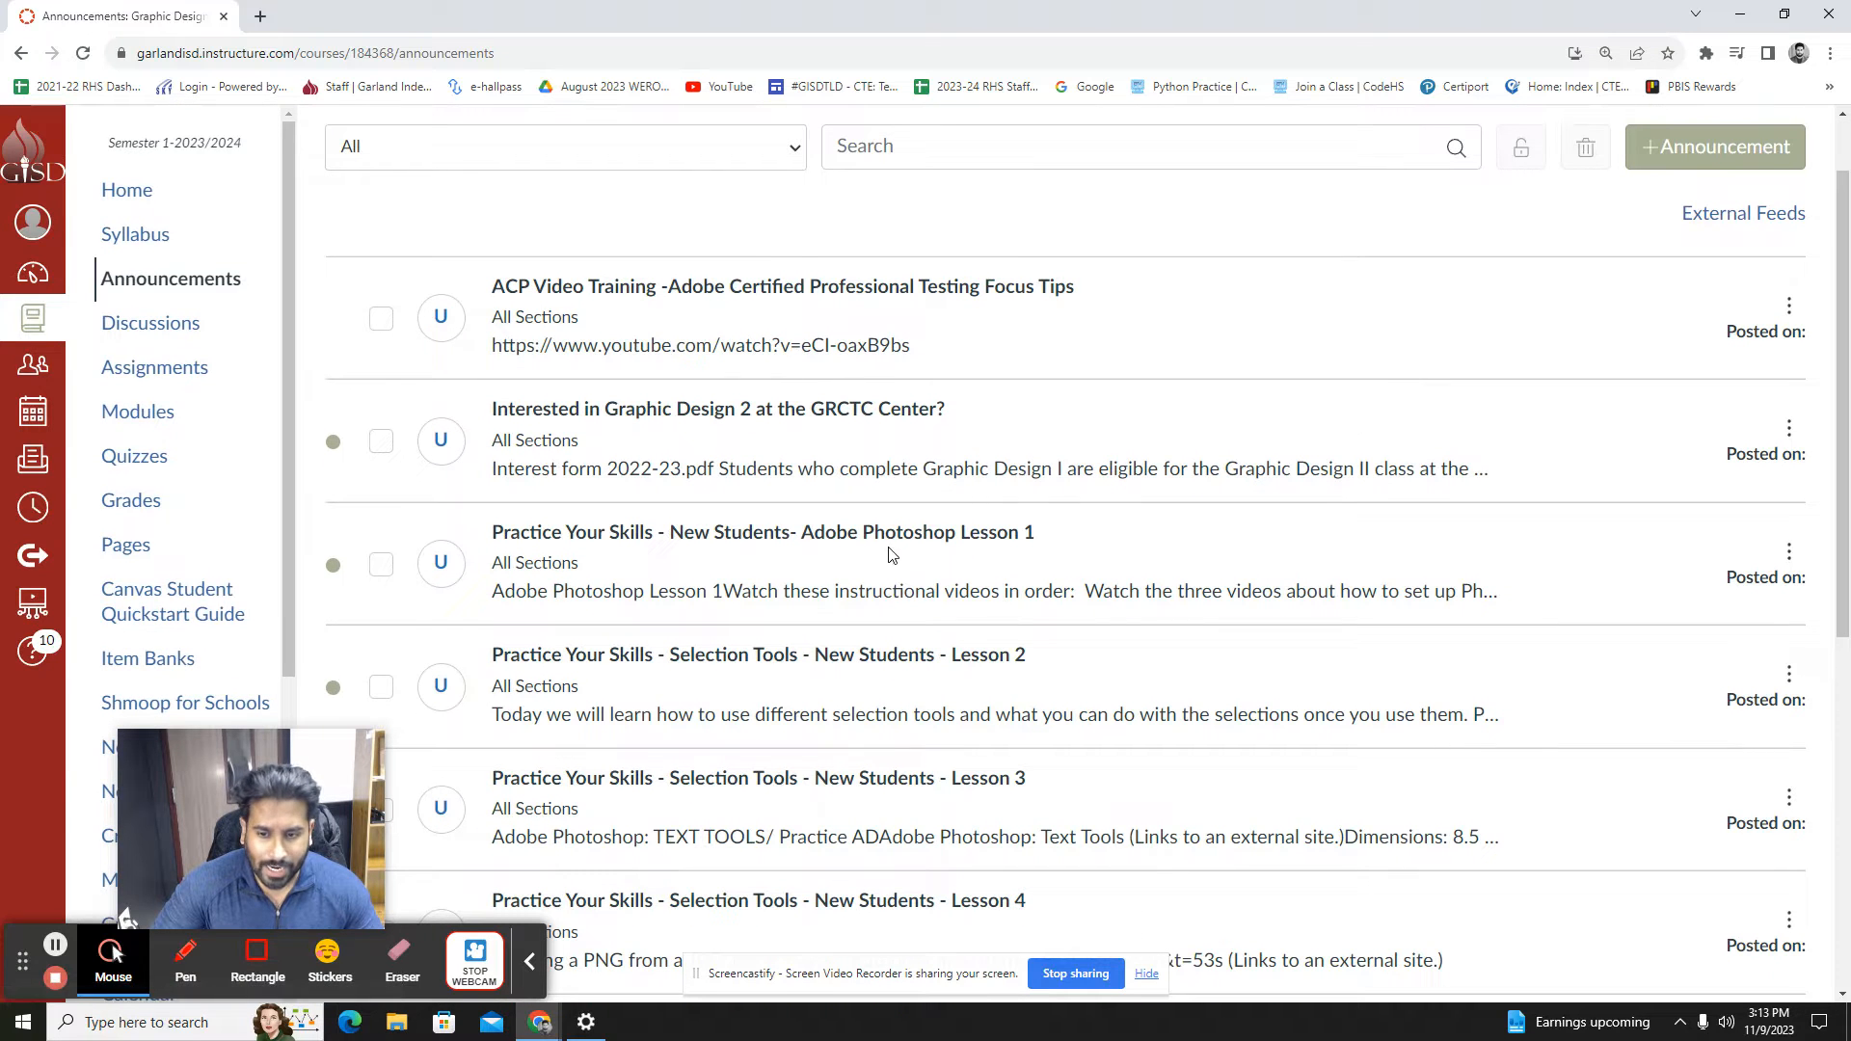
scroll(790, 566, "down", 1)
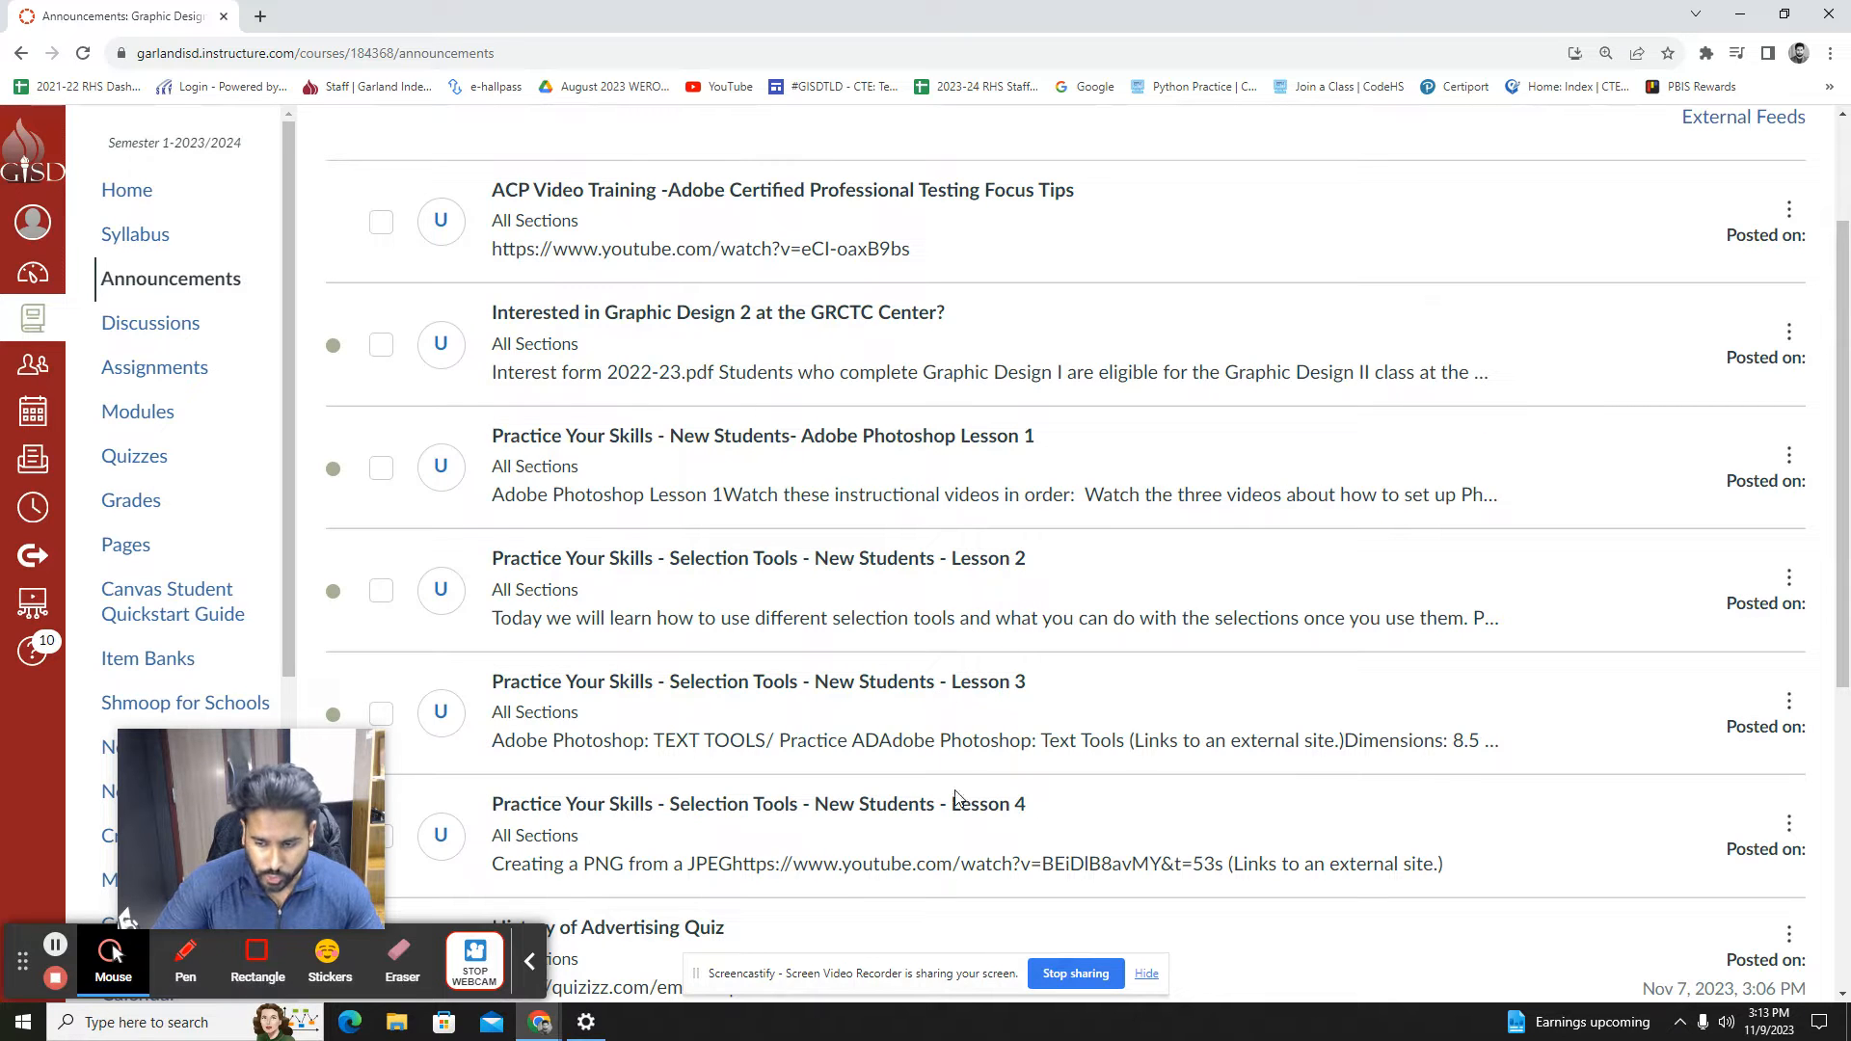
scroll(1038, 816, "down", 1)
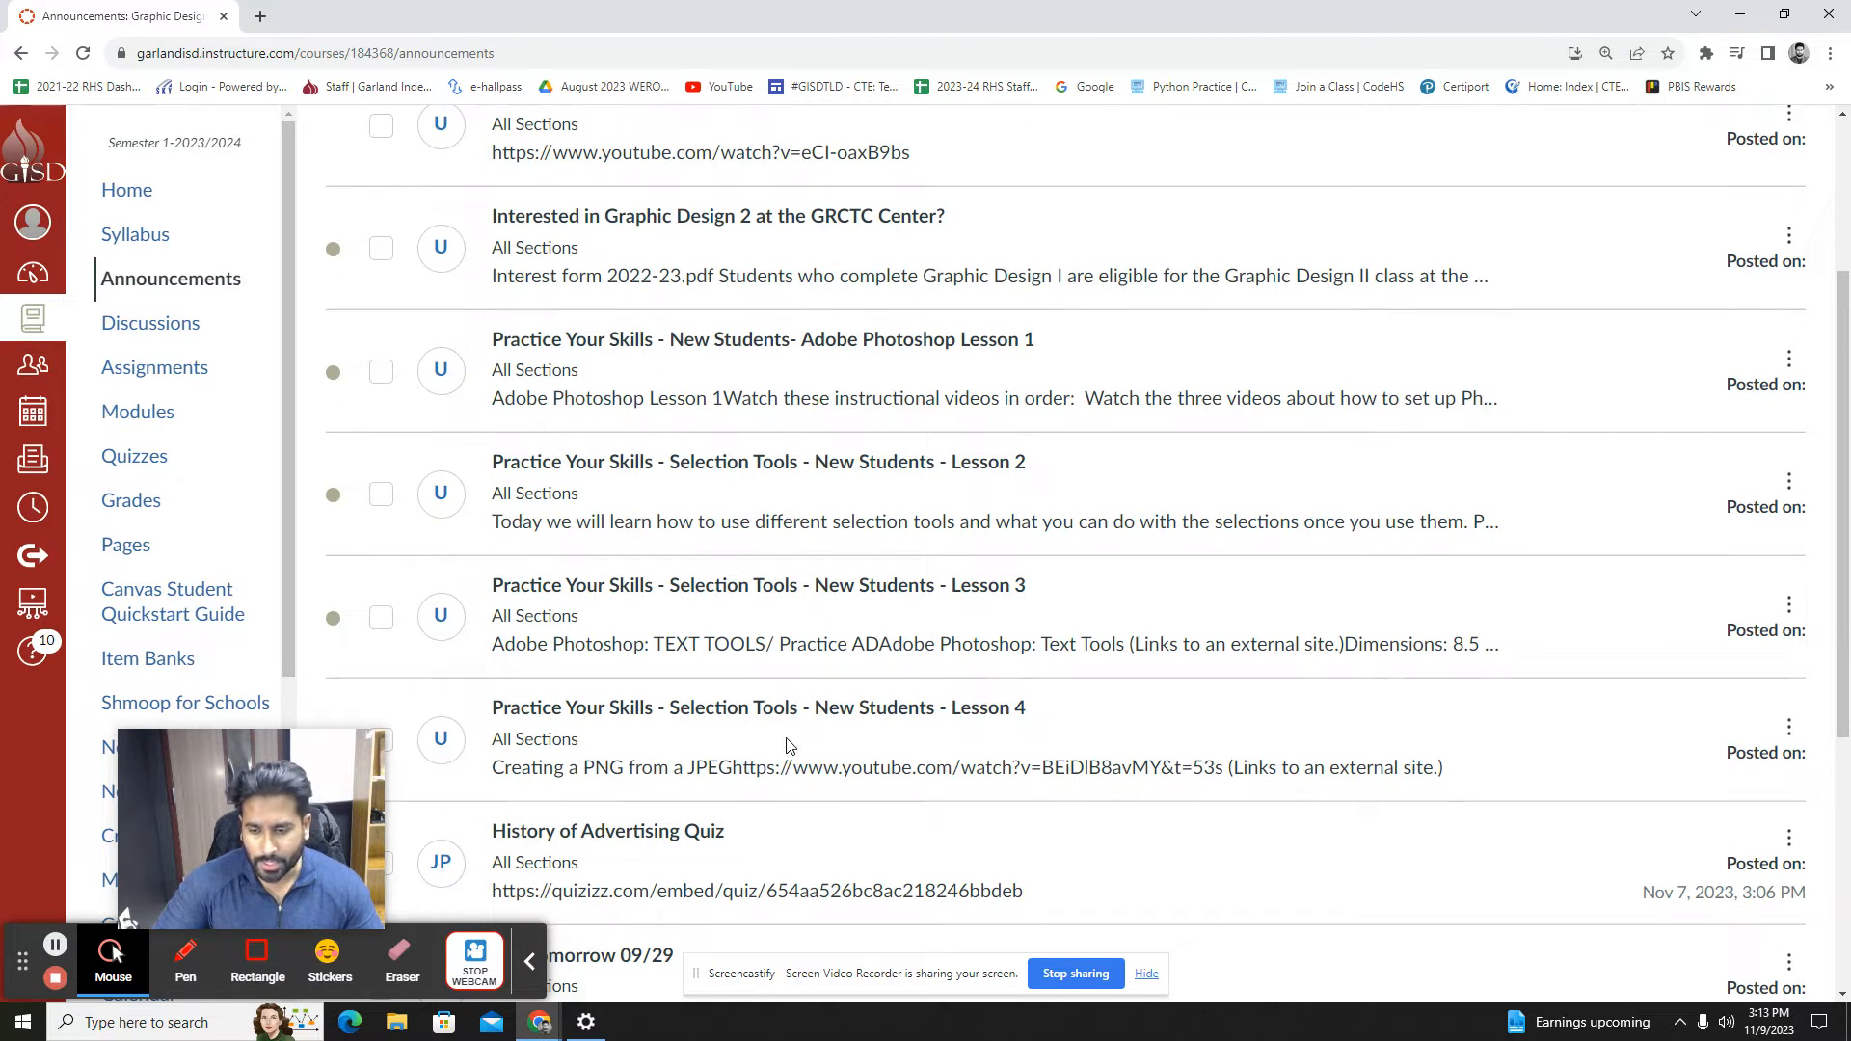
left_click(829, 341)
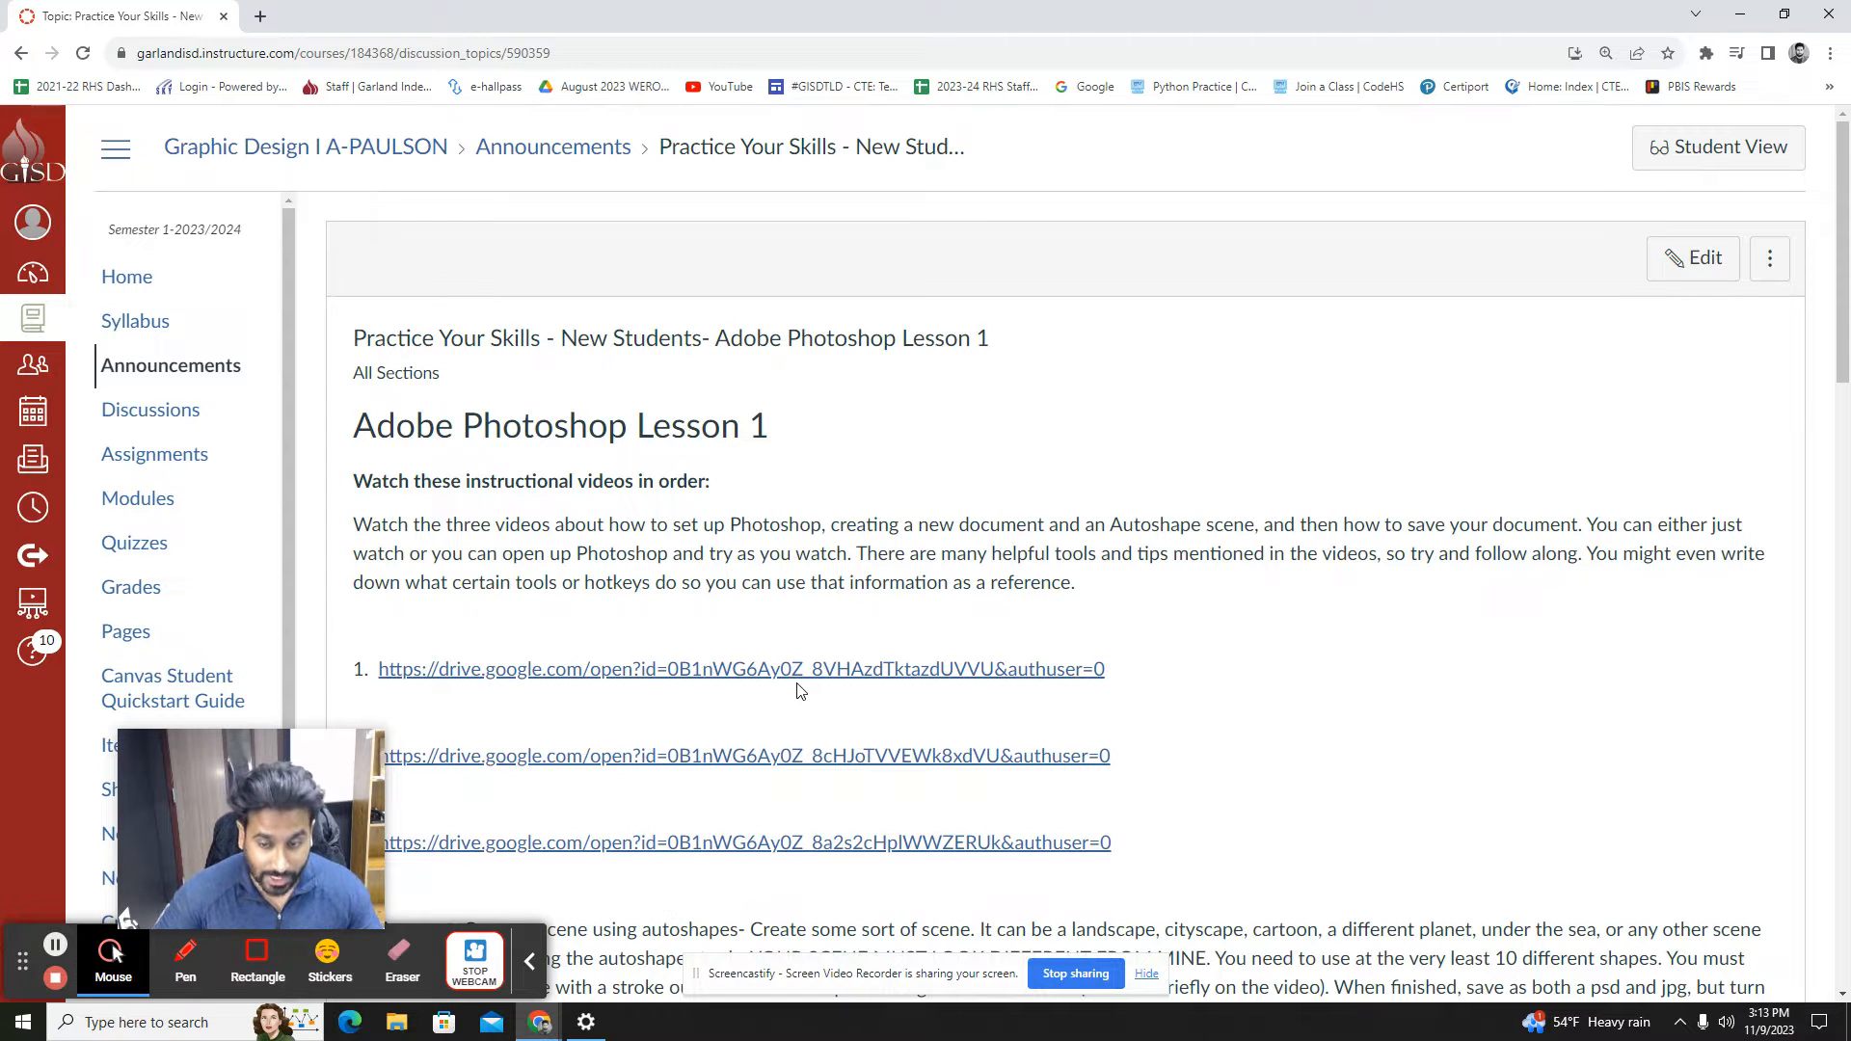
Review the Photoshop Lesson 1 announcement's video links, assignment instructions and example scenes
scroll(800, 684, "down", 3)
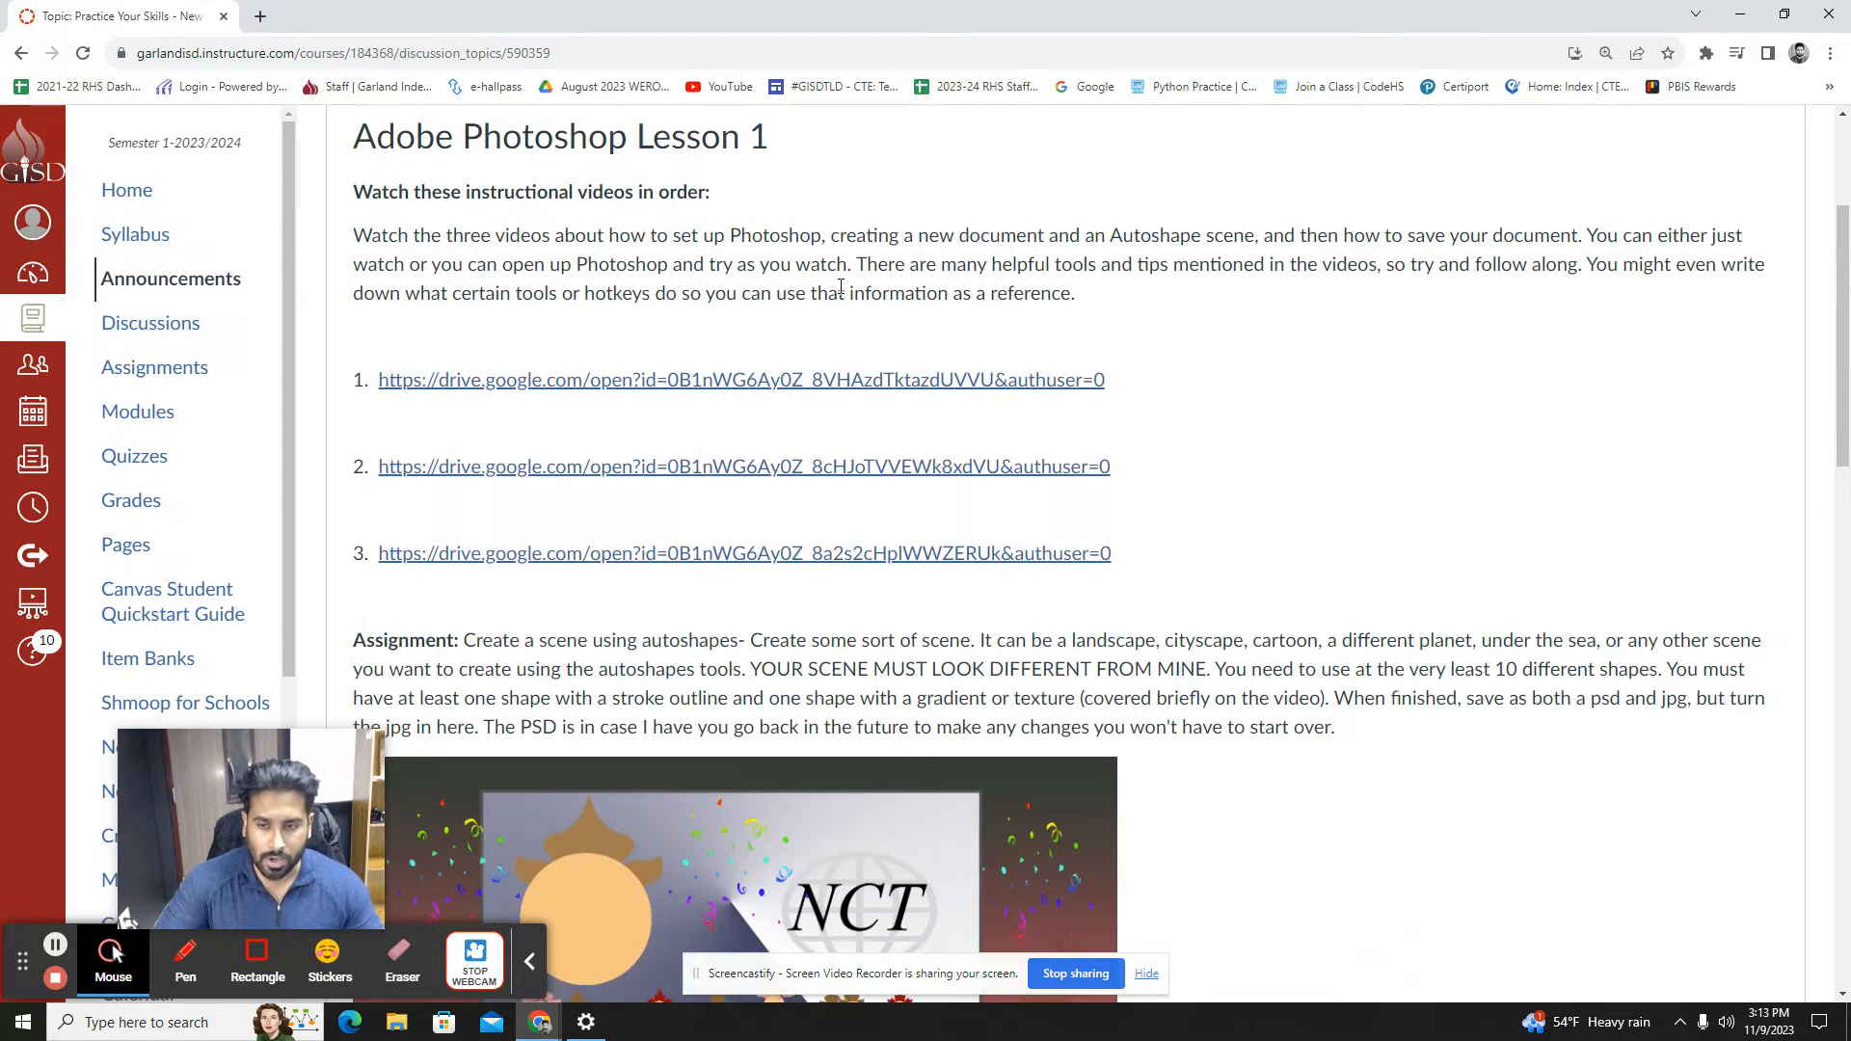
scroll(889, 318, "down", 12)
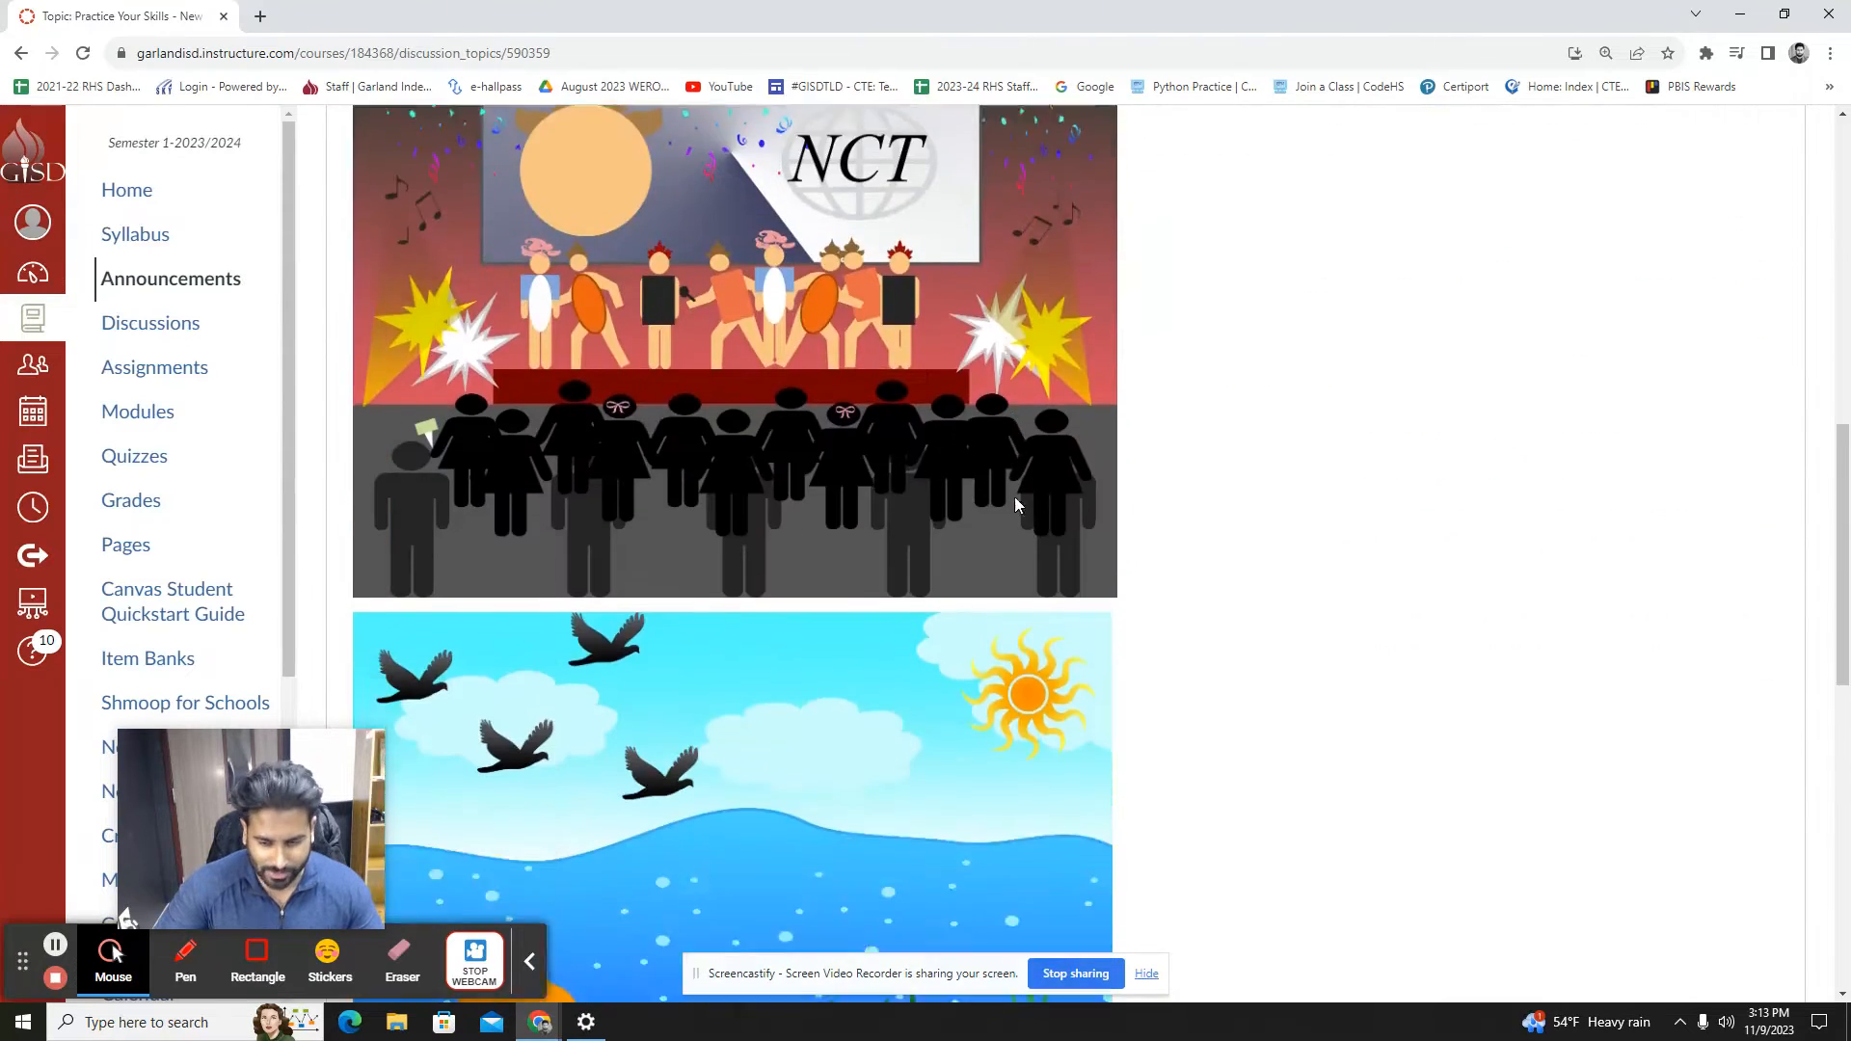
scroll(1018, 500, "down", 5)
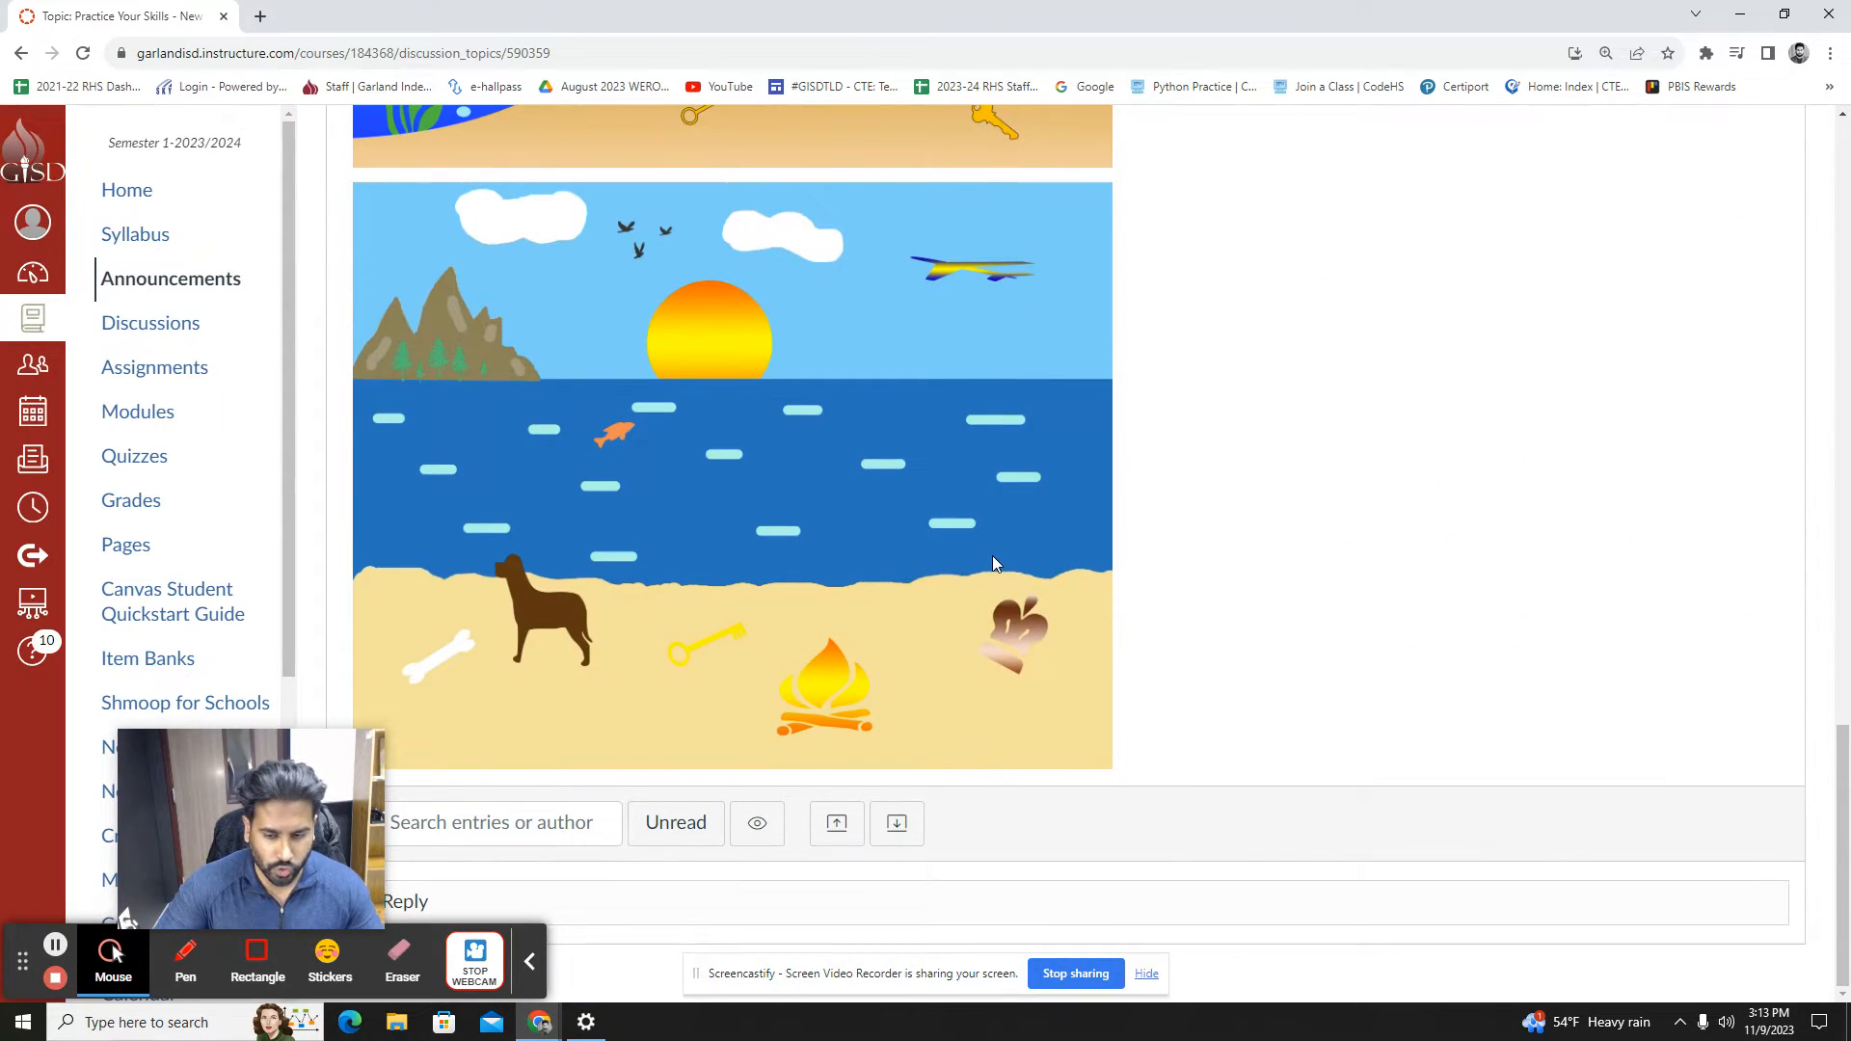
scroll(920, 569, "up", 15)
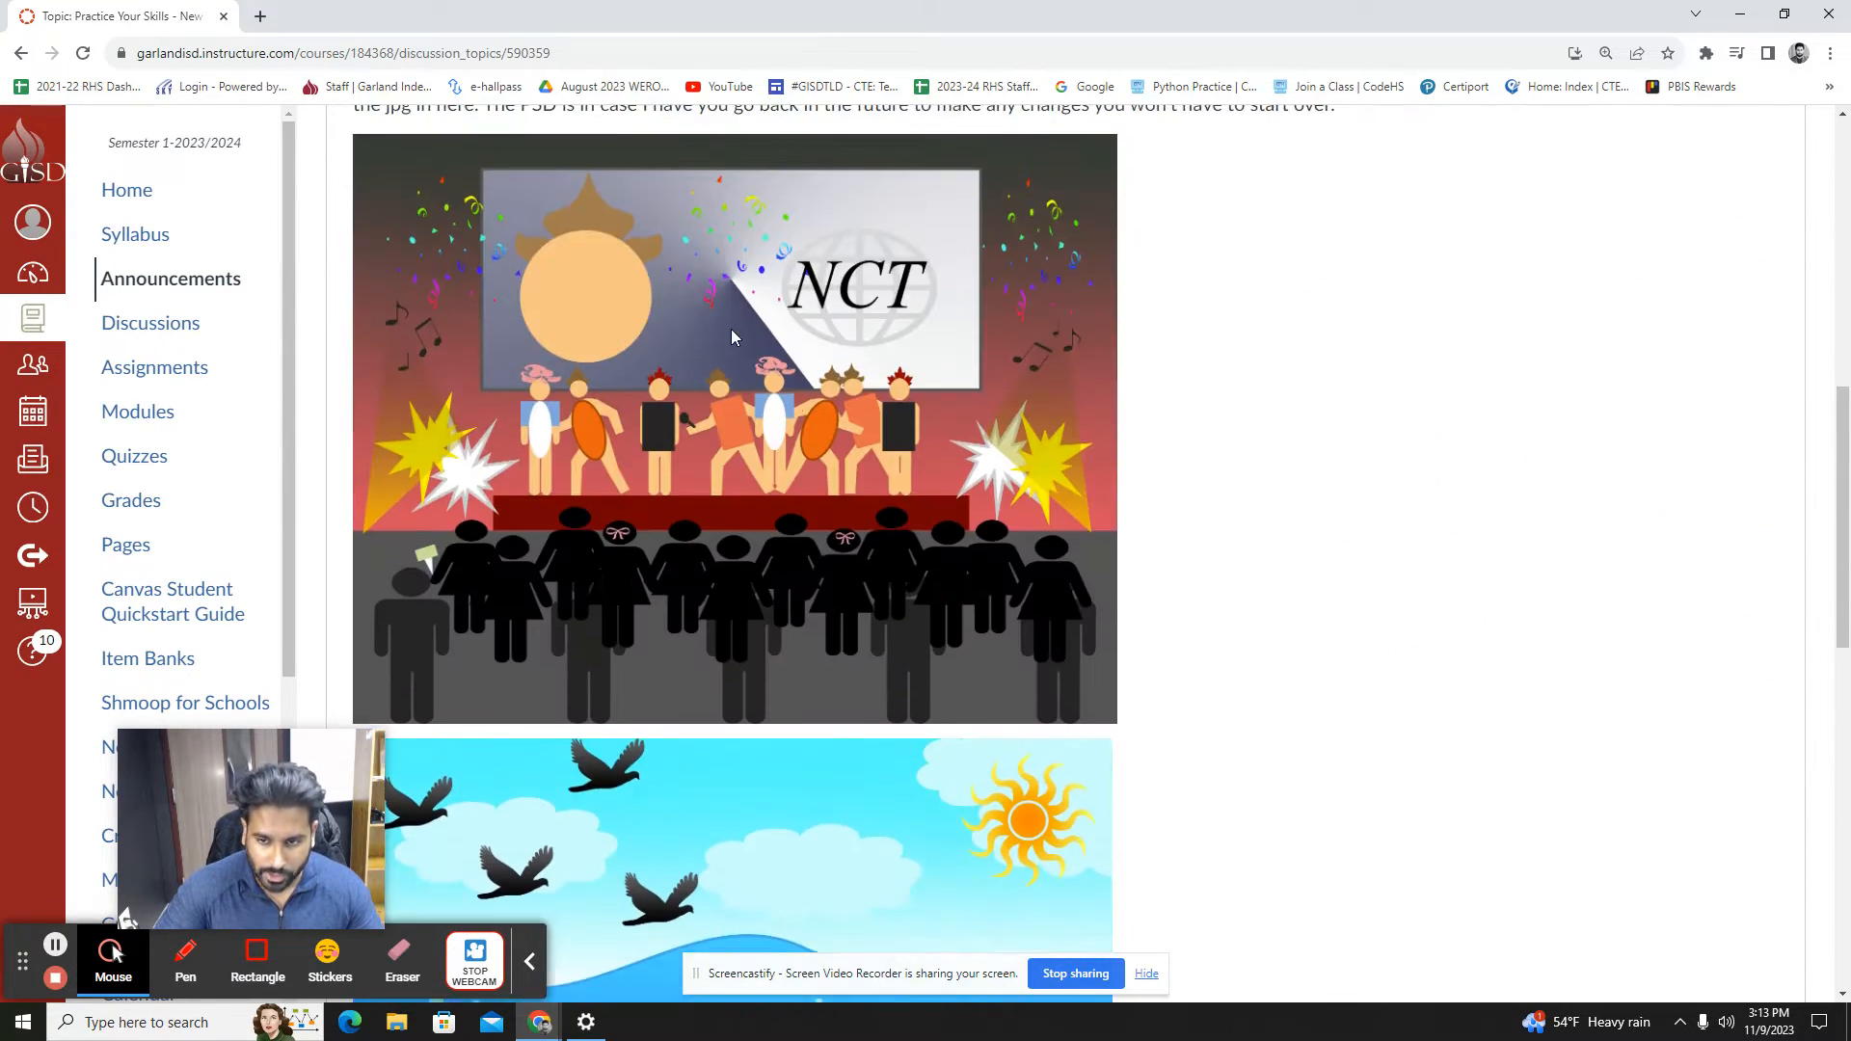
scroll(731, 336, "up", 5)
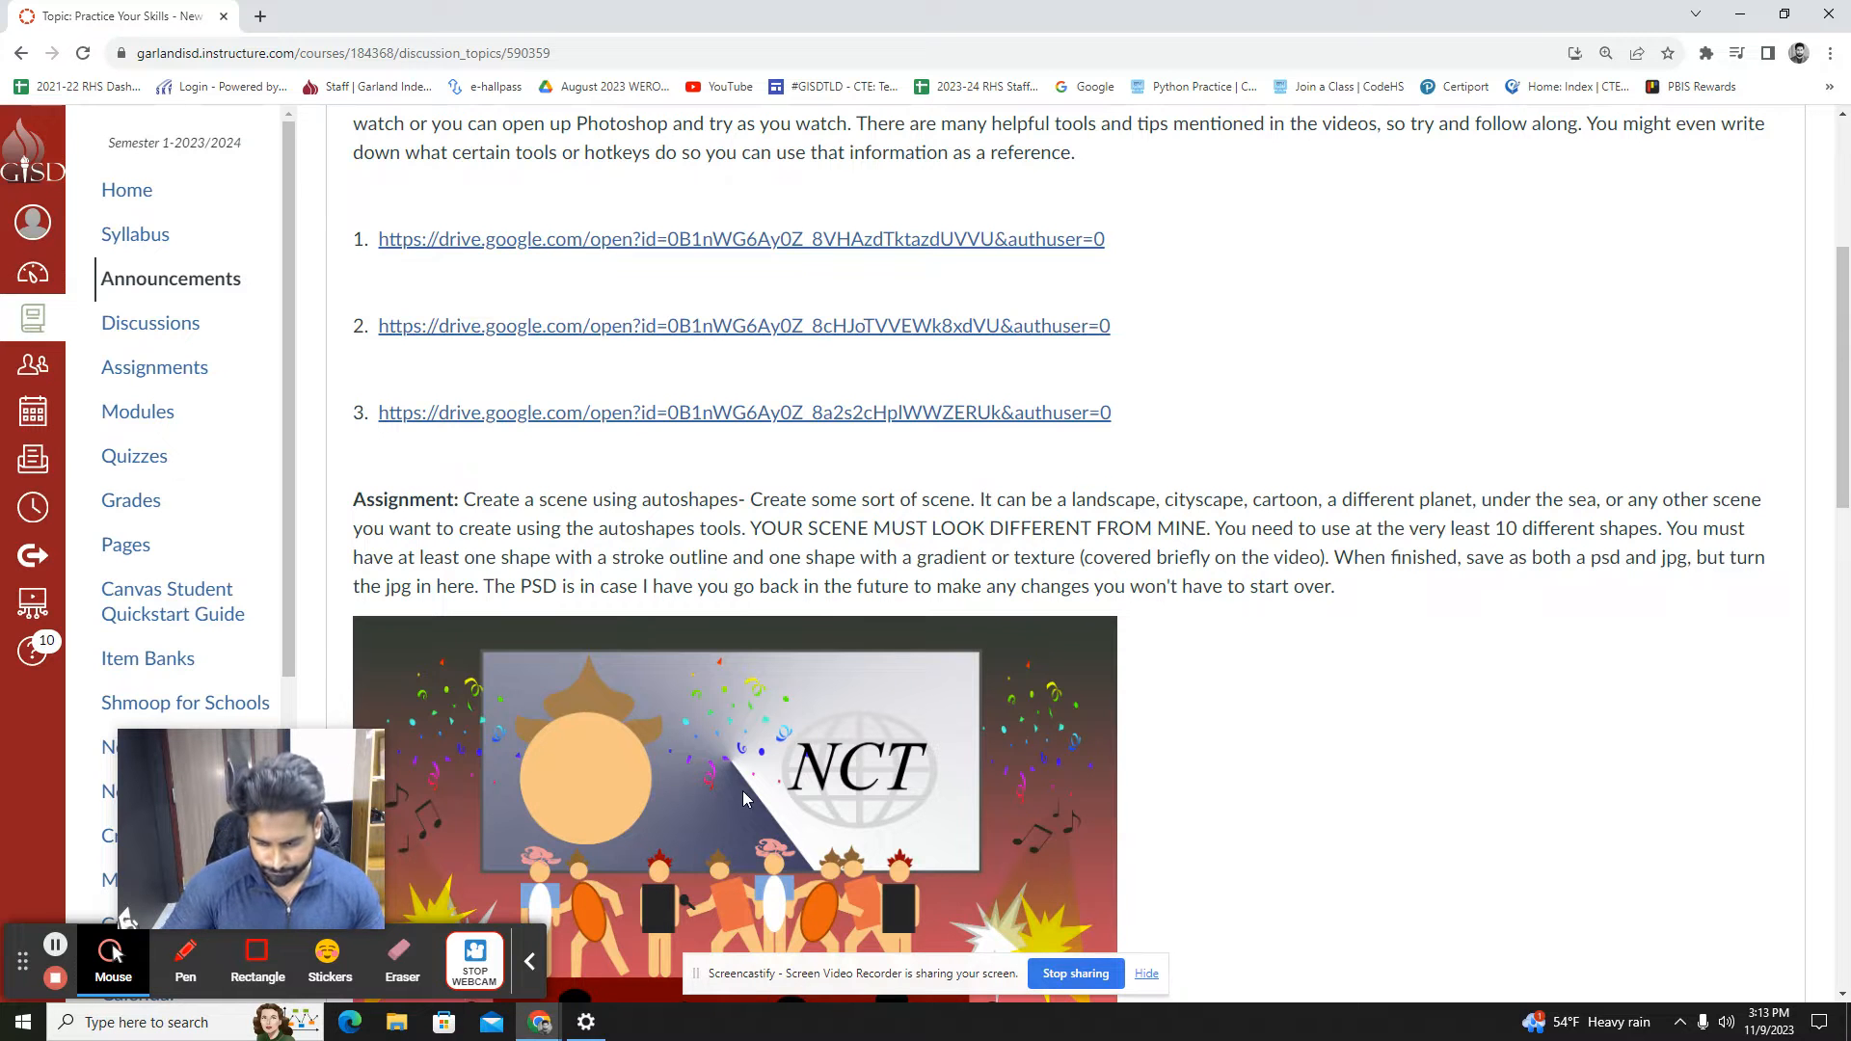
scroll(501, 578, "up", 5)
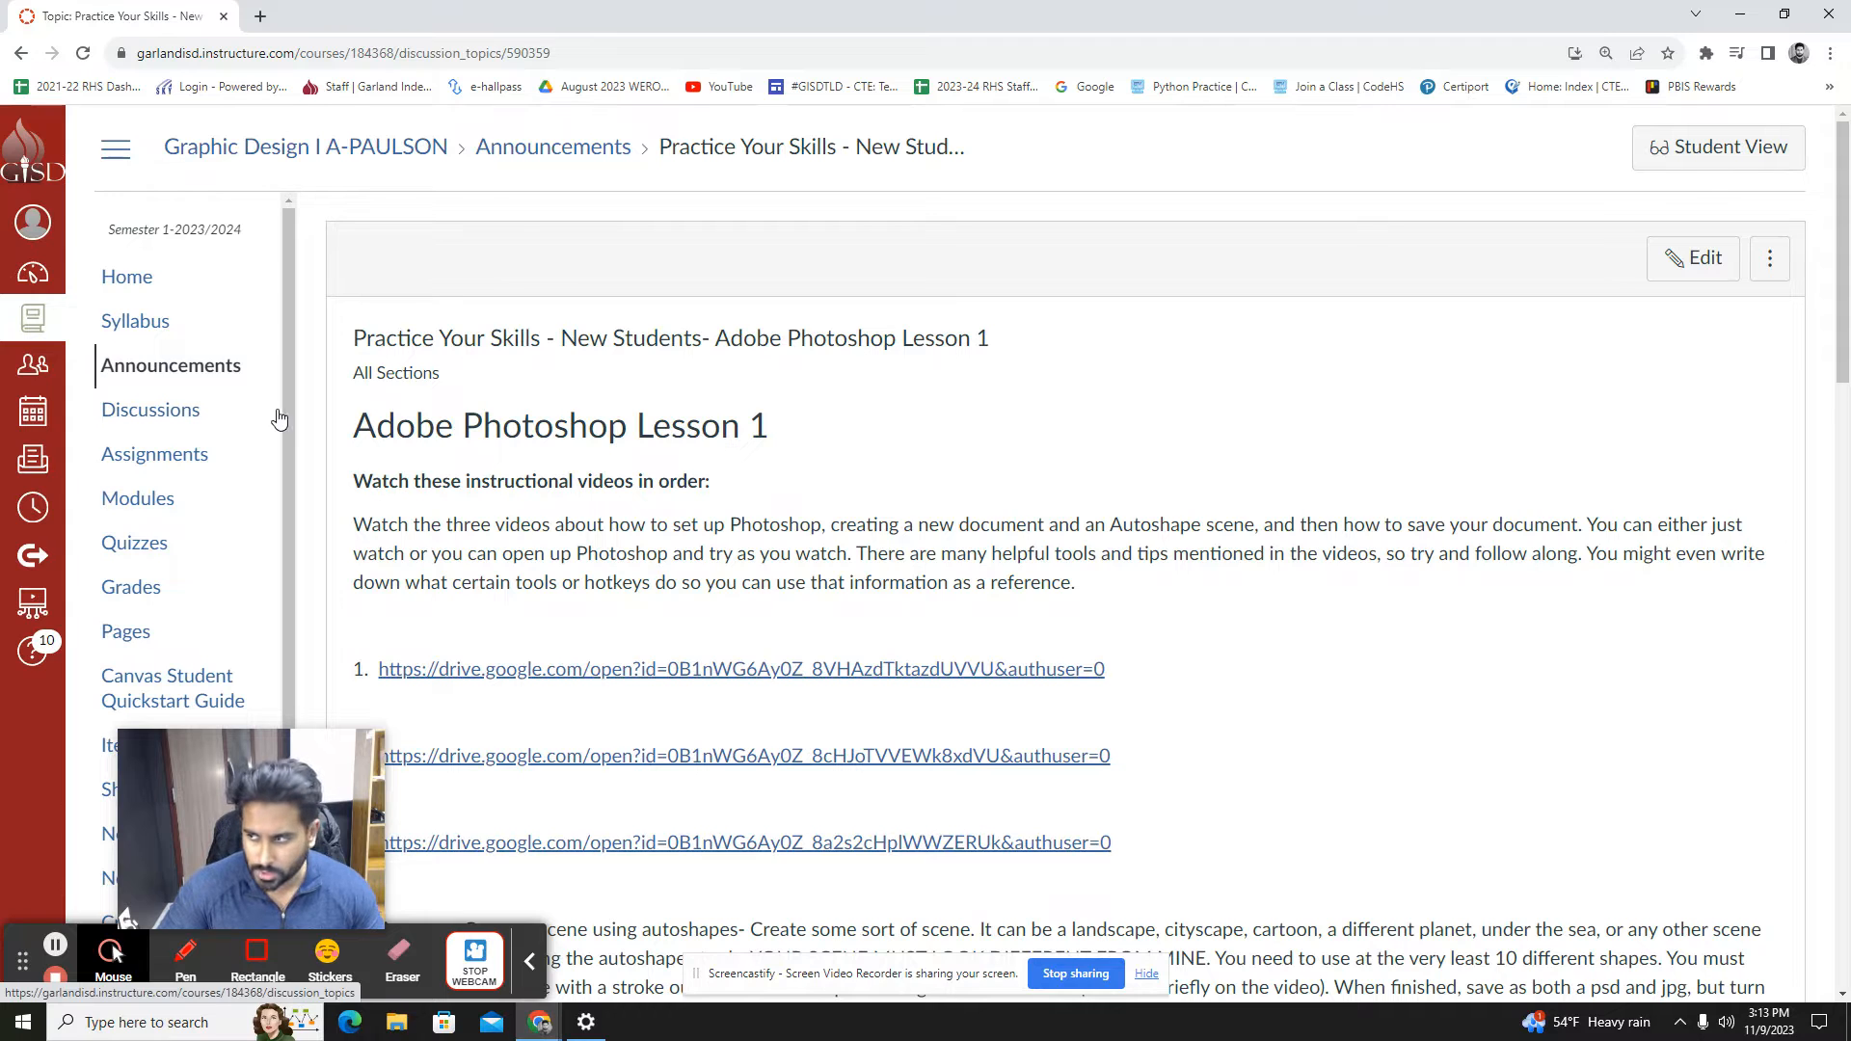
View the "09/28 History of Adv Test Review" discussion as an example, then return to the course's Discussions list and look through it
left_click(185, 422)
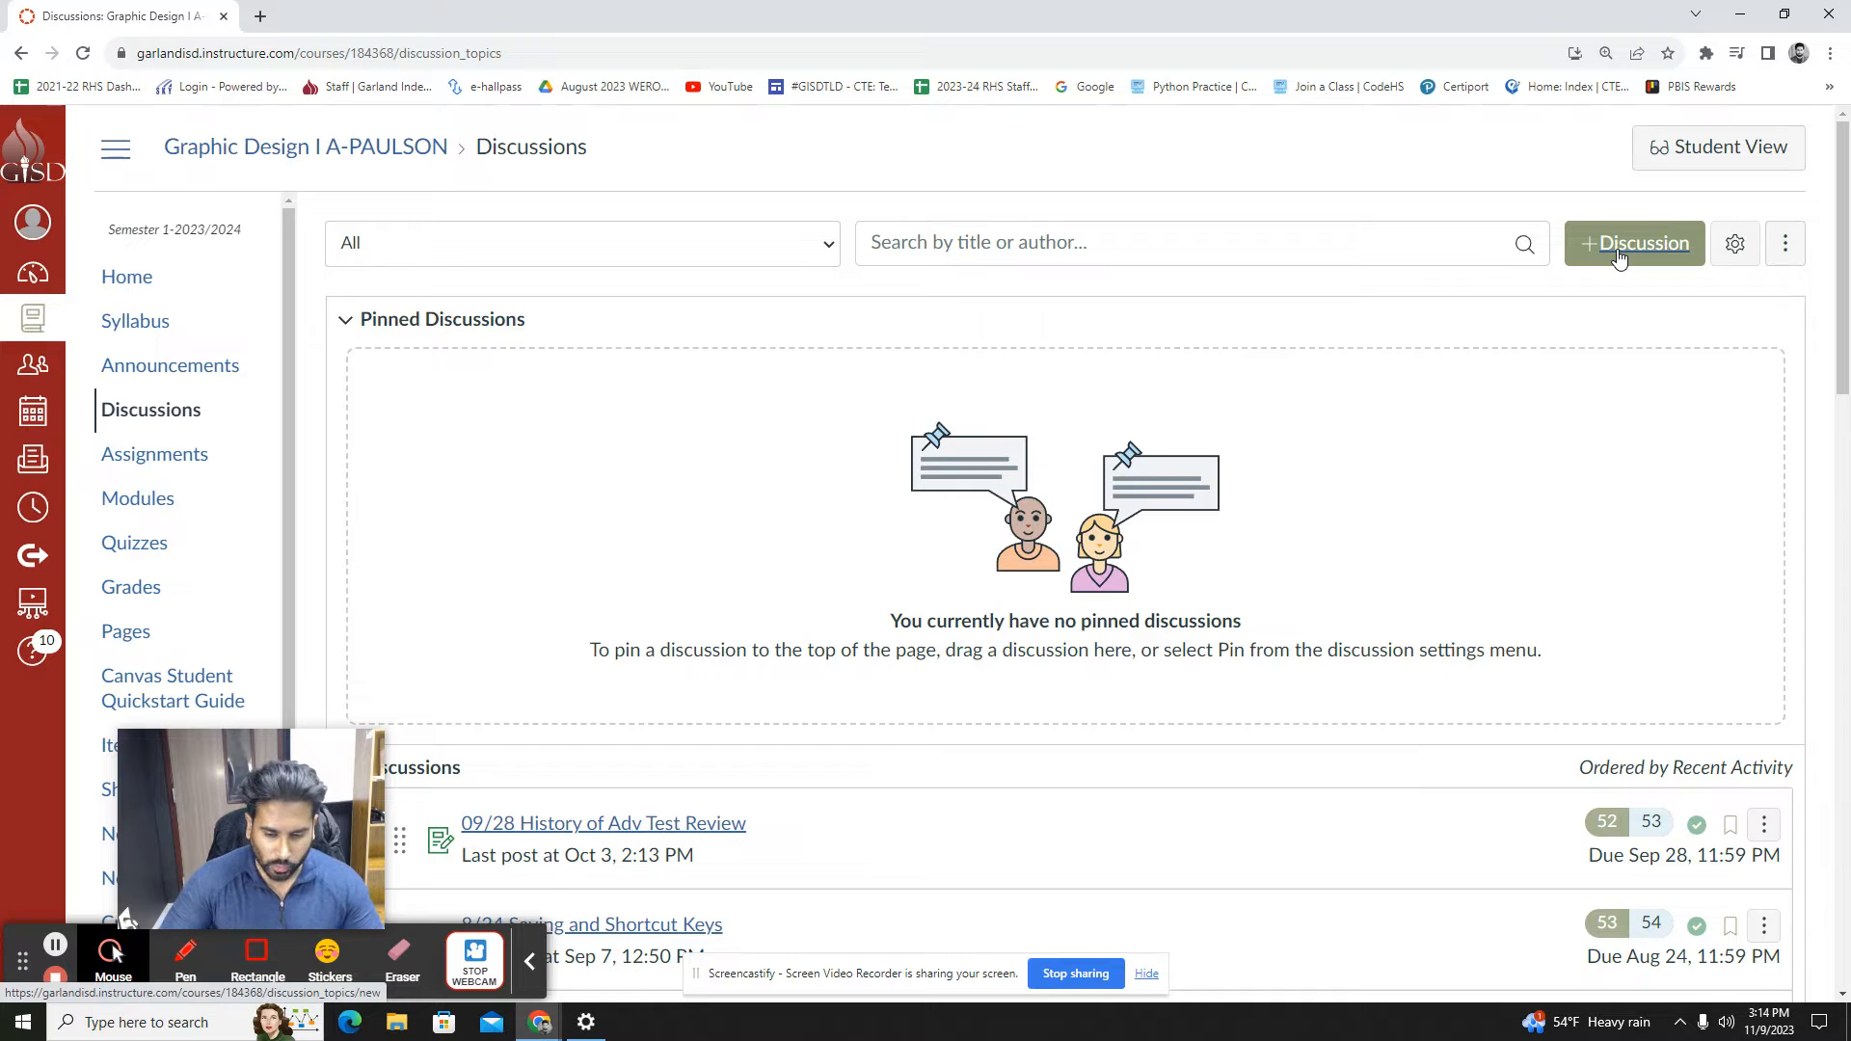
scroll(1208, 808, "down", 2)
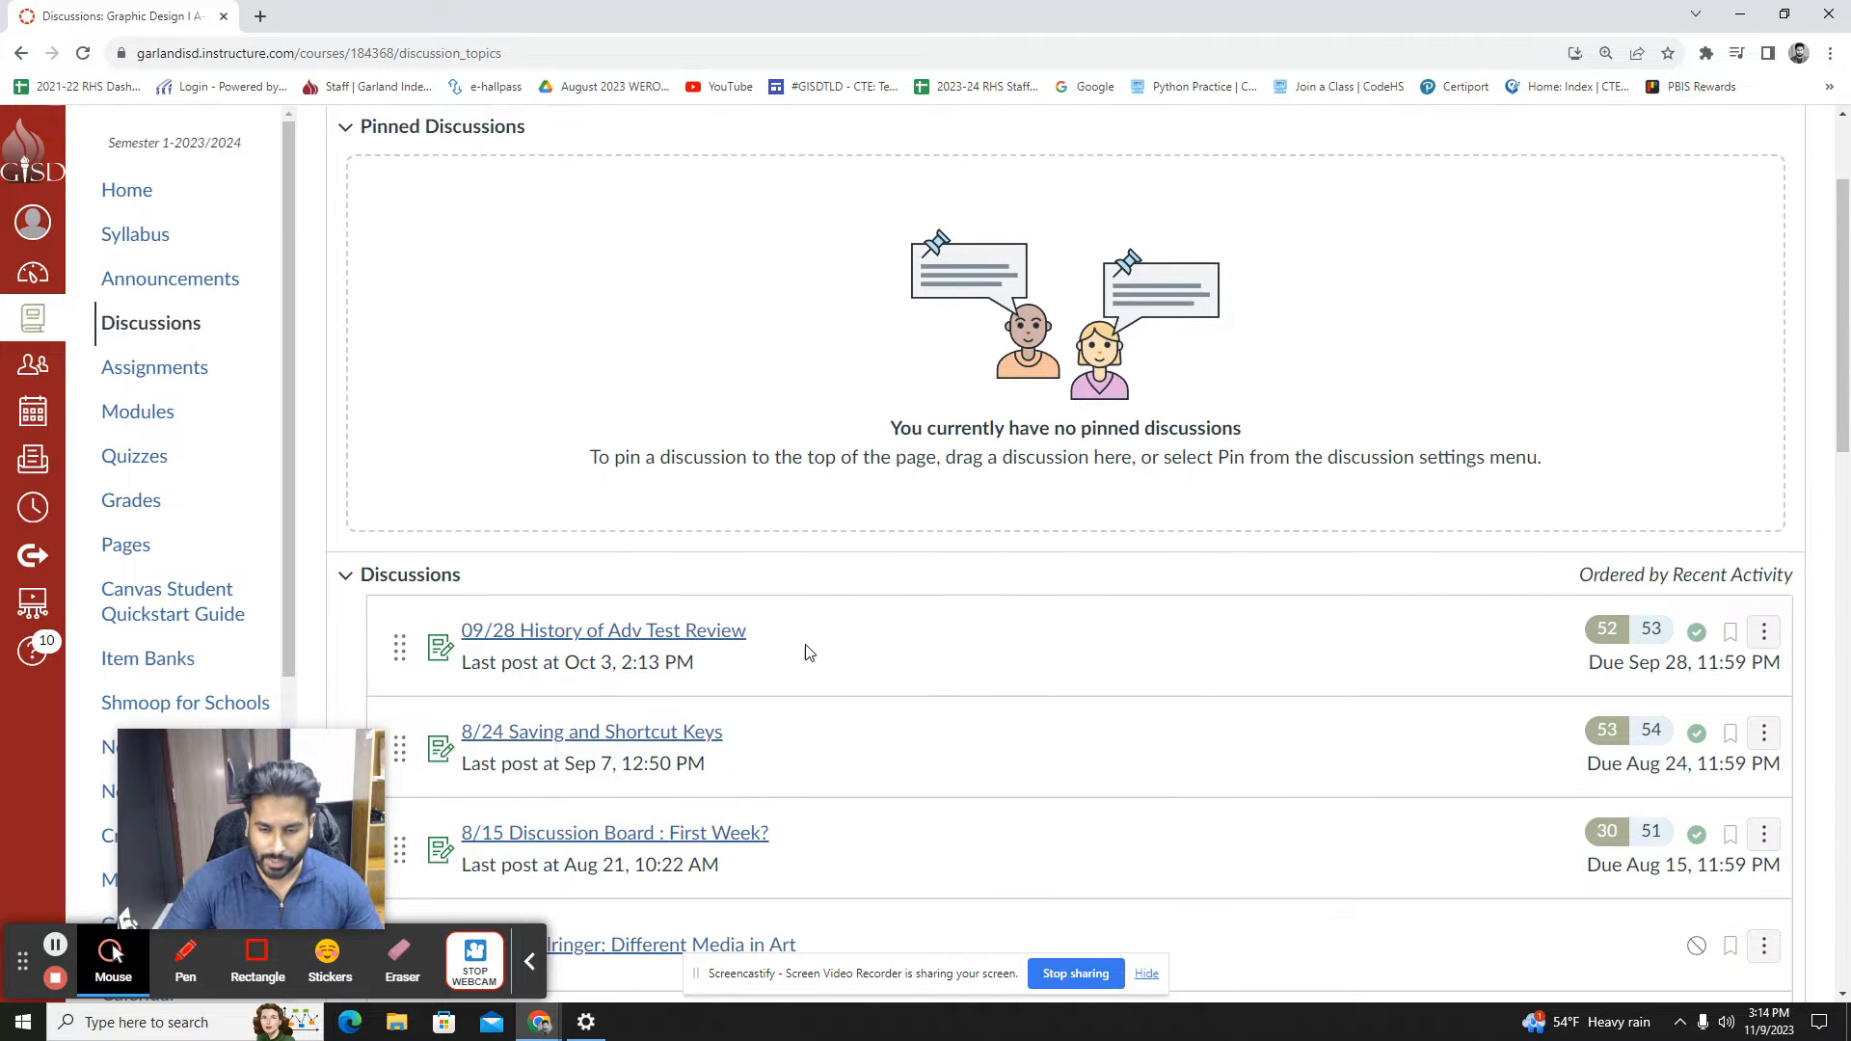
left_click(682, 636)
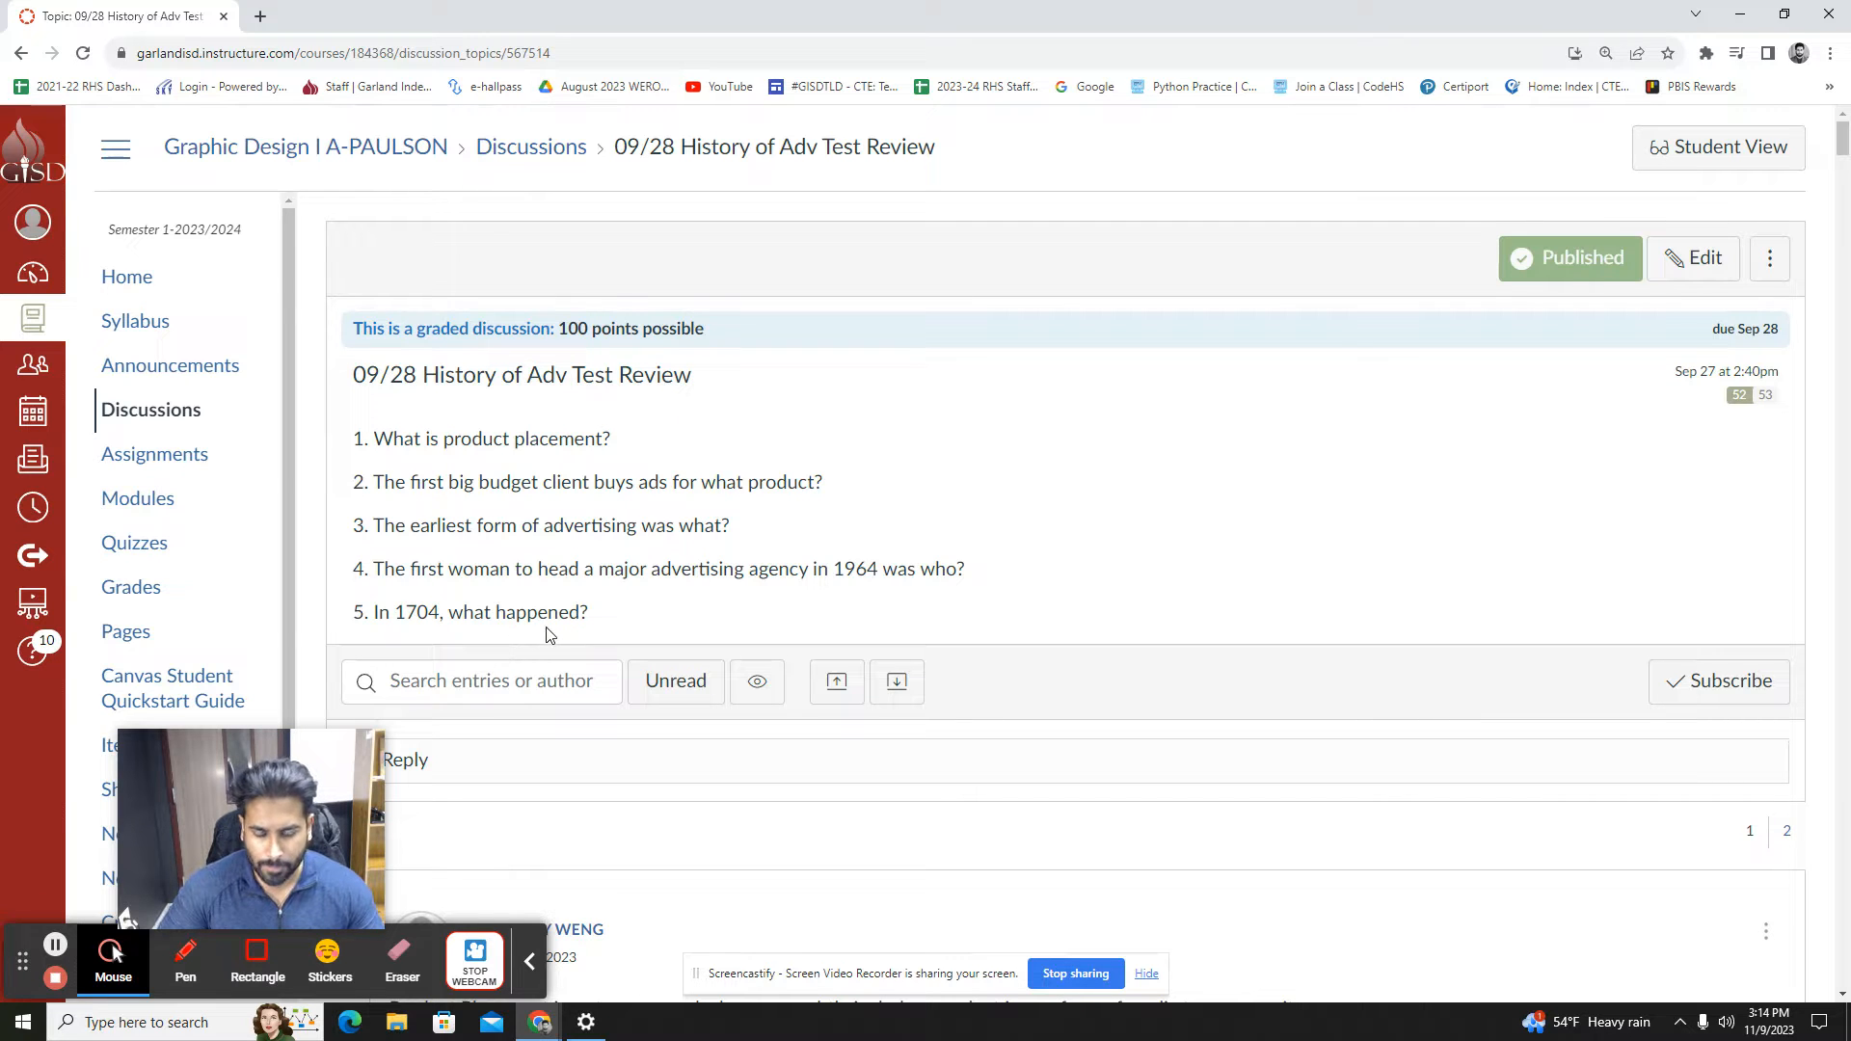
left_click(170, 419)
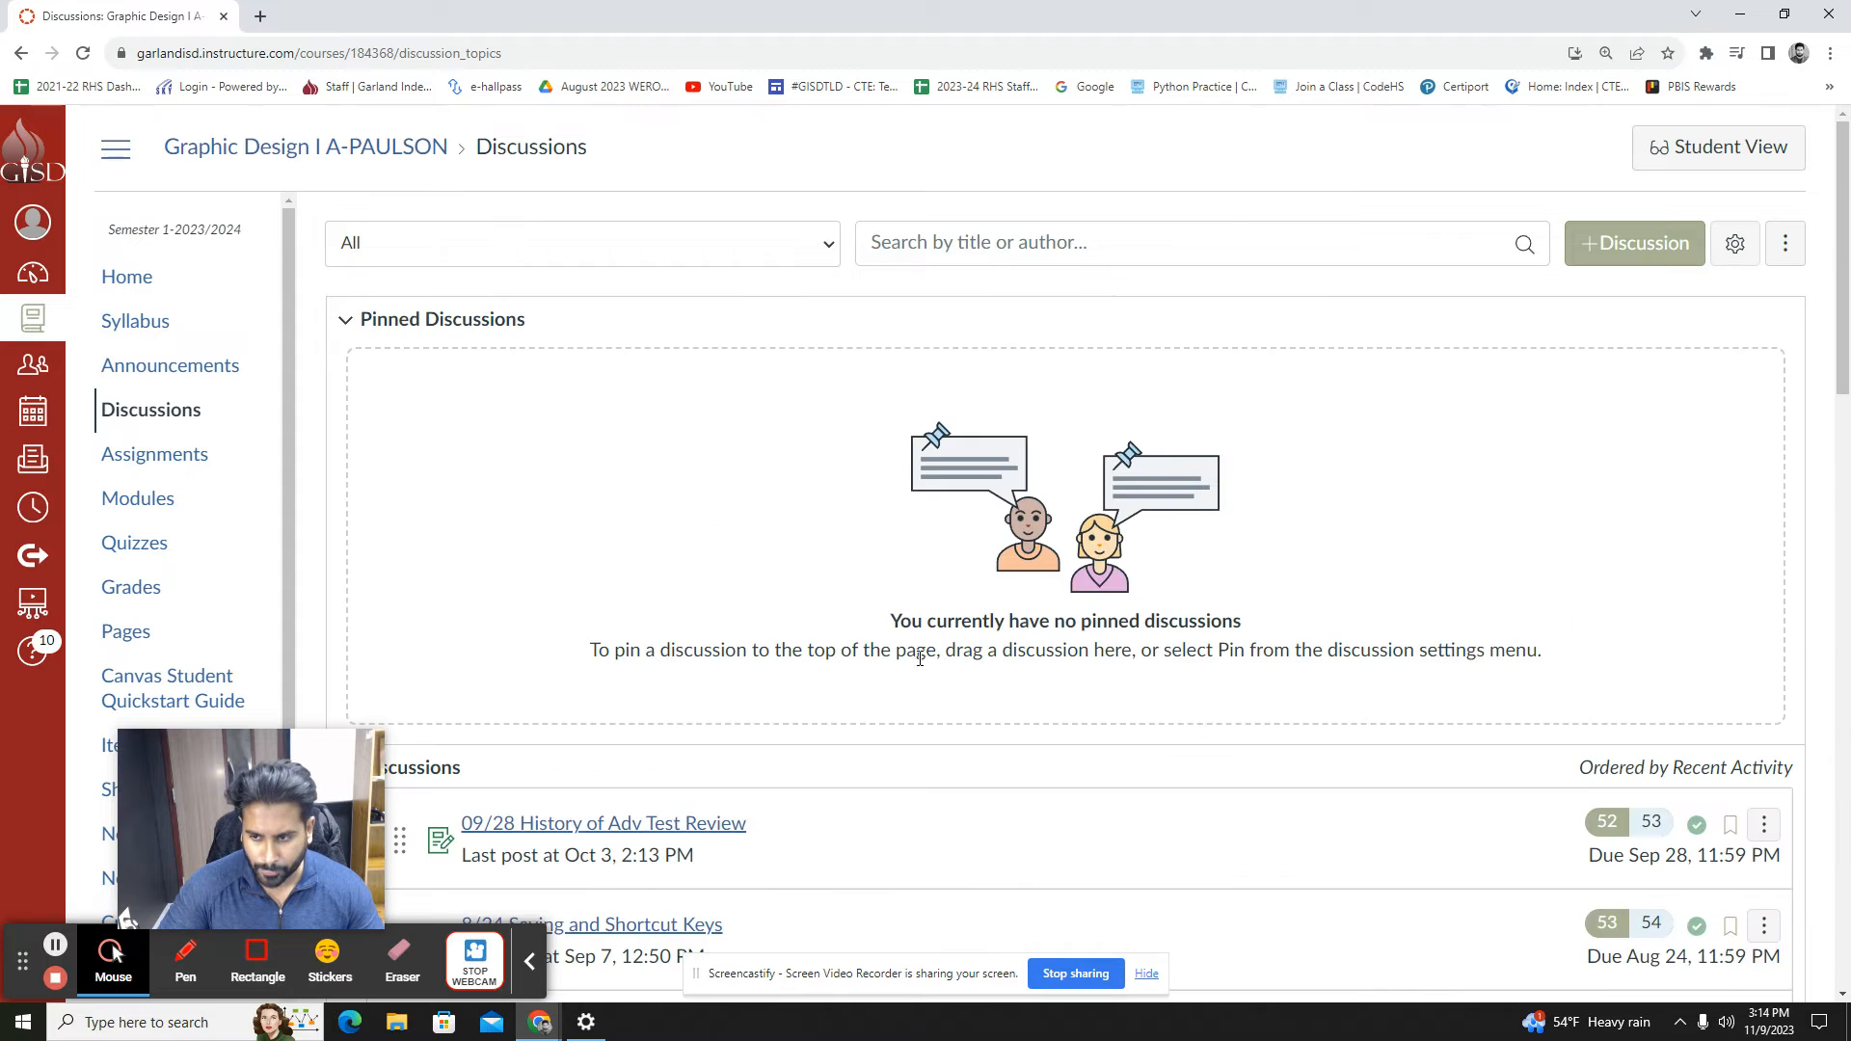
scroll(915, 660, "down", 3)
scroll(916, 660, "down", 2)
scroll(847, 703, "up", 6)
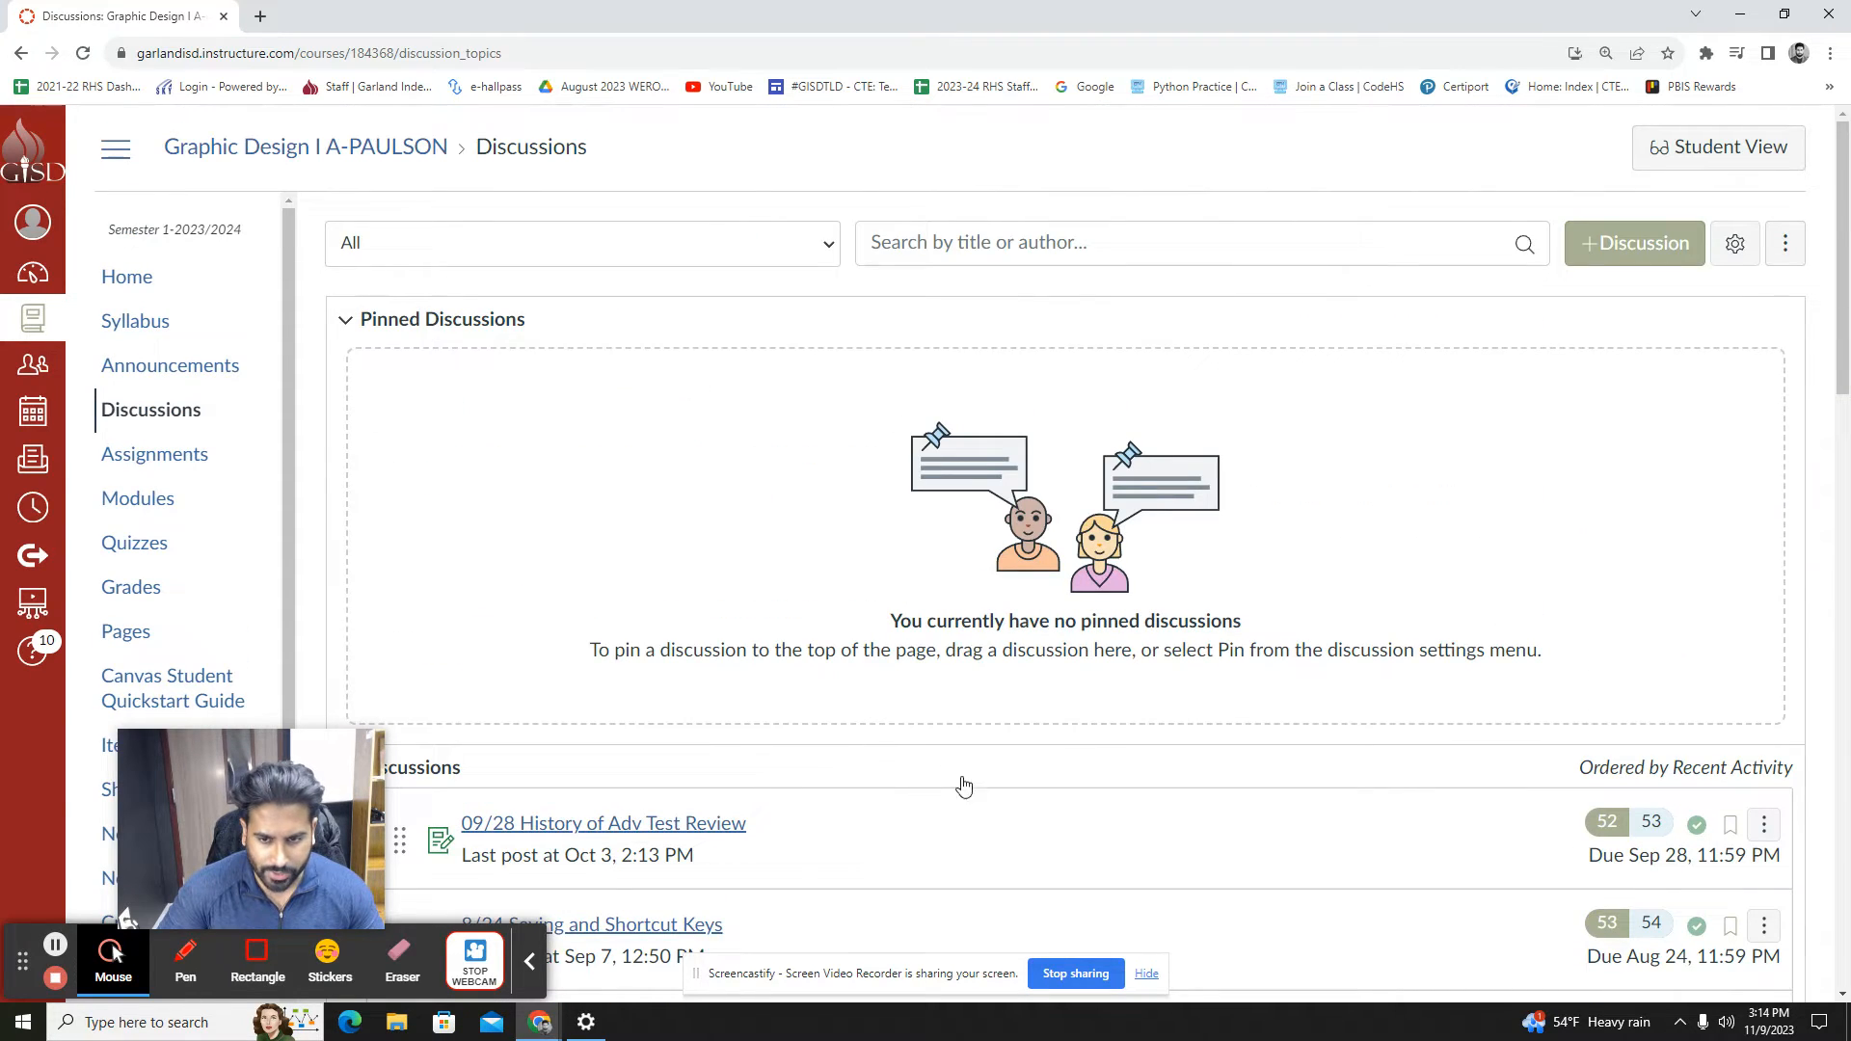
Create a new discussion with the topic title "11/10 Discussion: Emotions in Advertising"
left_click(1644, 245)
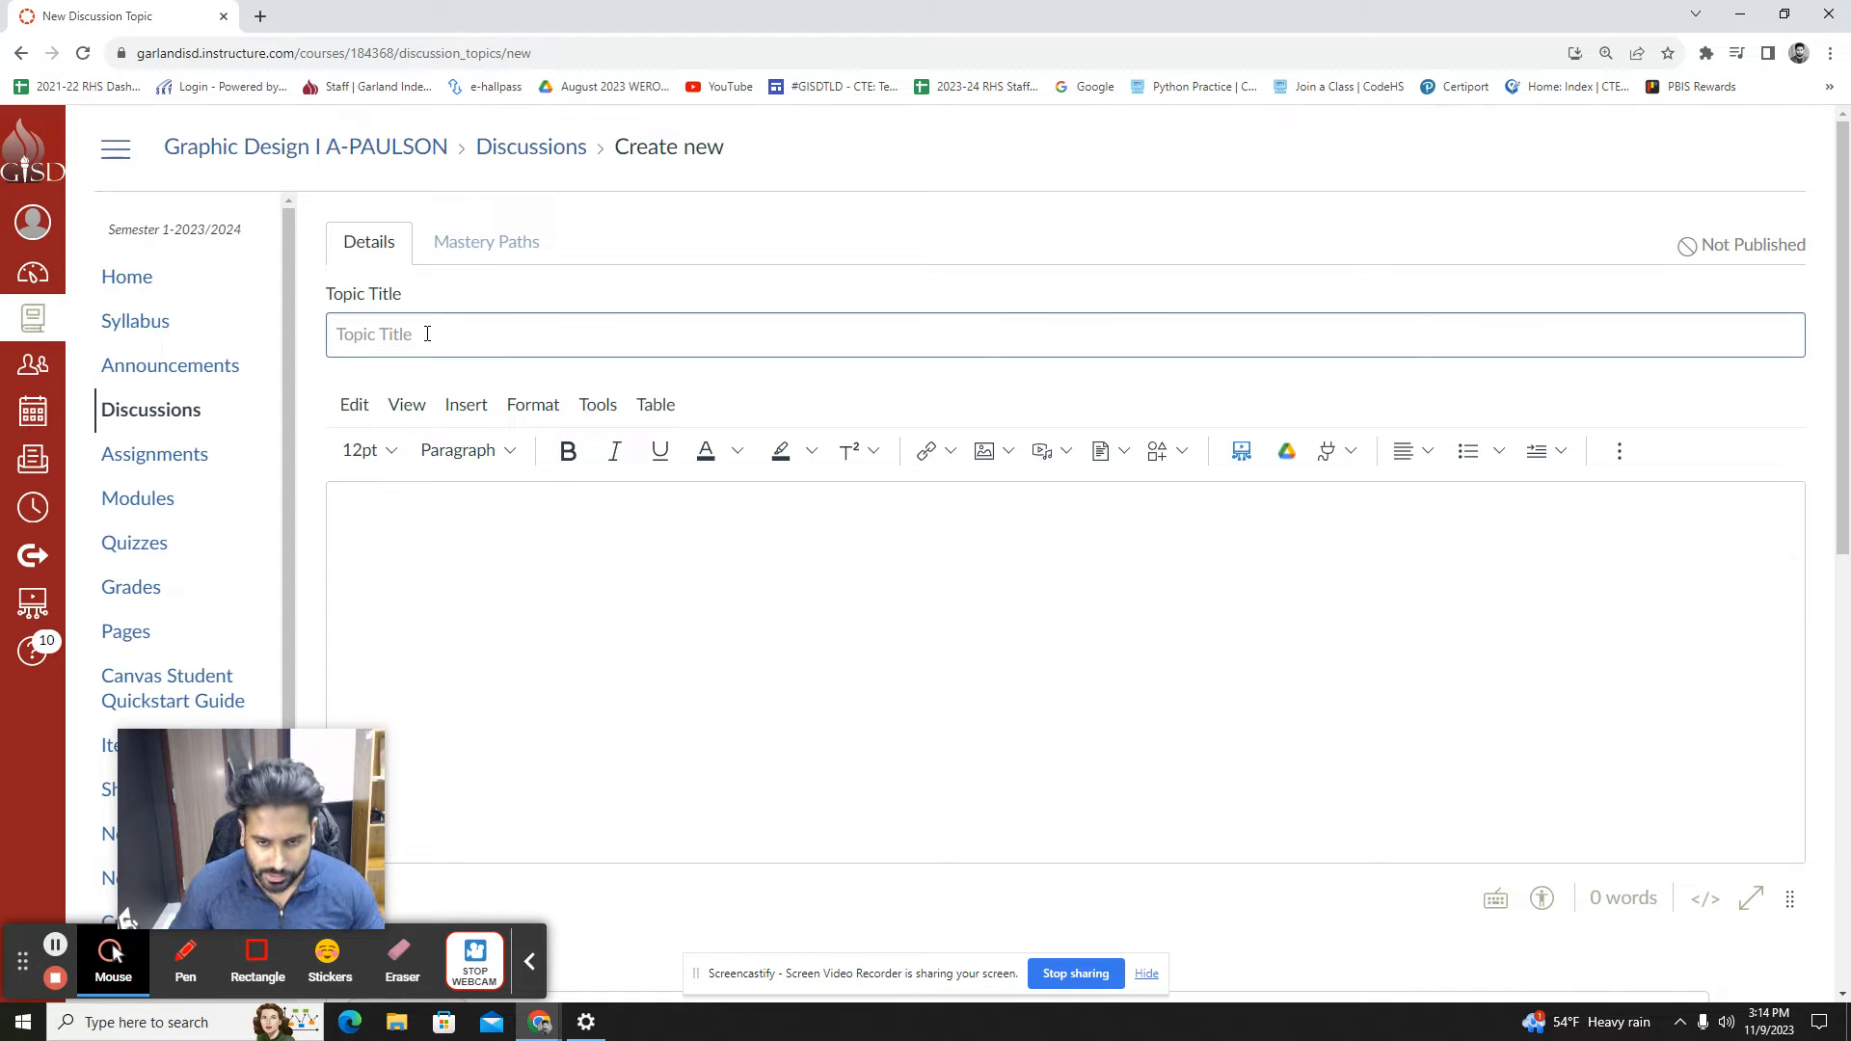
type("11/10 Disc")
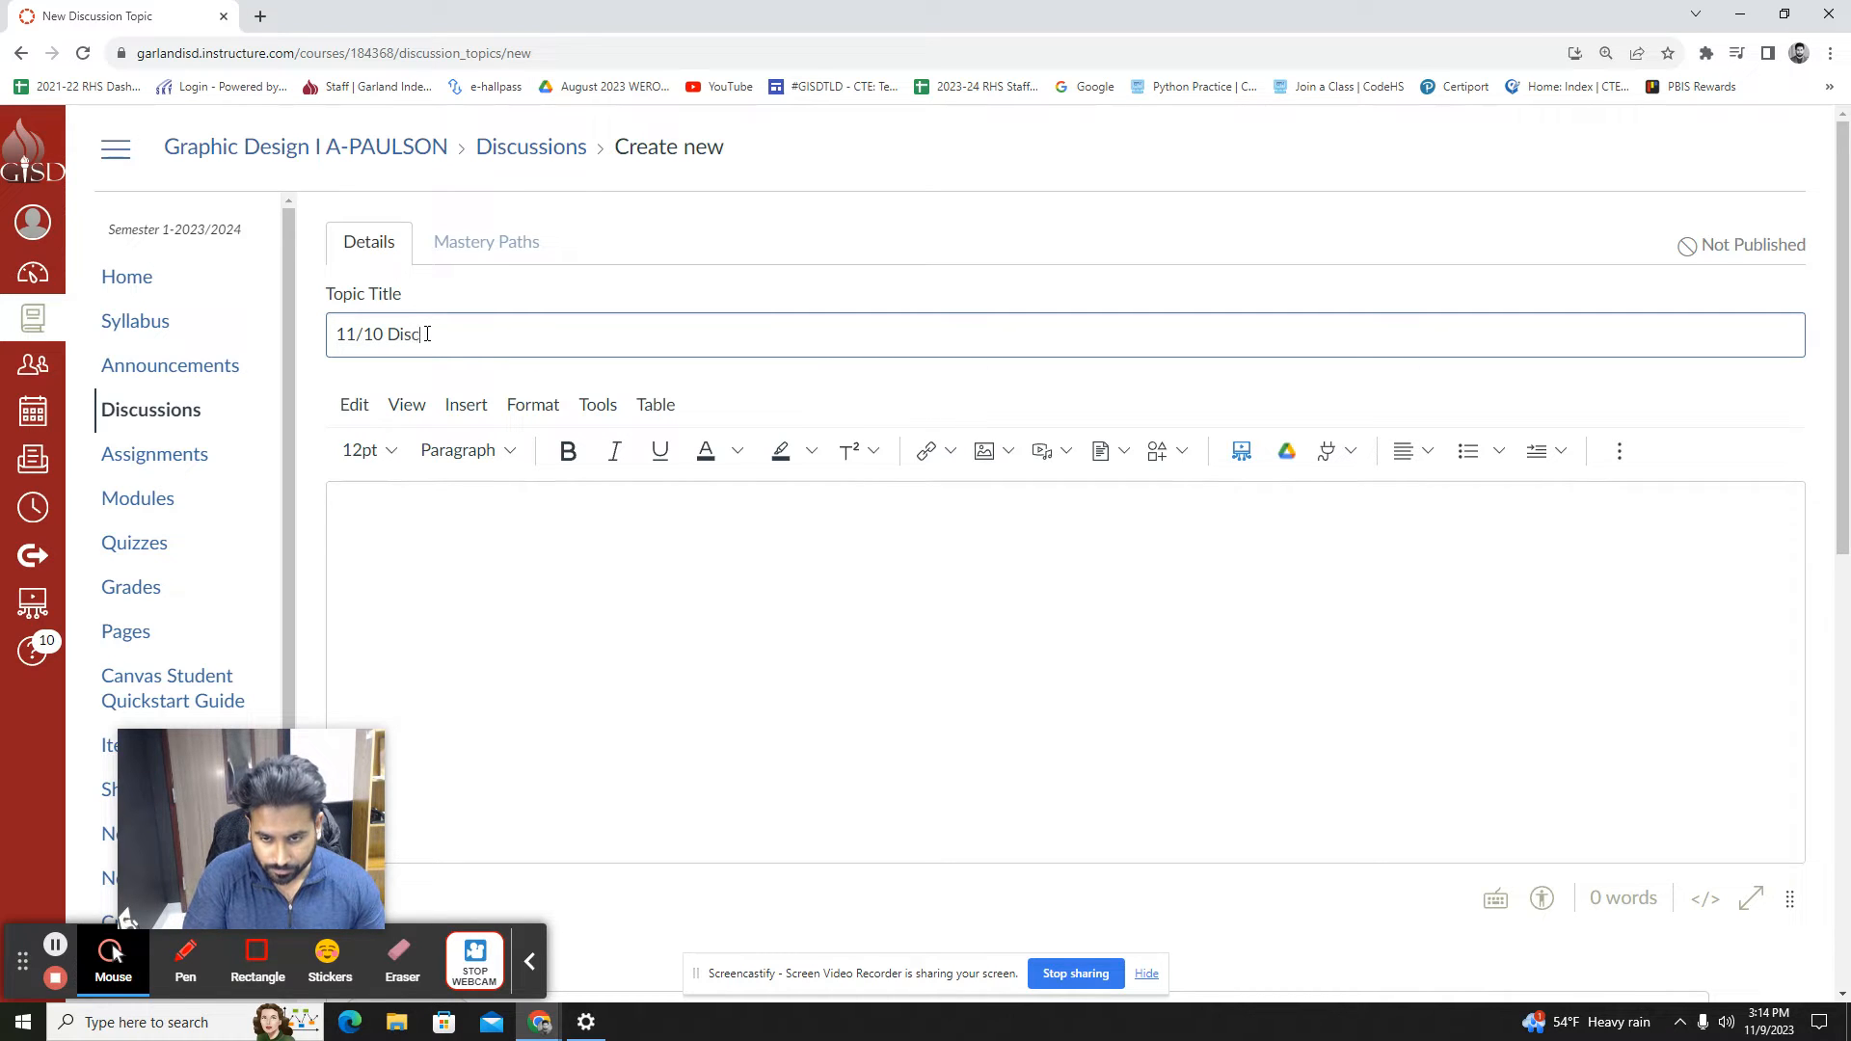
type("ussion")
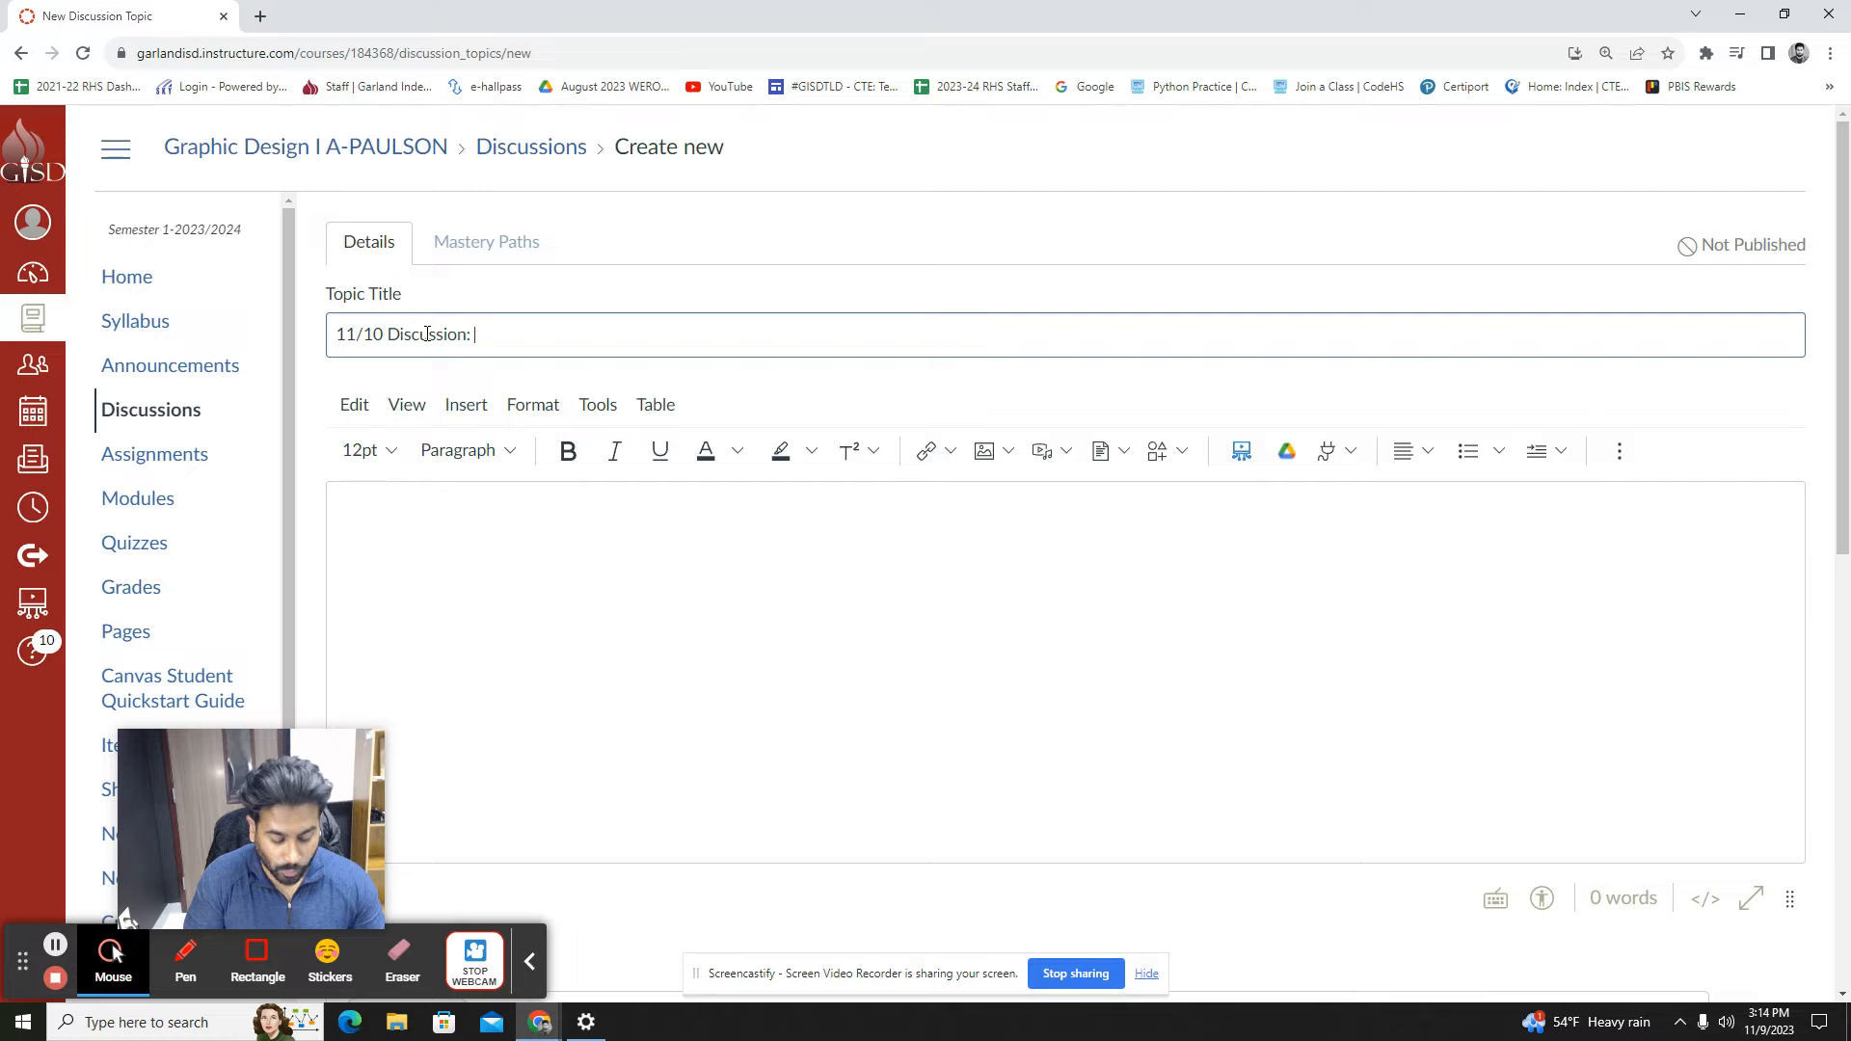
type(": E")
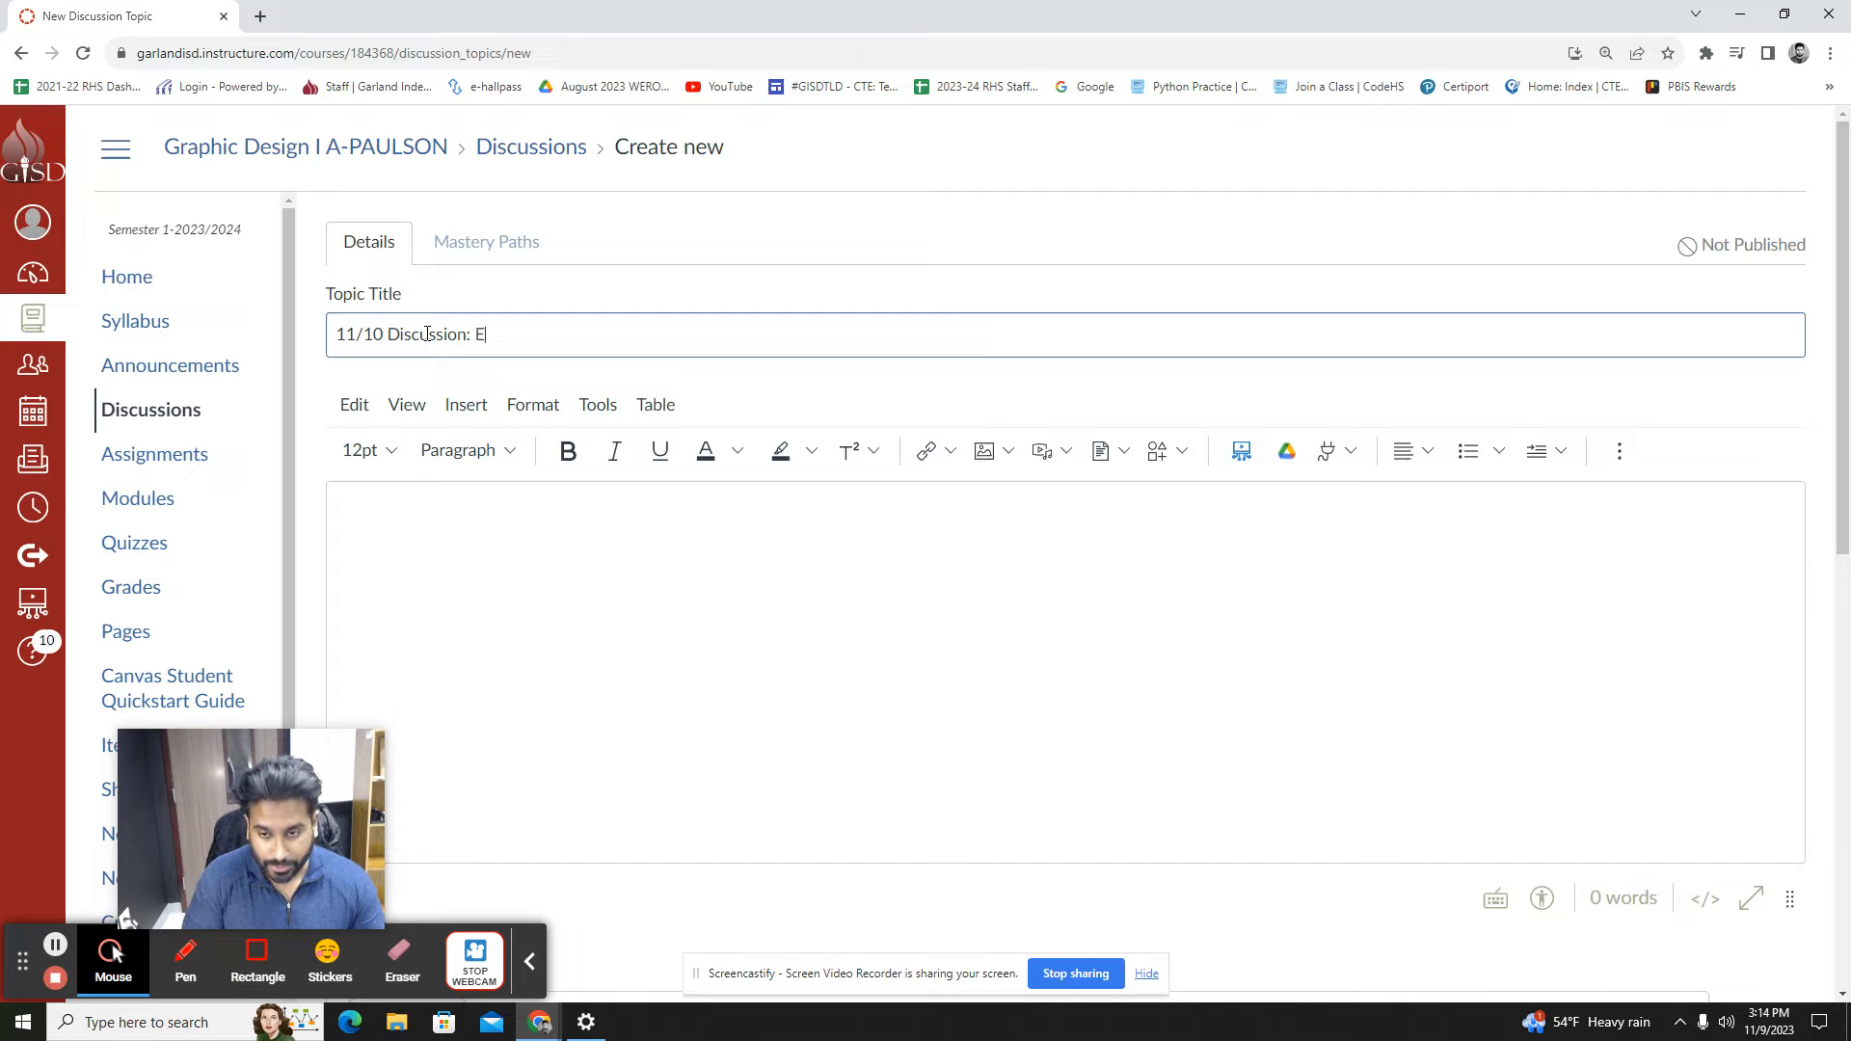
type("motional")
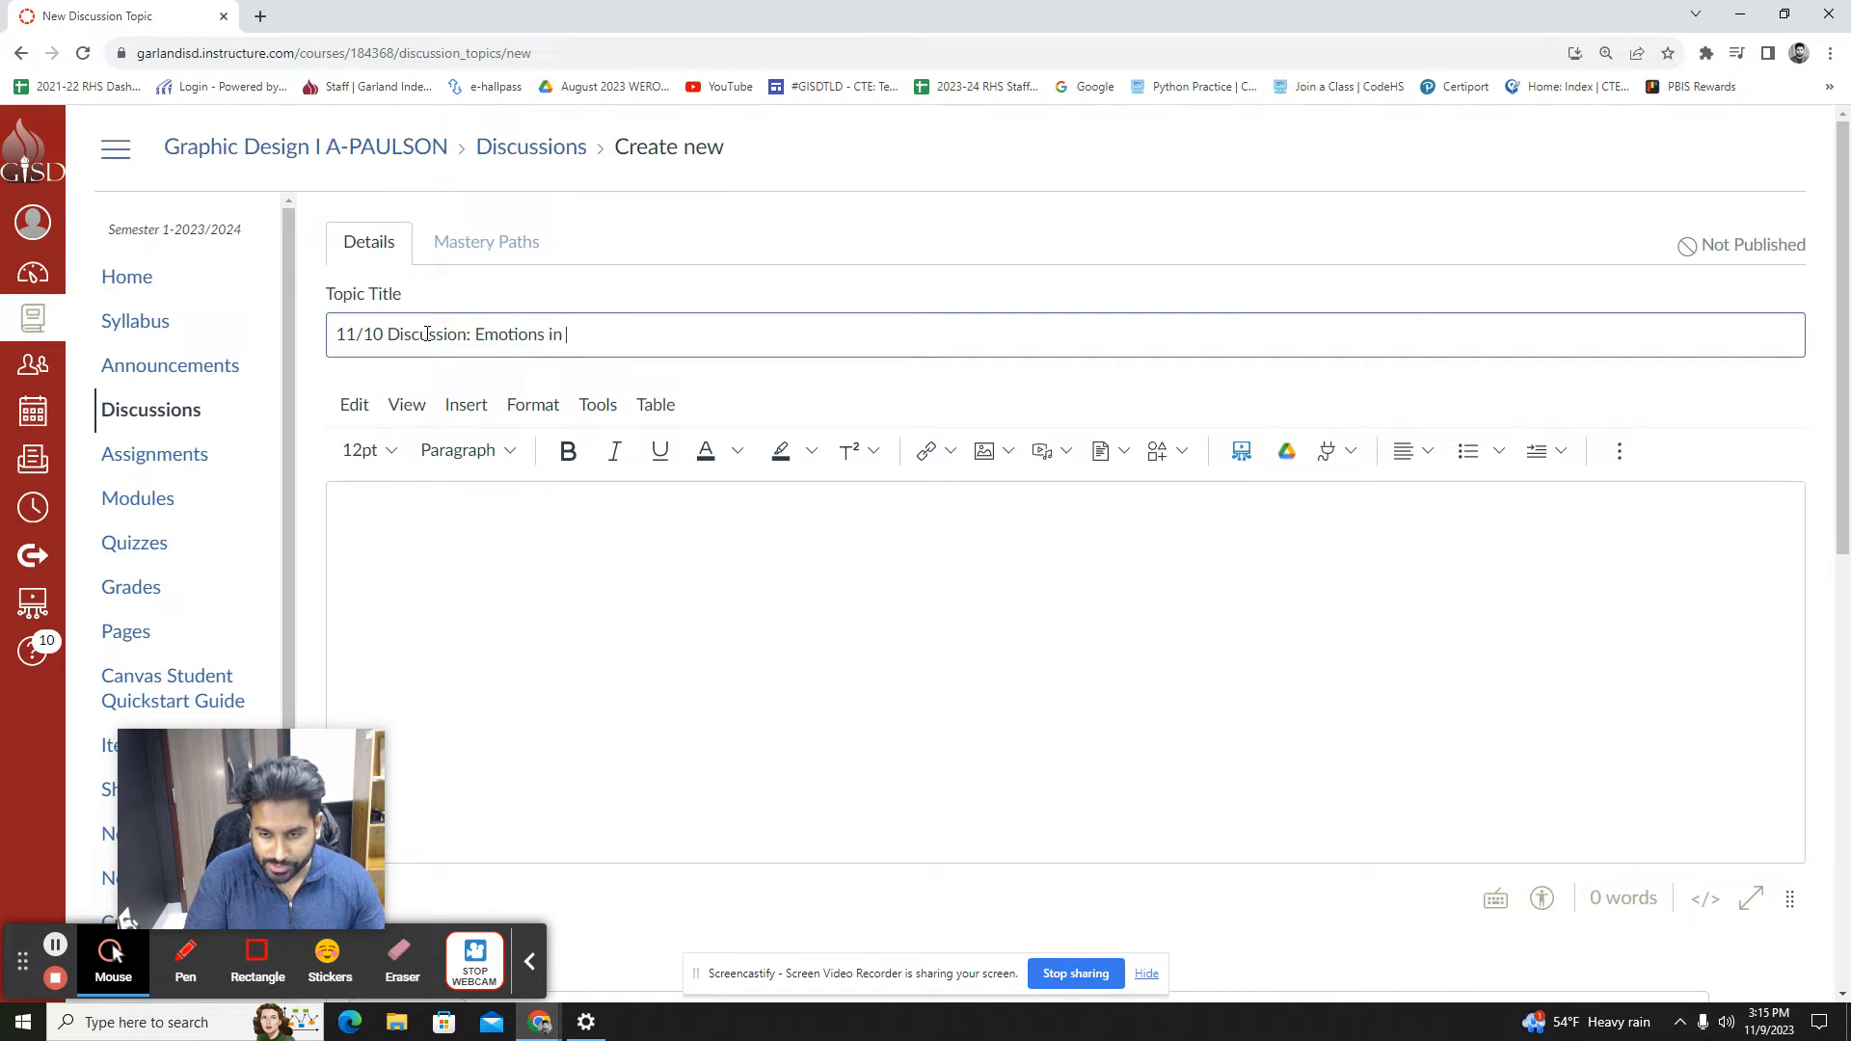
type("vertising")
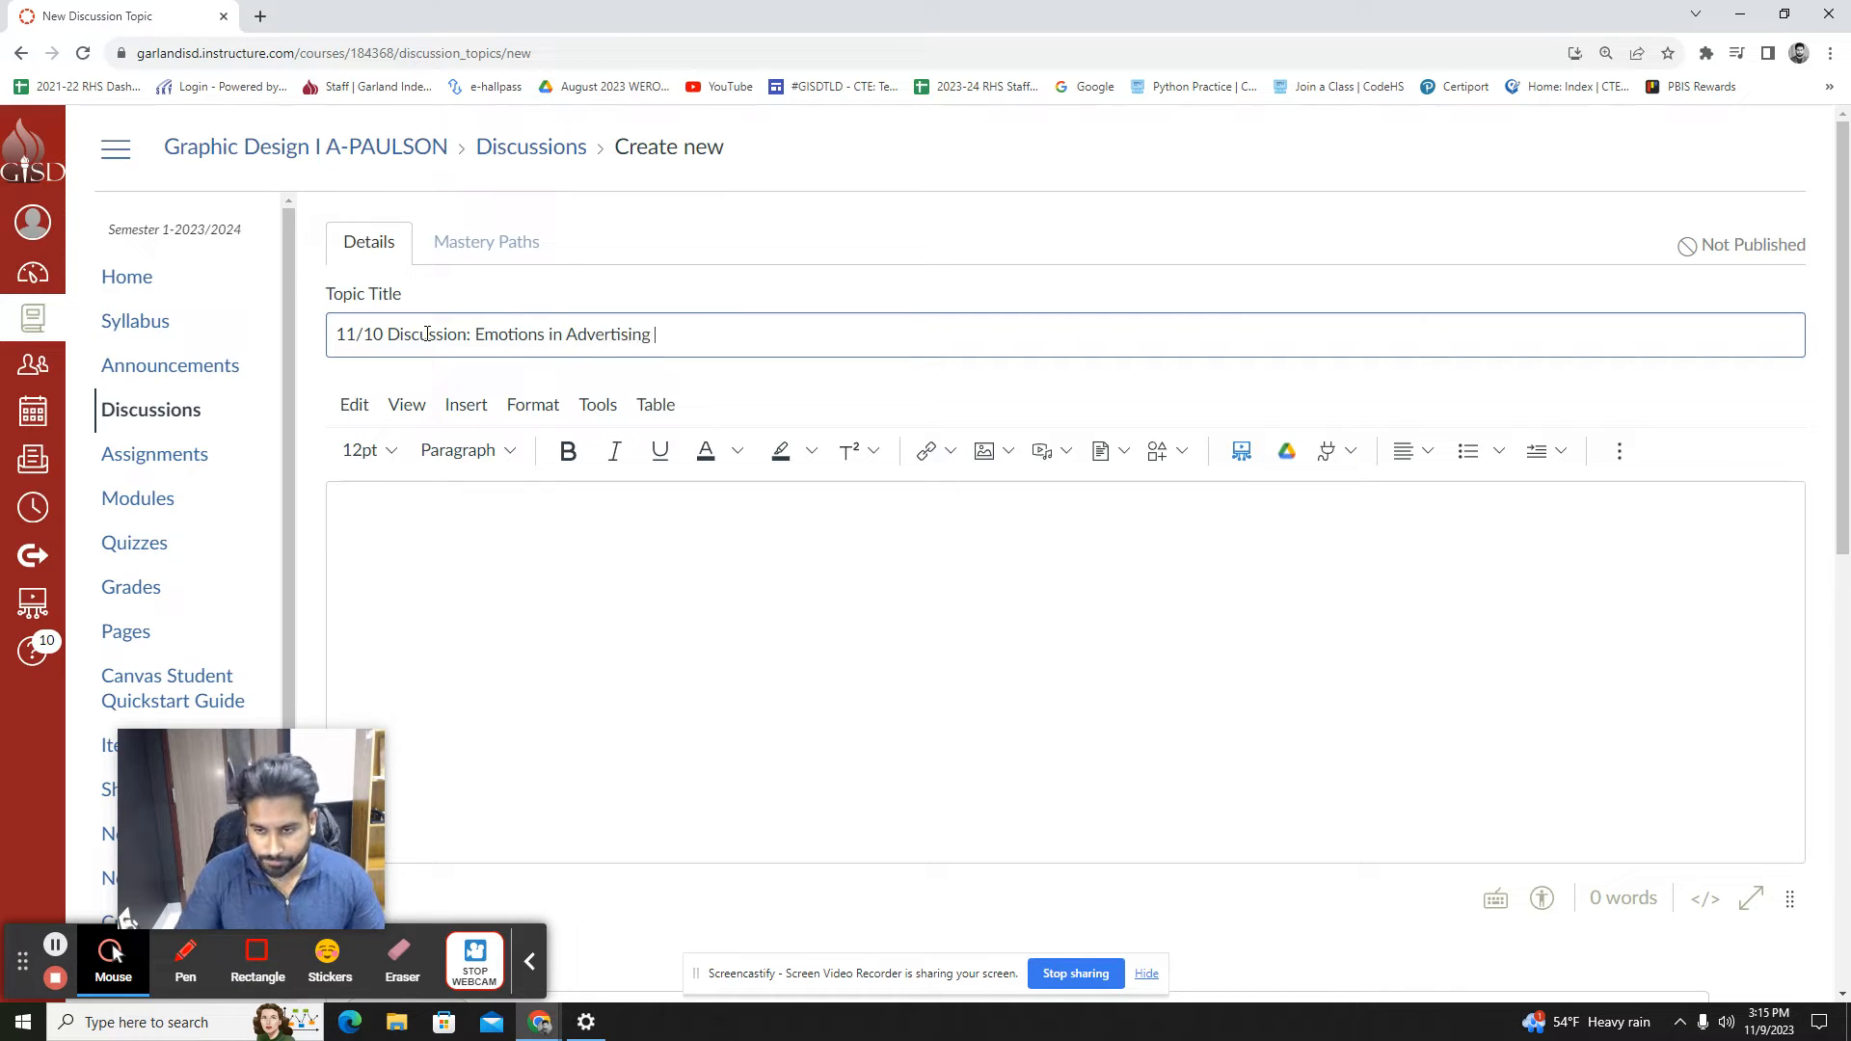
Write the discussion prompt "In 4-5 sentences, tell me the importance of understanding human emotions as a graphic designer that works for an advertising agency."
left_click(450, 539)
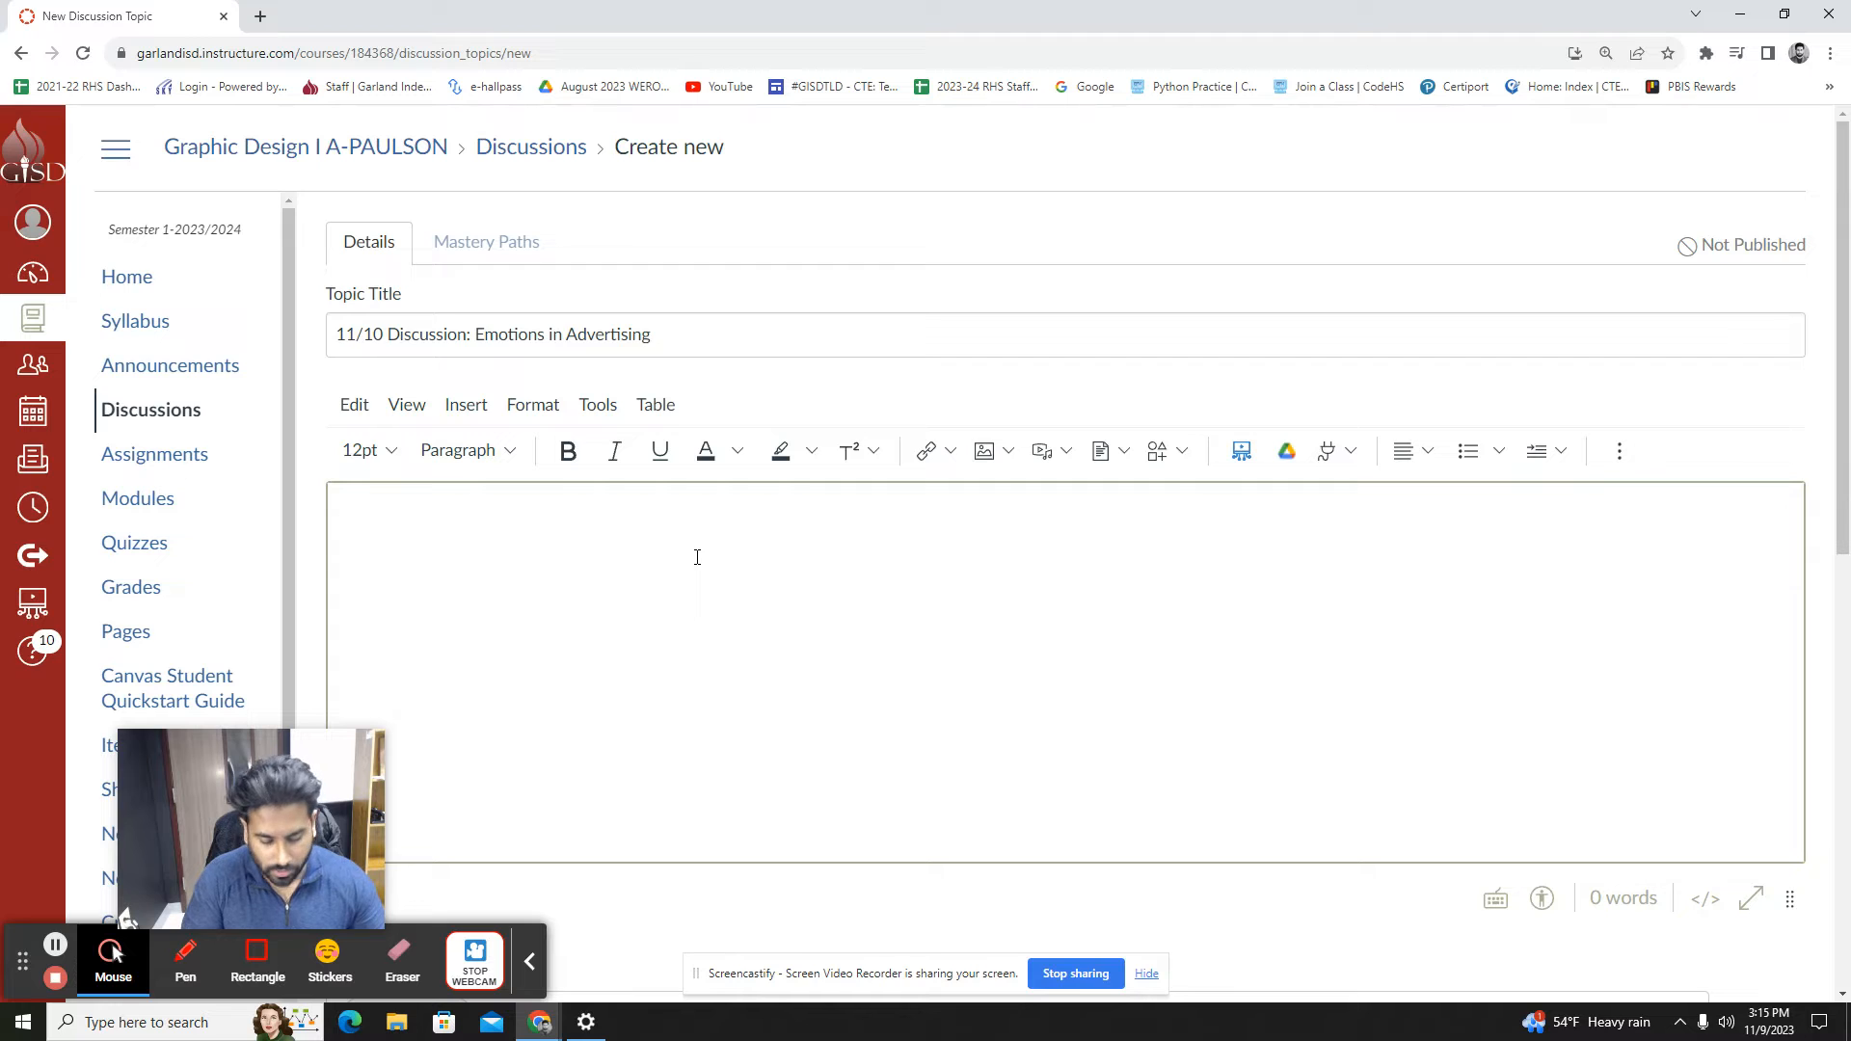
type("Wrtie")
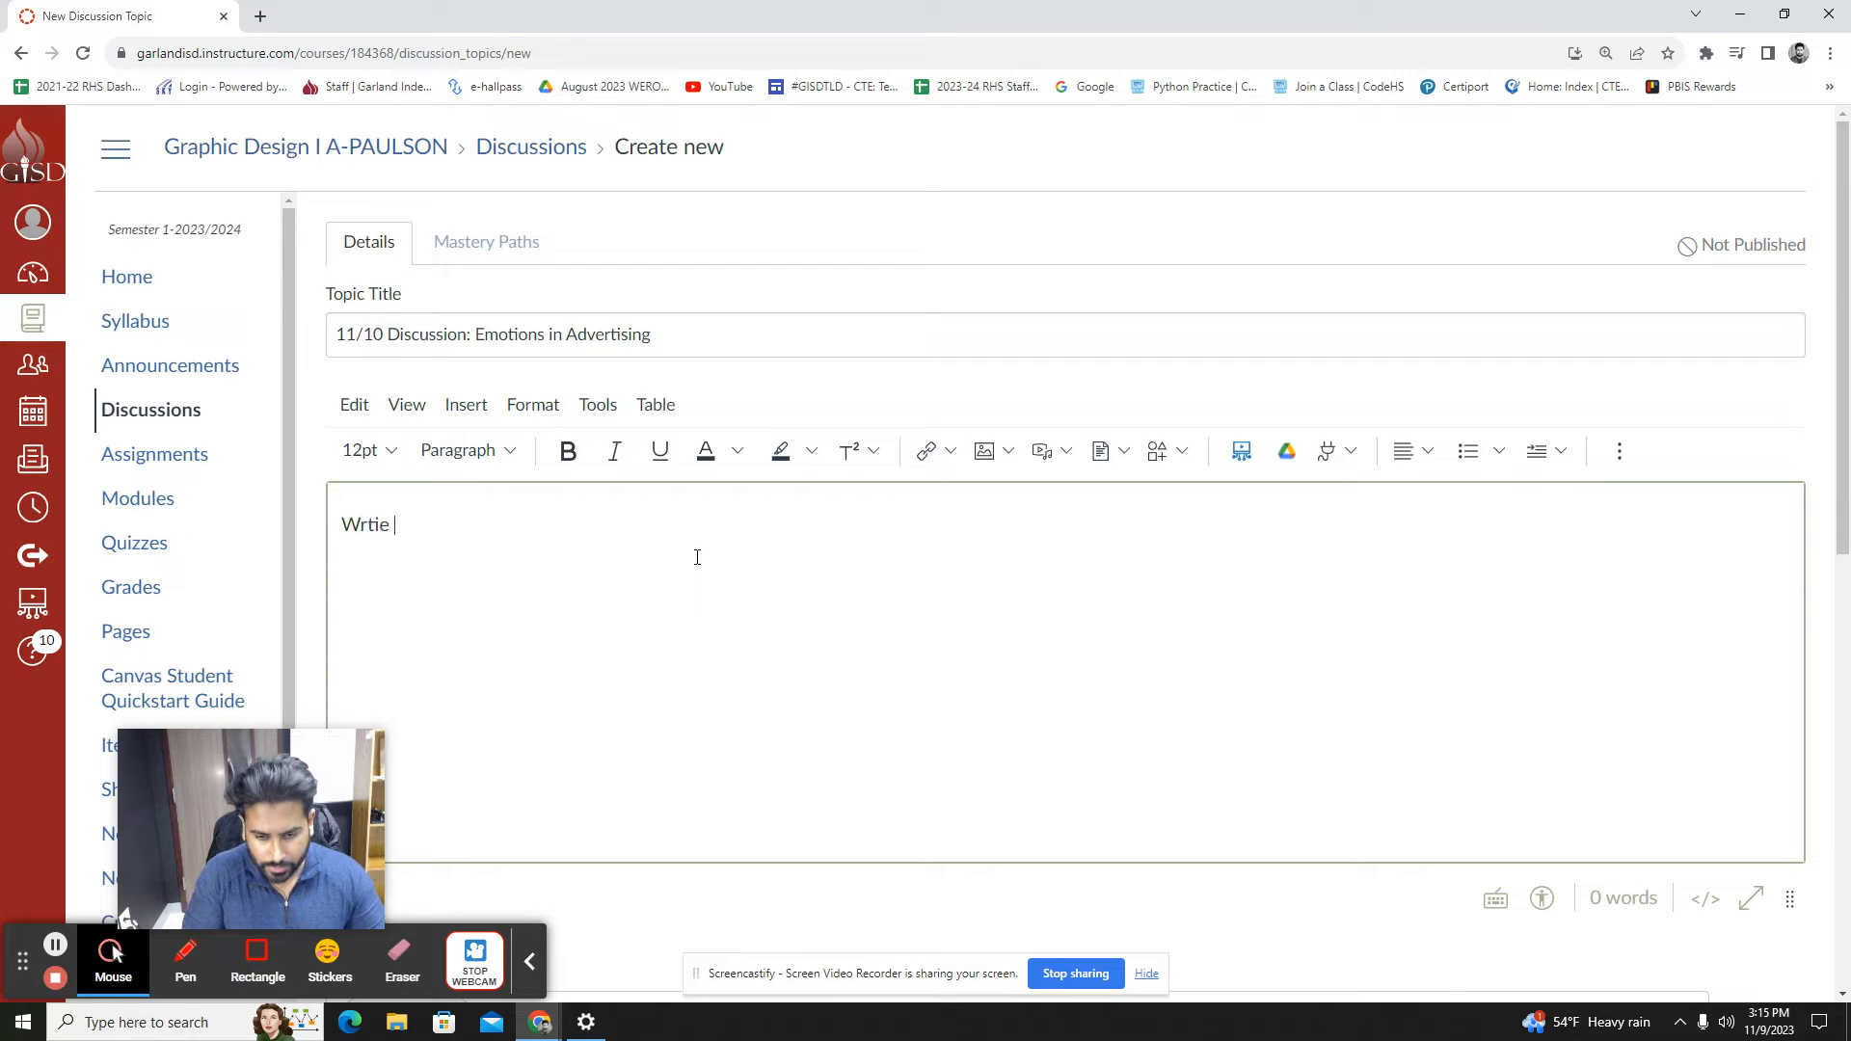
key("BackSpace")
key("BackSpace")
key("BackSpace")
type("In ")
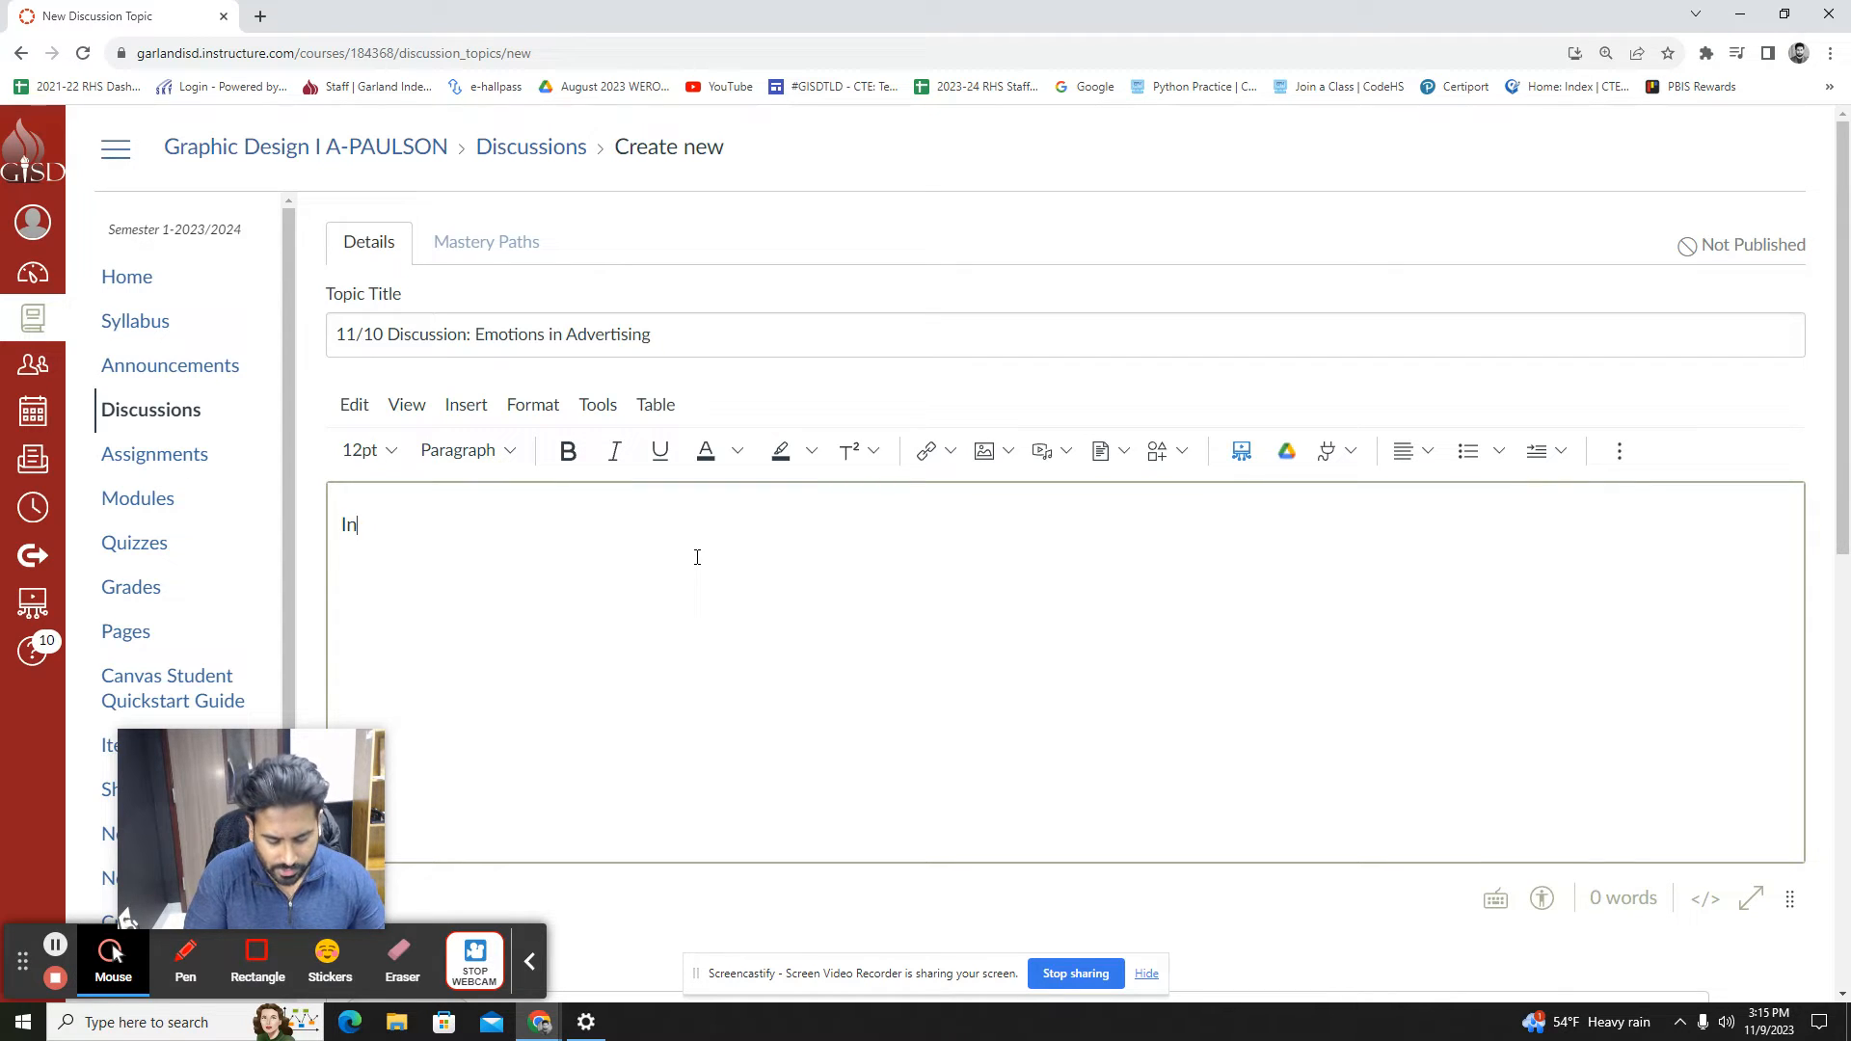
type("4-5 ")
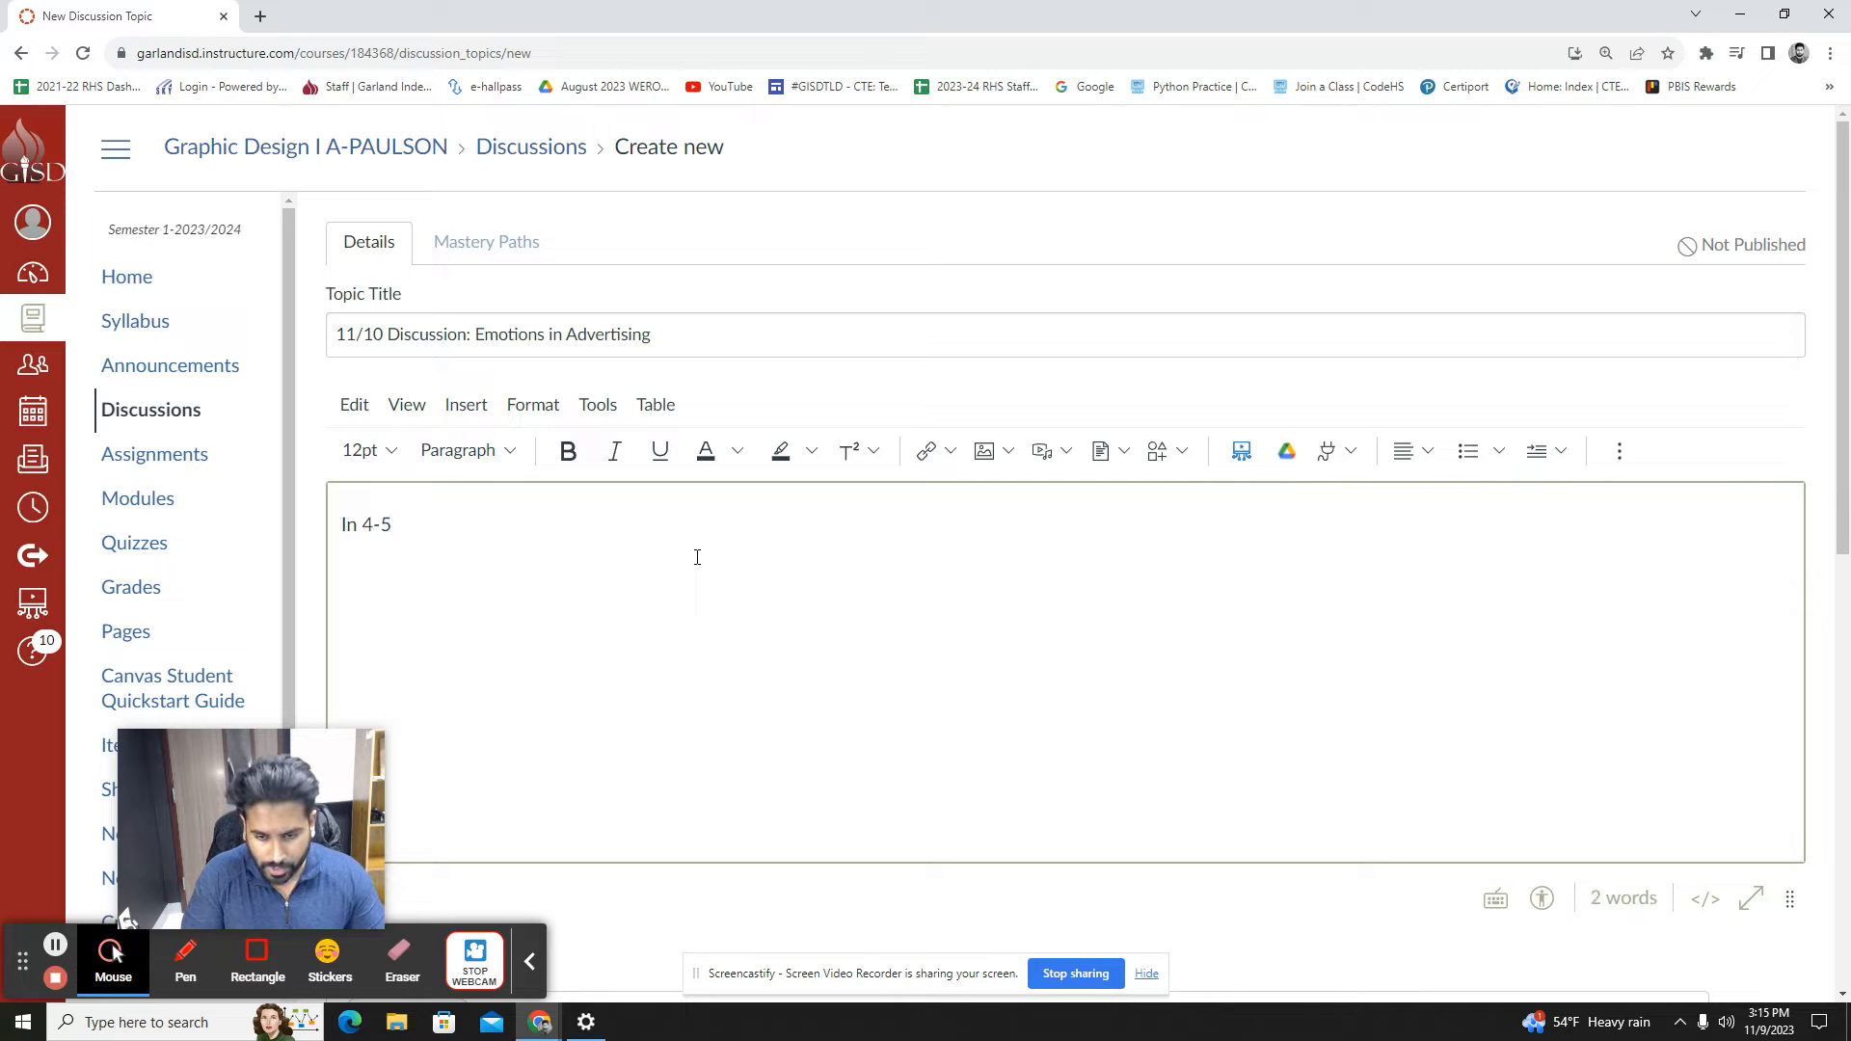
type("sentences")
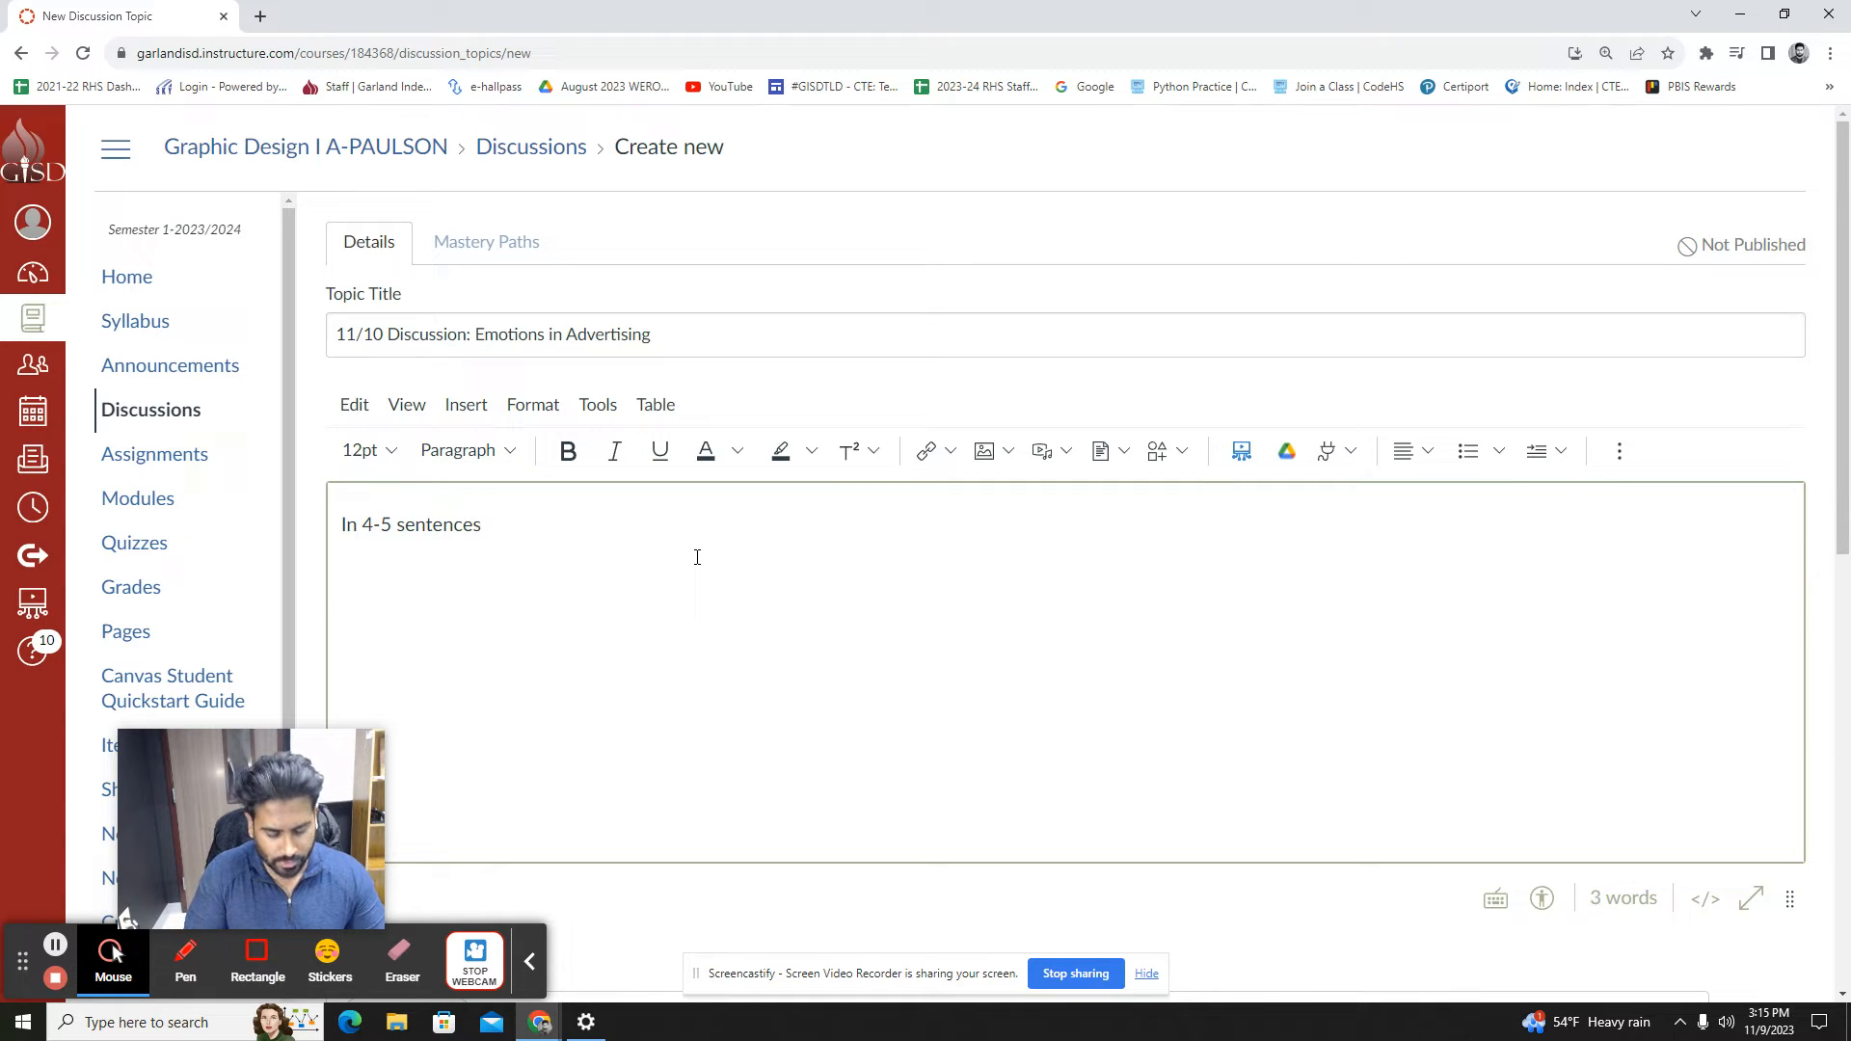
type(" write")
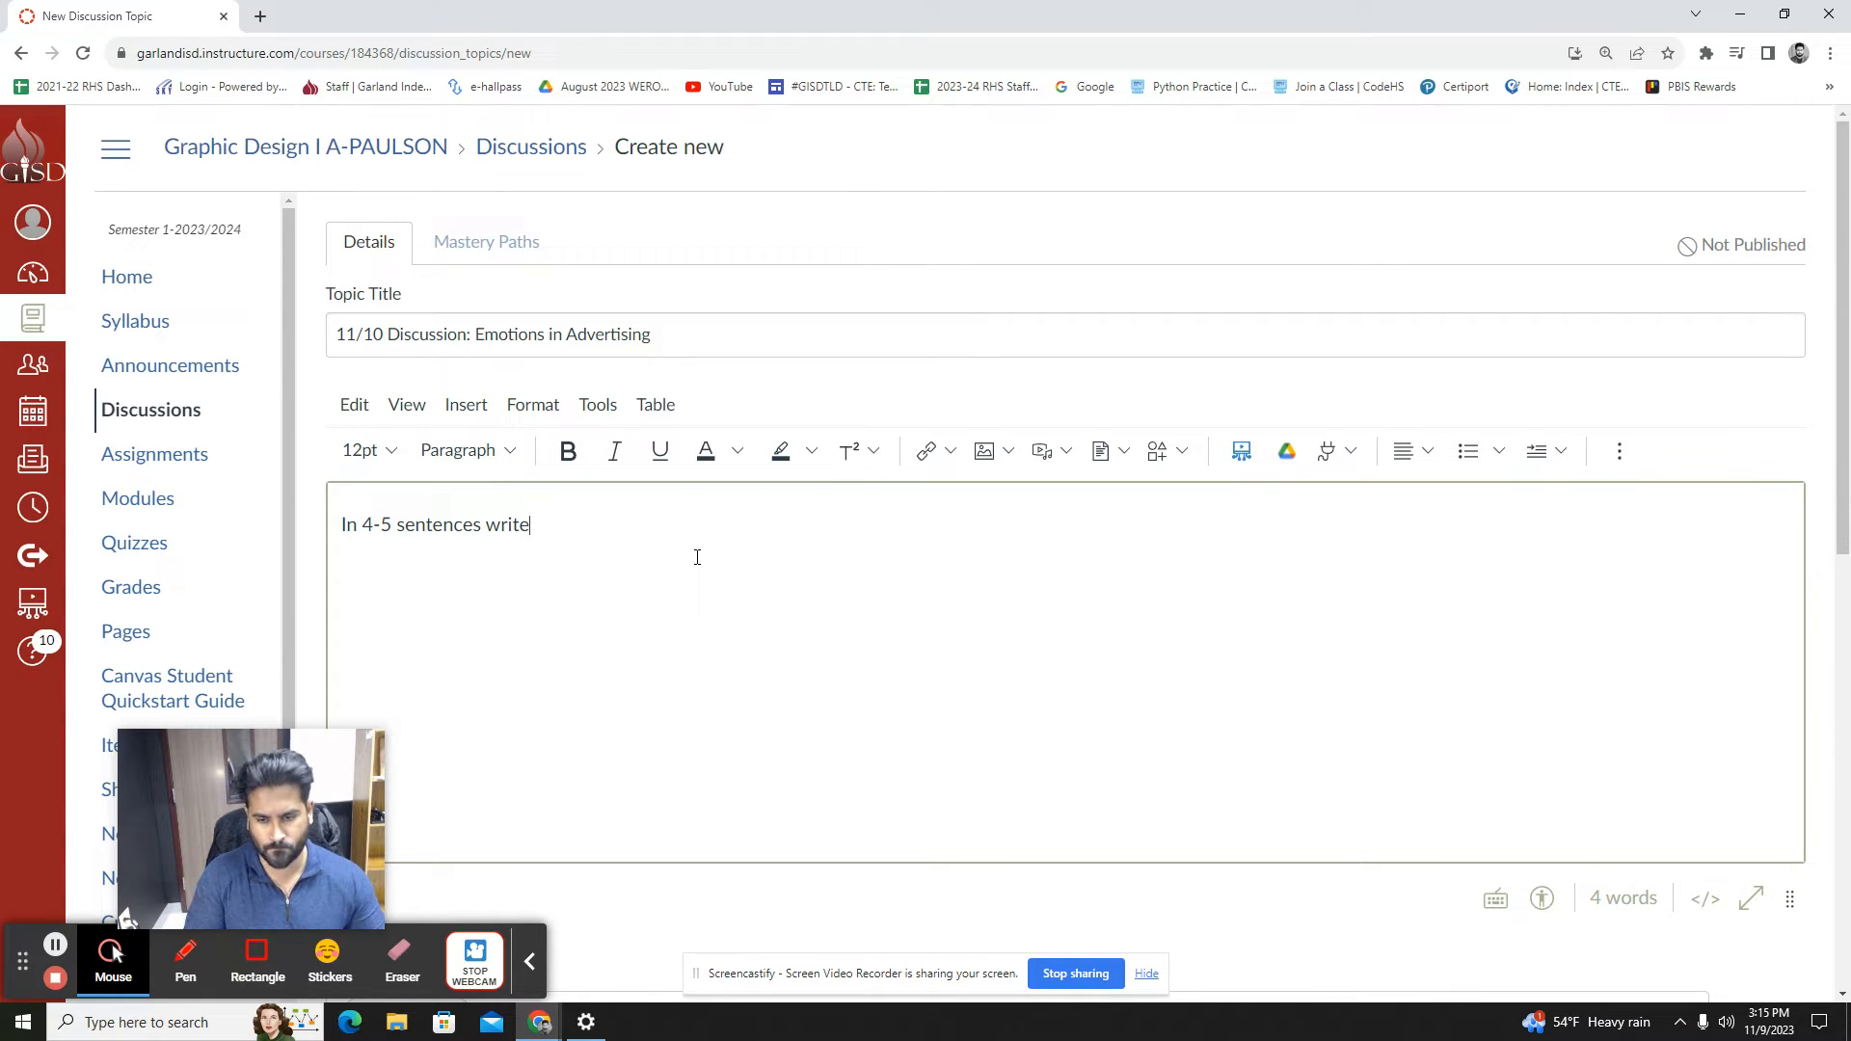
type(", tell me th d")
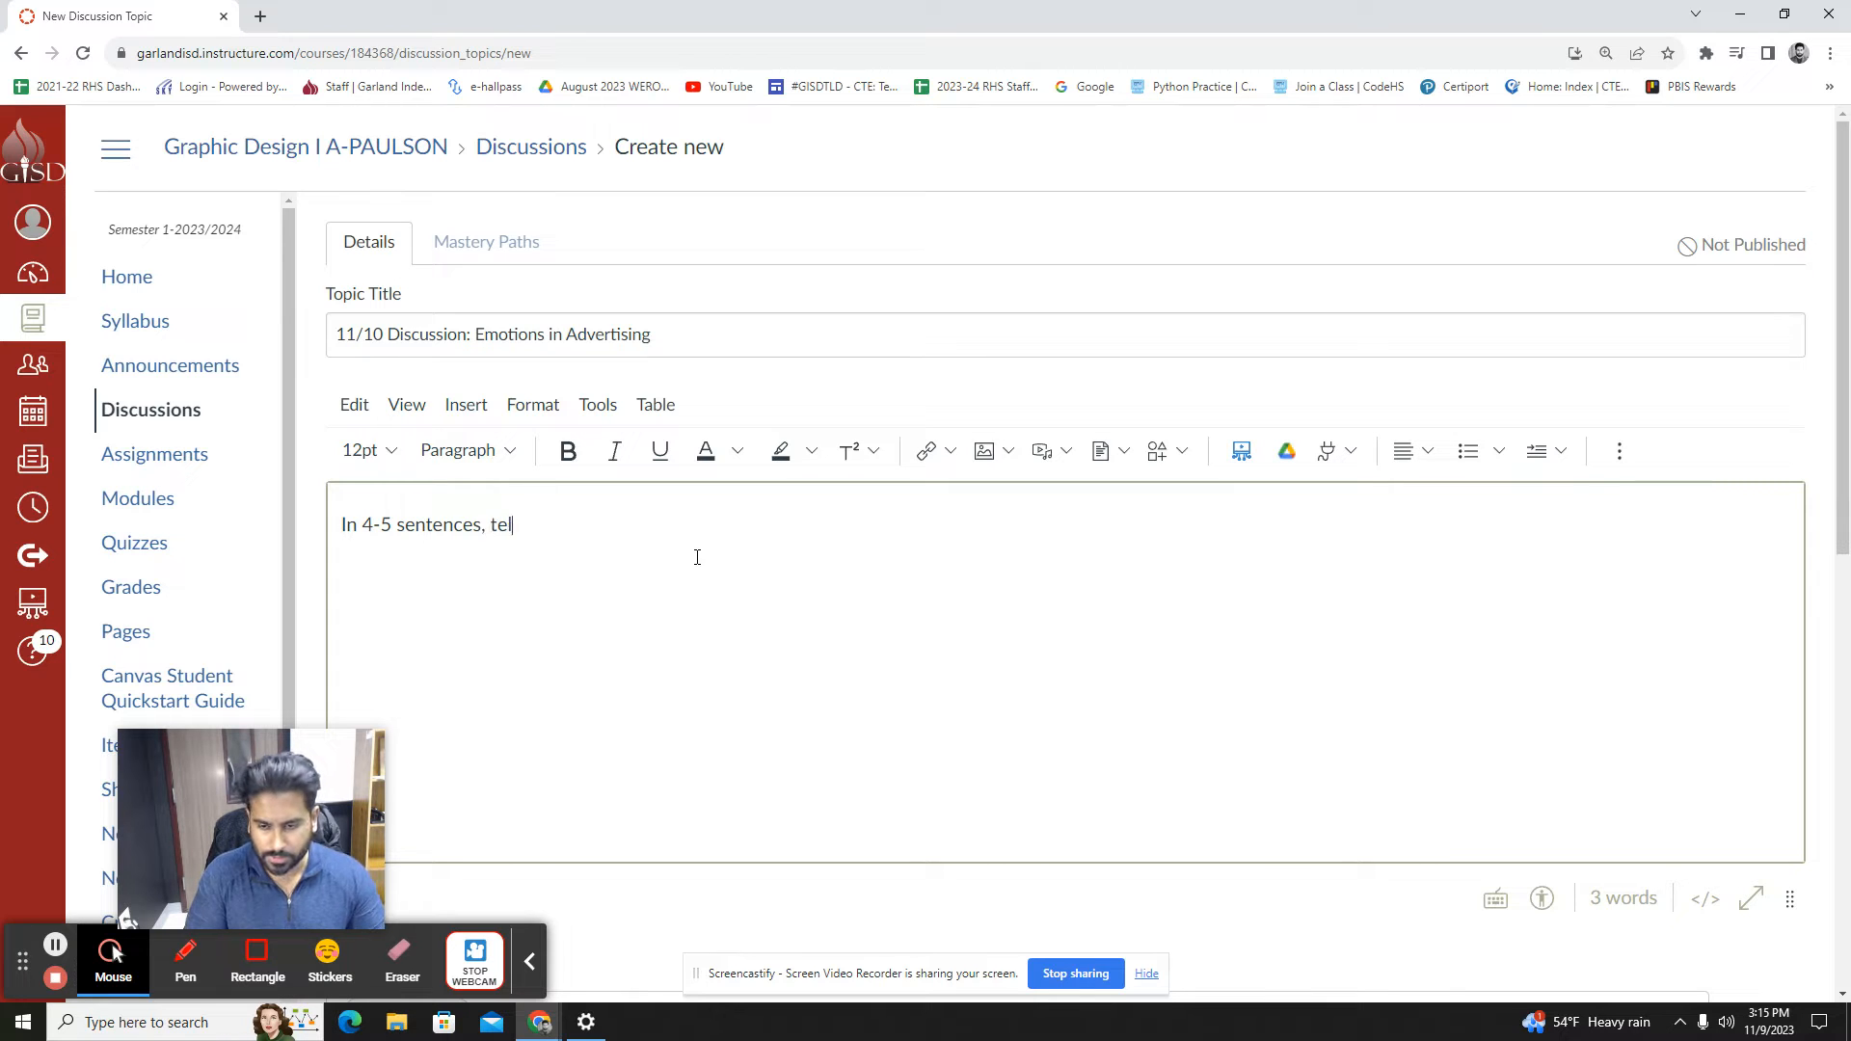
key("BackSpace")
key("BackSpace")
type("e importance")
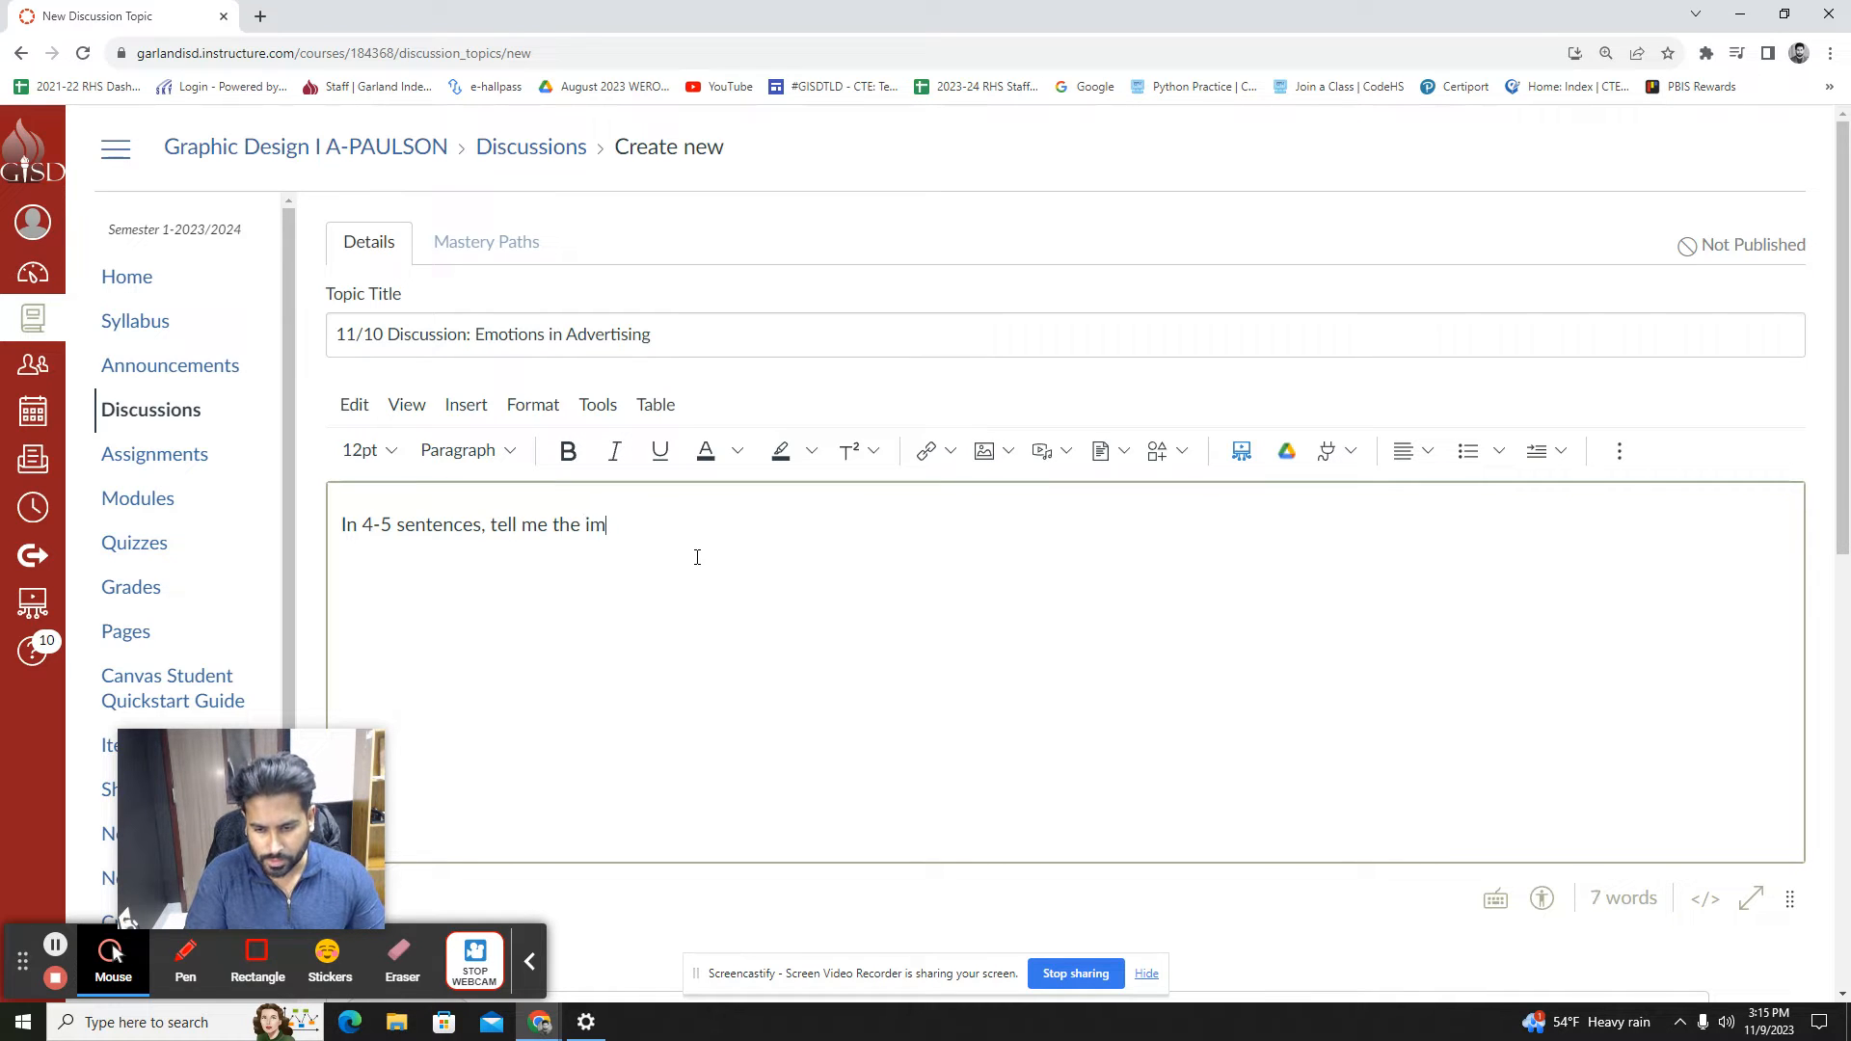
type("of ")
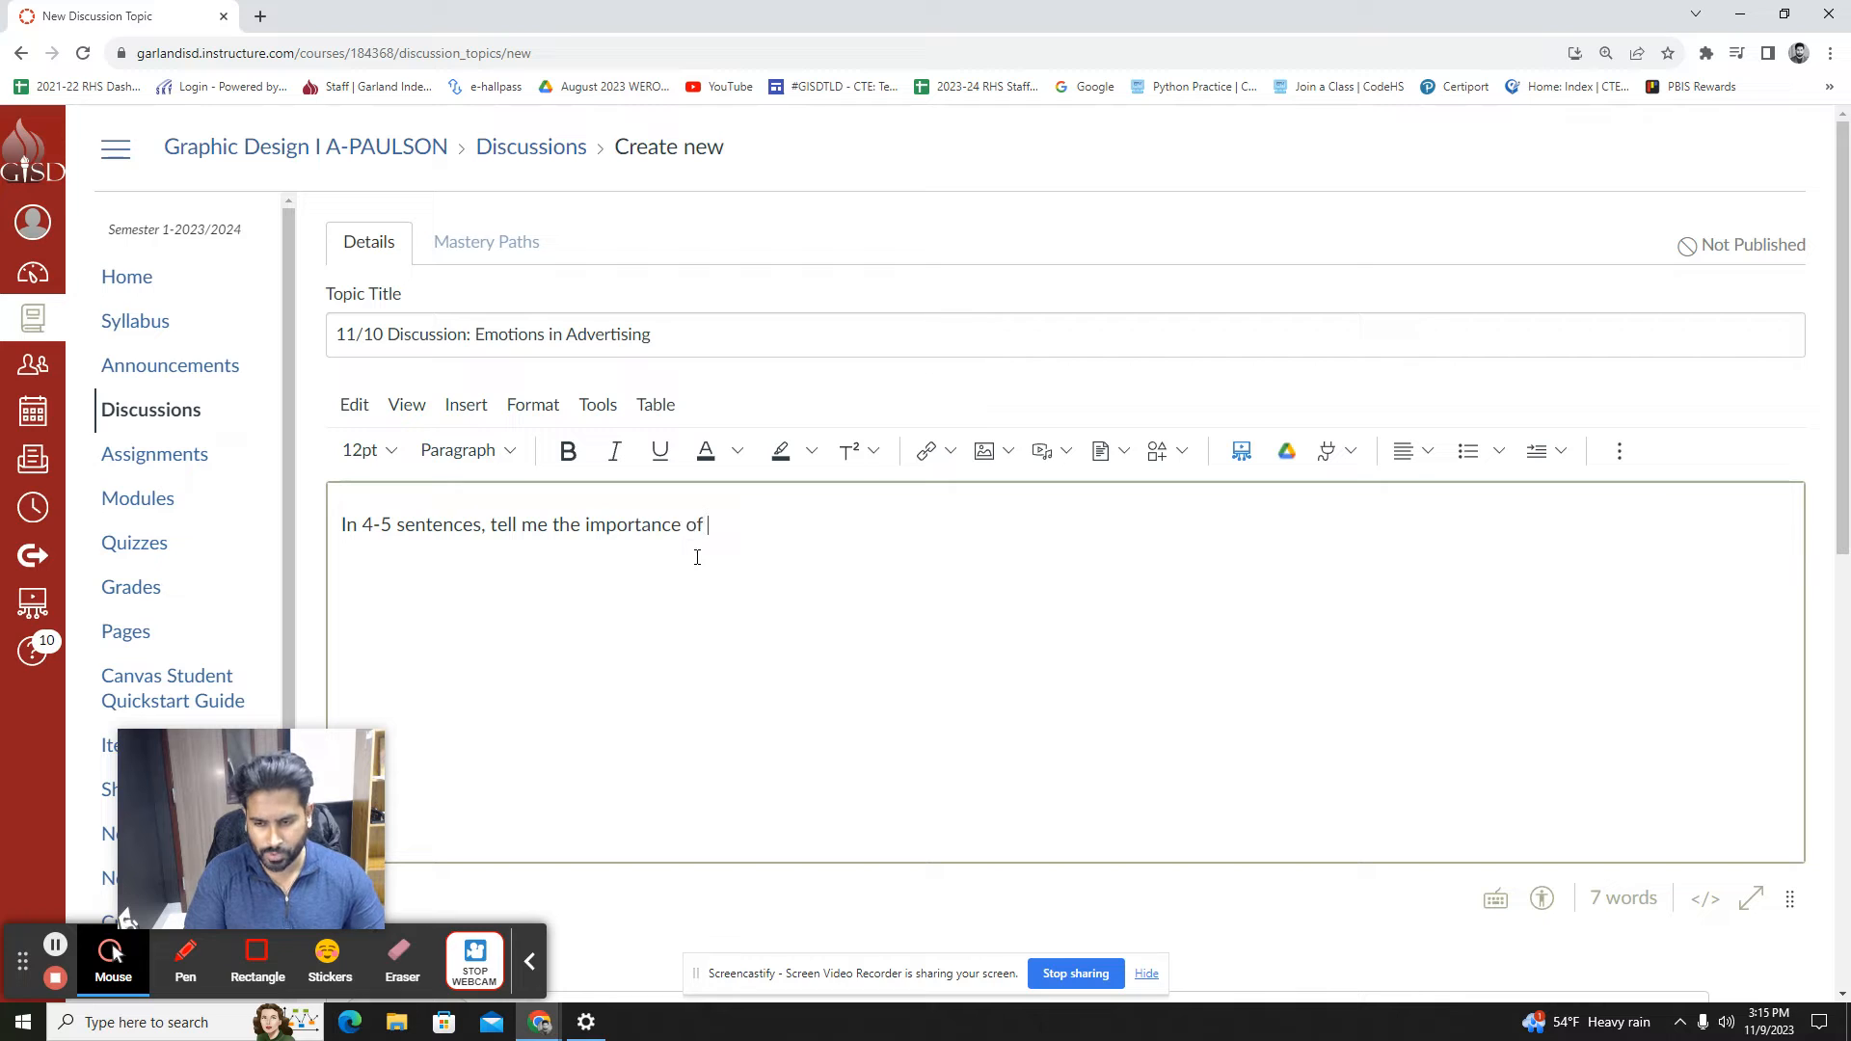
type("understa")
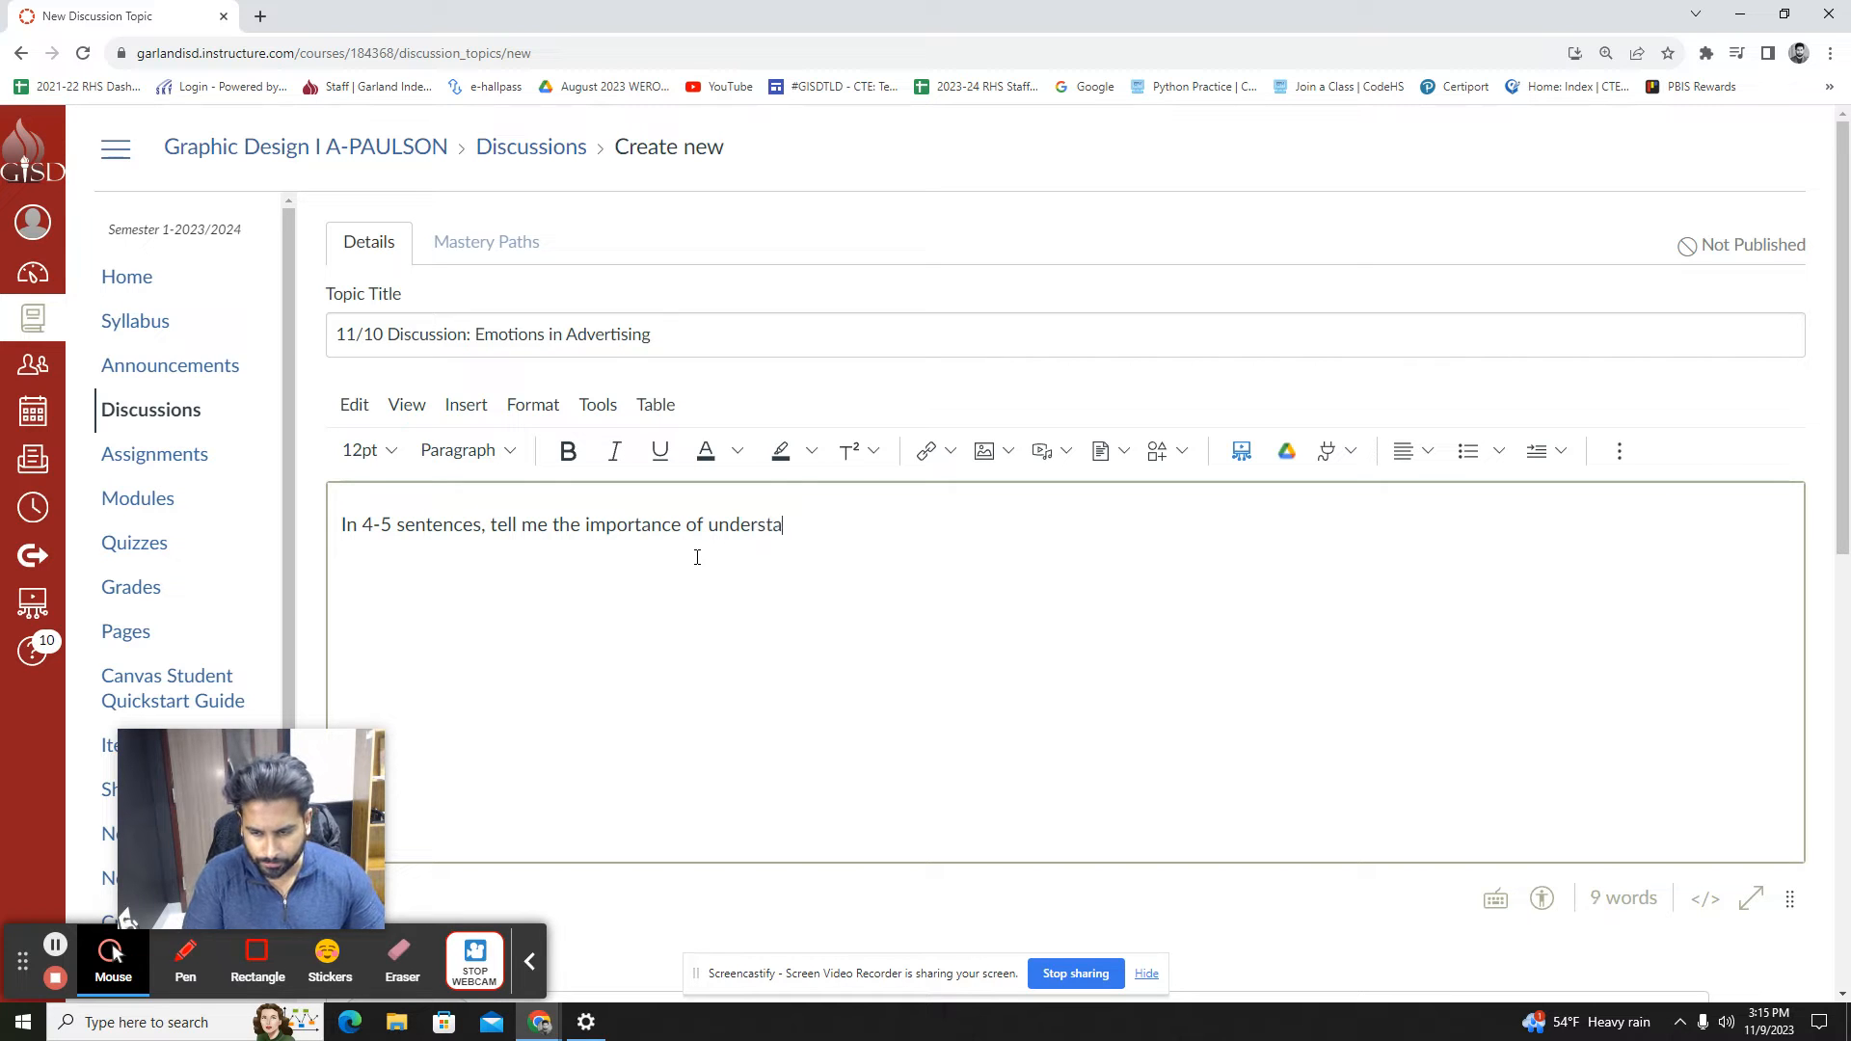
type("nding h")
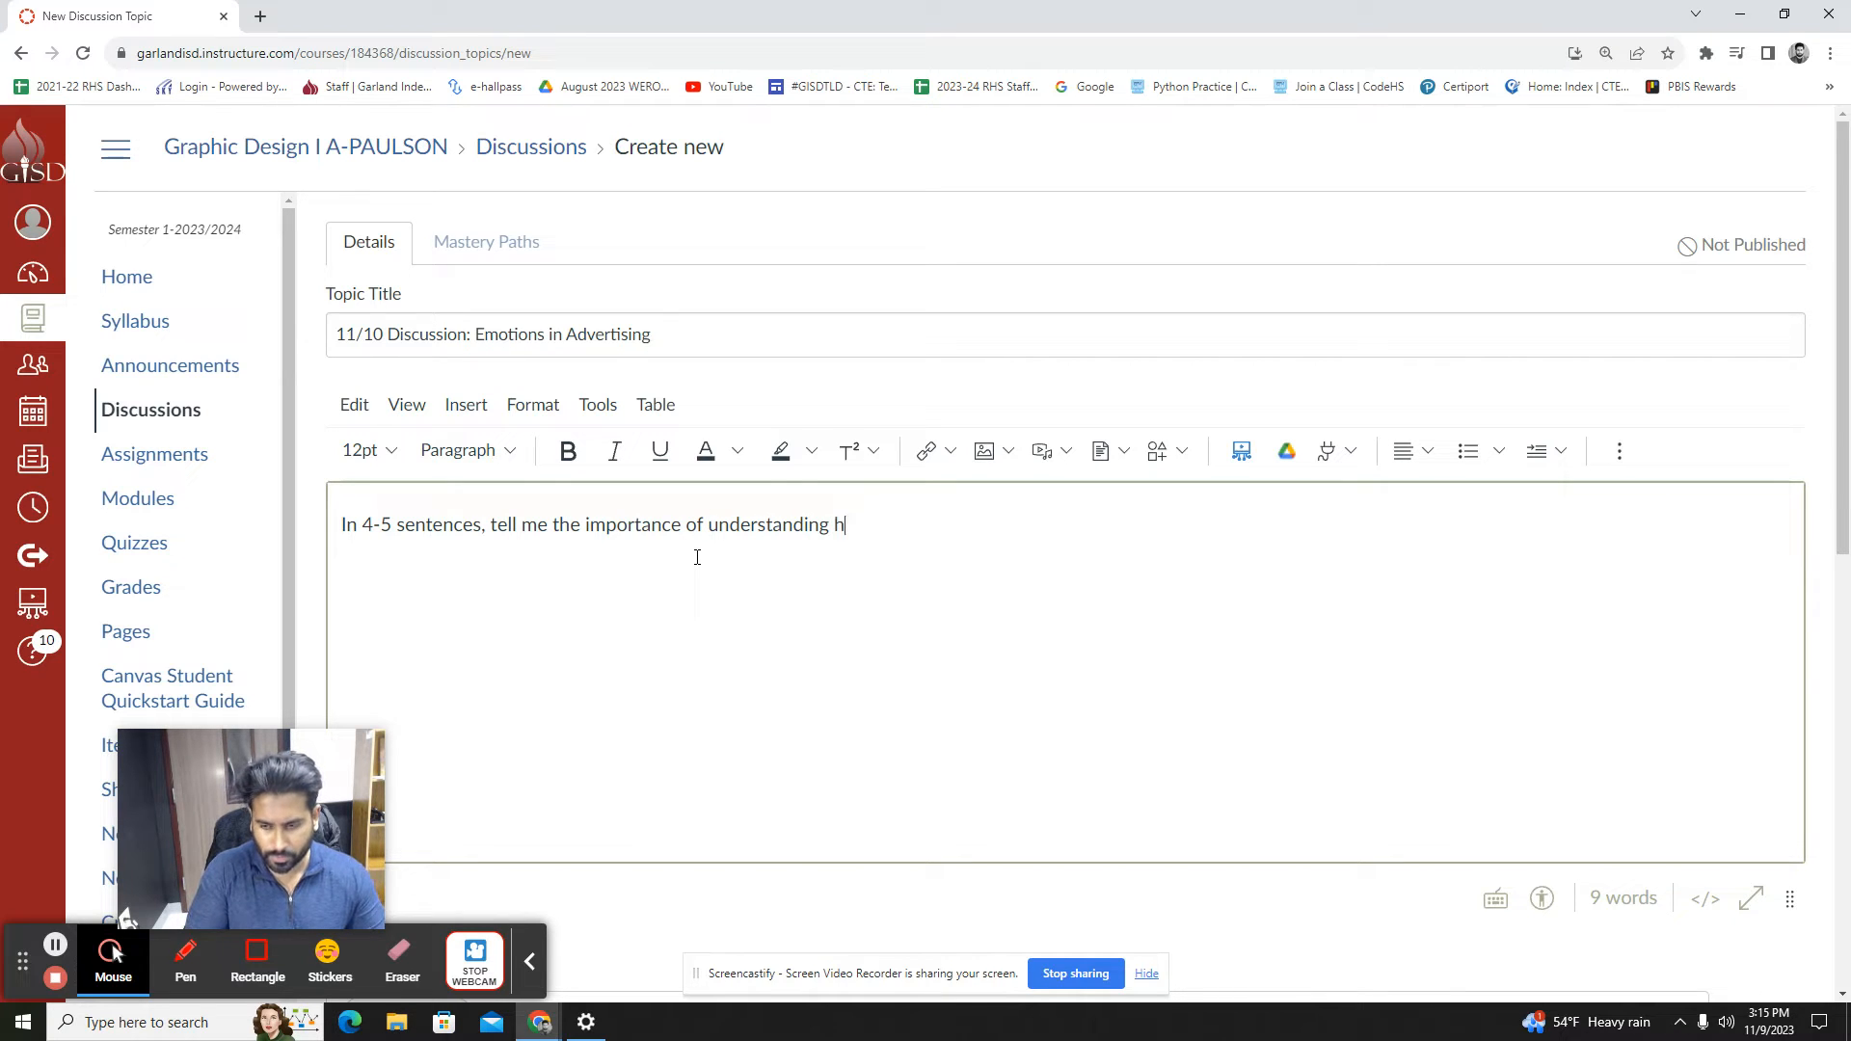
type("uman emotions ")
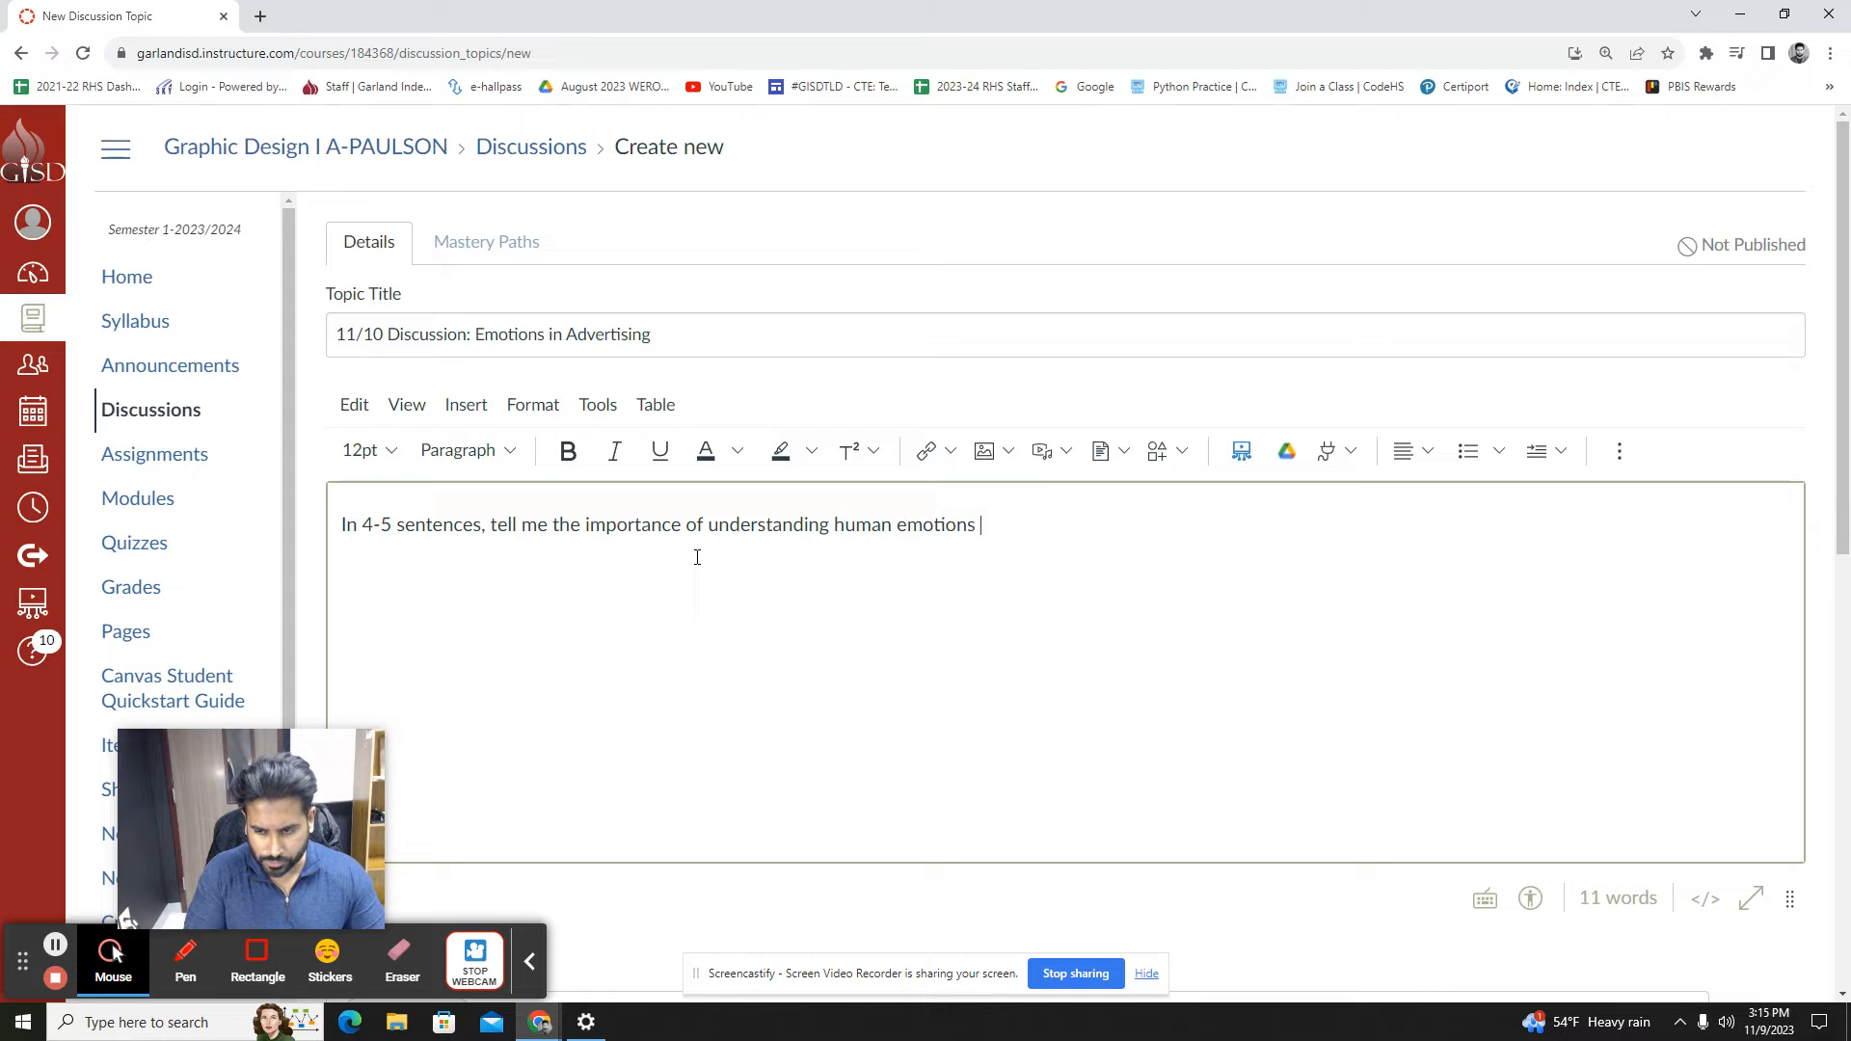
type("as a g")
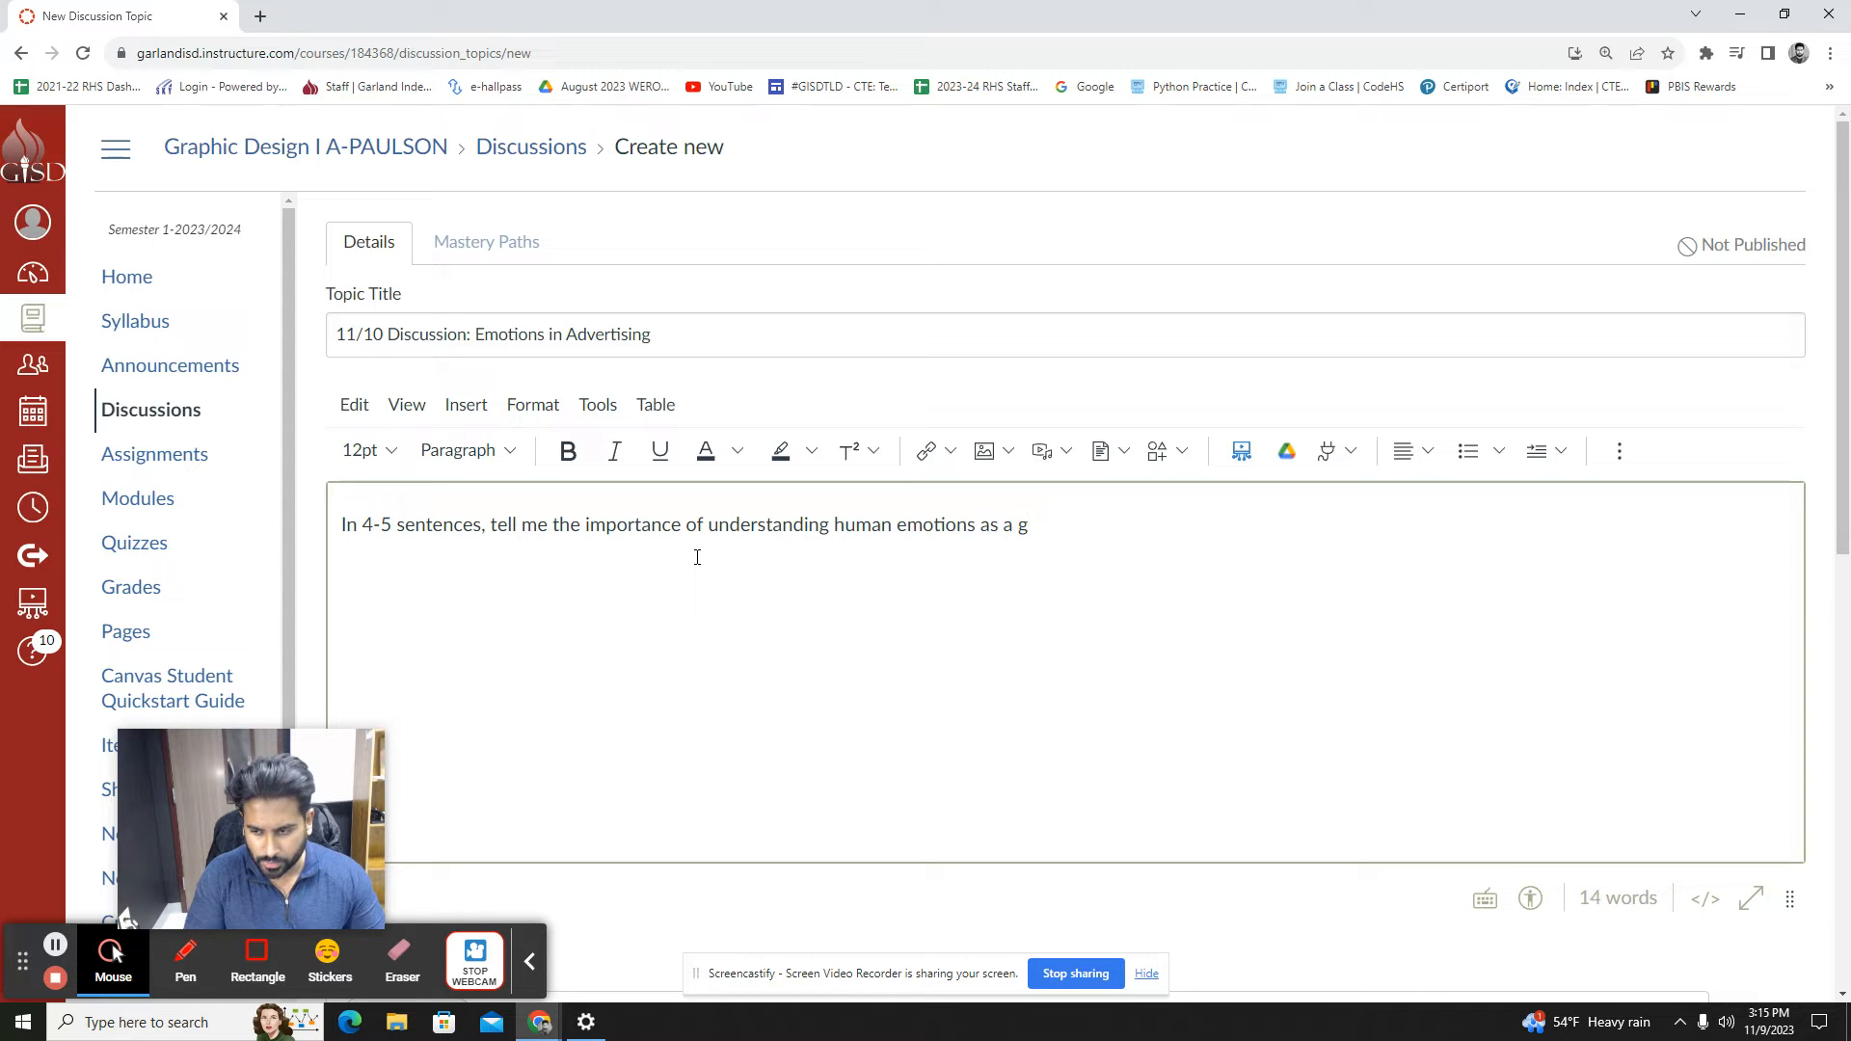
type("raphic design")
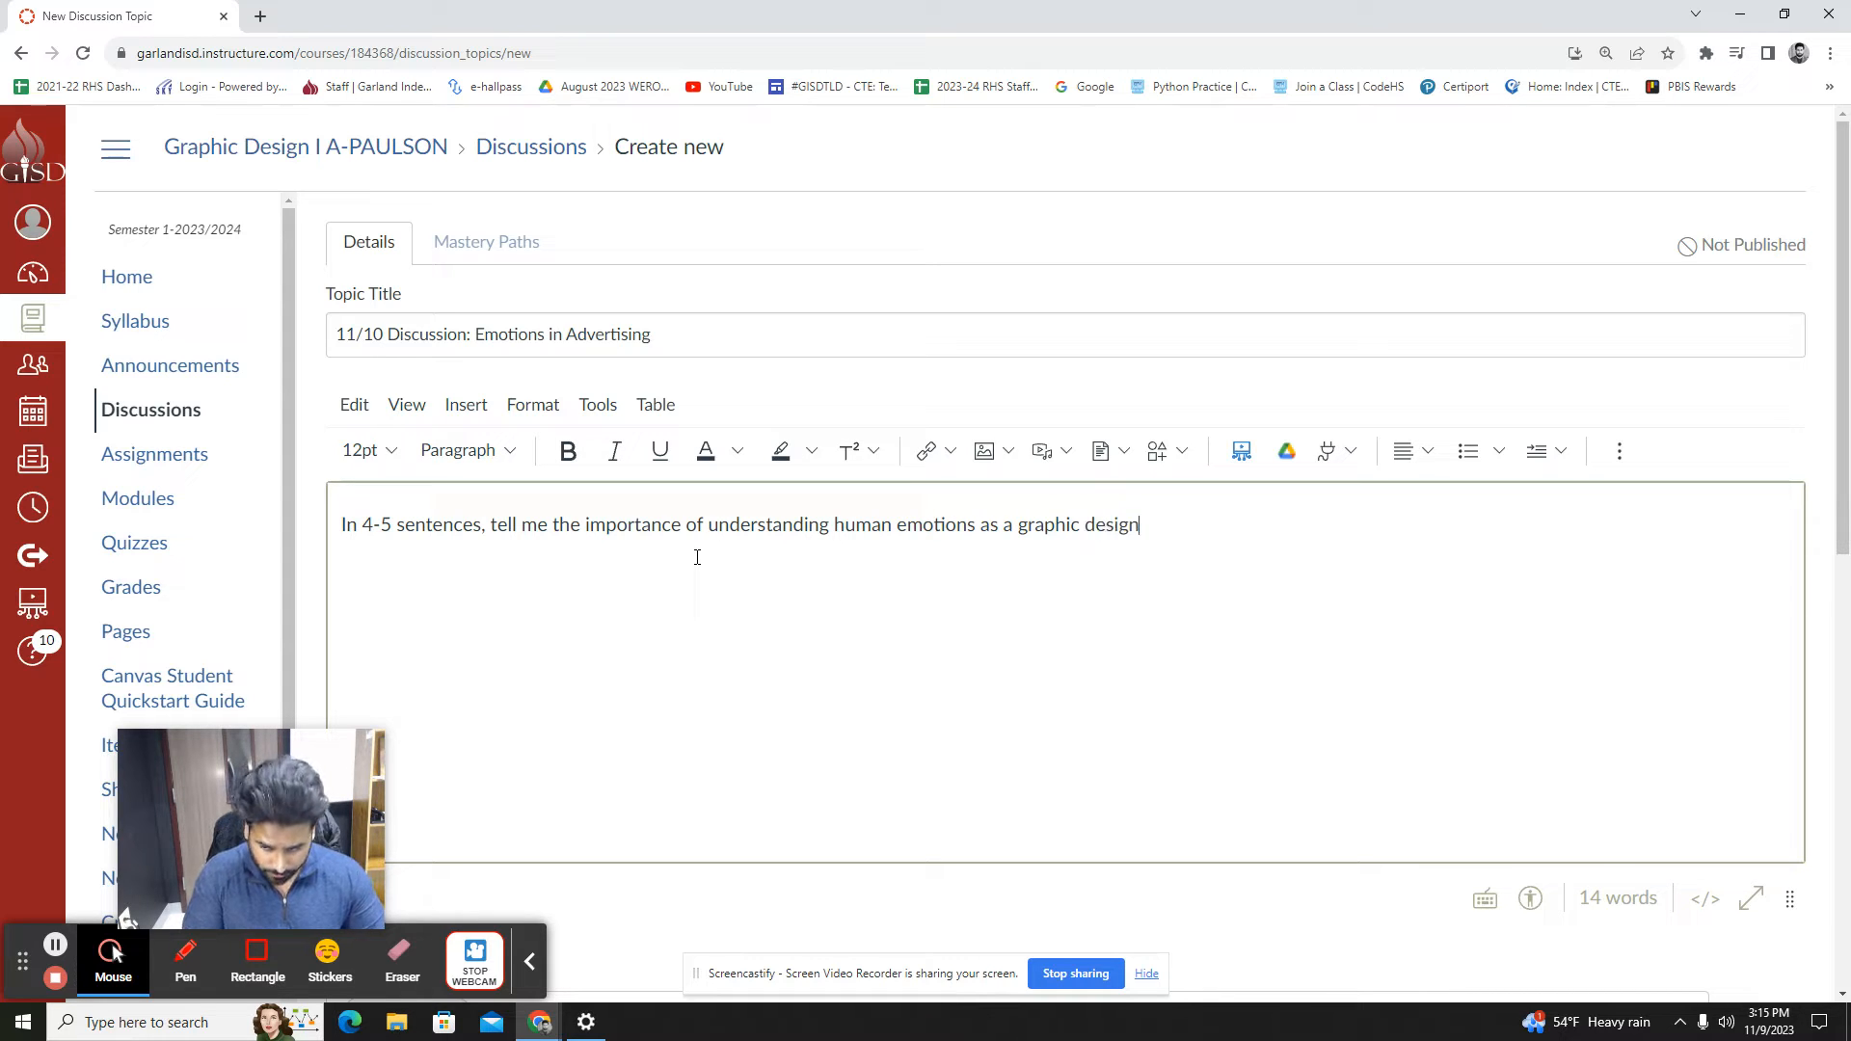
type("er ")
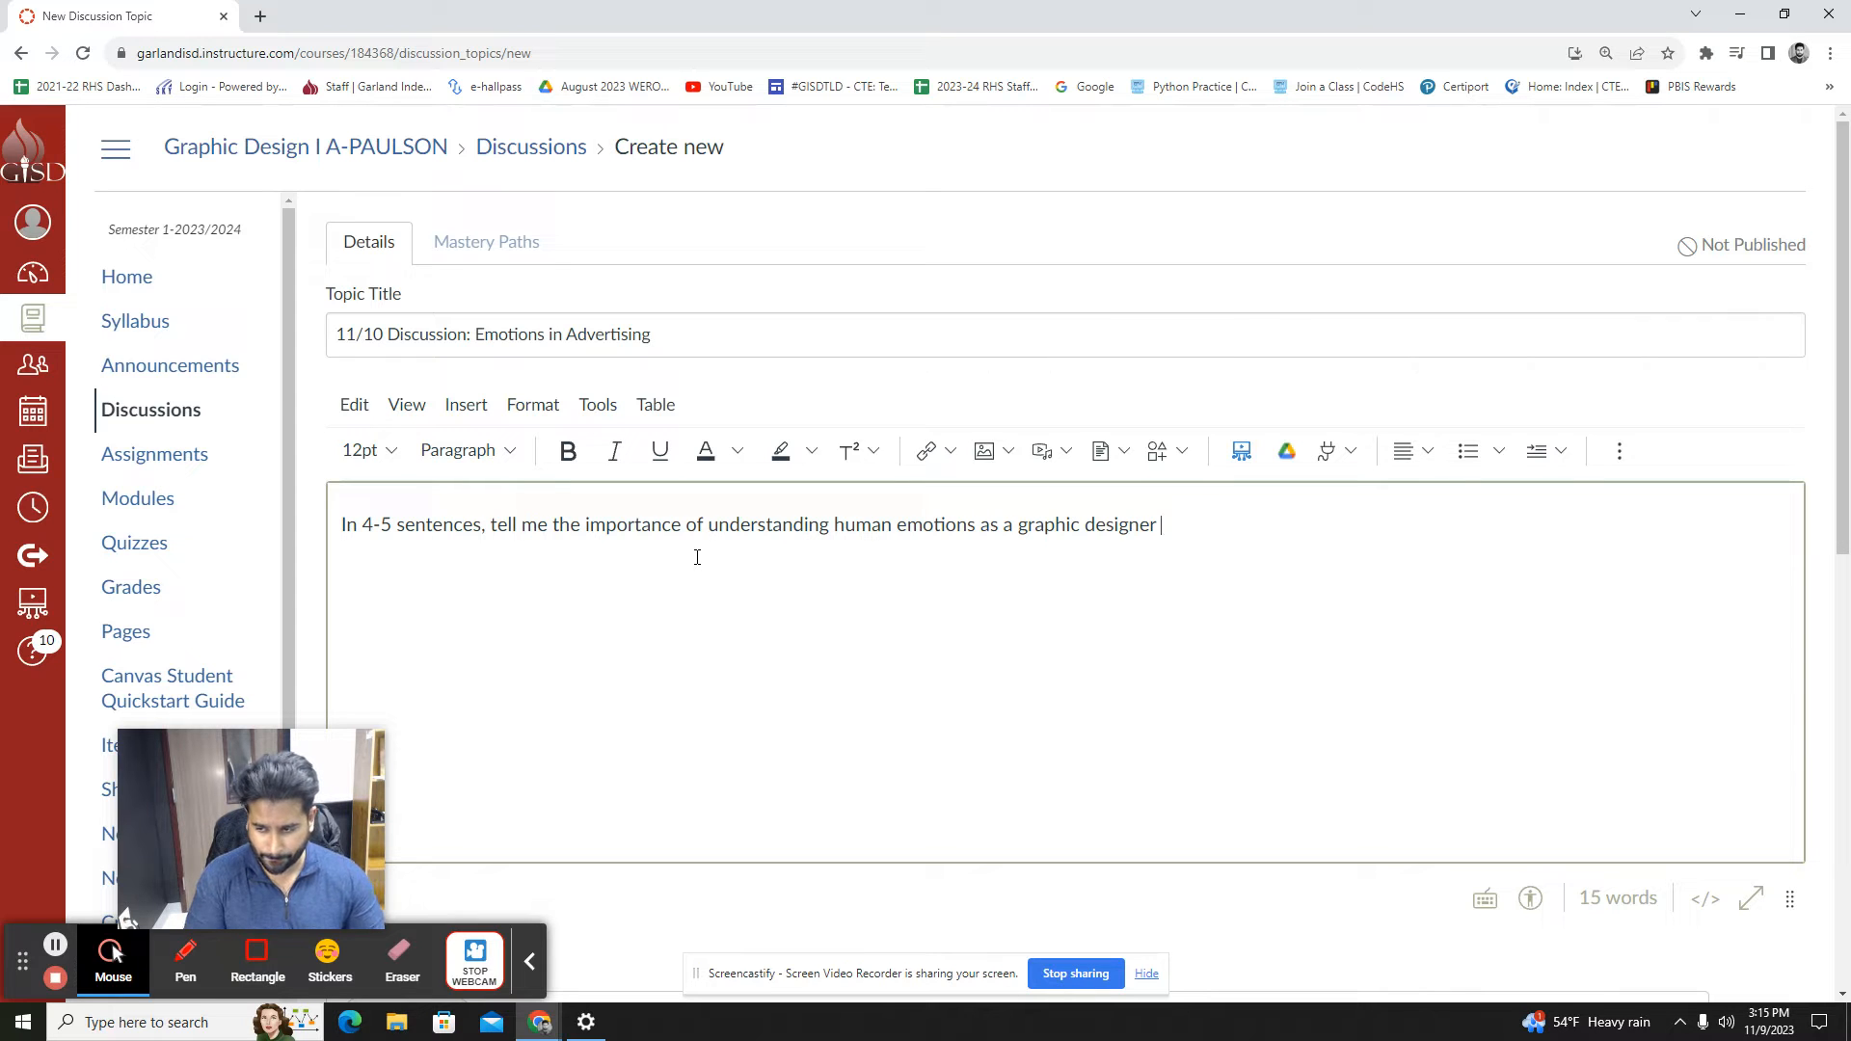
type("that ")
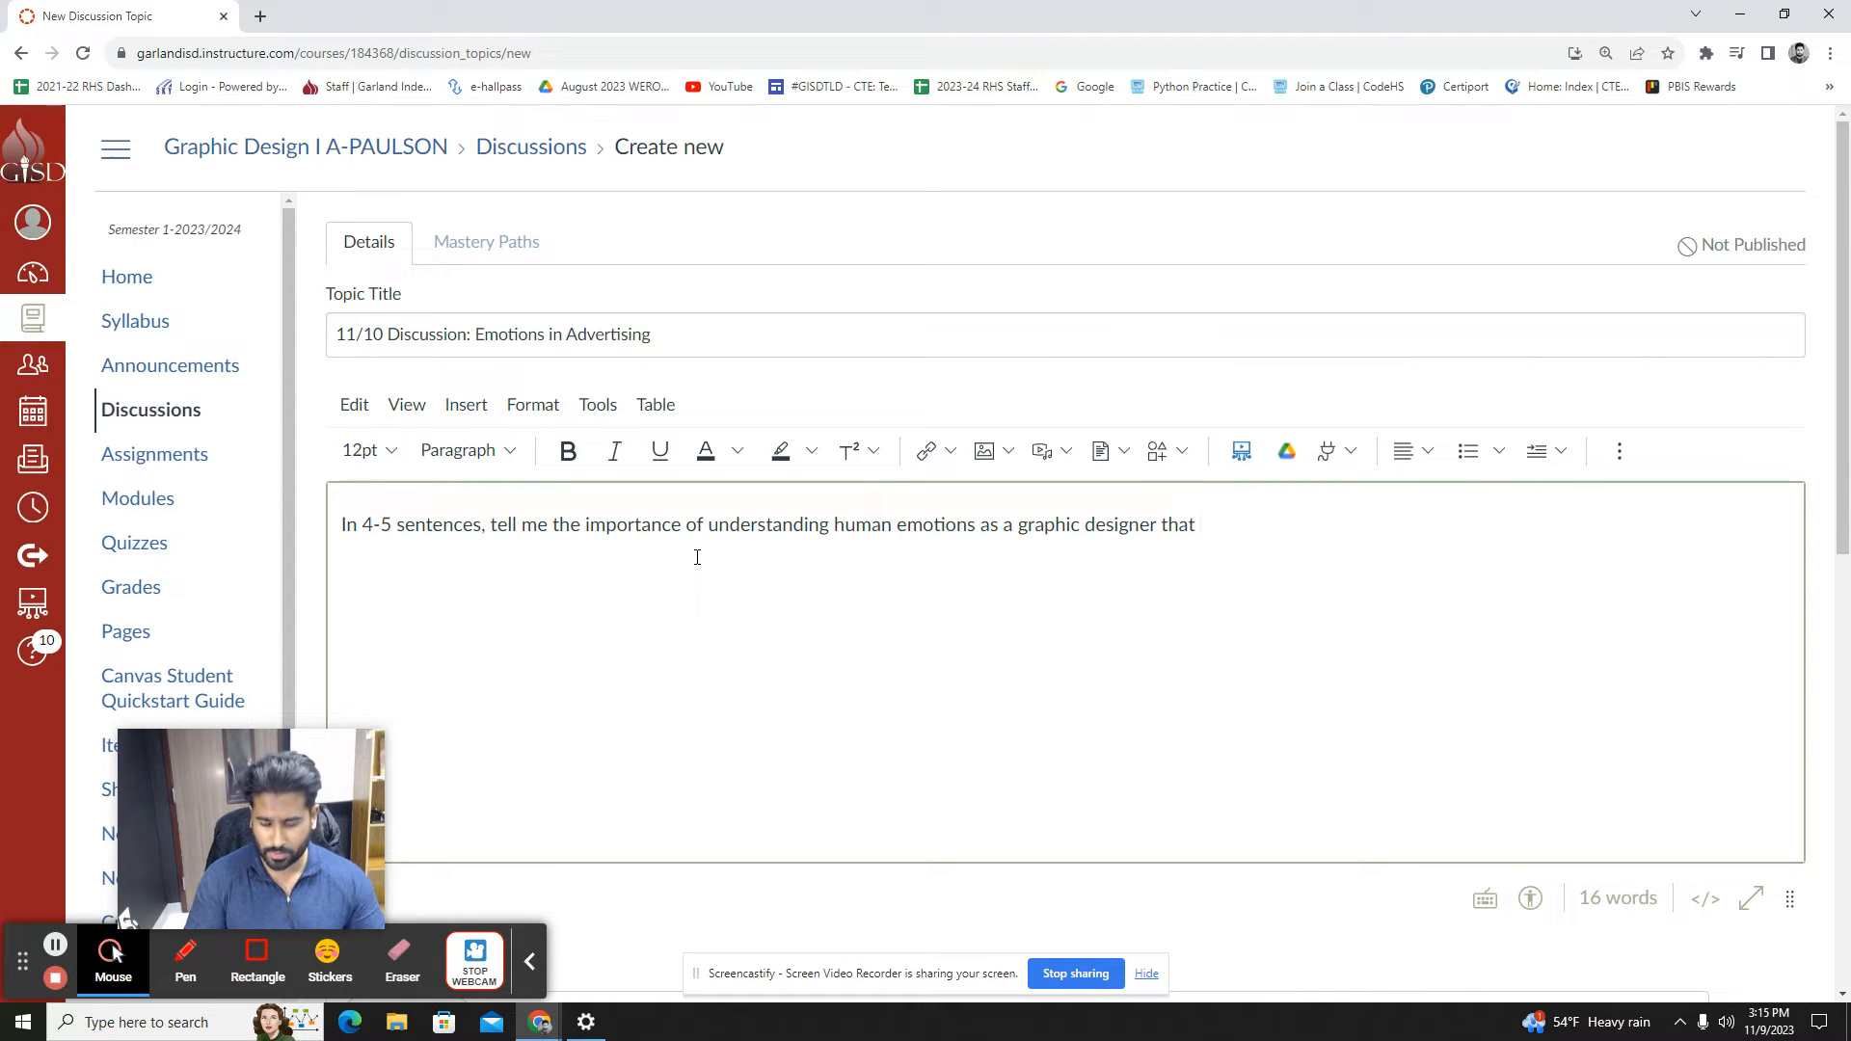
type("works for a")
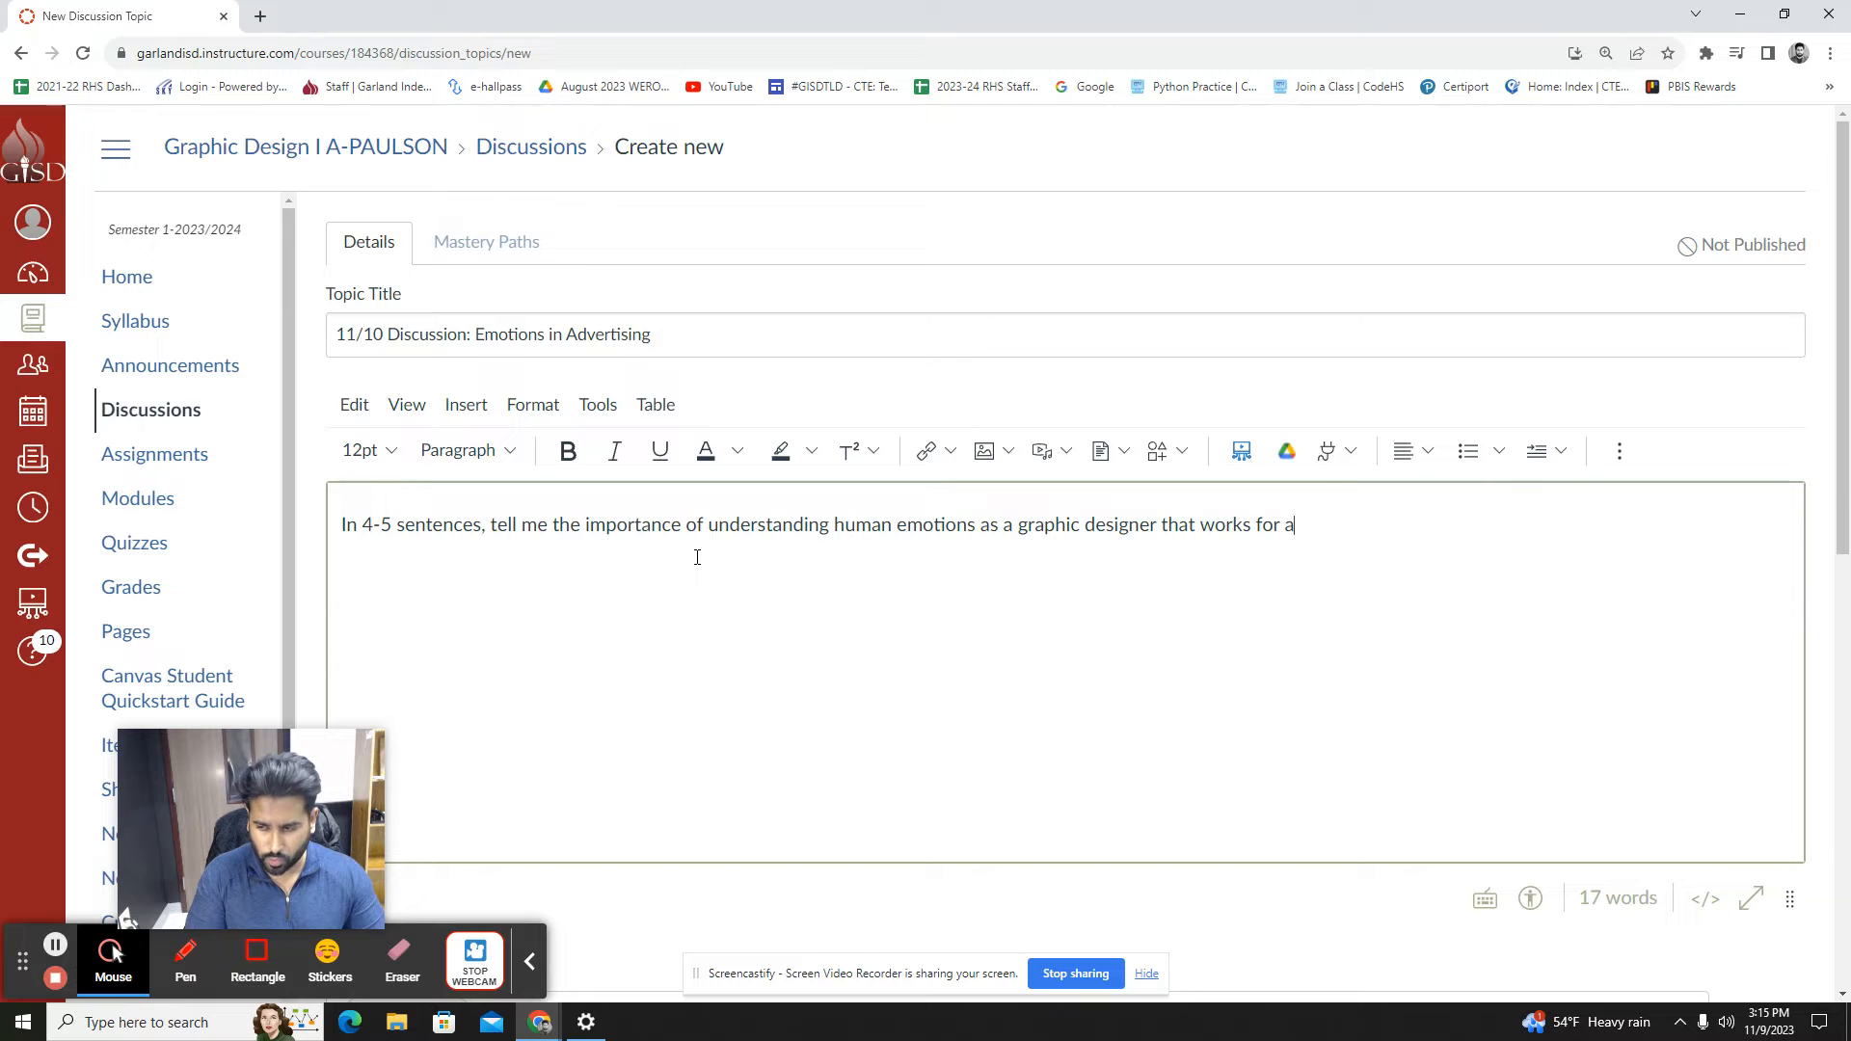
type("n A")
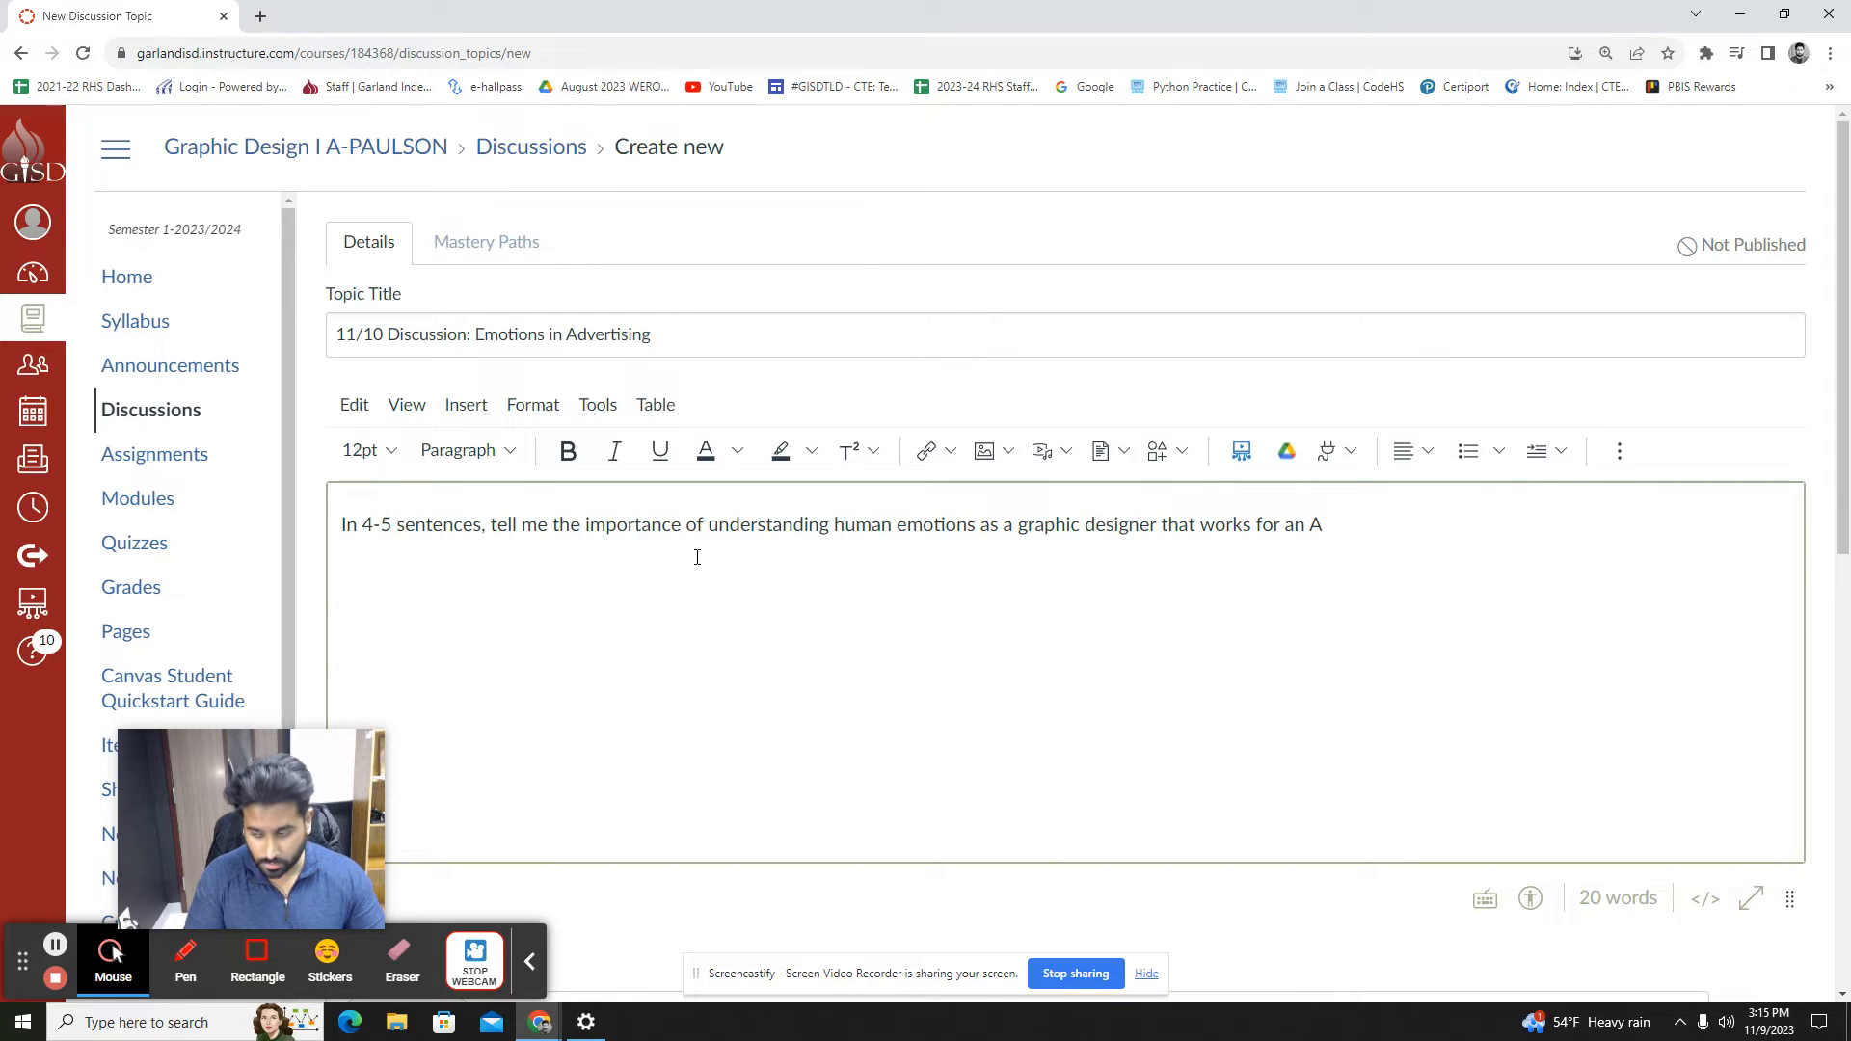
key("BackSpace")
type("advertising a")
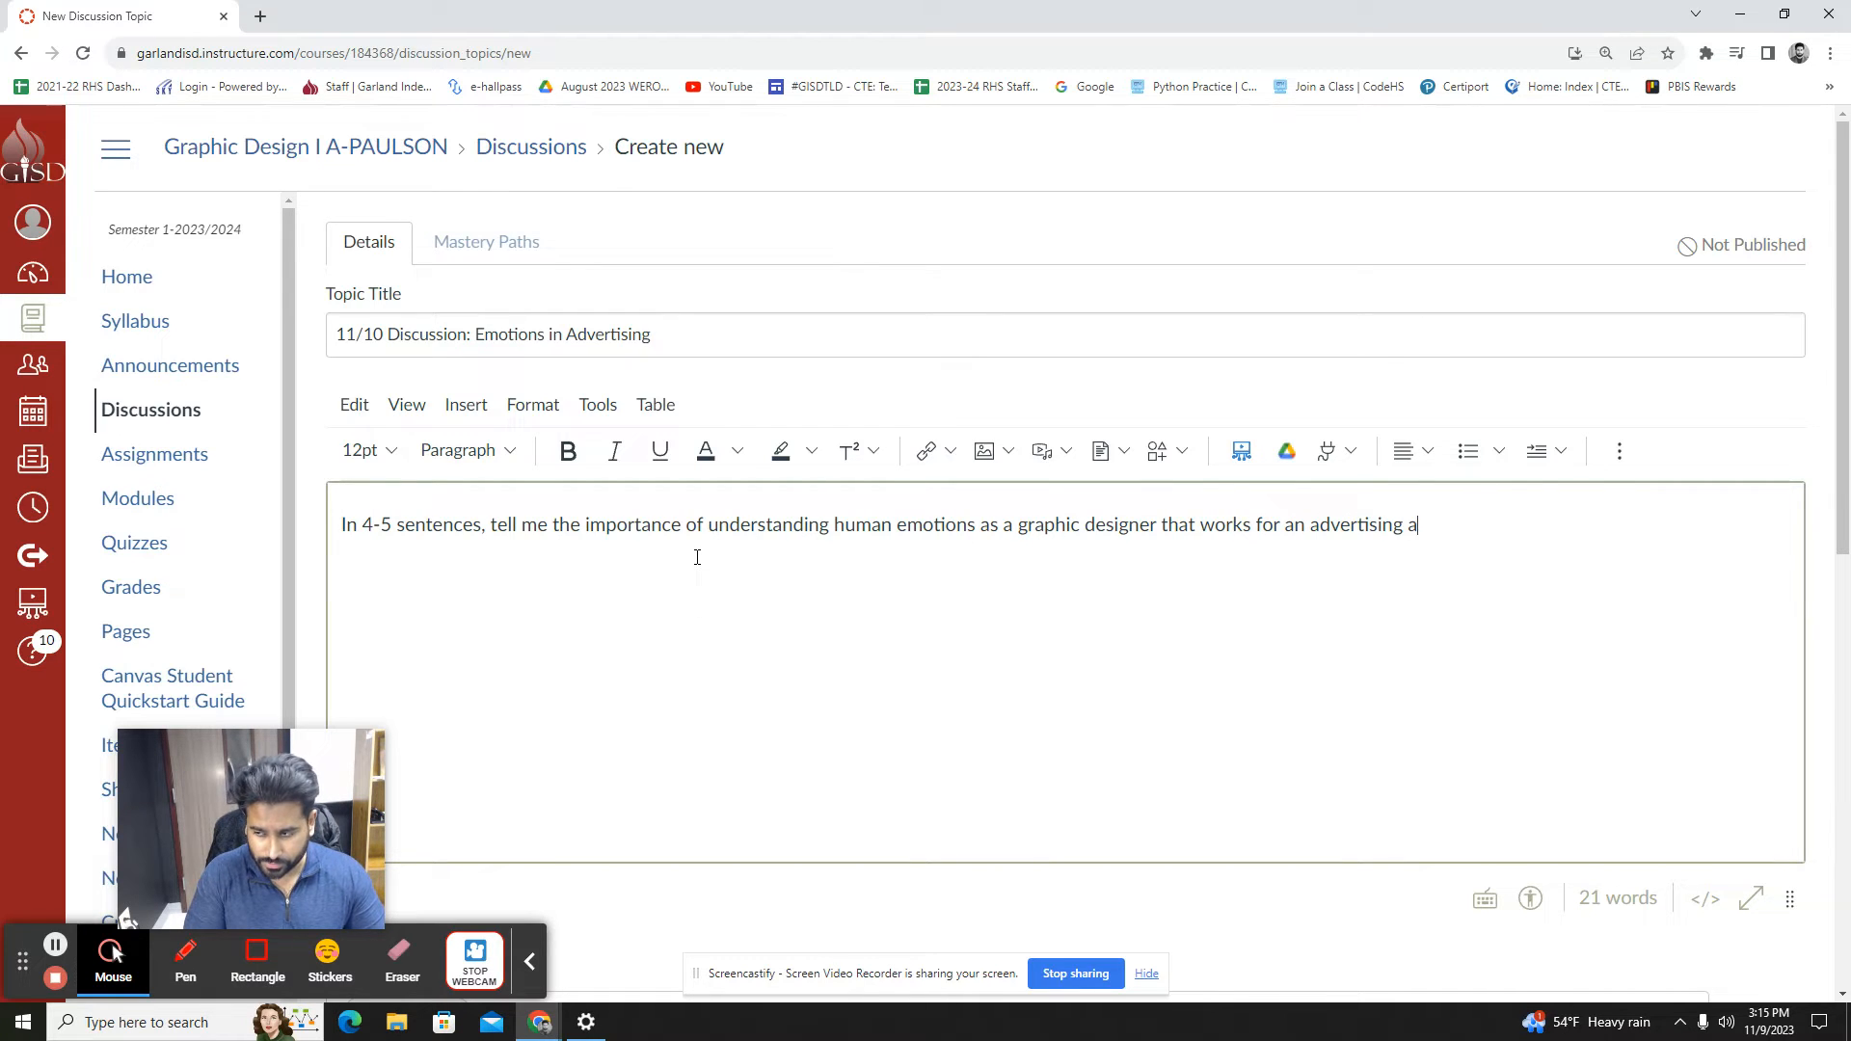
type("genc")
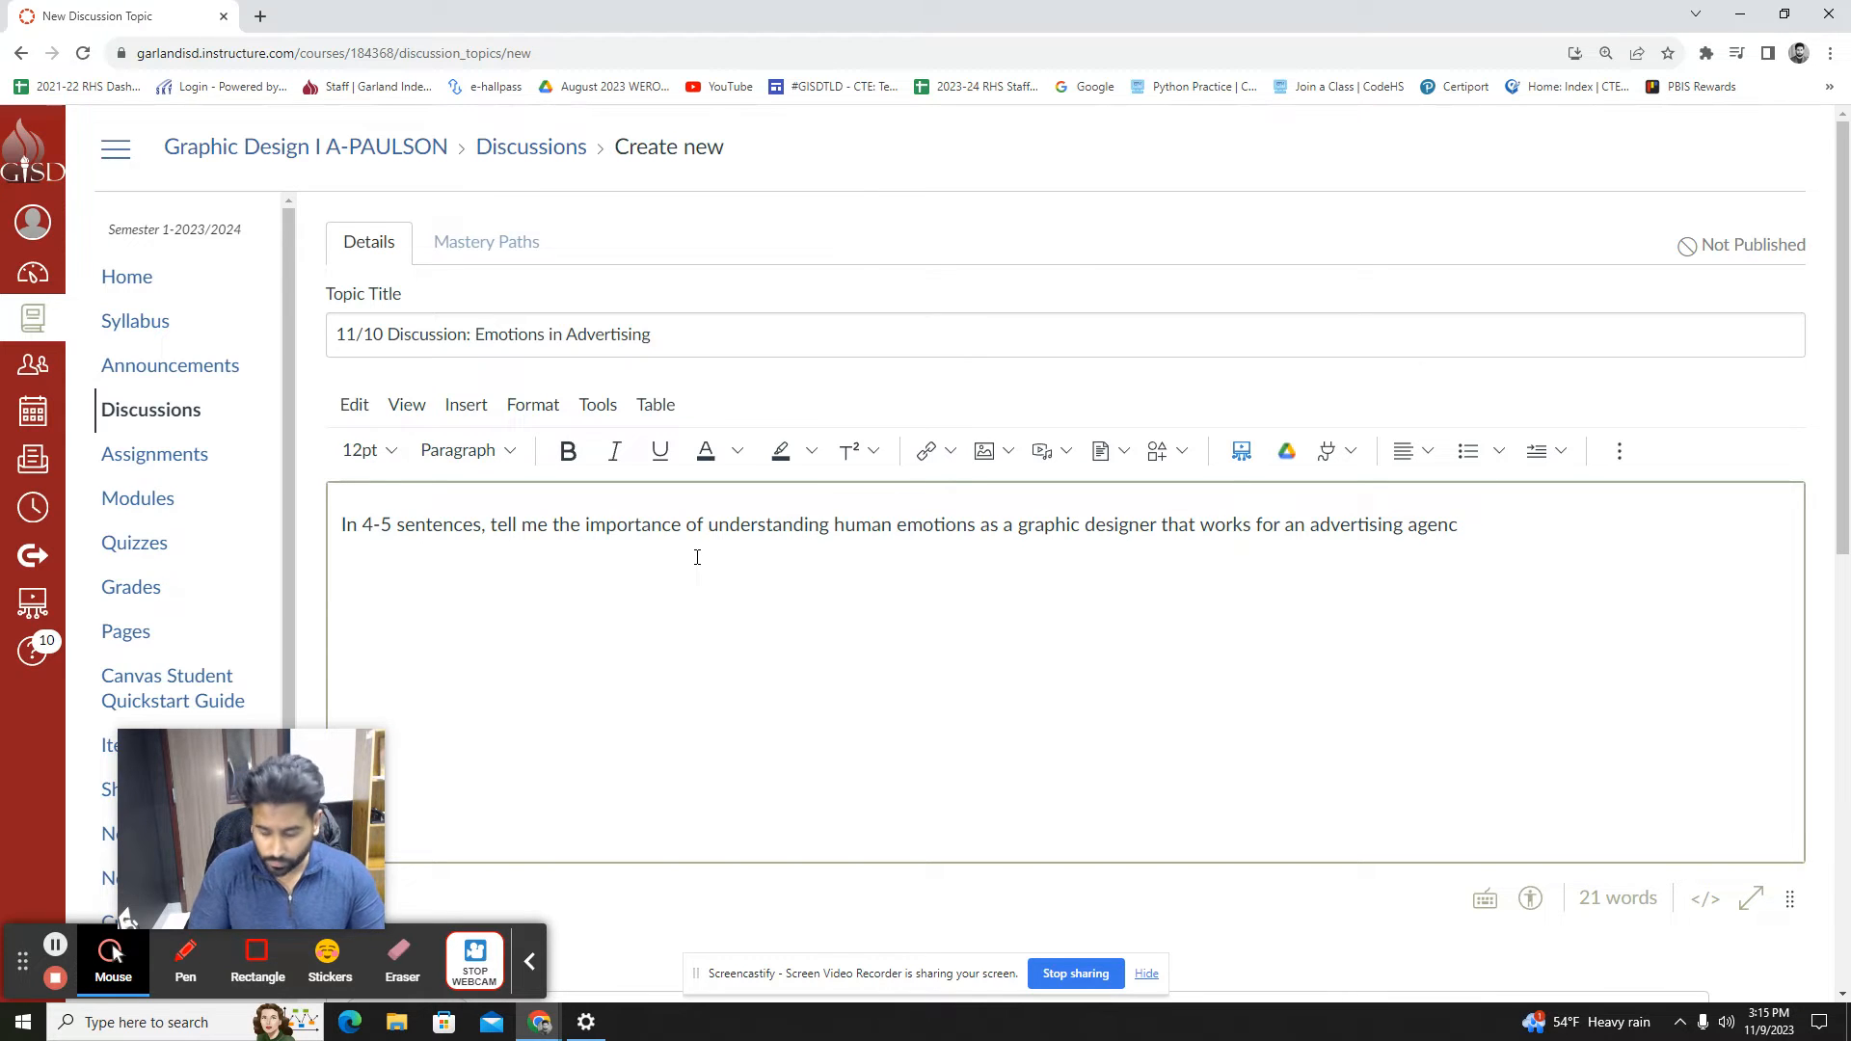
type("yy.")
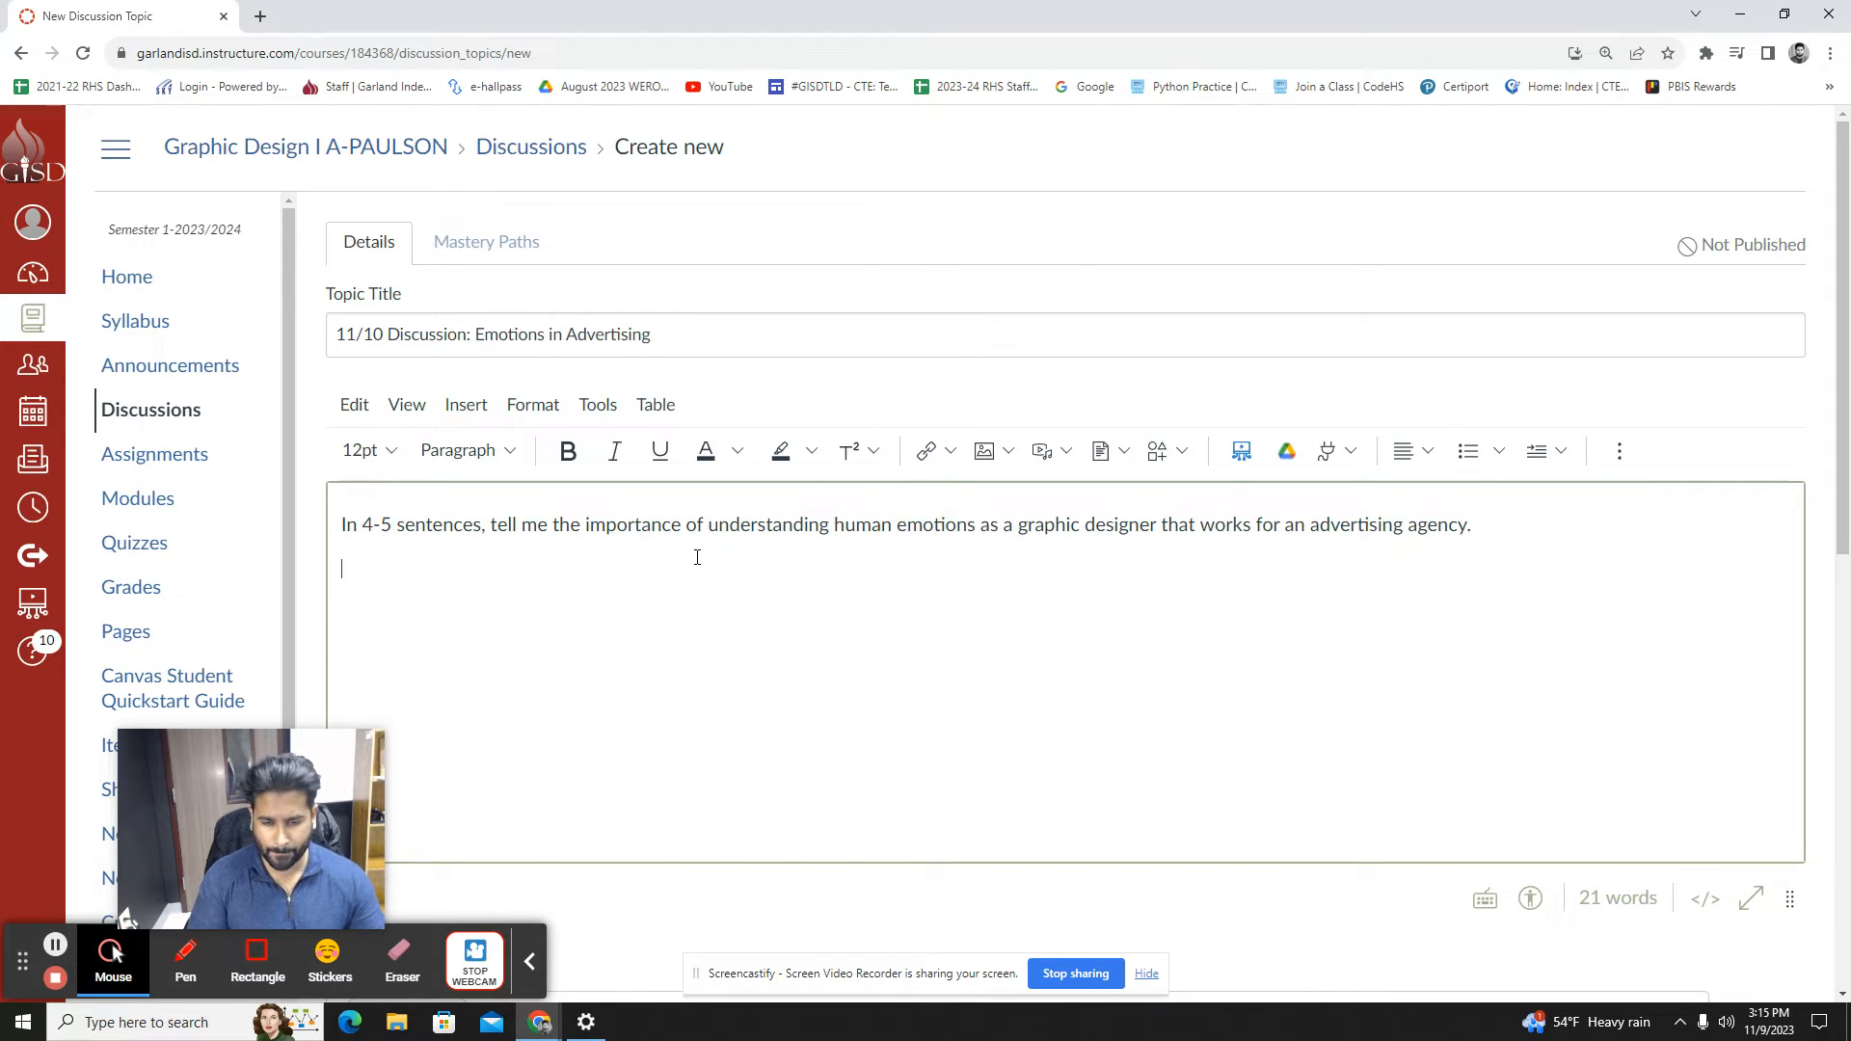
Add a second line to the discussion prompt reading "Make sure to cite any sources that you use."
type("Make su")
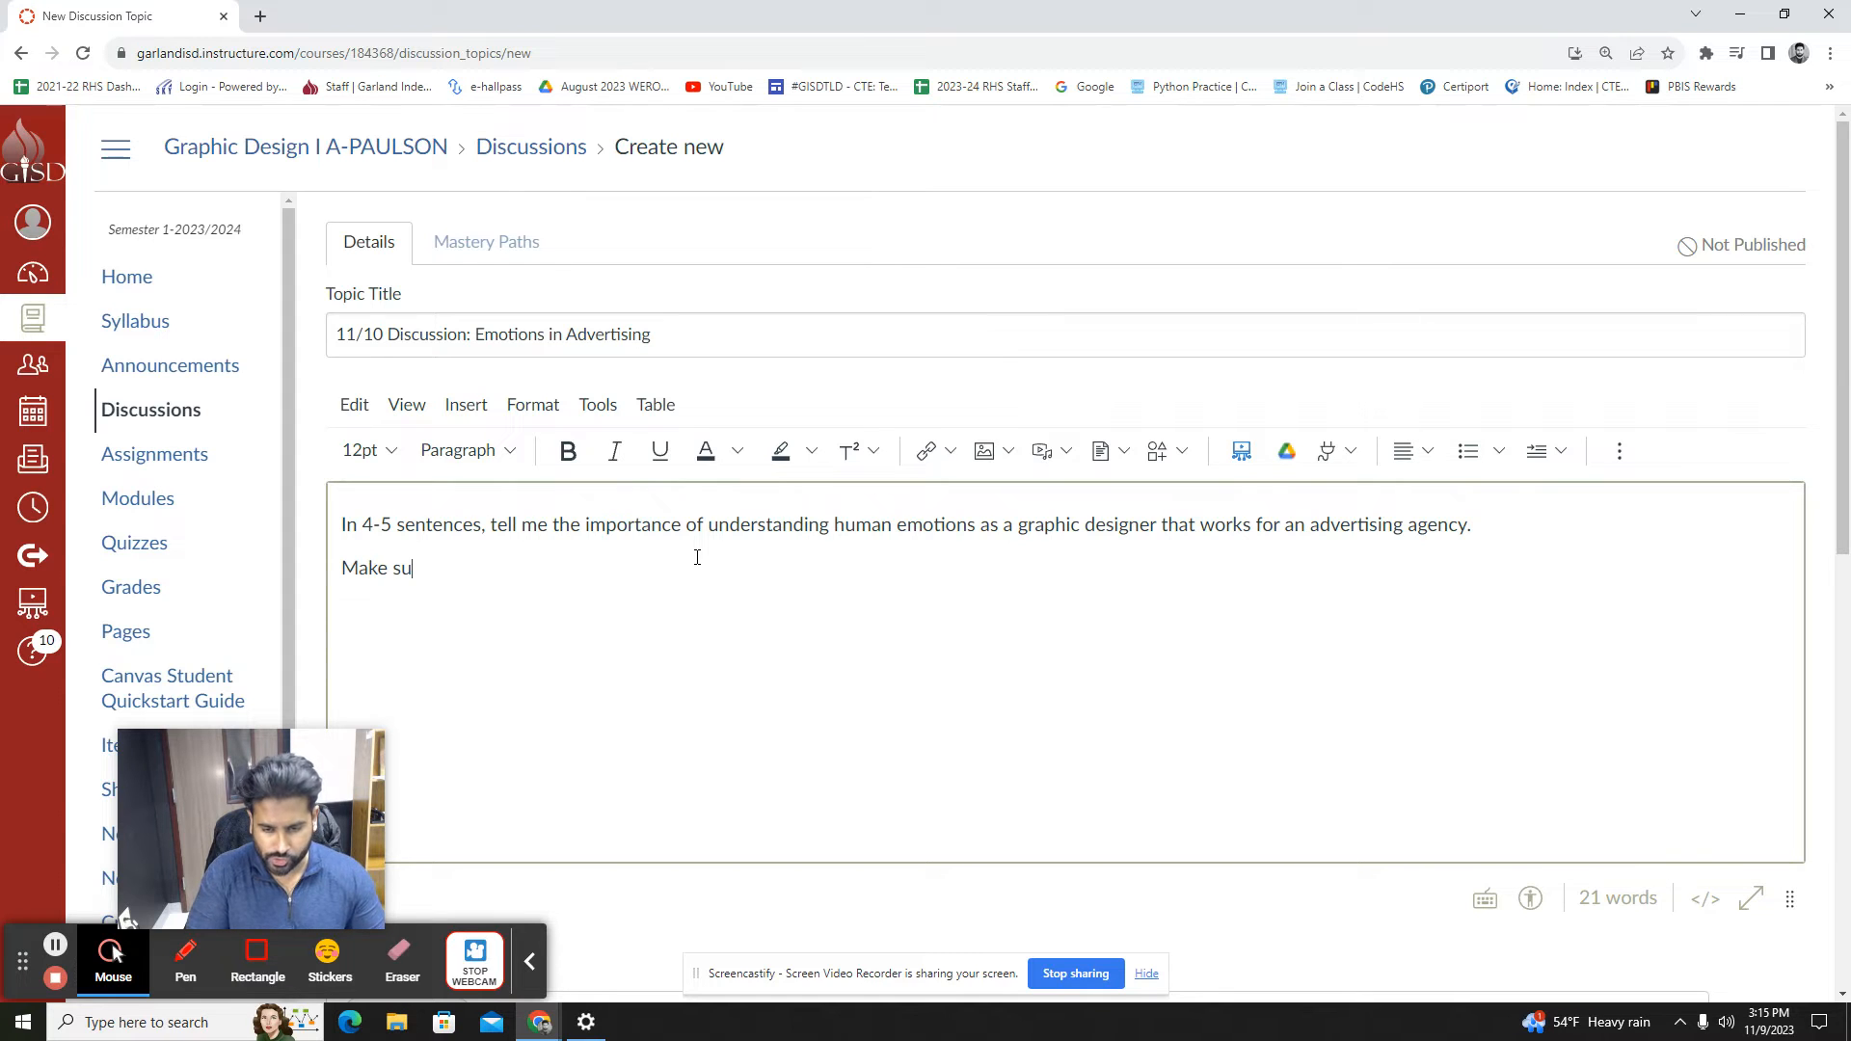
type("re to cit")
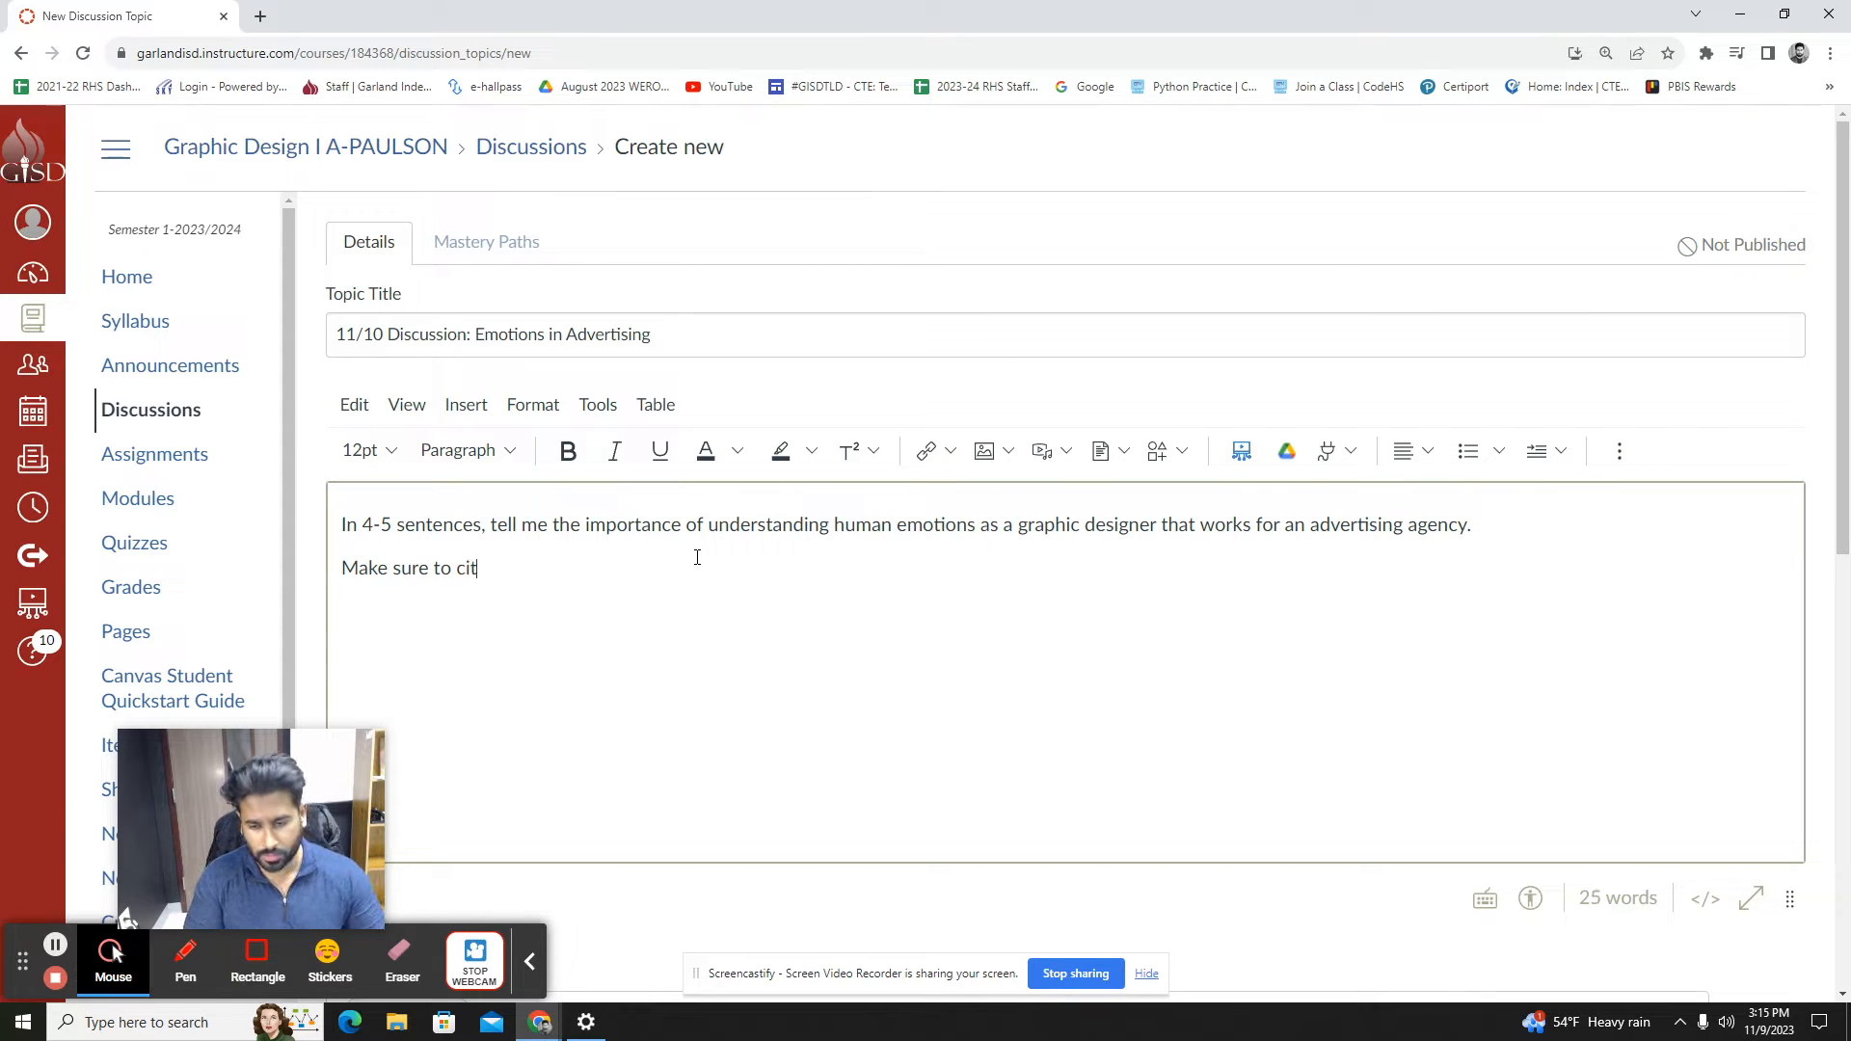
type("e any sour")
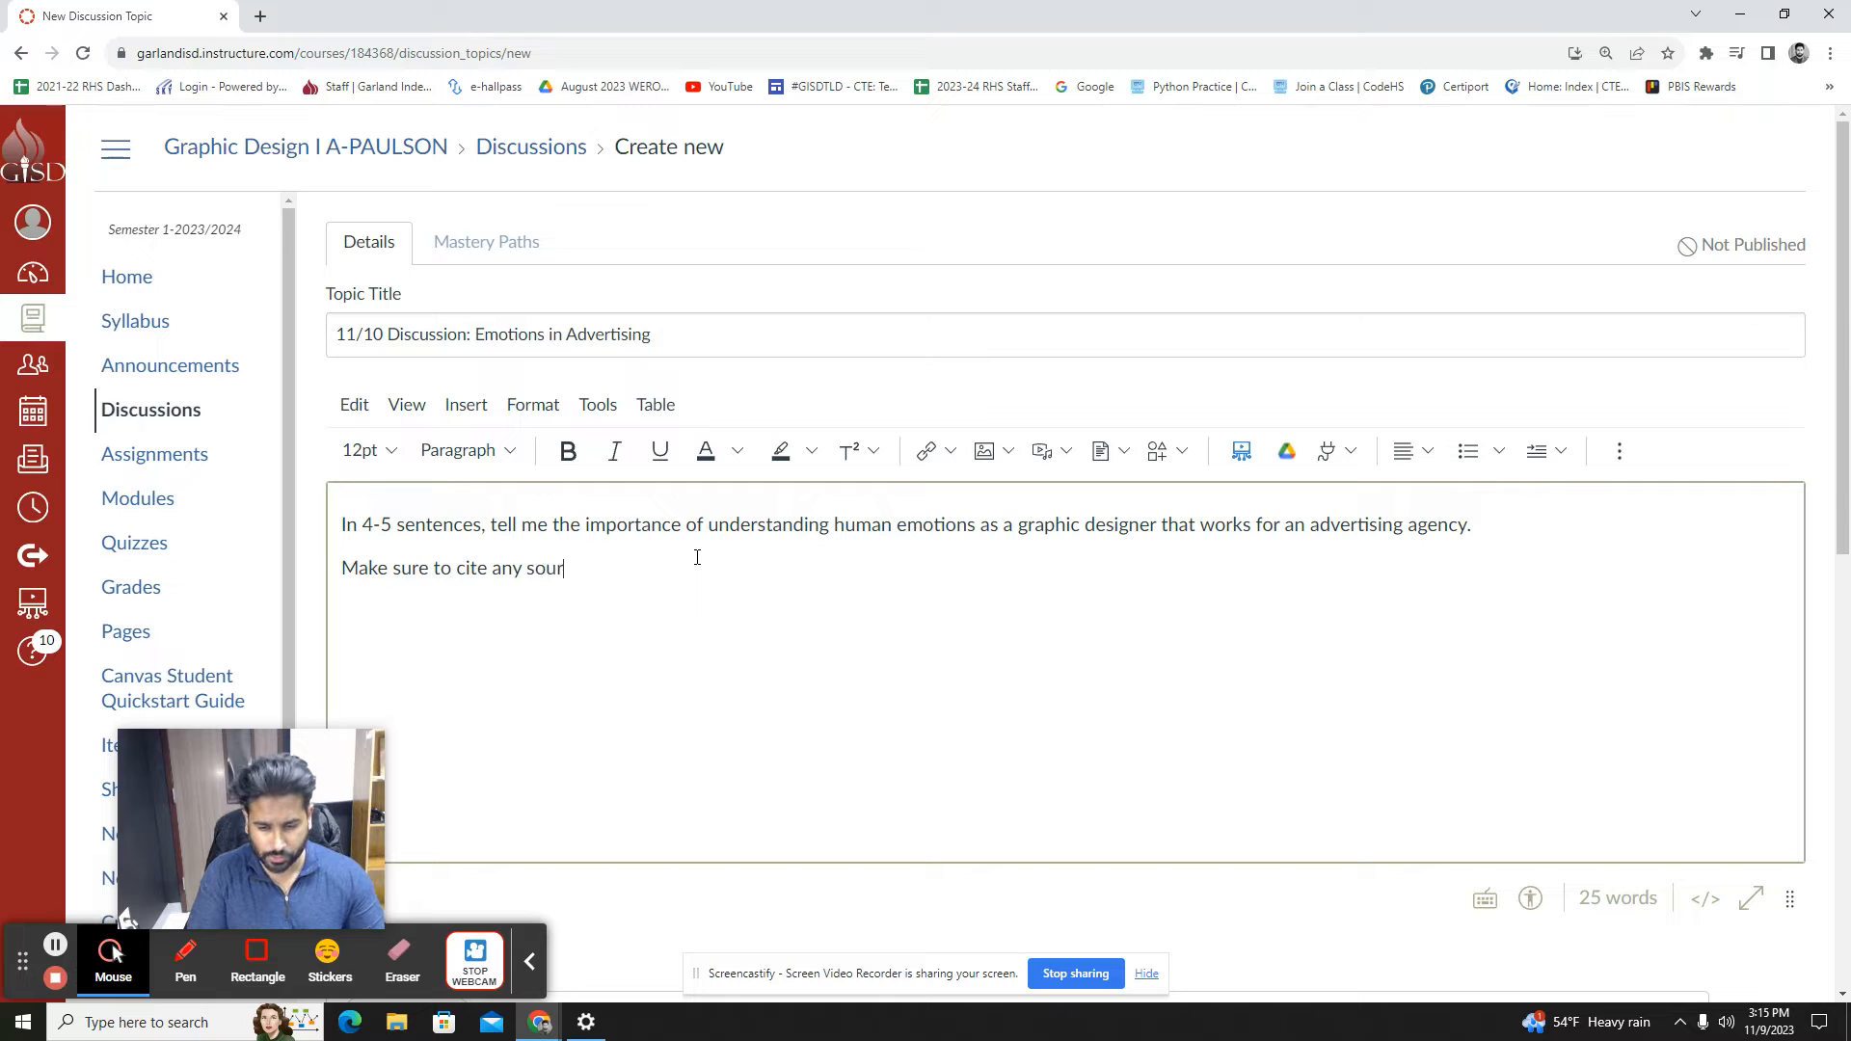
type("ces that you use.")
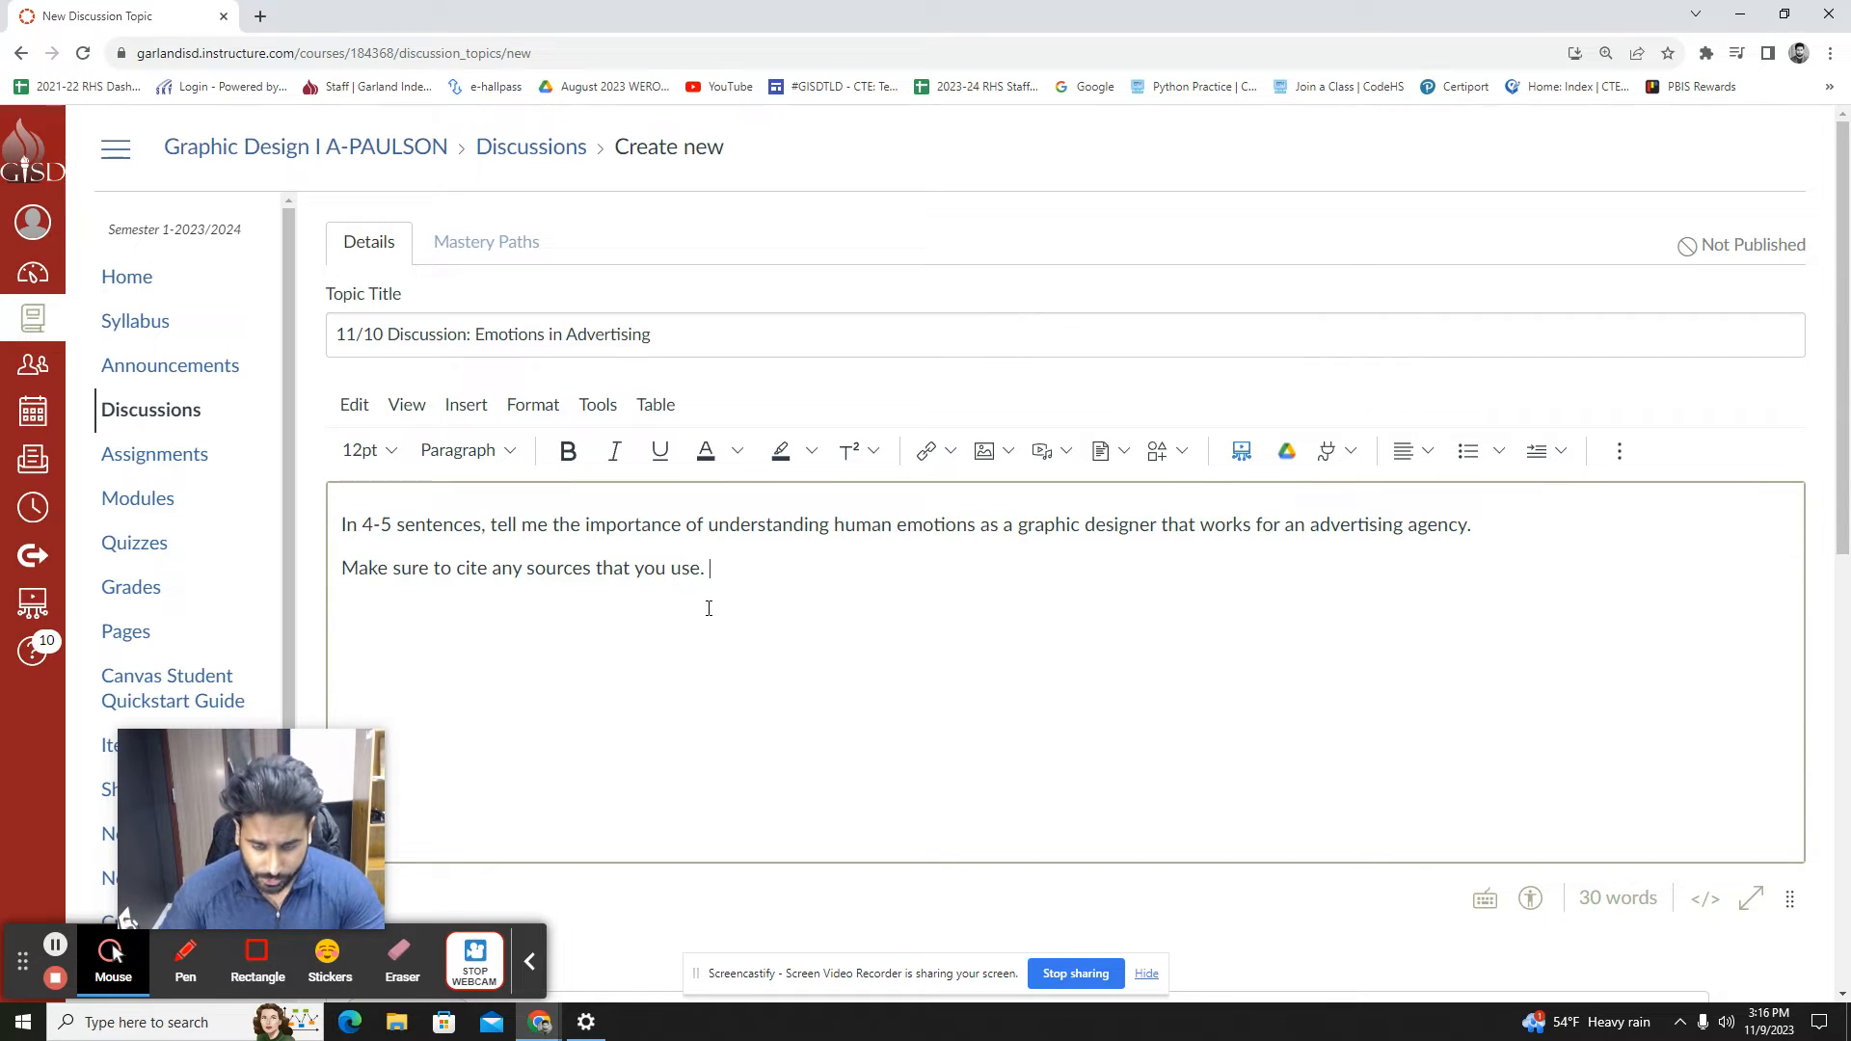
Allow threaded replies in the discussion and require users to post before seeing replies
scroll(1224, 858, "down", 3)
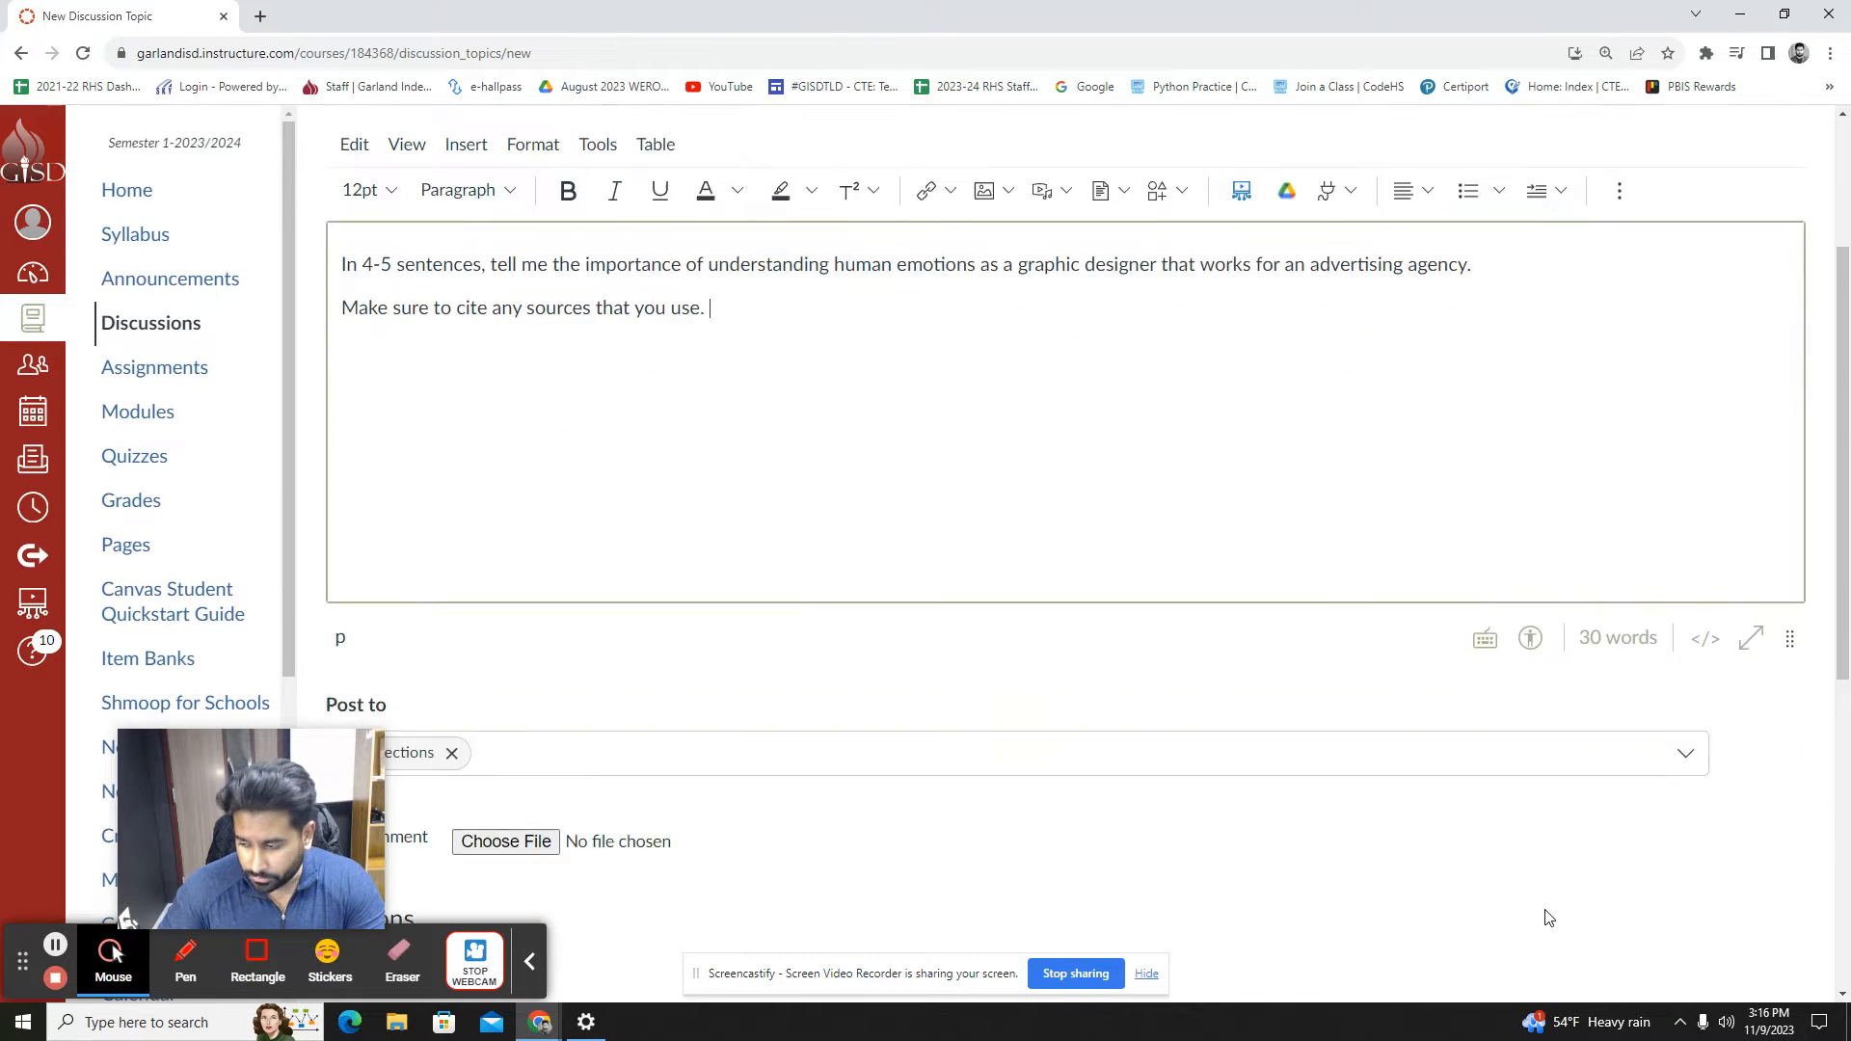
scroll(475, 648, "down", 3)
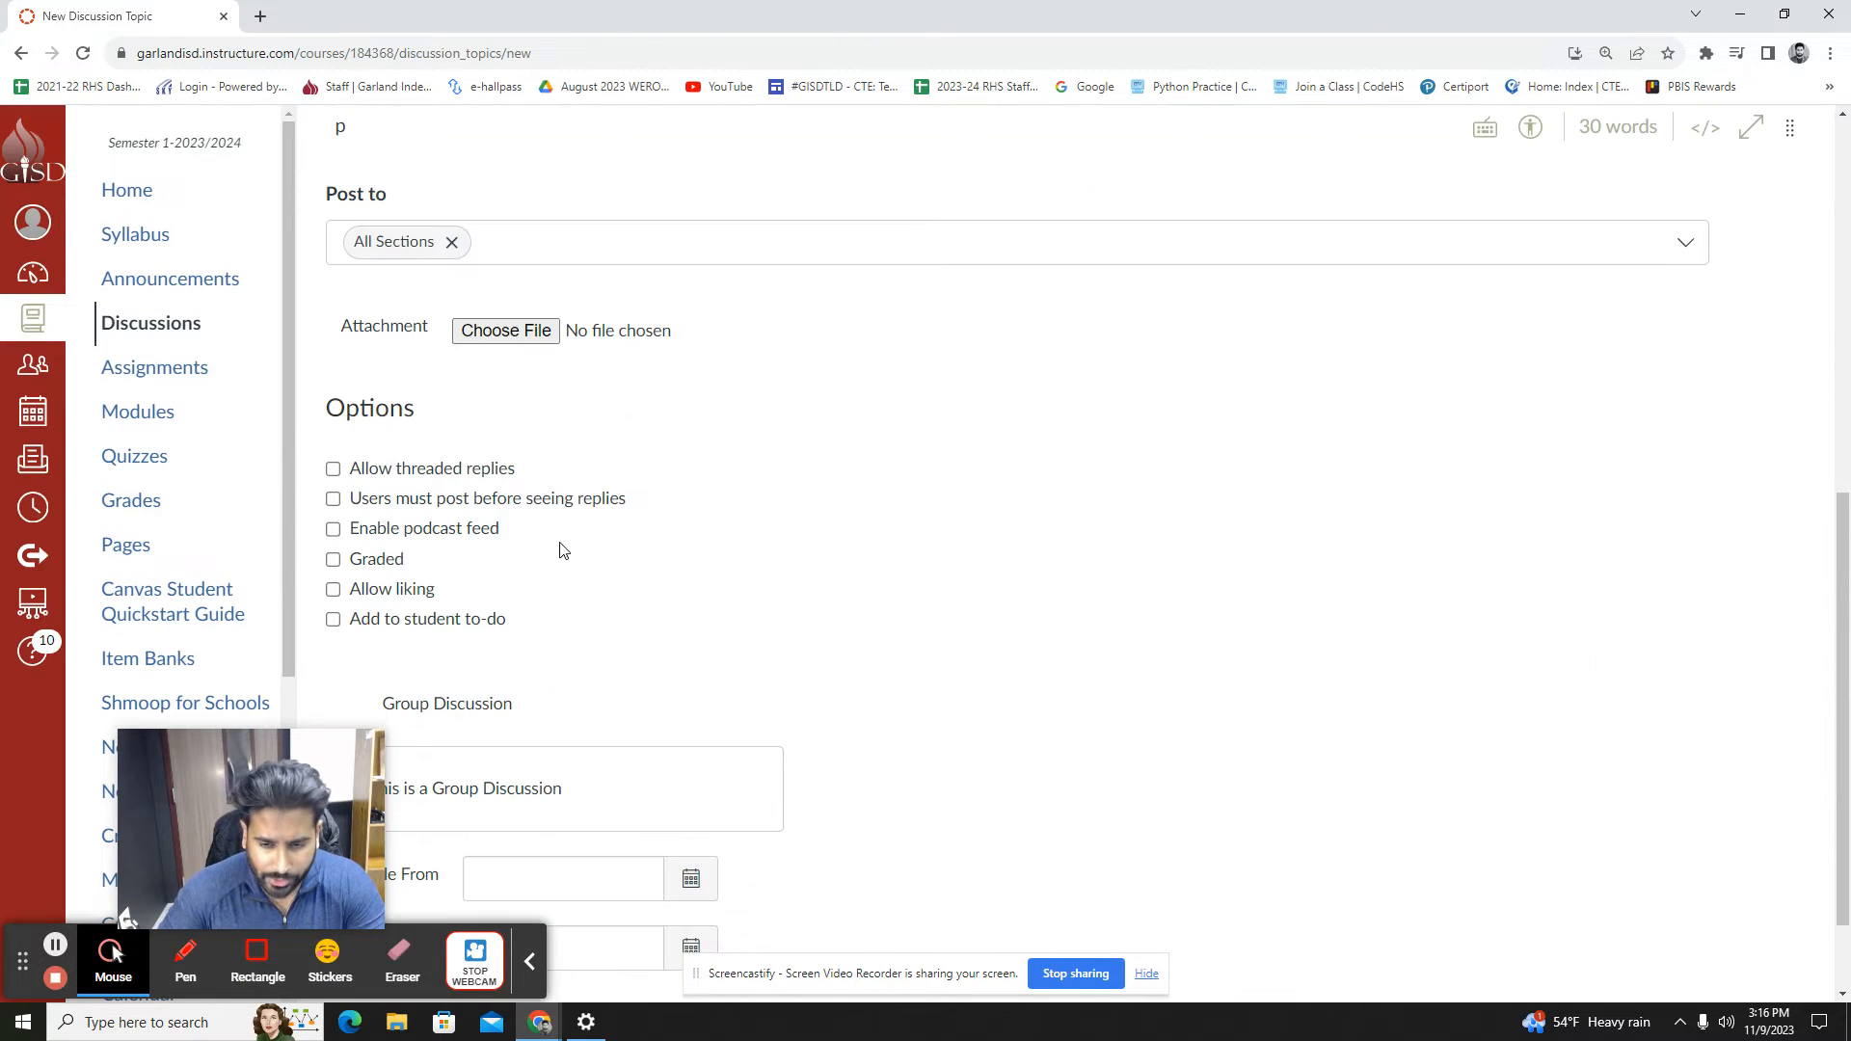
left_click(333, 470)
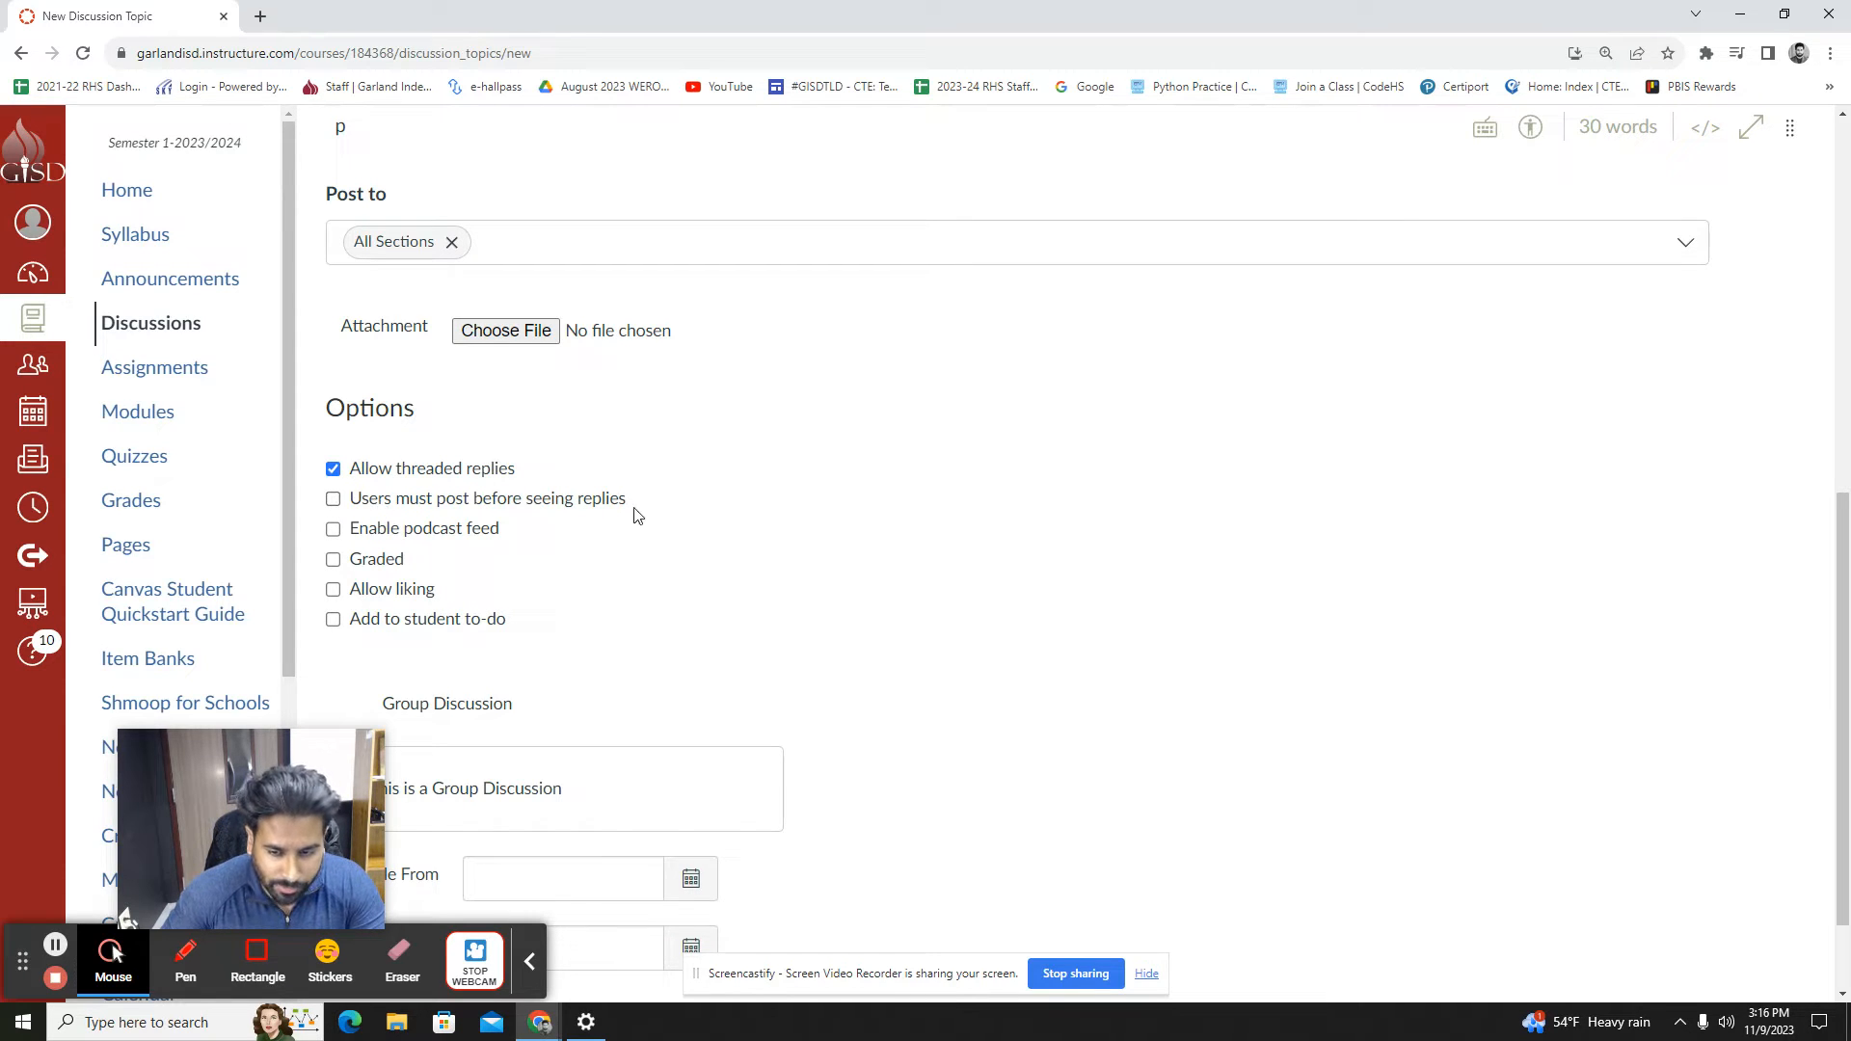
left_click(332, 501)
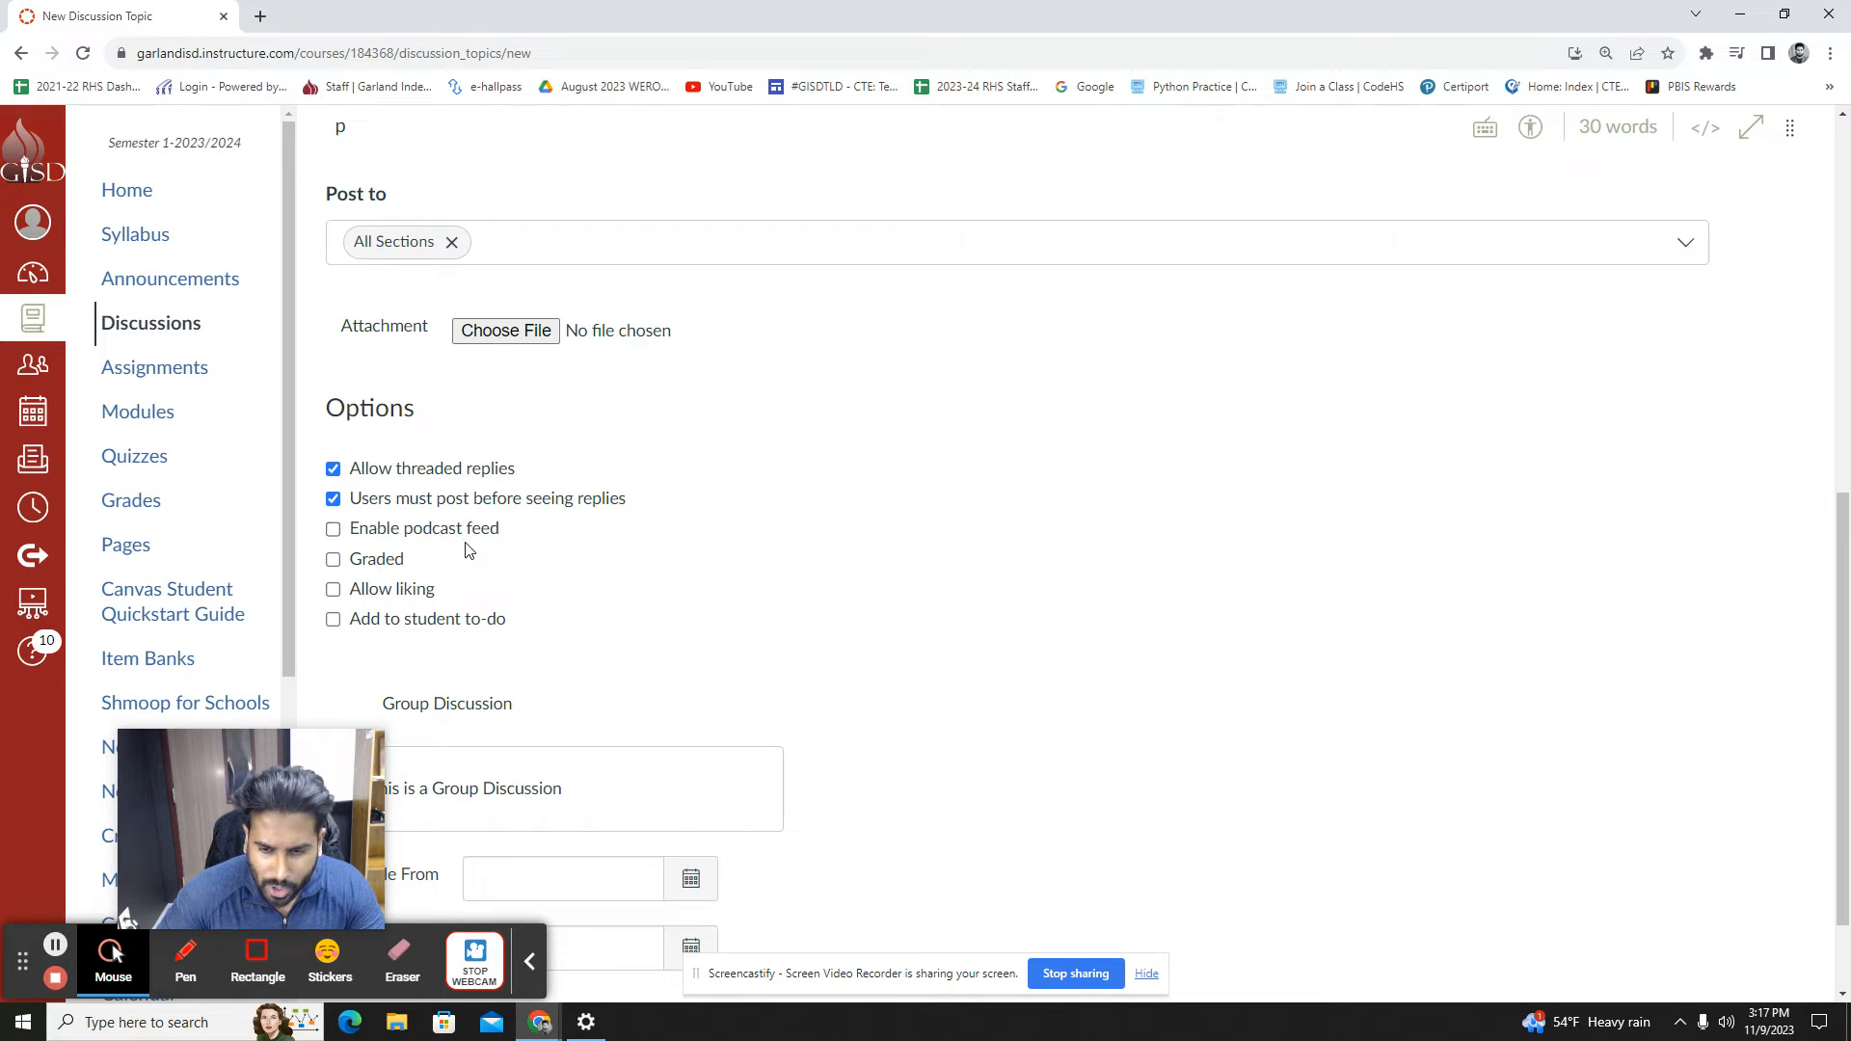
Make the discussion graded with 100 points possible and allow liking
left_click(358, 561)
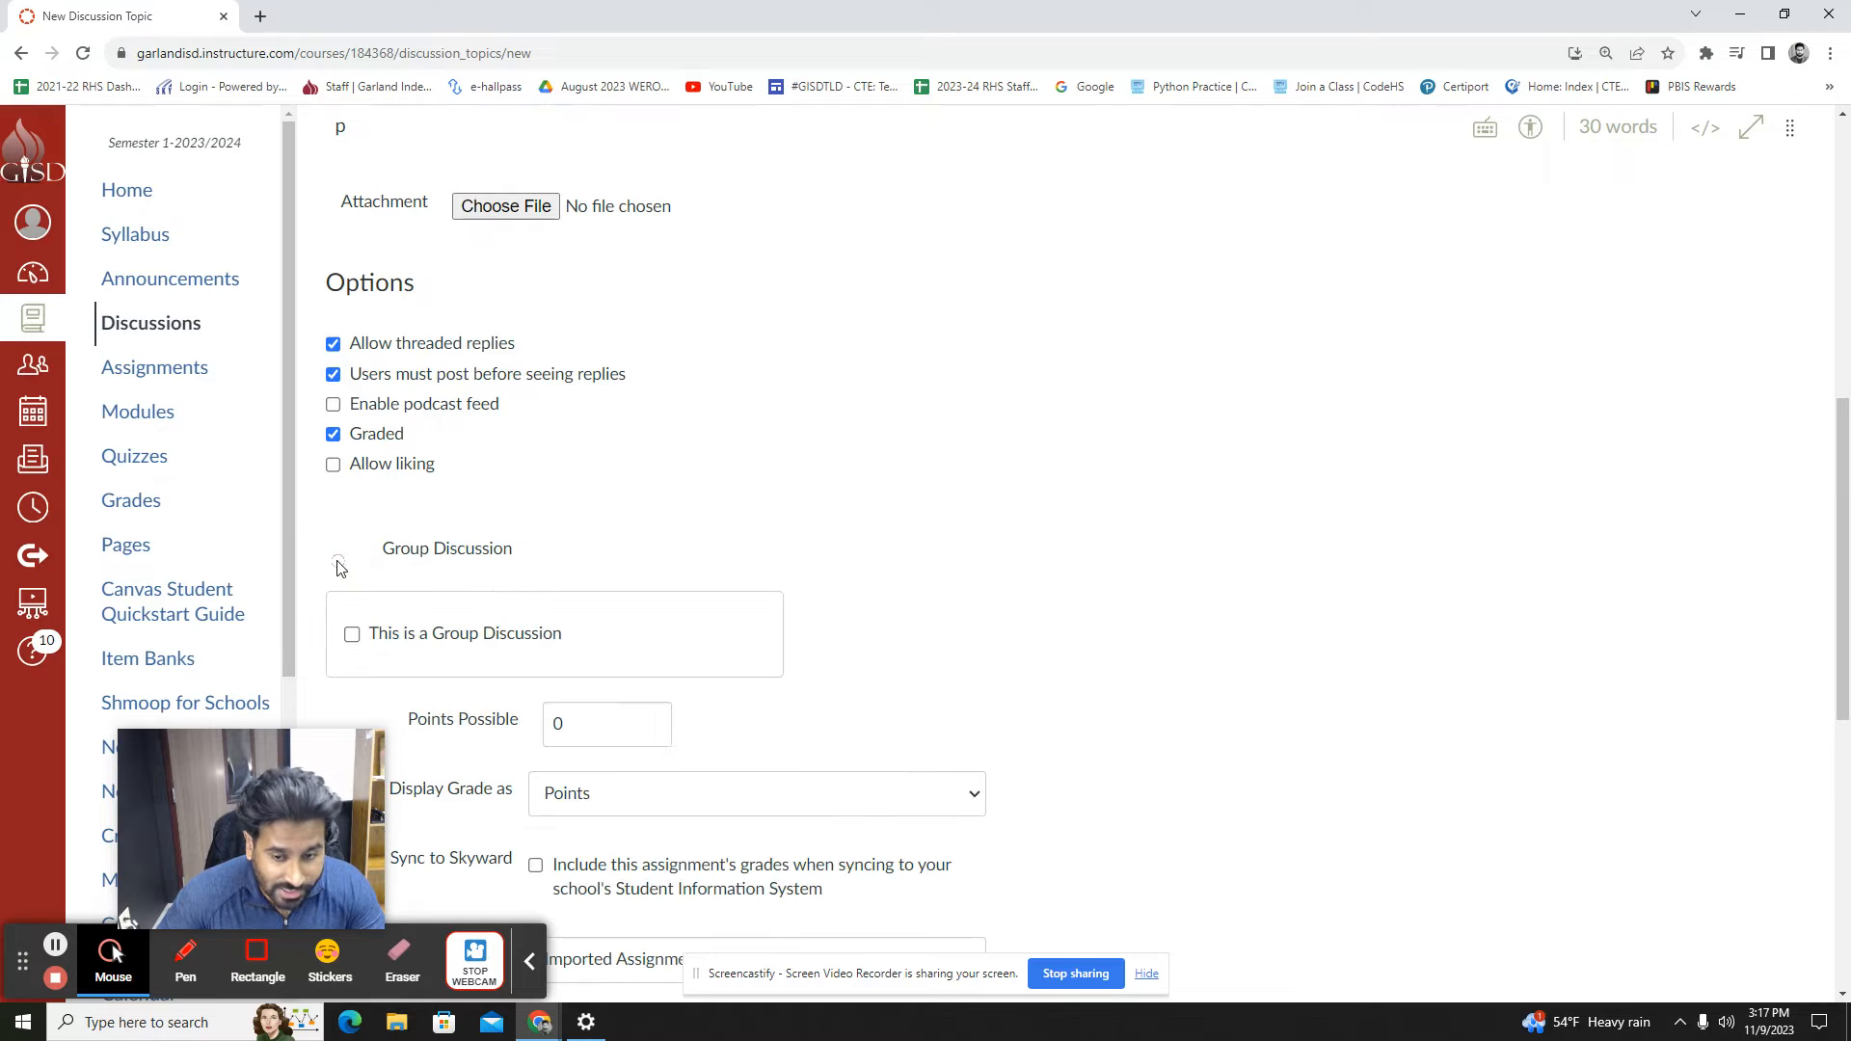
left_click(530, 725)
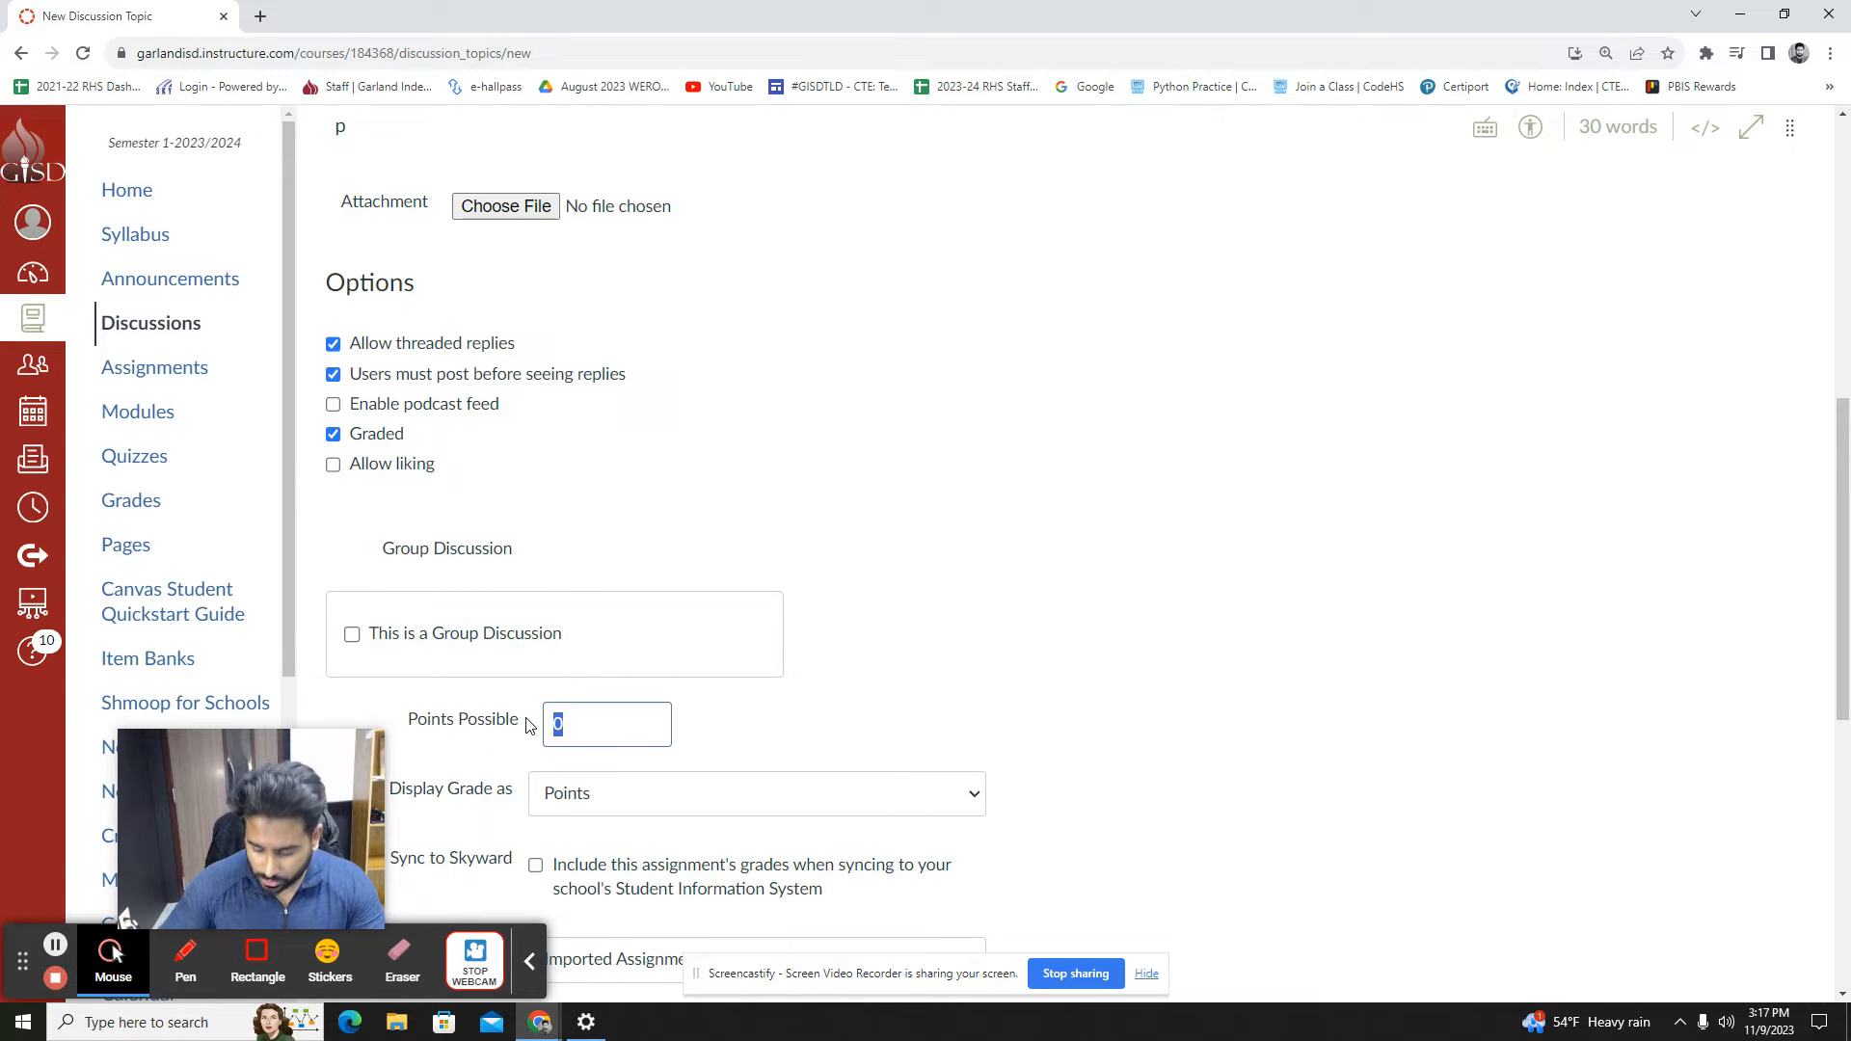
type("100")
left_click(333, 464)
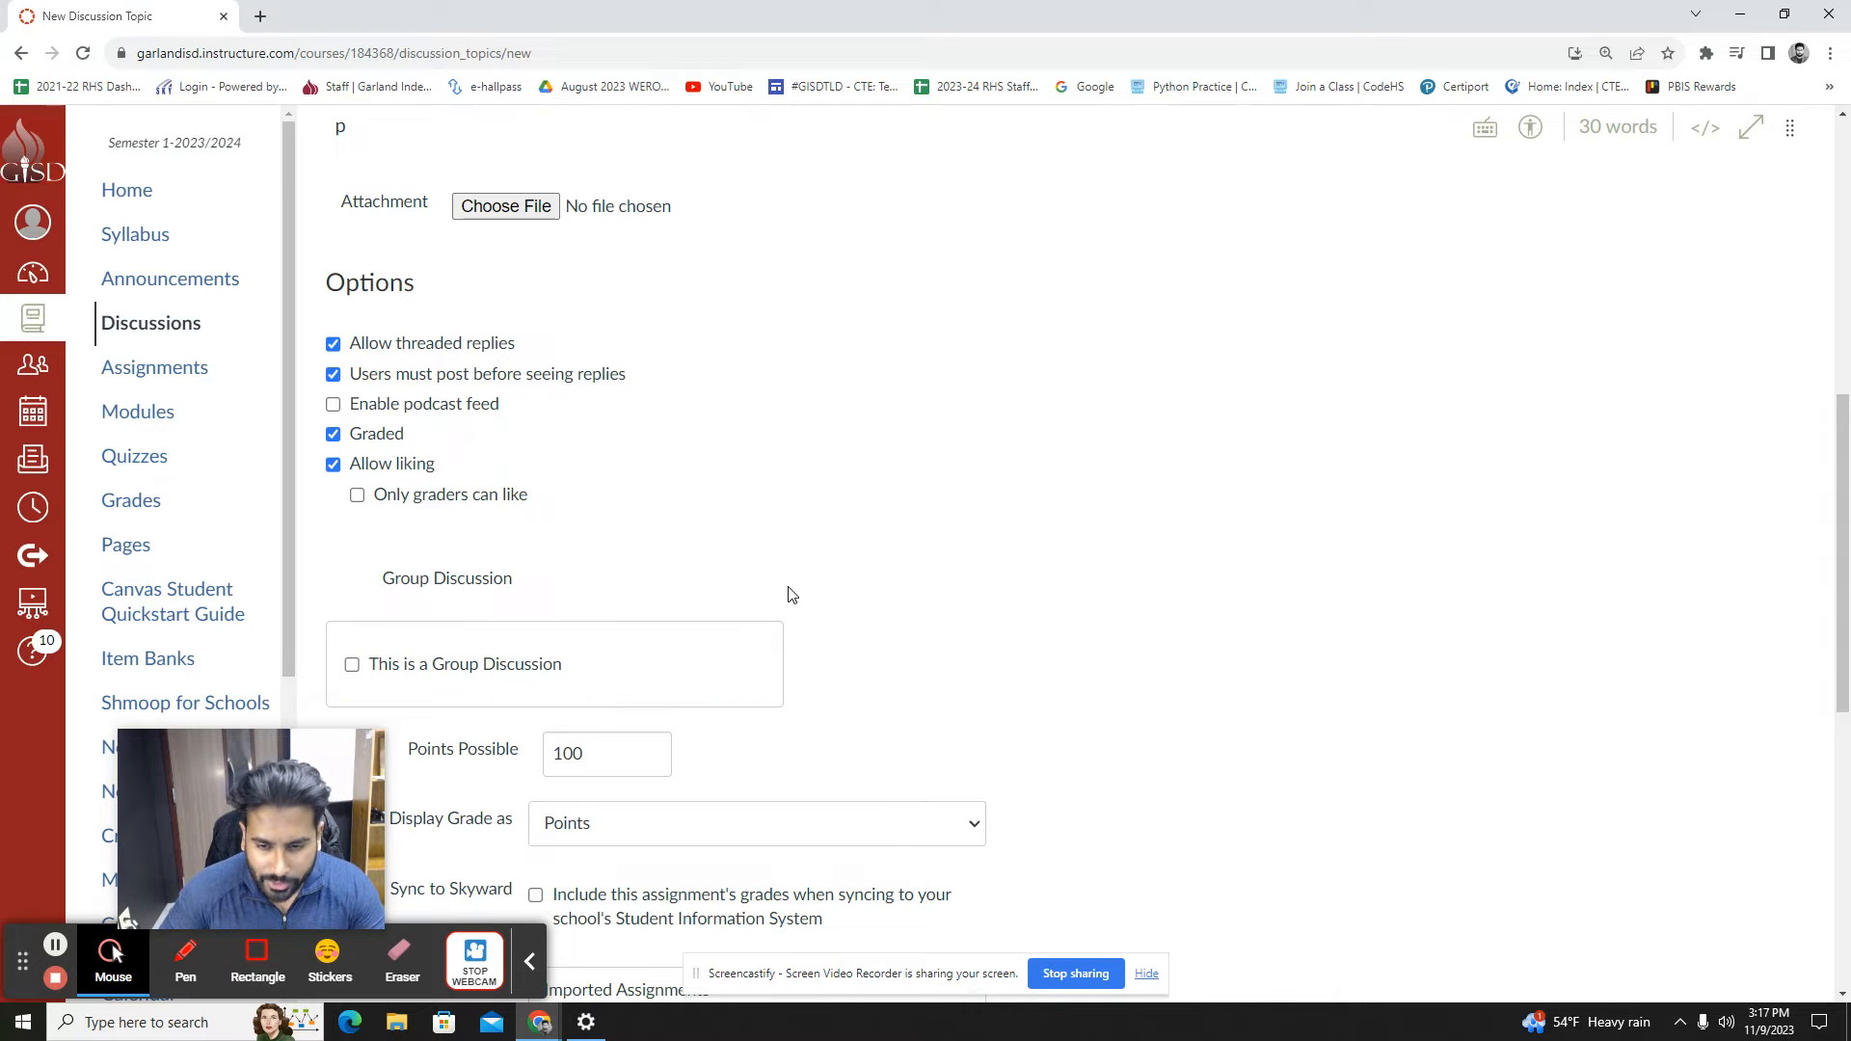
Assign the graded discussion to the MAJ assignment group
scroll(785, 592, "down", 4)
scroll(756, 604, "down", 2)
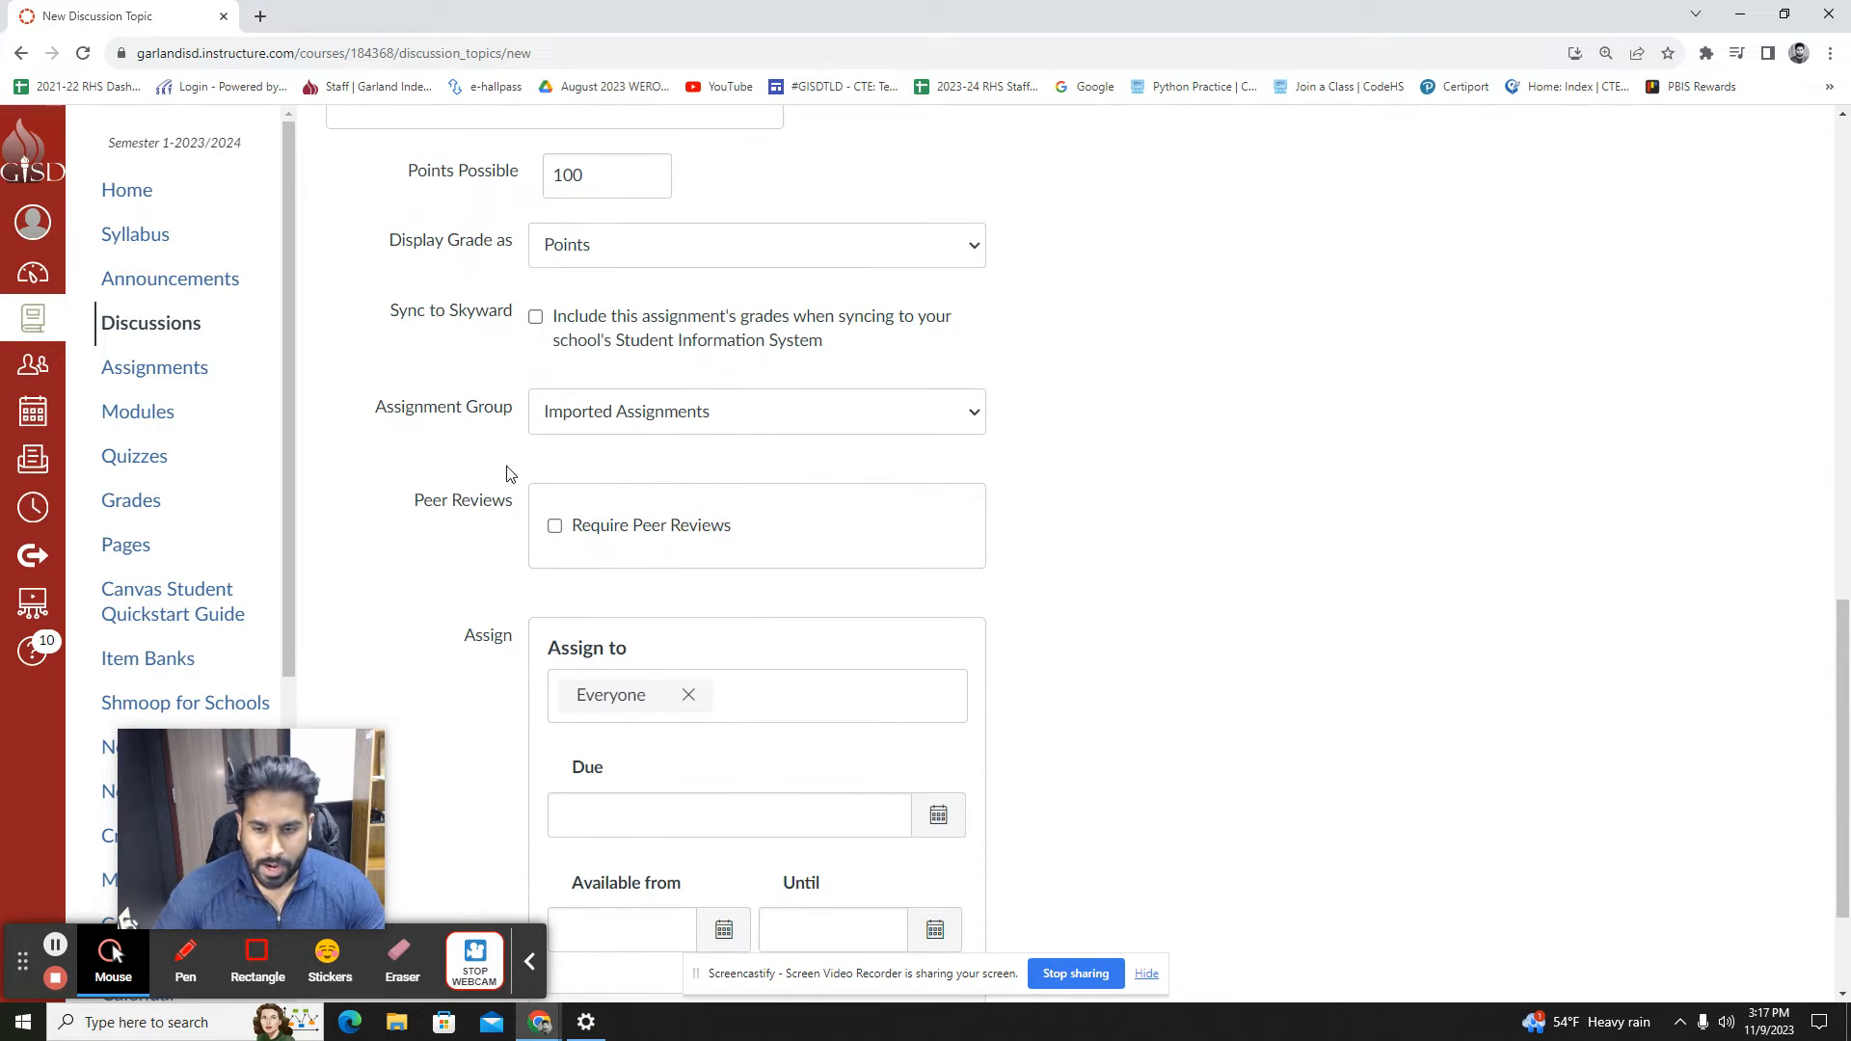
left_click(670, 431)
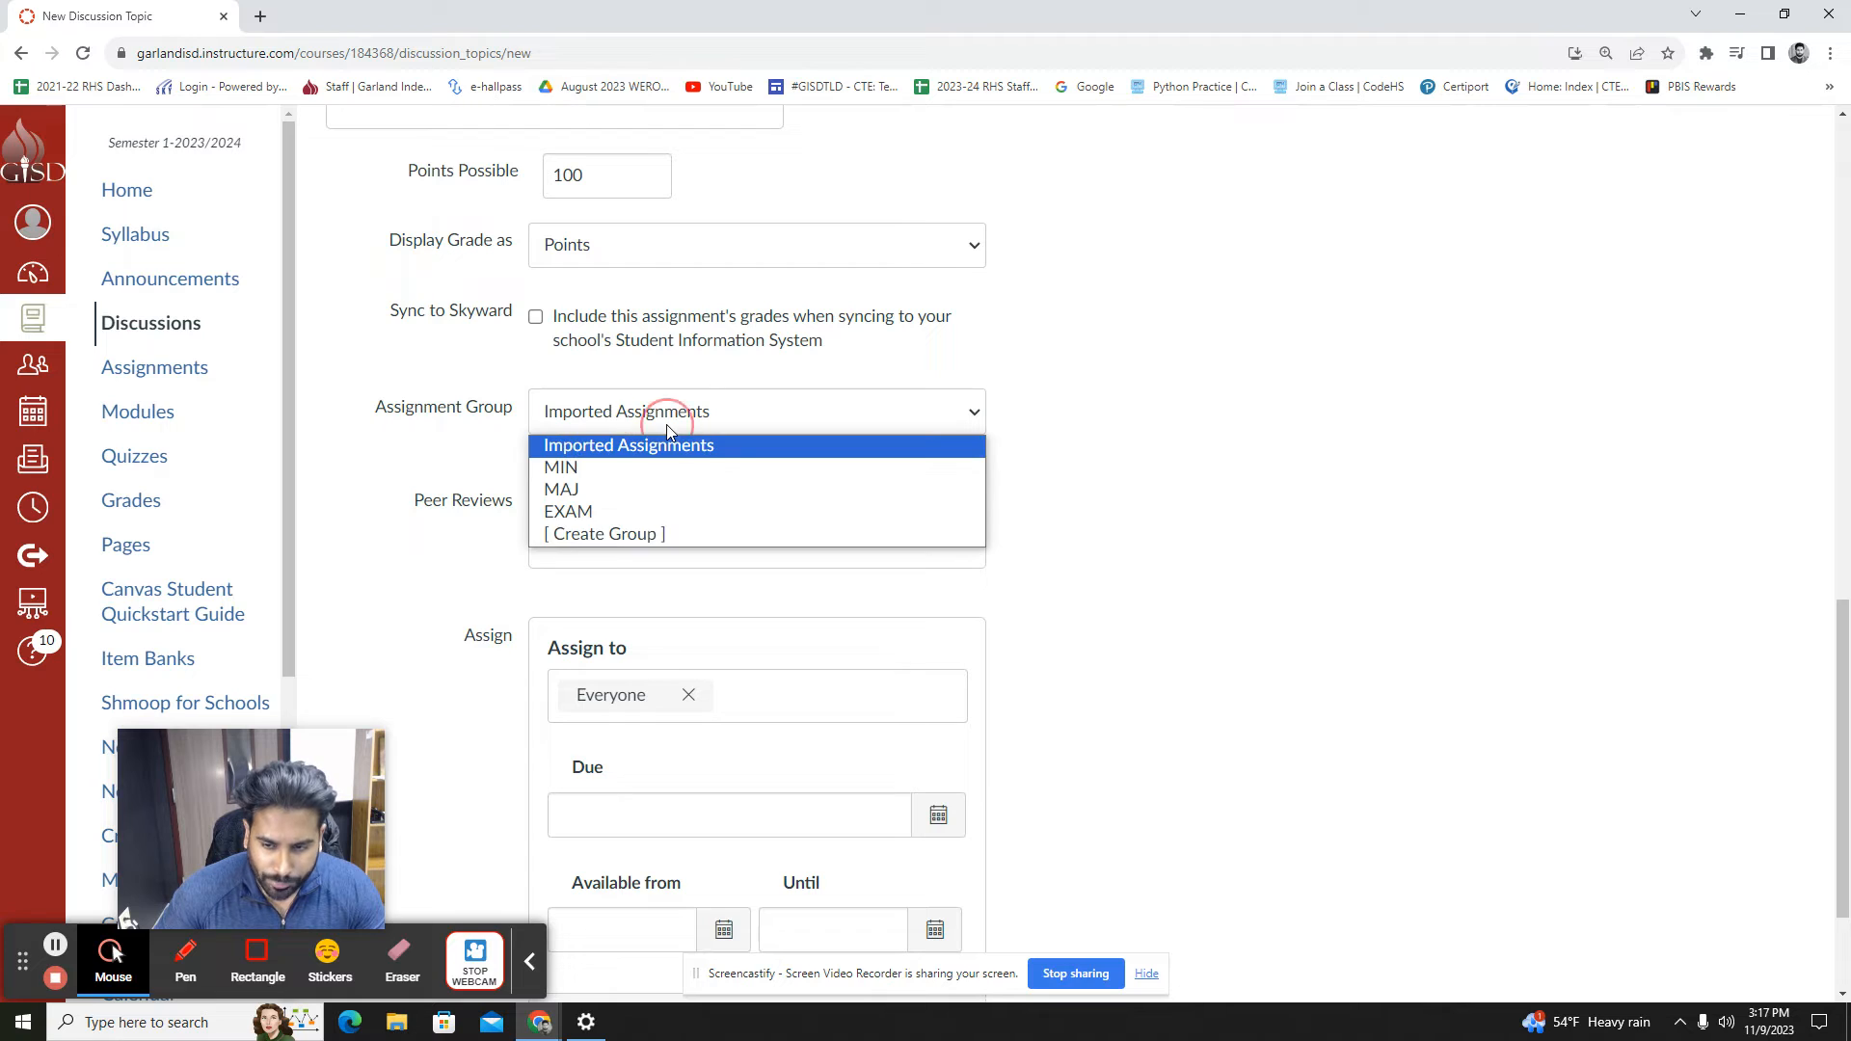
left_click(603, 493)
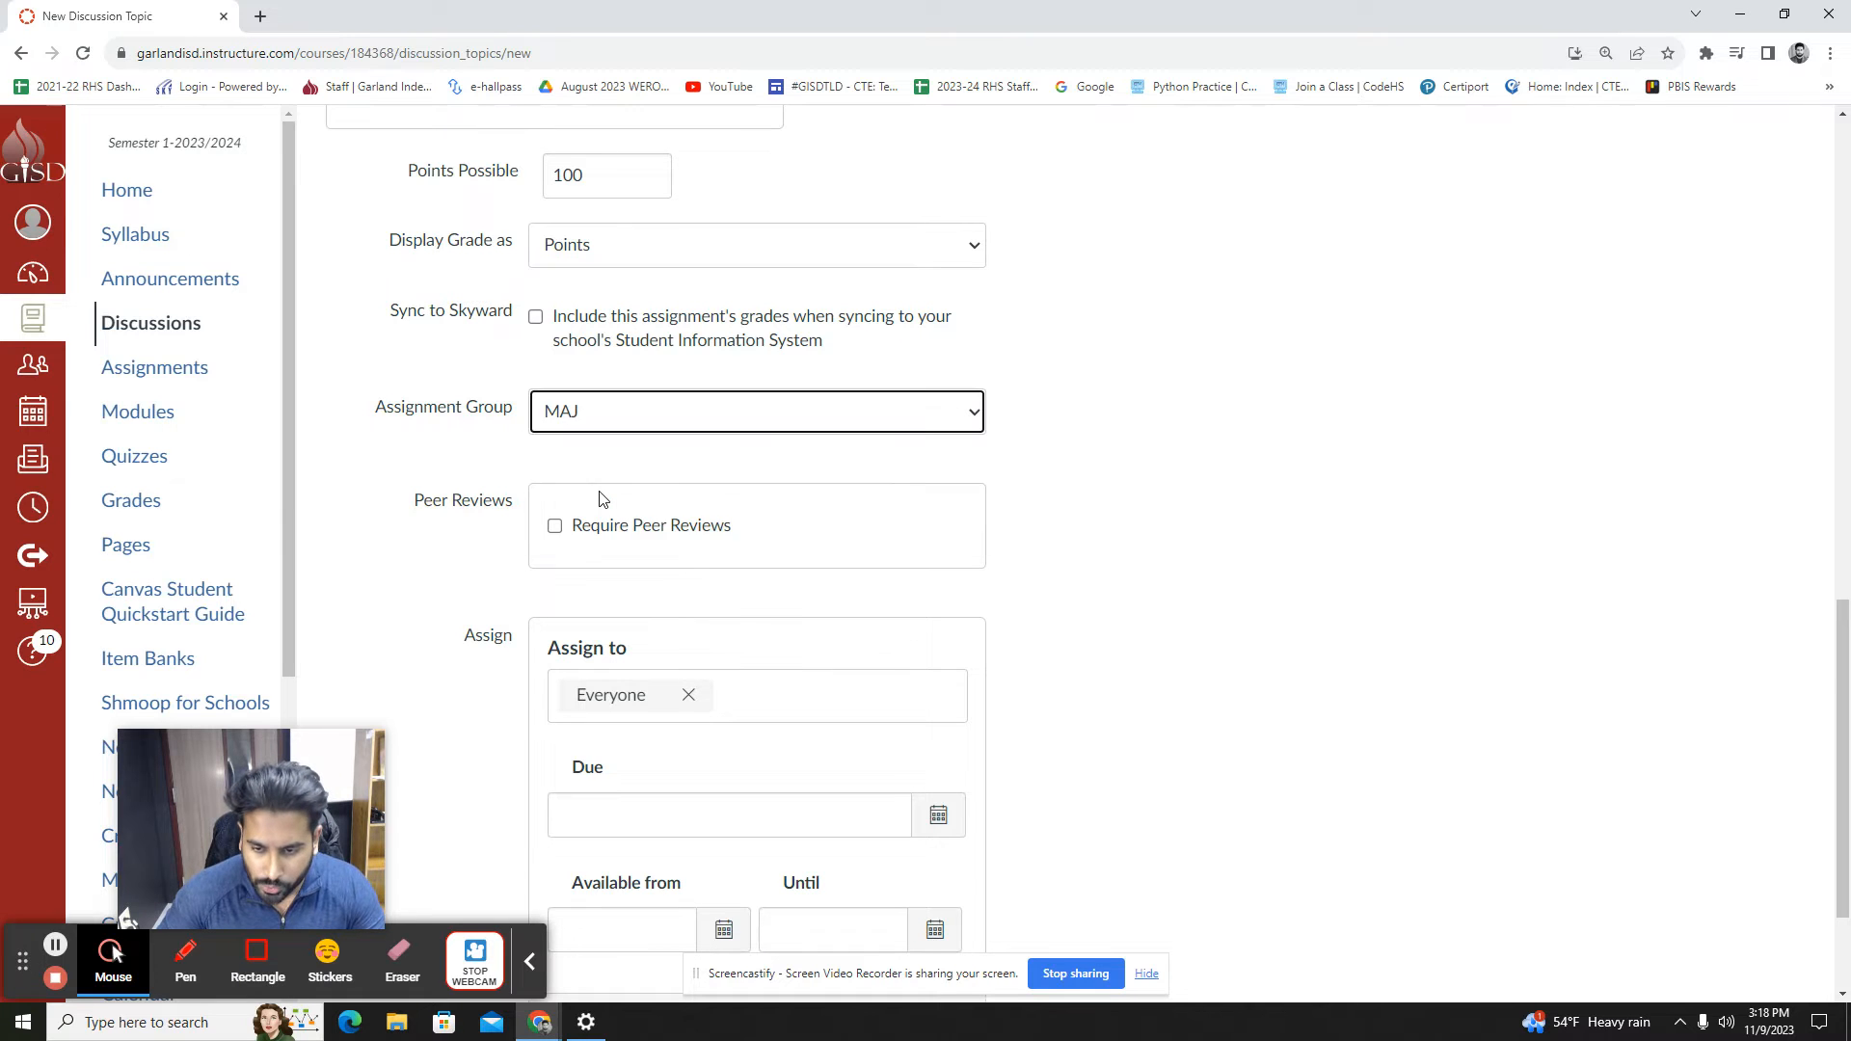
scroll(1024, 649, "down", 2)
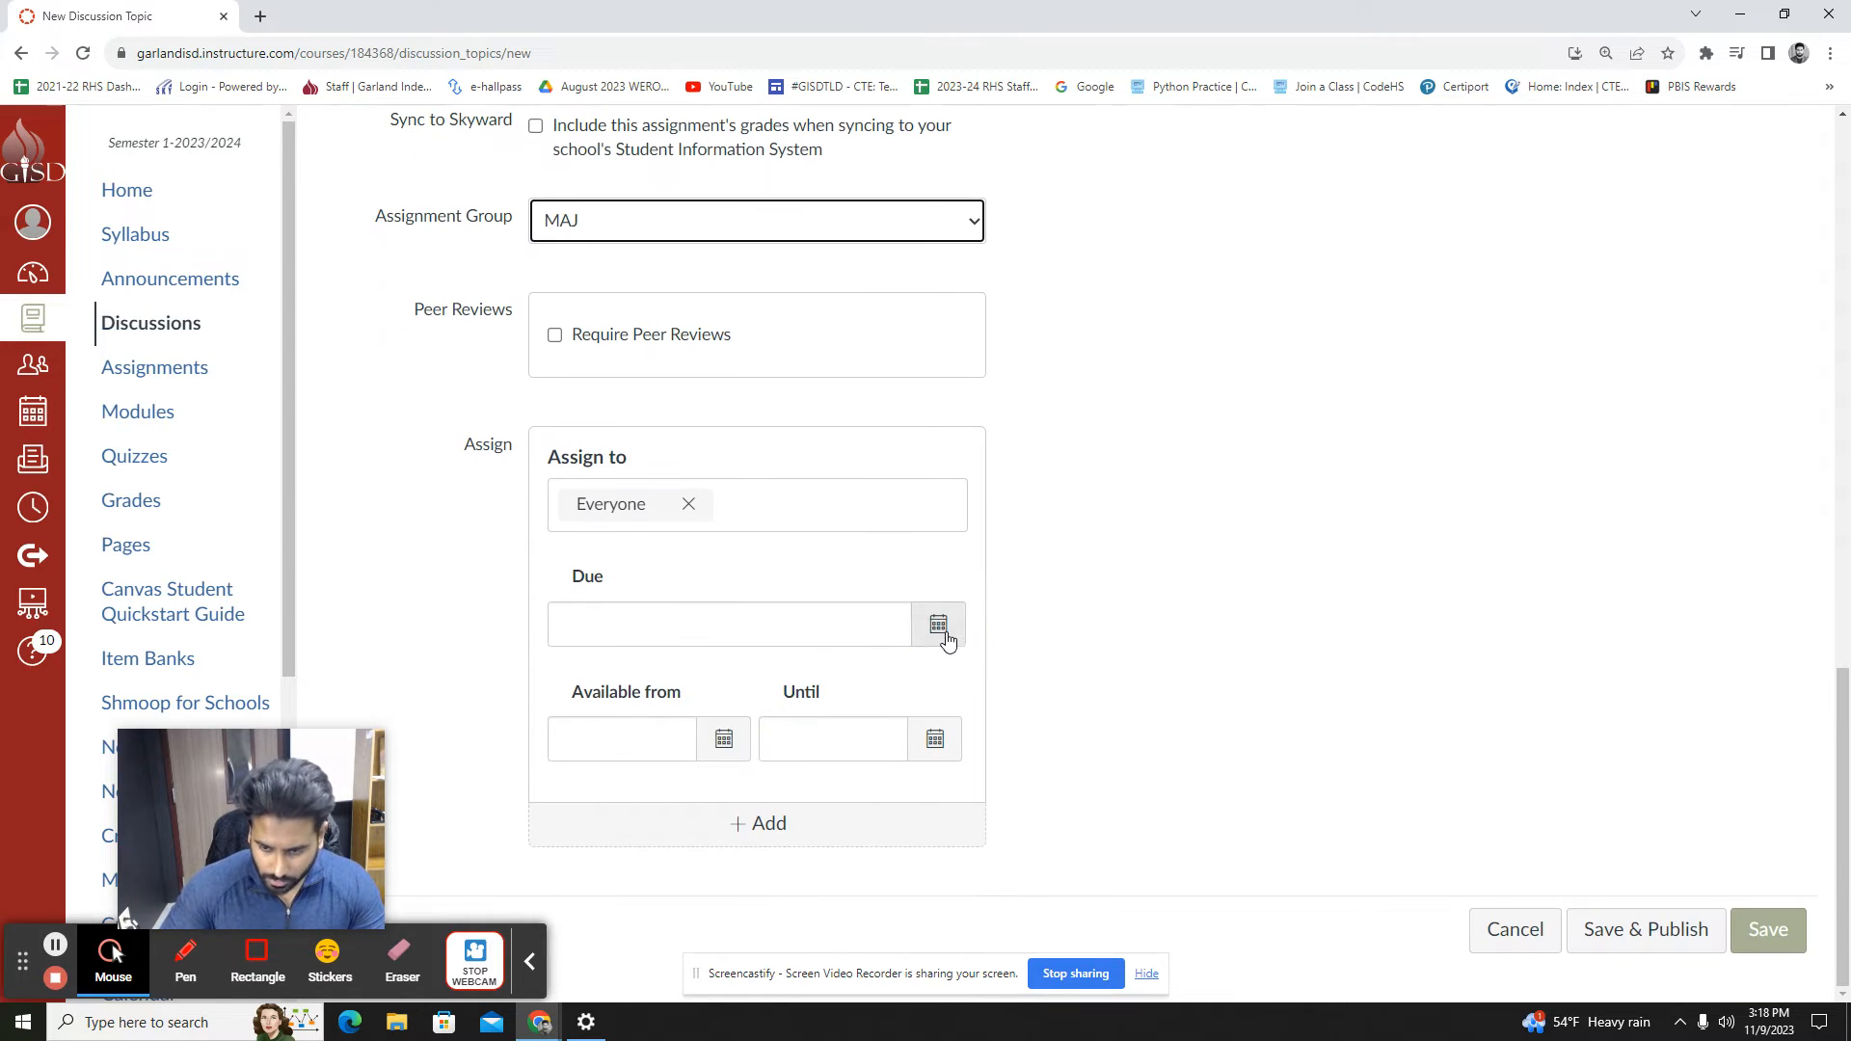
left_click(939, 625)
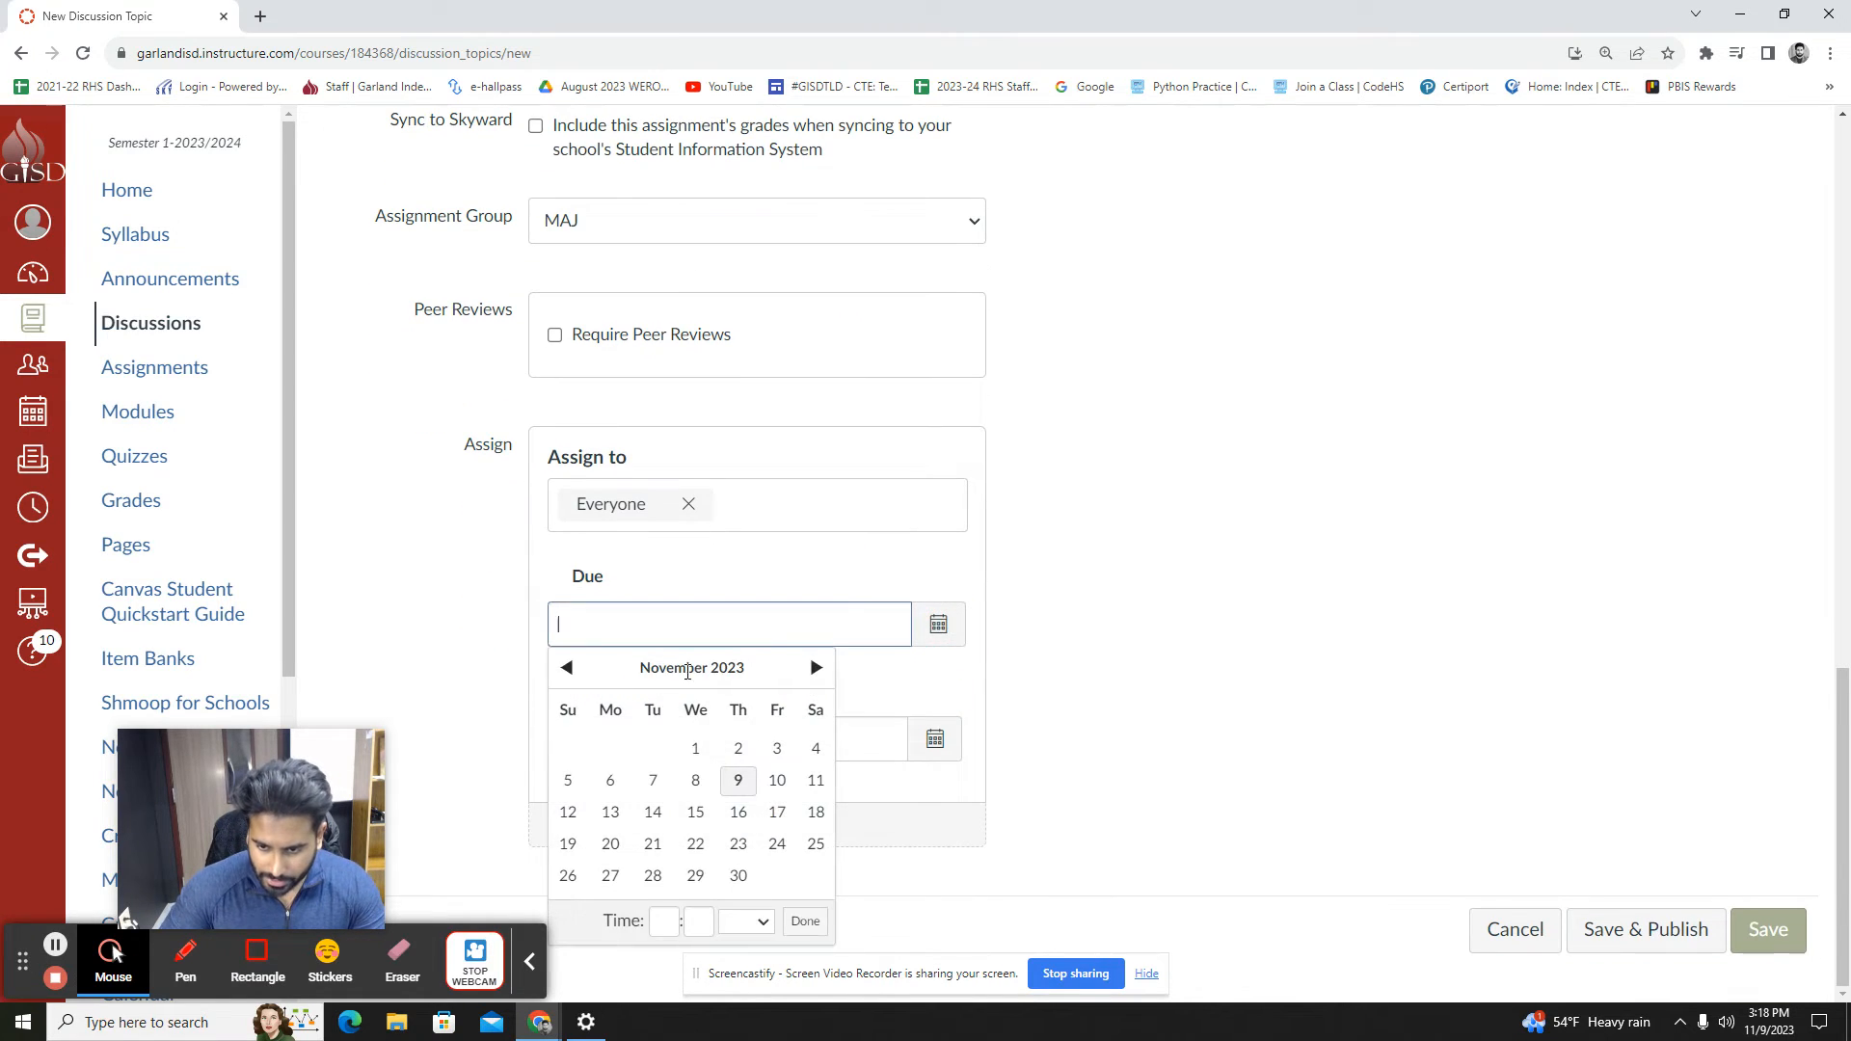
left_click(1135, 620)
Change the discussion's assignment group to MIN
scroll(807, 556, "up", 1)
scroll(807, 556, "up", 2)
left_click(721, 519)
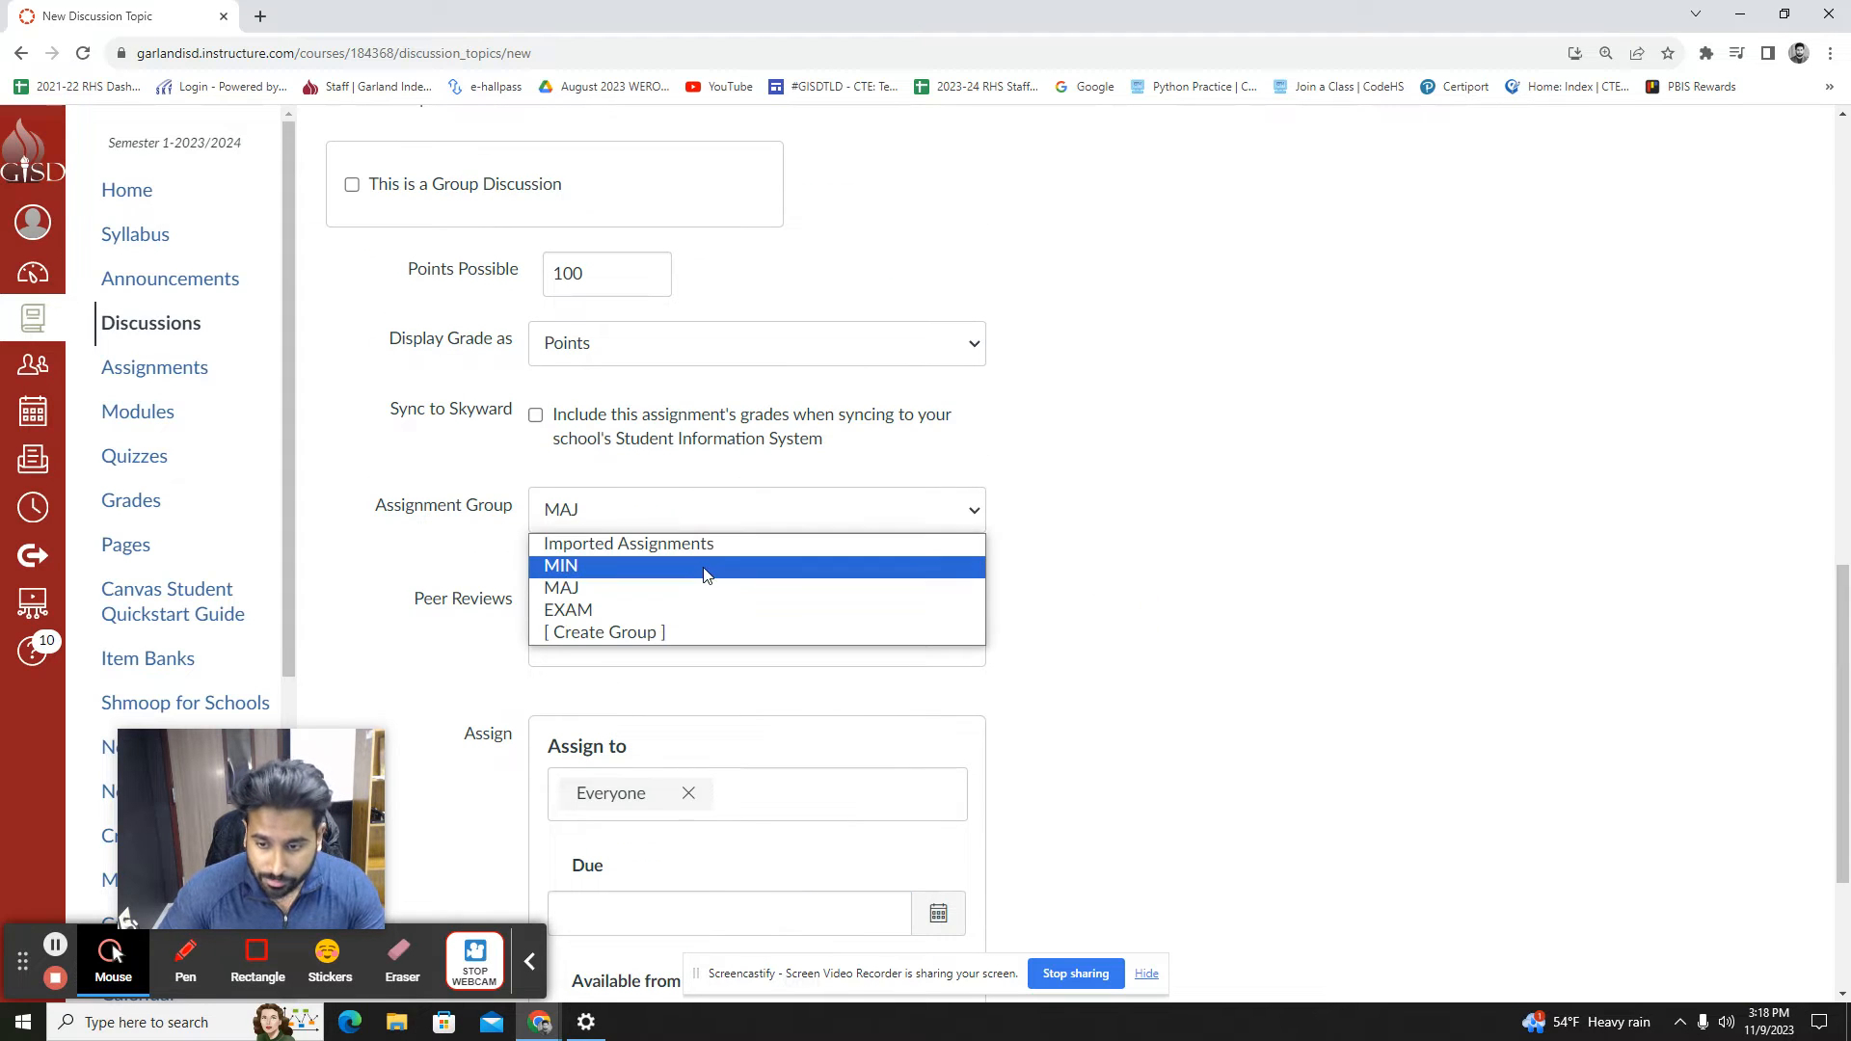
left_click(725, 575)
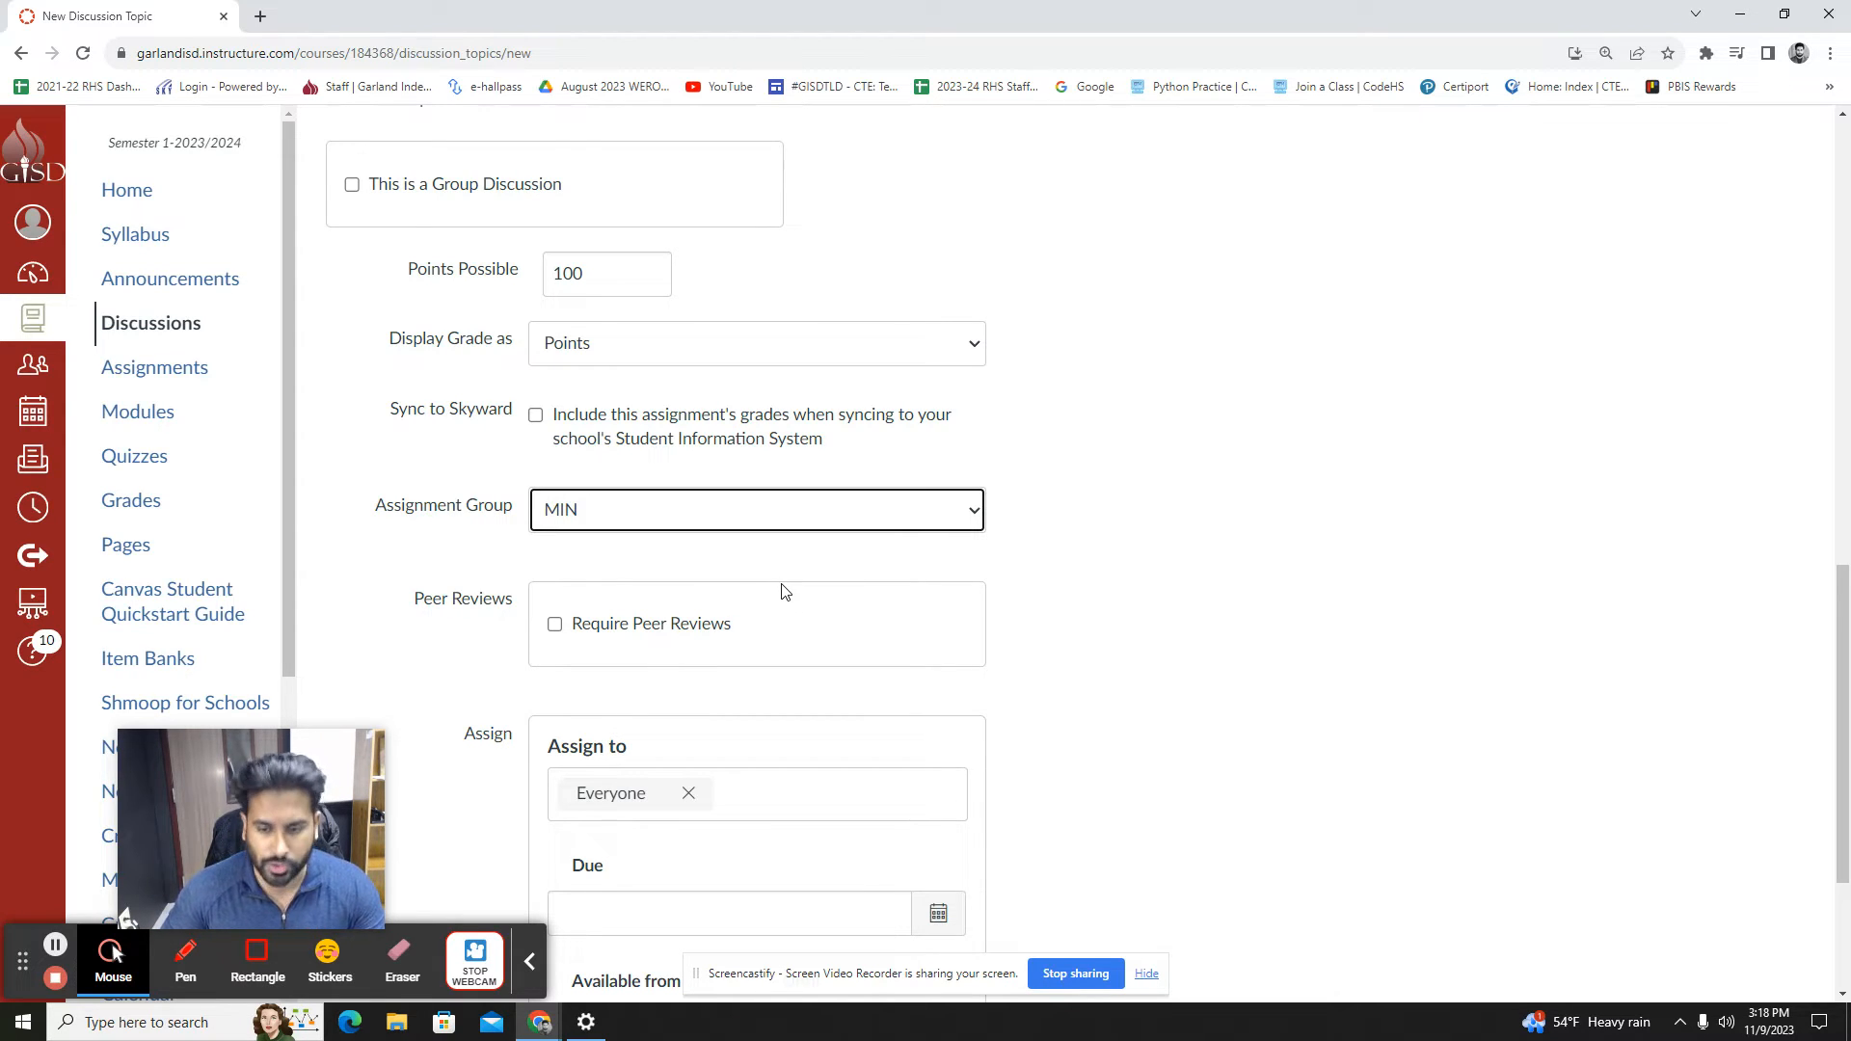
Set the due date to Nov 10, 2023, 11:59 PM, and save and publish the discussion
scroll(853, 646, "down", 3)
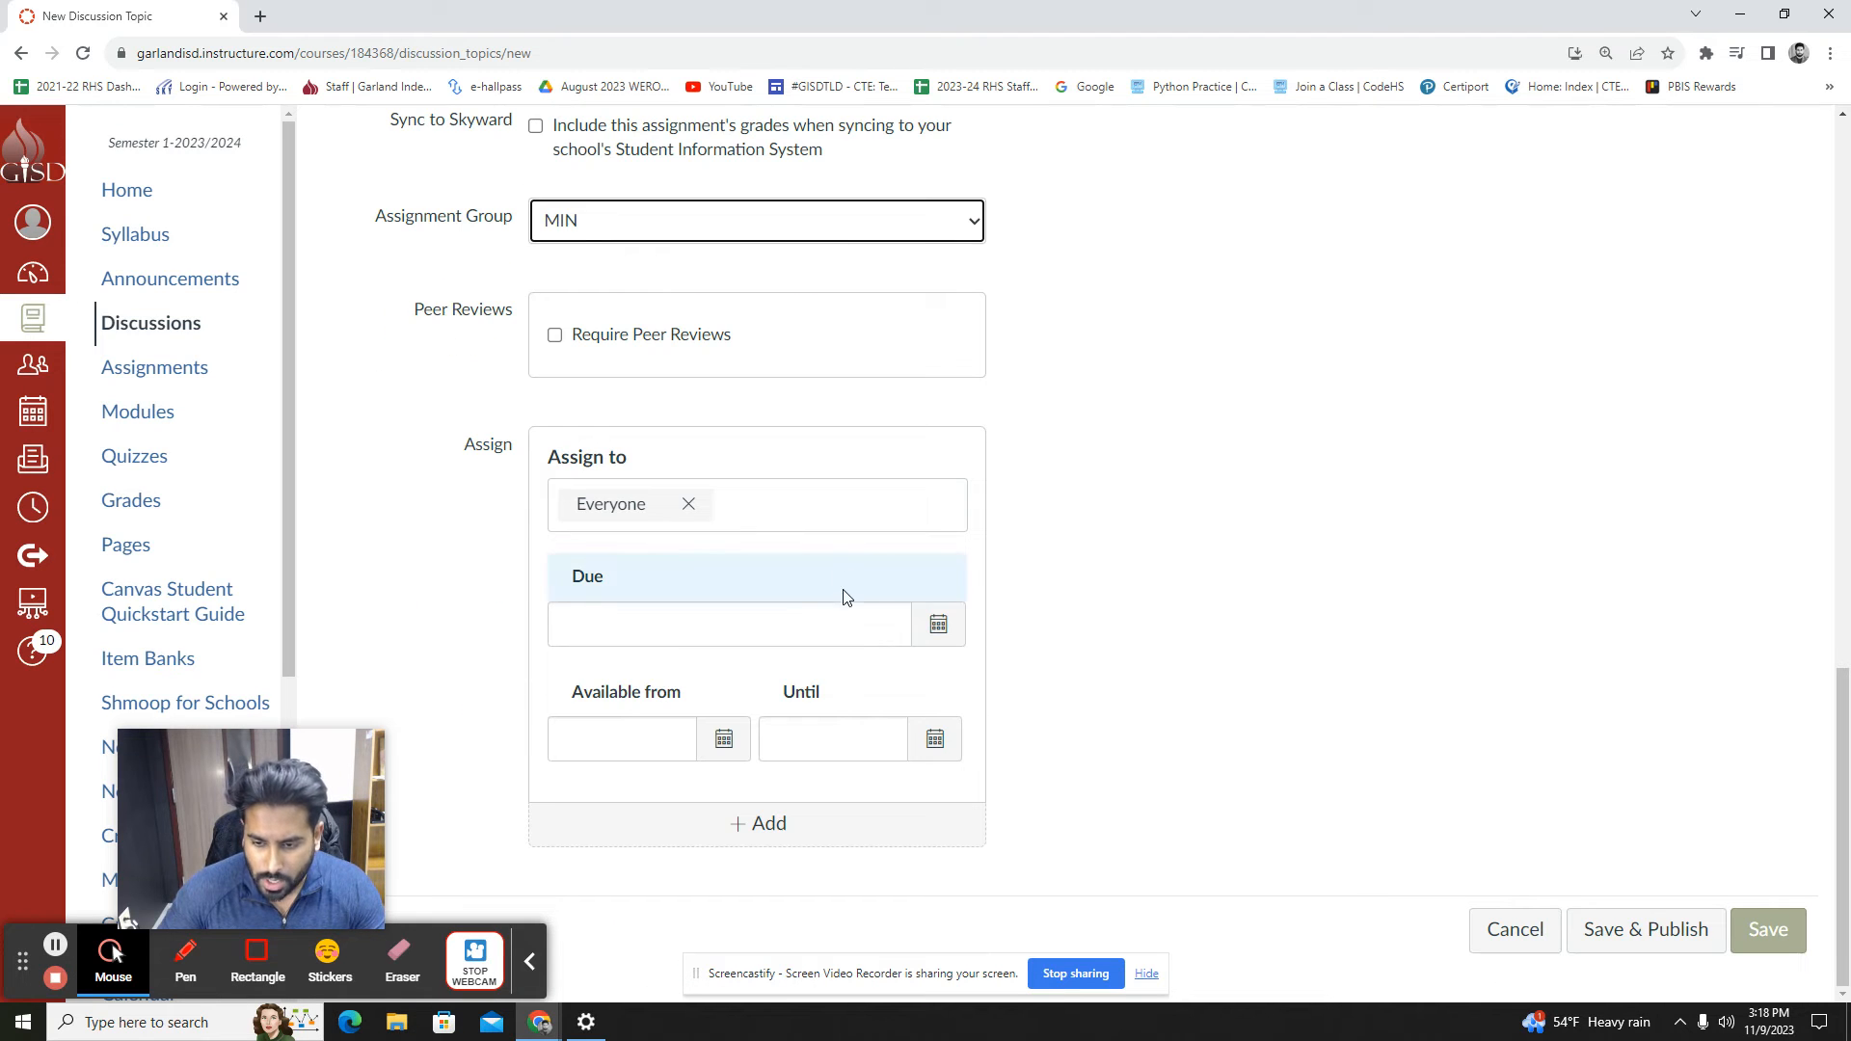
left_click(949, 641)
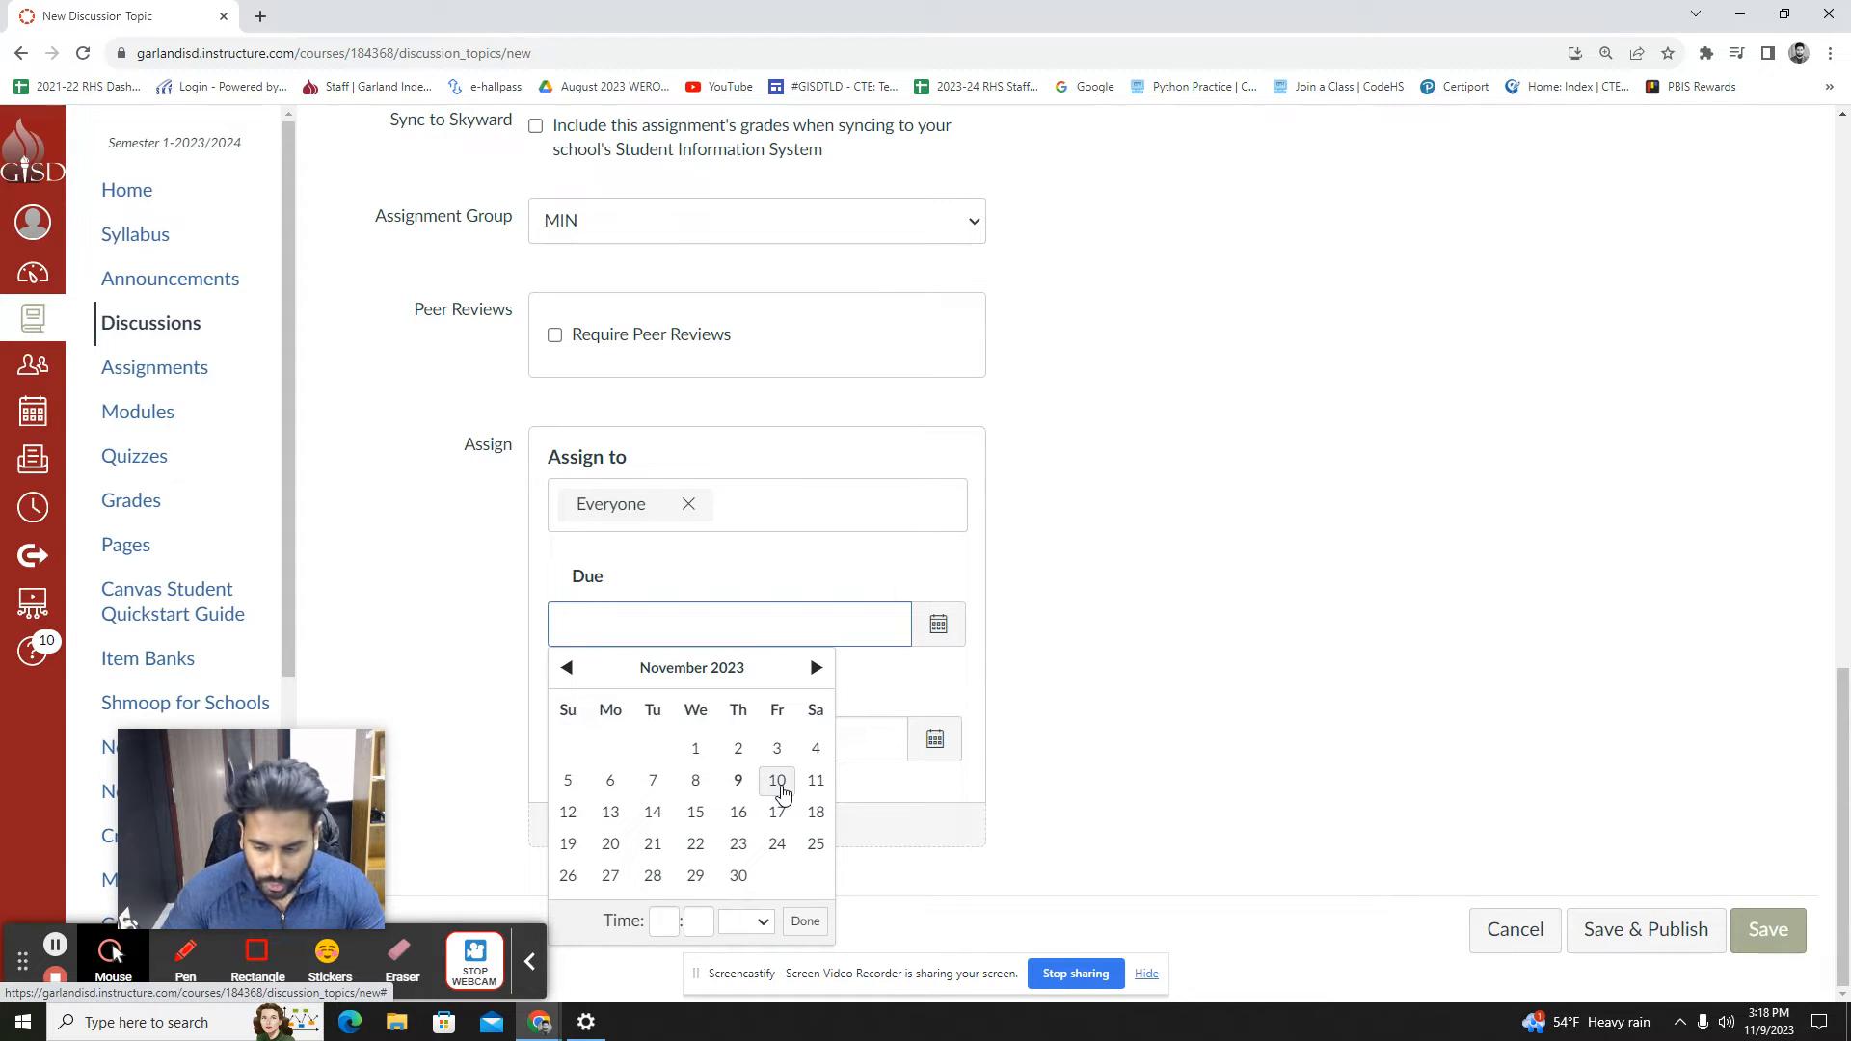
left_click(779, 785)
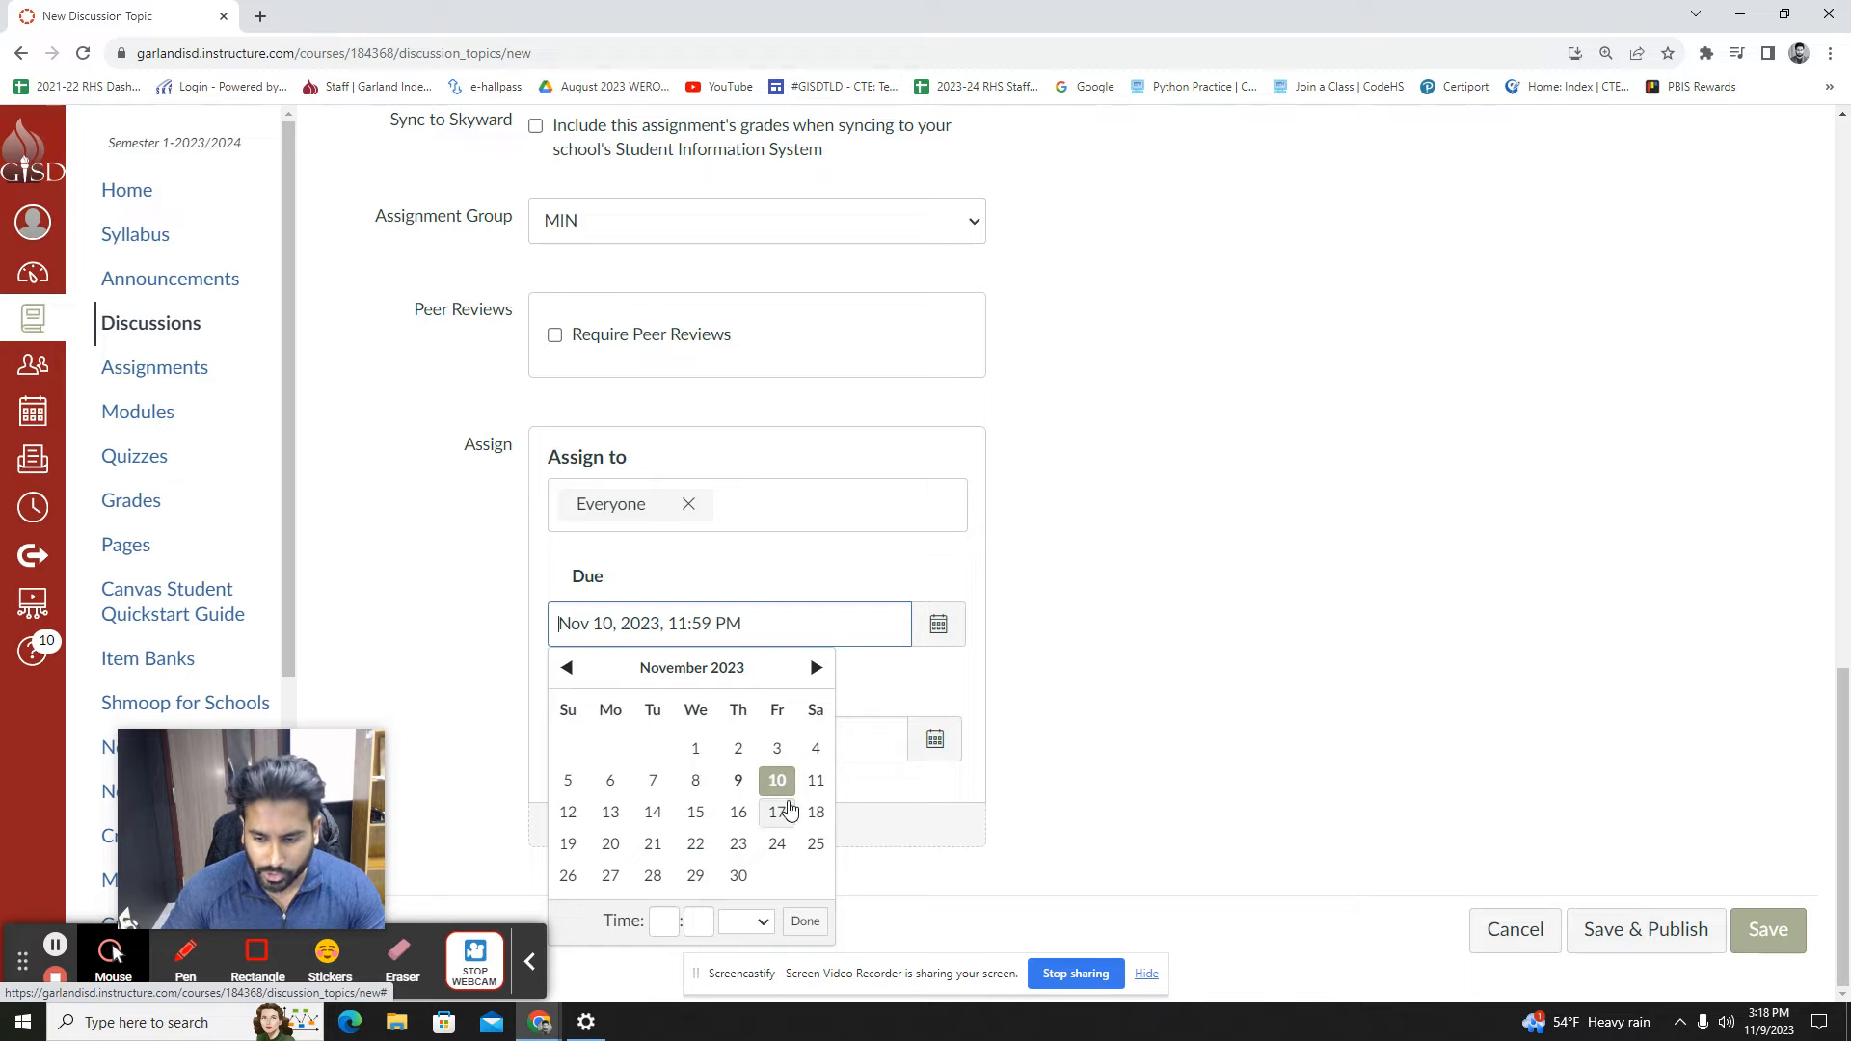
left_click(1244, 810)
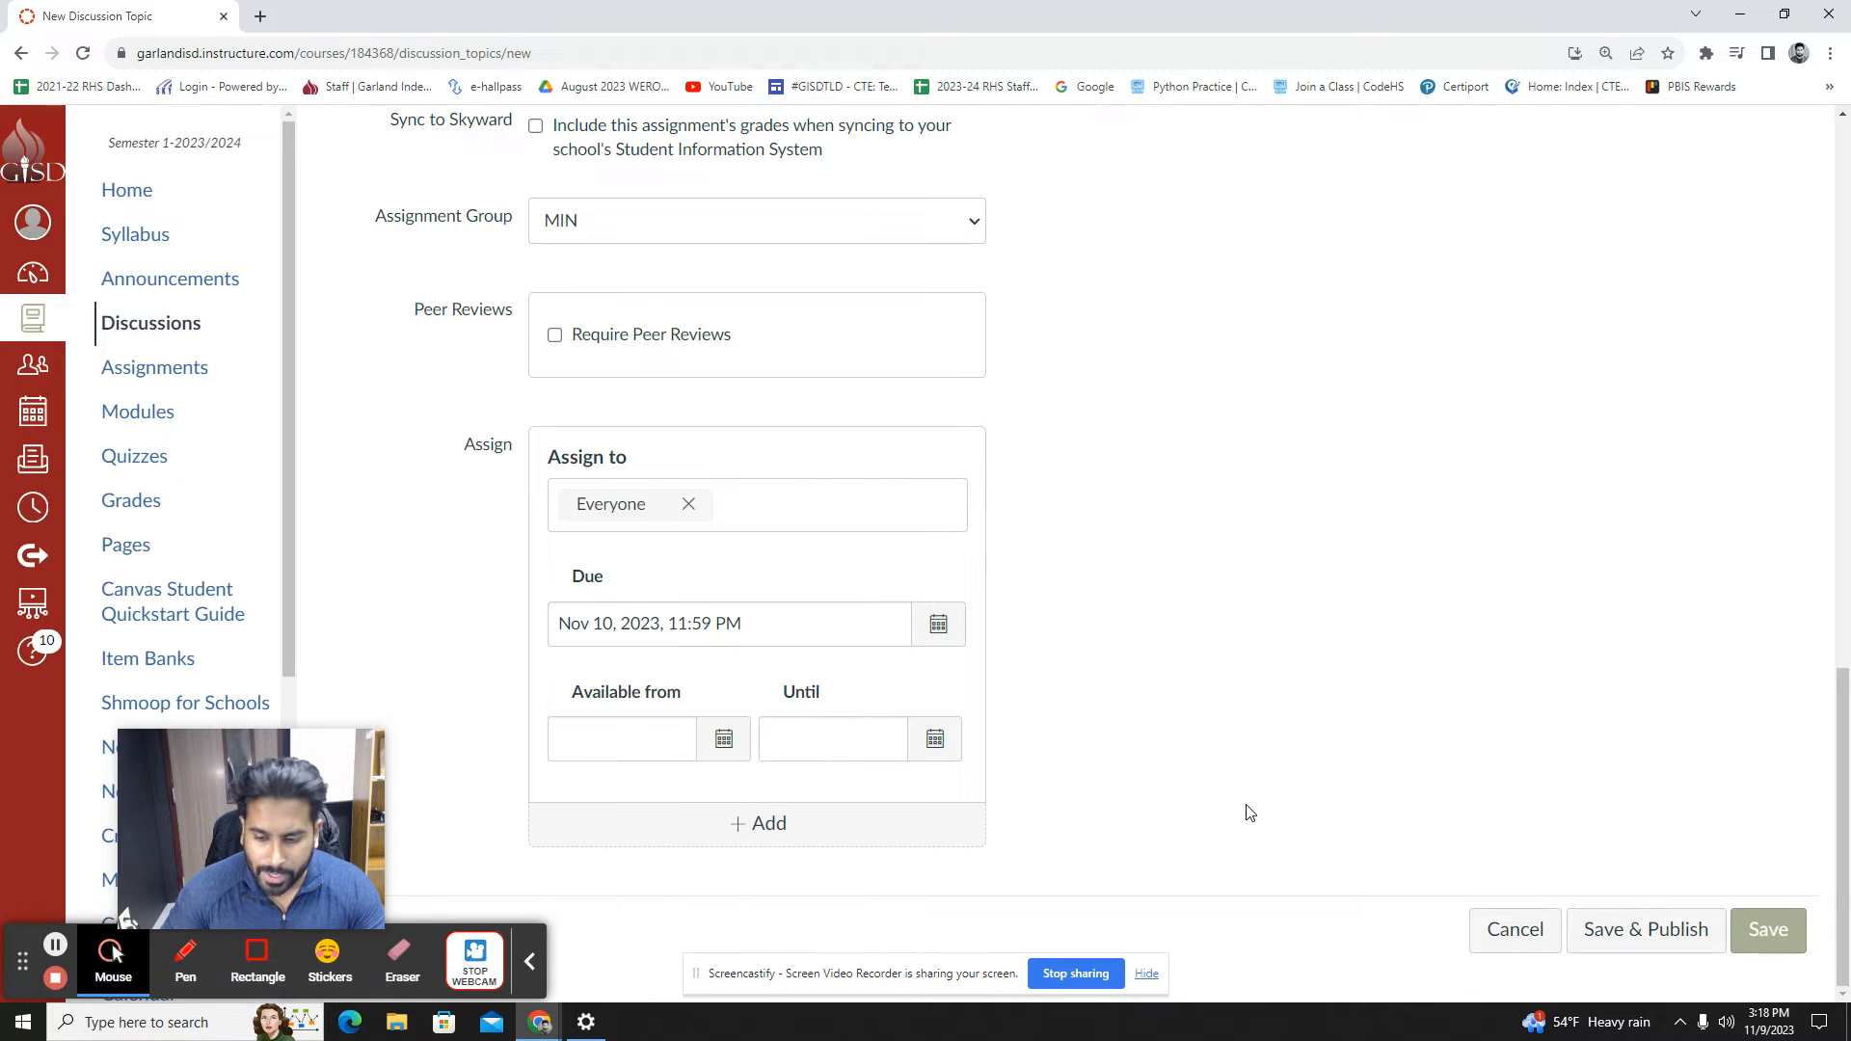
left_click(1665, 934)
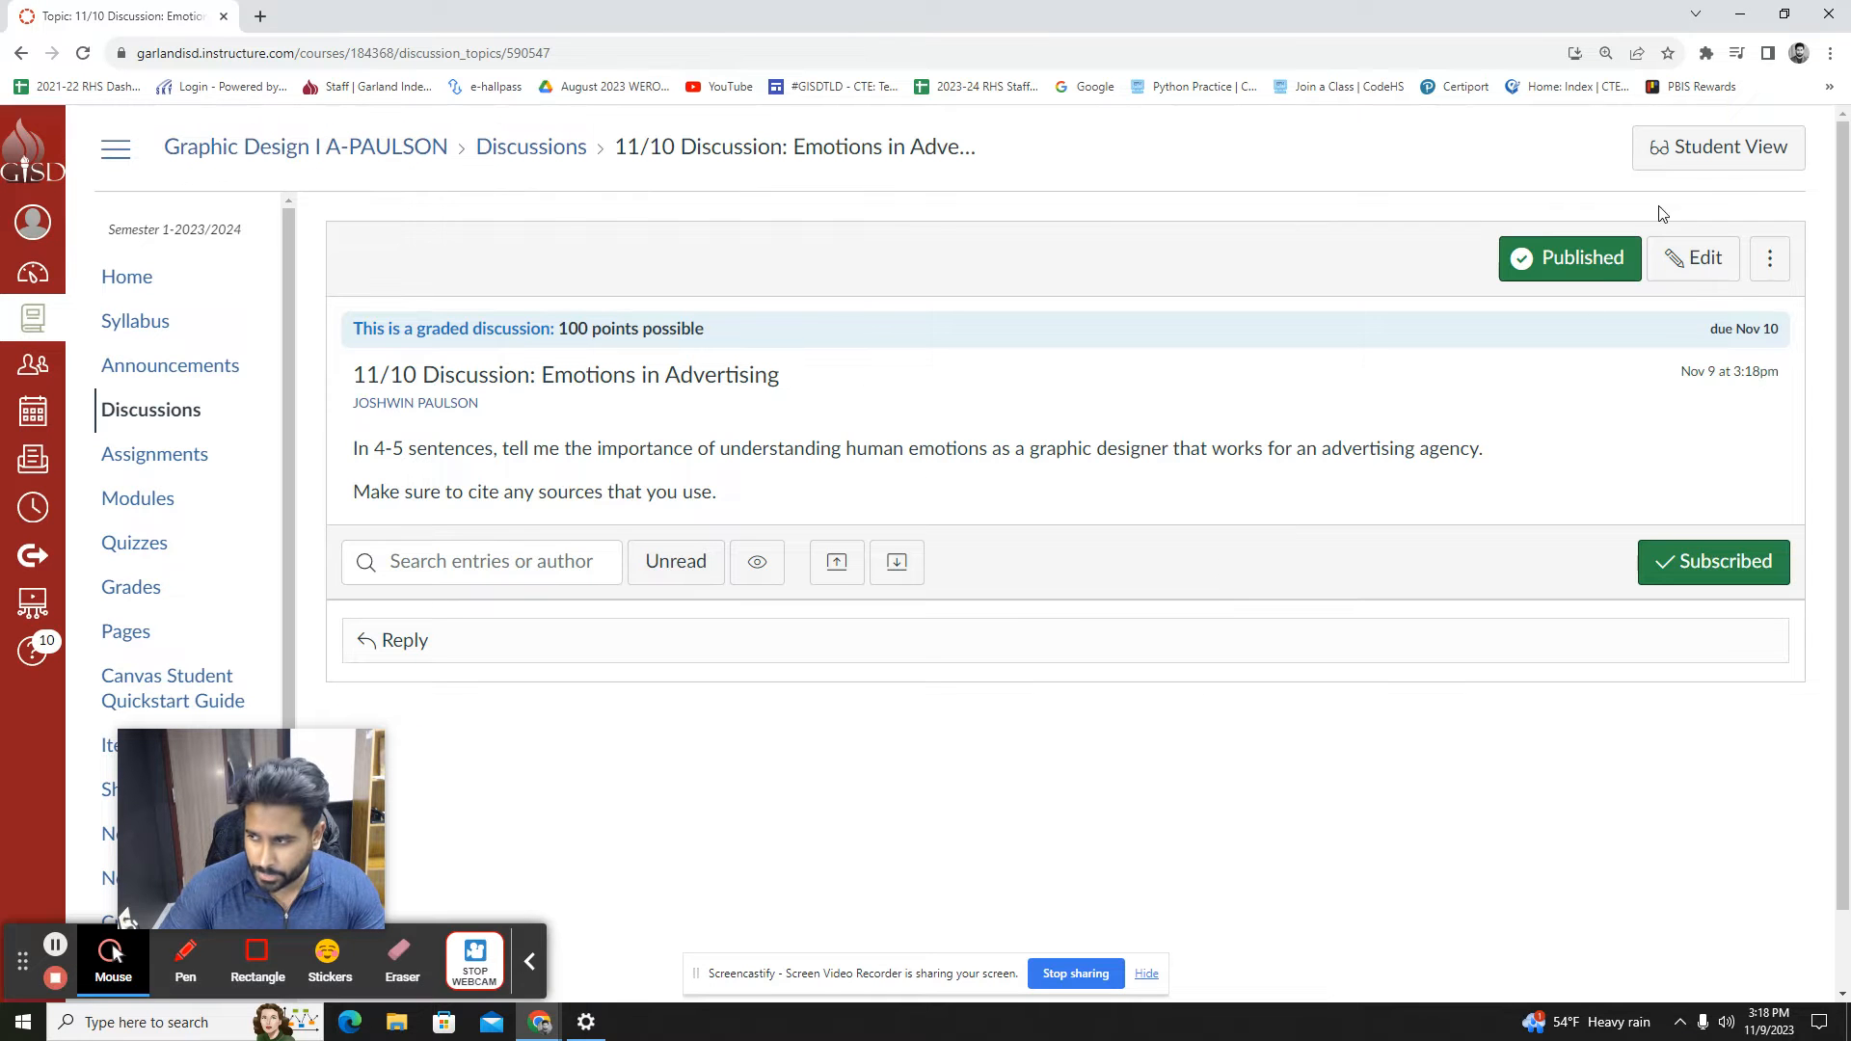
Switch to the student view and open "11/10 Discussion: Emotions in Advertising" from the course's discussions list
left_click(1728, 164)
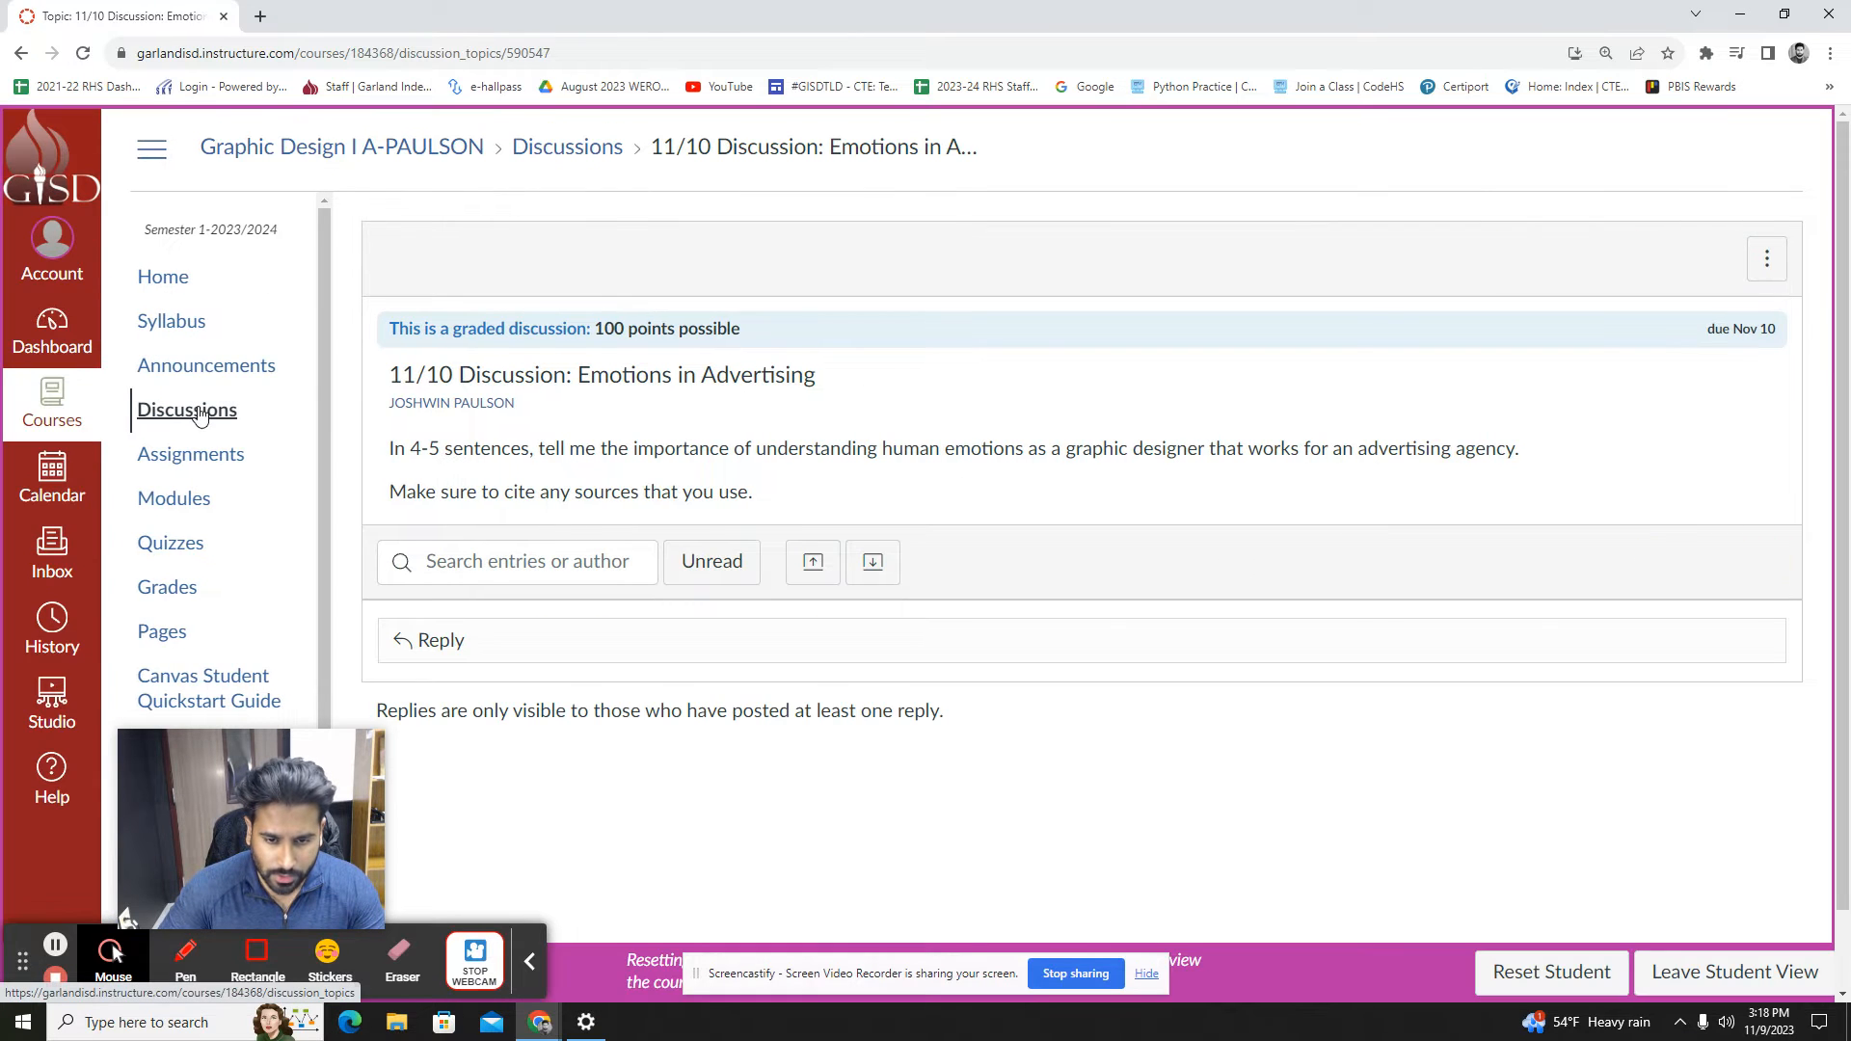
left_click(198, 412)
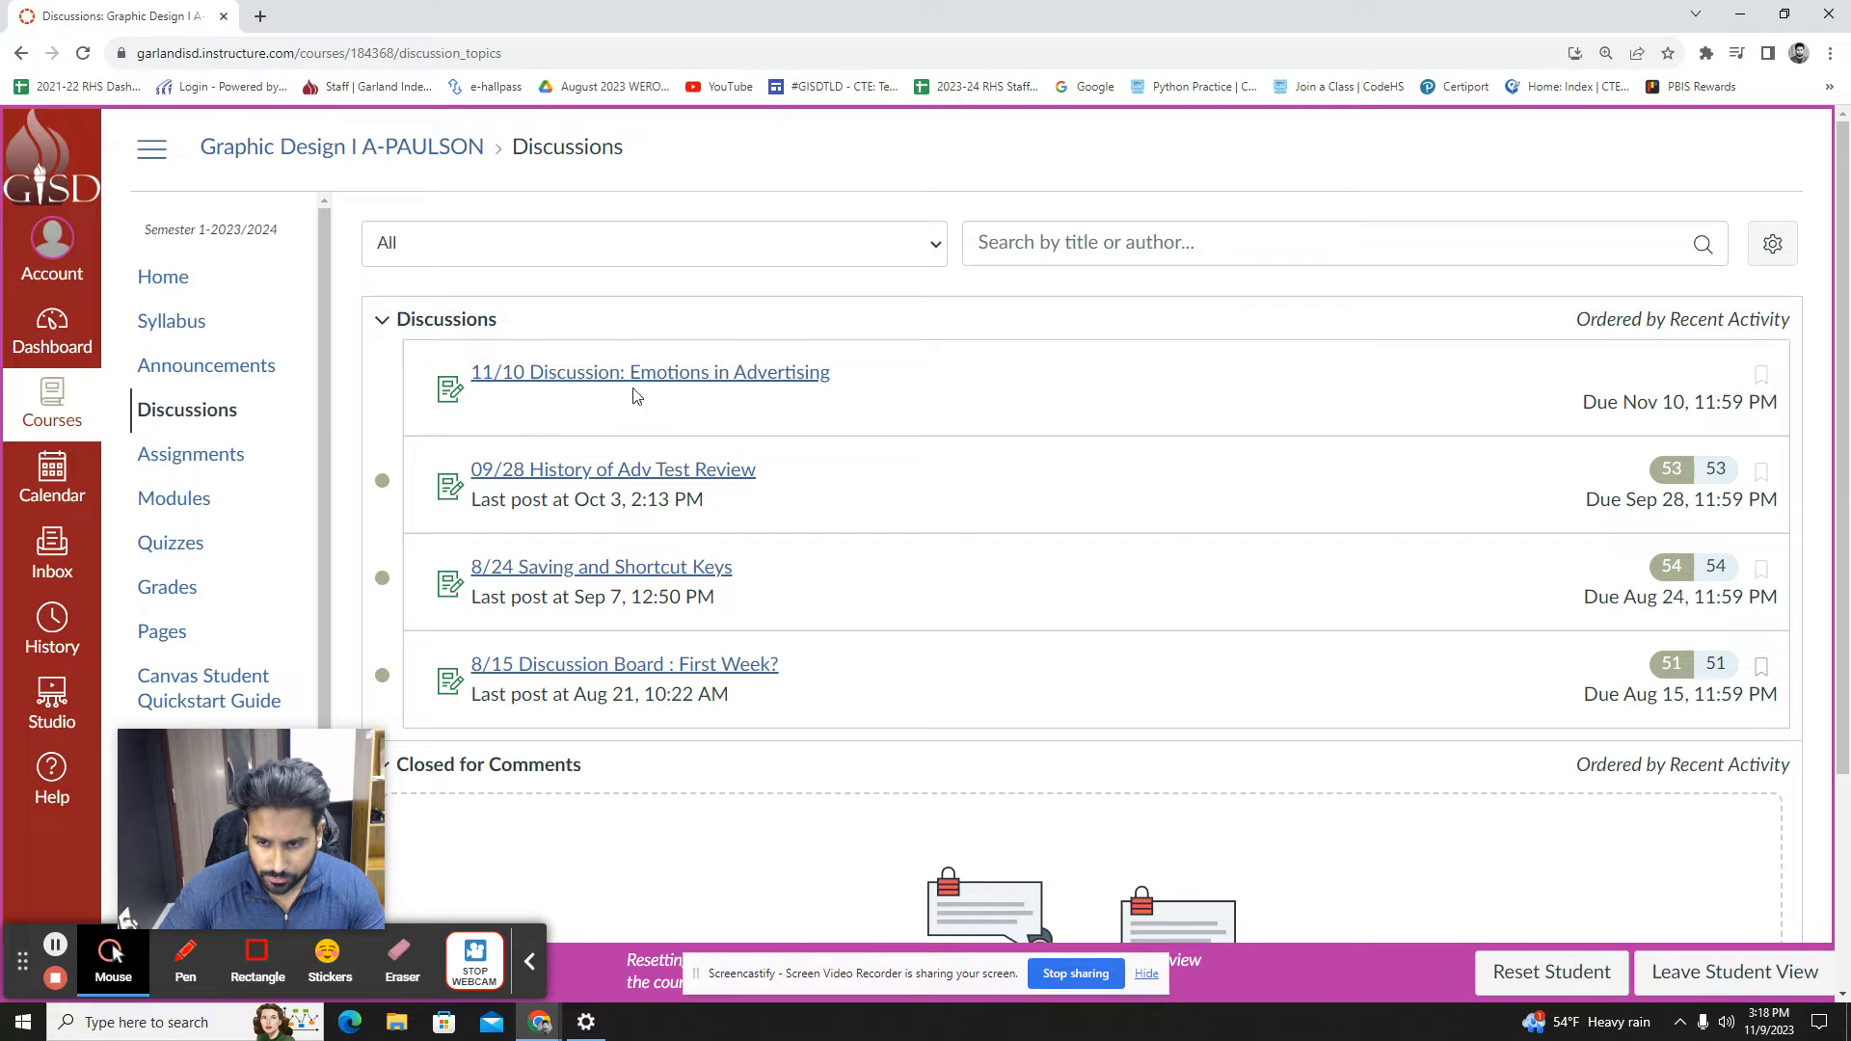
left_click(733, 377)
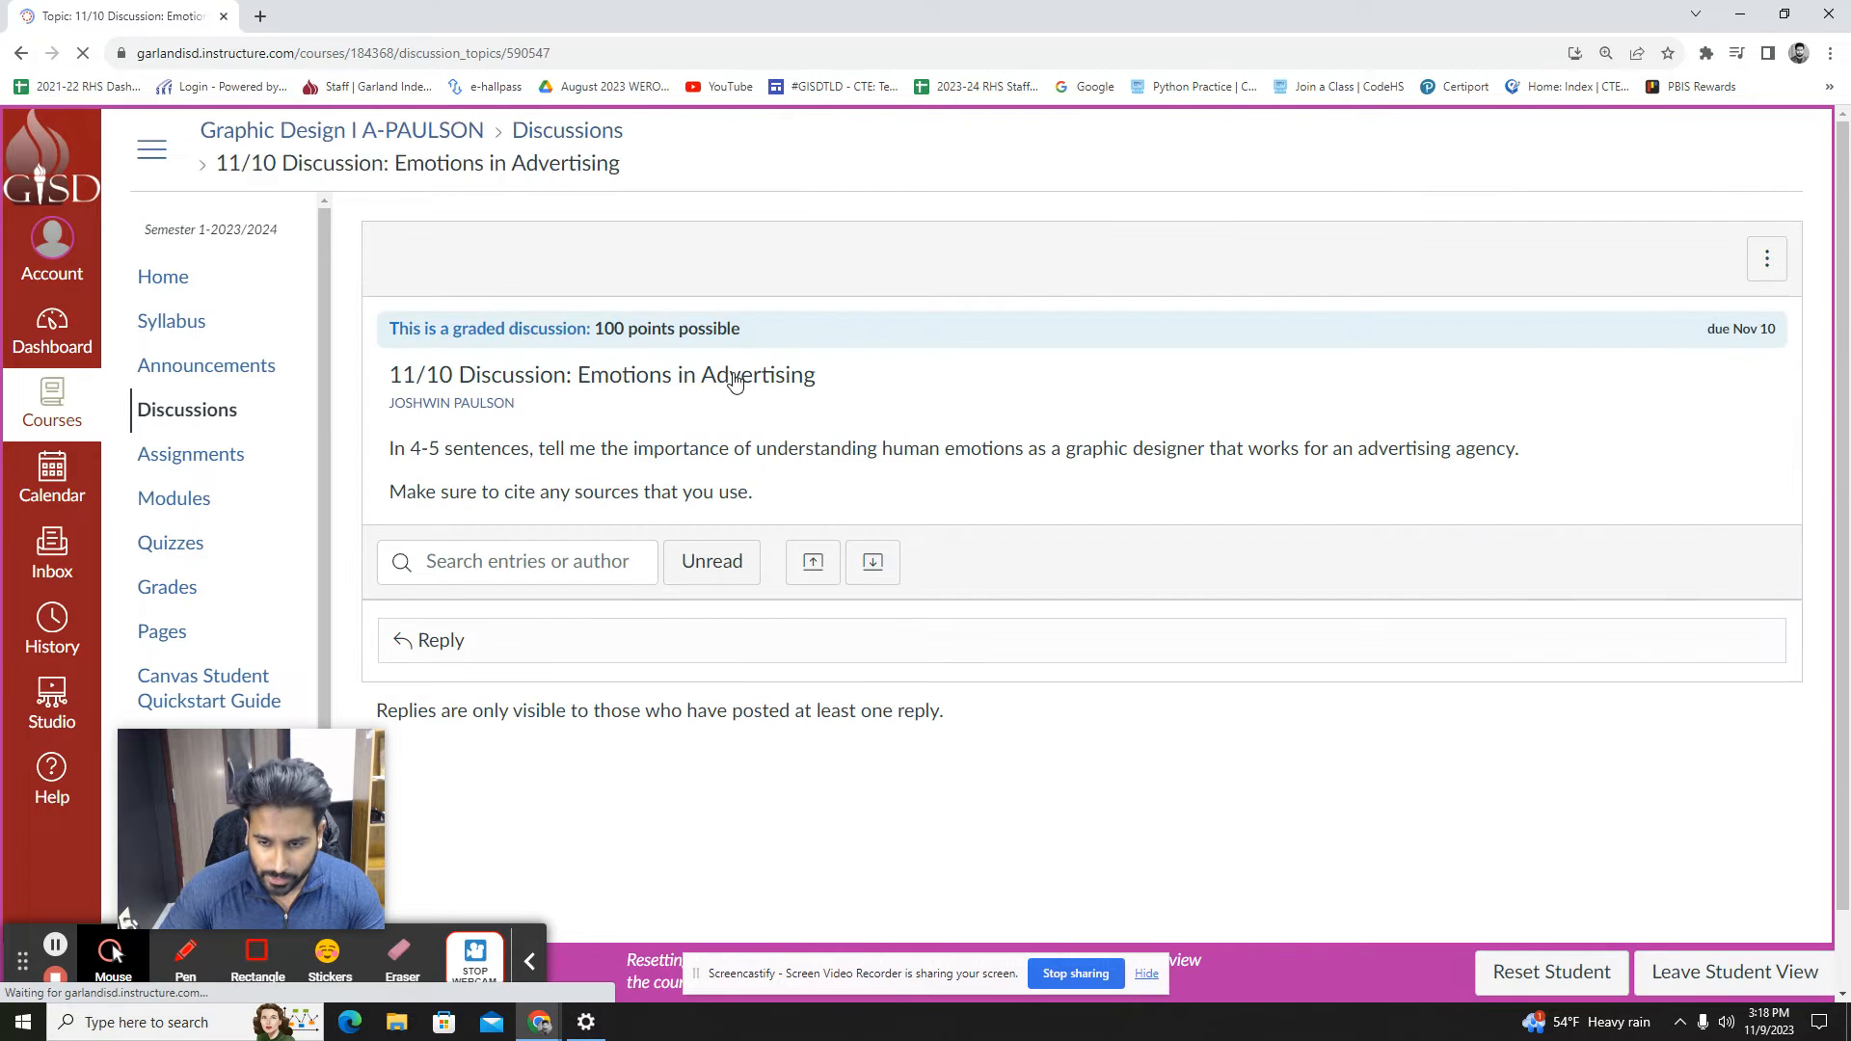
Open the reply editor below the discussion prompt to view it as a student, and leave the student view
scroll(701, 475, "down", 2)
left_click(549, 484)
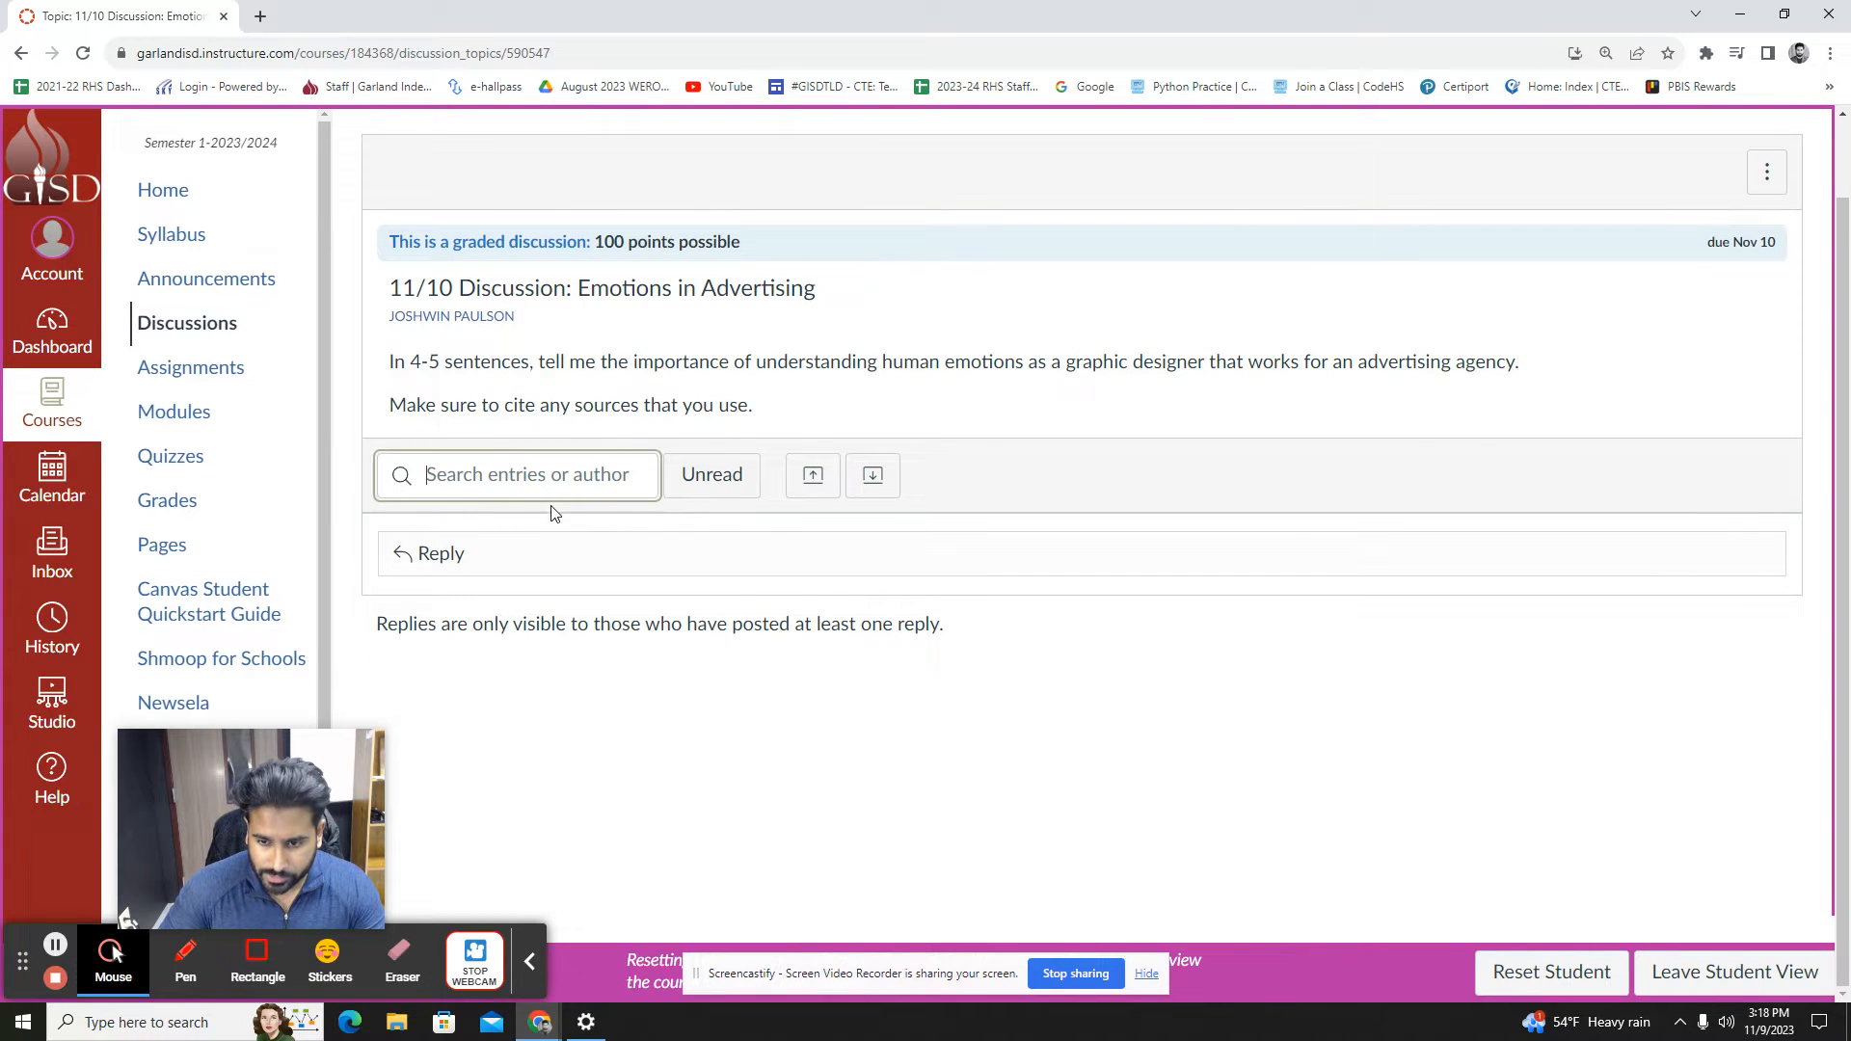
left_click(529, 551)
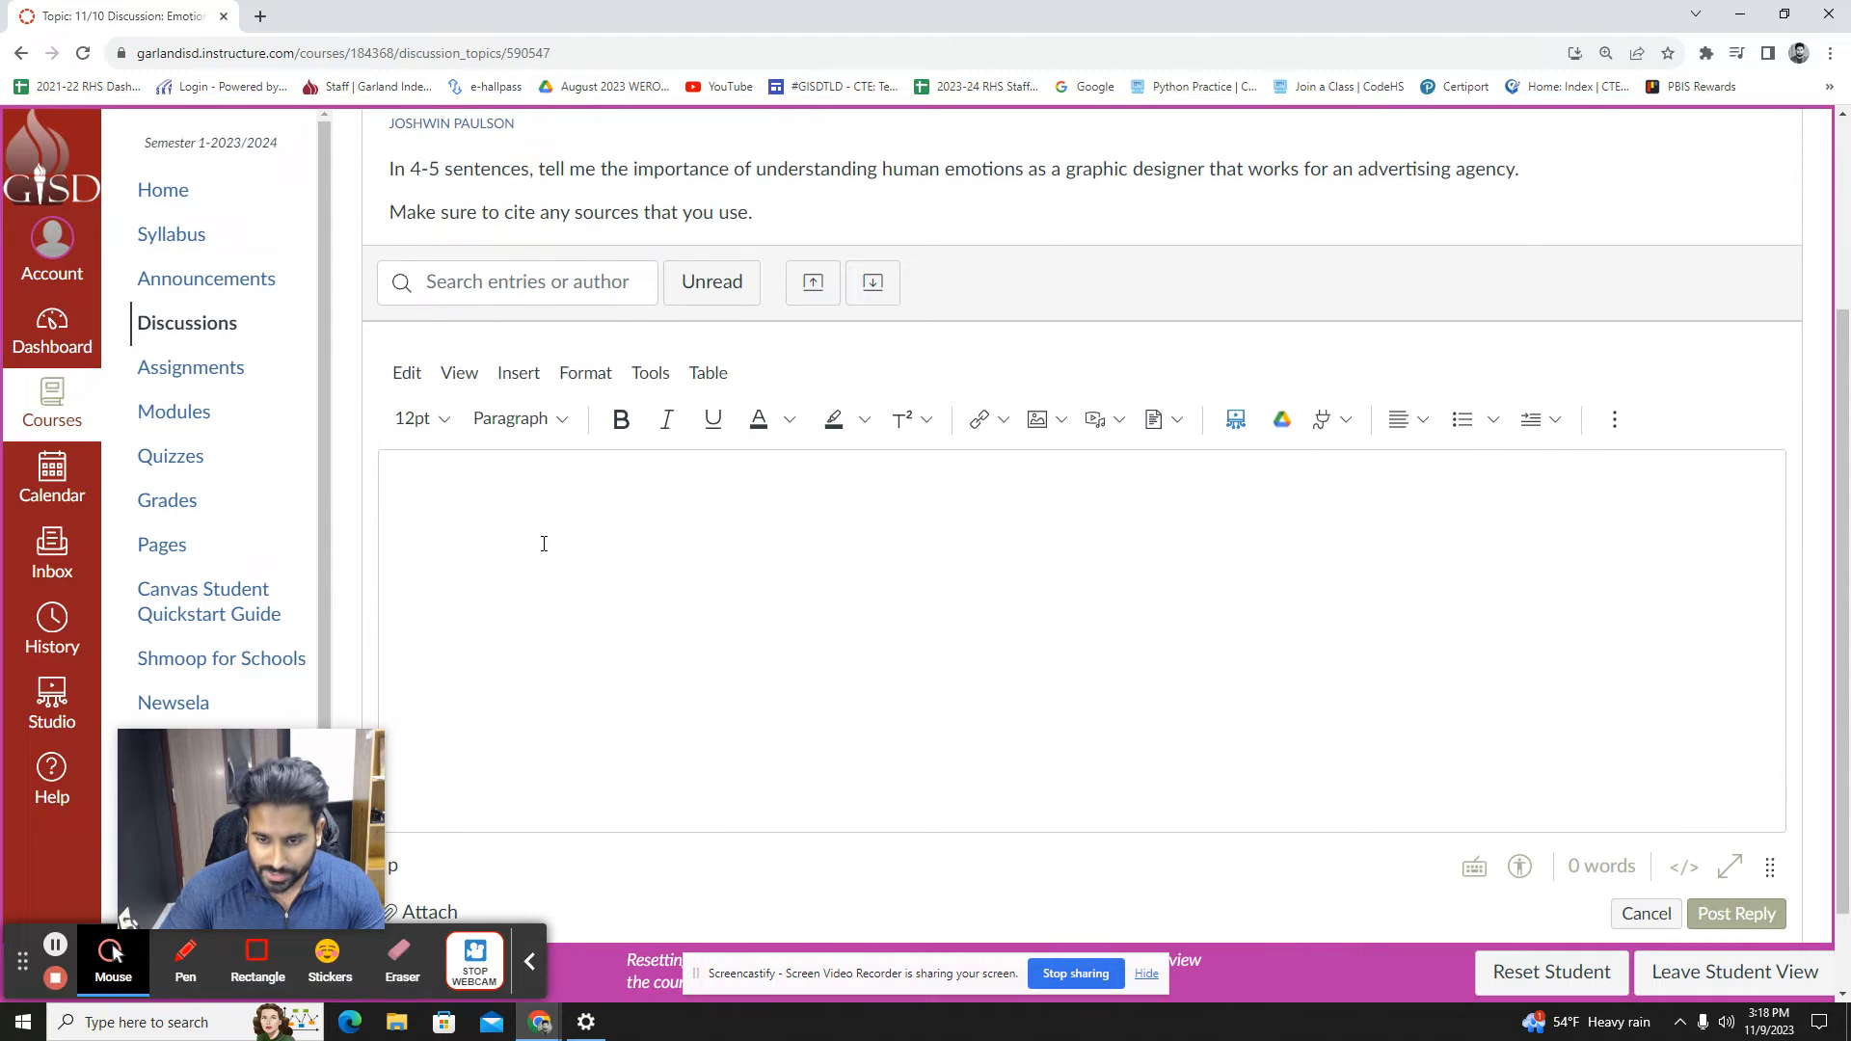
scroll(584, 558, "up", 1)
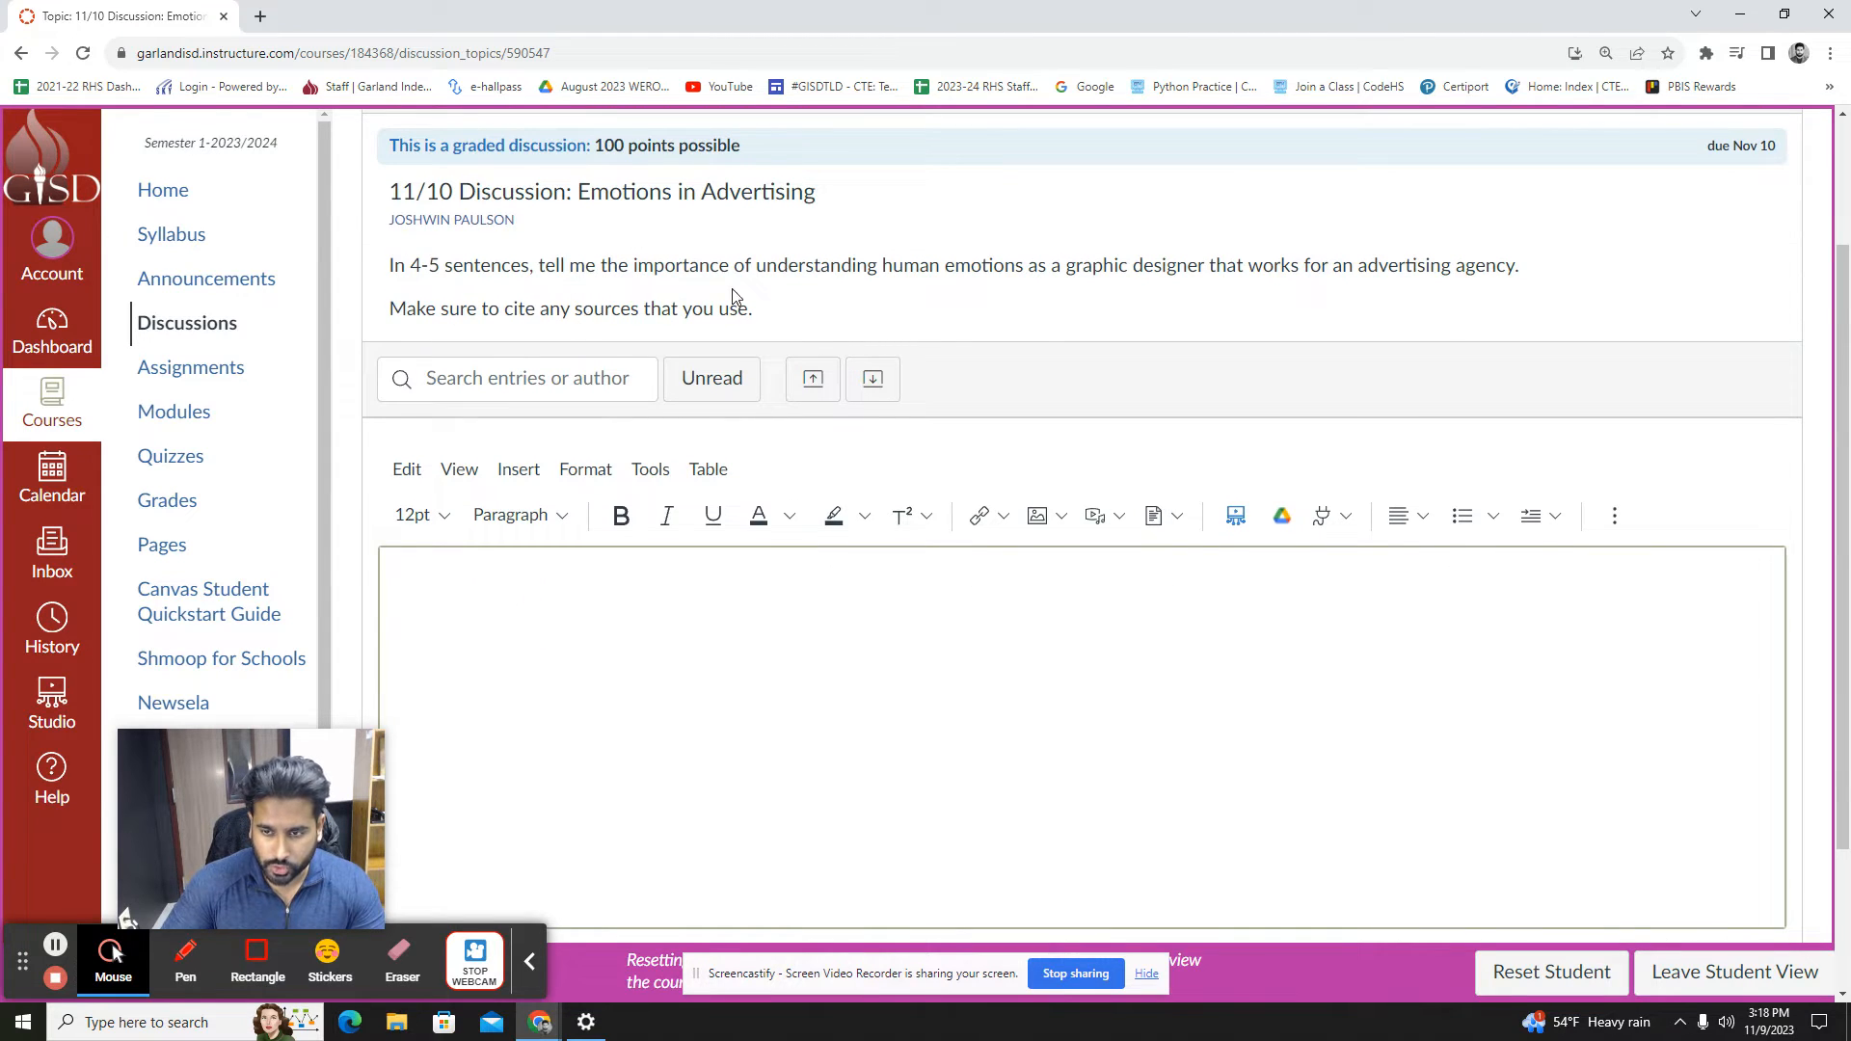
scroll(1549, 736, "down", 2)
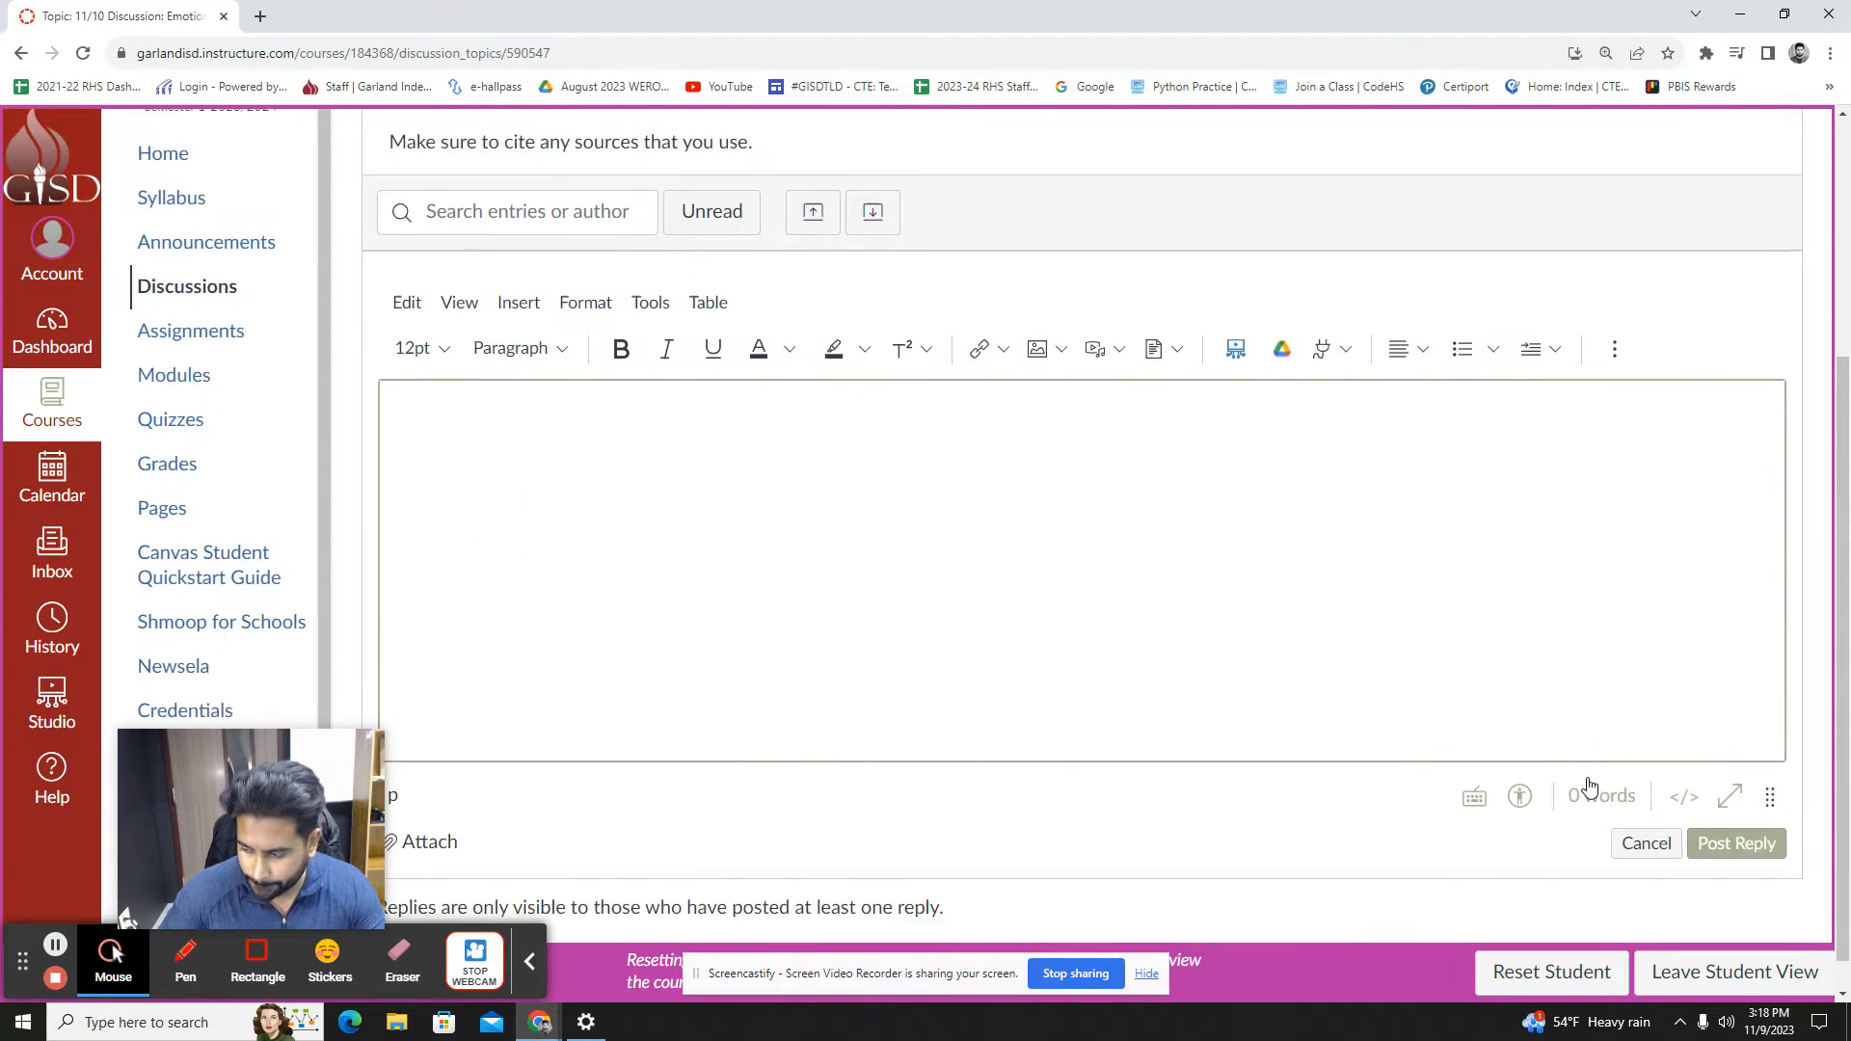
left_click(1706, 974)
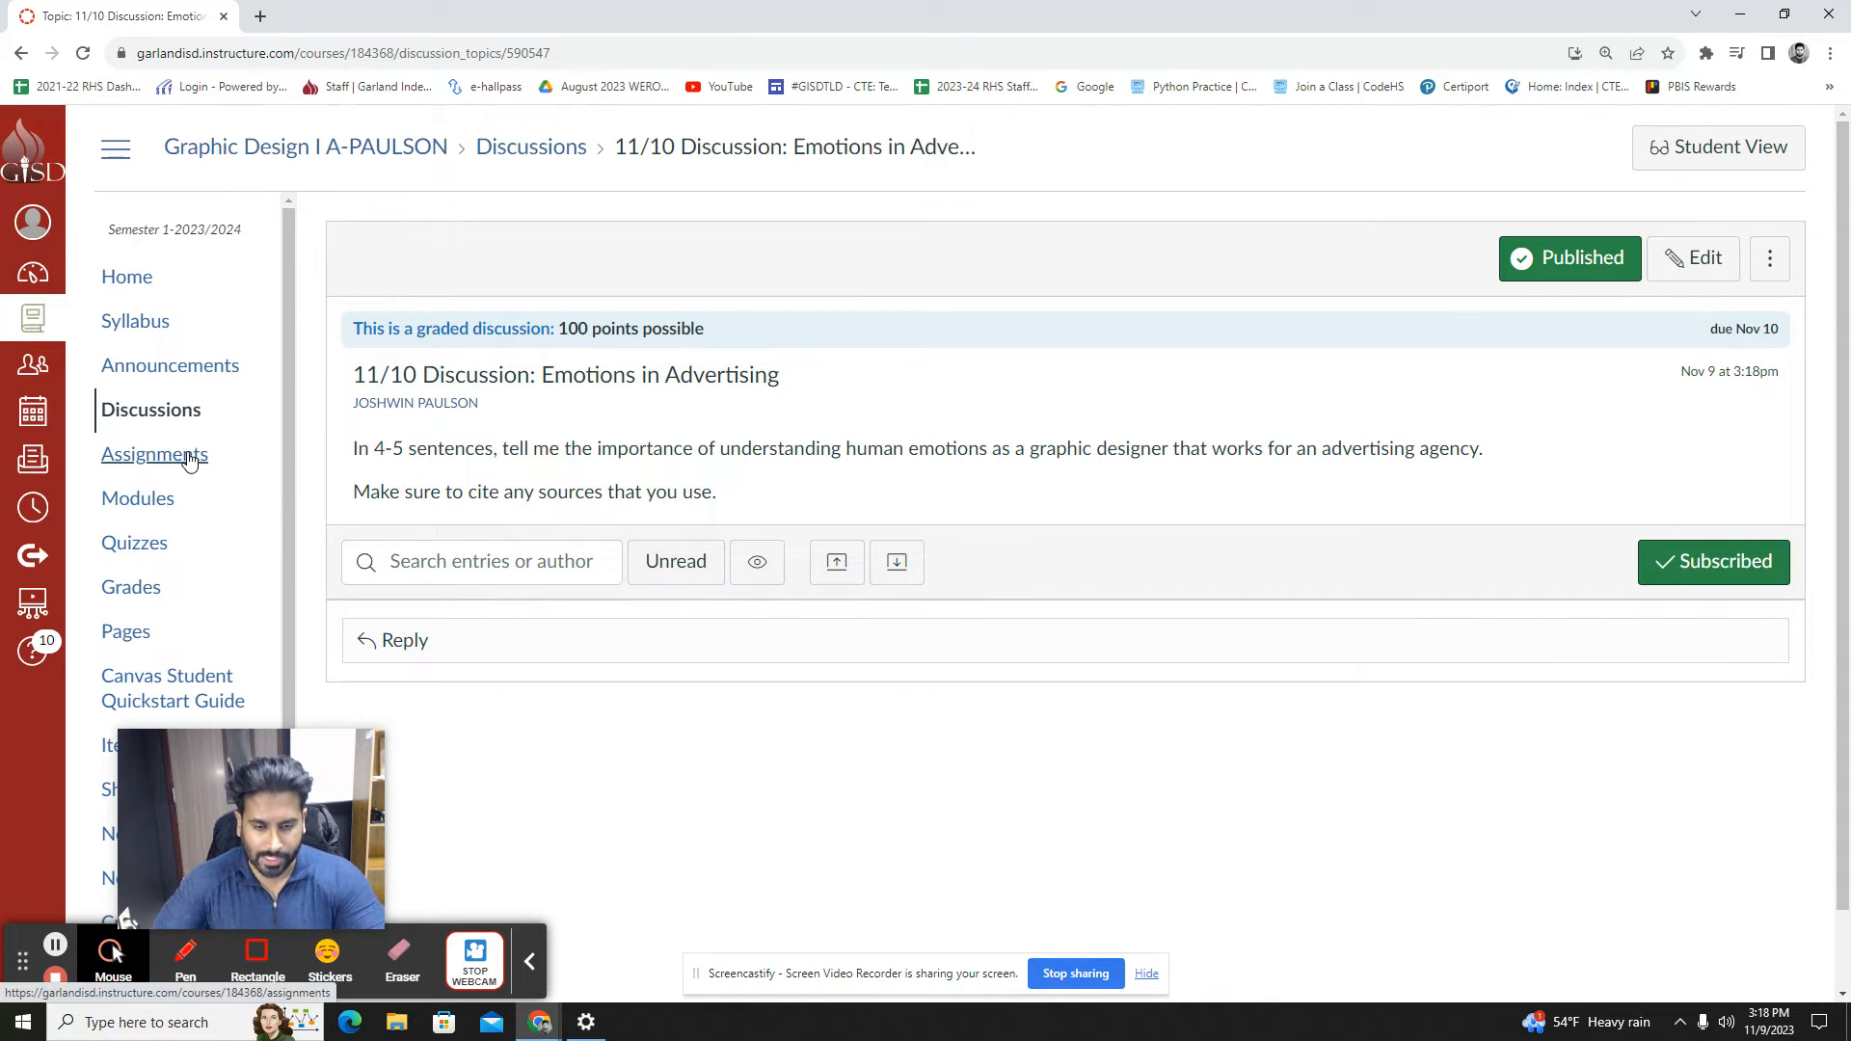
Open the course's assignments list and filter it by Cycle 1, and return the filter to Cycle 2
left_click(190, 463)
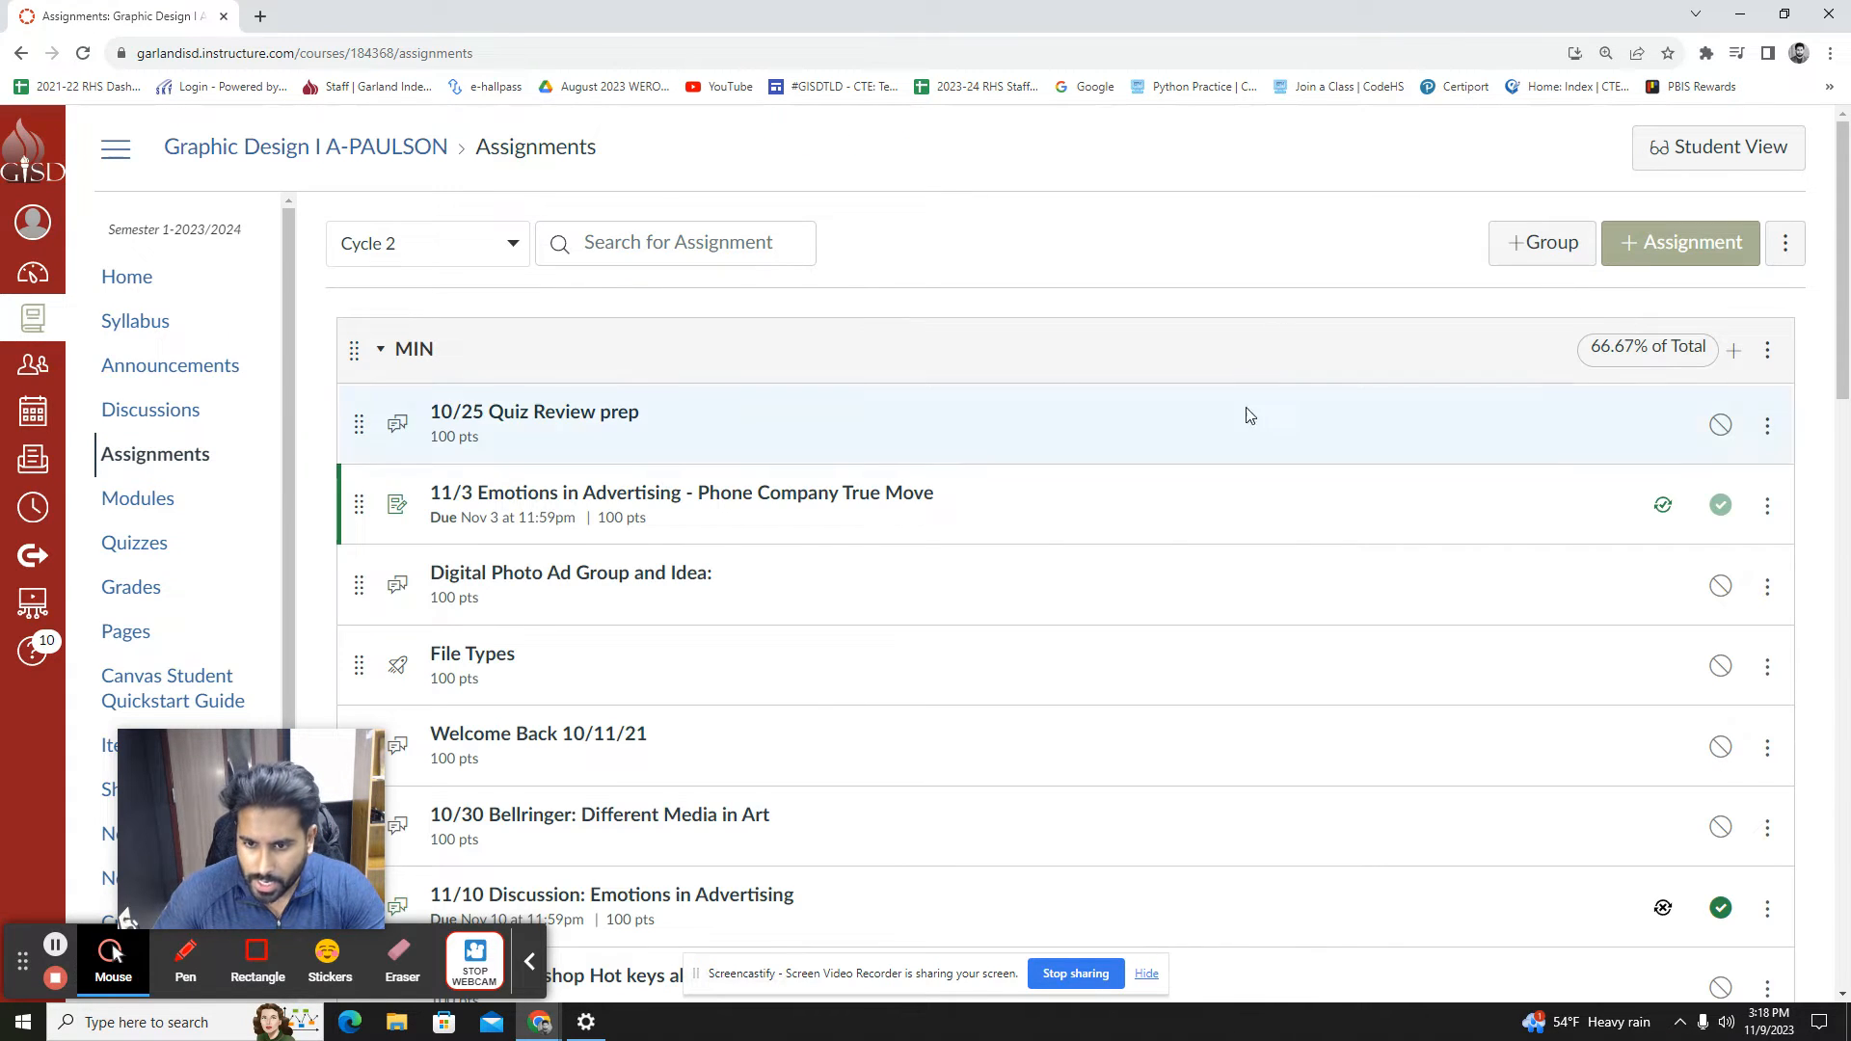
scroll(723, 425, "down", 1)
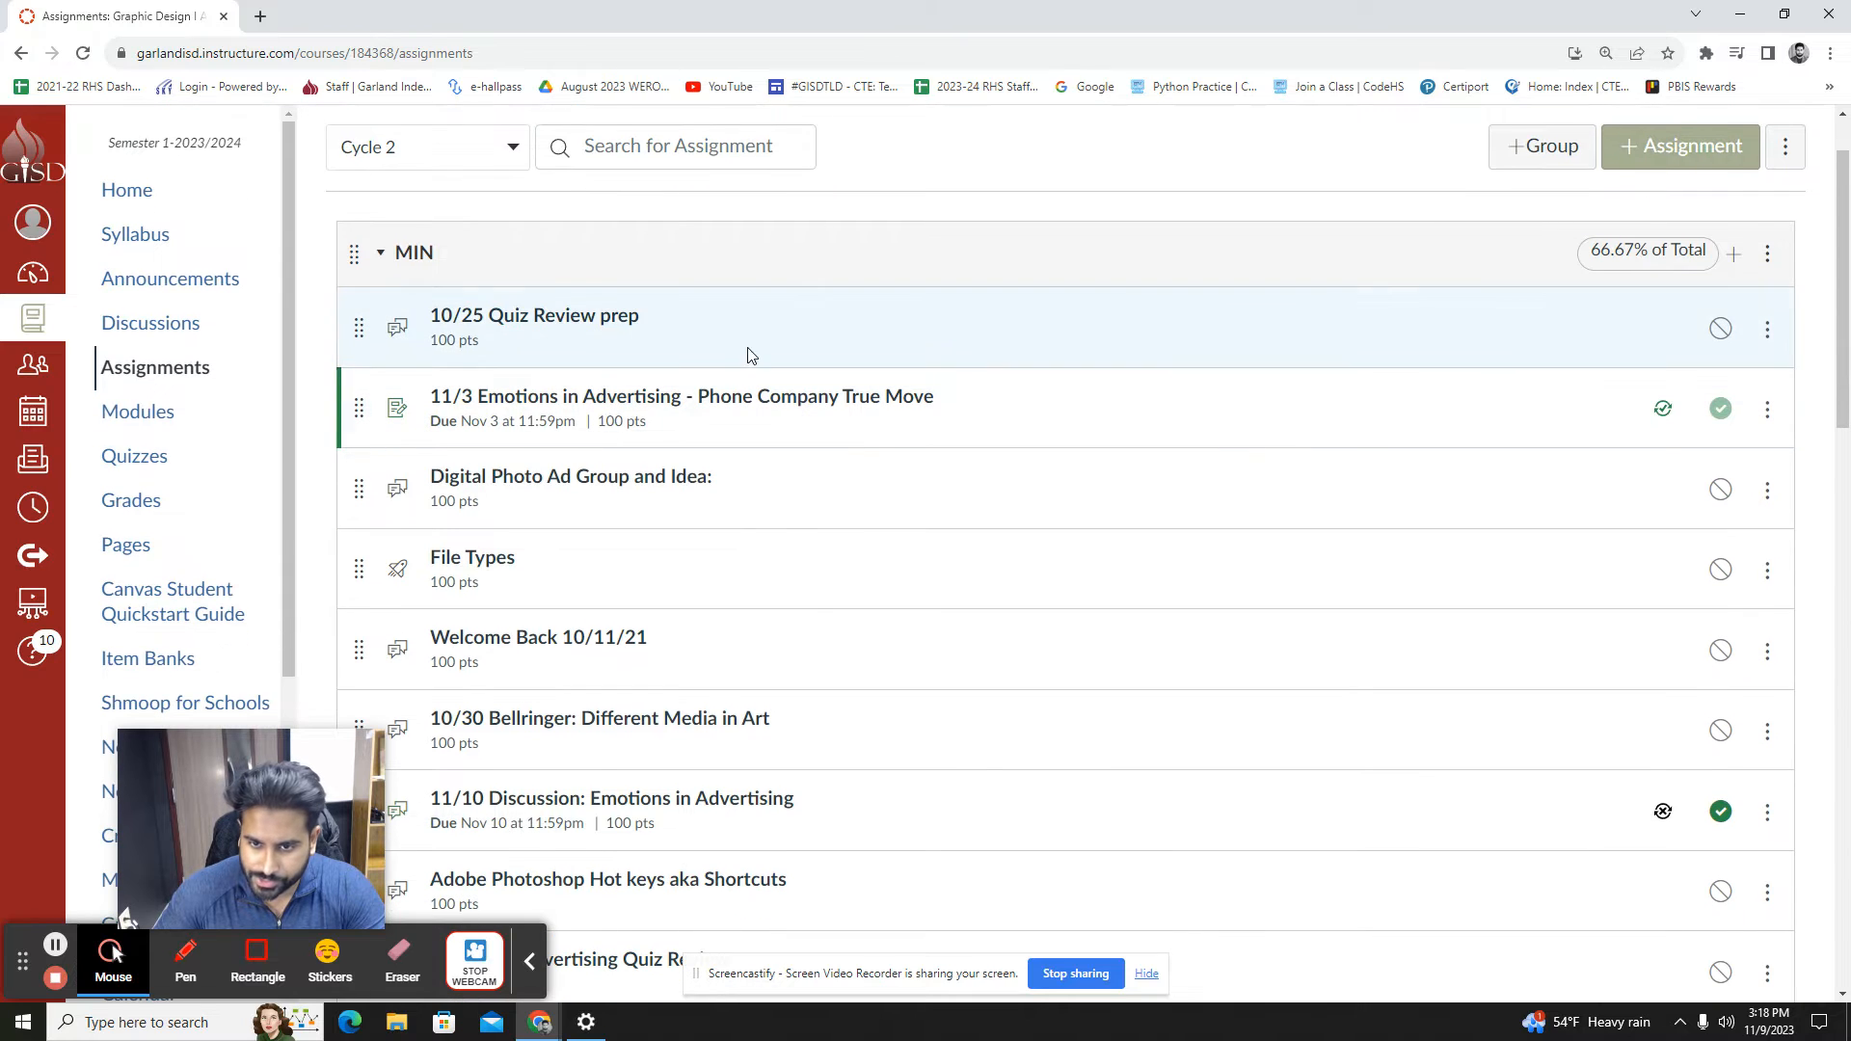
left_click(413, 152)
left_click(405, 203)
left_click(420, 150)
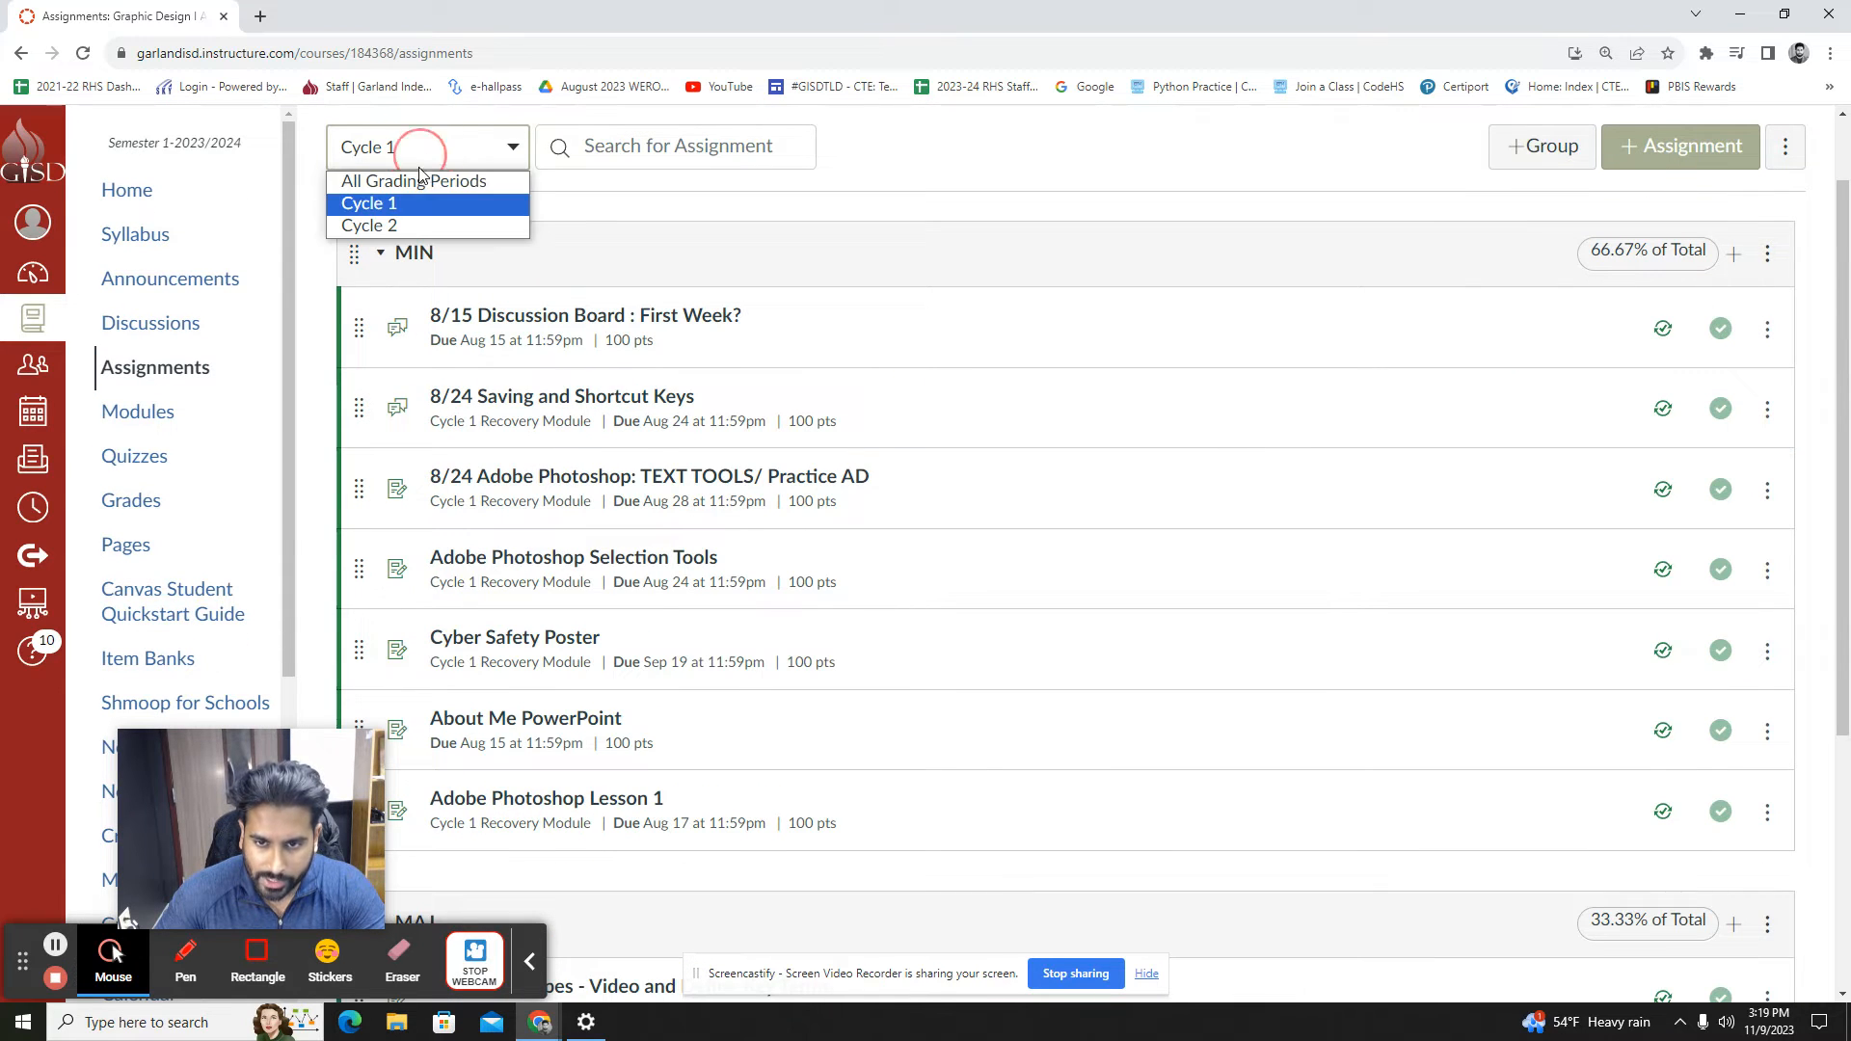
left_click(415, 226)
Show the assignments of all grading periods, look over the start of the list, and filter back to Cycle 2
left_click(472, 154)
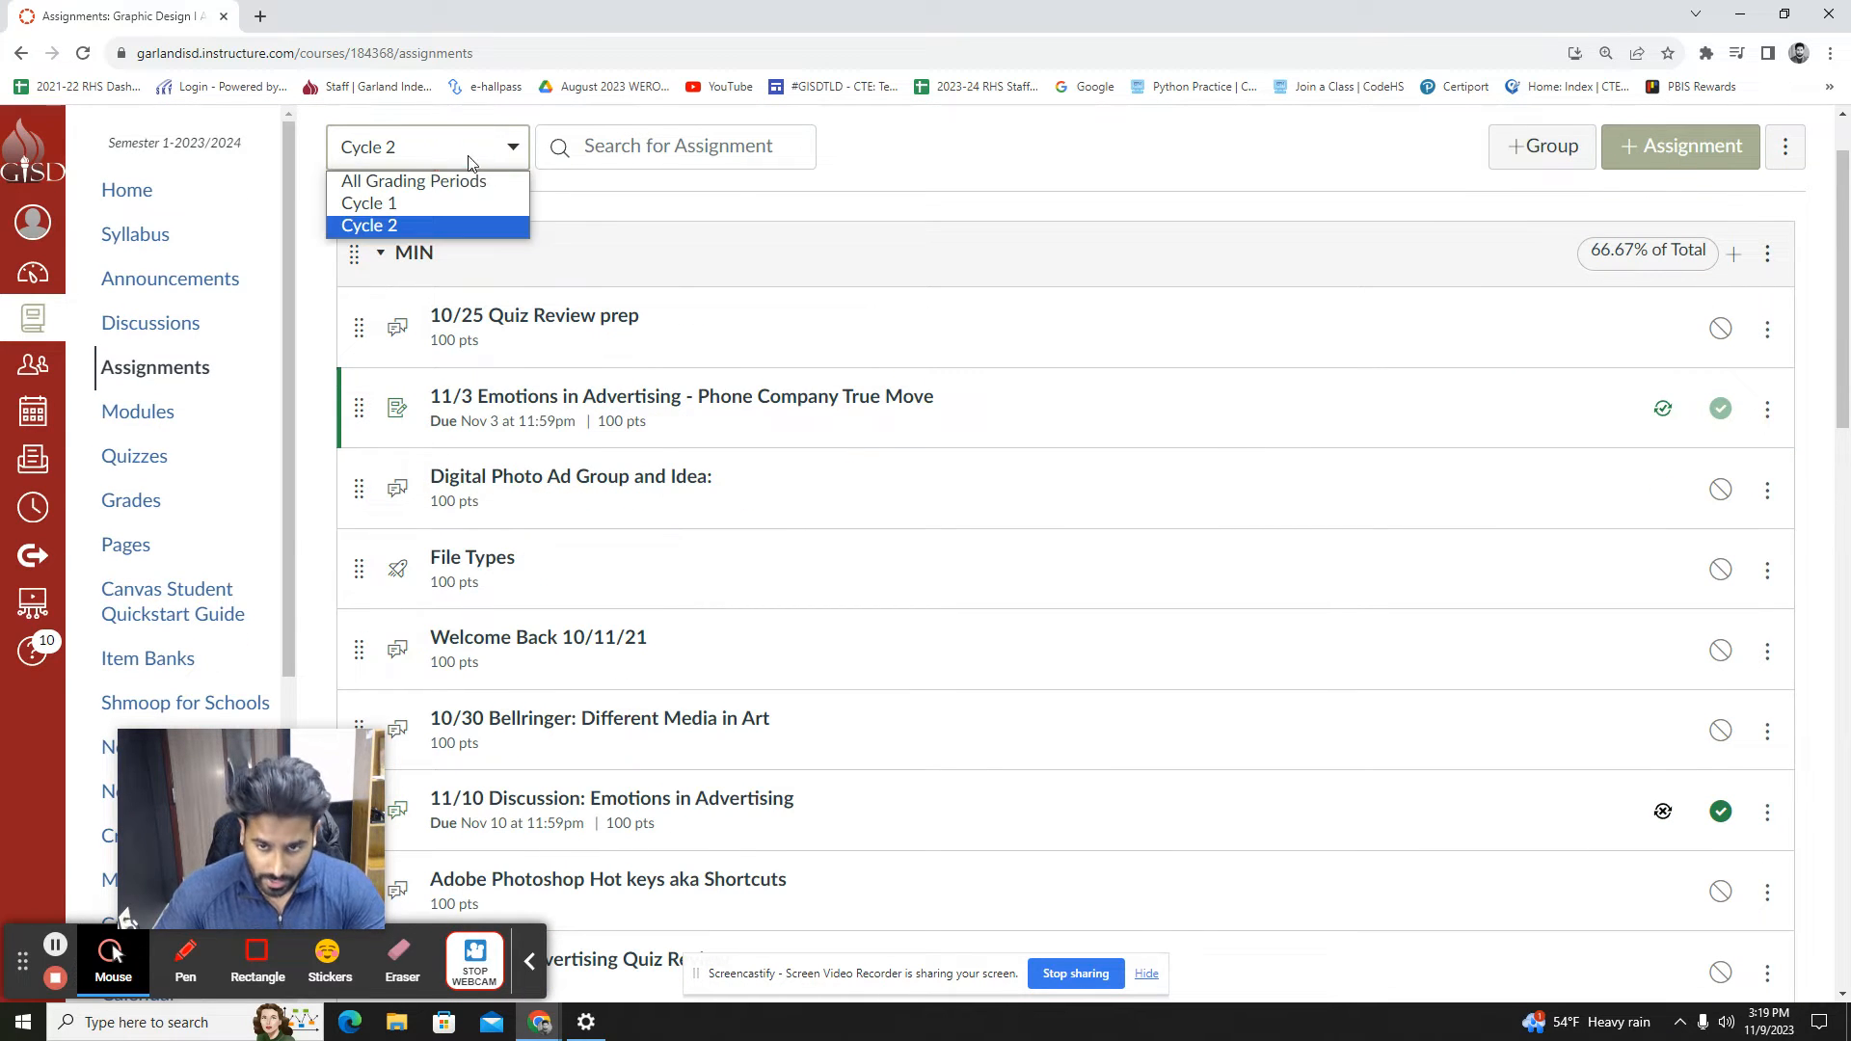
left_click(458, 184)
scroll(827, 753, "down", 2)
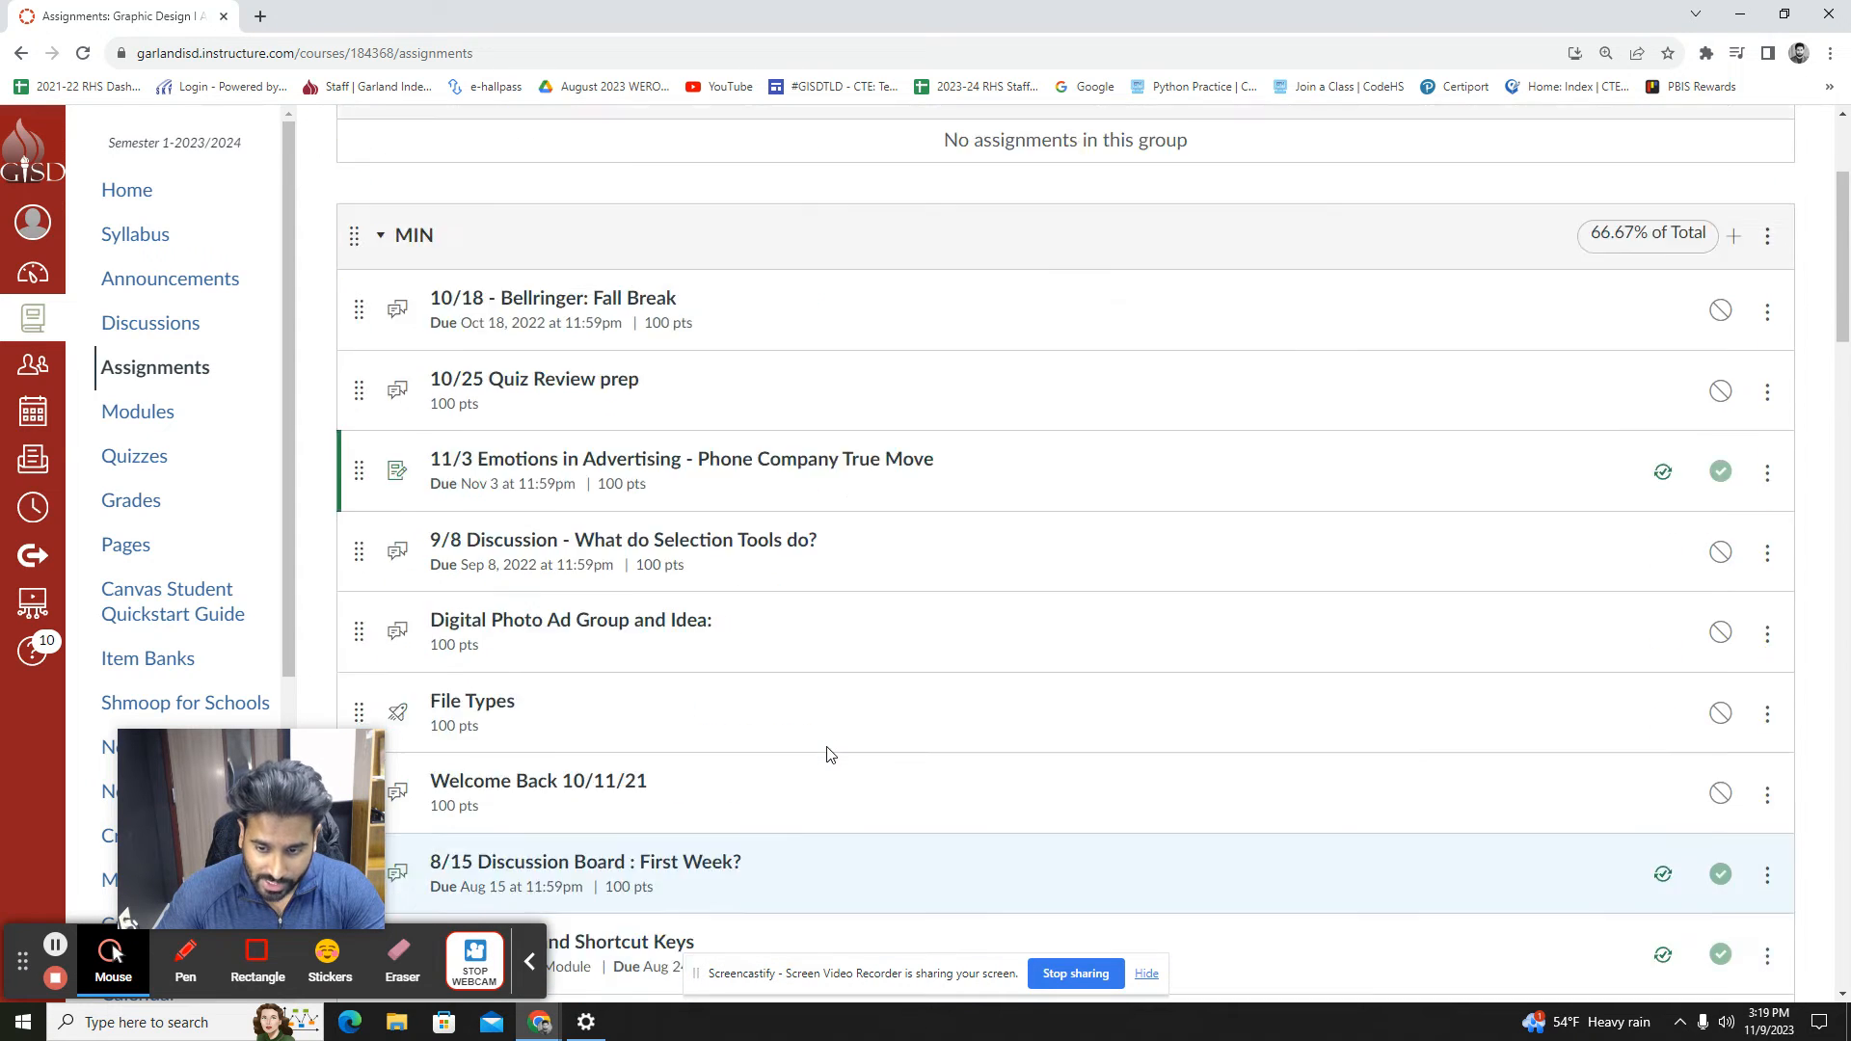
scroll(590, 656, "up", 4)
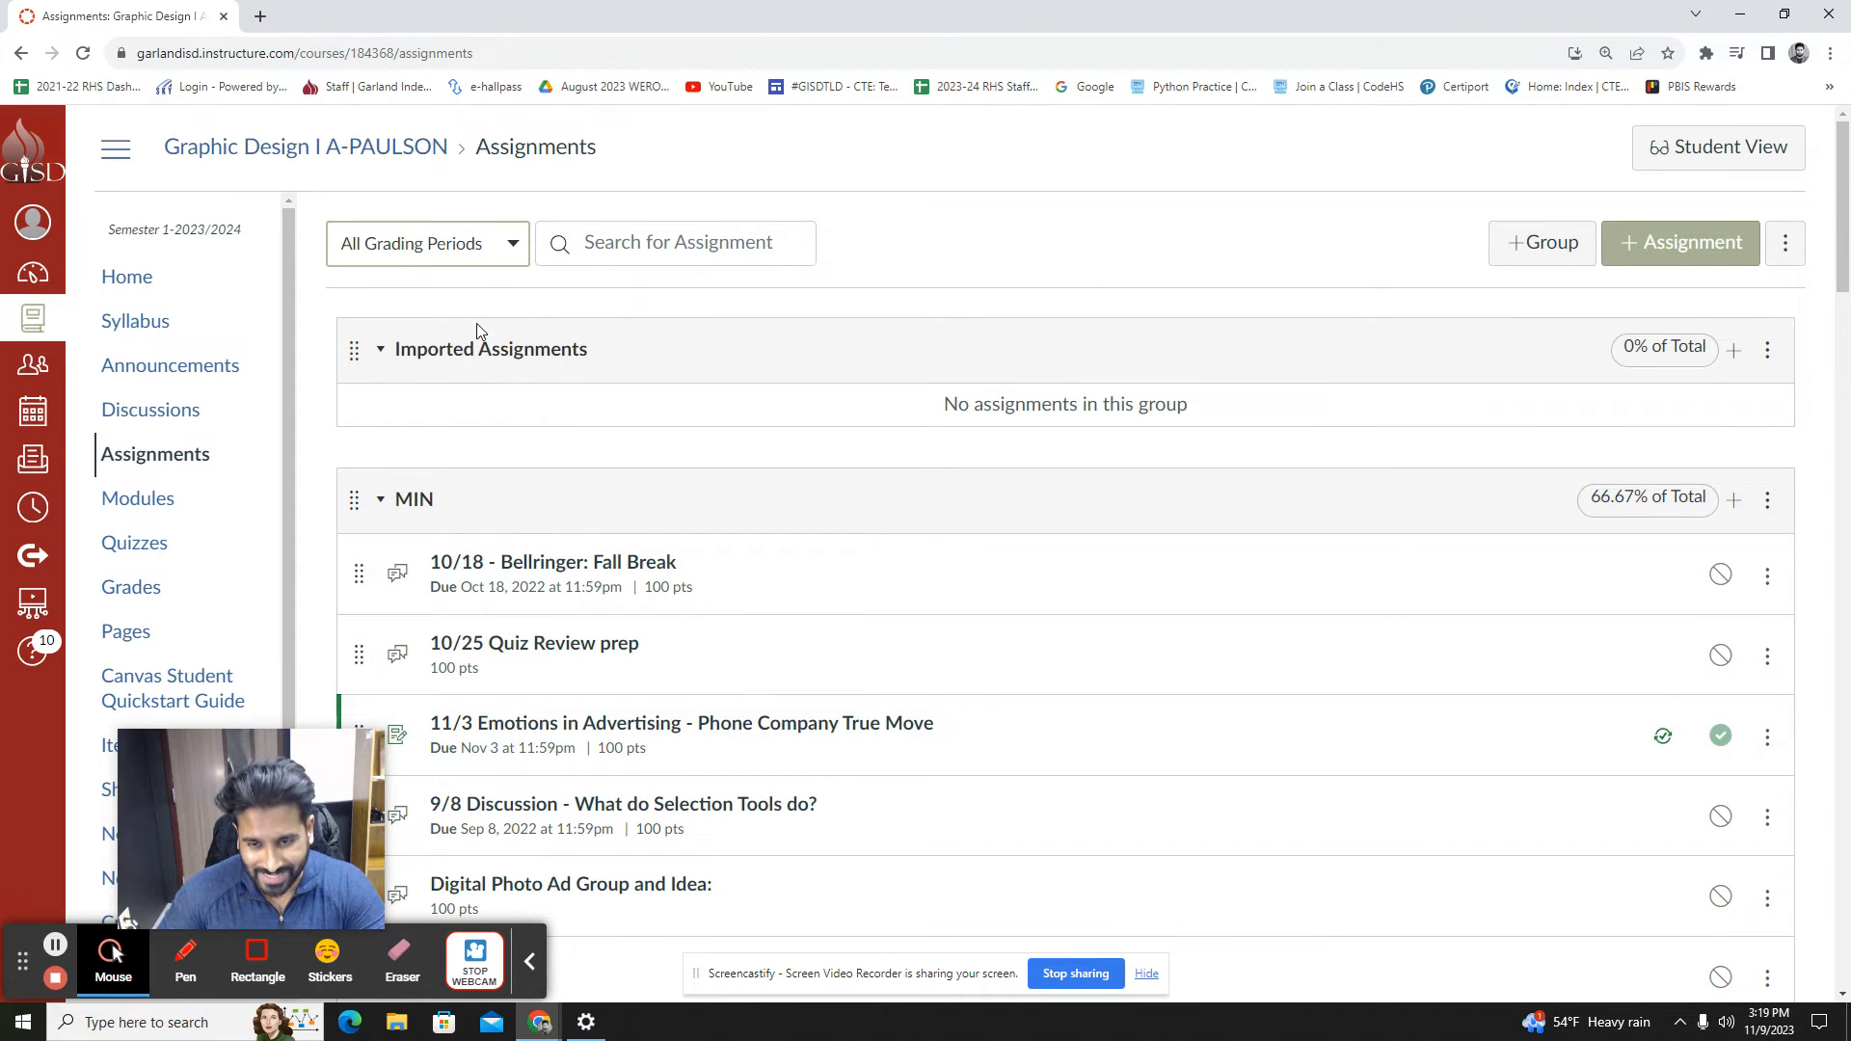
left_click(466, 252)
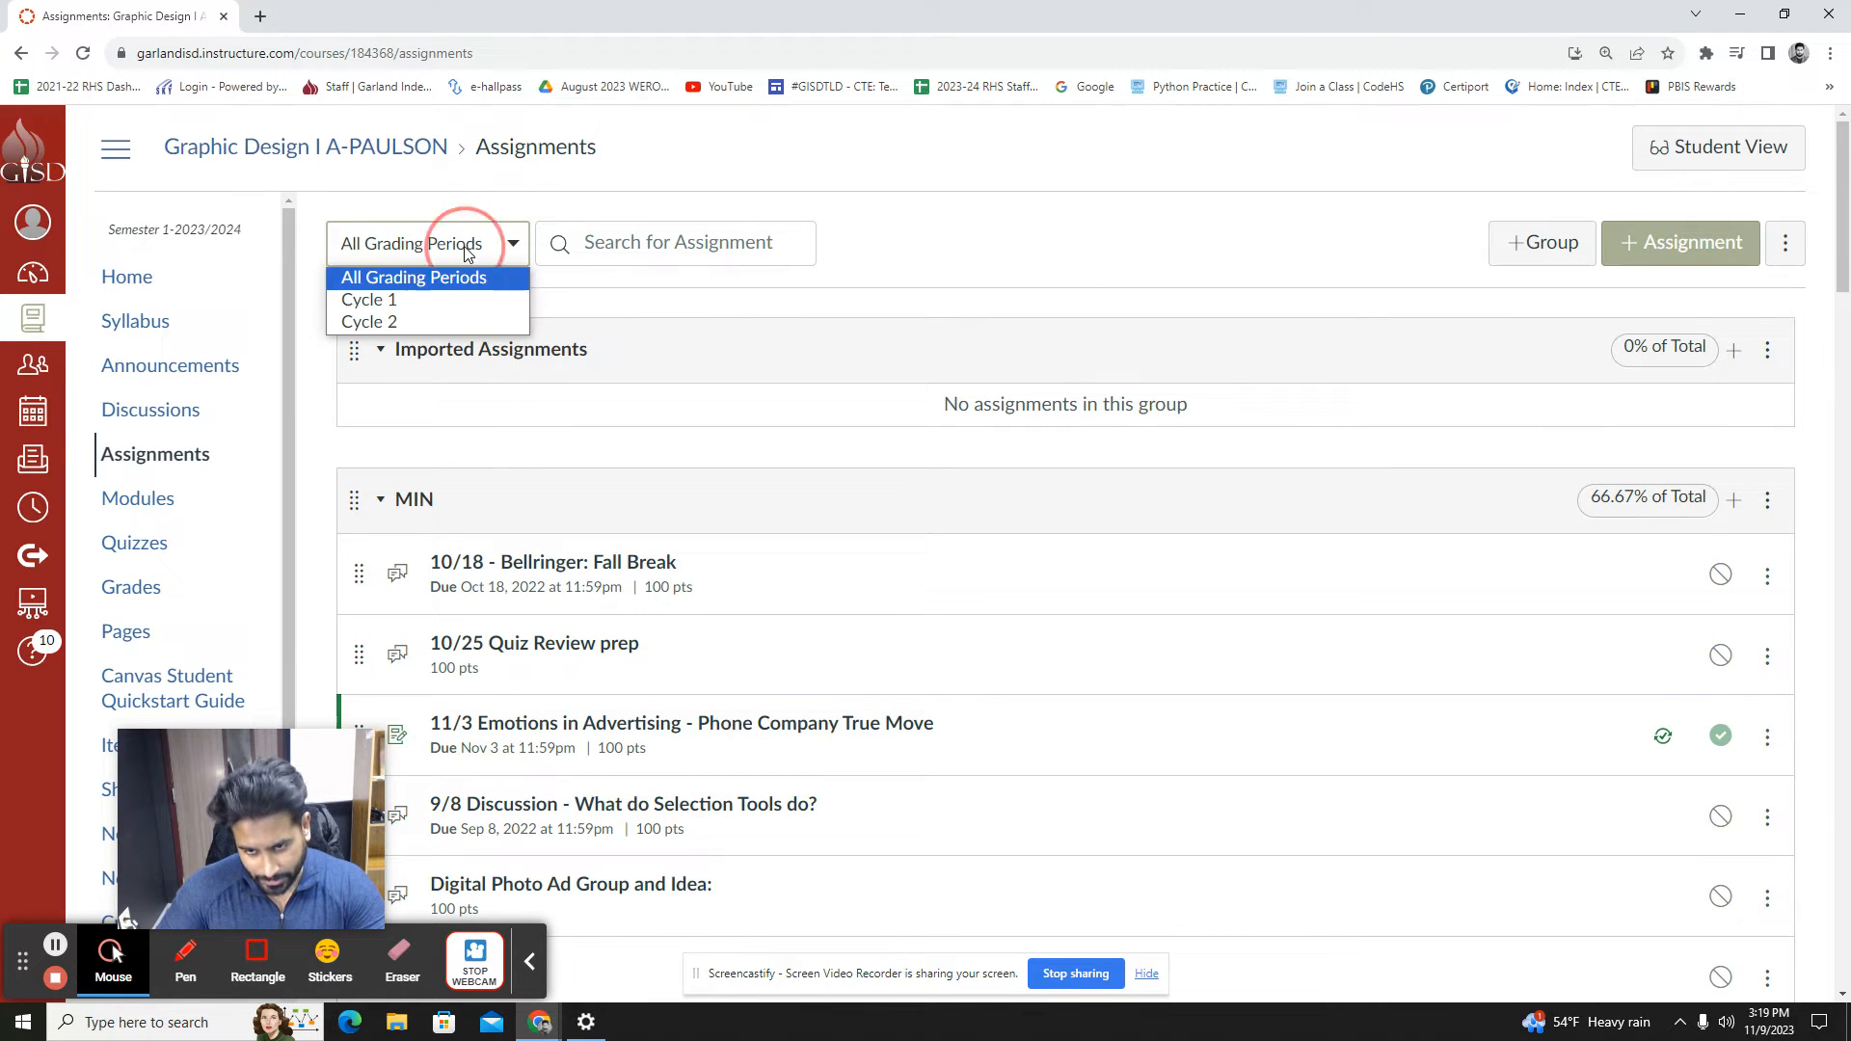
left_click(424, 326)
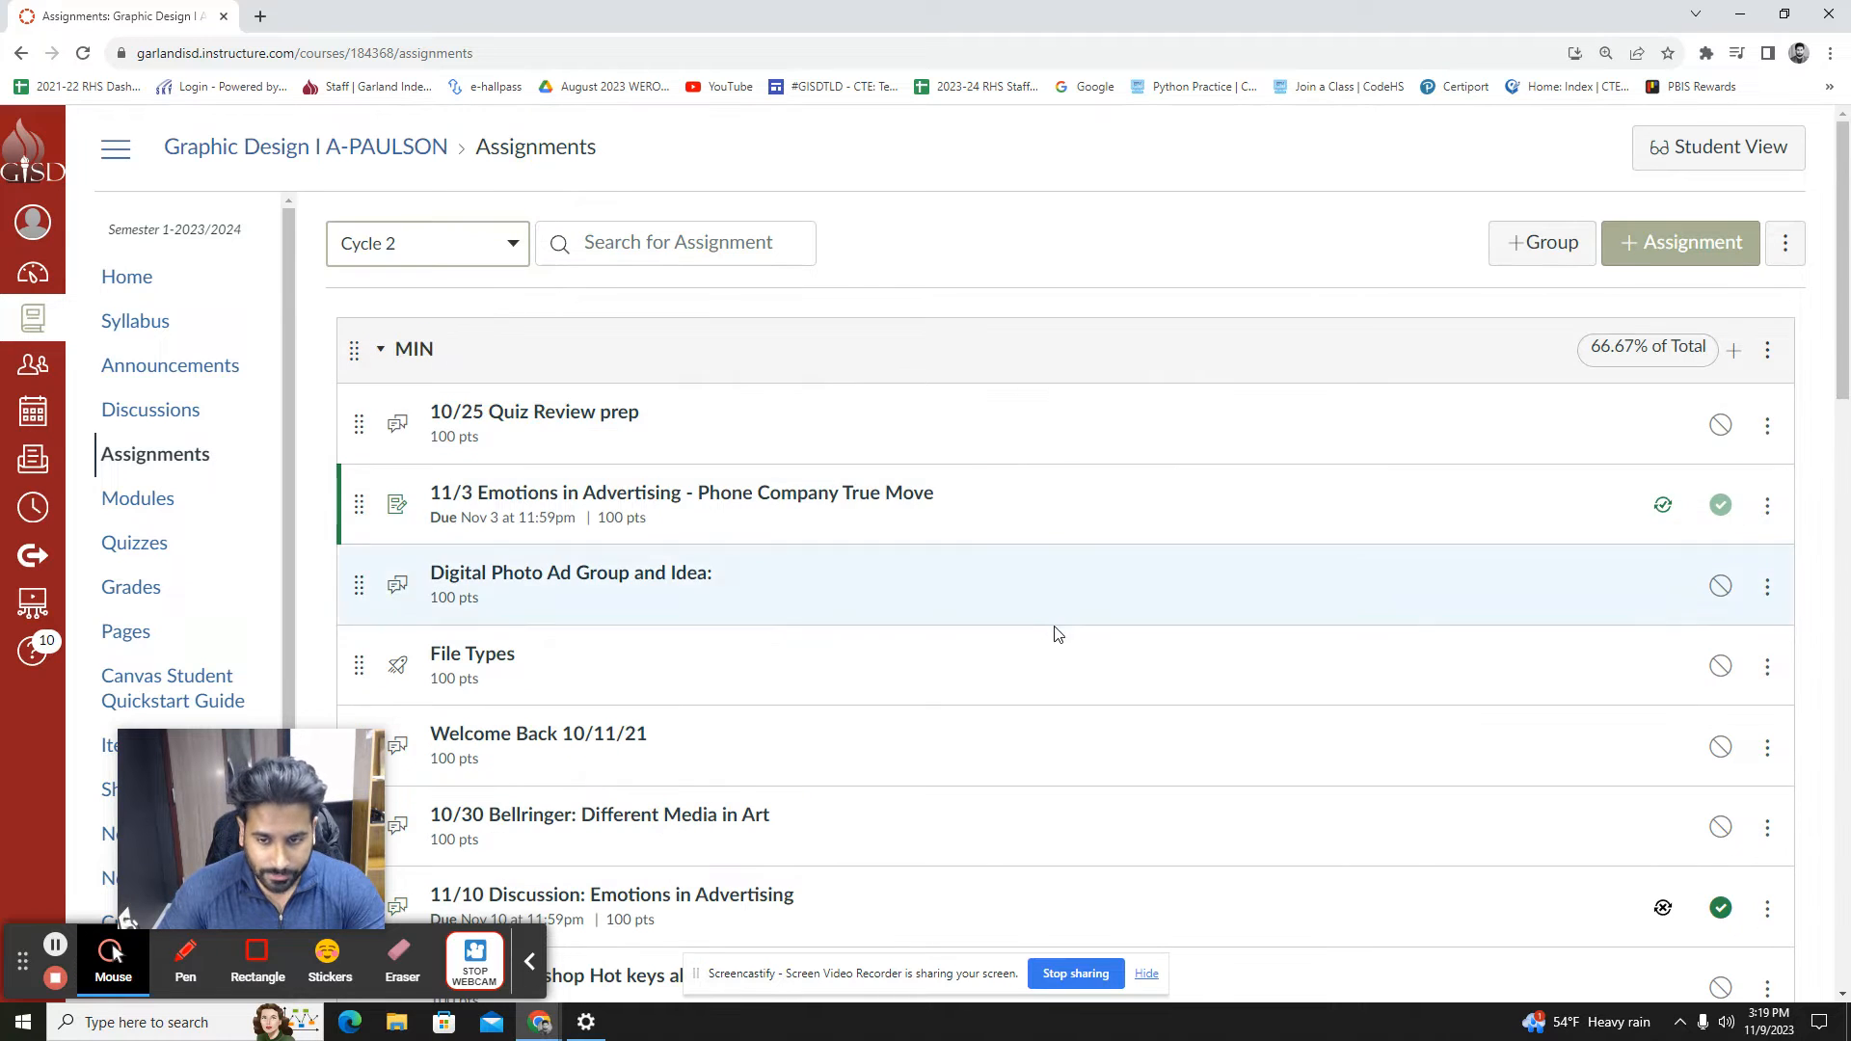
List the assignments of all grading periods and look through the entries in the MIN and MAJ groups
left_click(461, 253)
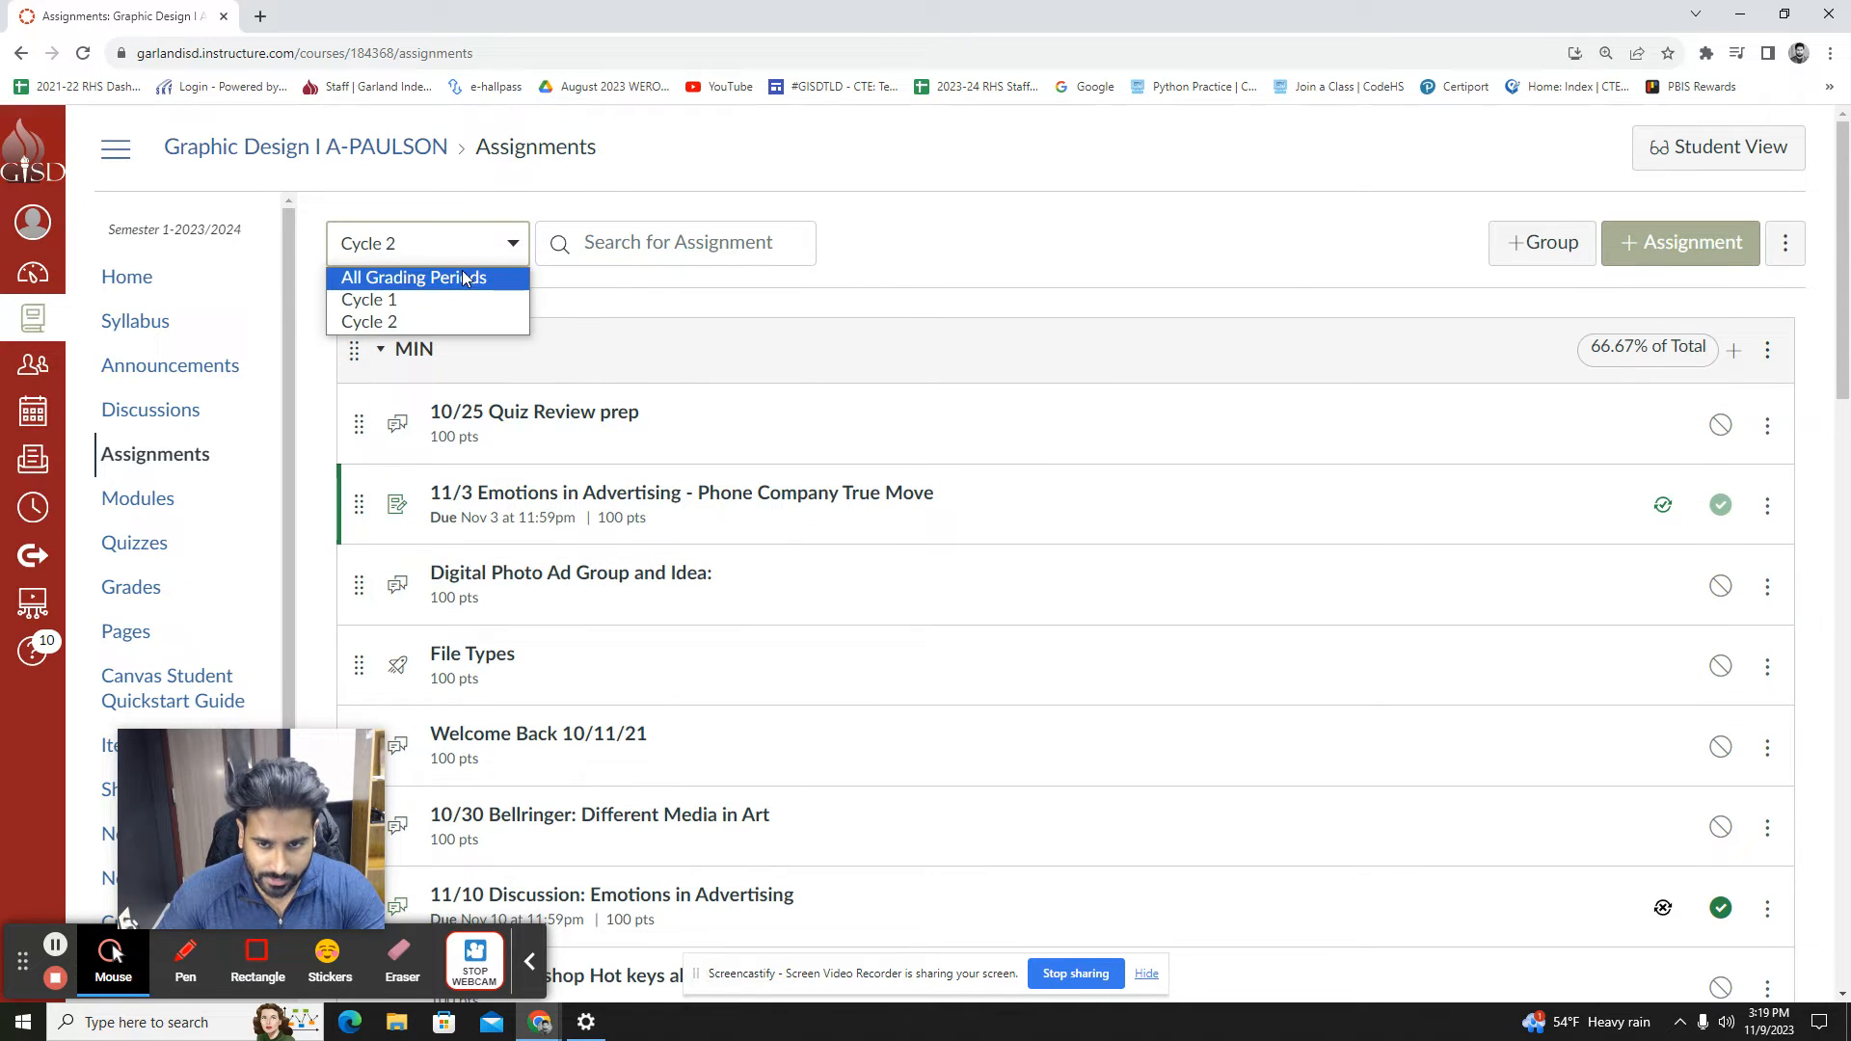
left_click(430, 279)
scroll(848, 578, "down", 10)
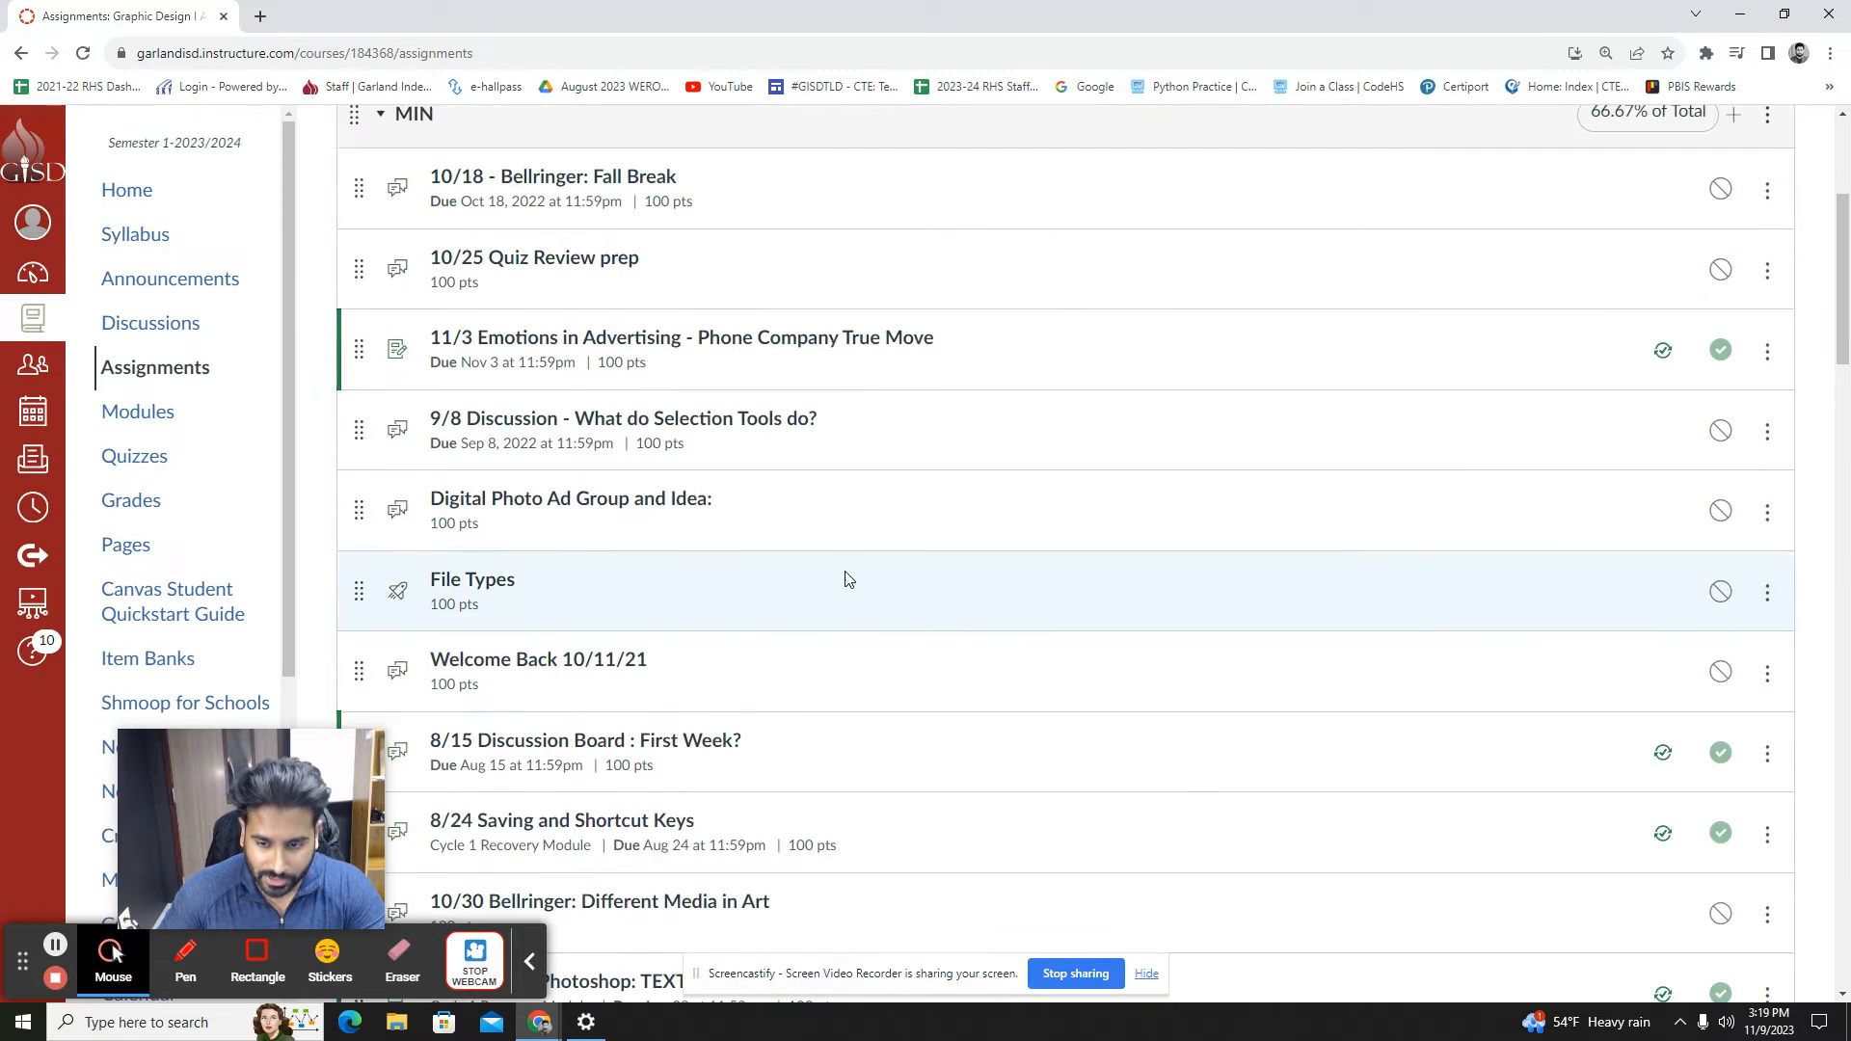
scroll(984, 596, "down", 20)
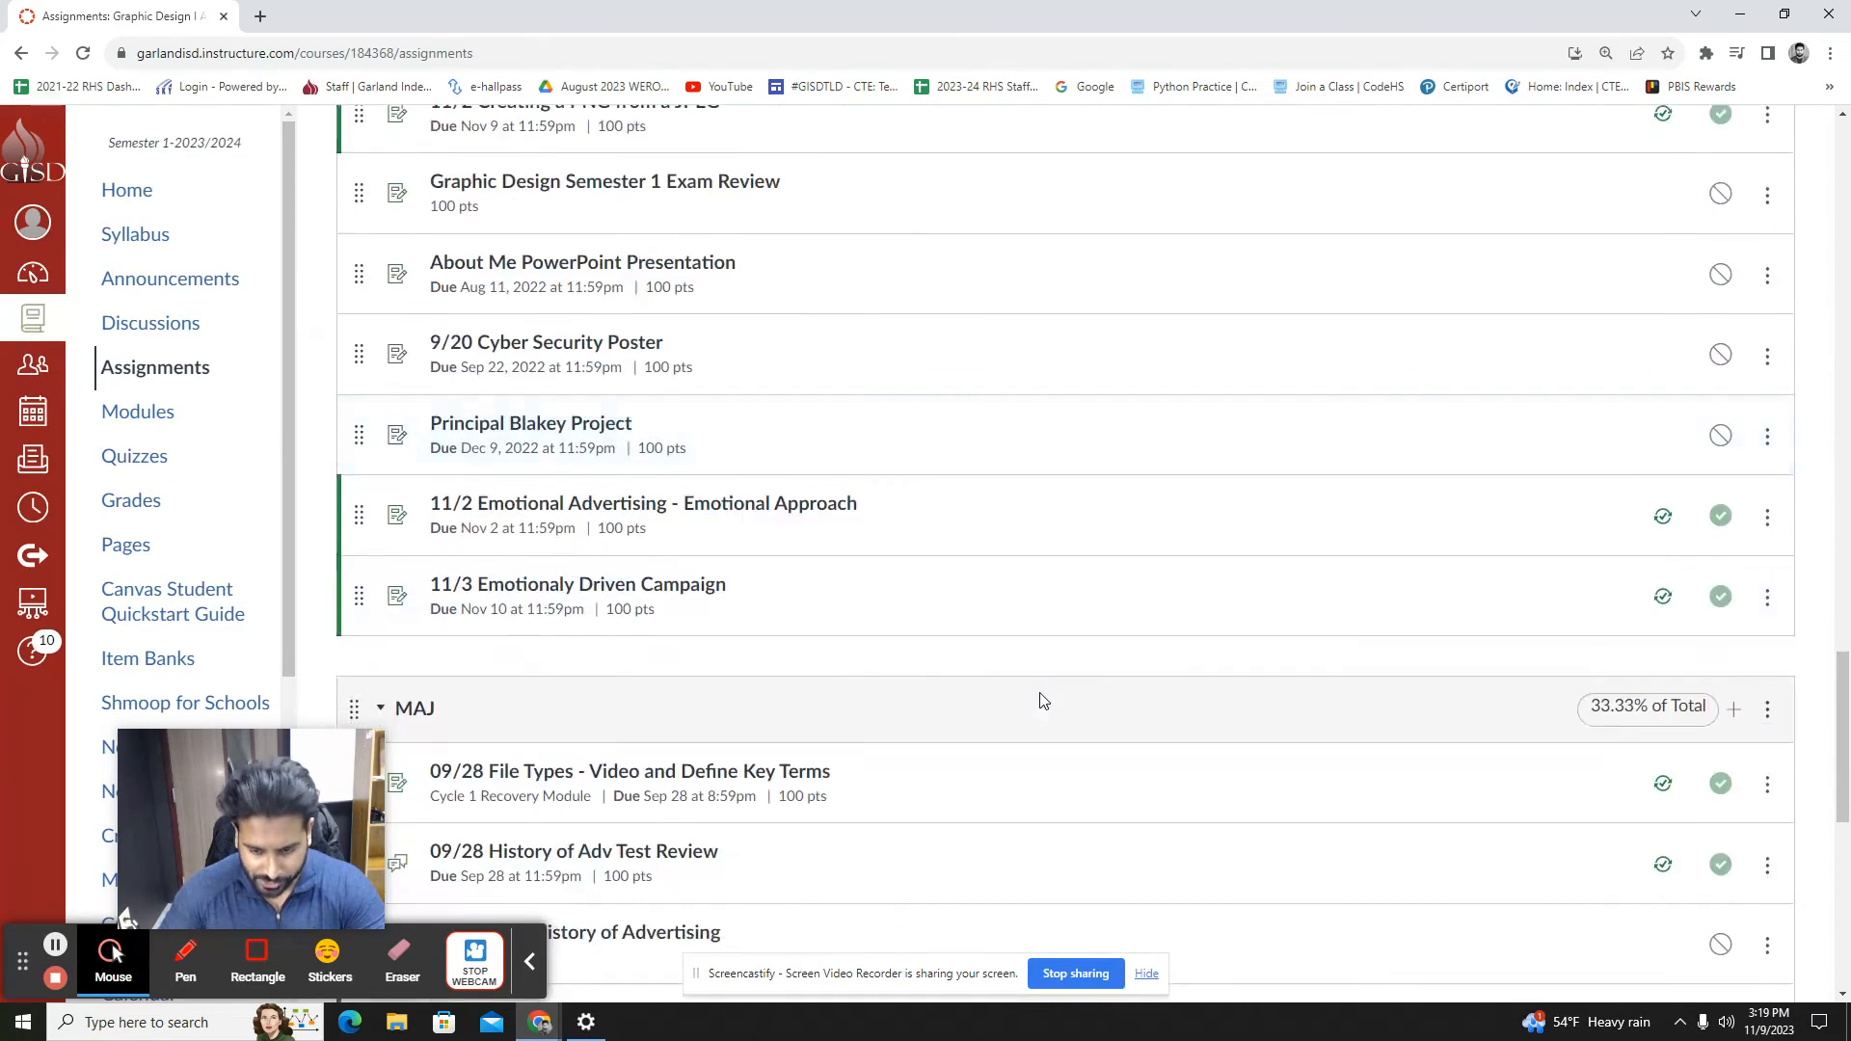
scroll(966, 644, "up", 6)
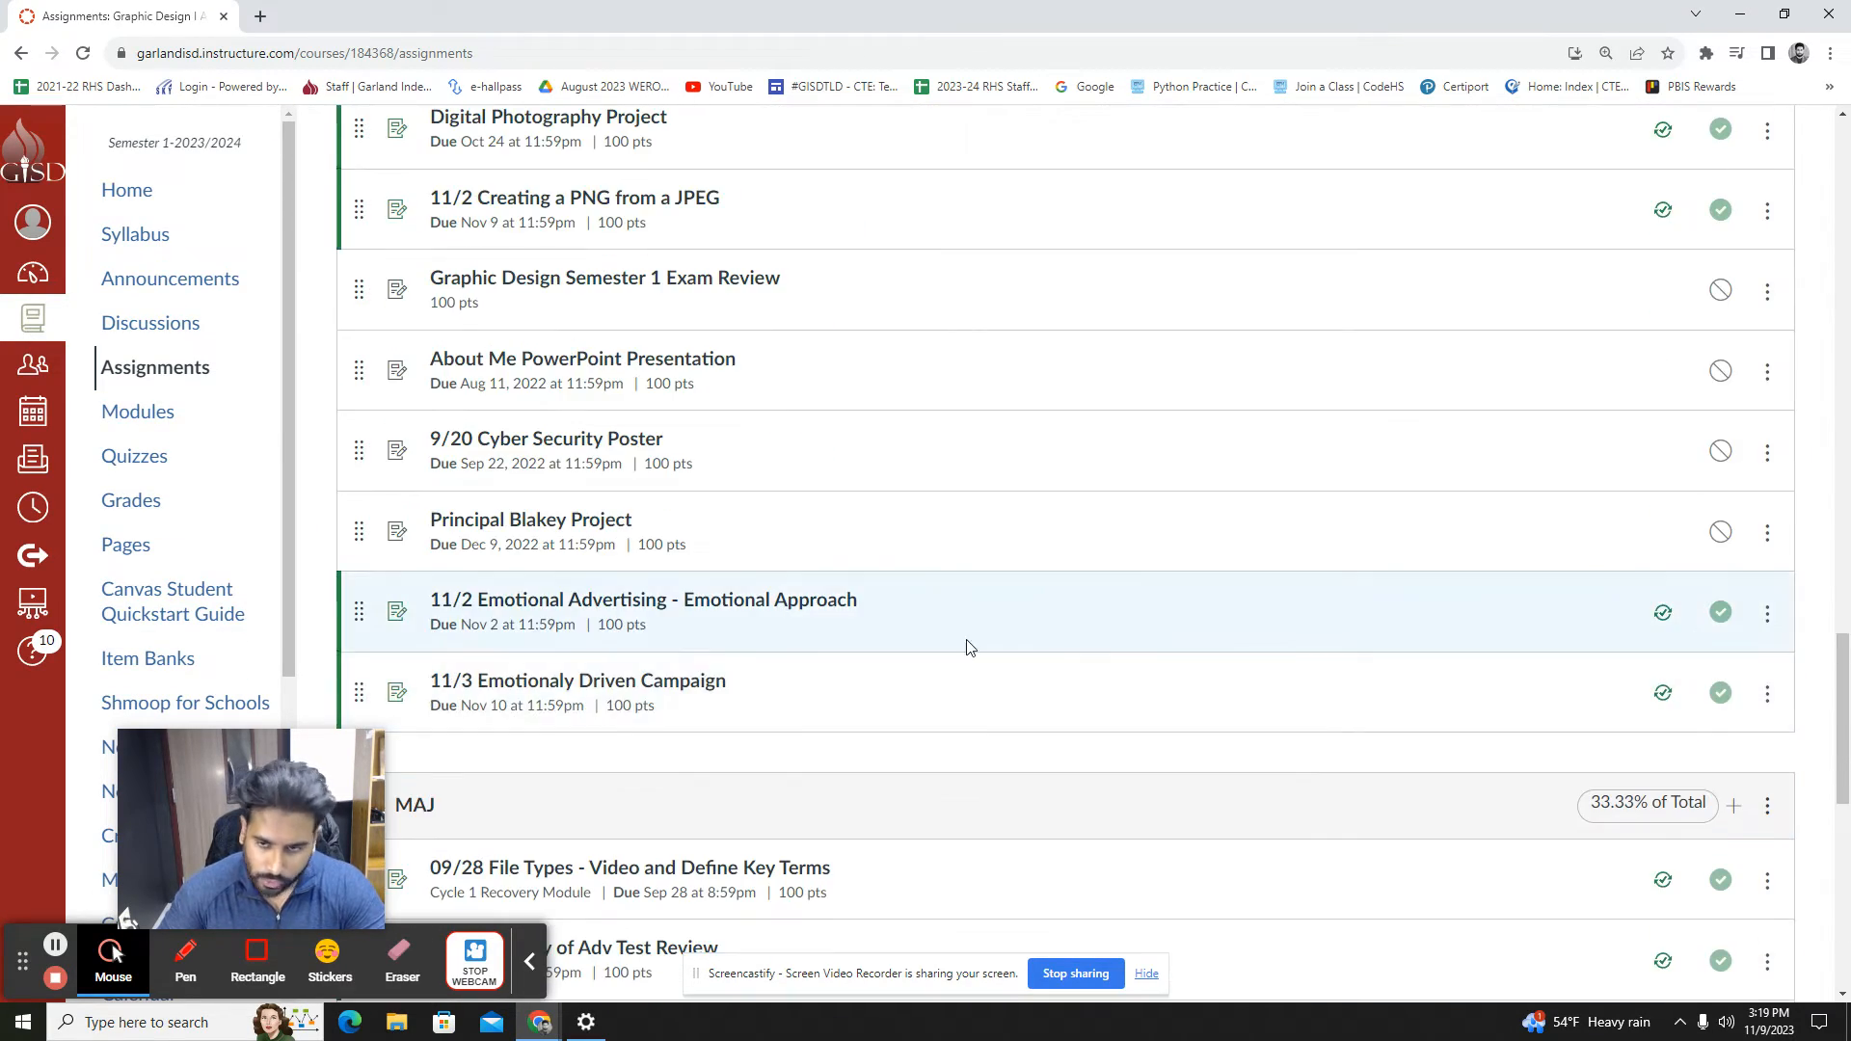
scroll(1001, 622, "down", 3)
scroll(760, 566, "up", 15)
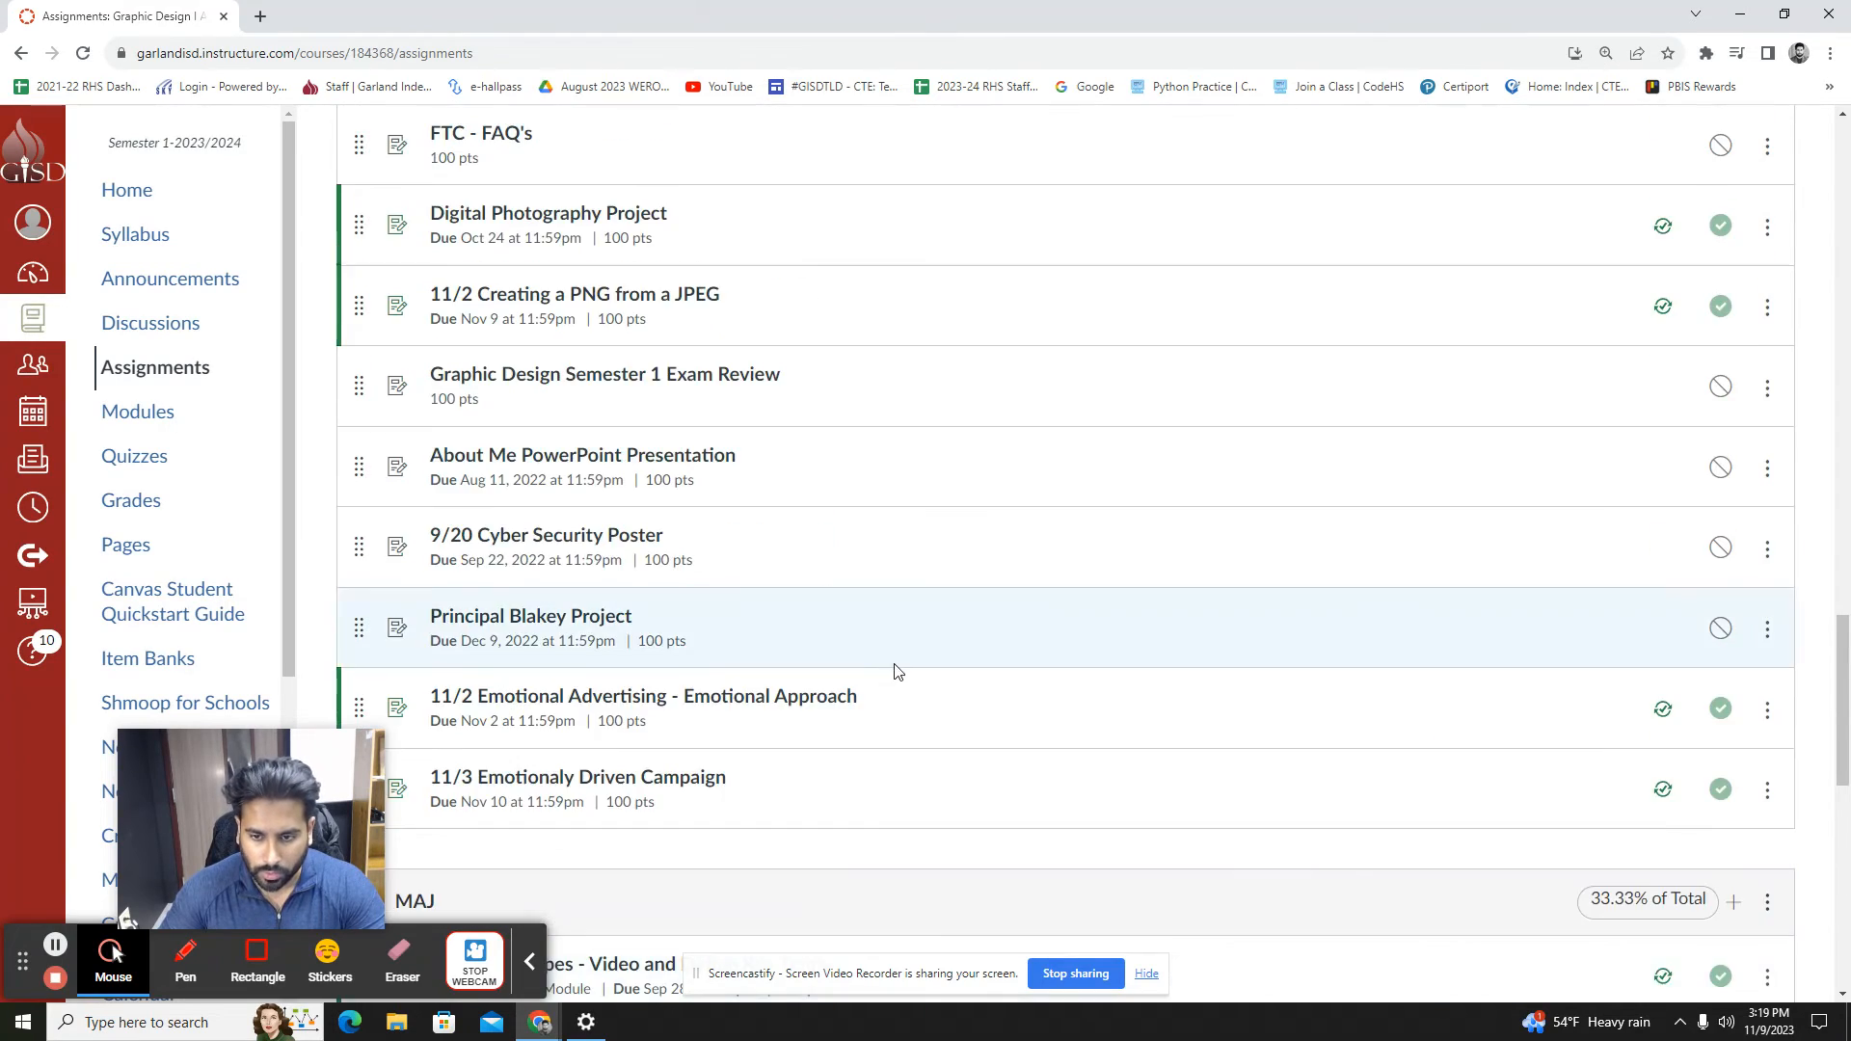
scroll(405, 294, "up", 10)
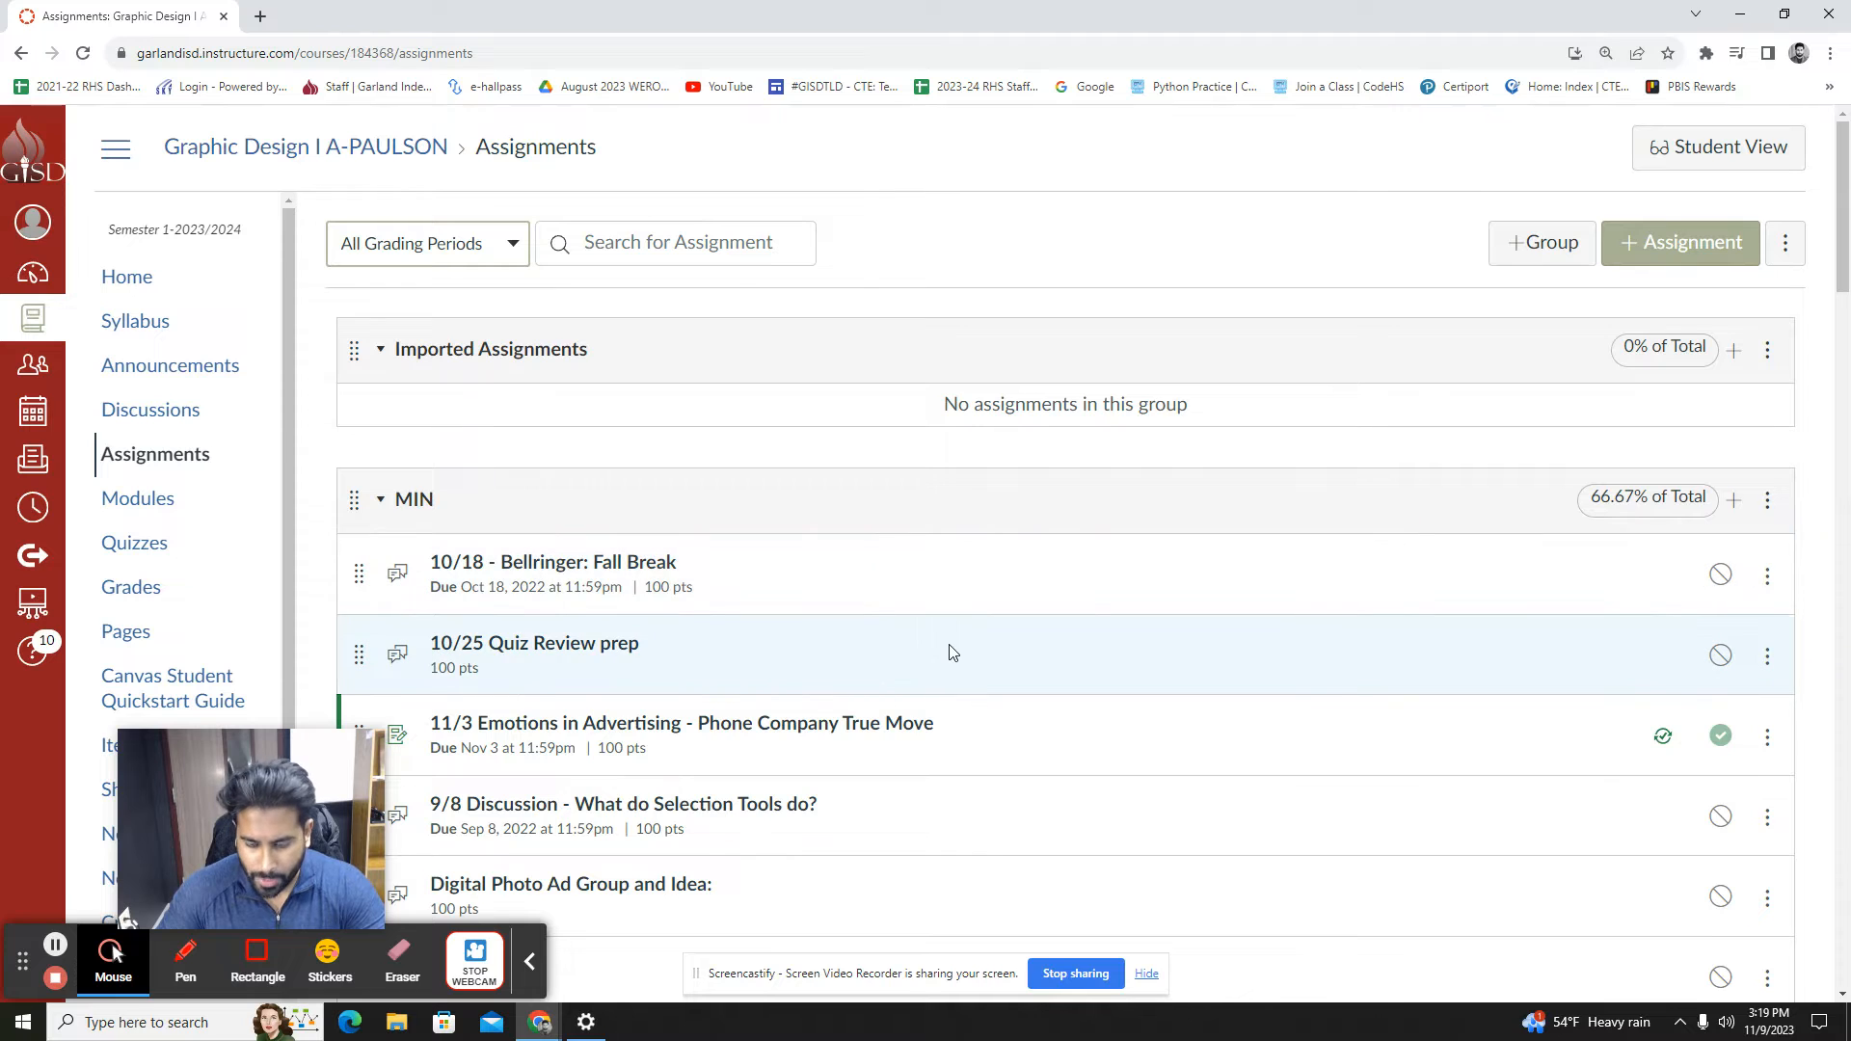
scroll(992, 637, "down", 1)
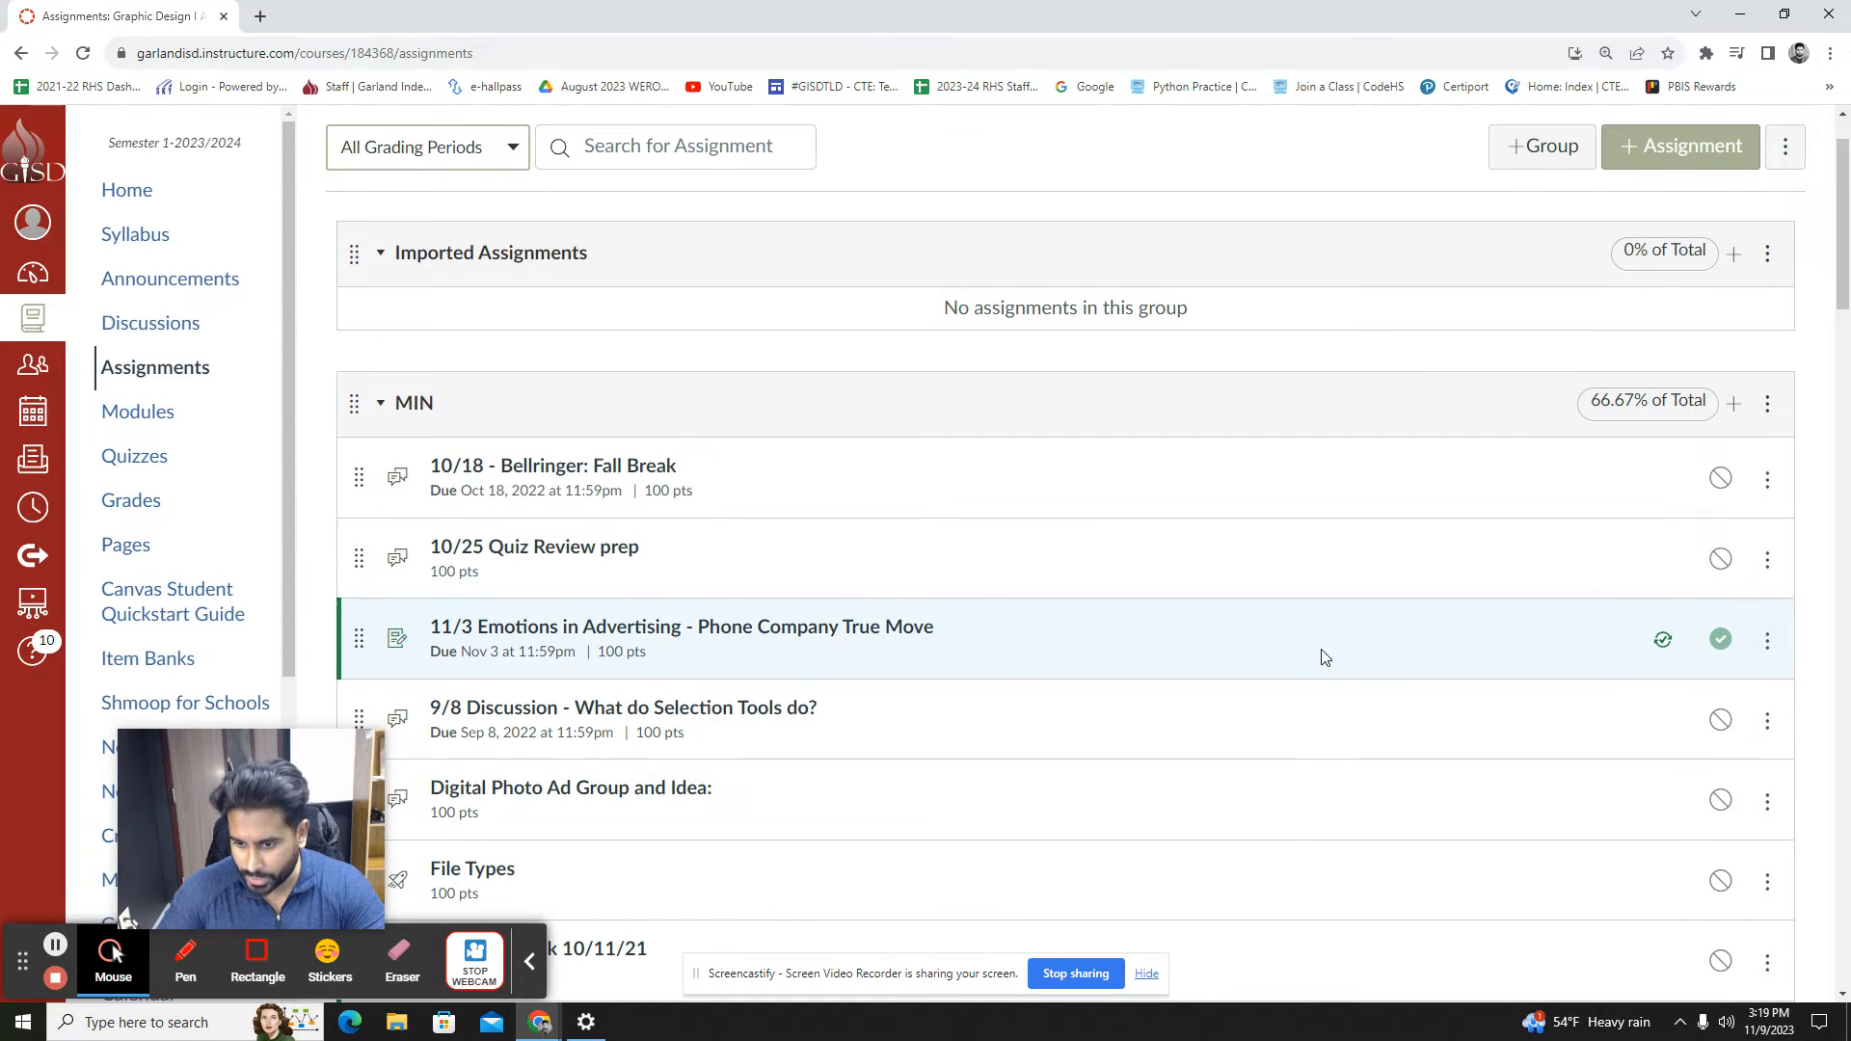
scroll(1157, 762, "down", 6)
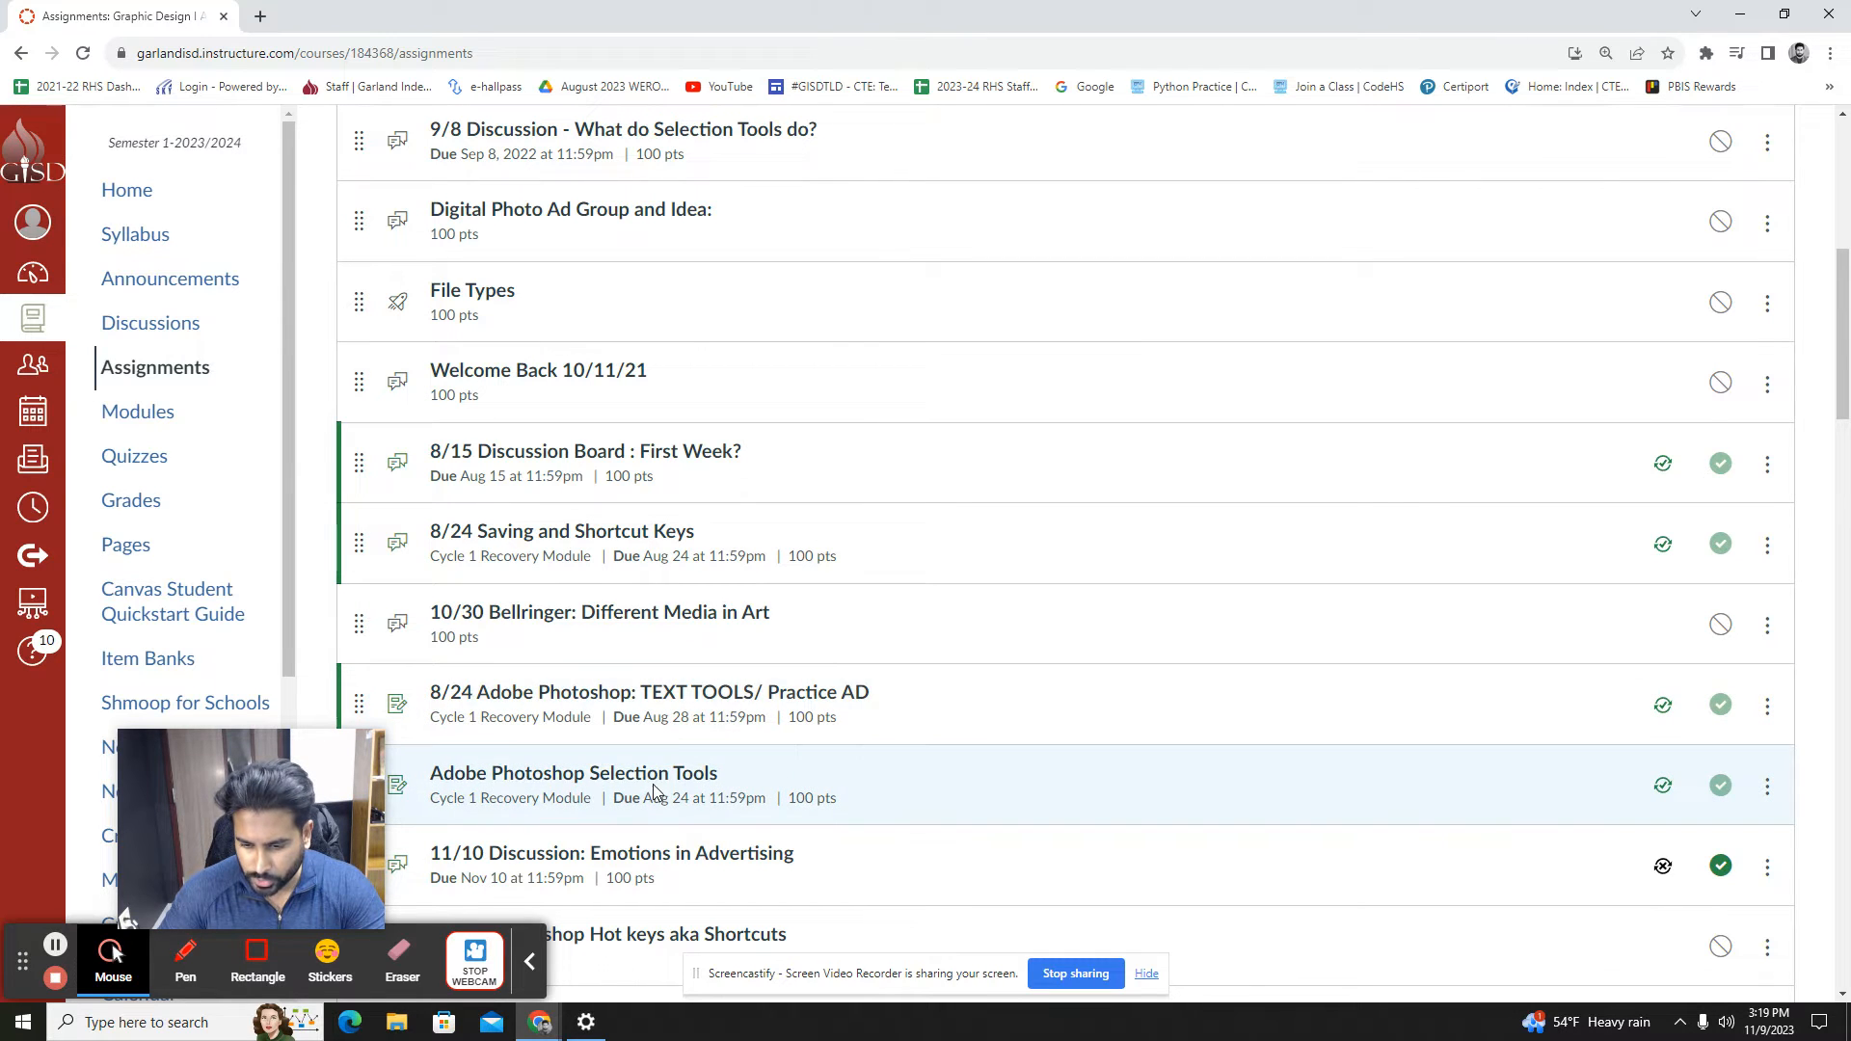
Open the "Adobe Photoshop Selection Tools" assignment and look through its instructions, images and video links
left_click(660, 774)
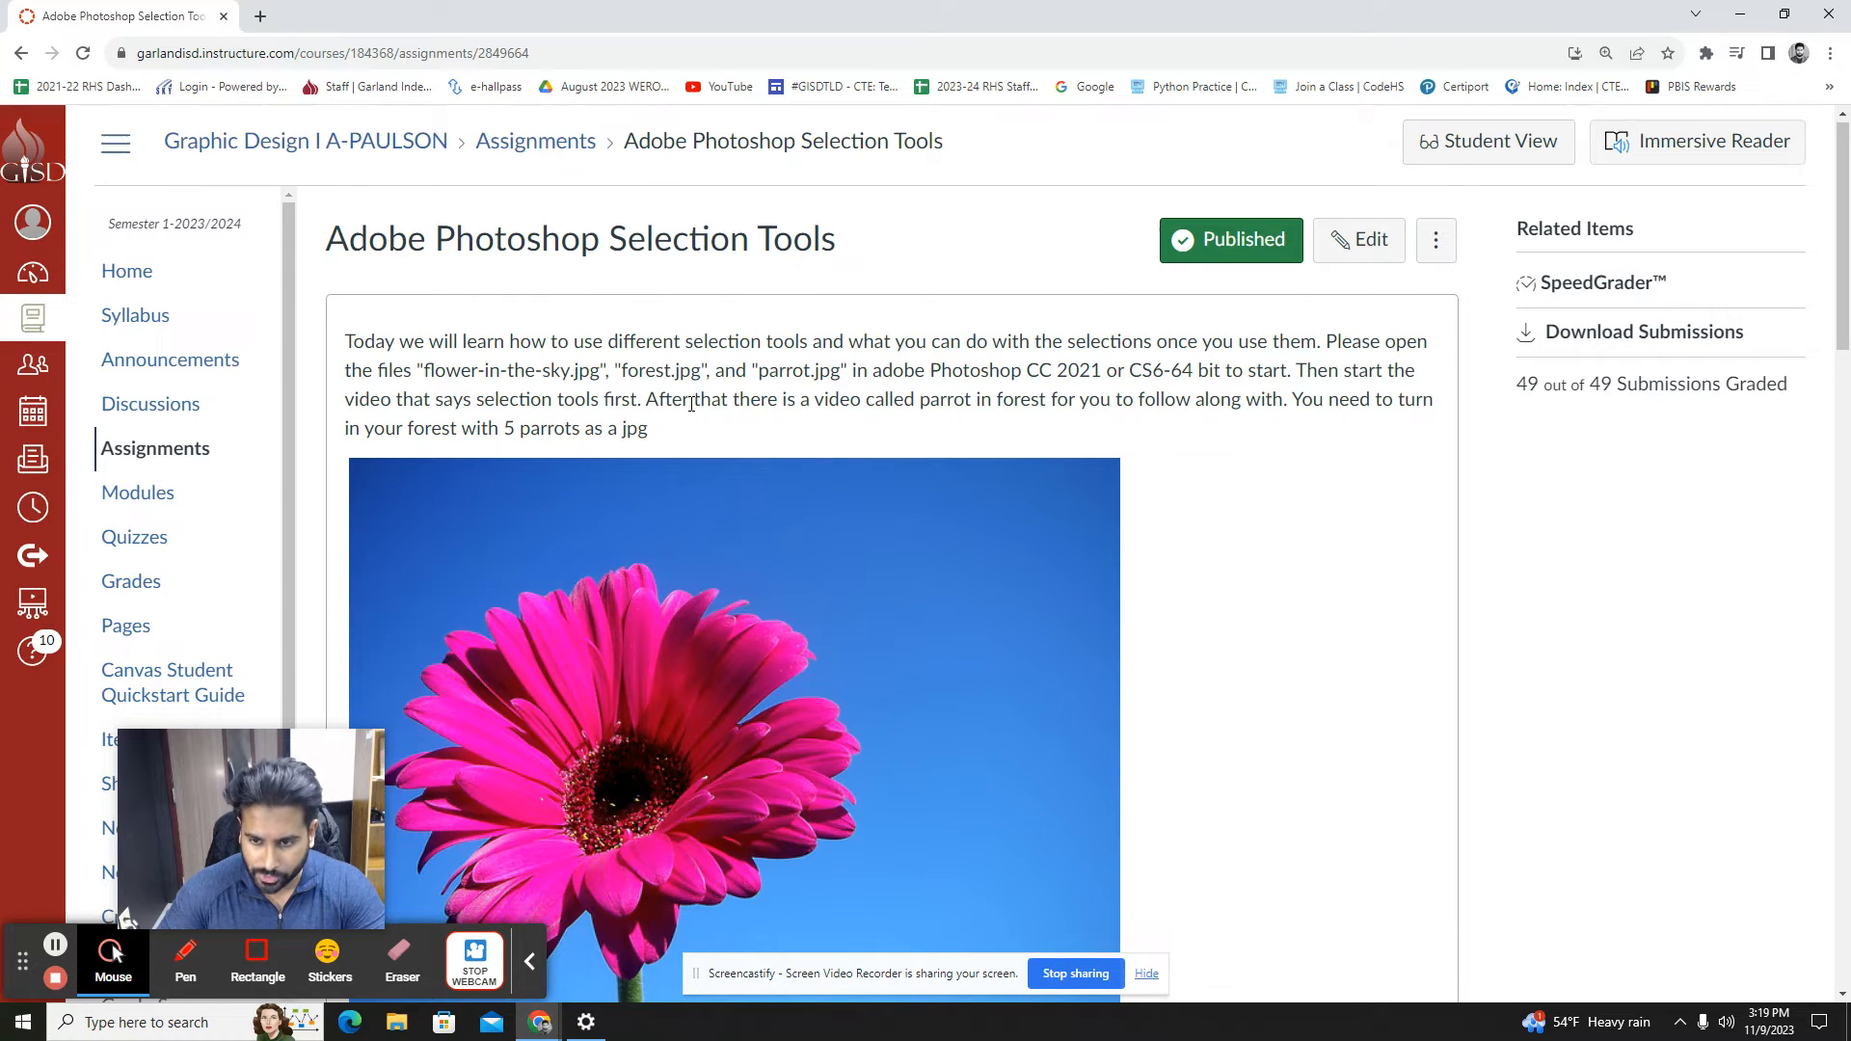
scroll(765, 383, "down", 11)
scroll(1143, 635, "down", 8)
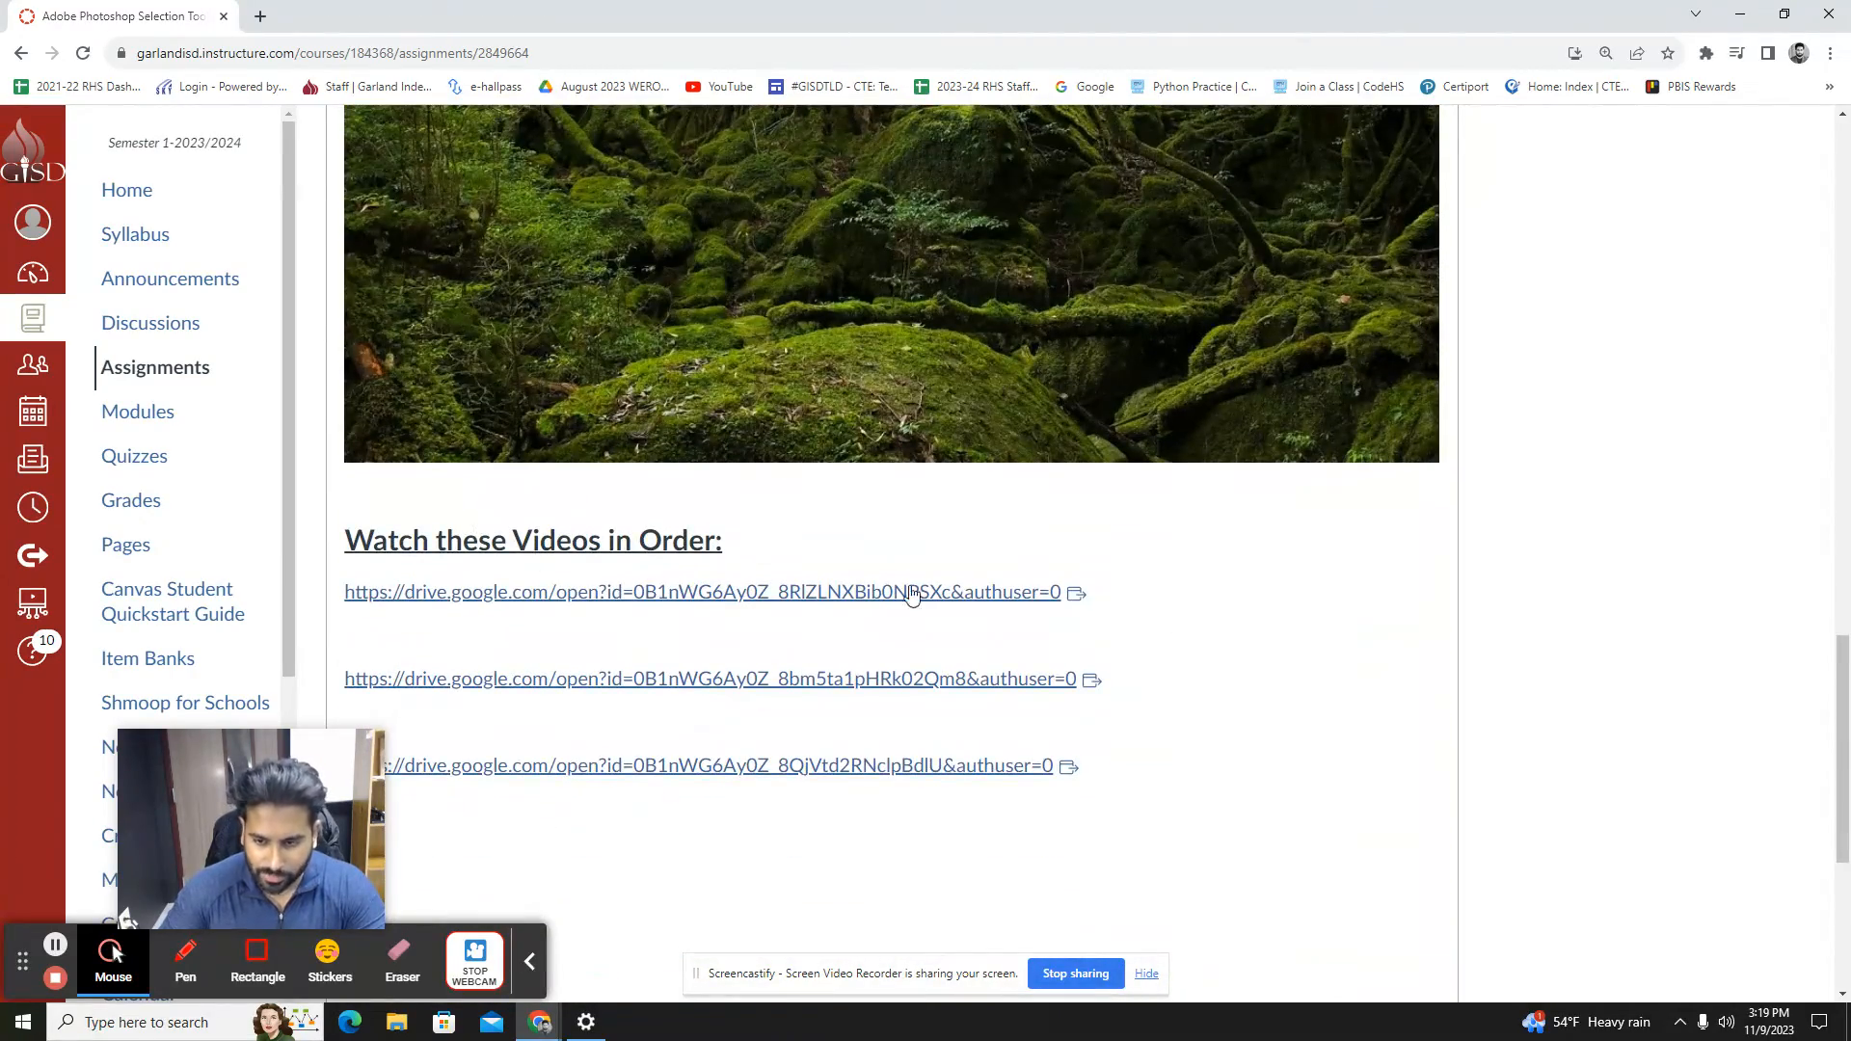
Look over the points, submission type and due date at the end of the assignment, and return to its start
scroll(867, 736, "down", 5)
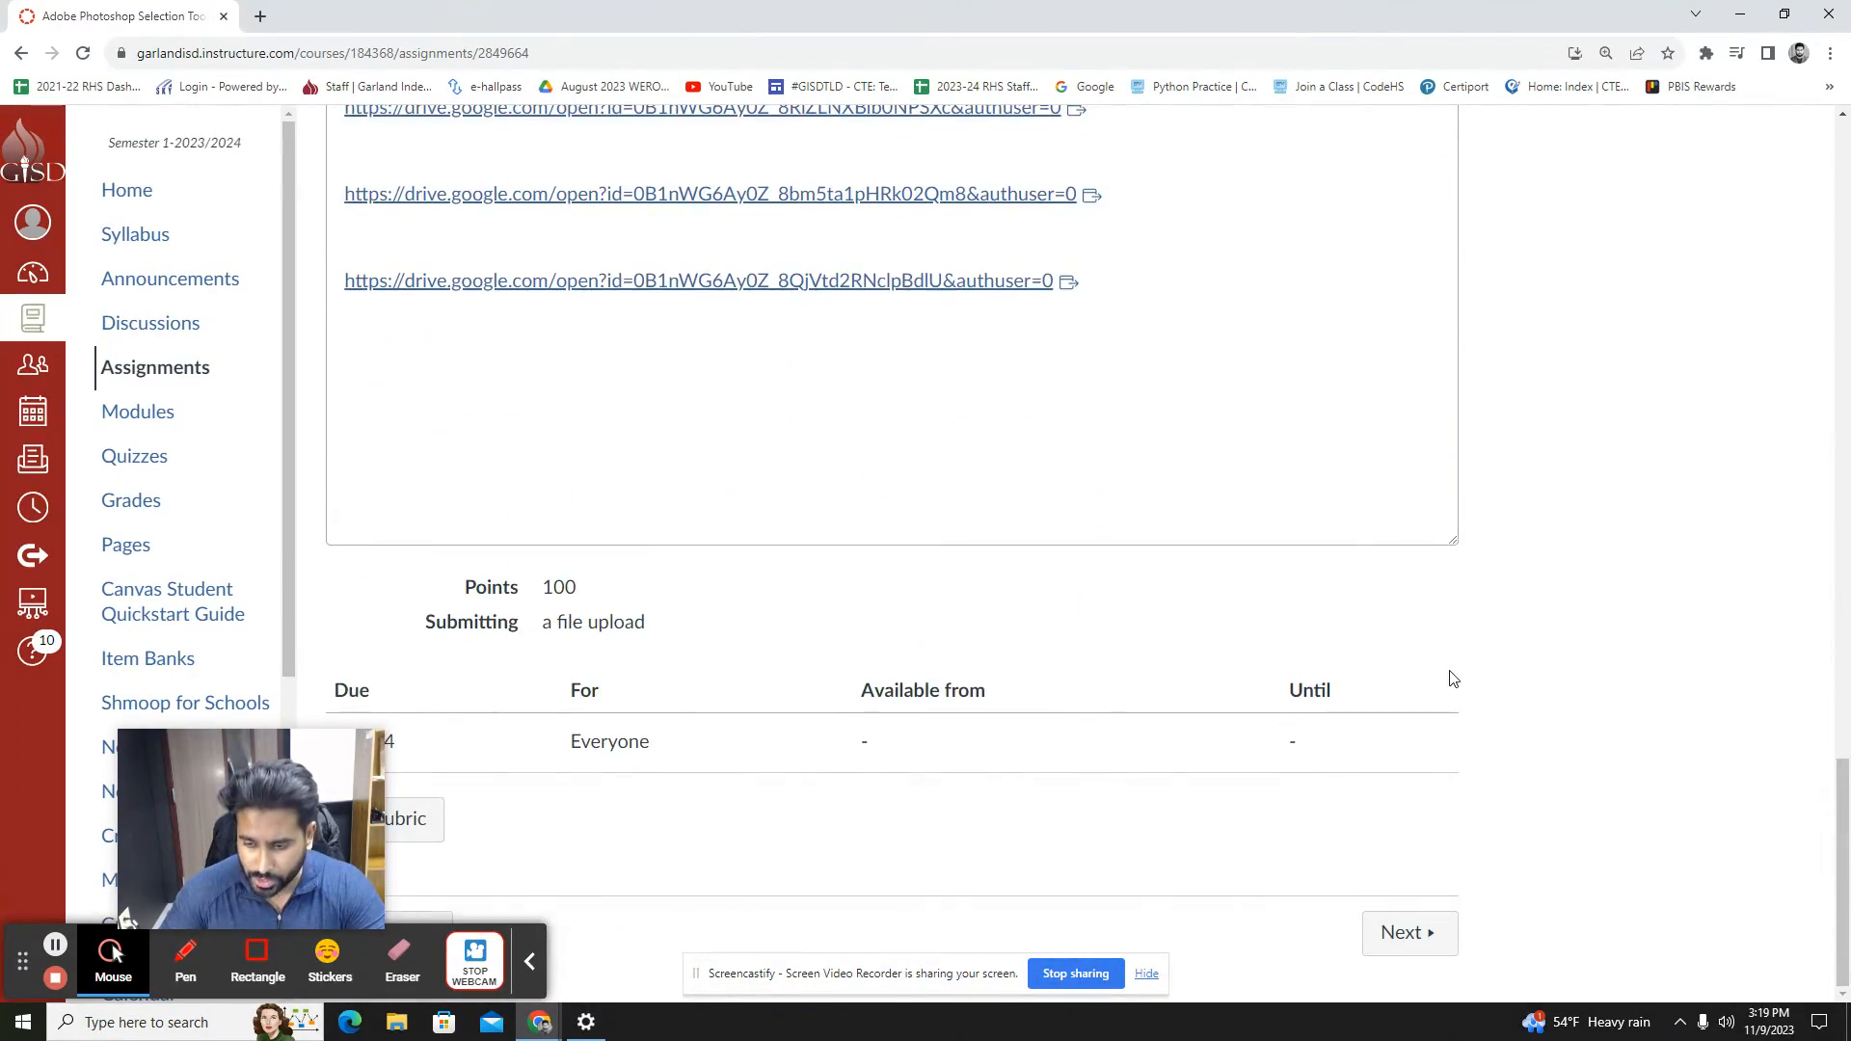
scroll(1252, 661, "up", 20)
scroll(511, 497, "up", 2)
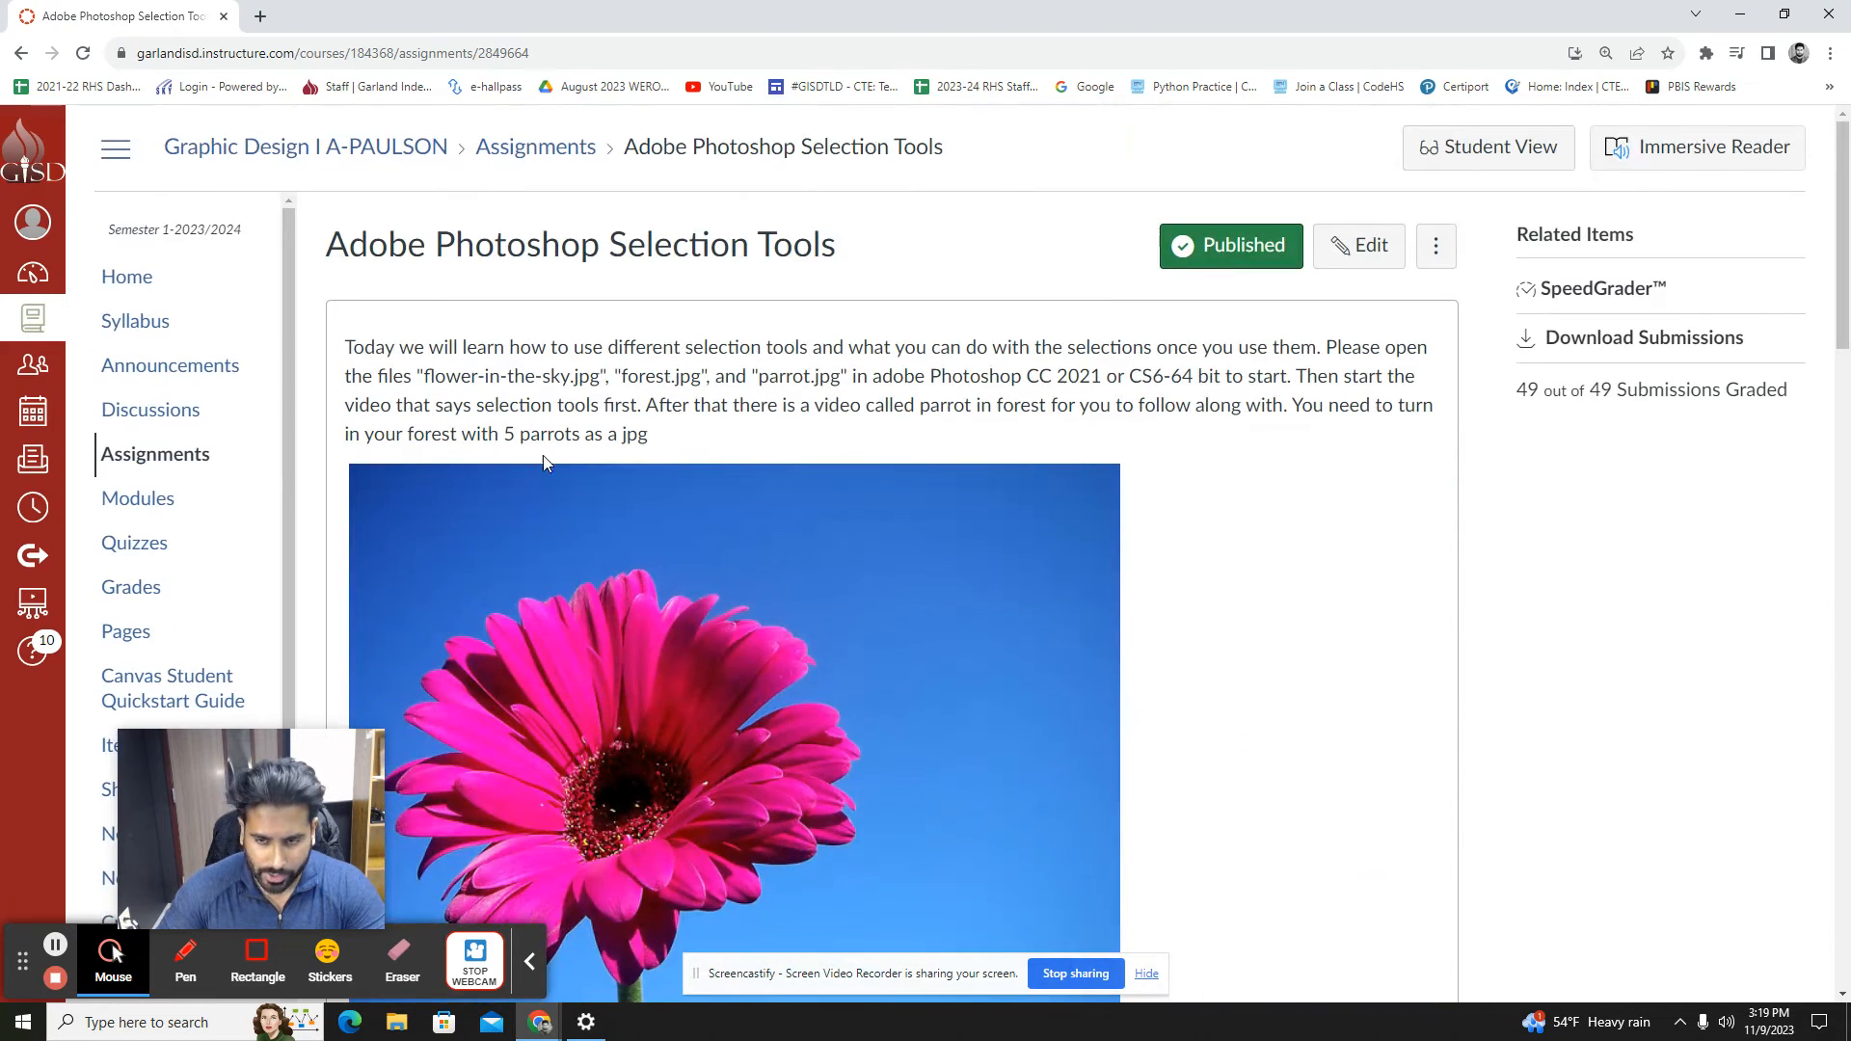
Create a new assignment in the course and name it "11/10 Selection Tools - Adobe Photoshop"
left_click(203, 457)
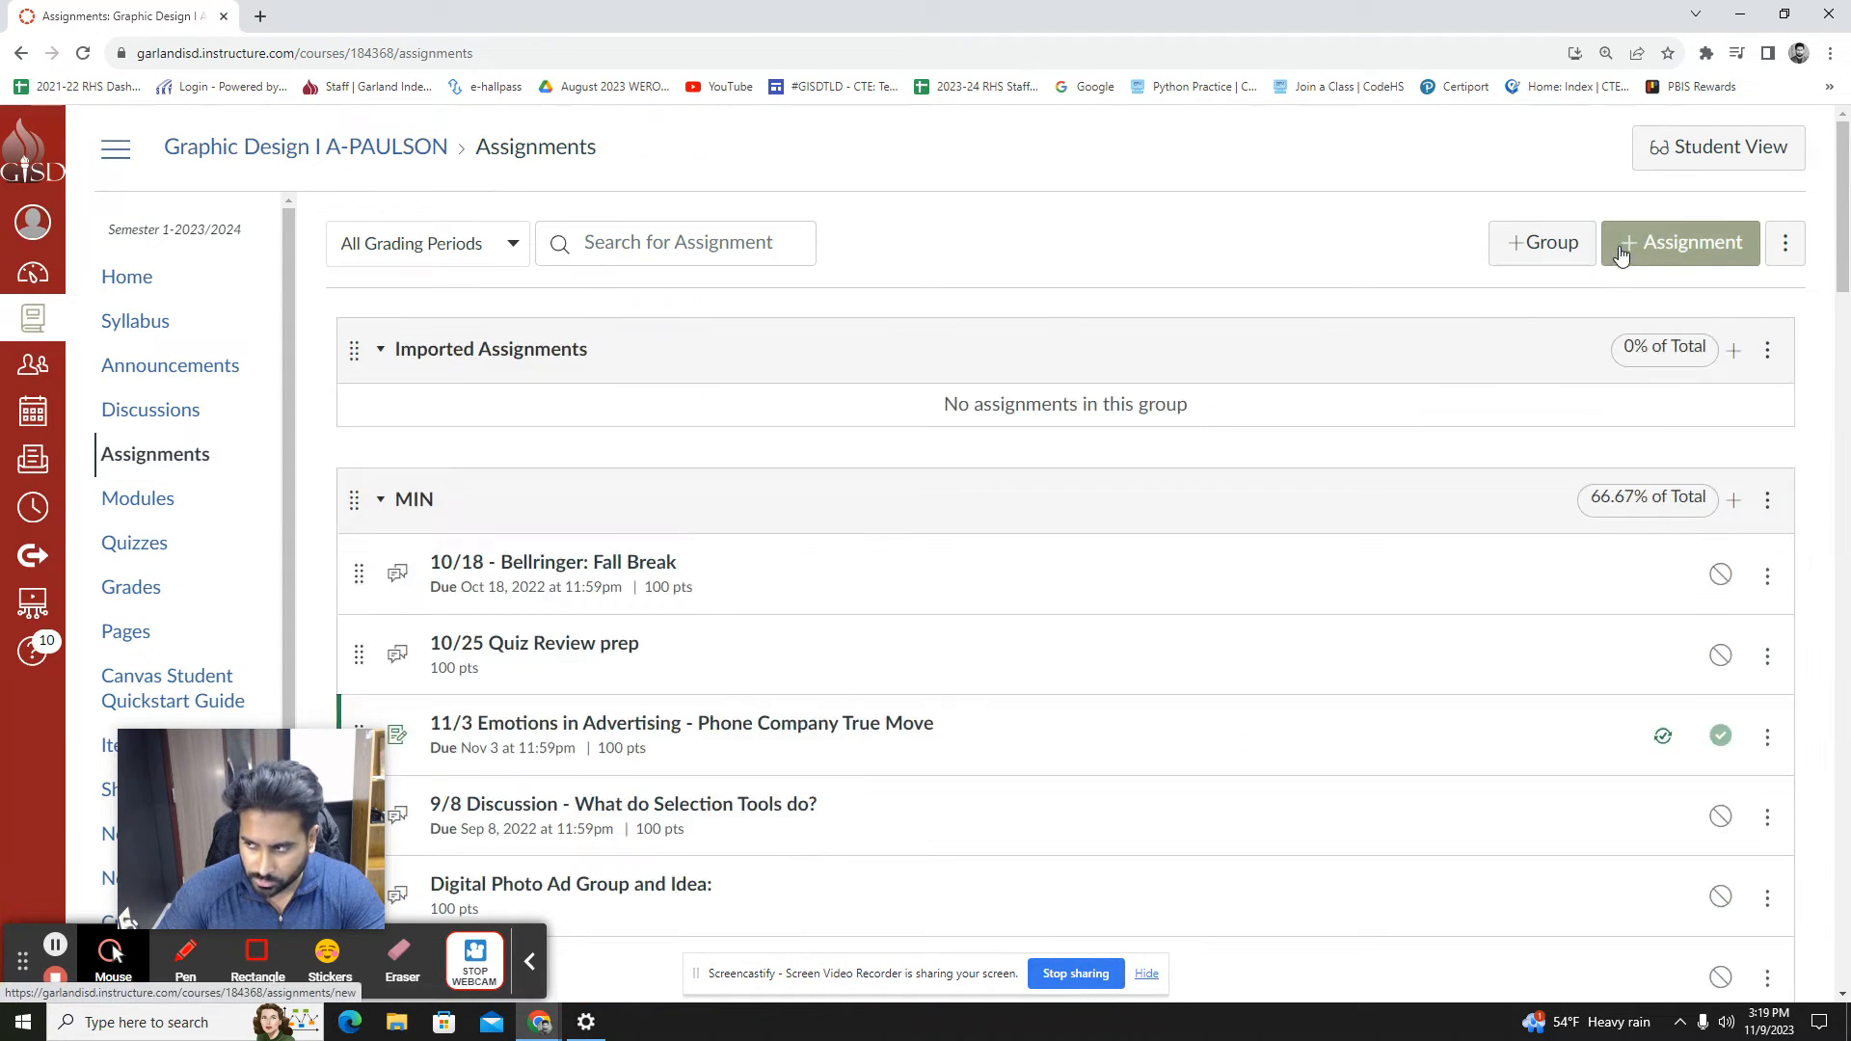
left_click(1643, 247)
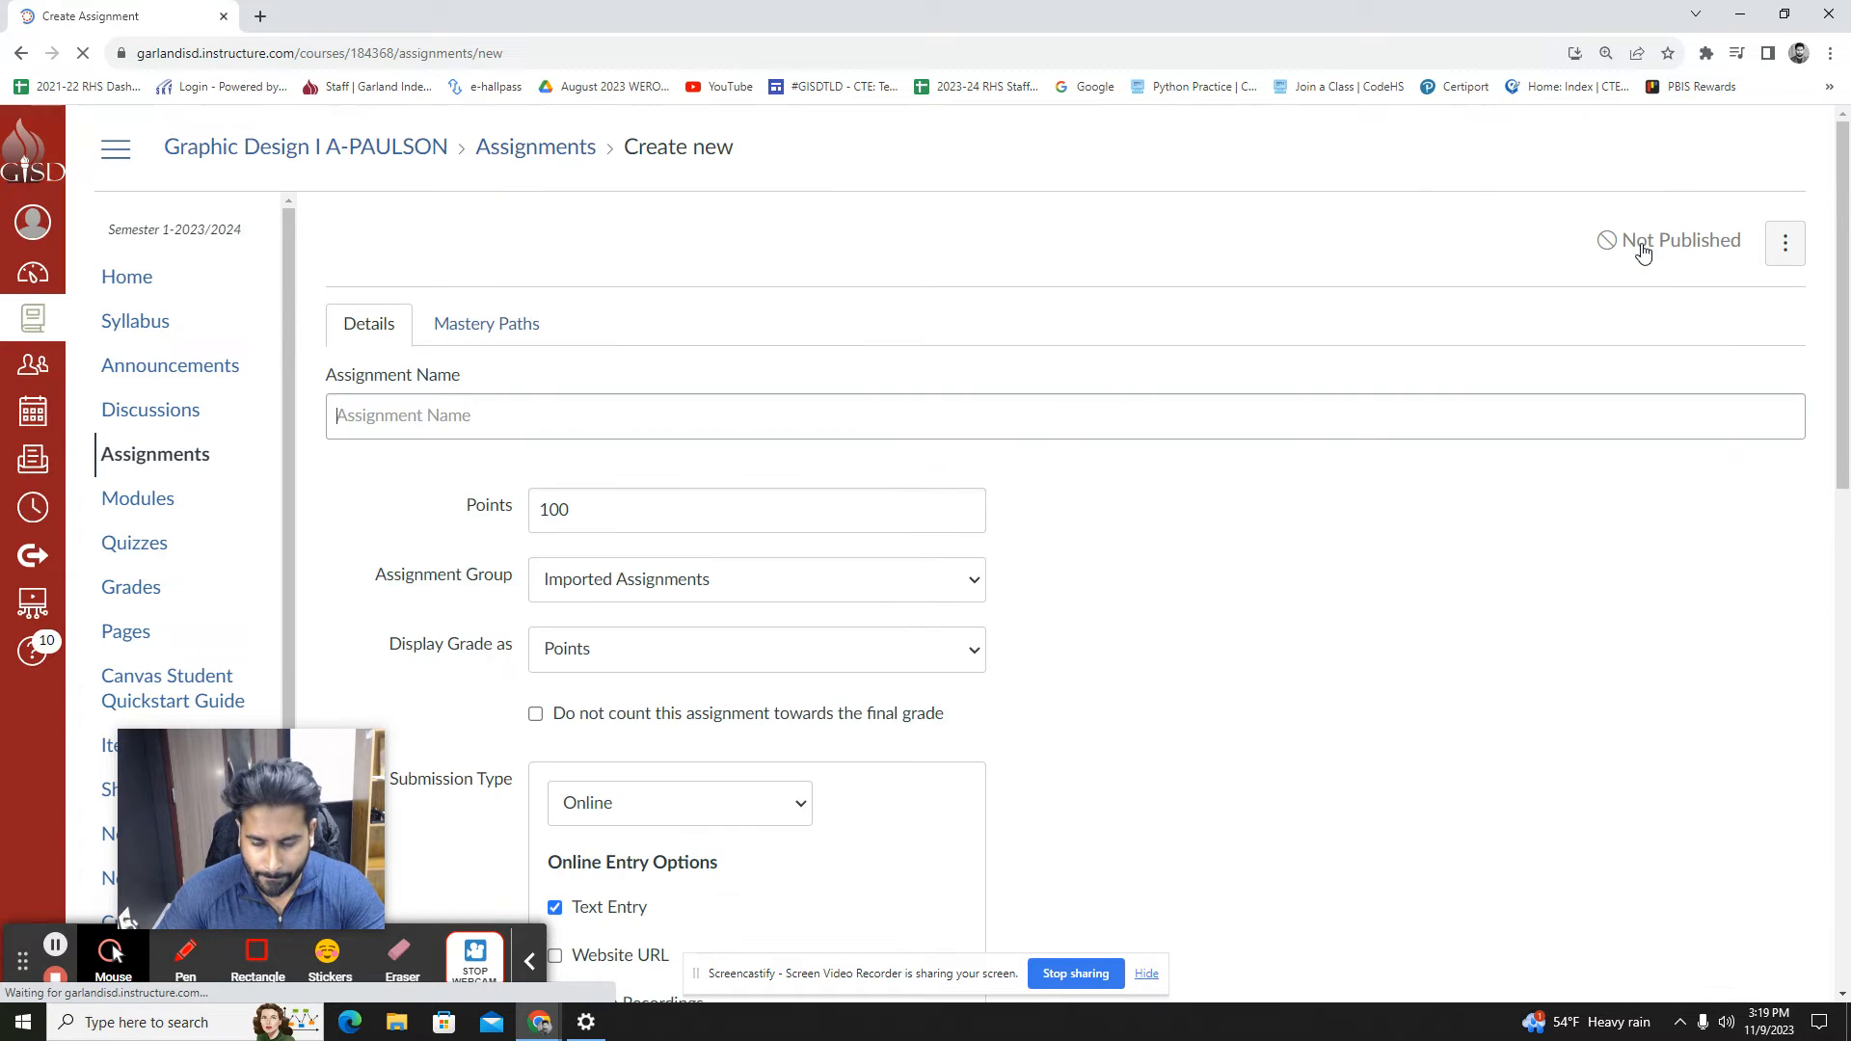
left_click(535, 430)
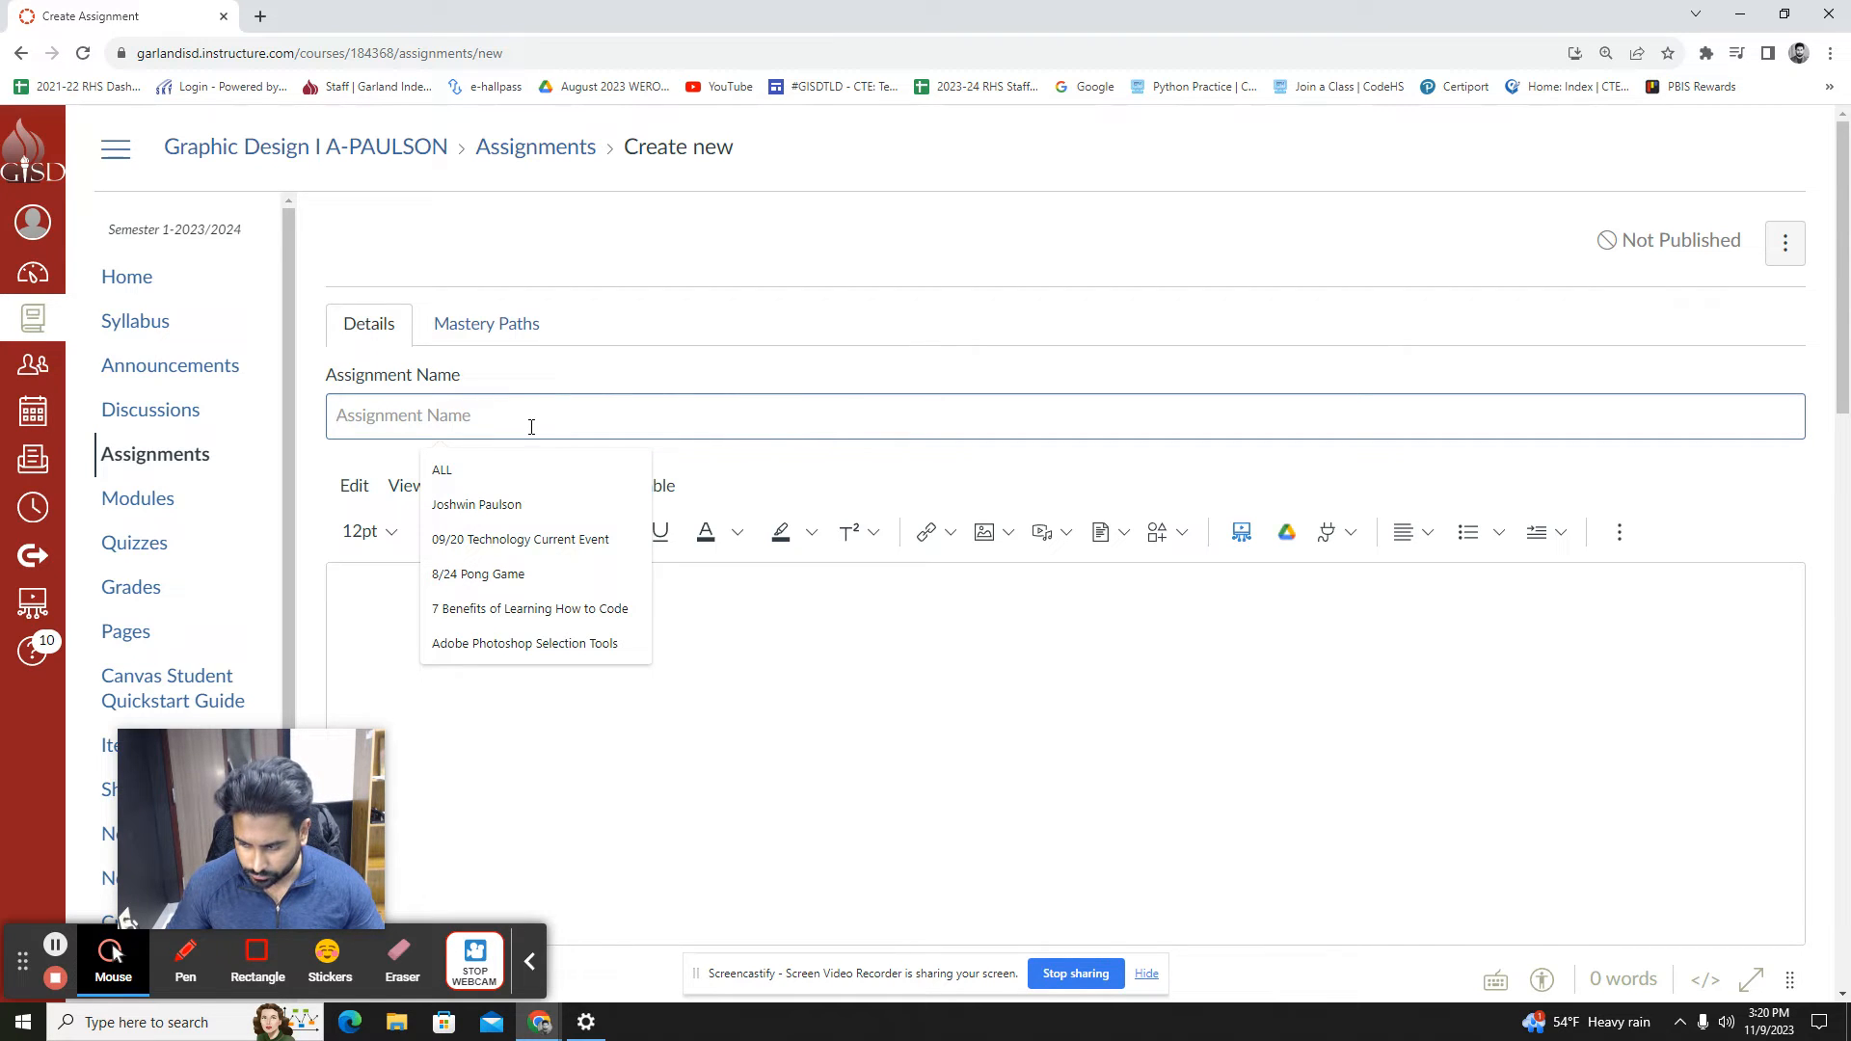
type("11")
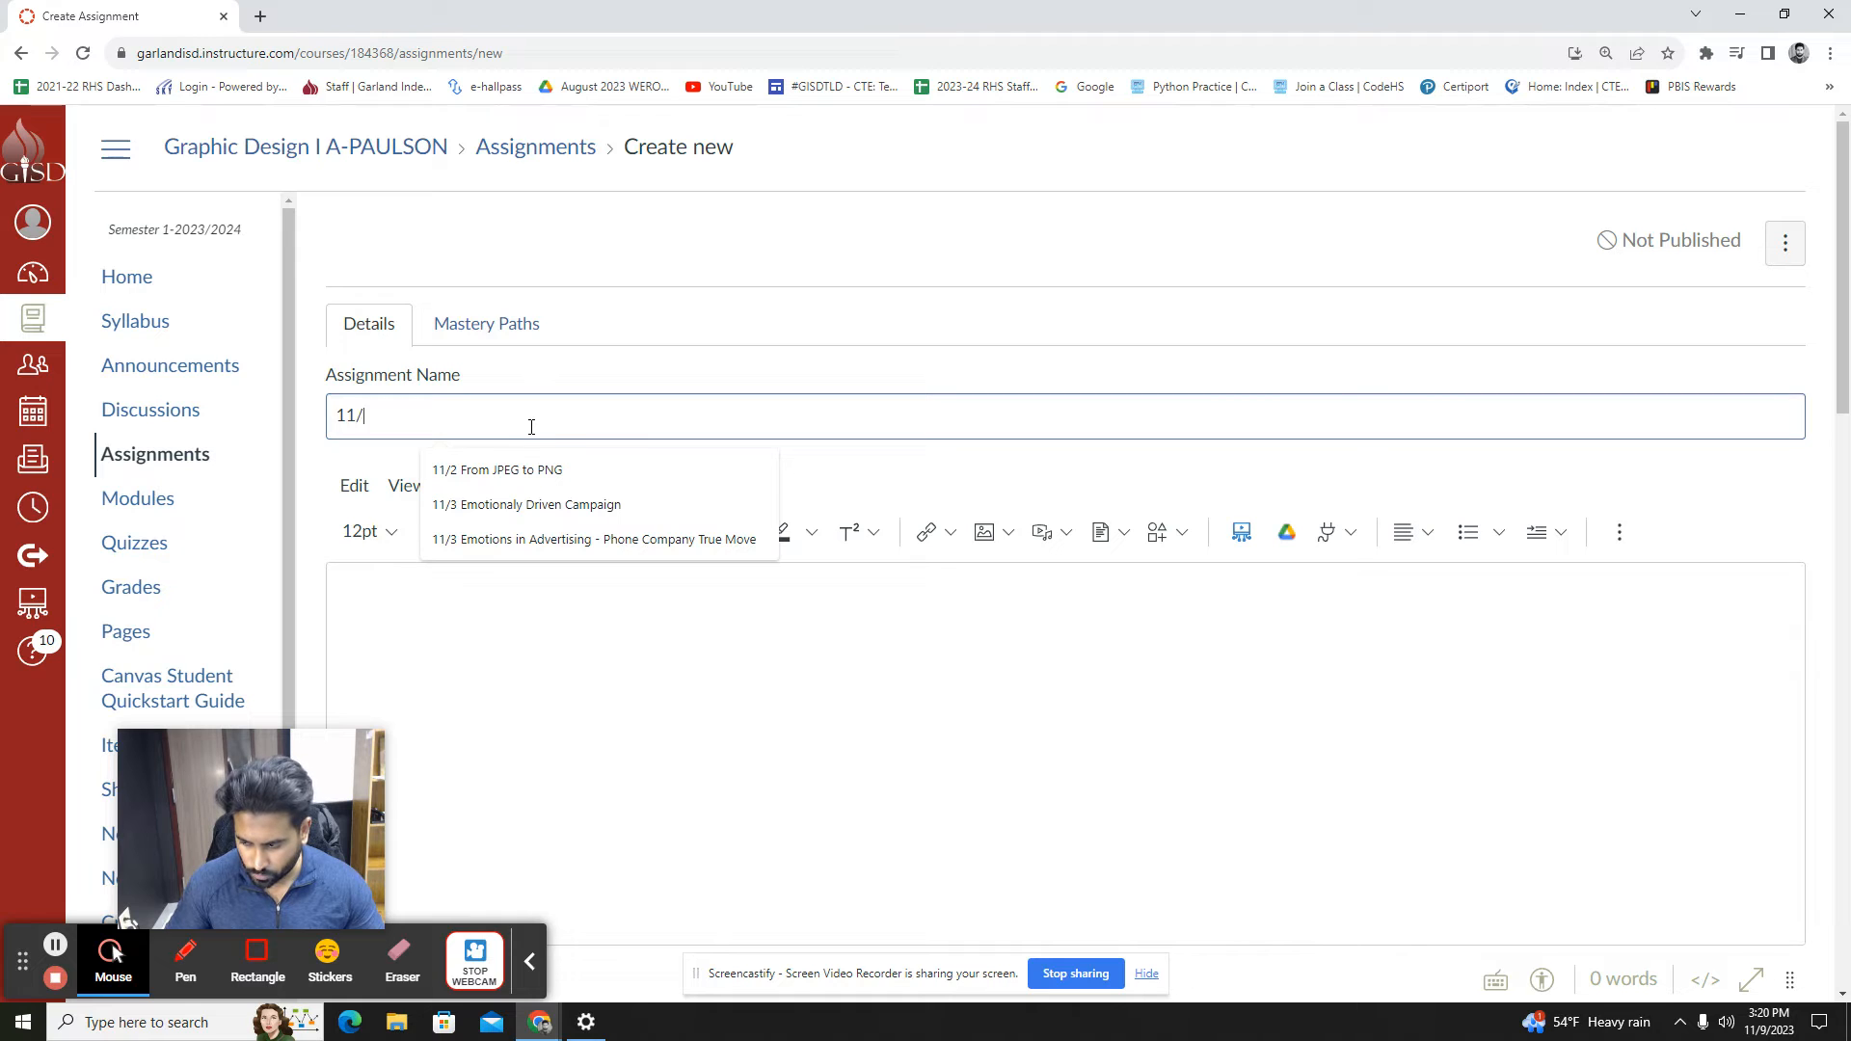
type("/9")
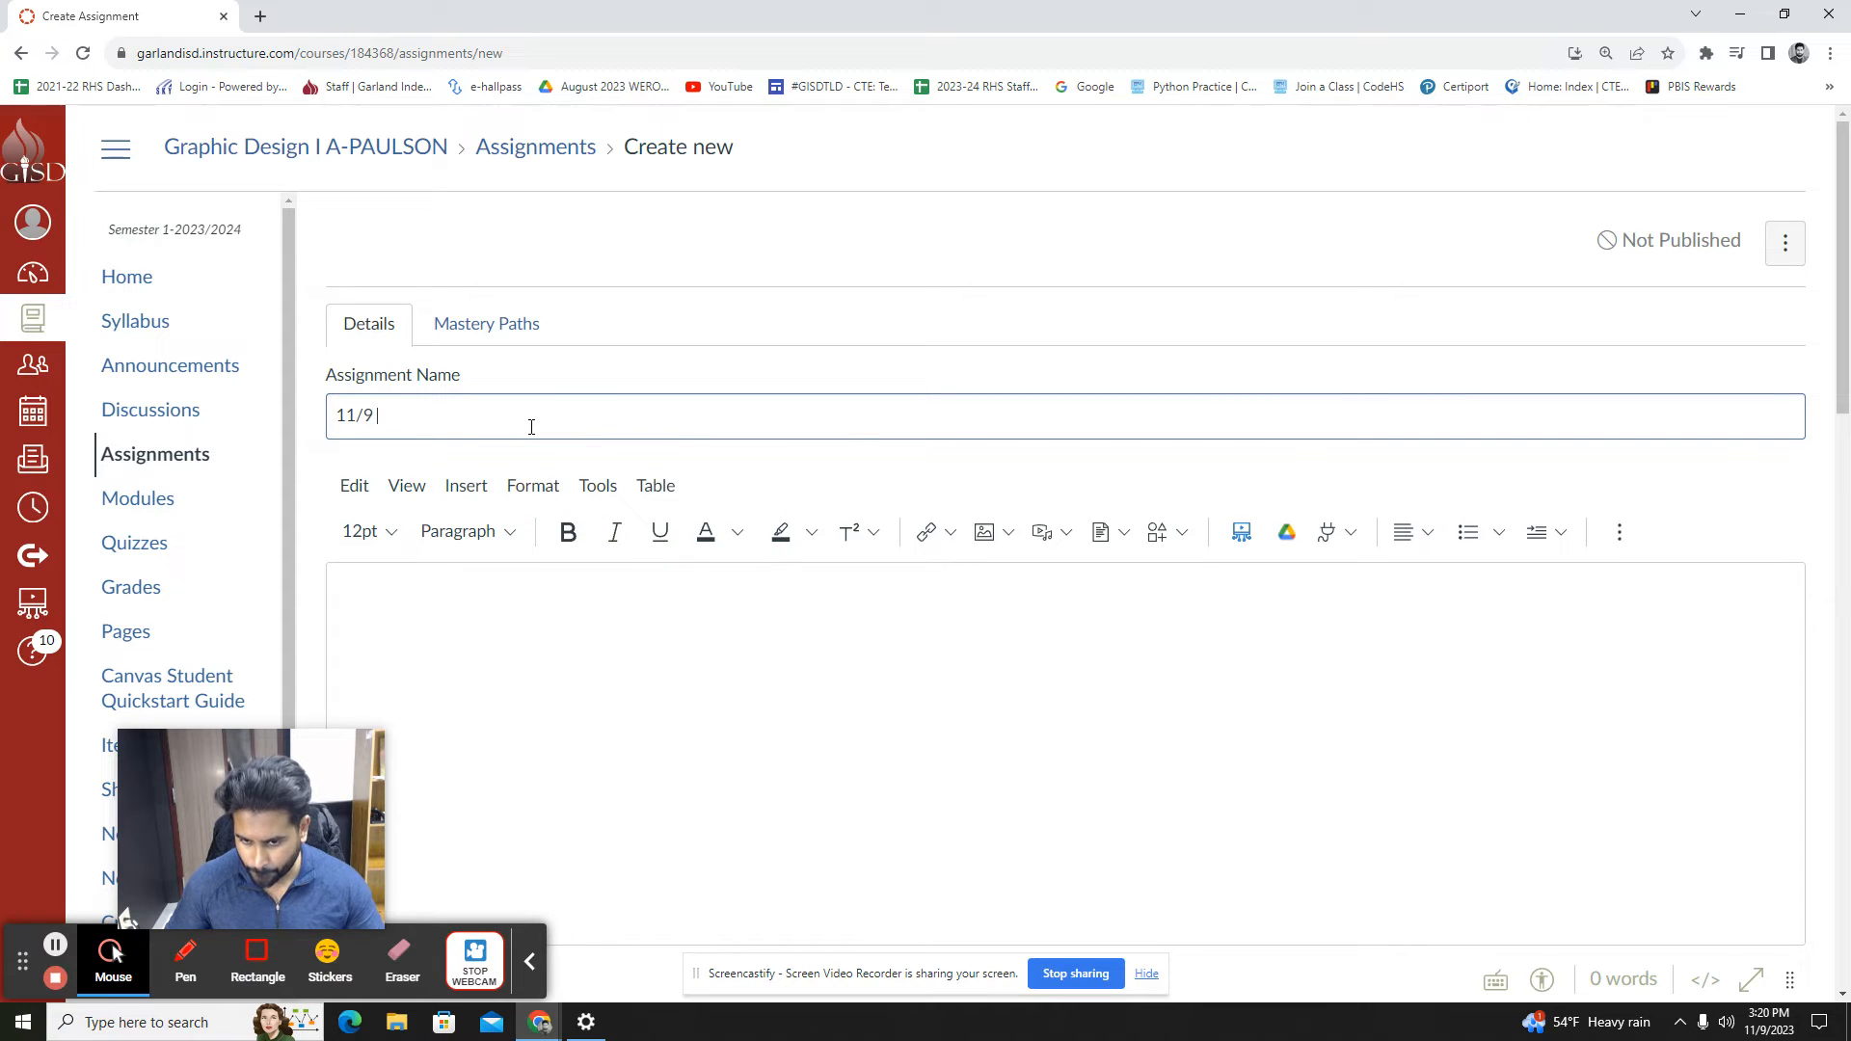
key("BackSpace")
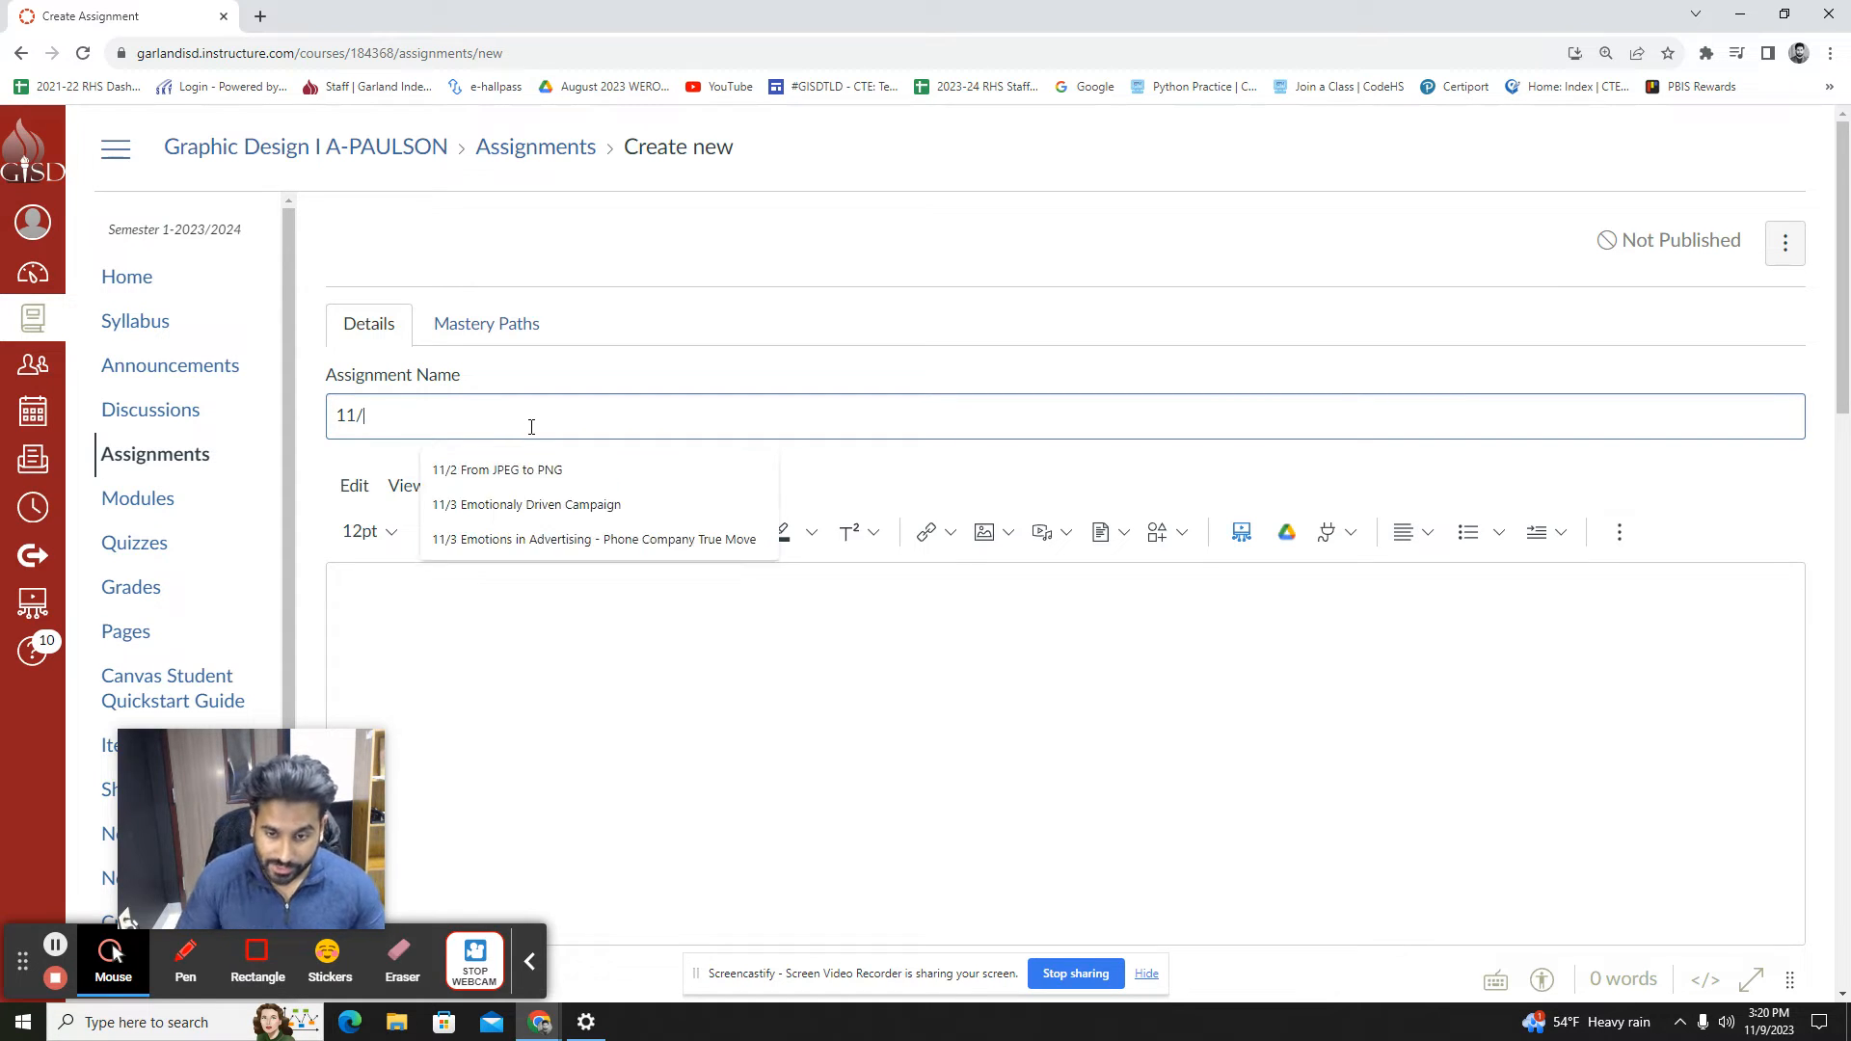
type("10 Selection Tools")
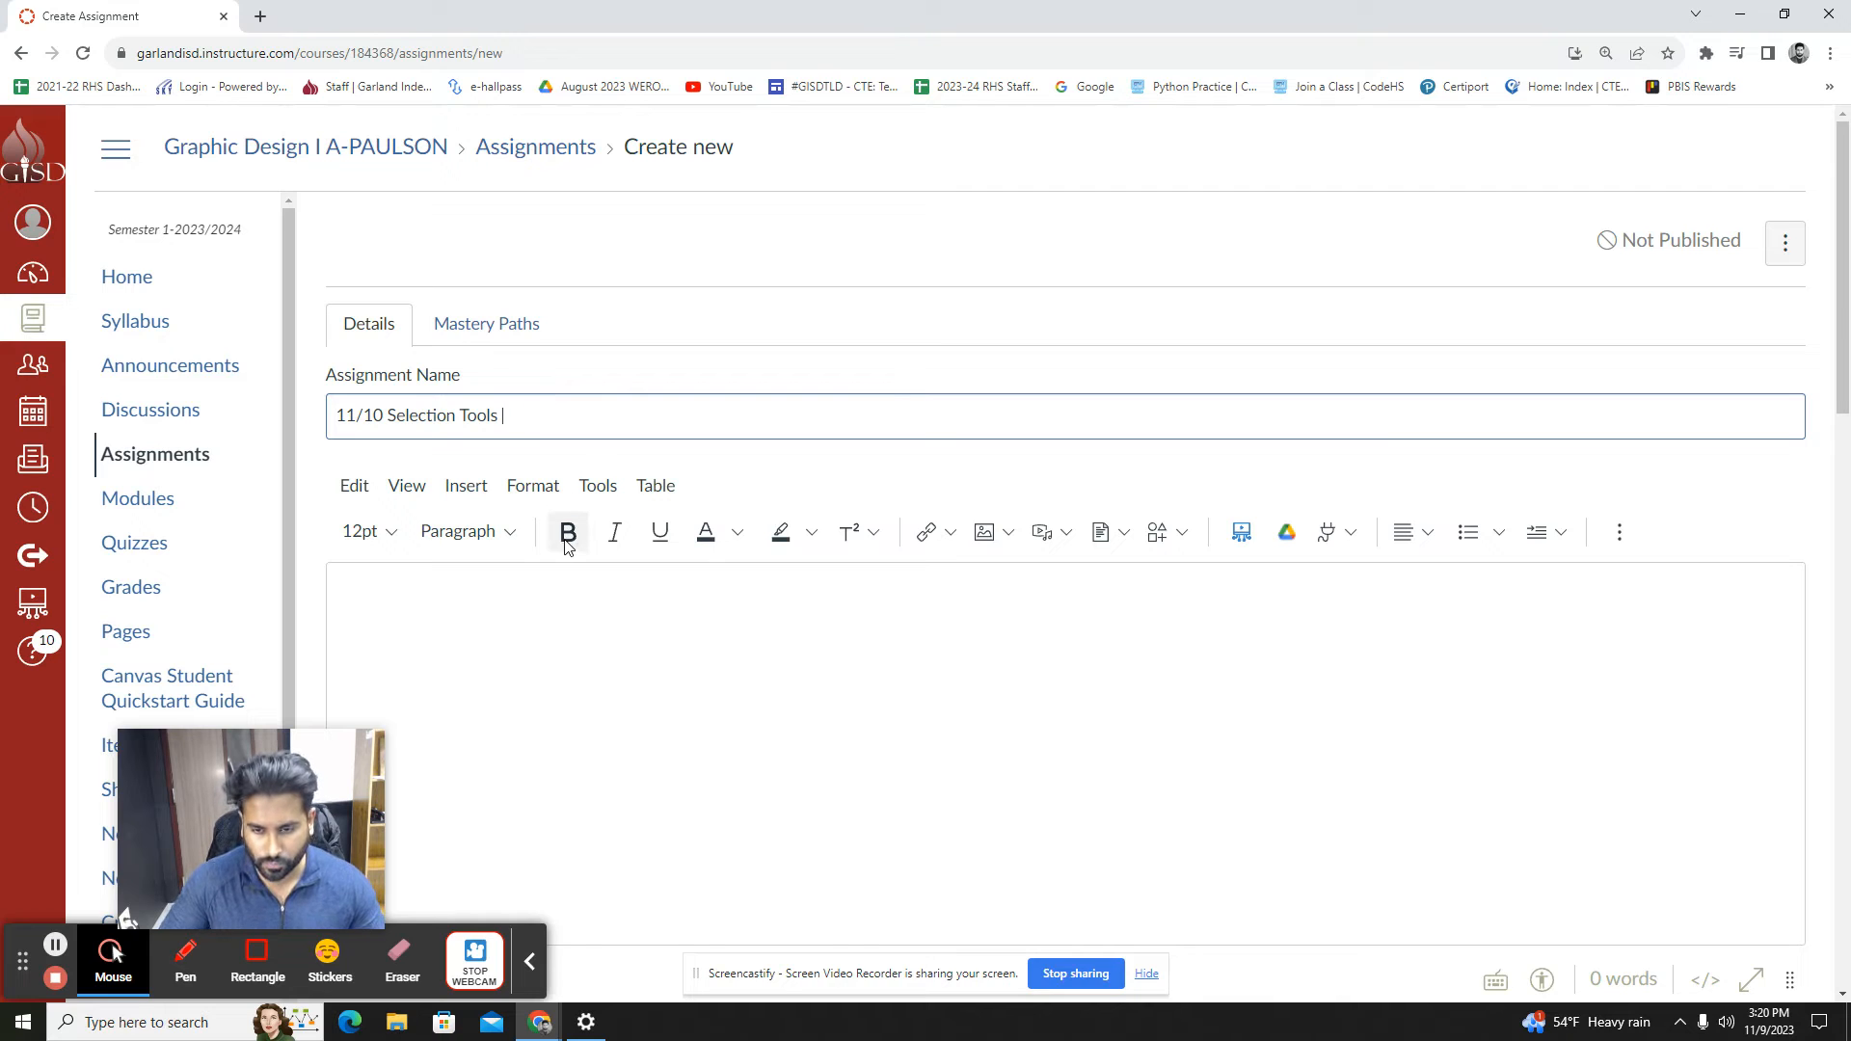
type("Adobe Photoshop")
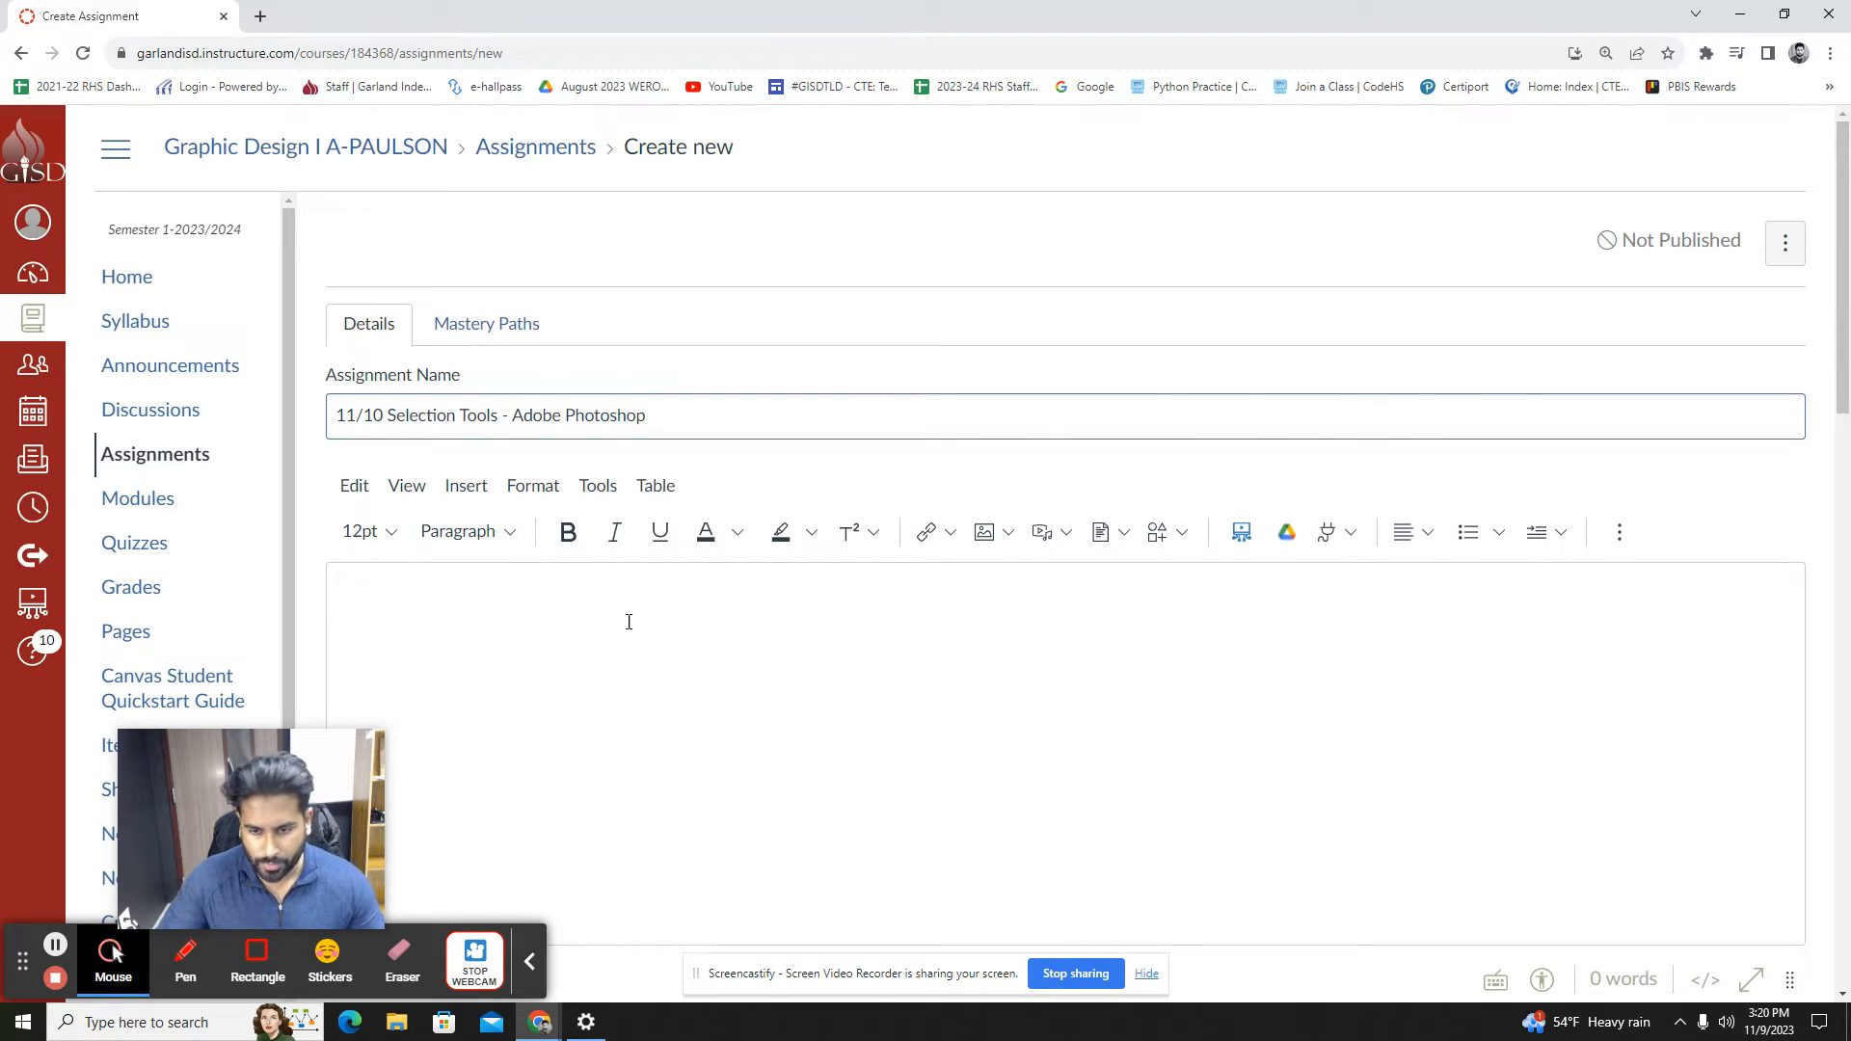
scroll(627, 619, "down", 3)
left_click(438, 350)
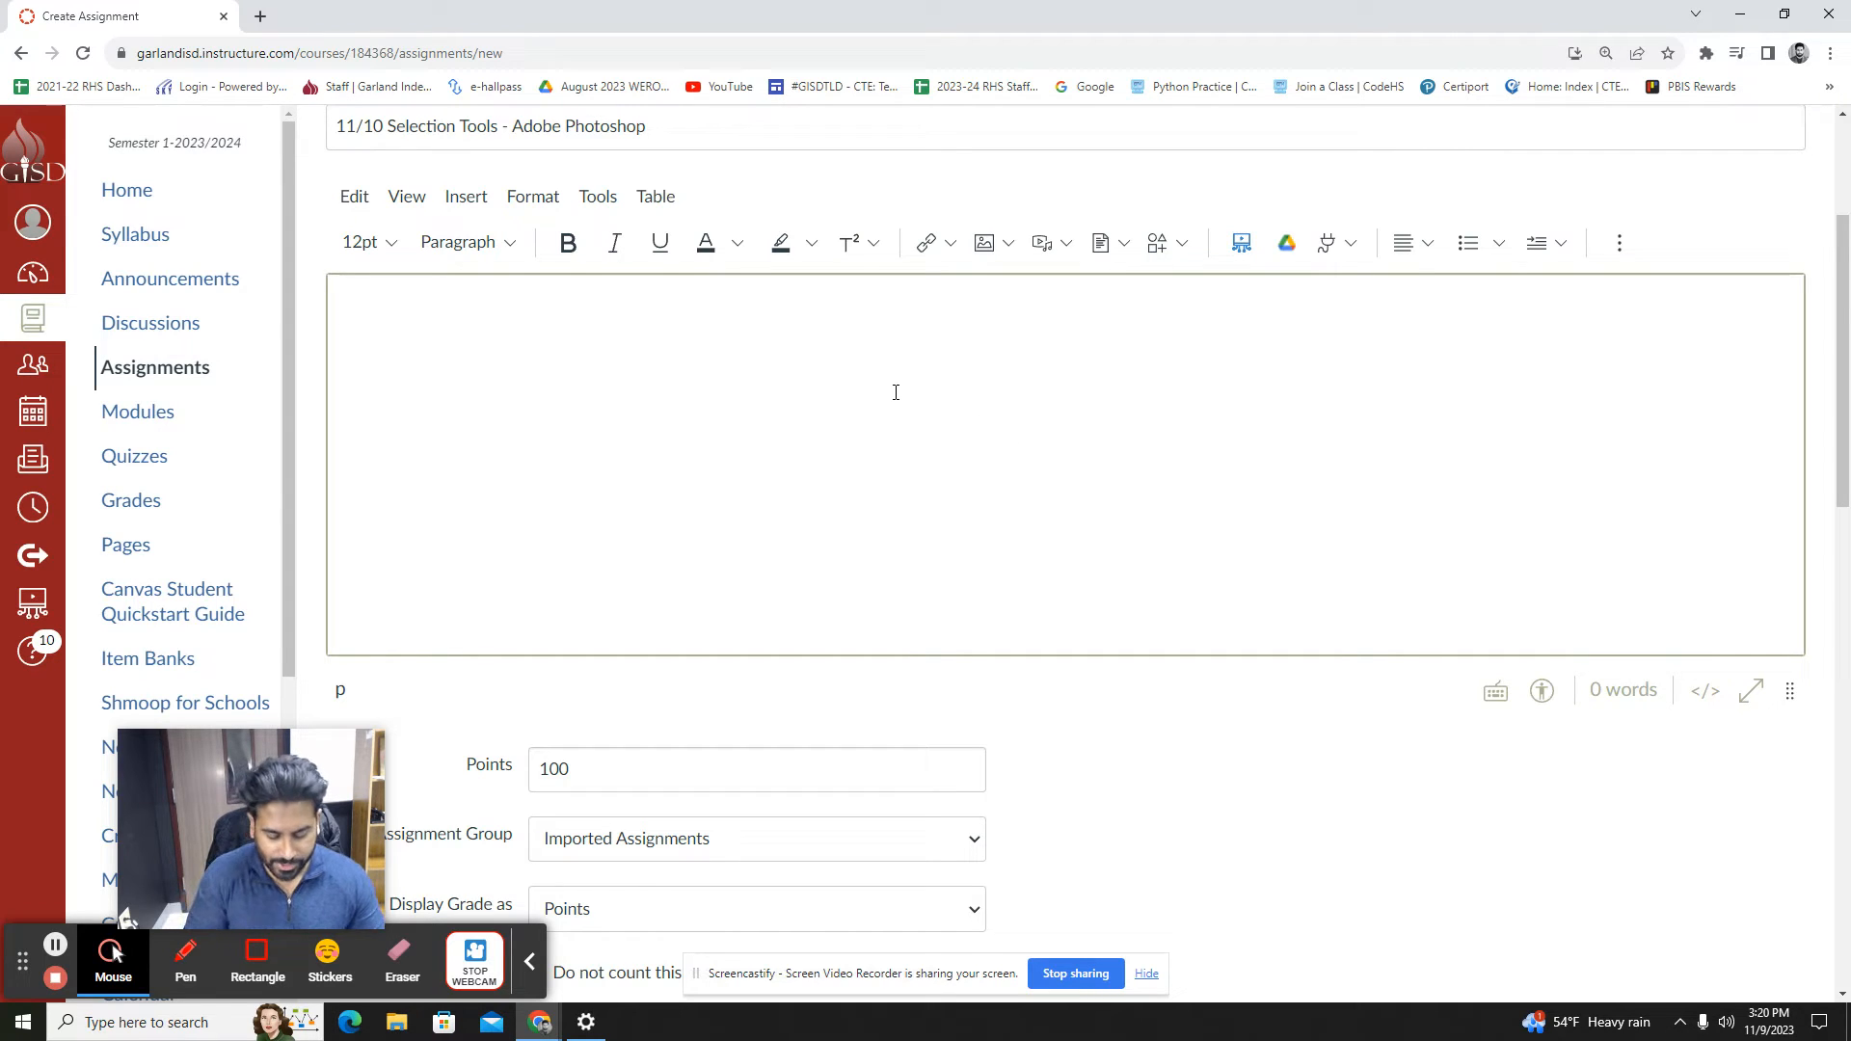
type("Complete ")
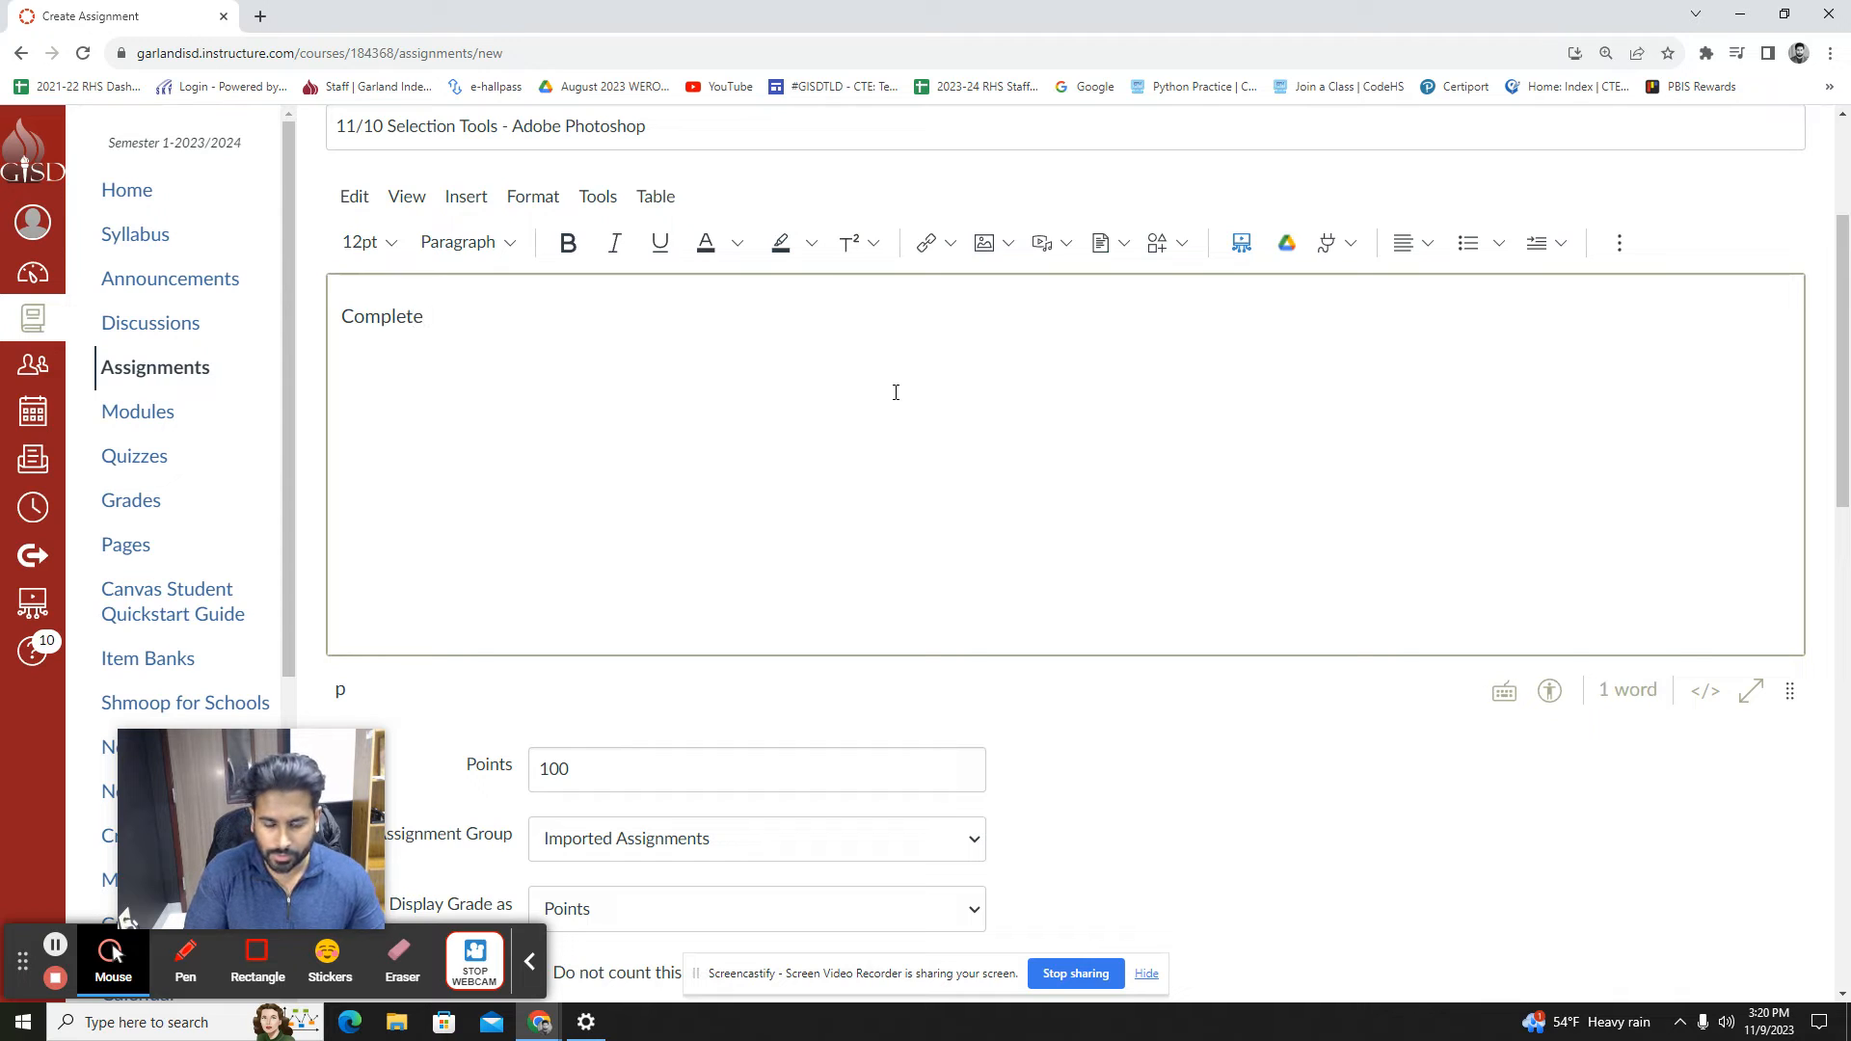
type("the following ")
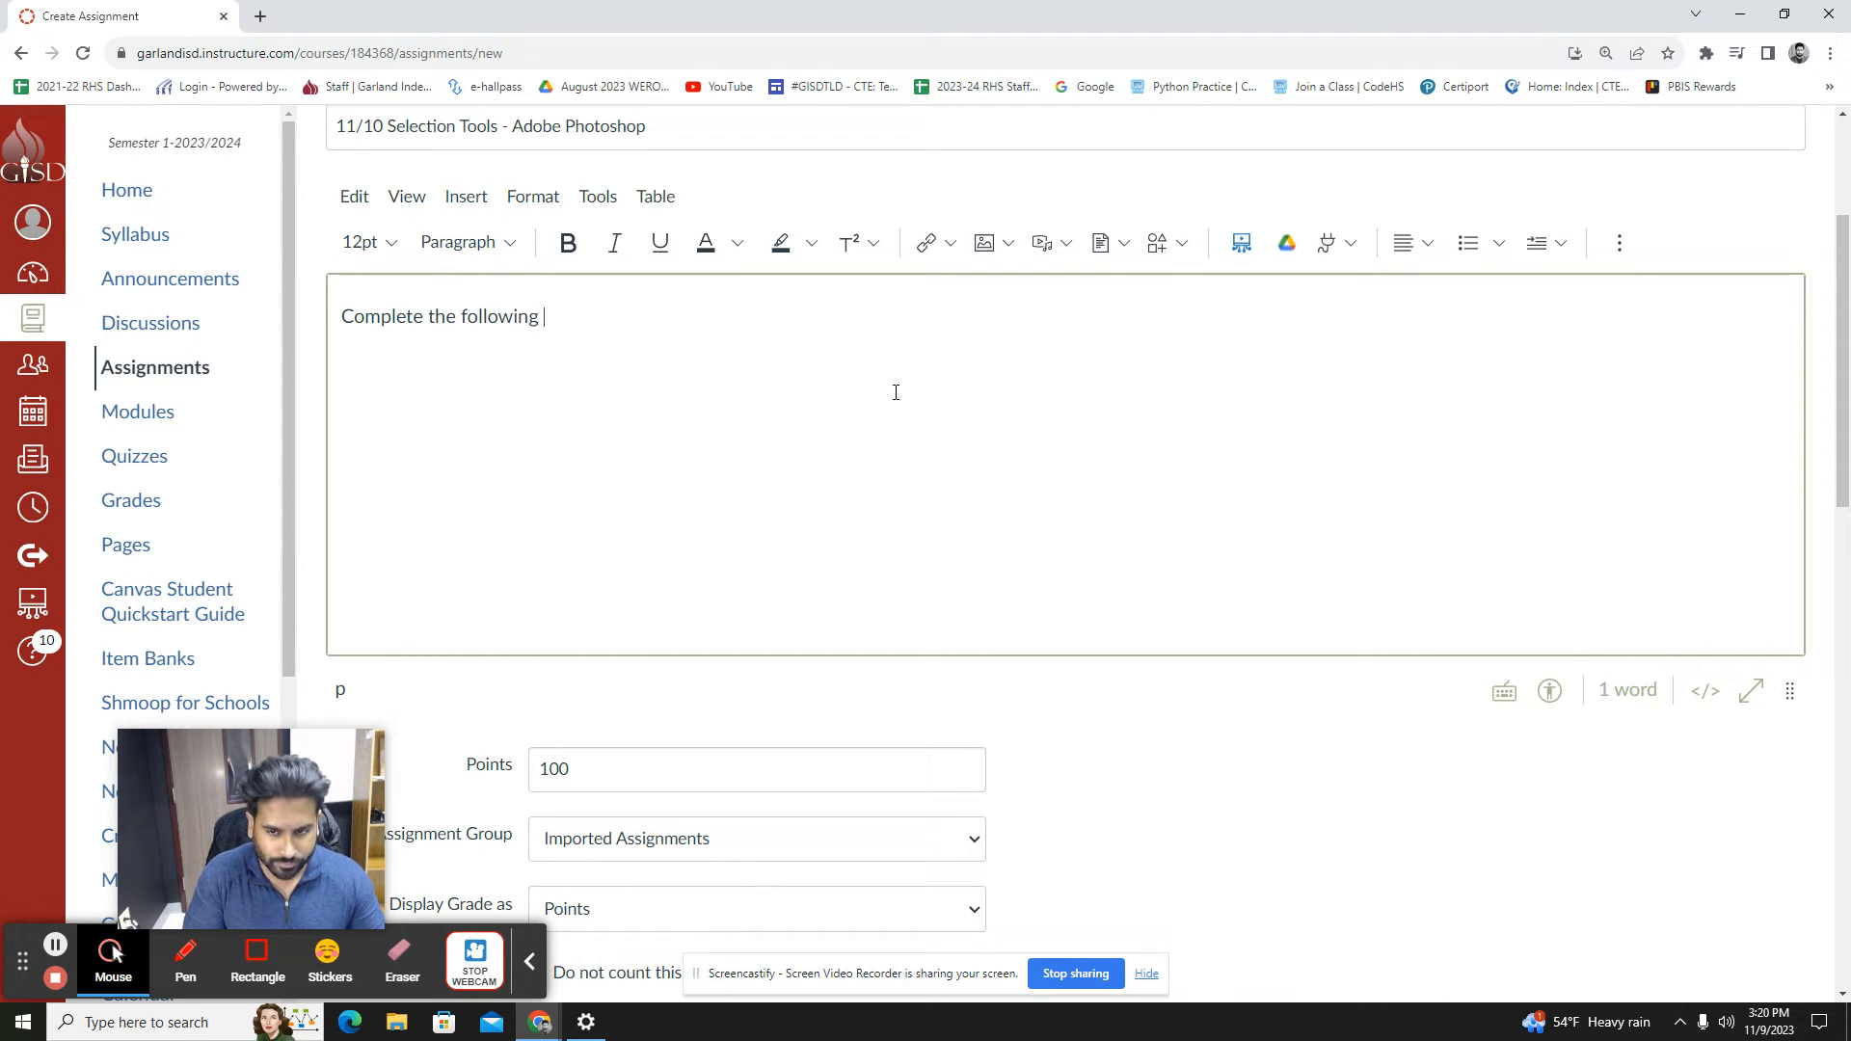
type("assignment")
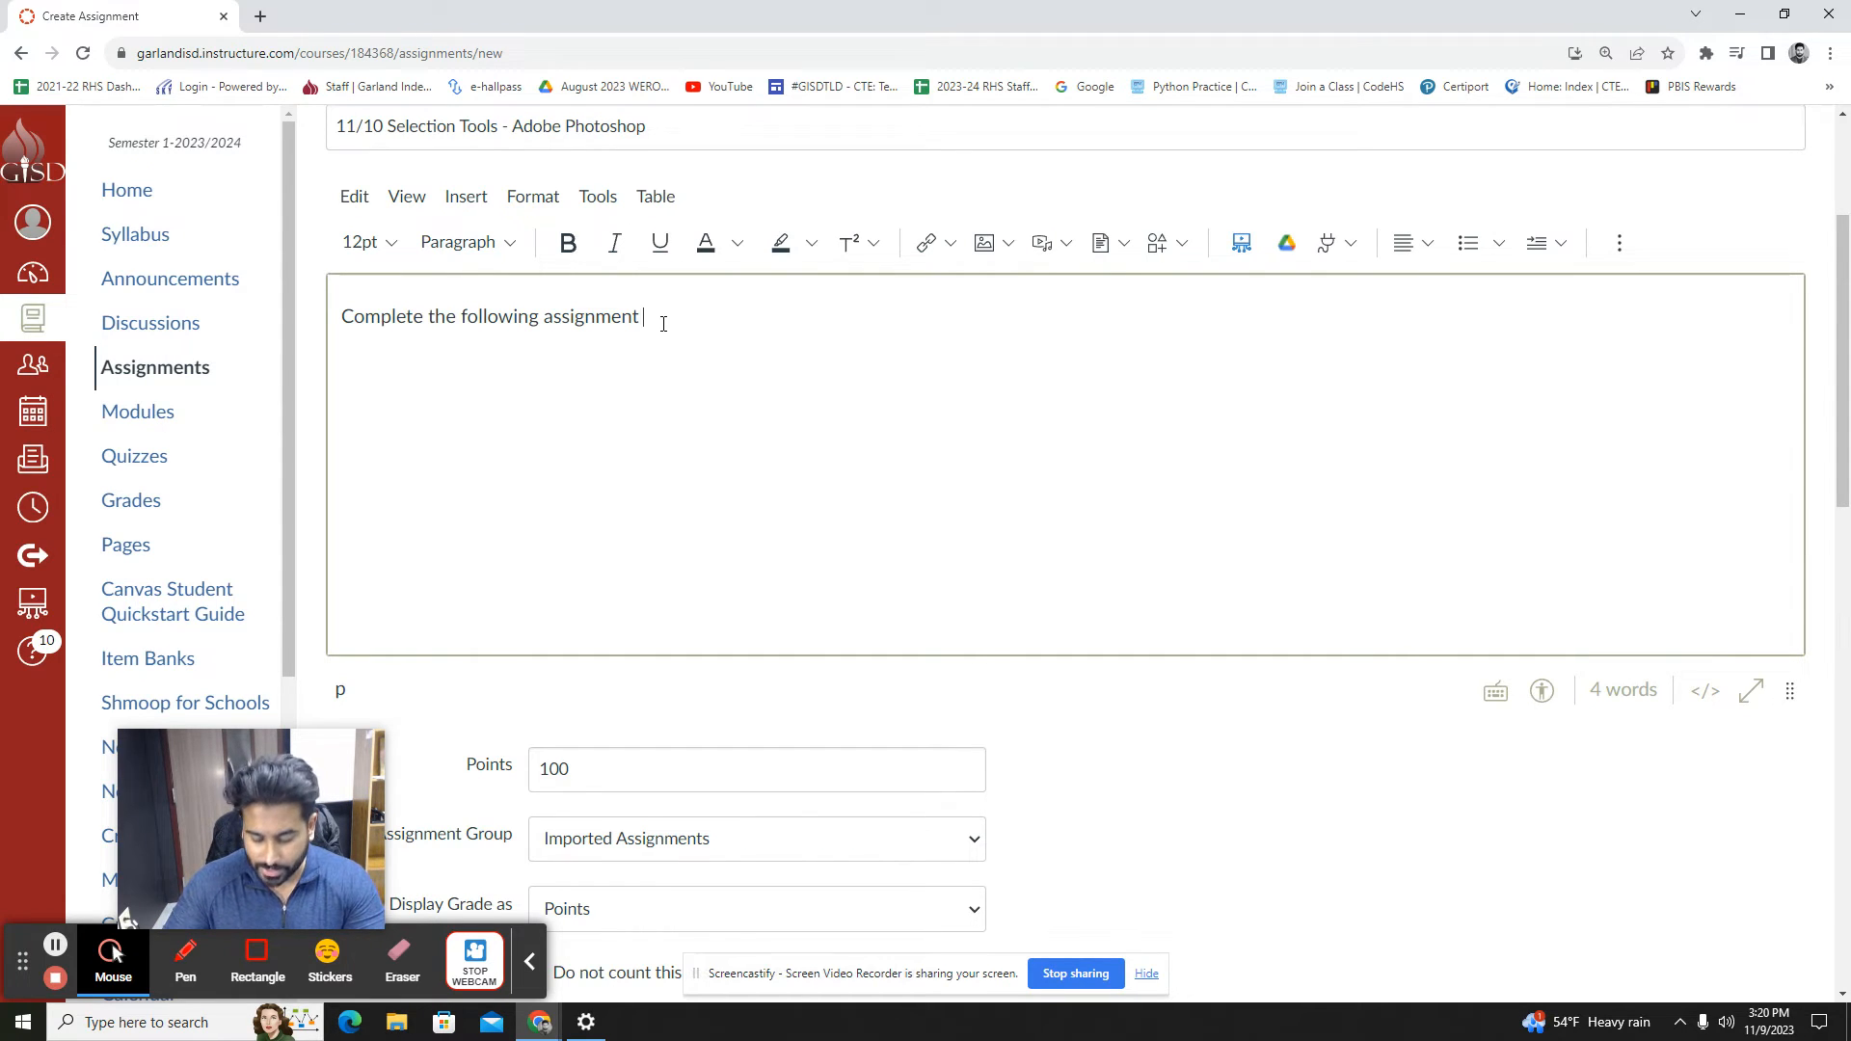
left_click_drag(663, 324, 331, 289)
key("BackSpace")
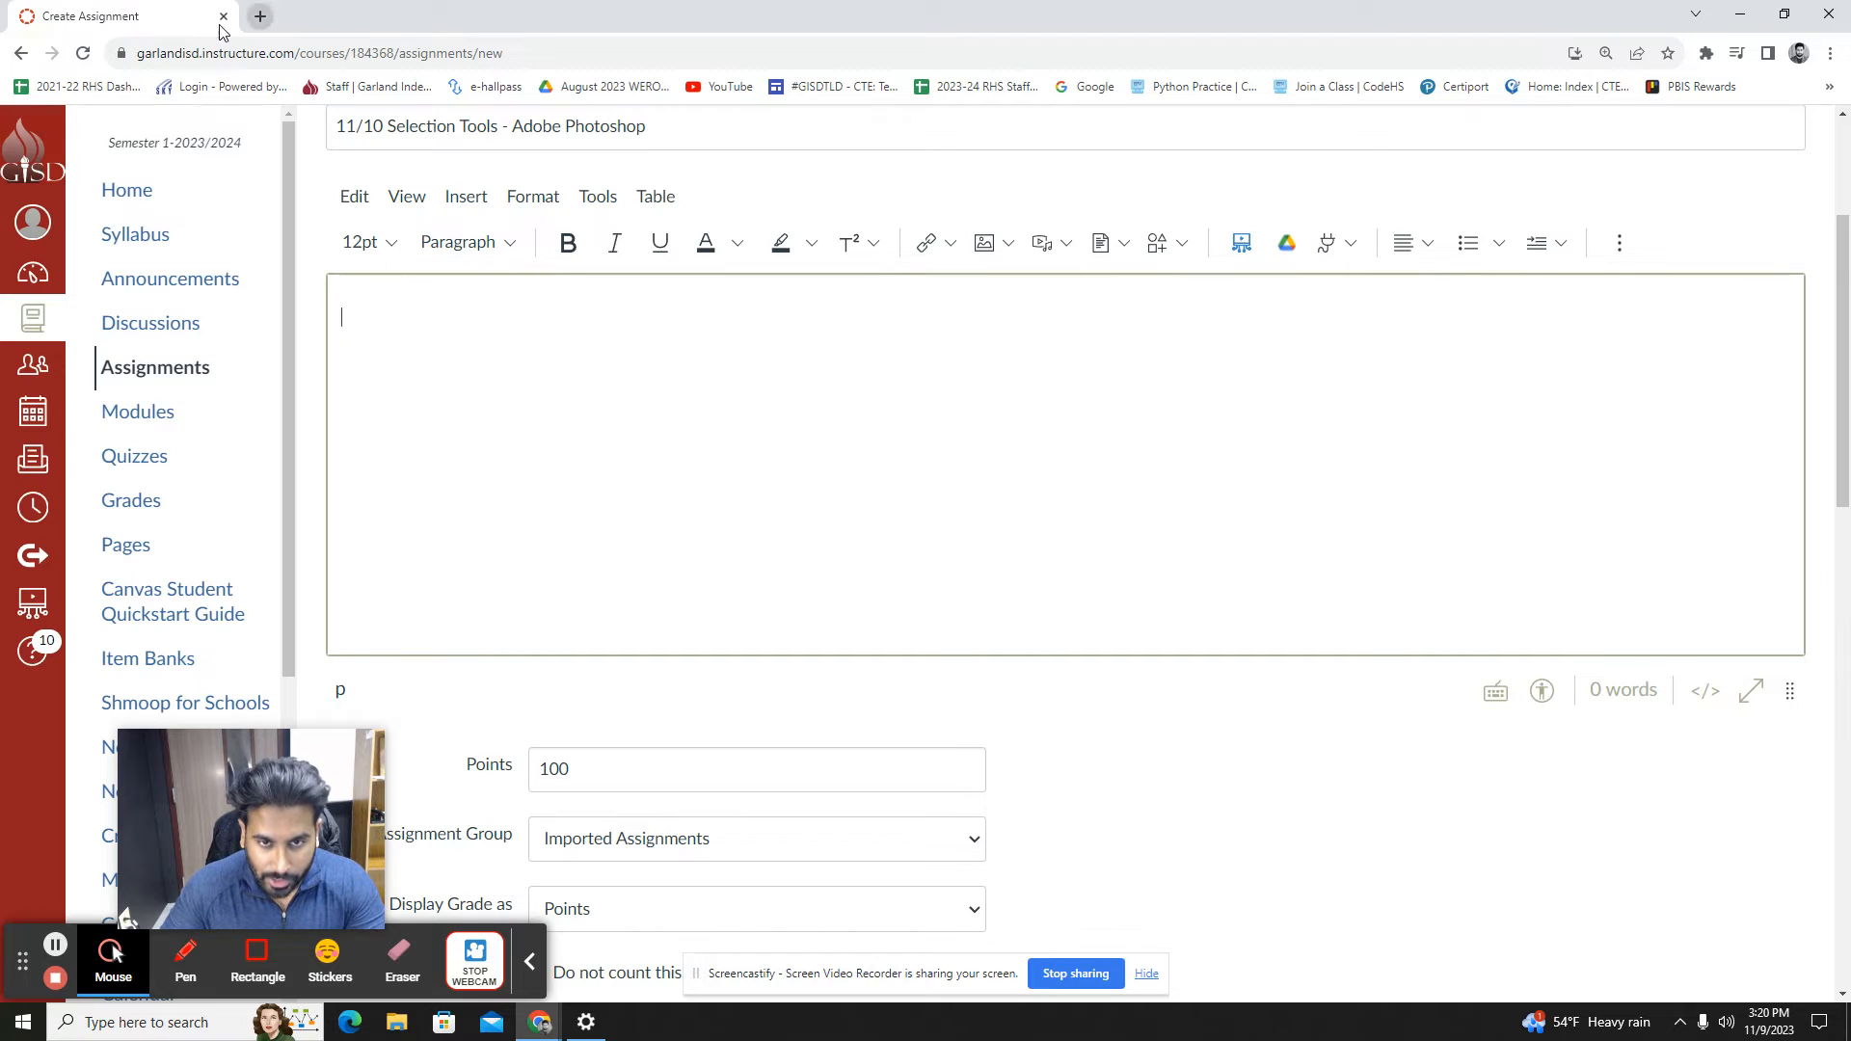
Duplicate the new assignment page in a second browser tab and decline to load the auto-saved content
right_click(201, 27)
left_click(273, 152)
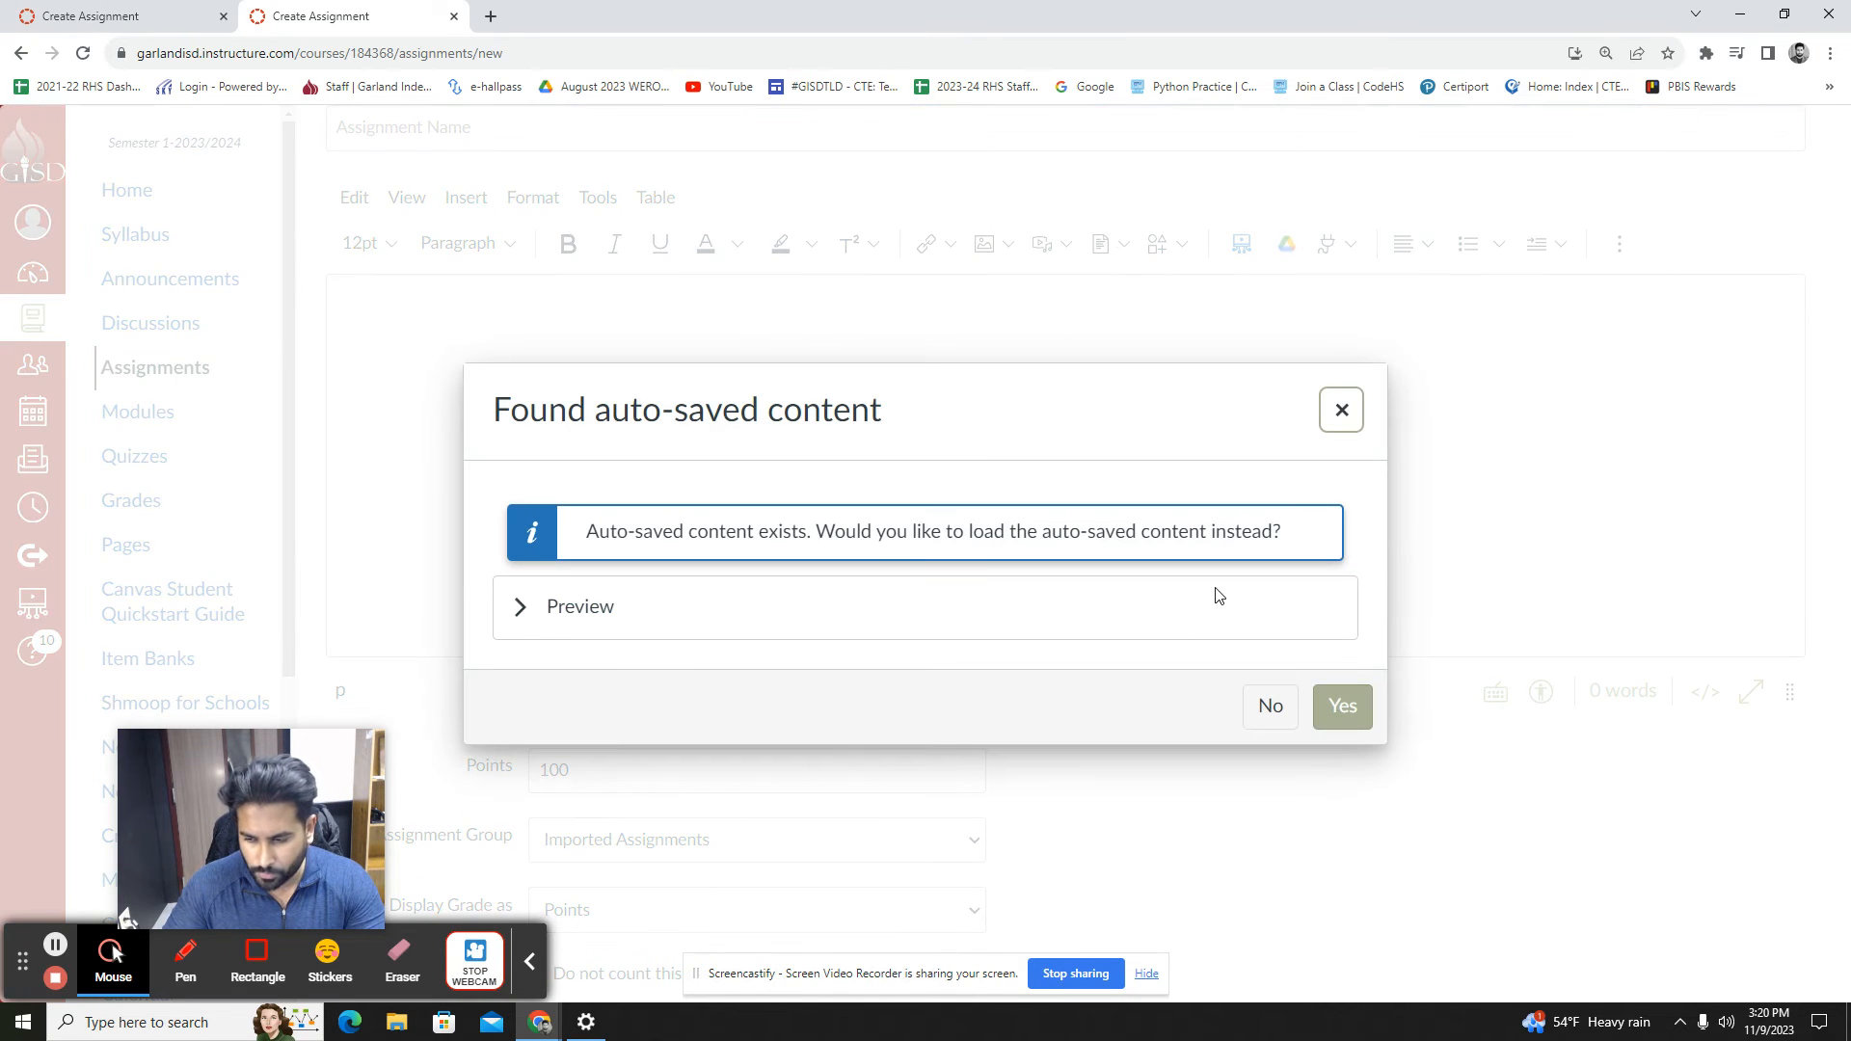
left_click(1269, 704)
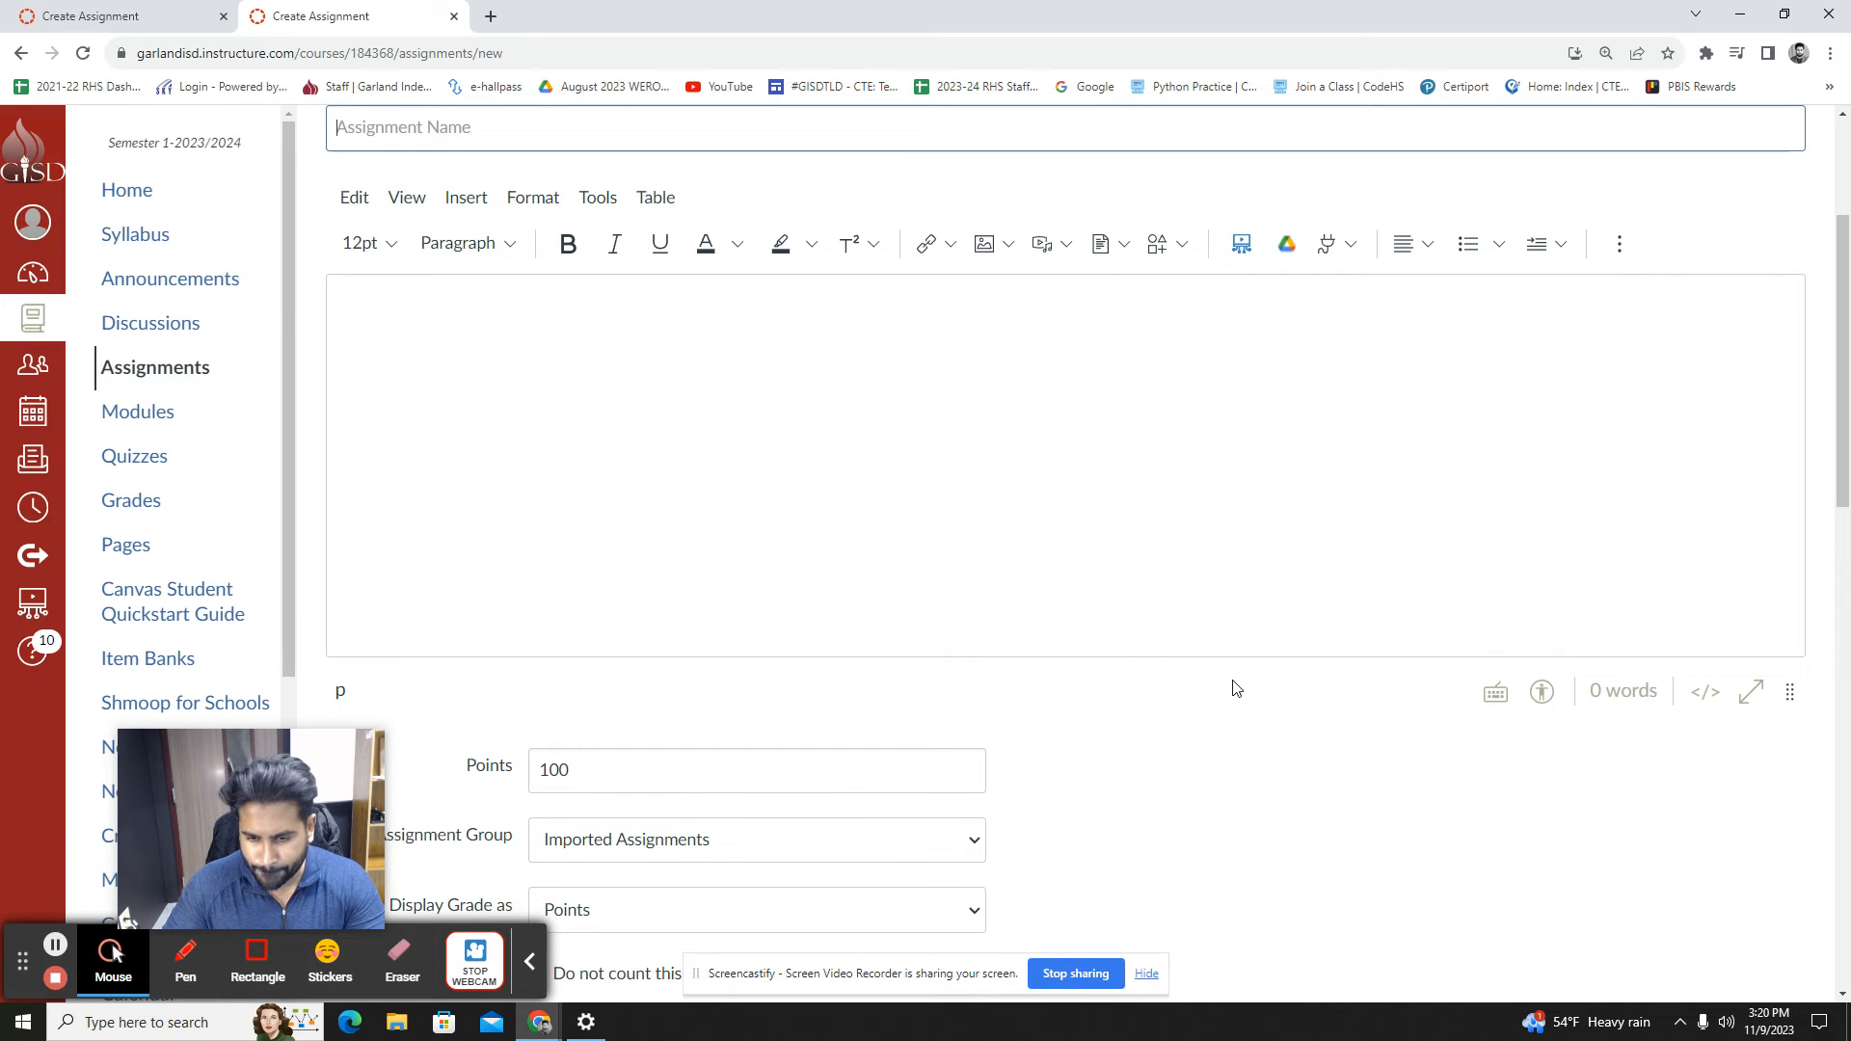
Find and open the existing "Adobe Photoshop Selection Tools" assignment from the assignments list in the second tab
left_click(189, 382)
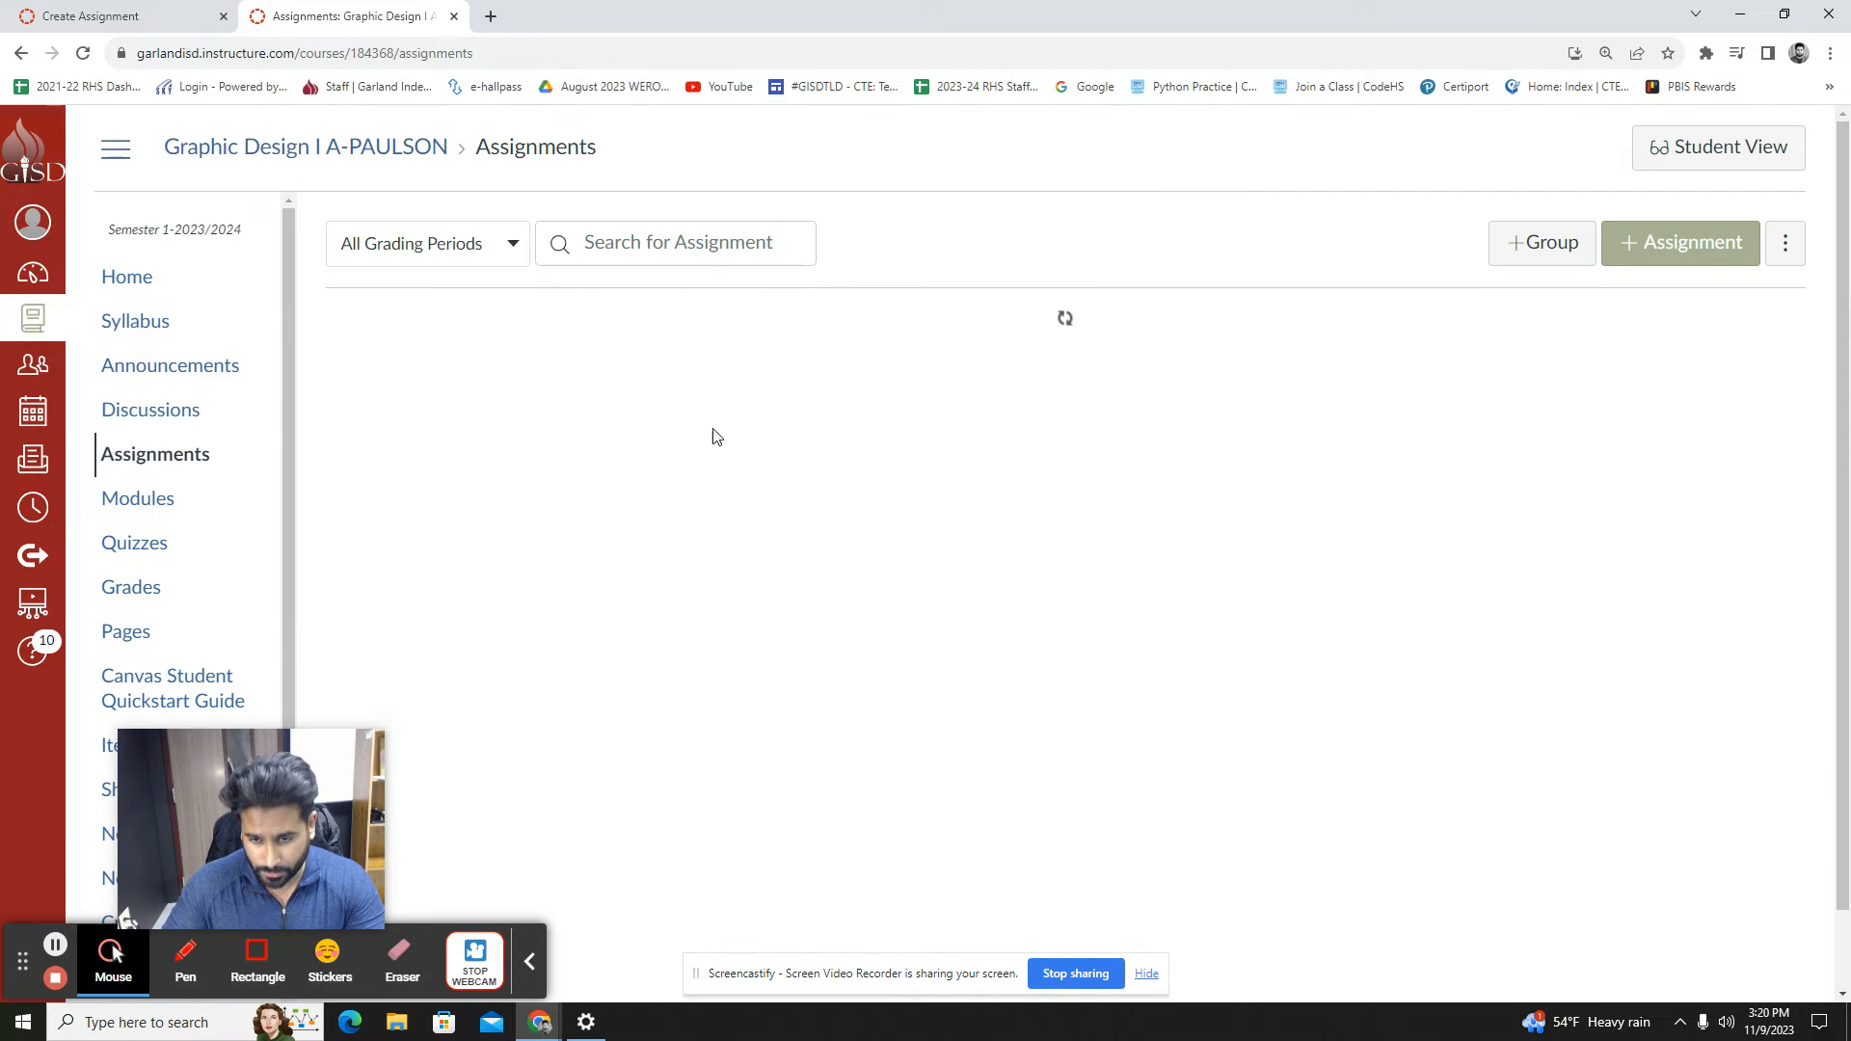
scroll(756, 467, "down", 10)
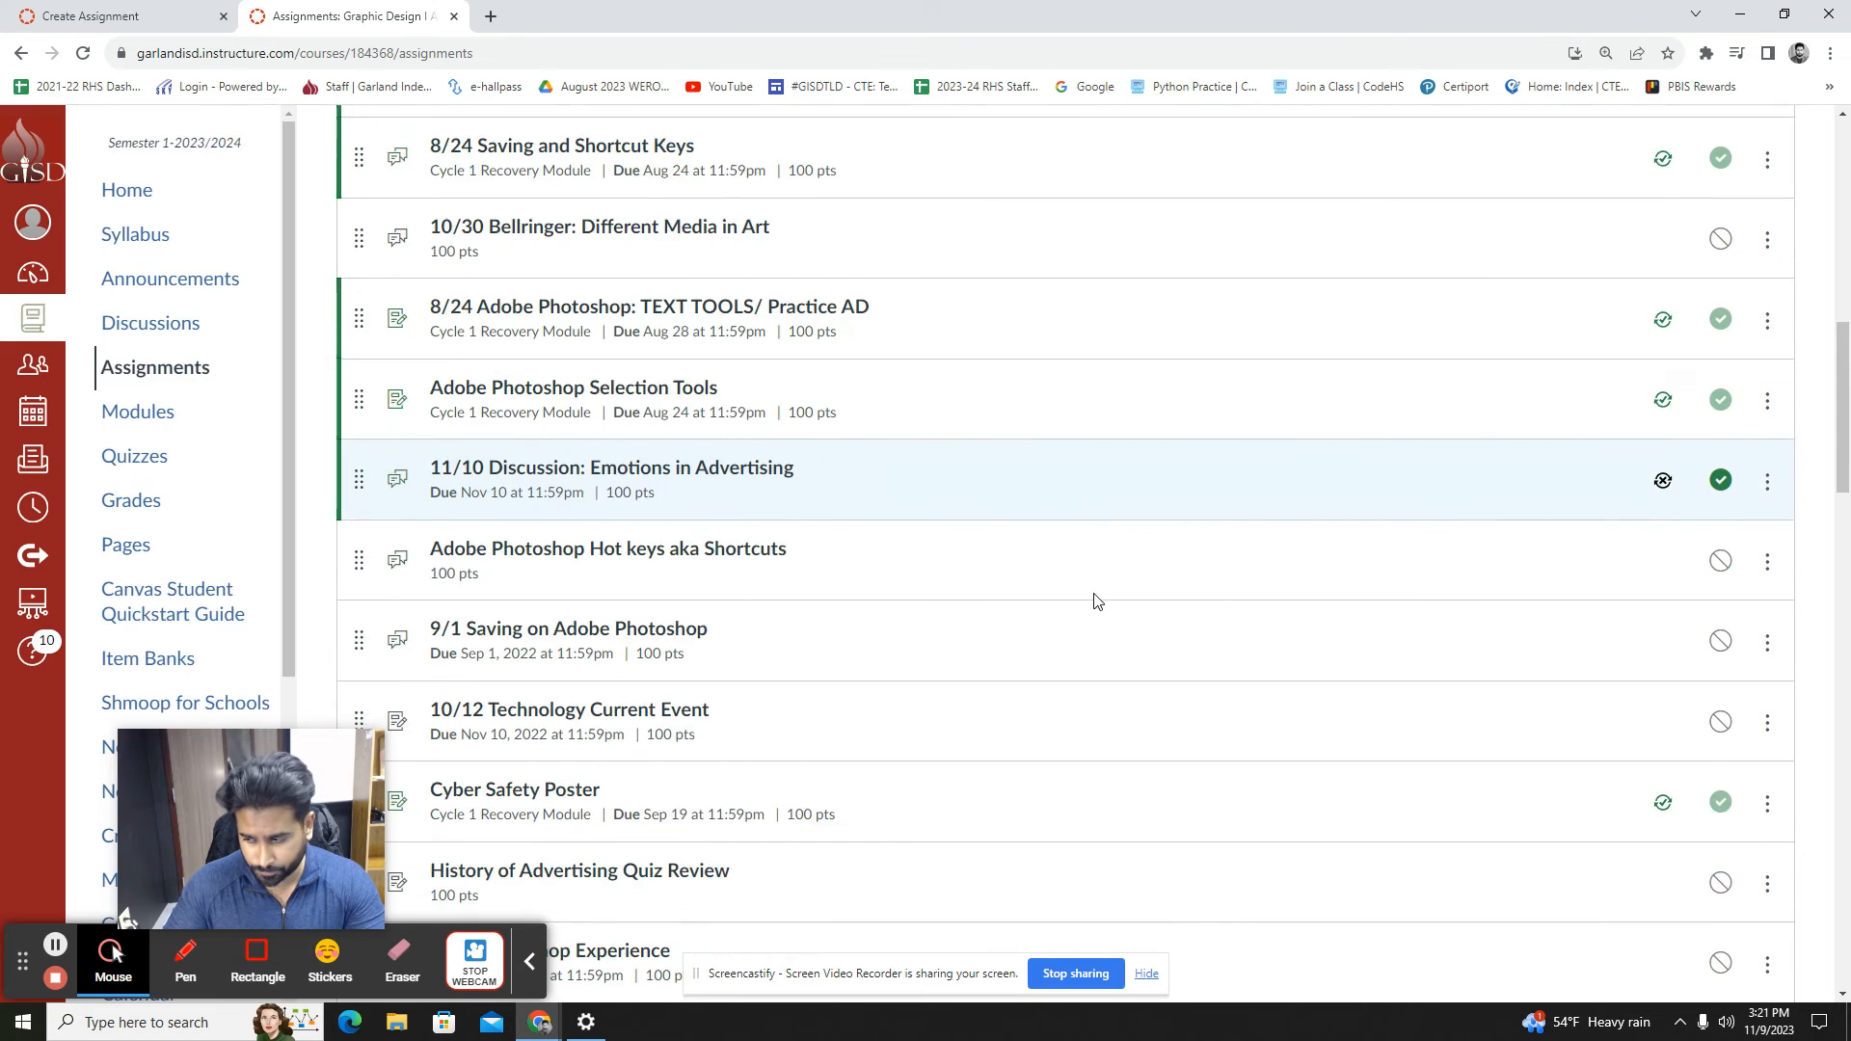
scroll(736, 609, "down", 5)
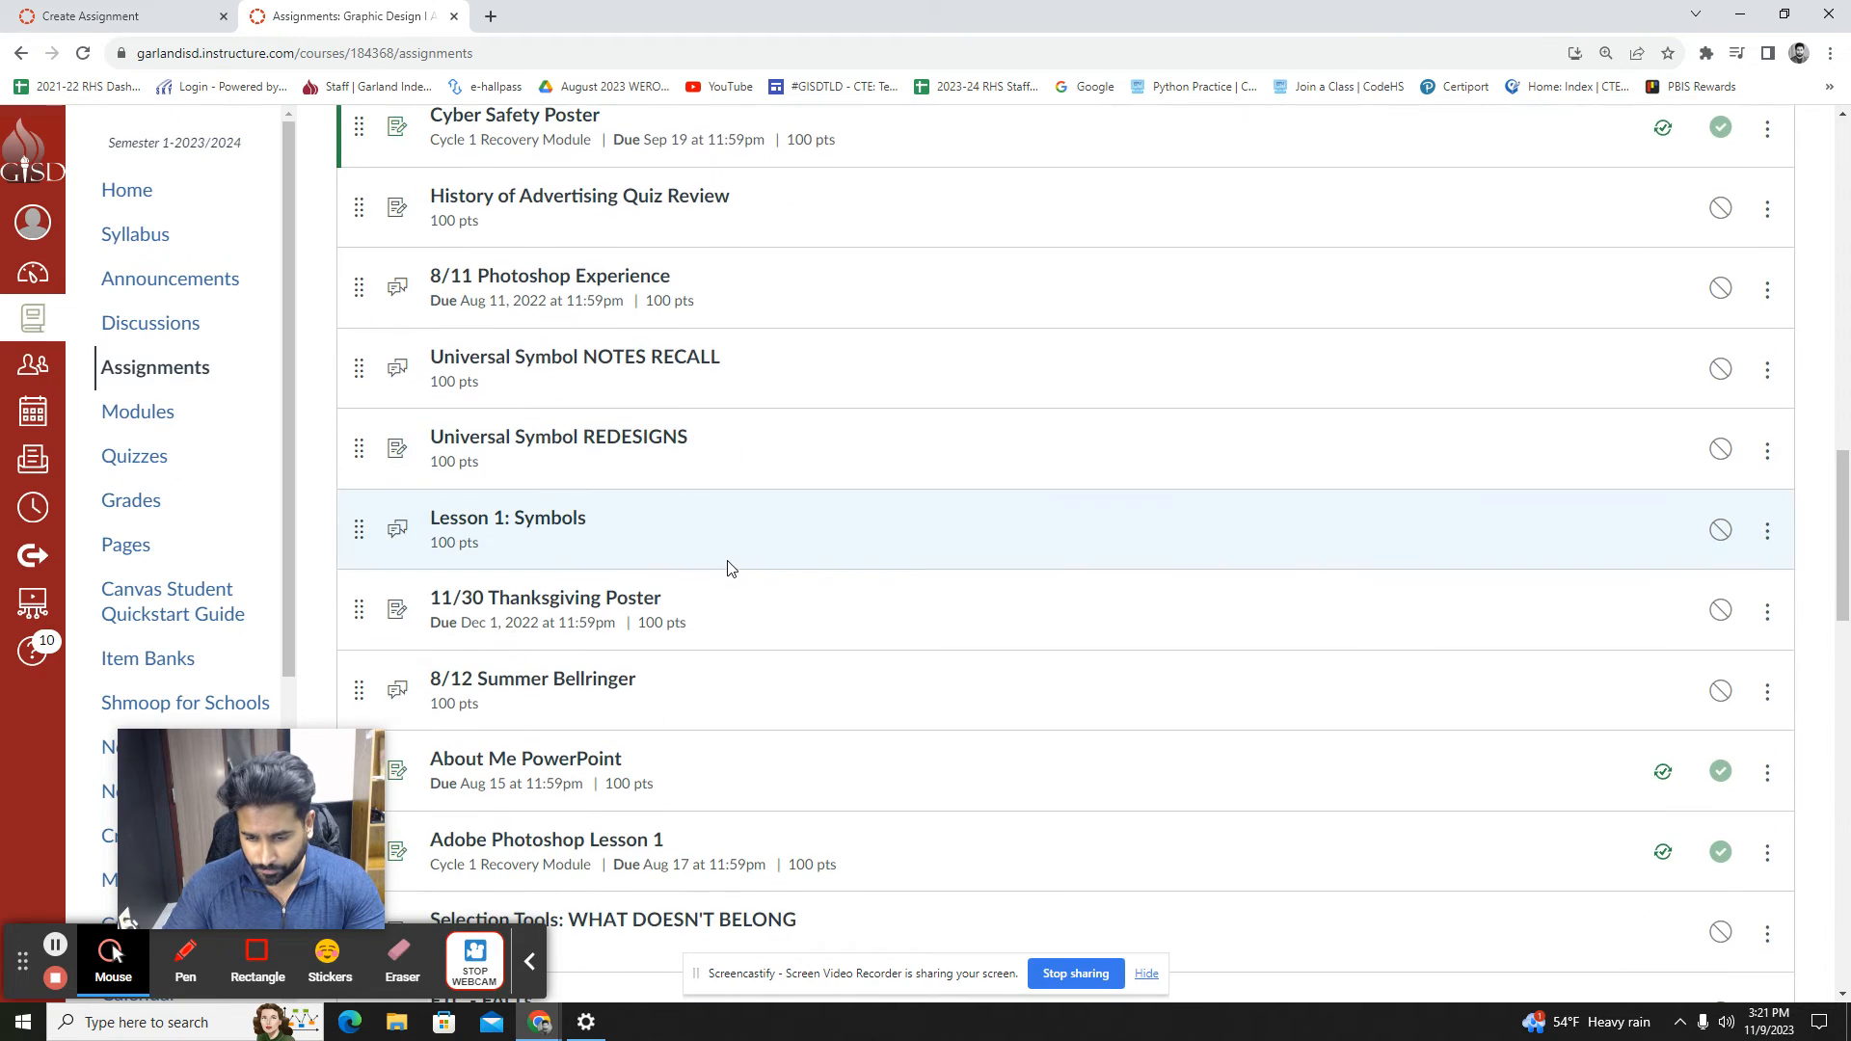
scroll(735, 732, "up", 6)
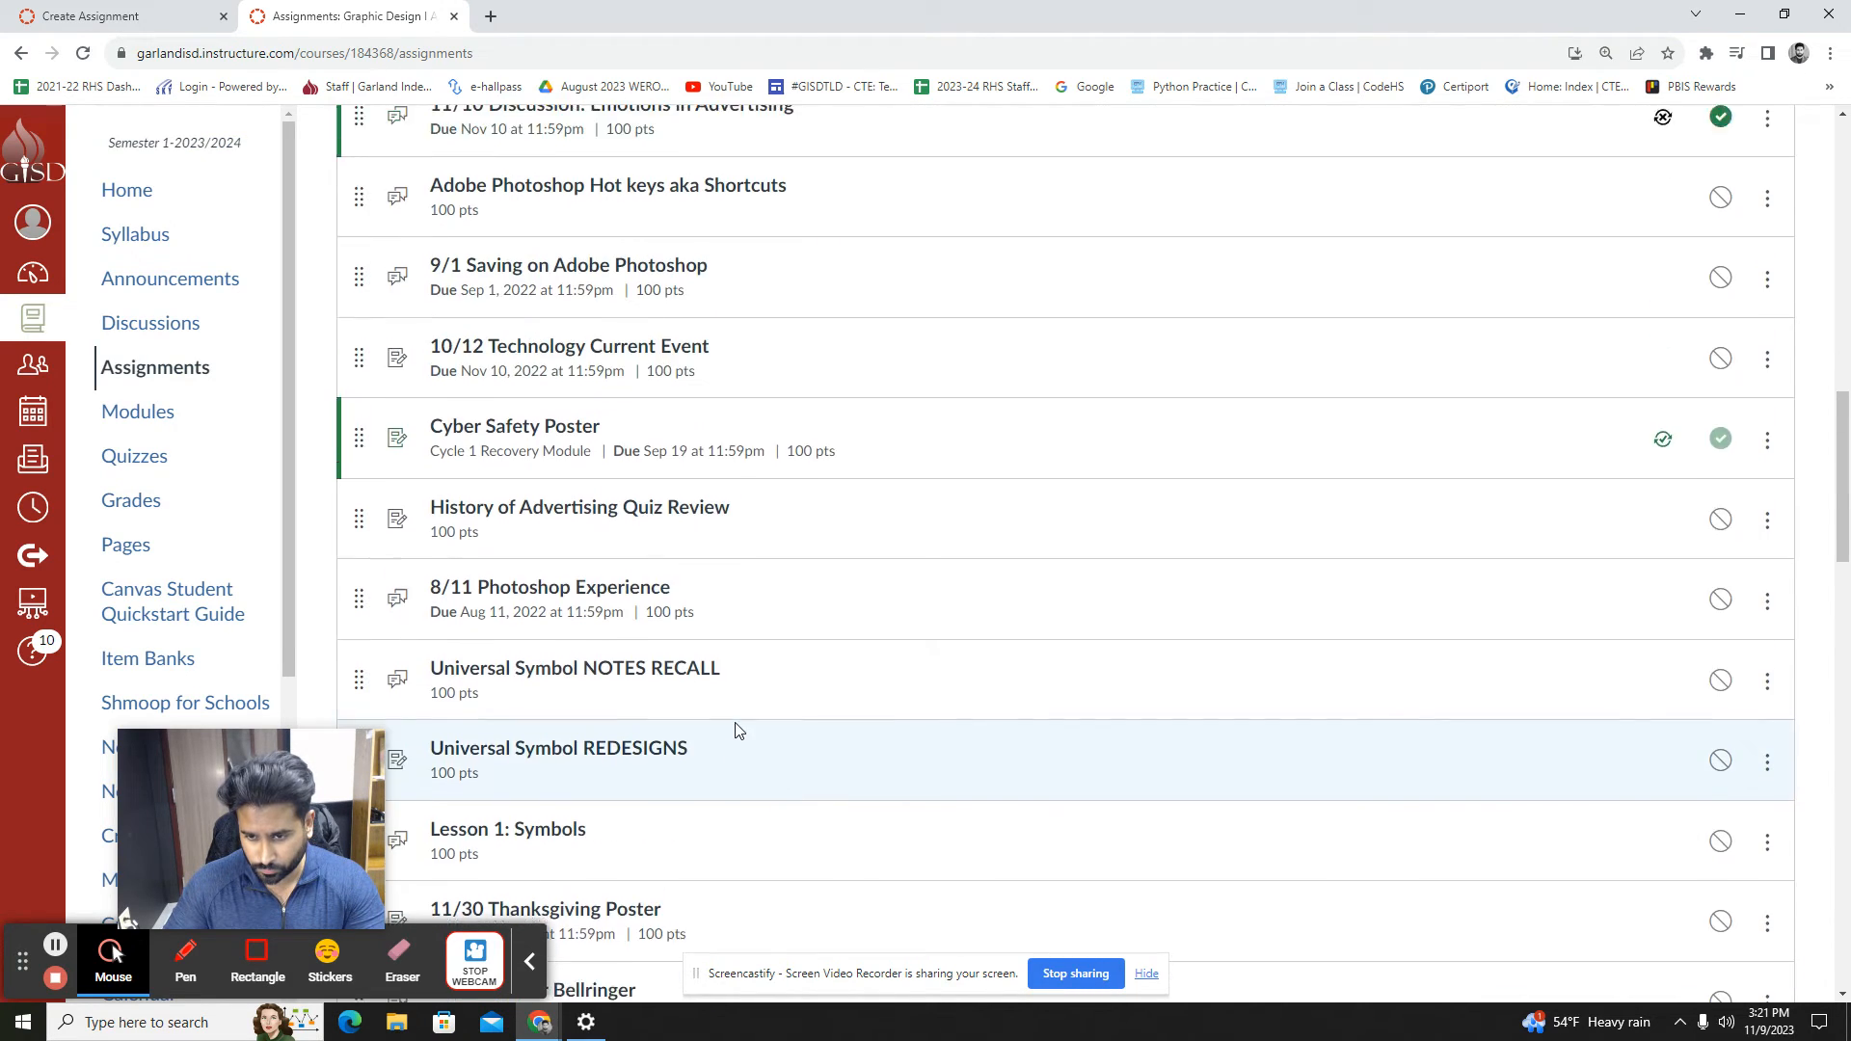
scroll(682, 661, "up", 3)
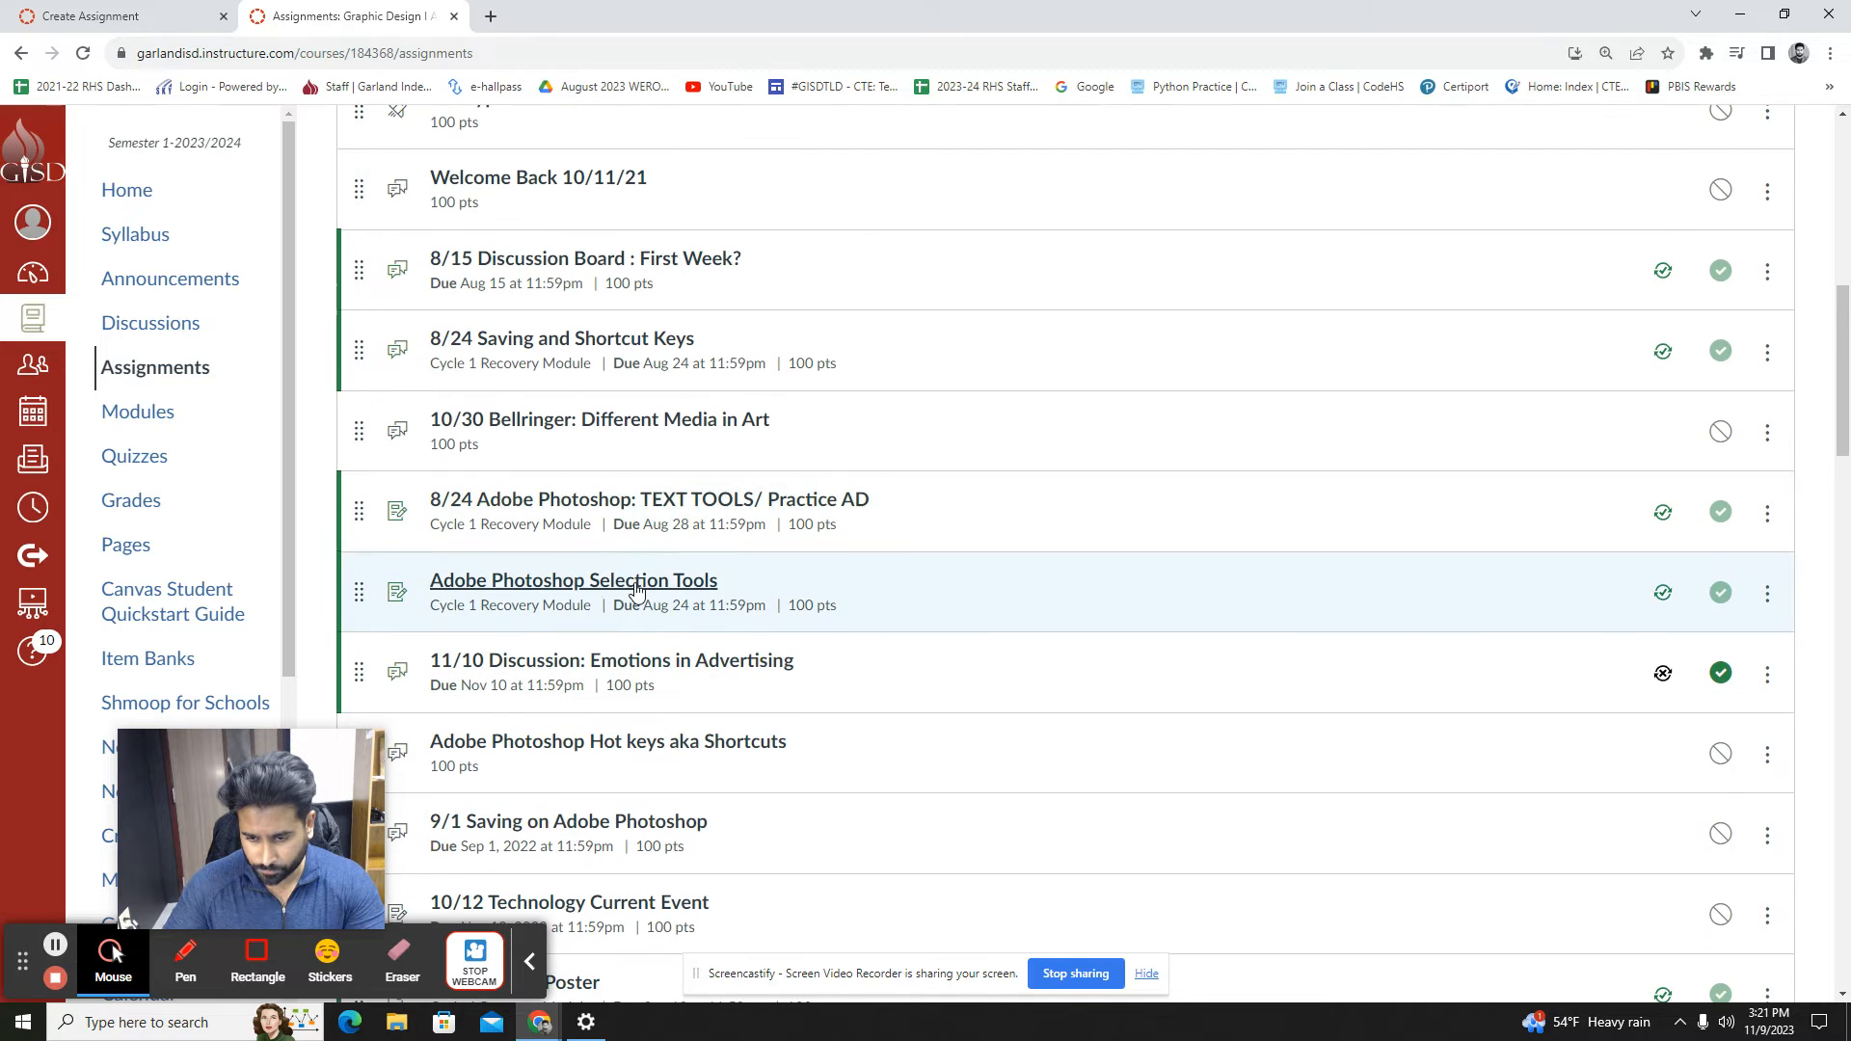
left_click(636, 583)
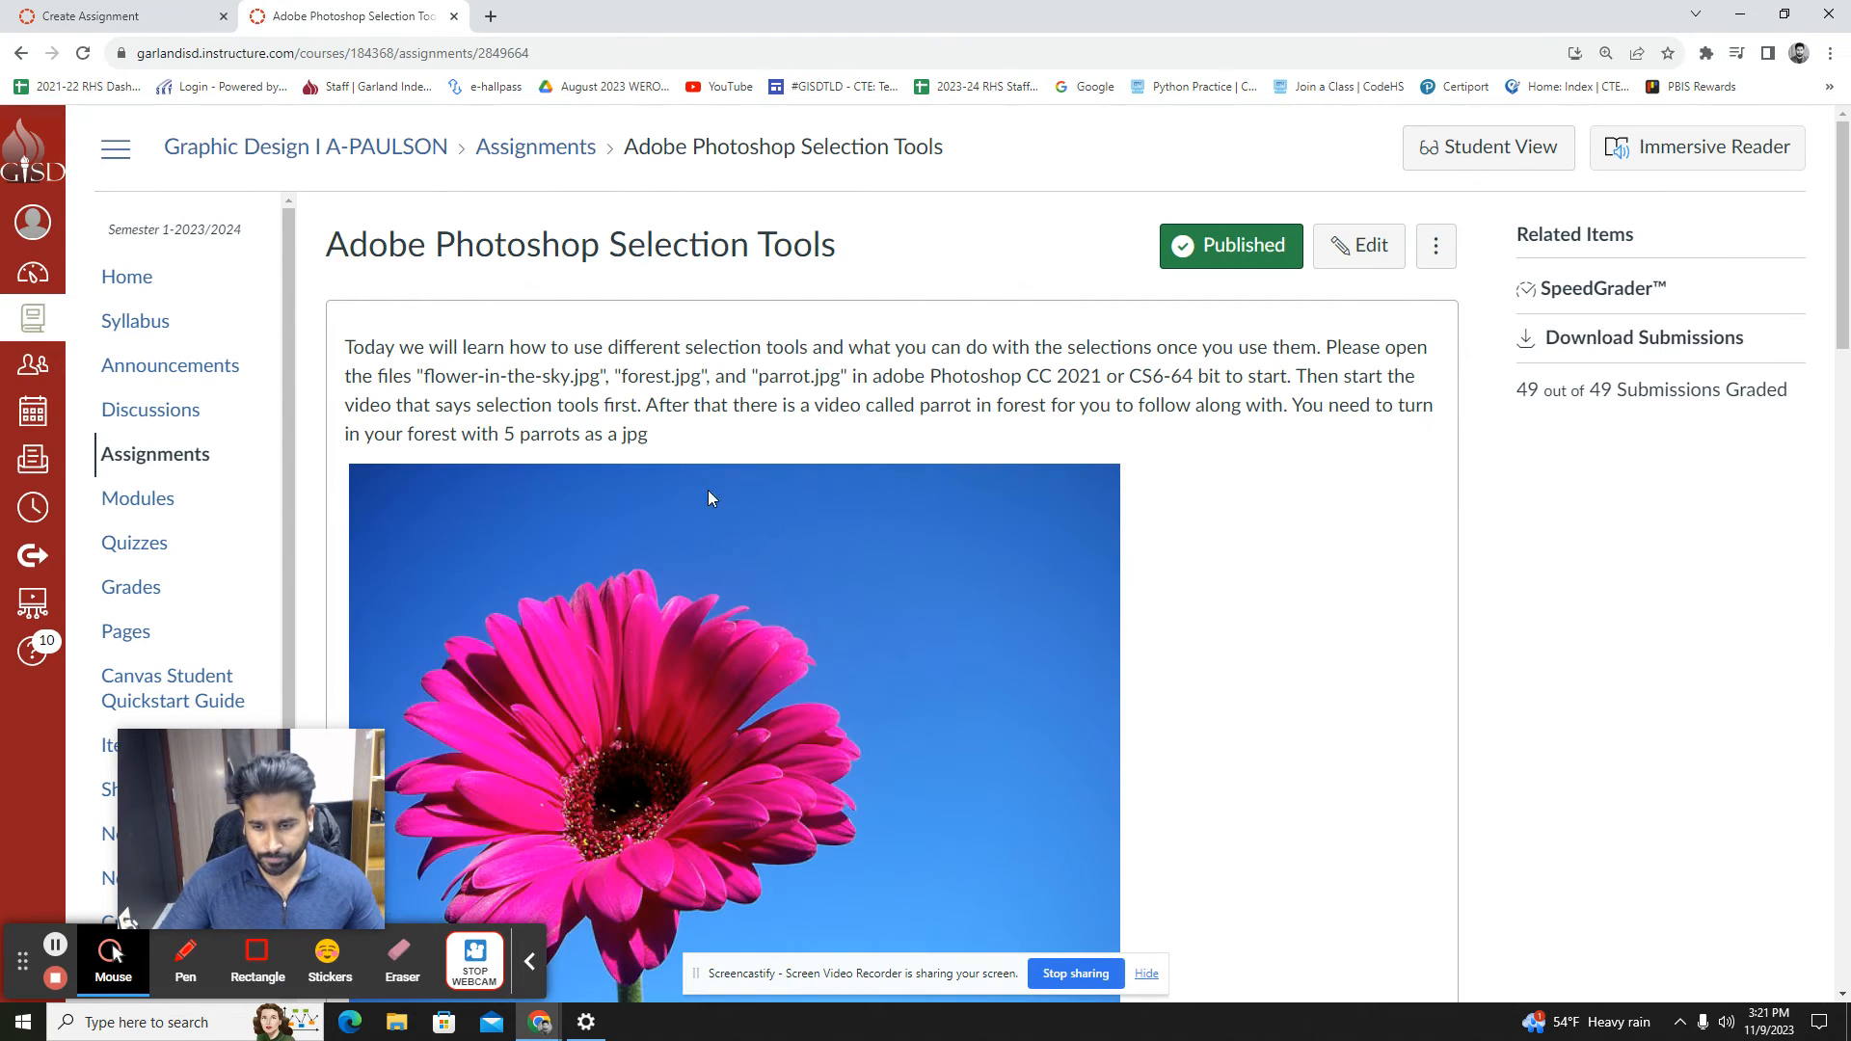
Copy the instruction paragraph of the existing assignment into the description of the new assignment in the first tab
left_click_drag(675, 441, 346, 347)
key("ctrl+c")
left_click(115, 16)
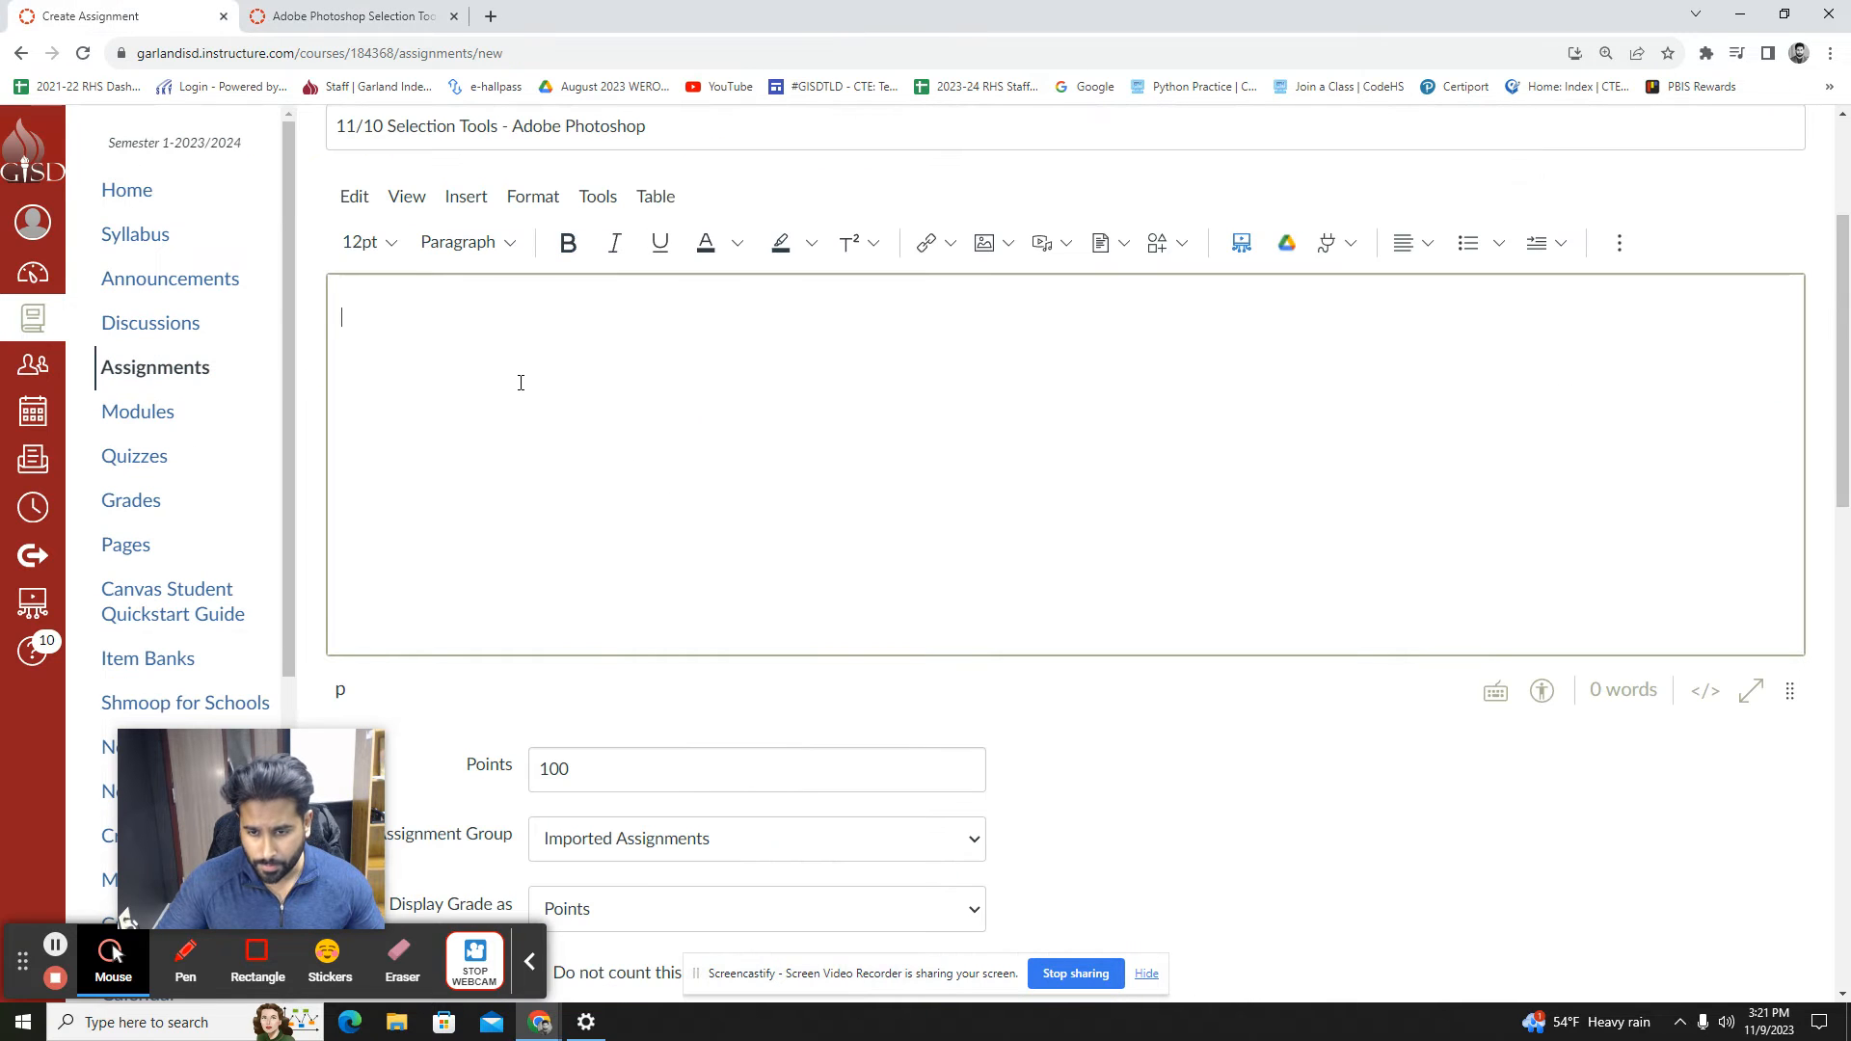
key("ctrl+v")
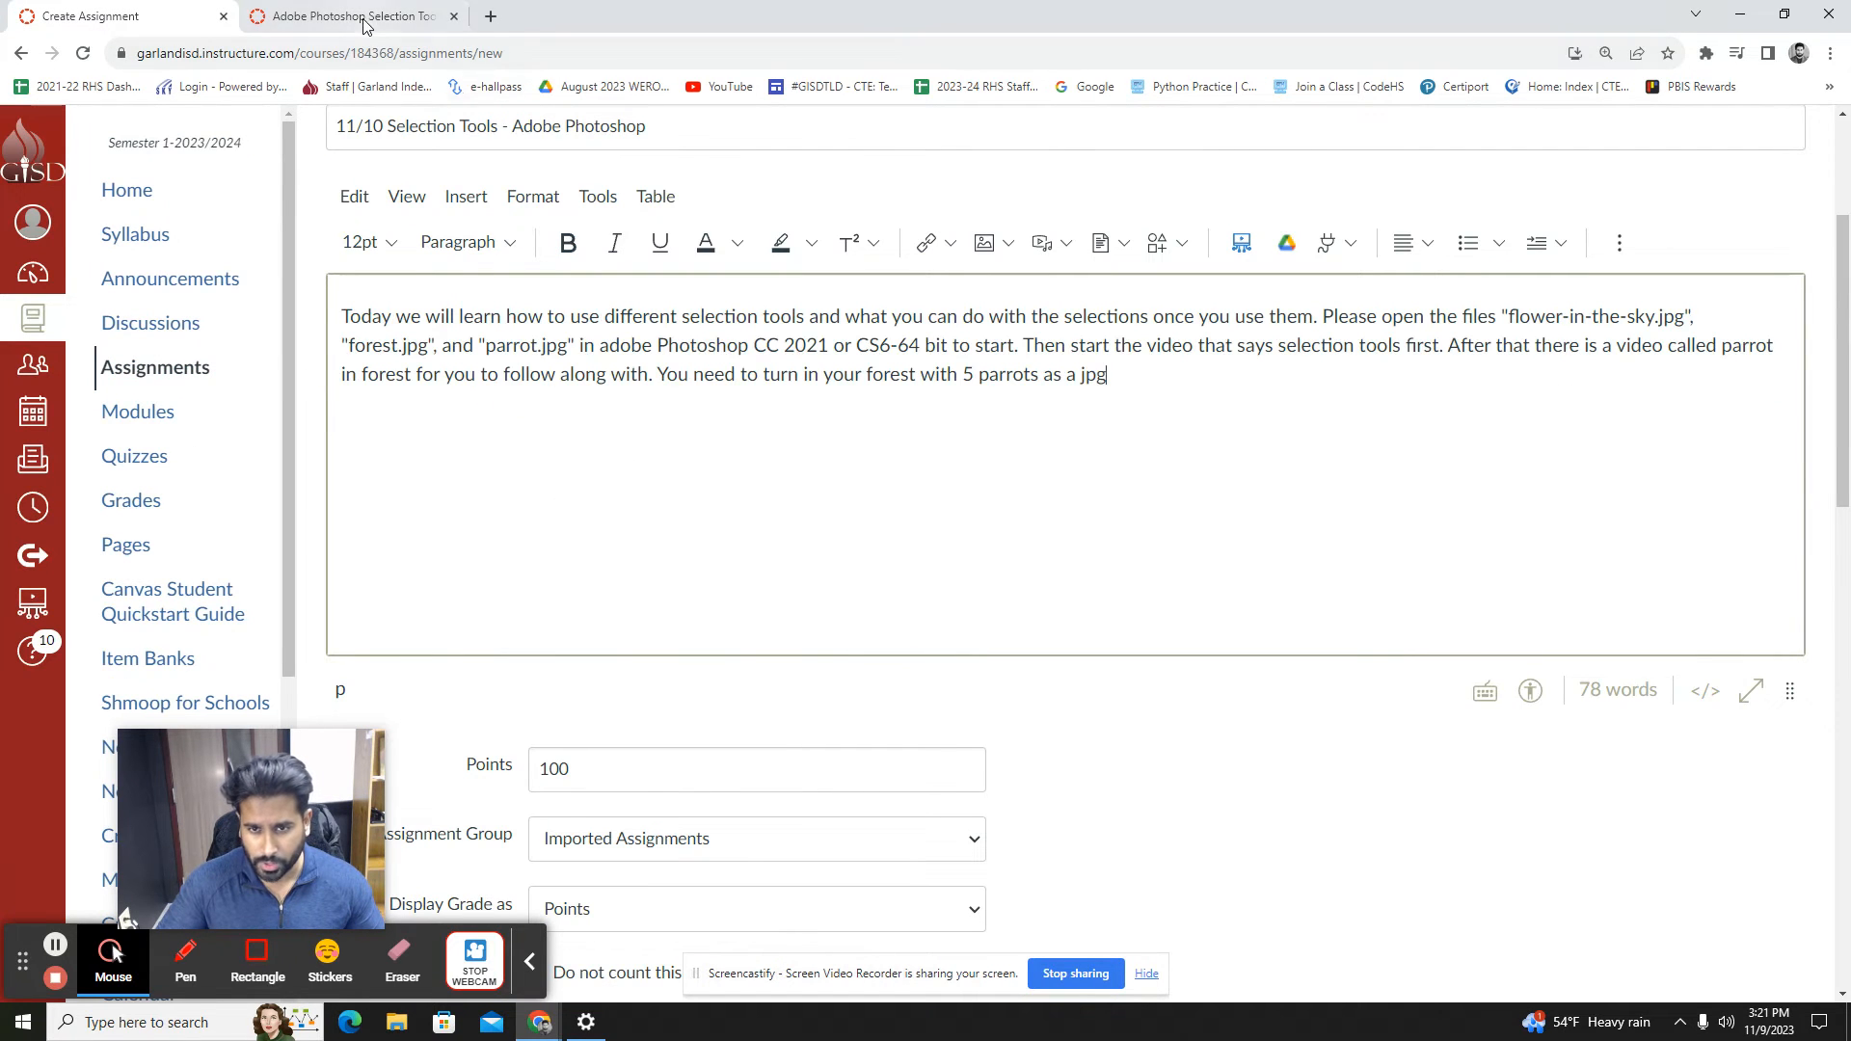
Save the flower image from the existing assignment to Downloads as the JPEG "Copy of flower-in-the-sky (6)"
left_click(352, 16)
left_click(902, 672)
scroll(1181, 498, "down", 3)
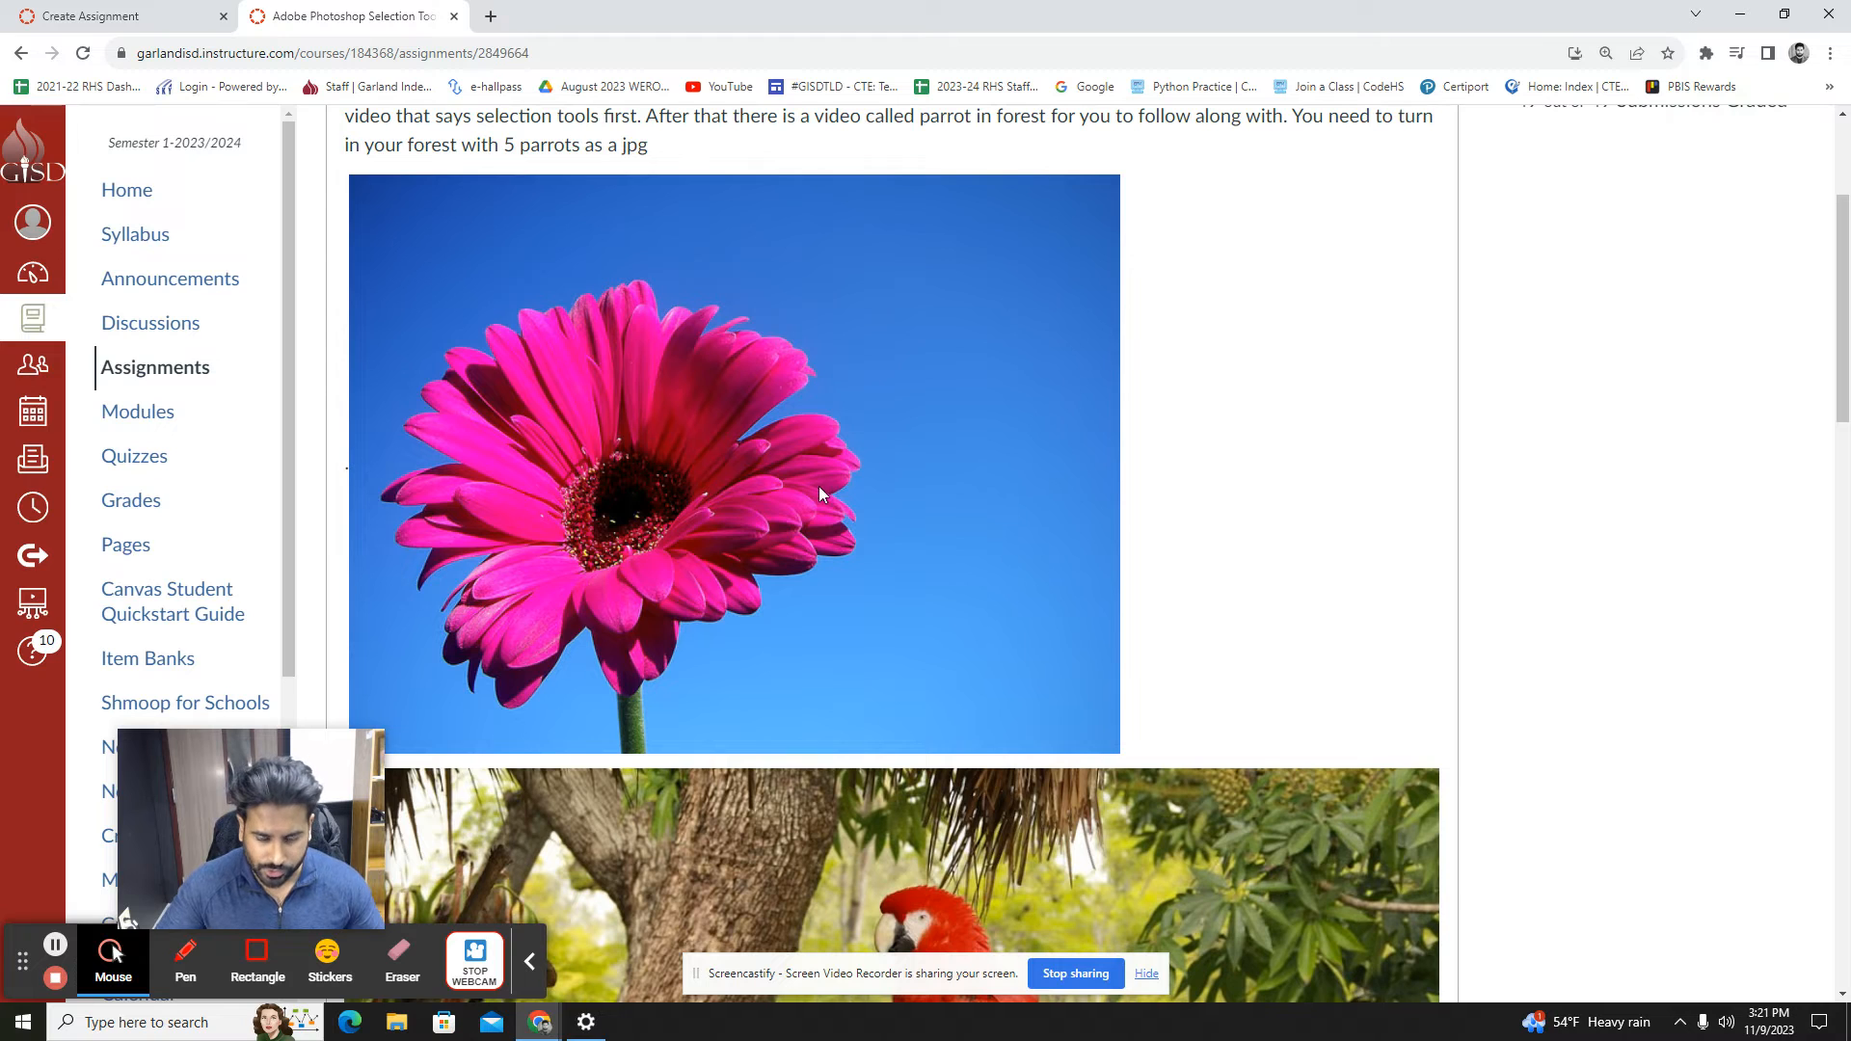
right_click(750, 425)
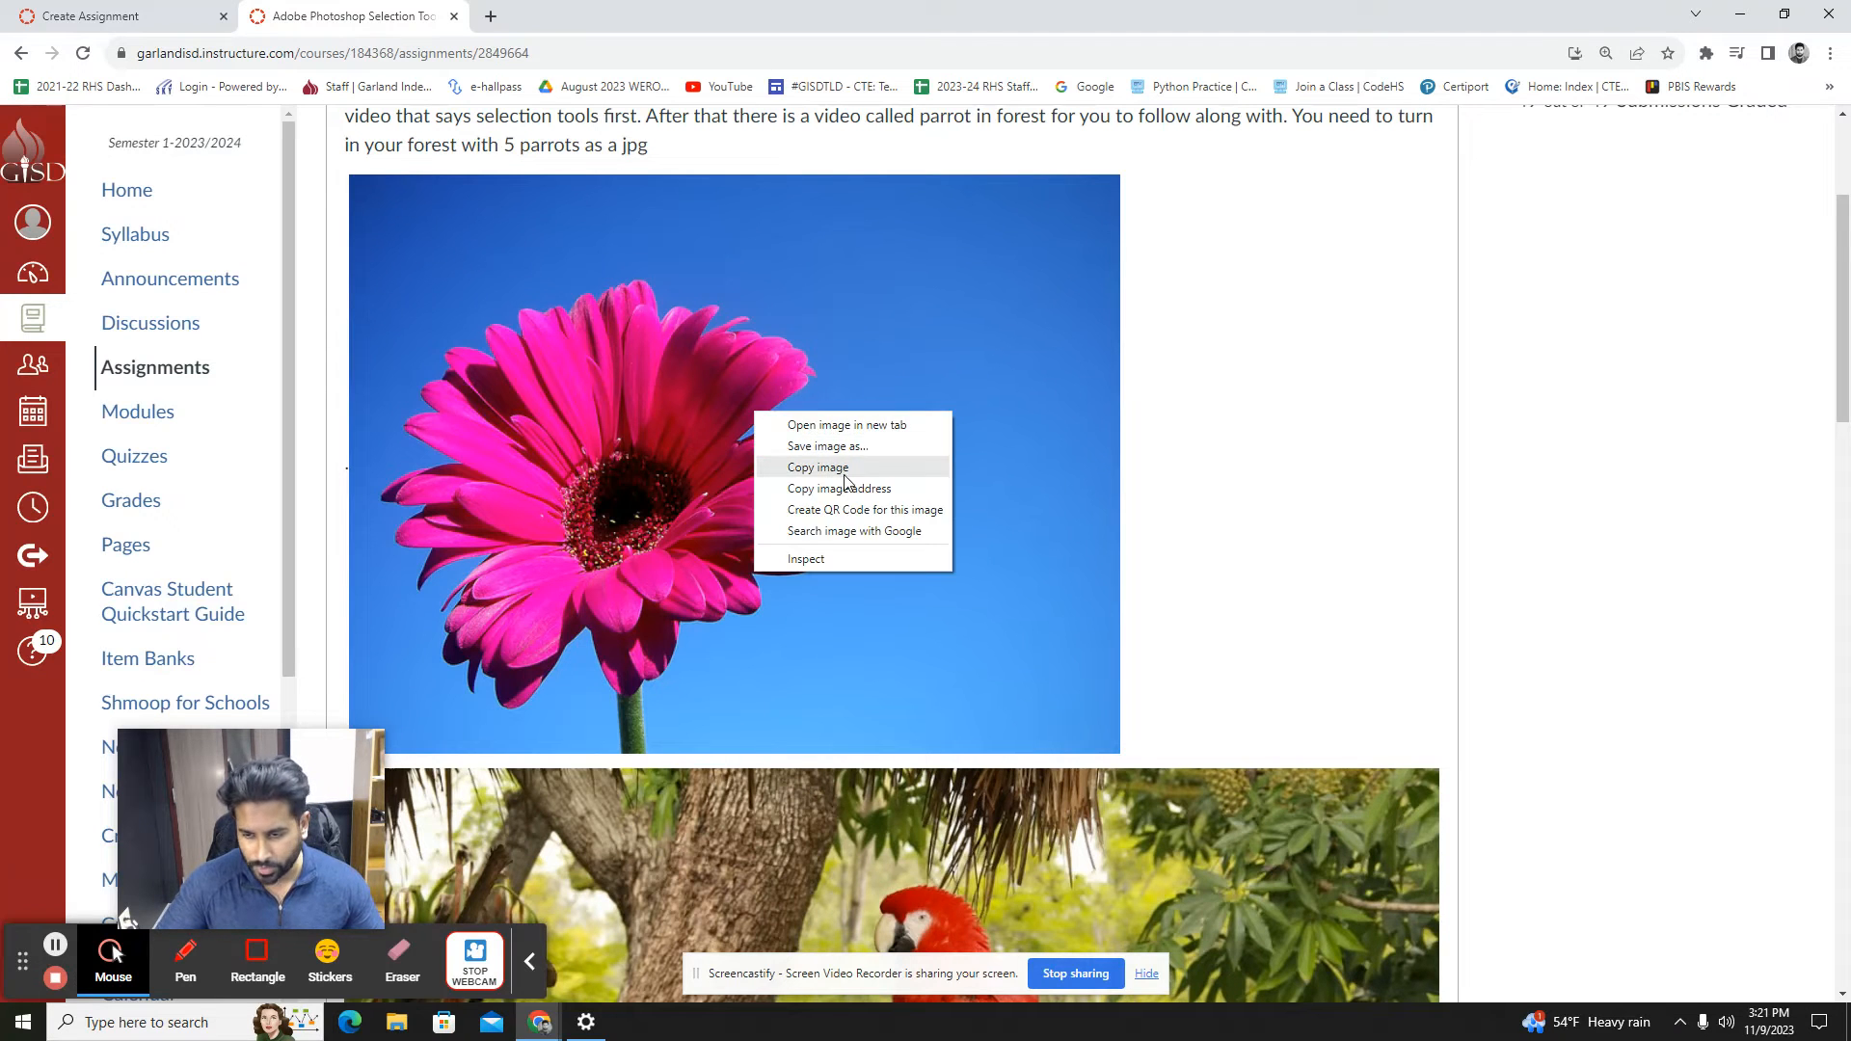
left_click(842, 454)
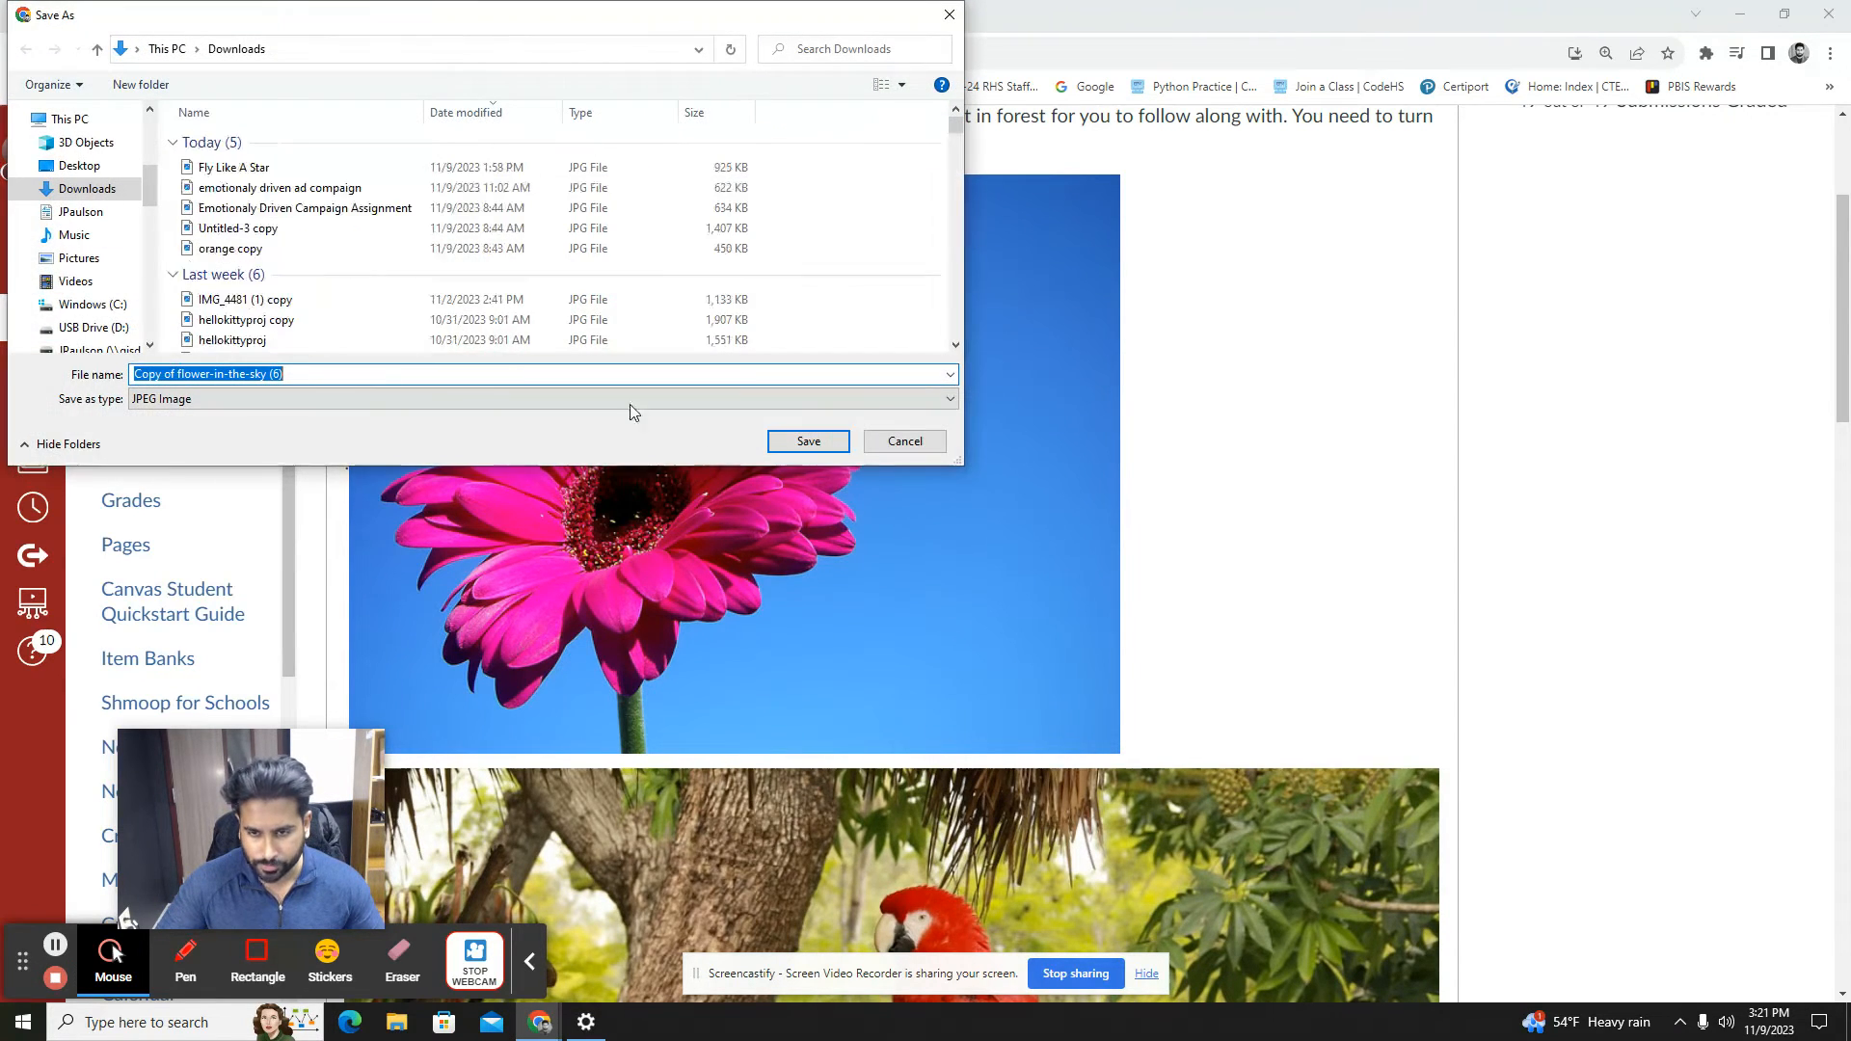
left_click(807, 440)
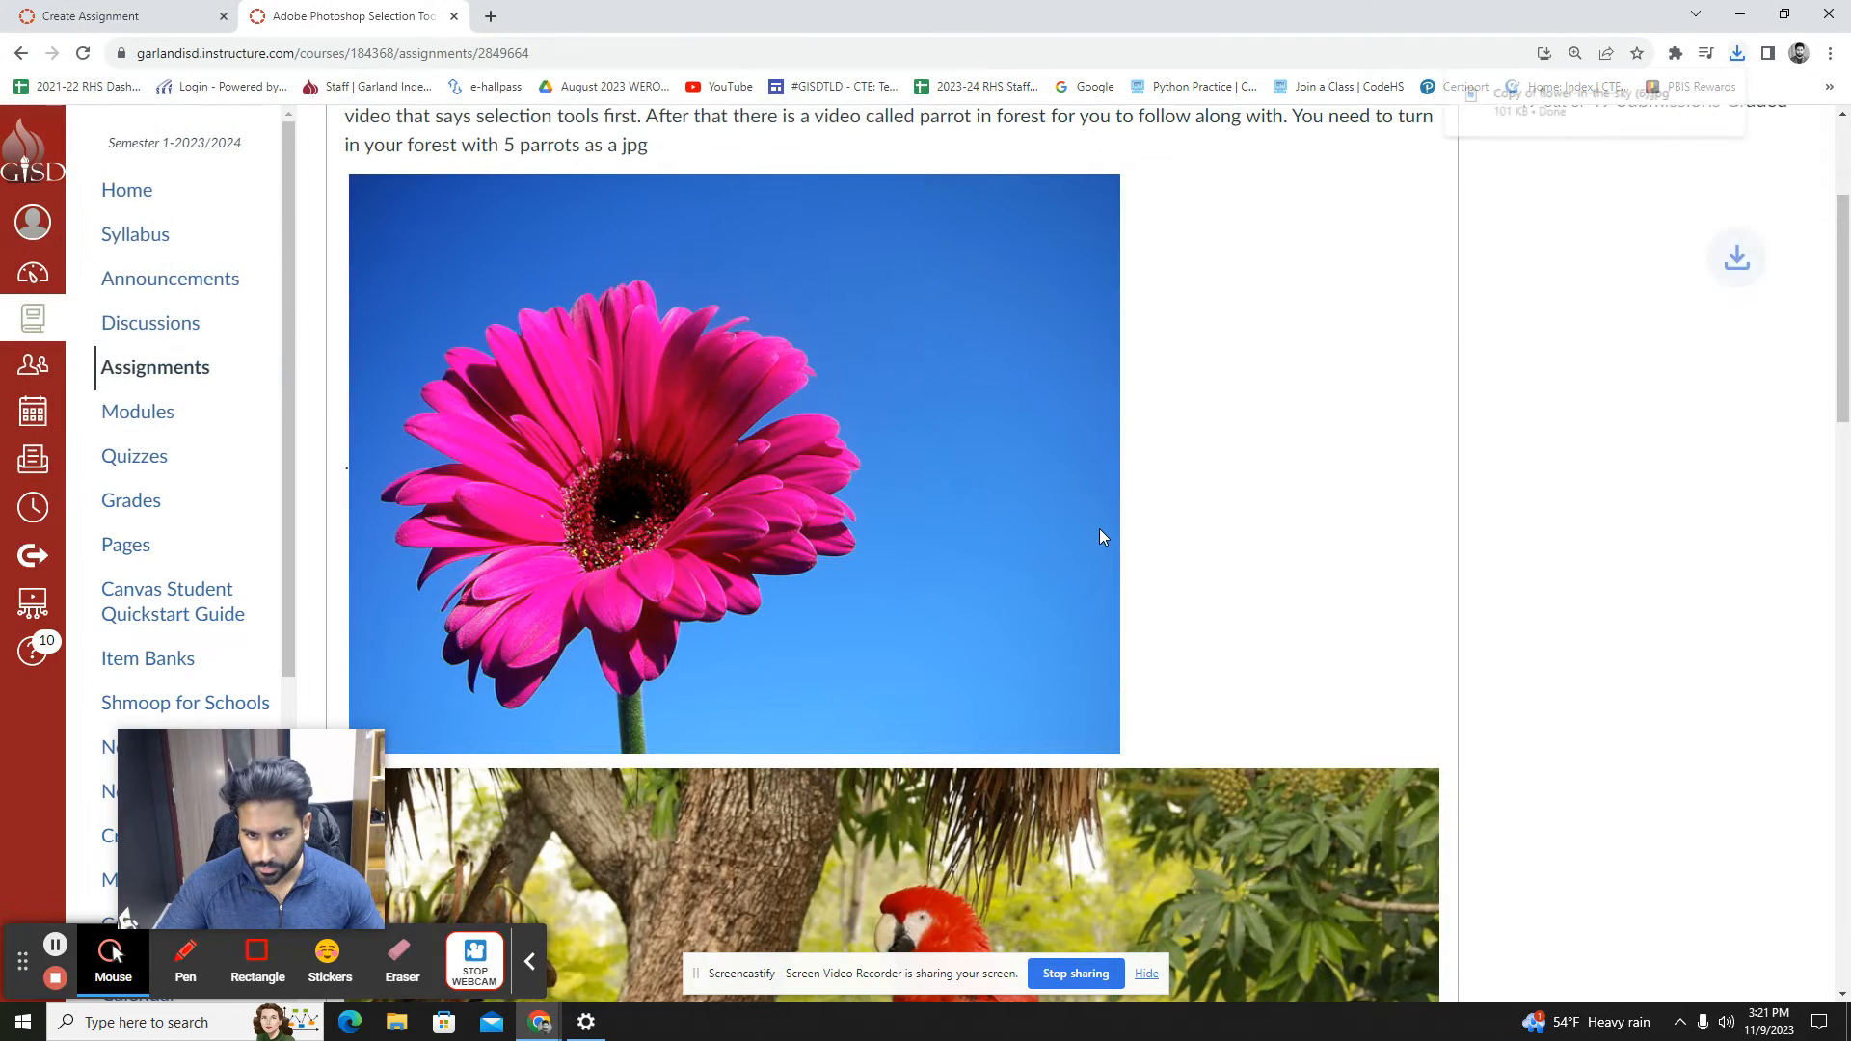
Save the parrot image from the existing assignment to Downloads as "Copy of parrot (5)"
scroll(1099, 528, "down", 4)
right_click(1039, 544)
left_click(1087, 581)
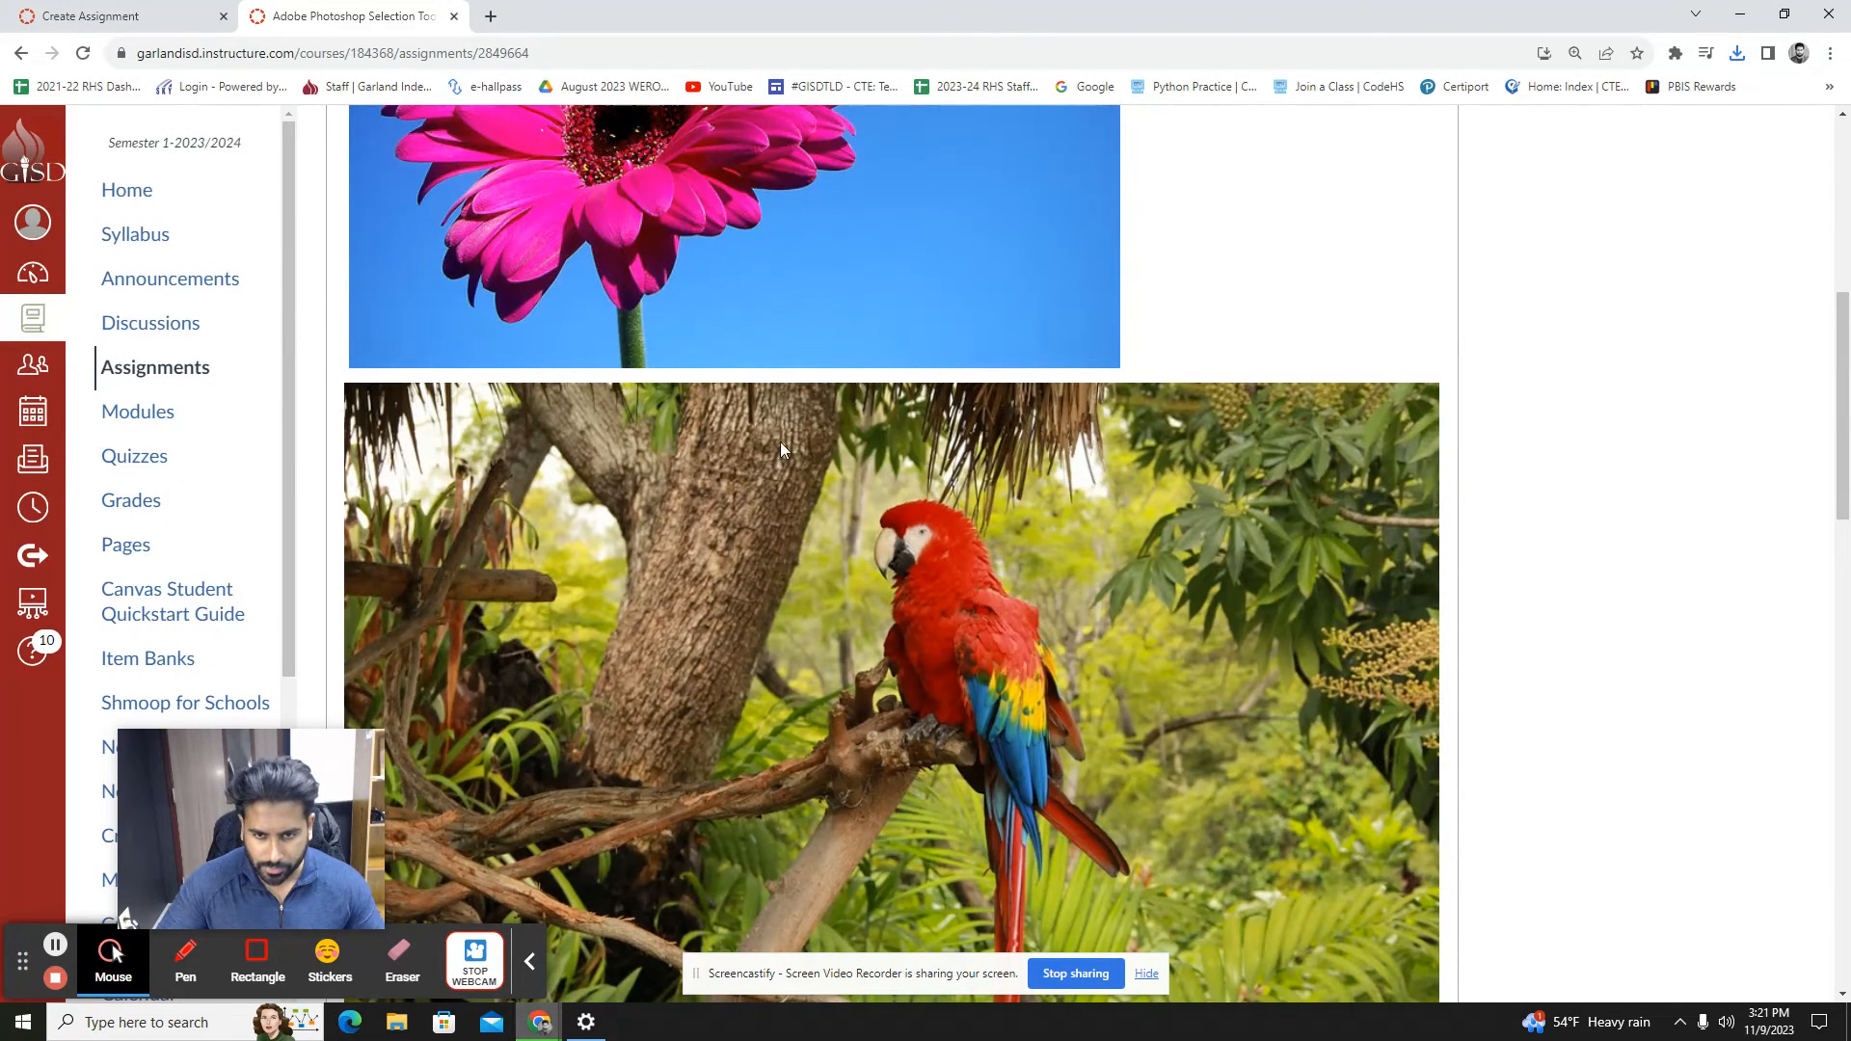
left_click(821, 448)
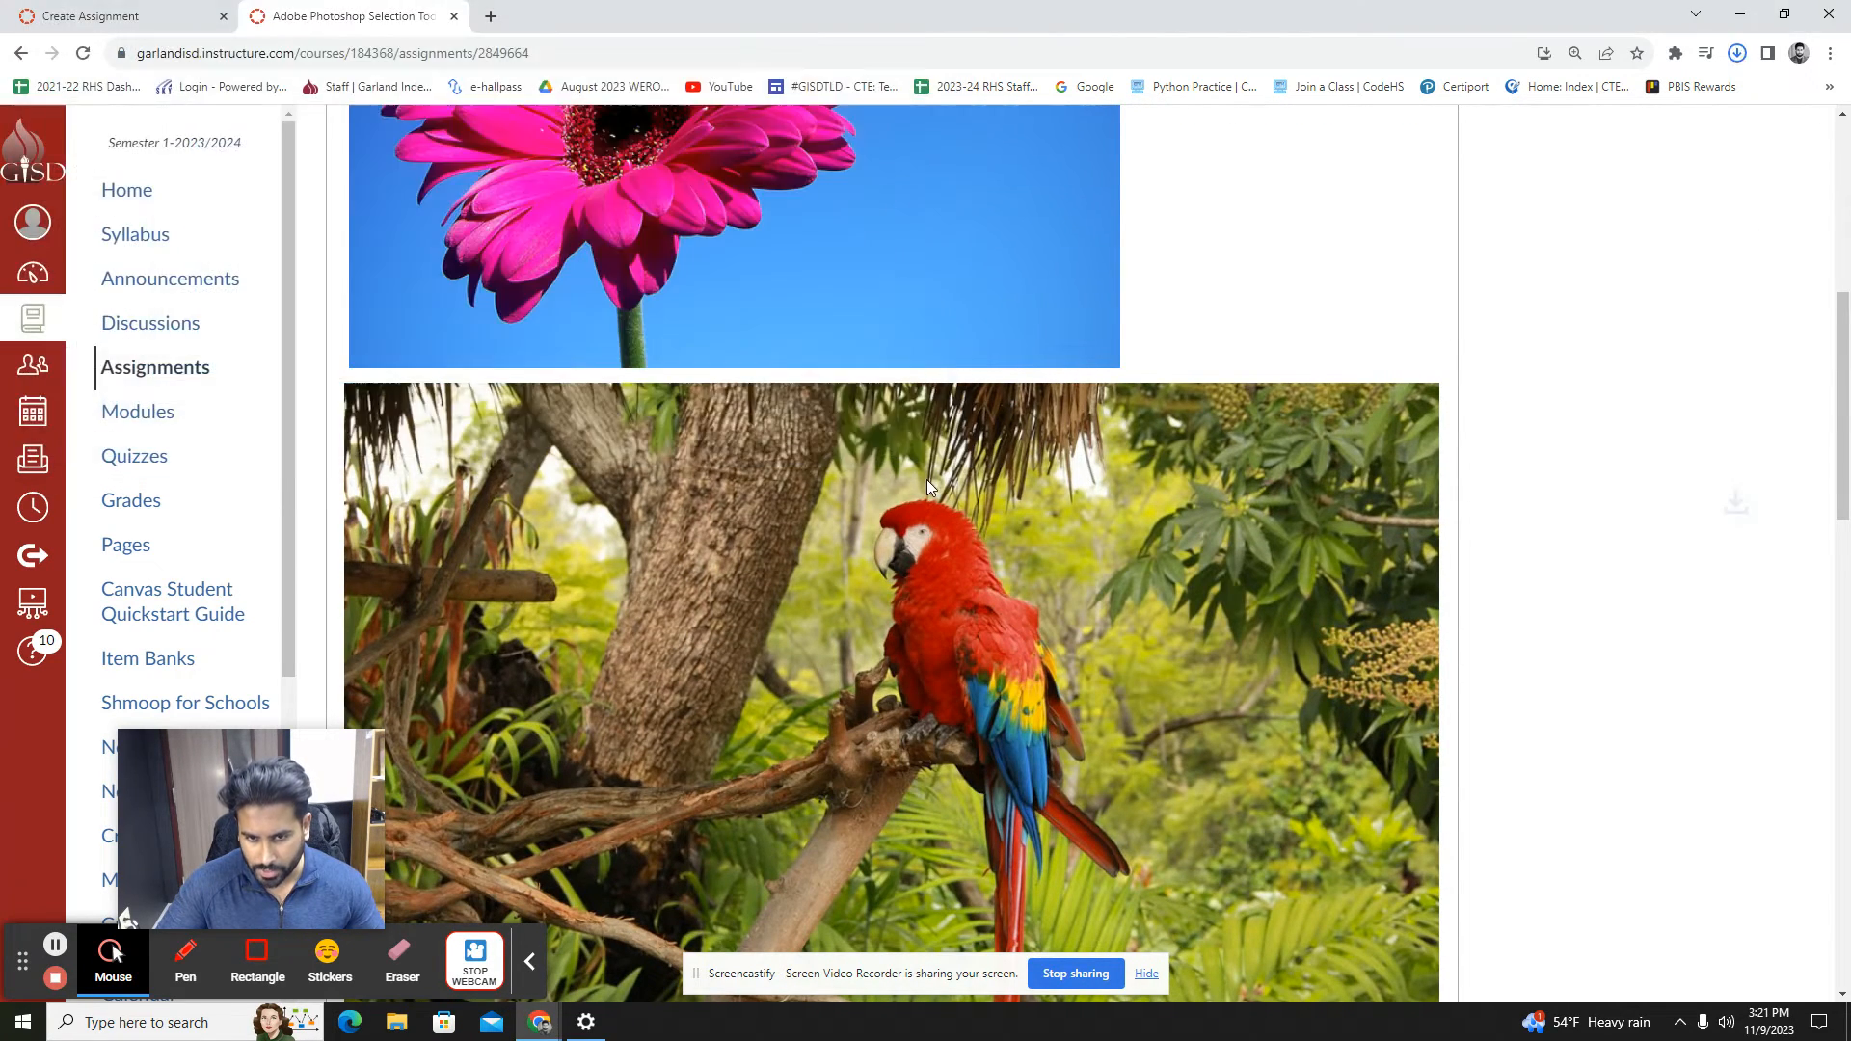
Save the forest image from the existing assignment to Downloads as the JPEG "Copy of forest (5)"
scroll(1055, 532, "down", 10)
right_click(903, 451)
left_click(975, 486)
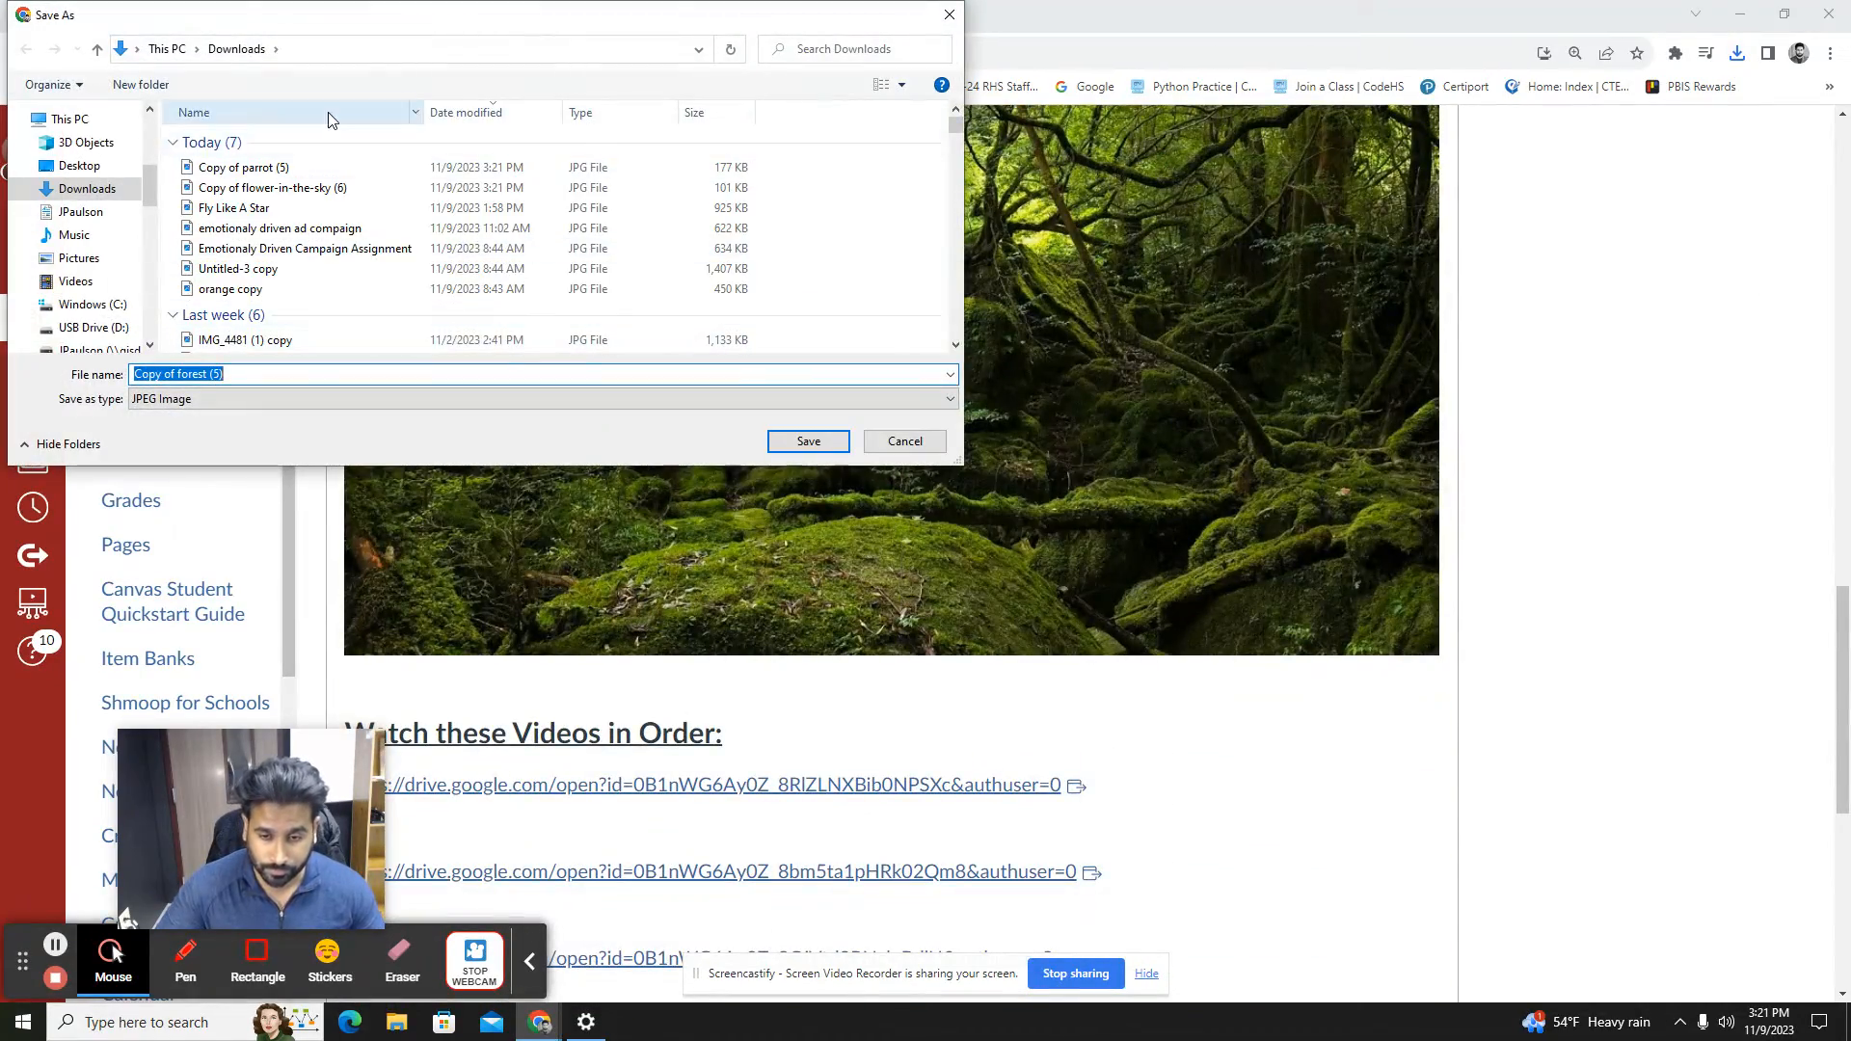
left_click(807, 439)
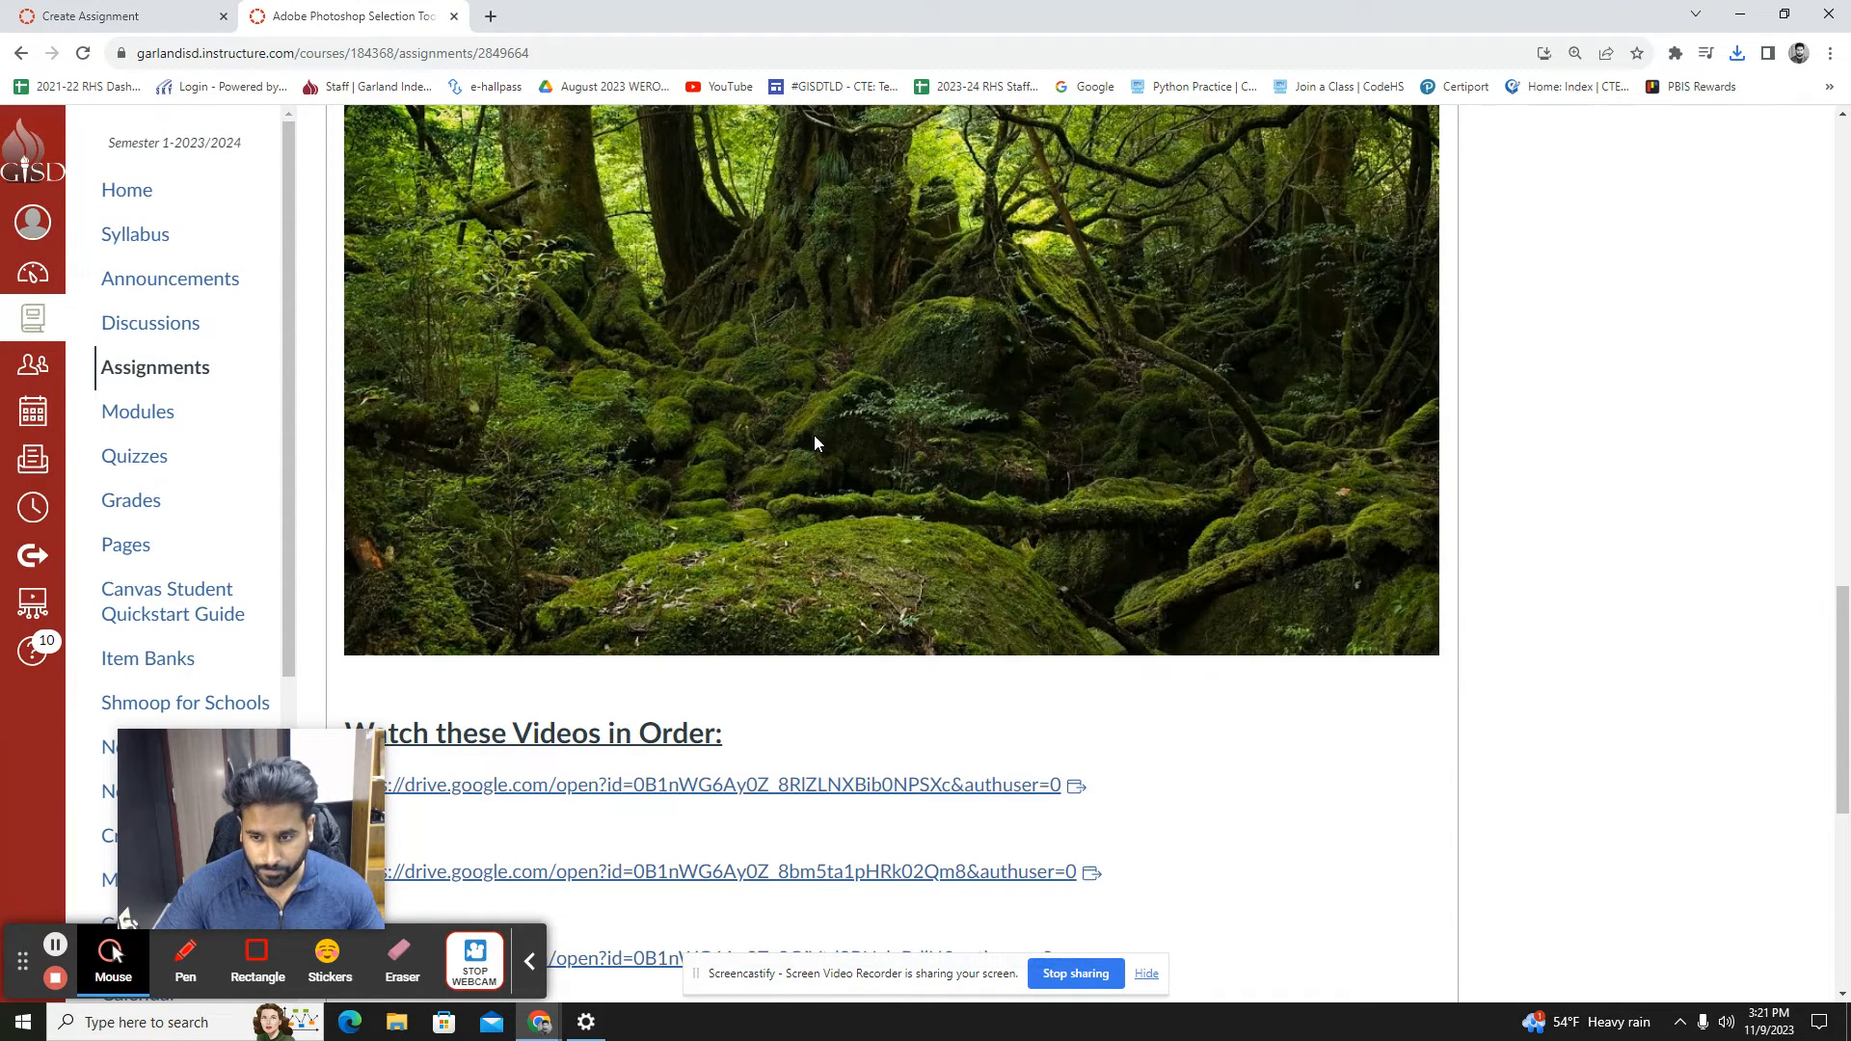
Begin uploading an image from the computer into the new assignment's description and browse to the Downloads folder
left_click(143, 18)
left_click(988, 247)
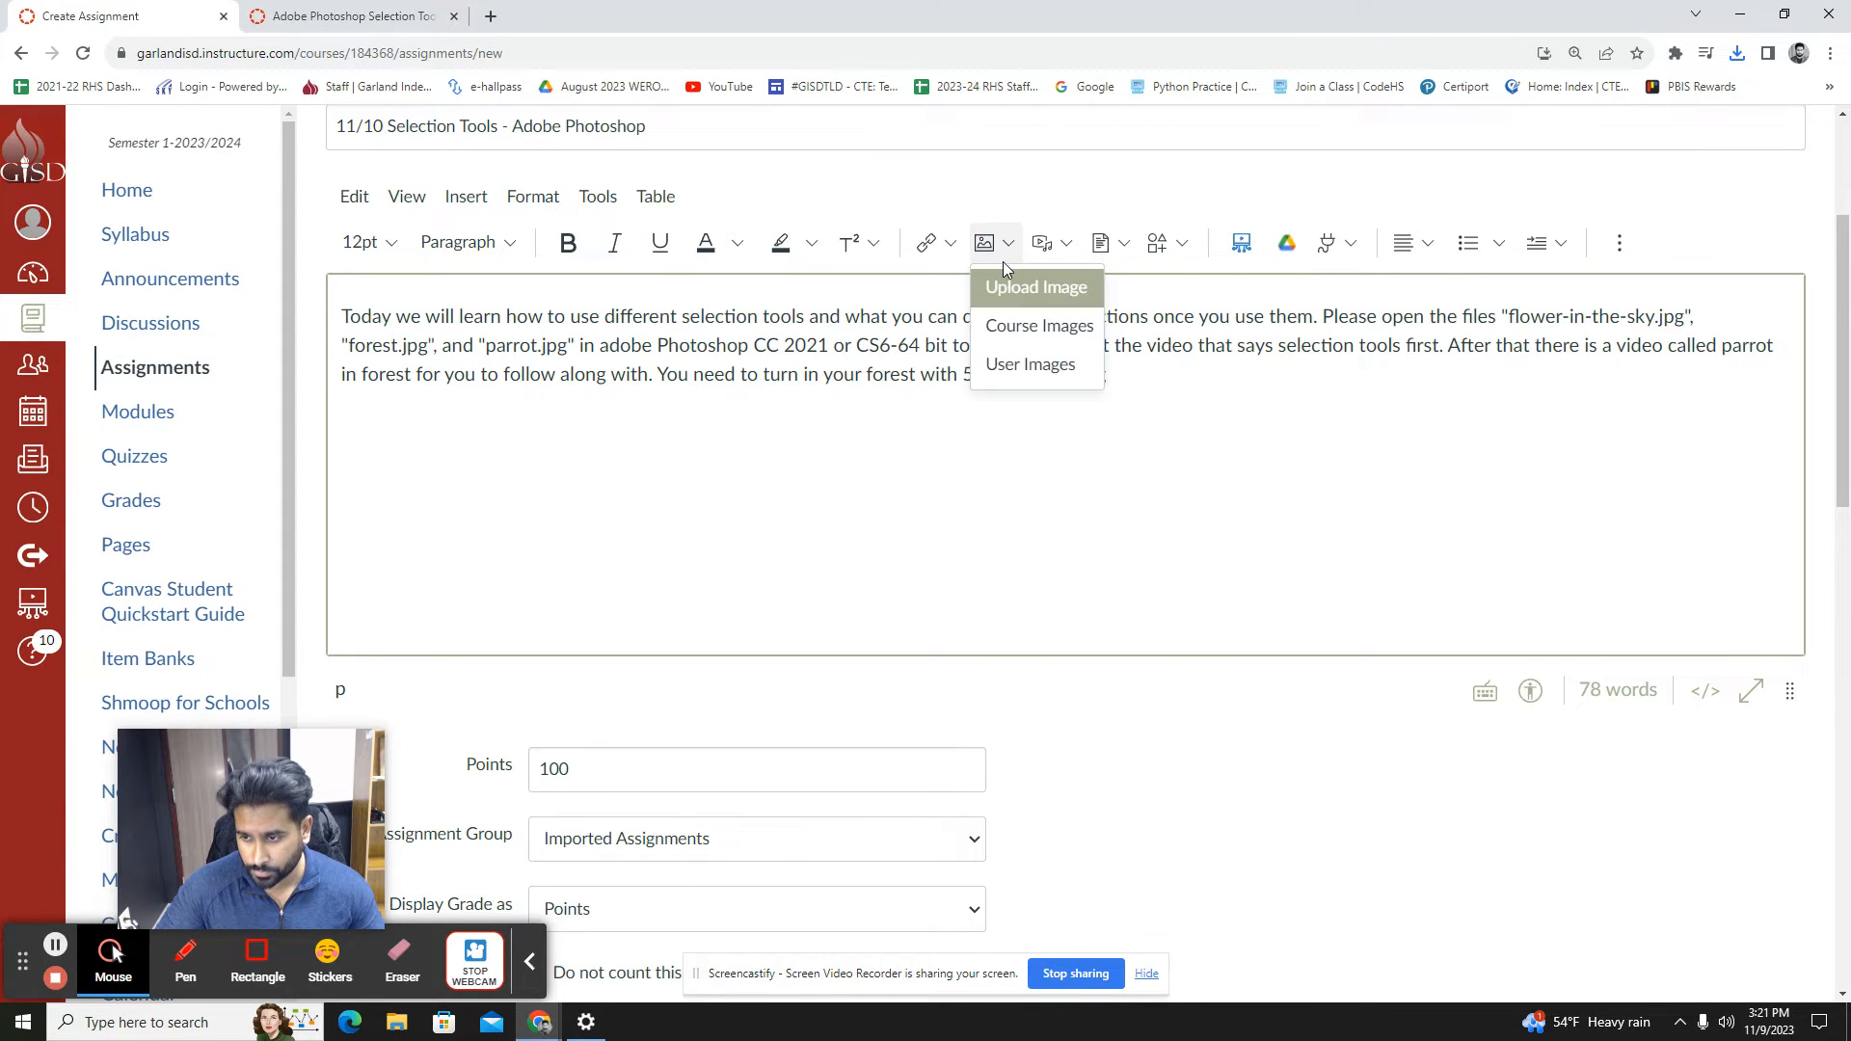
left_click(473, 429)
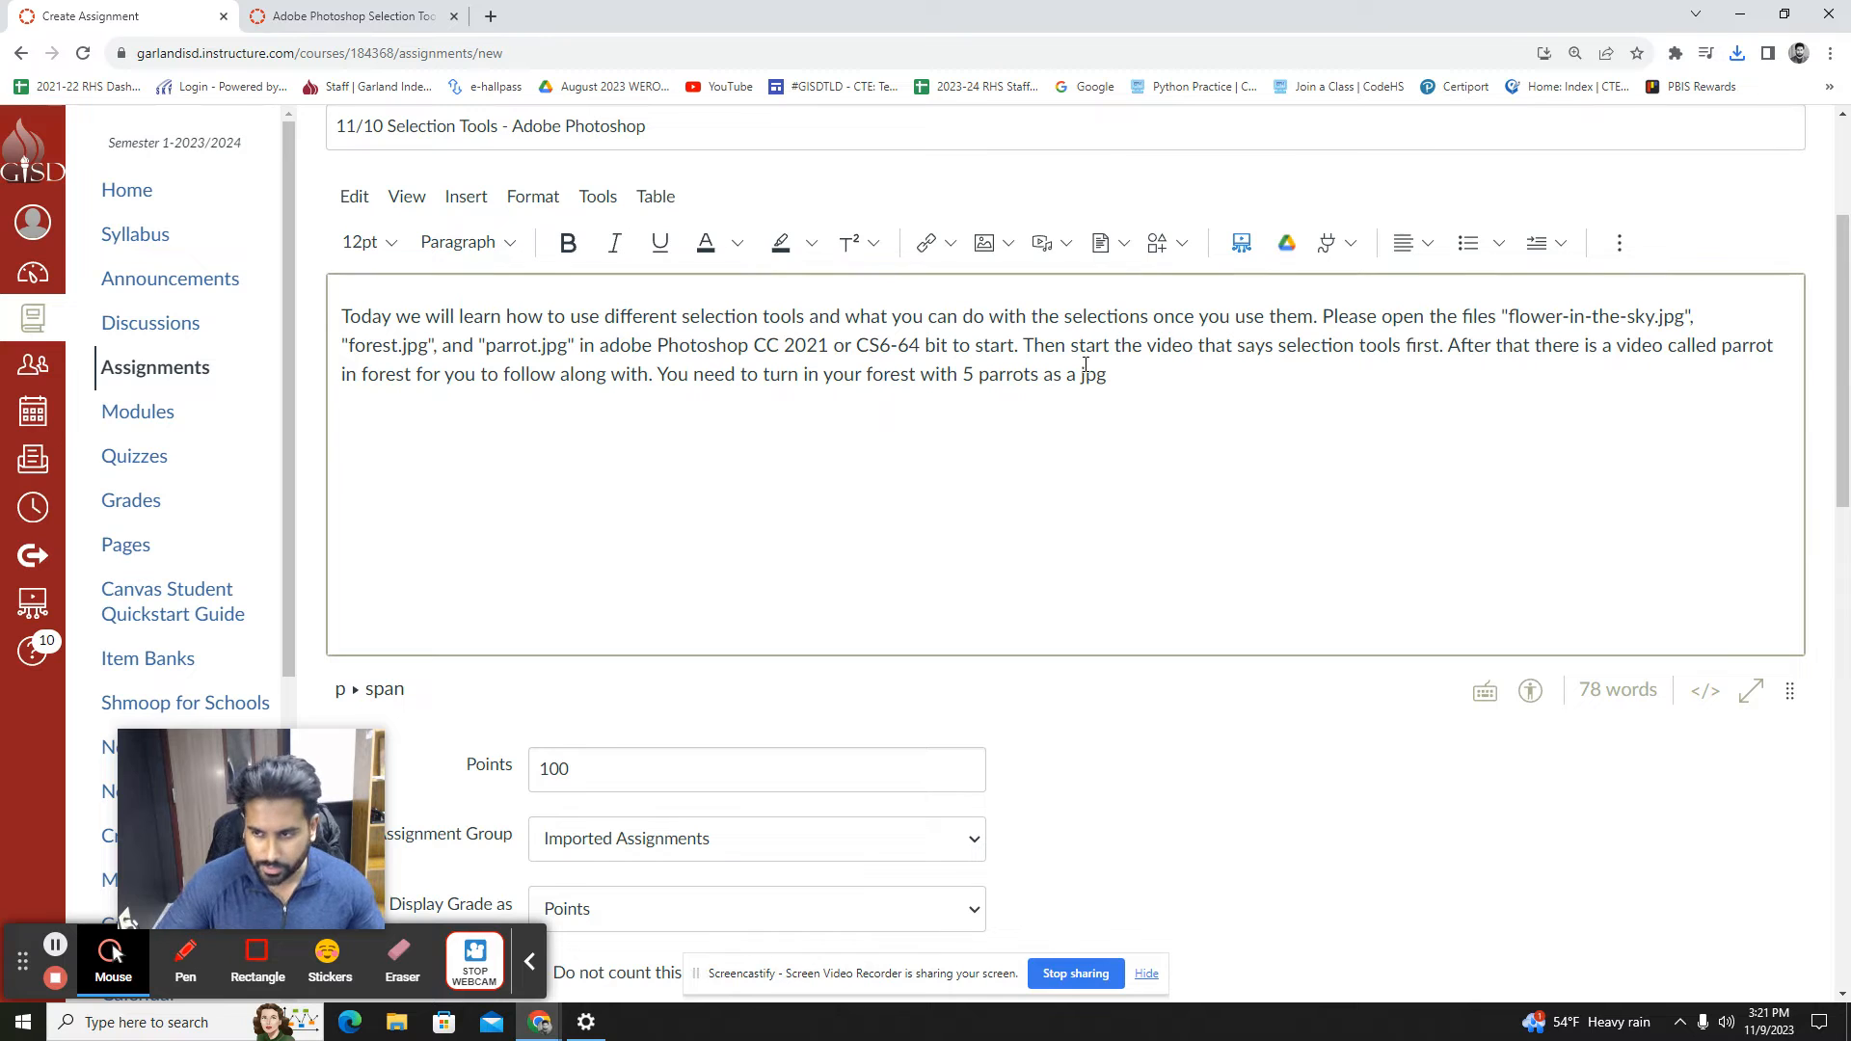
left_click(989, 243)
left_click(1003, 286)
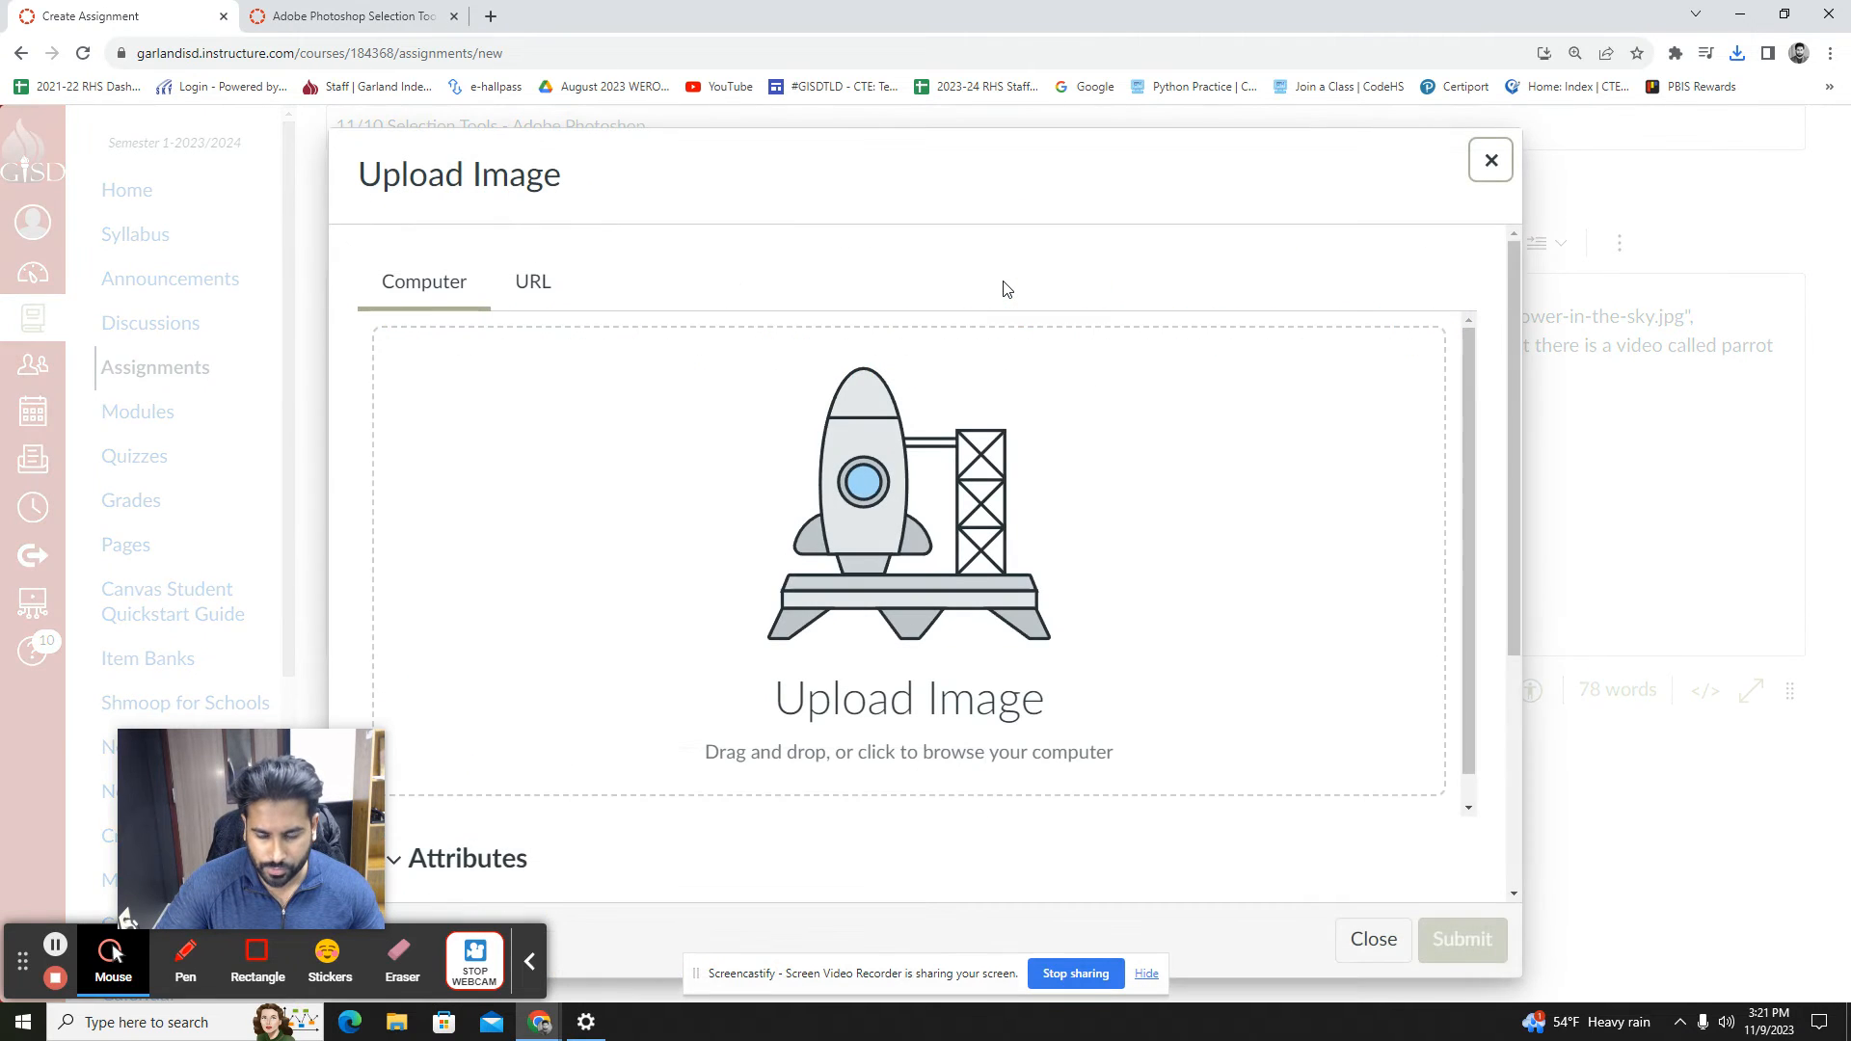
left_click(910, 609)
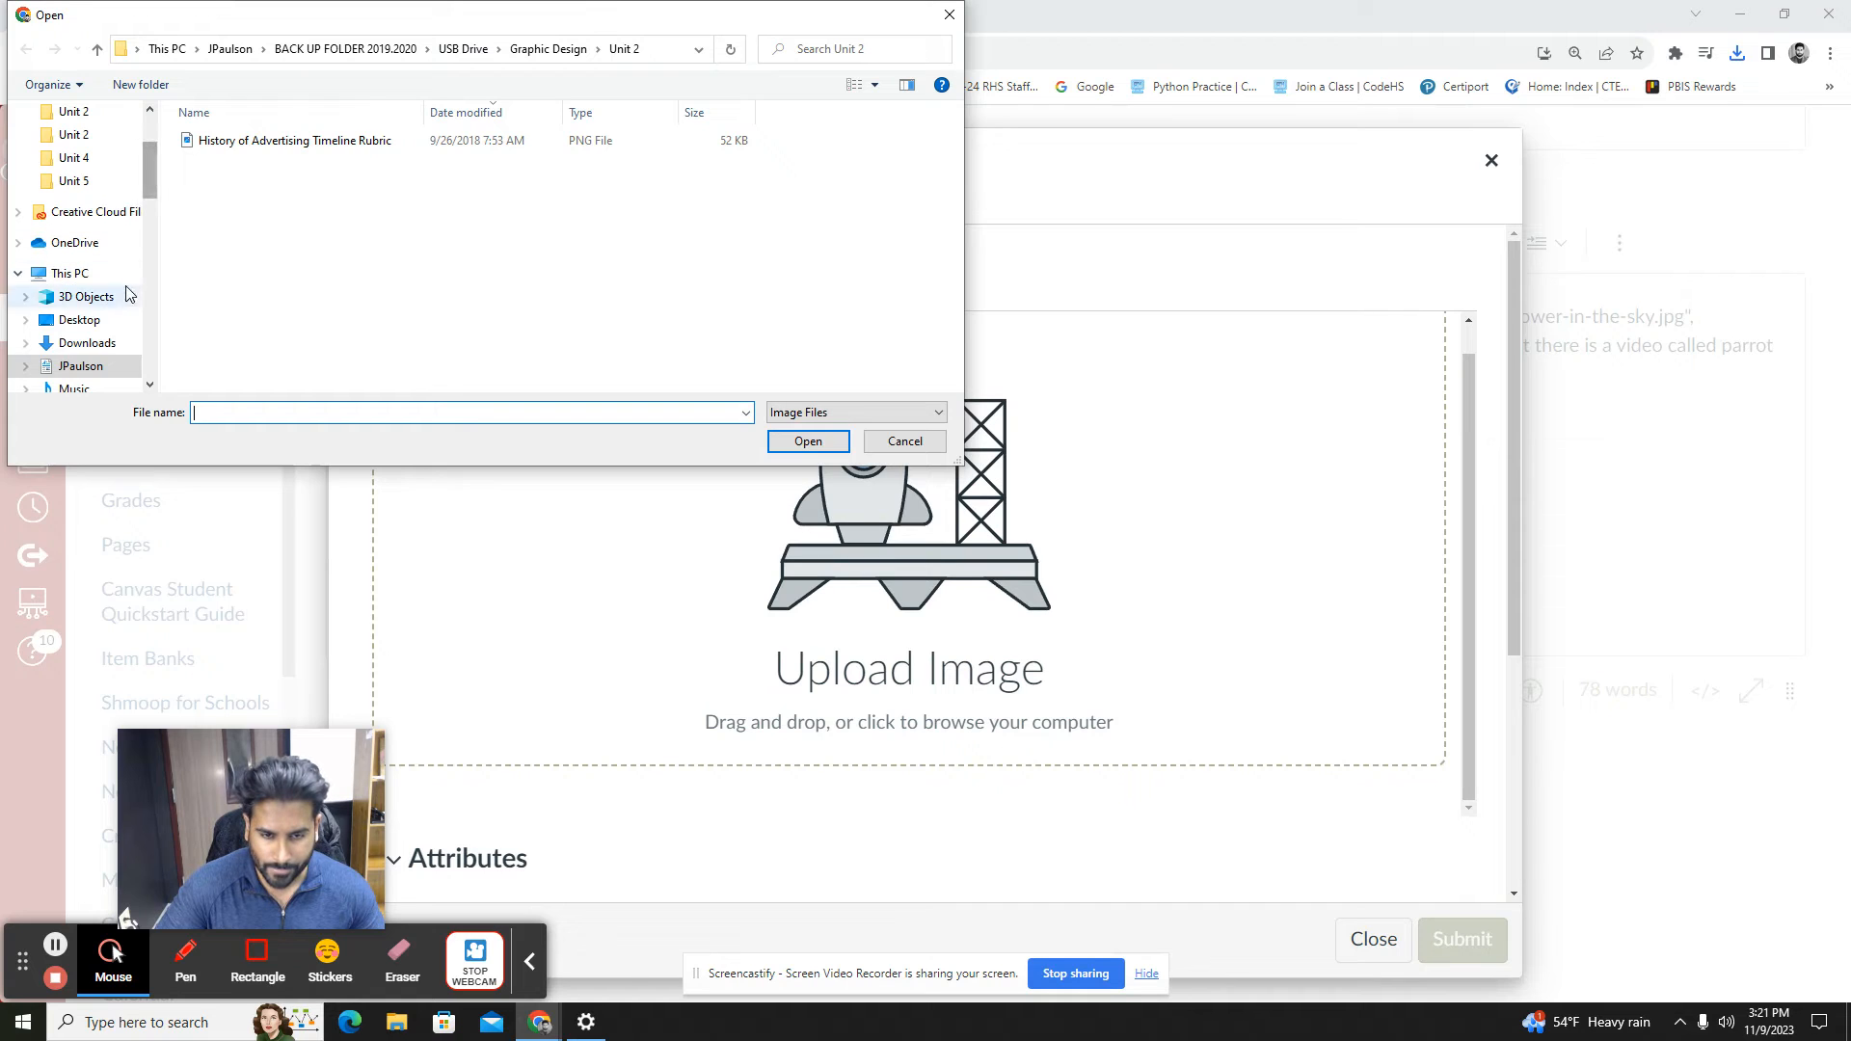
left_click(87, 343)
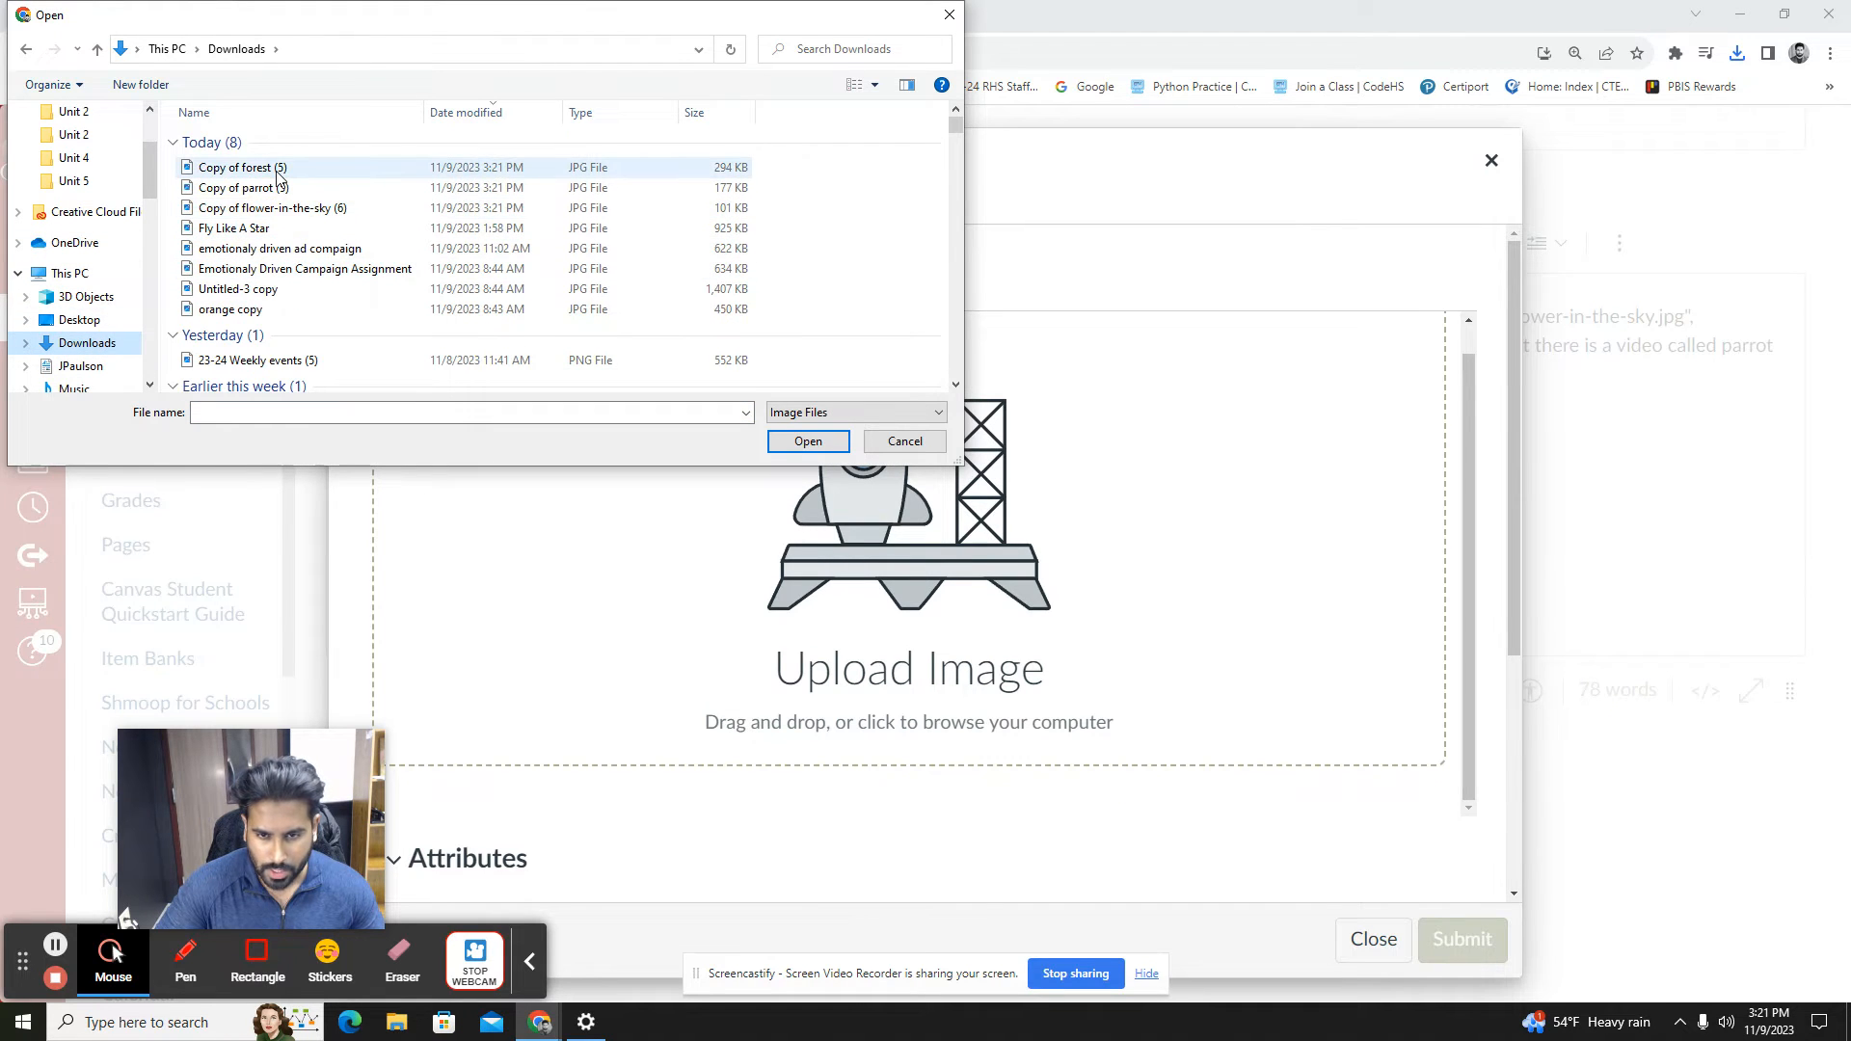
Insert the file "Copy of flower-in-the-sky (6)" below the instruction paragraph in the description
left_click(281, 209)
left_click(286, 188)
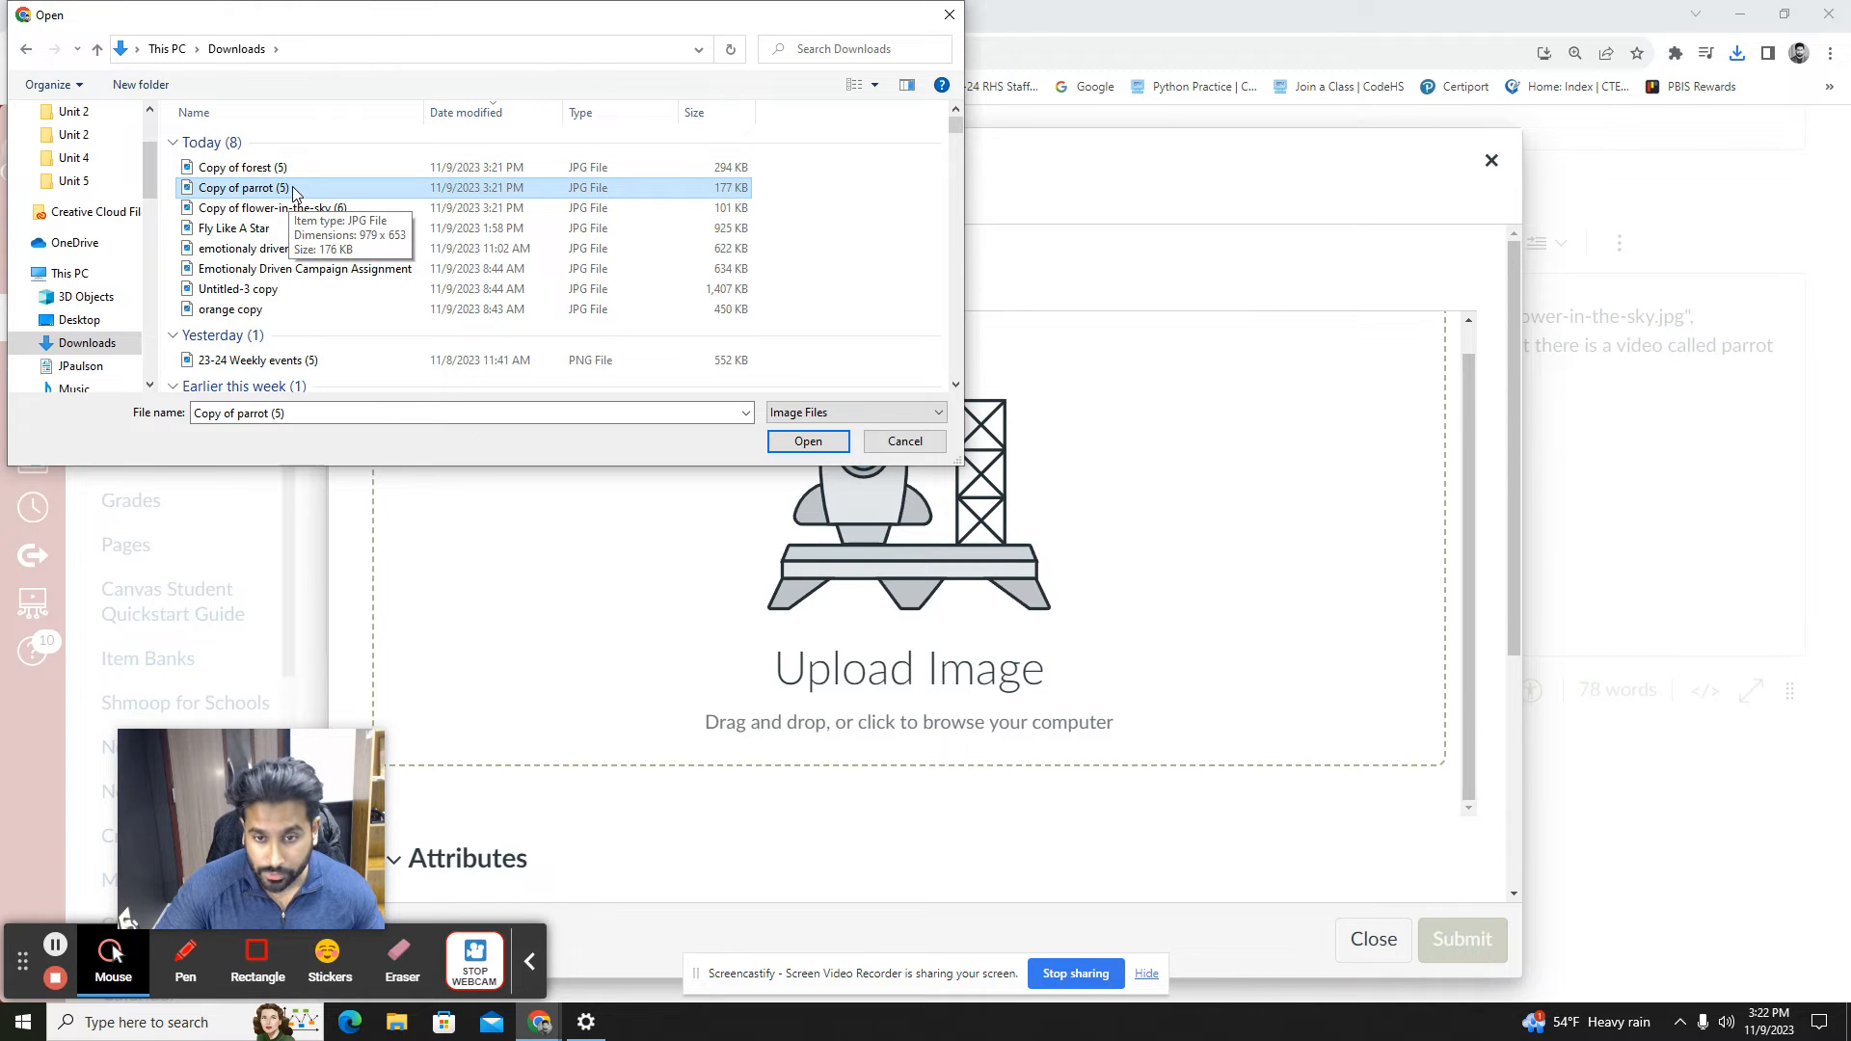
key("Up")
key("Down")
key("Down")
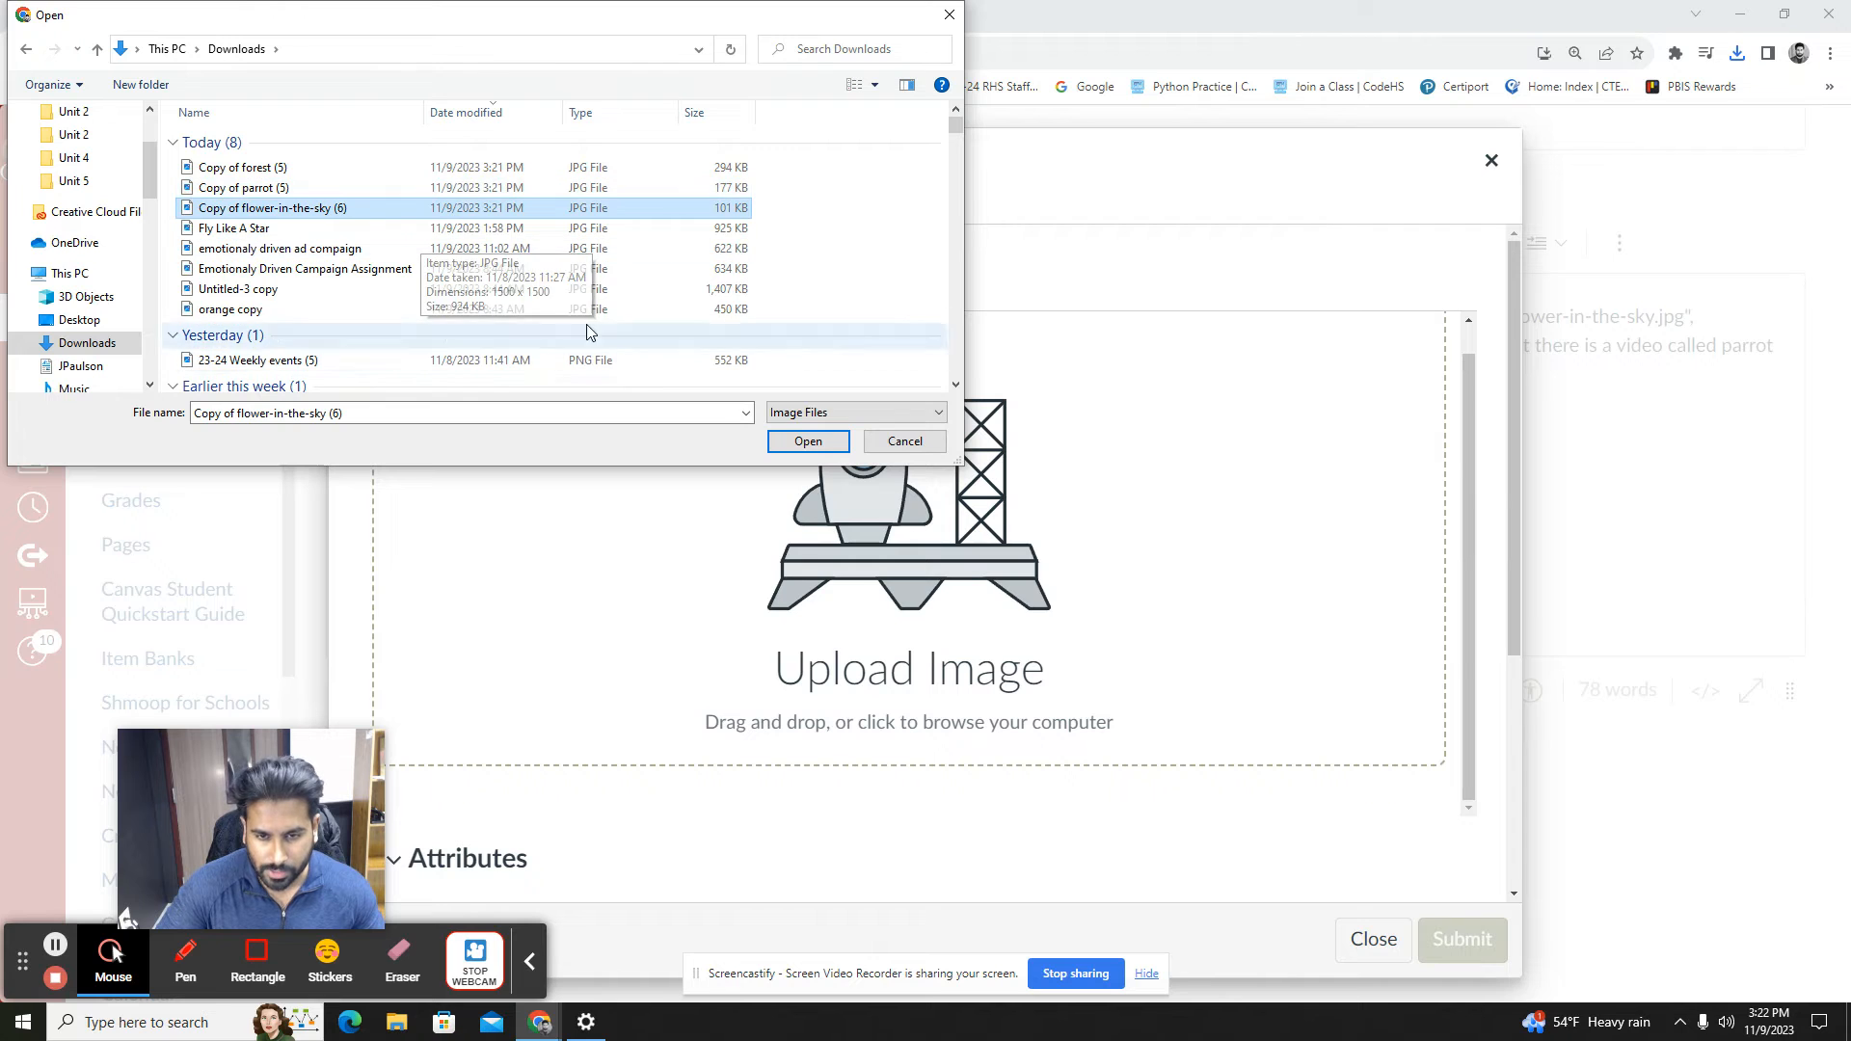
left_click(808, 440)
scroll(1484, 900, "down", 1)
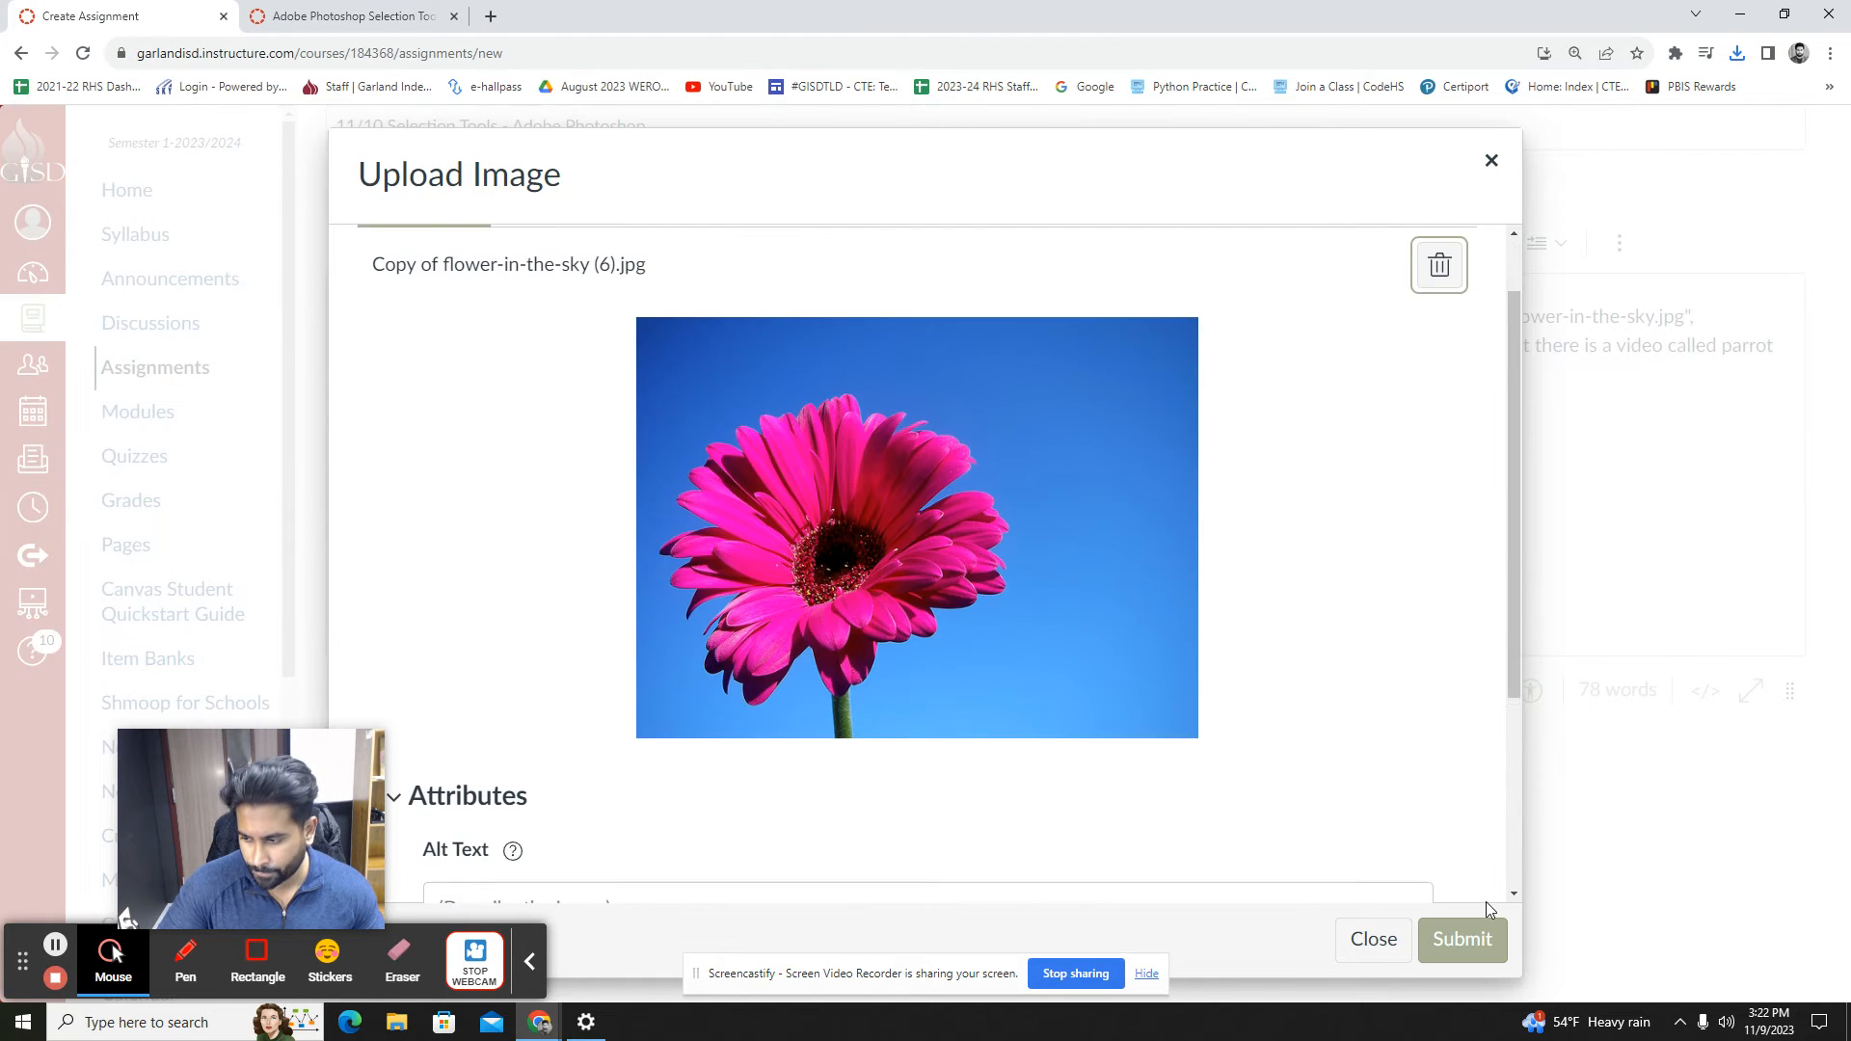
left_click(1461, 939)
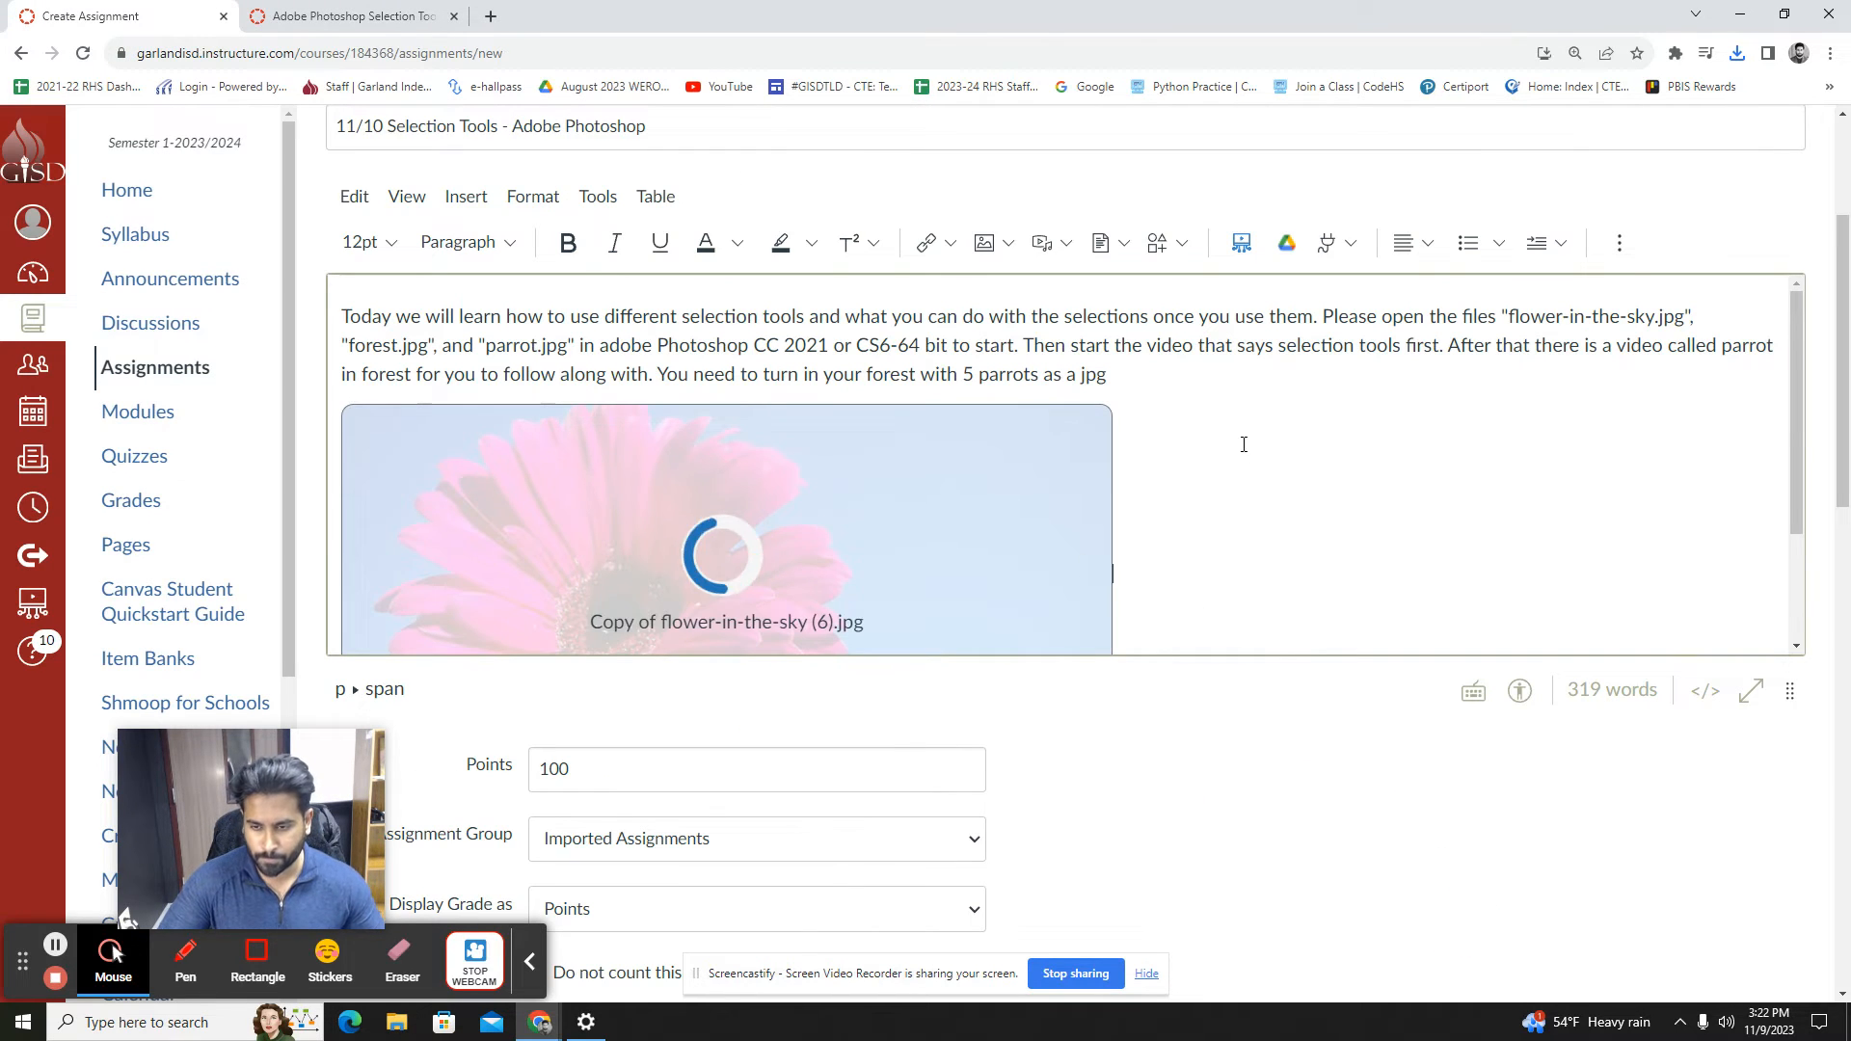
scroll(1148, 465, "down", 2)
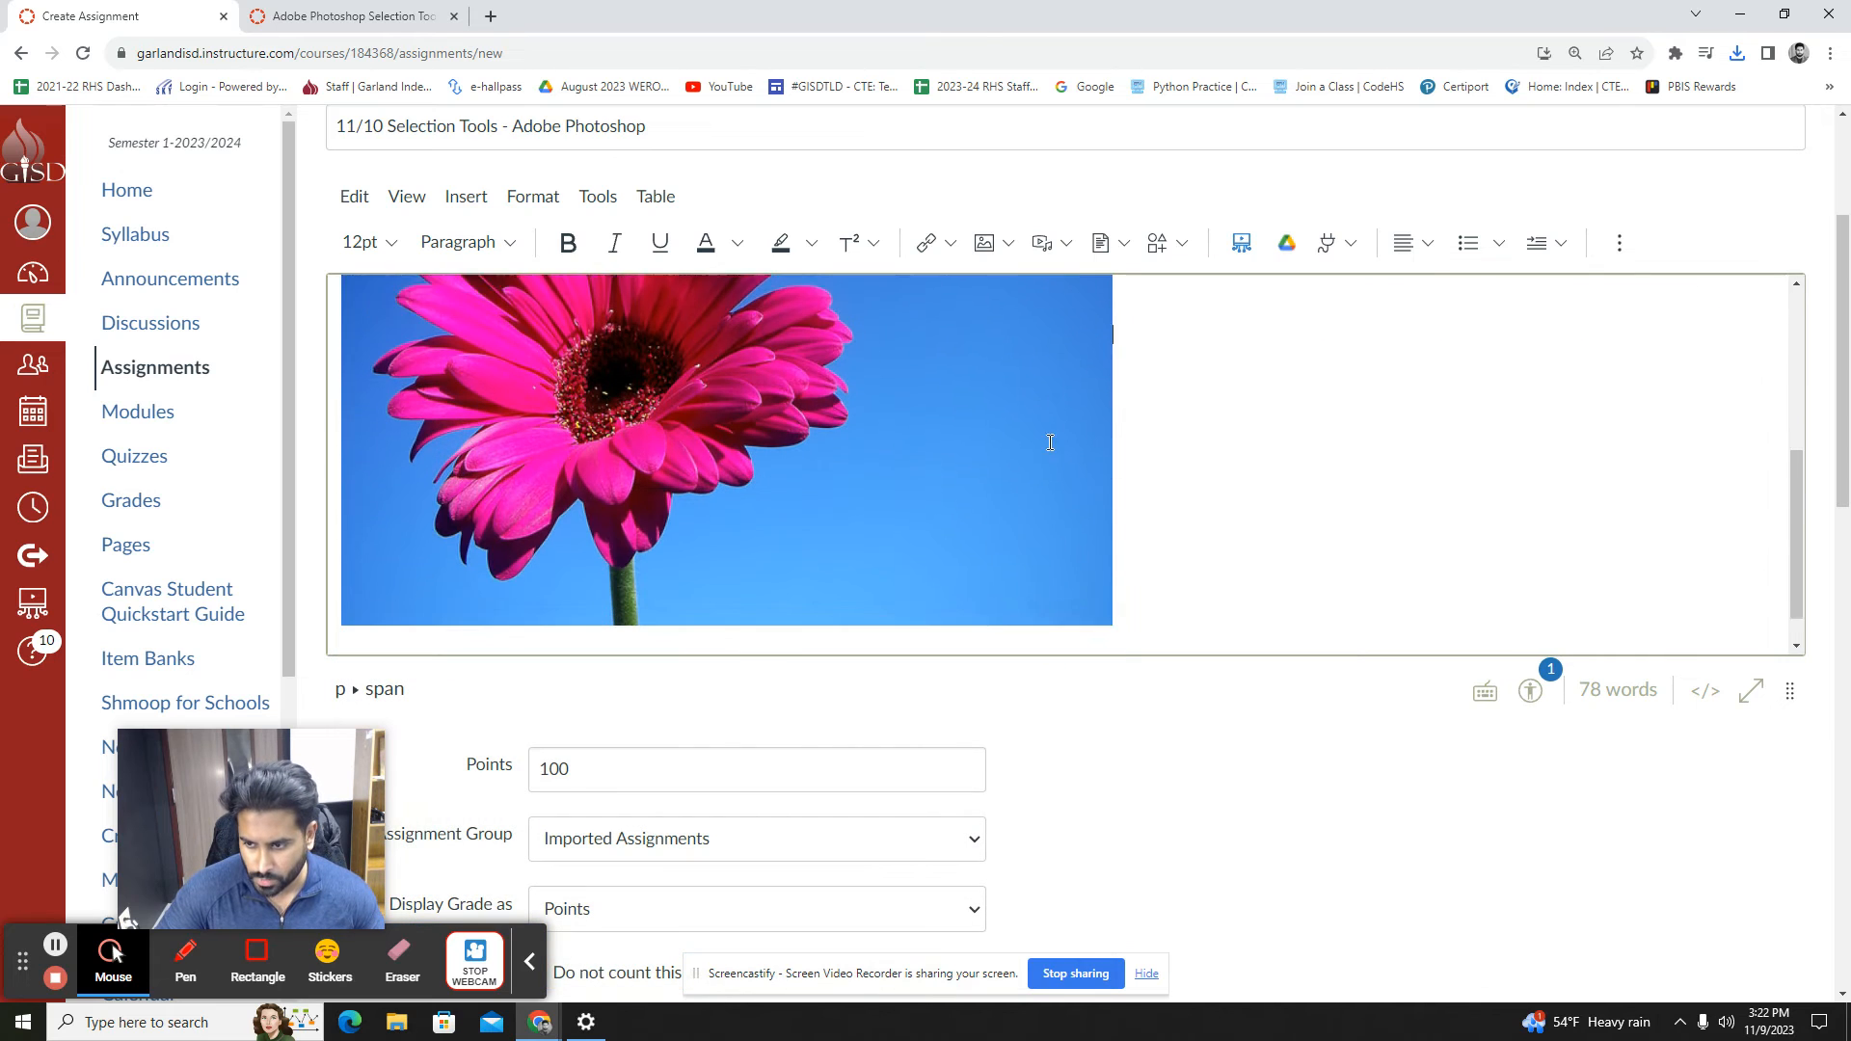
Upload "Copy of parrot (5)" from Downloads and insert it after the flower image in the description
left_click(1022, 496)
mouse_move(1112, 584)
left_mouse_down()
mouse_move(1207, 622)
mouse_move(1097, 578)
mouse_move(1113, 581)
left_mouse_up()
left_click(1223, 500)
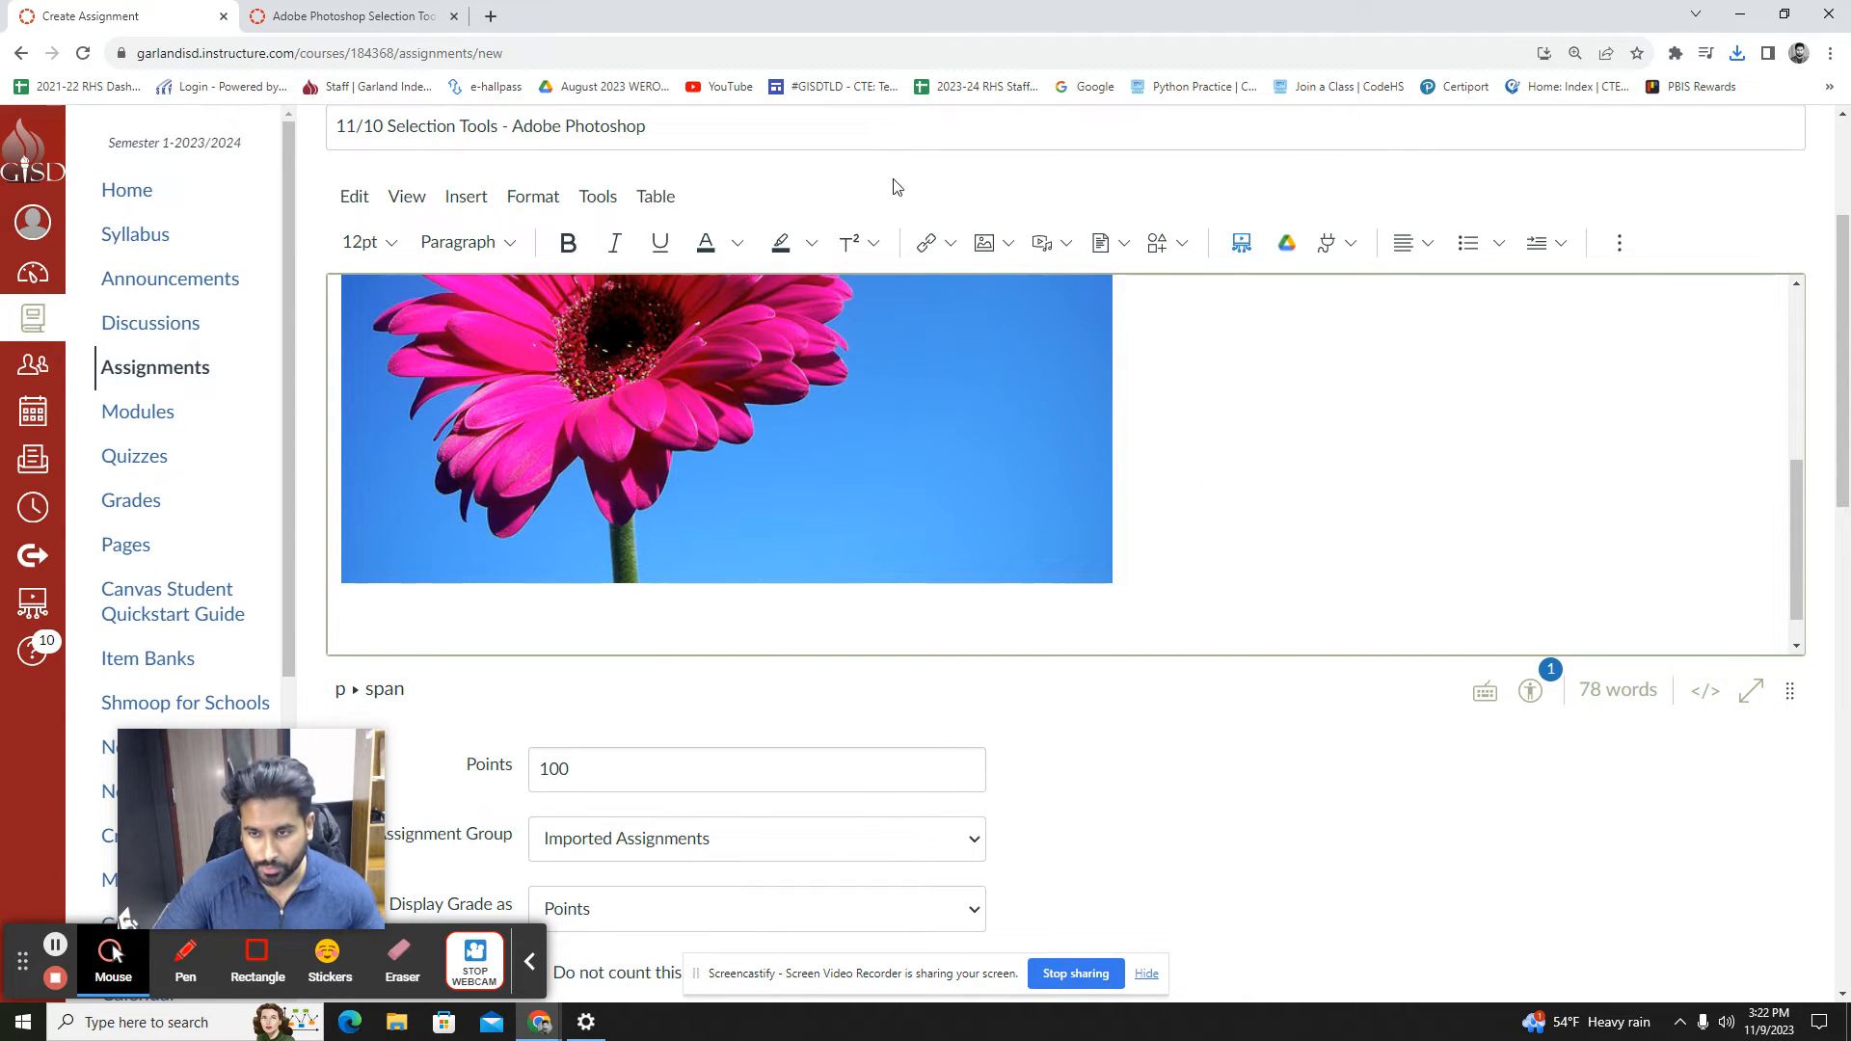
left_click(1002, 243)
left_click(1026, 290)
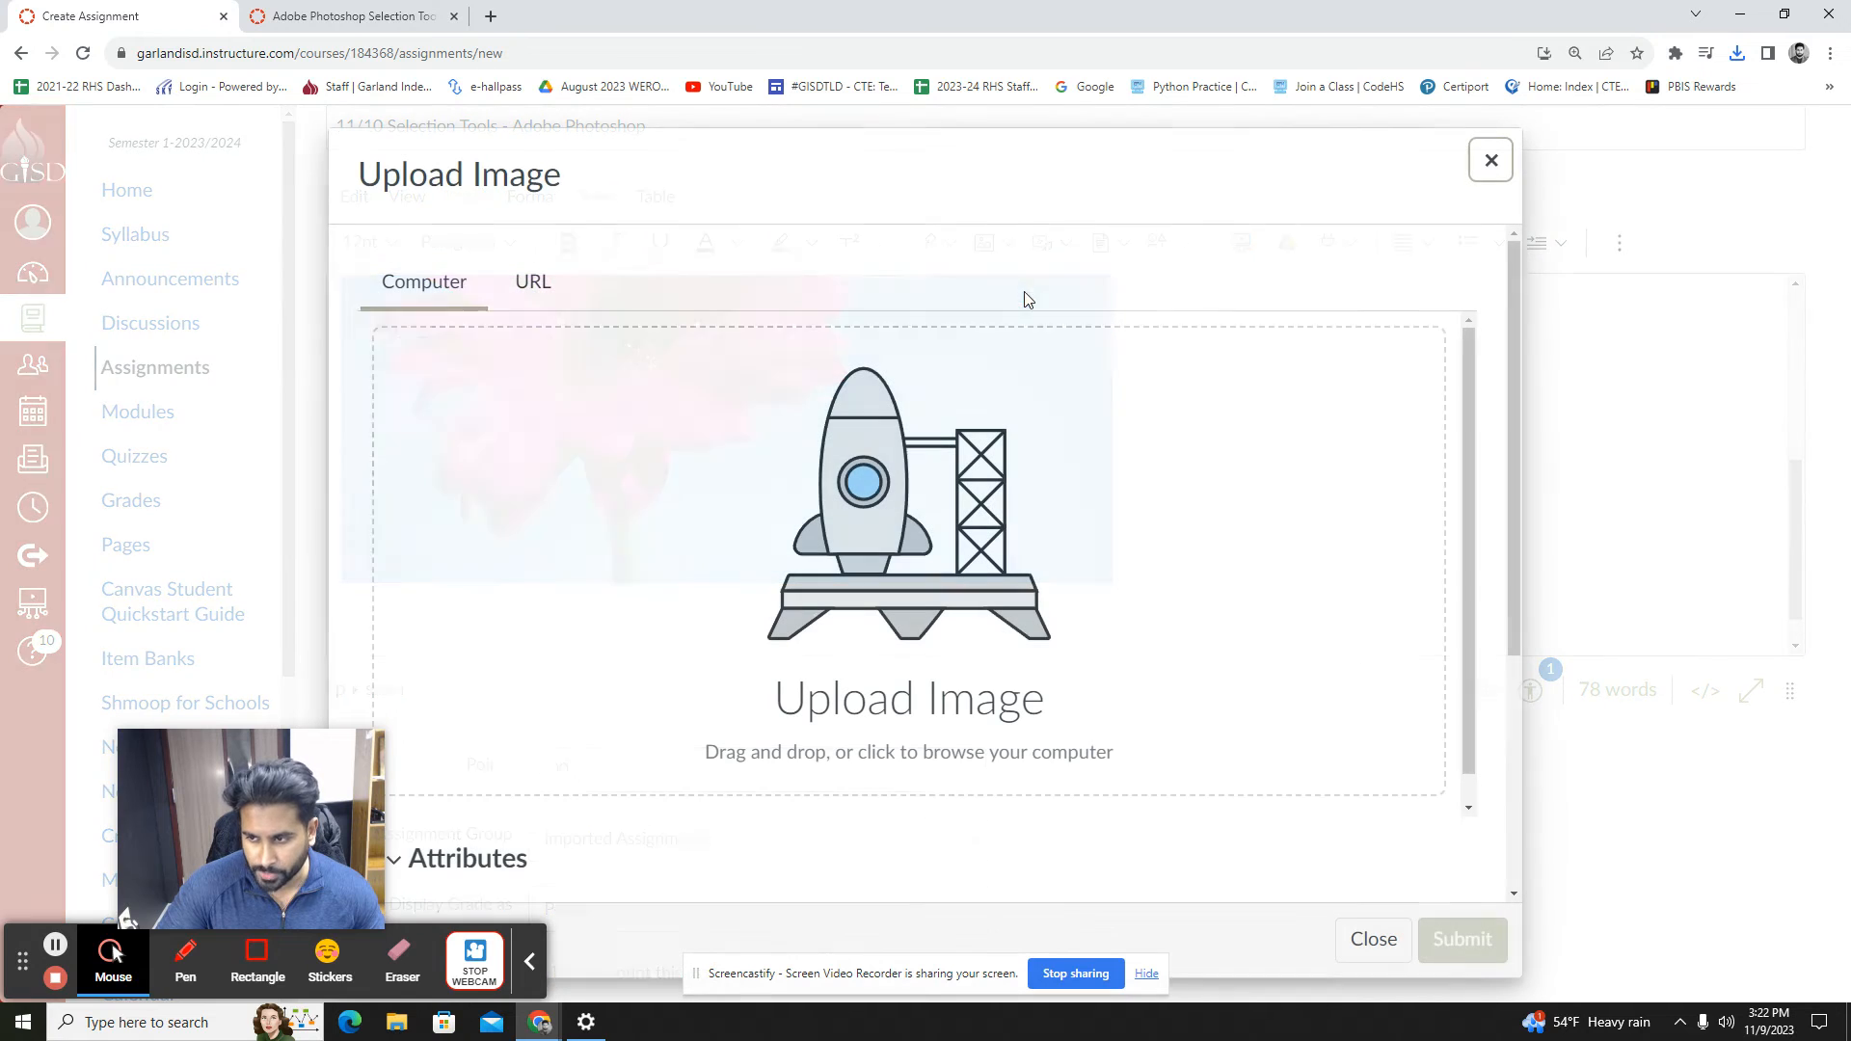
left_click(888, 499)
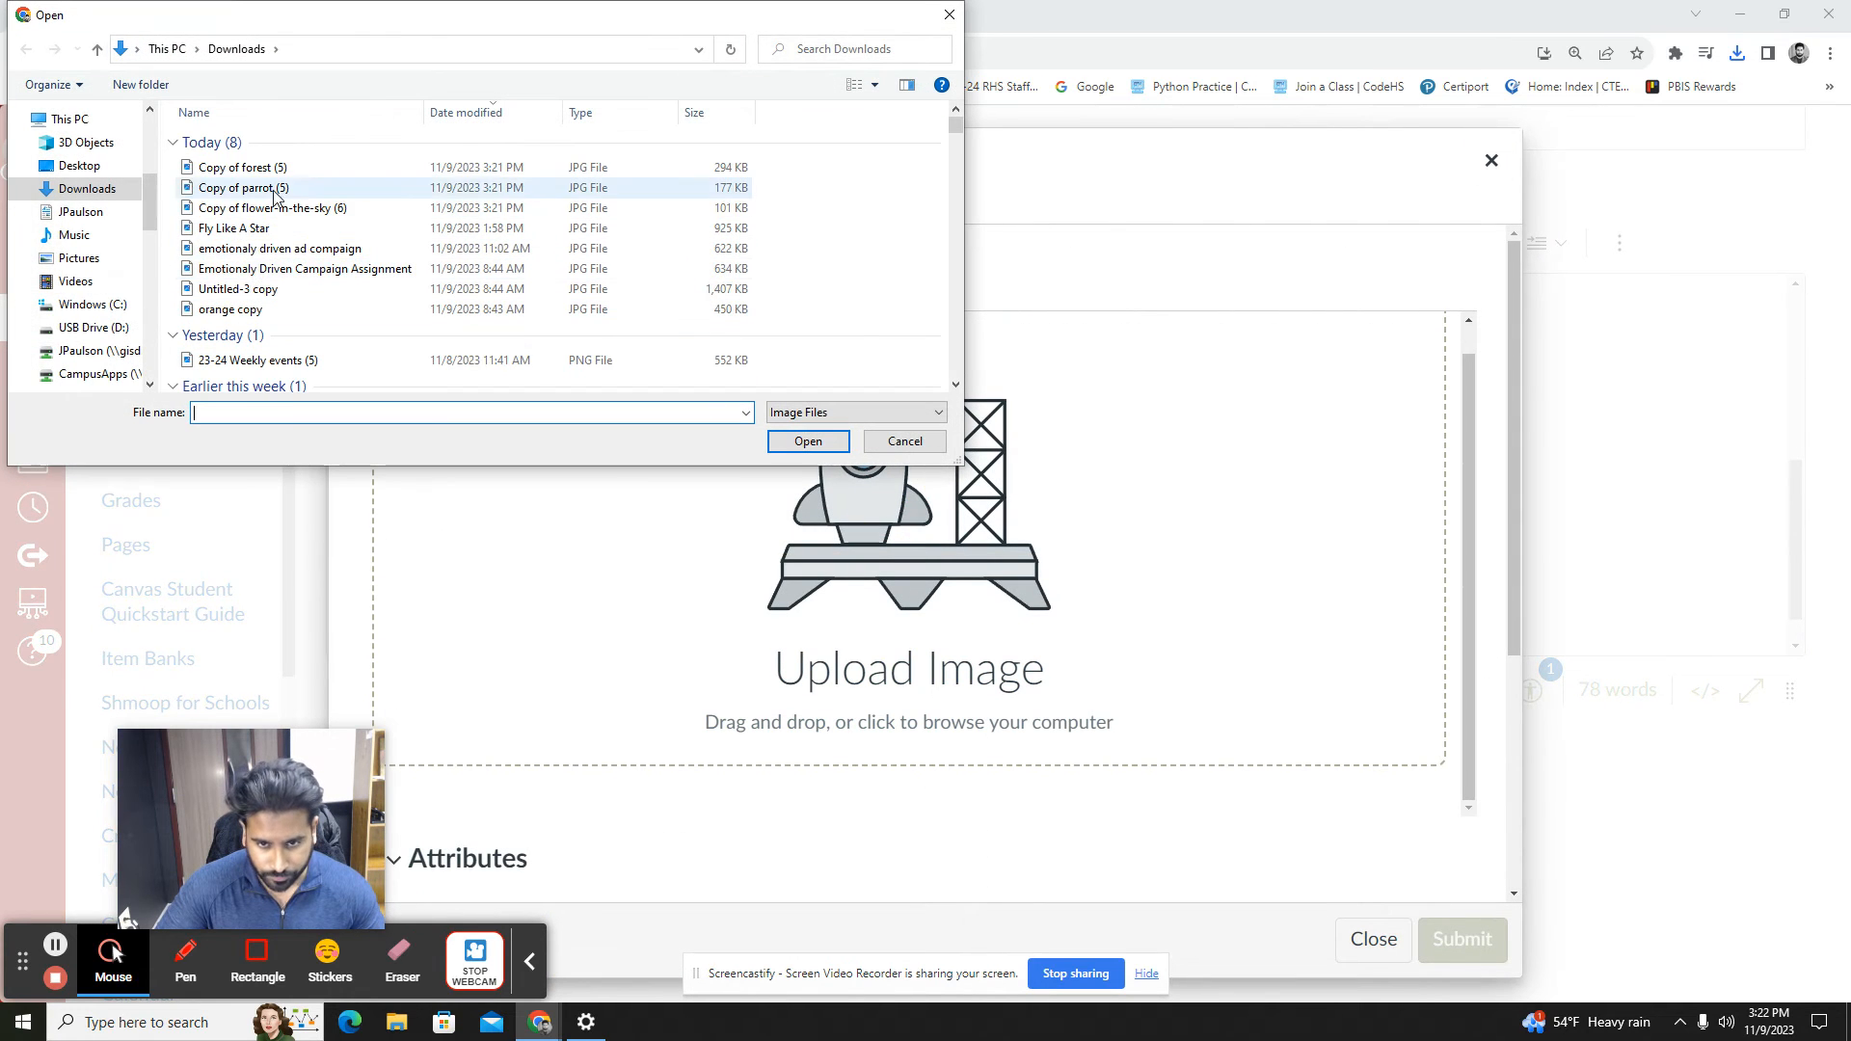
left_click(279, 187)
left_click(808, 441)
left_click(1435, 938)
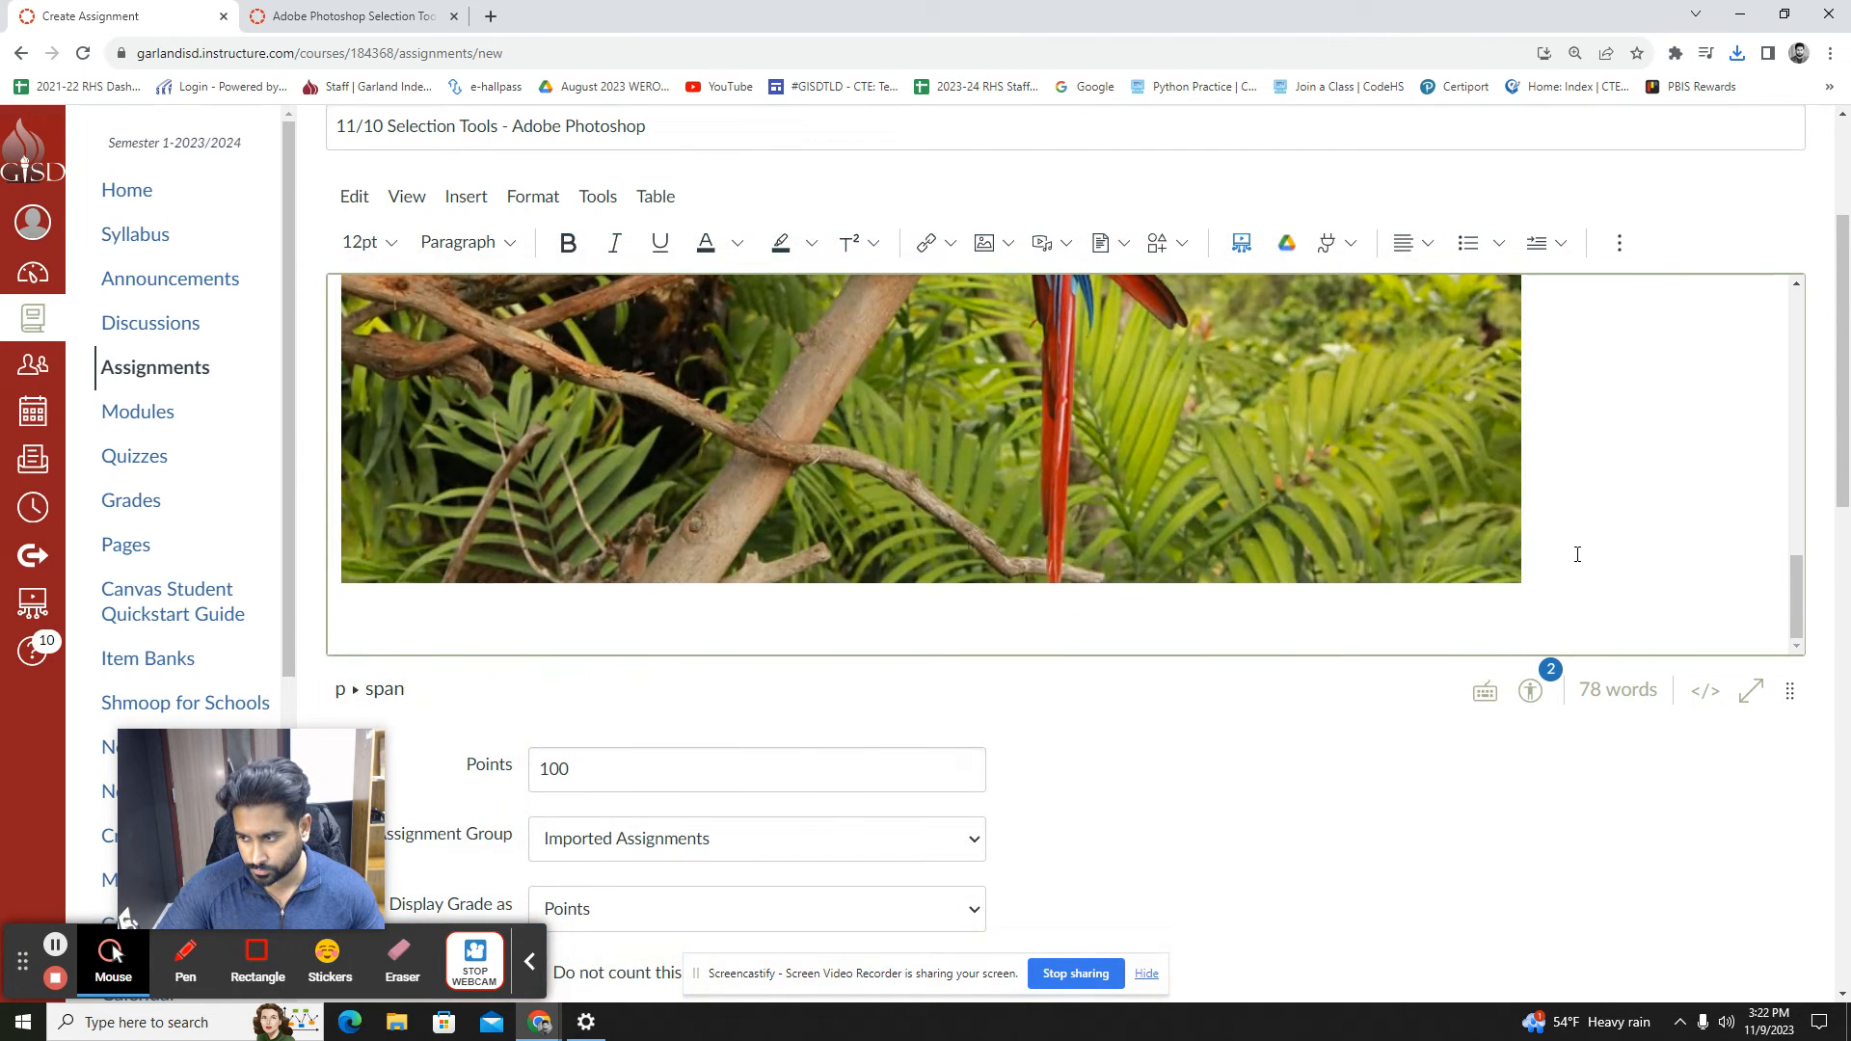
Upload "Copy of forest (5)" from Downloads and insert it after the parrot image in the description
left_click(991, 242)
left_click(999, 286)
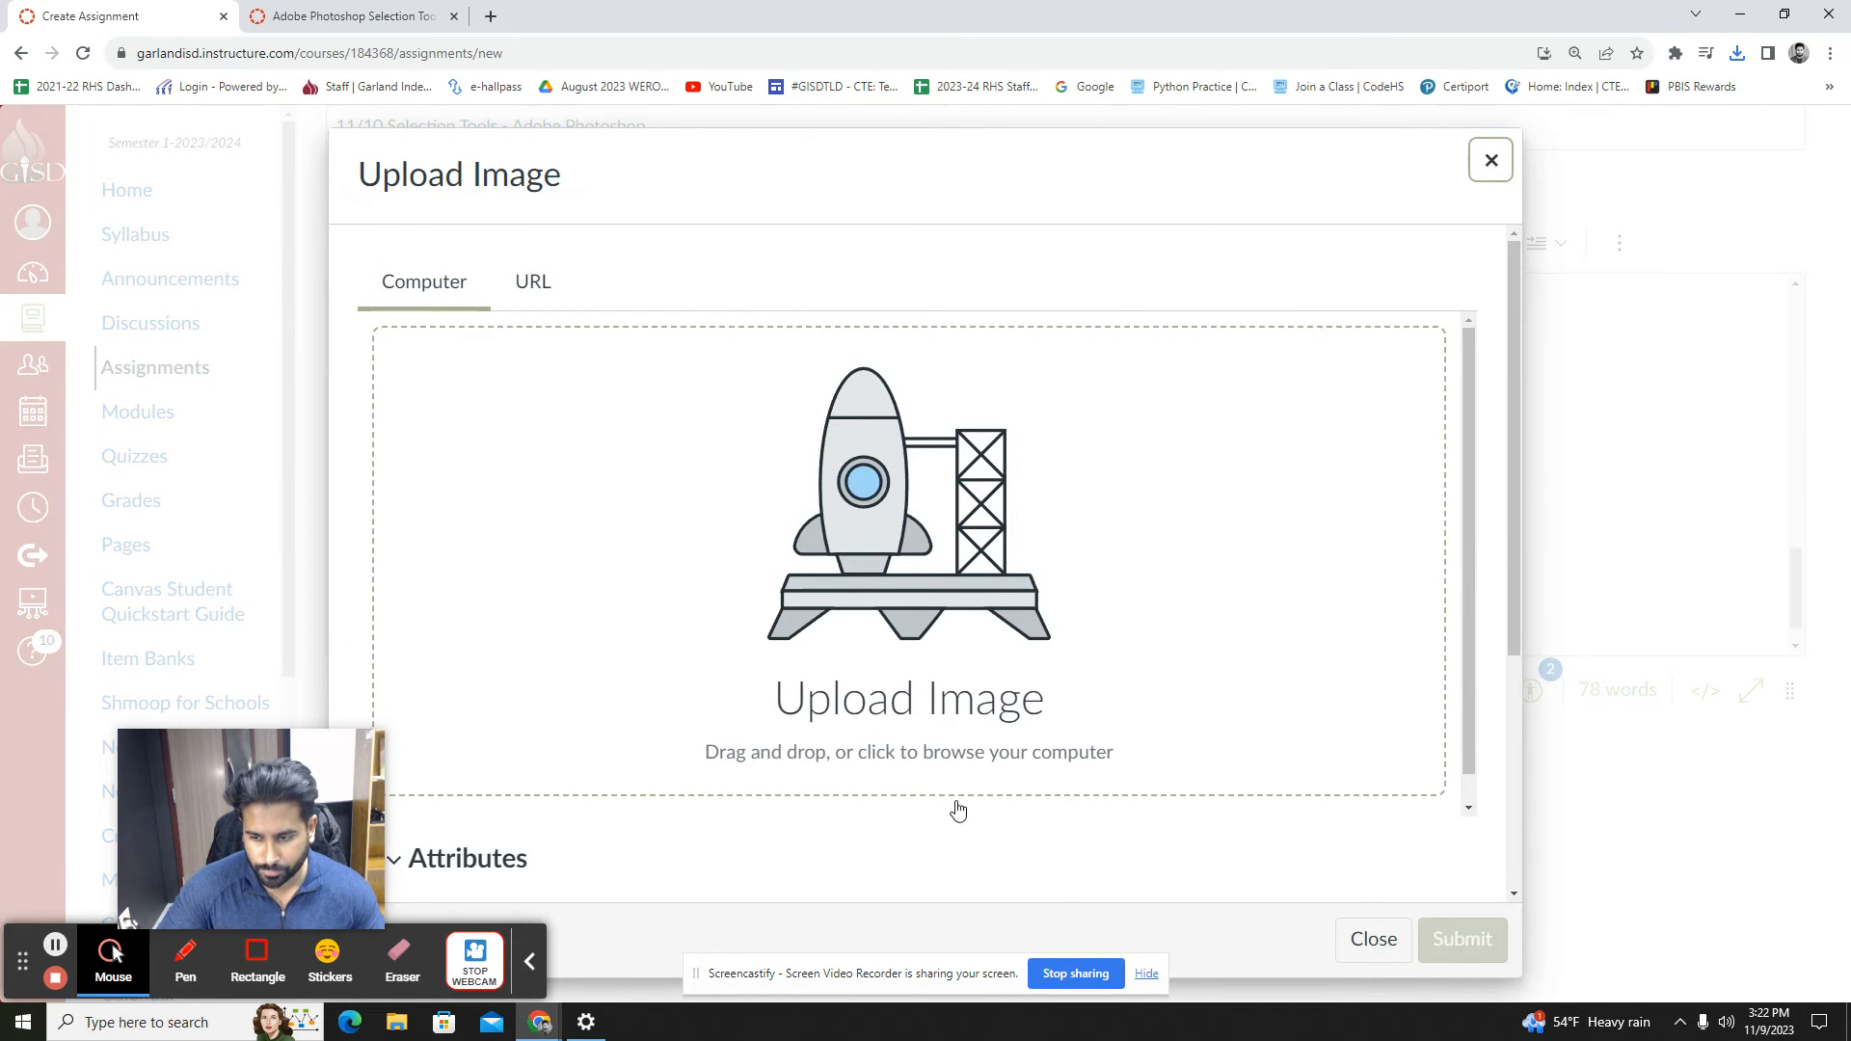
left_click(941, 667)
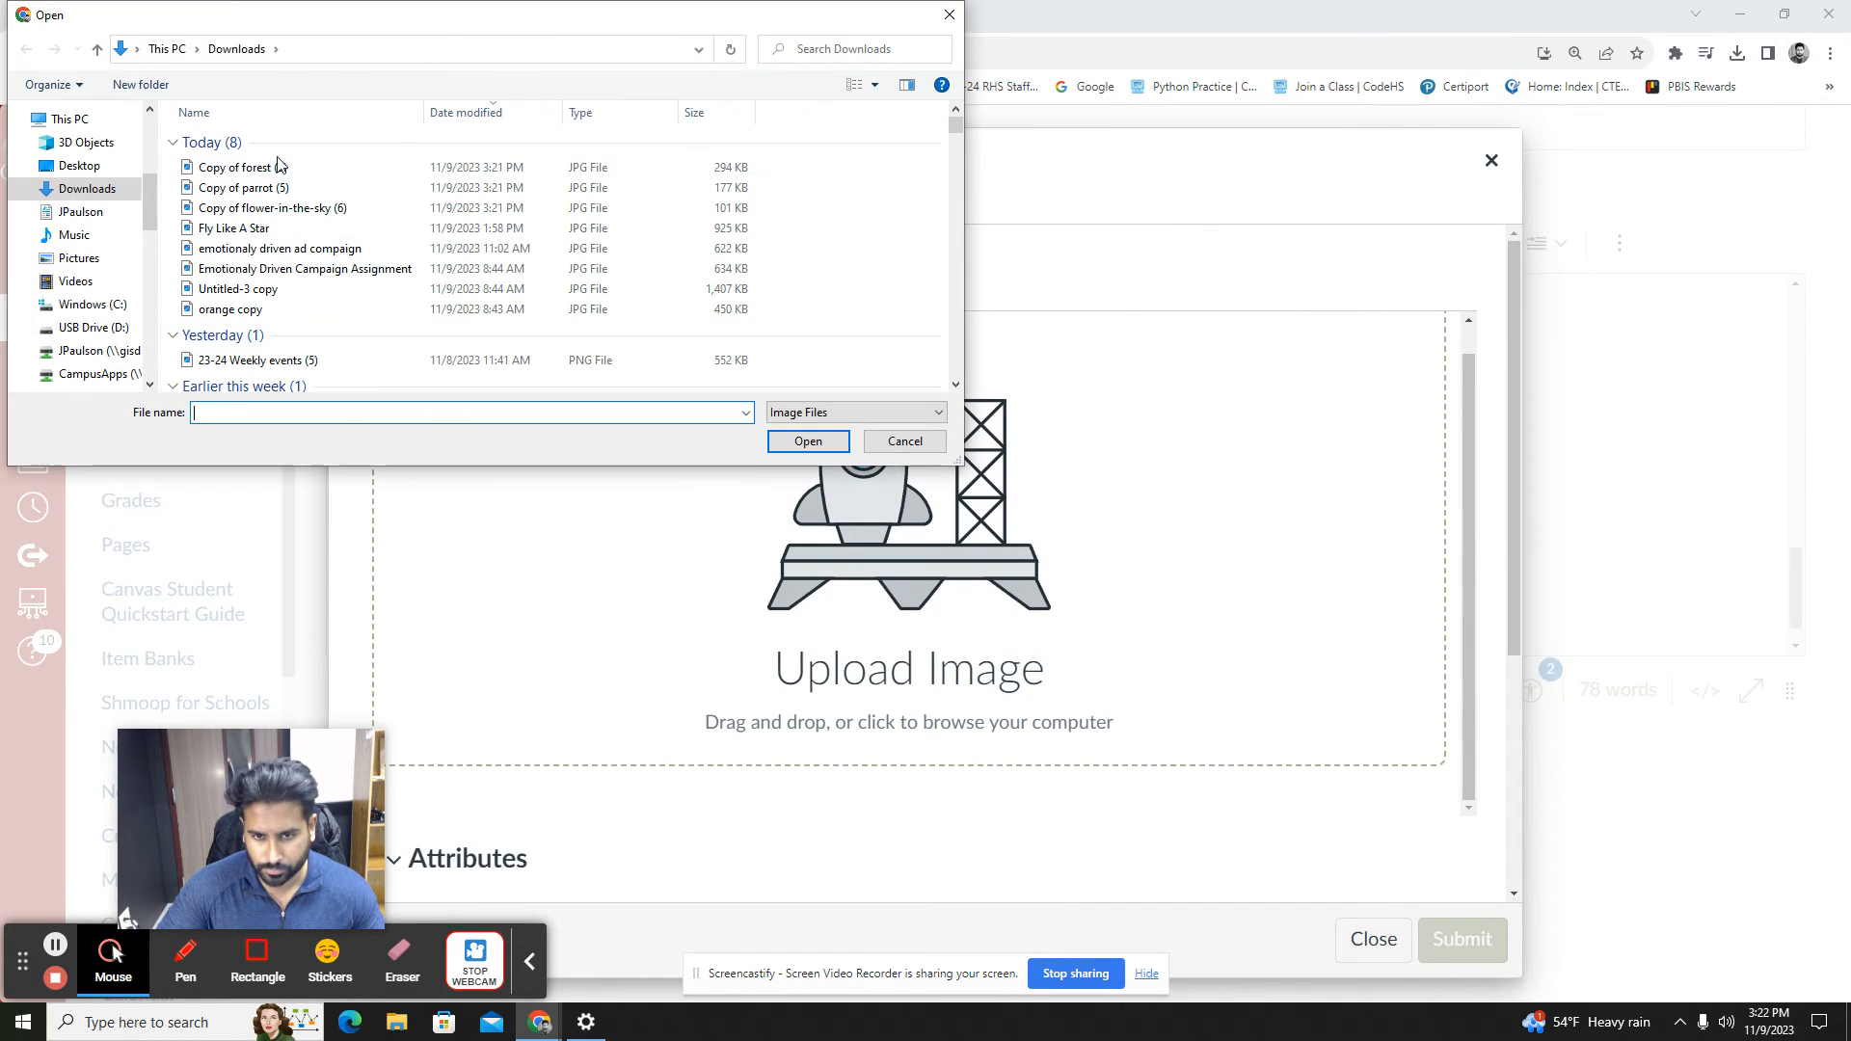
left_click(281, 168)
left_click(807, 441)
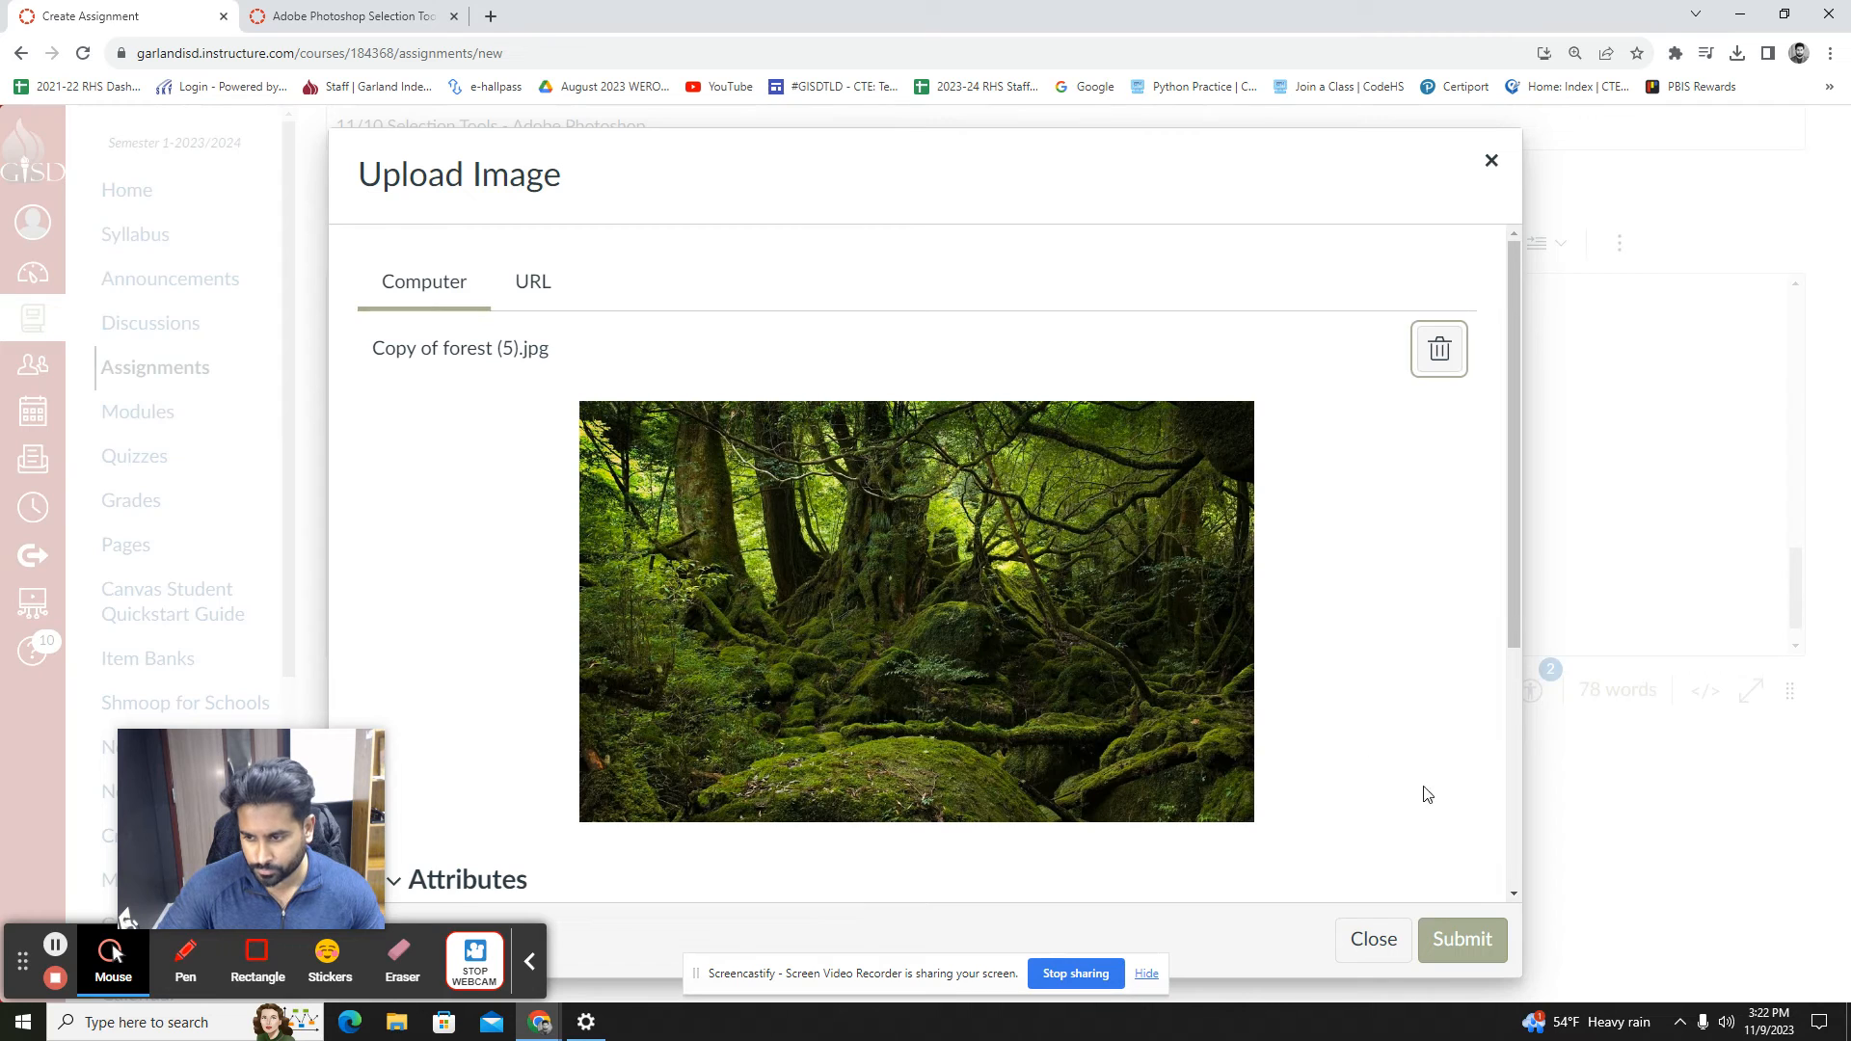
left_click(1458, 940)
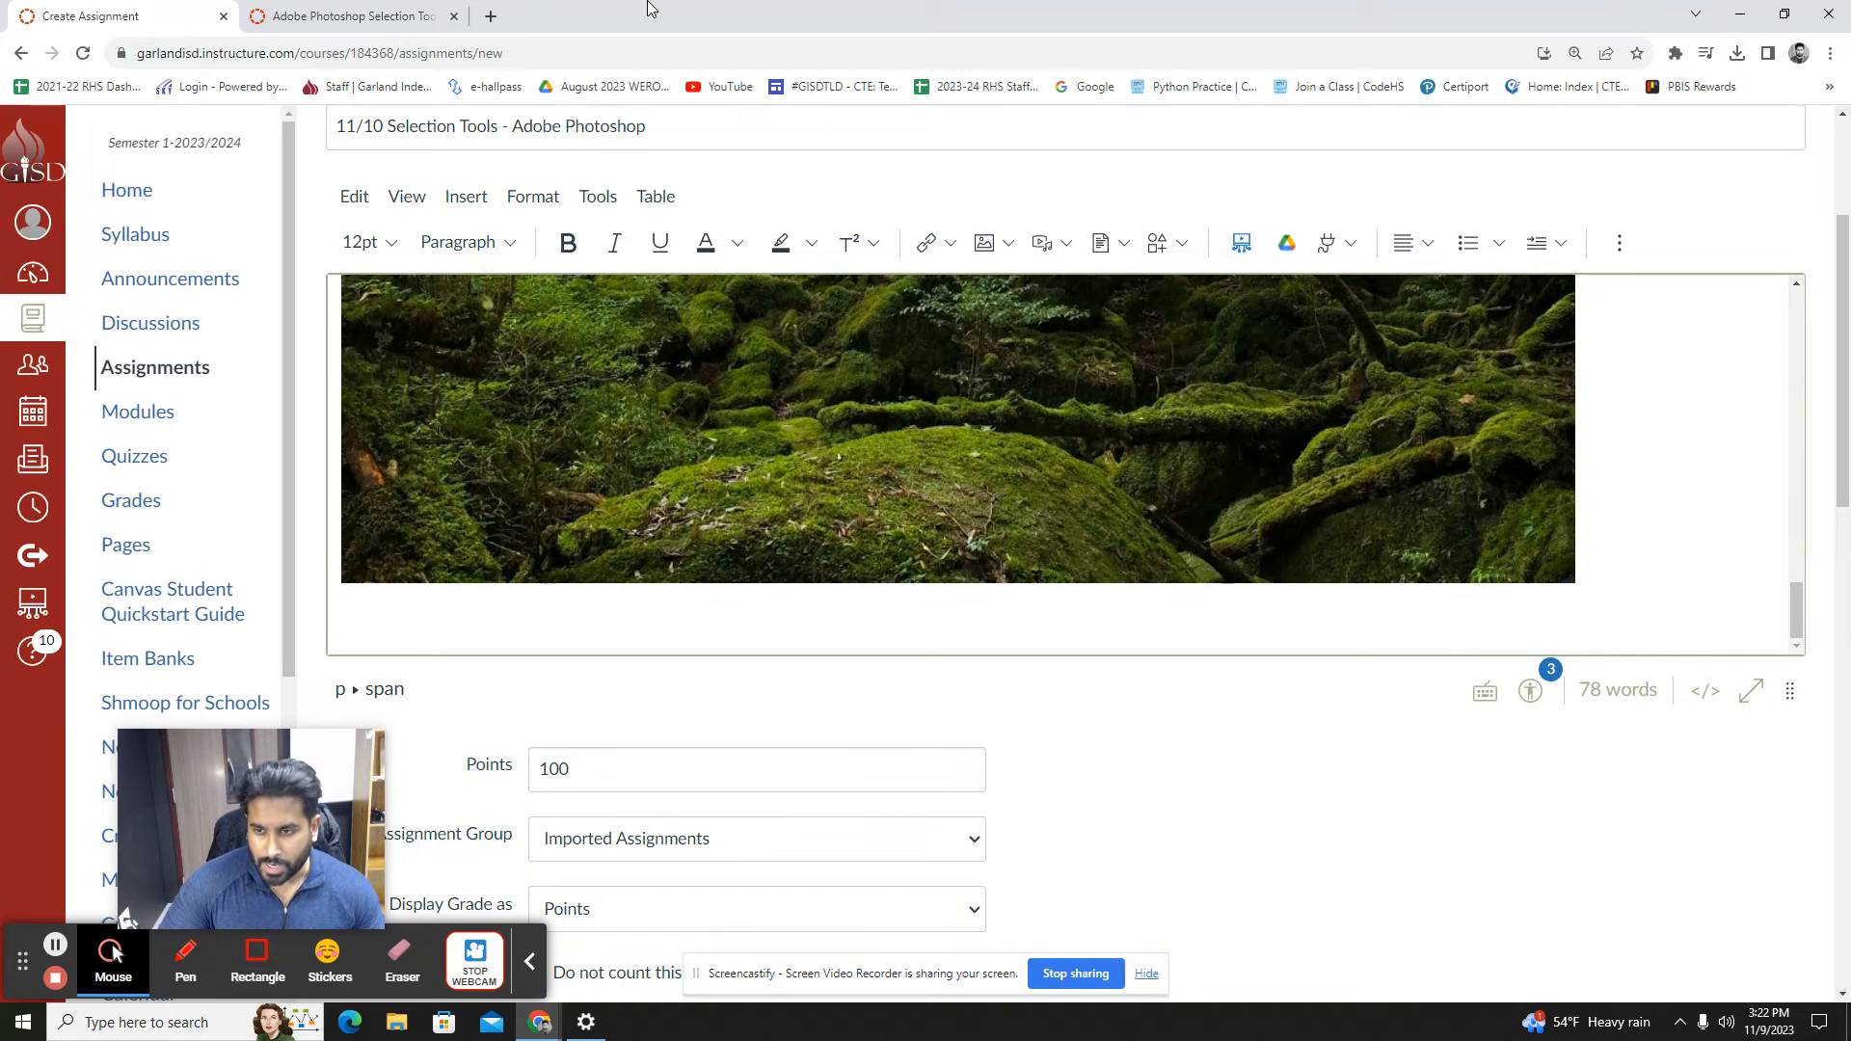
Copy the "Watch these Videos in Order:" heading with its three Drive links from the existing assignment to below the forest image
left_click(386, 16)
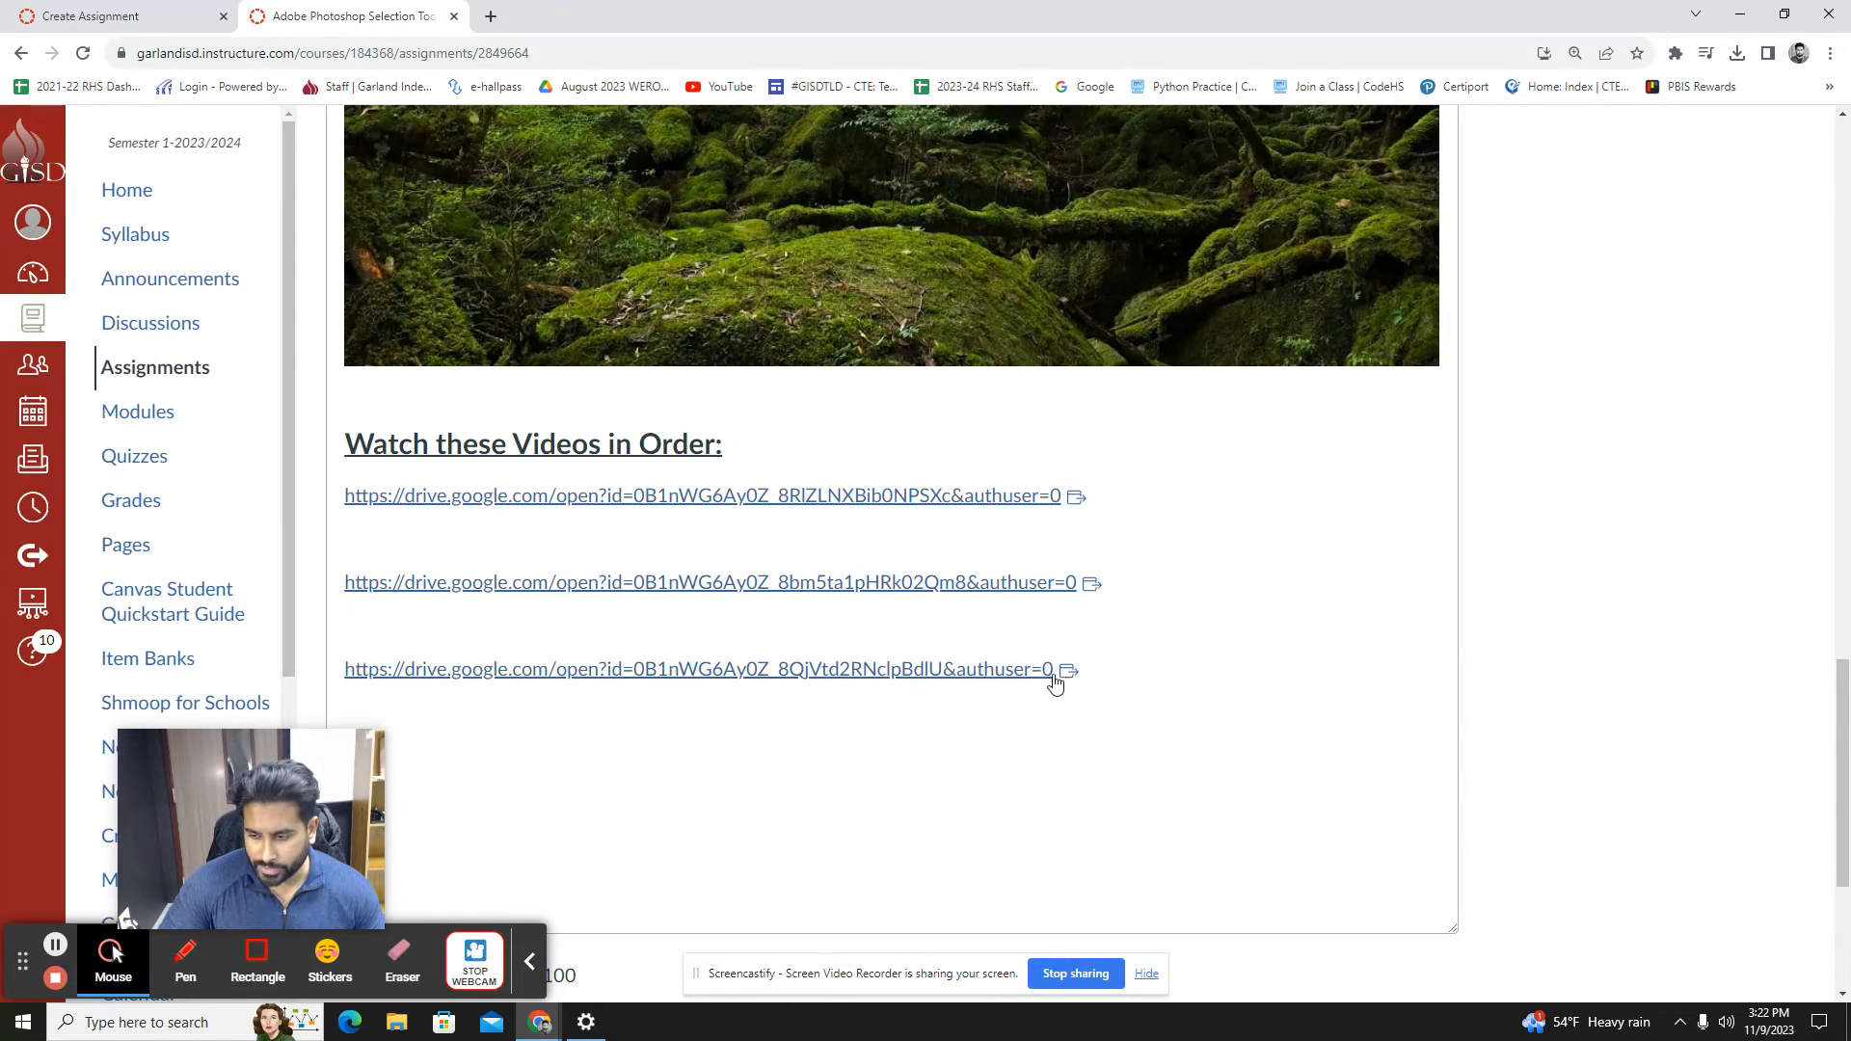
left_click_drag(1141, 685, 333, 443)
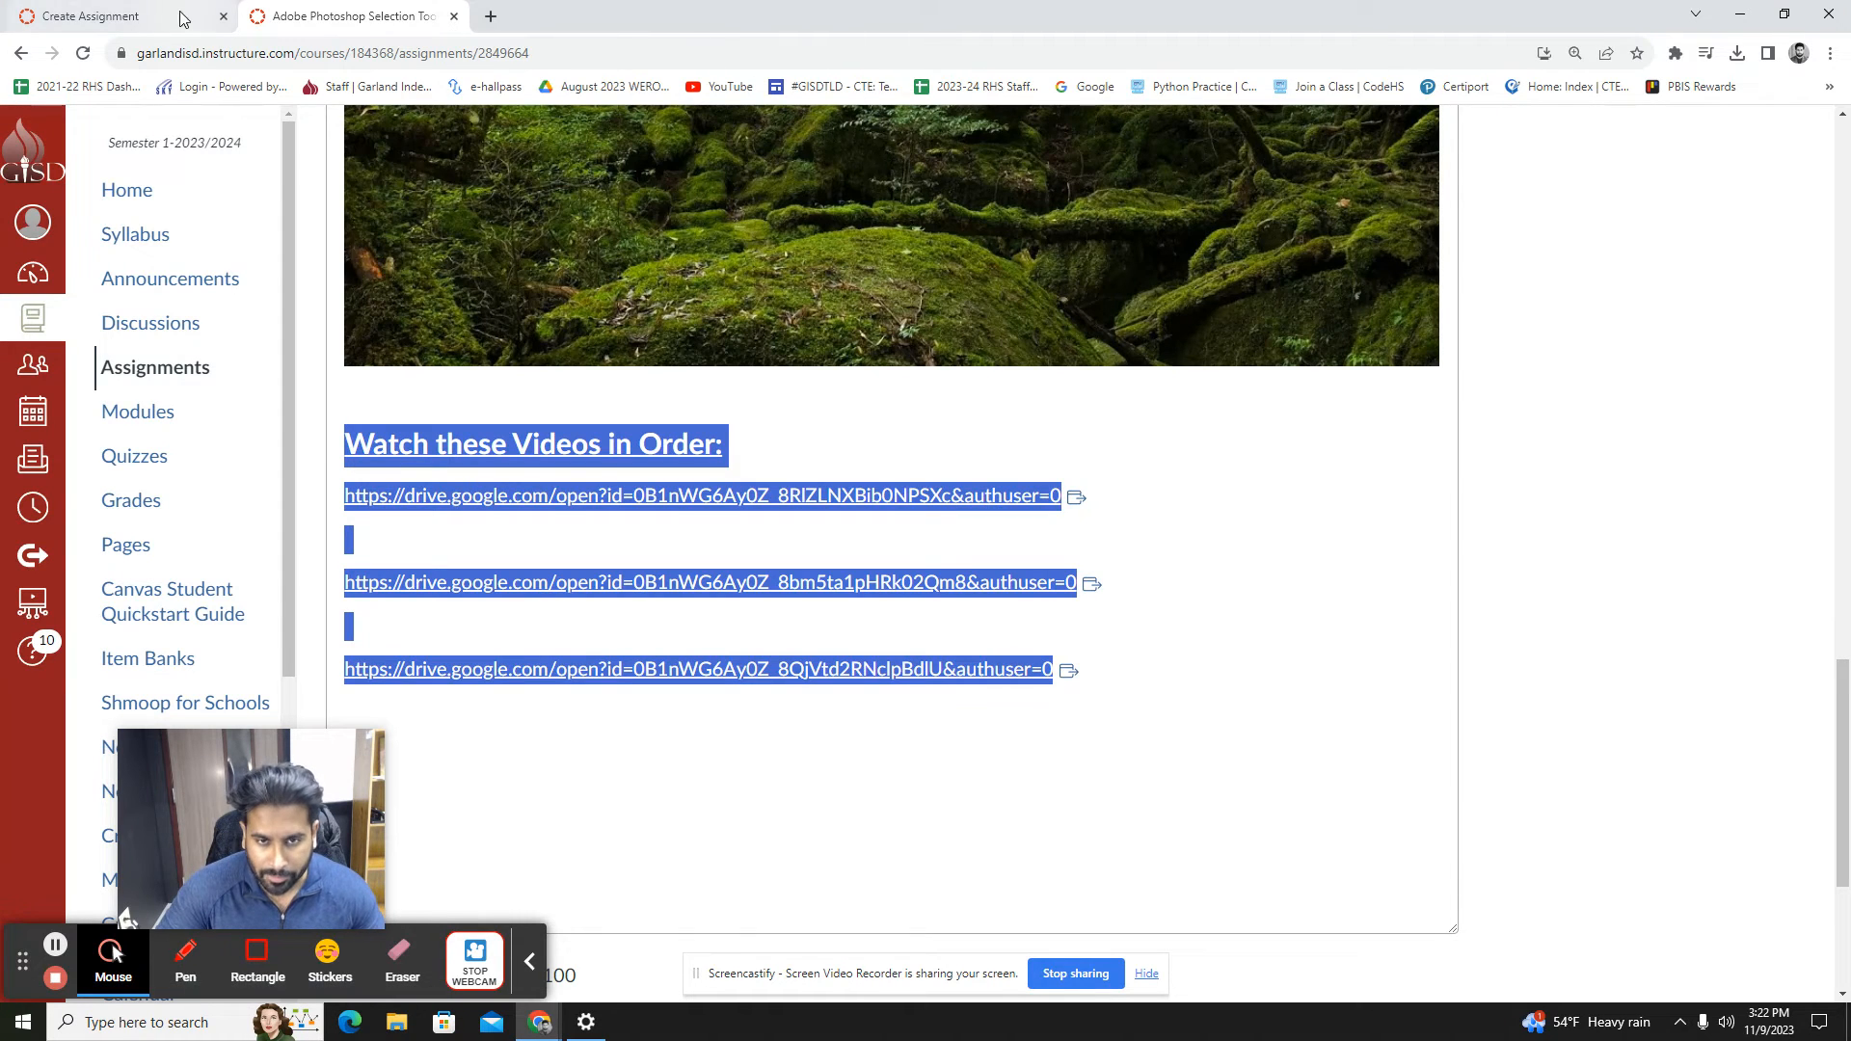
left_click(126, 16)
key("ctrl+v")
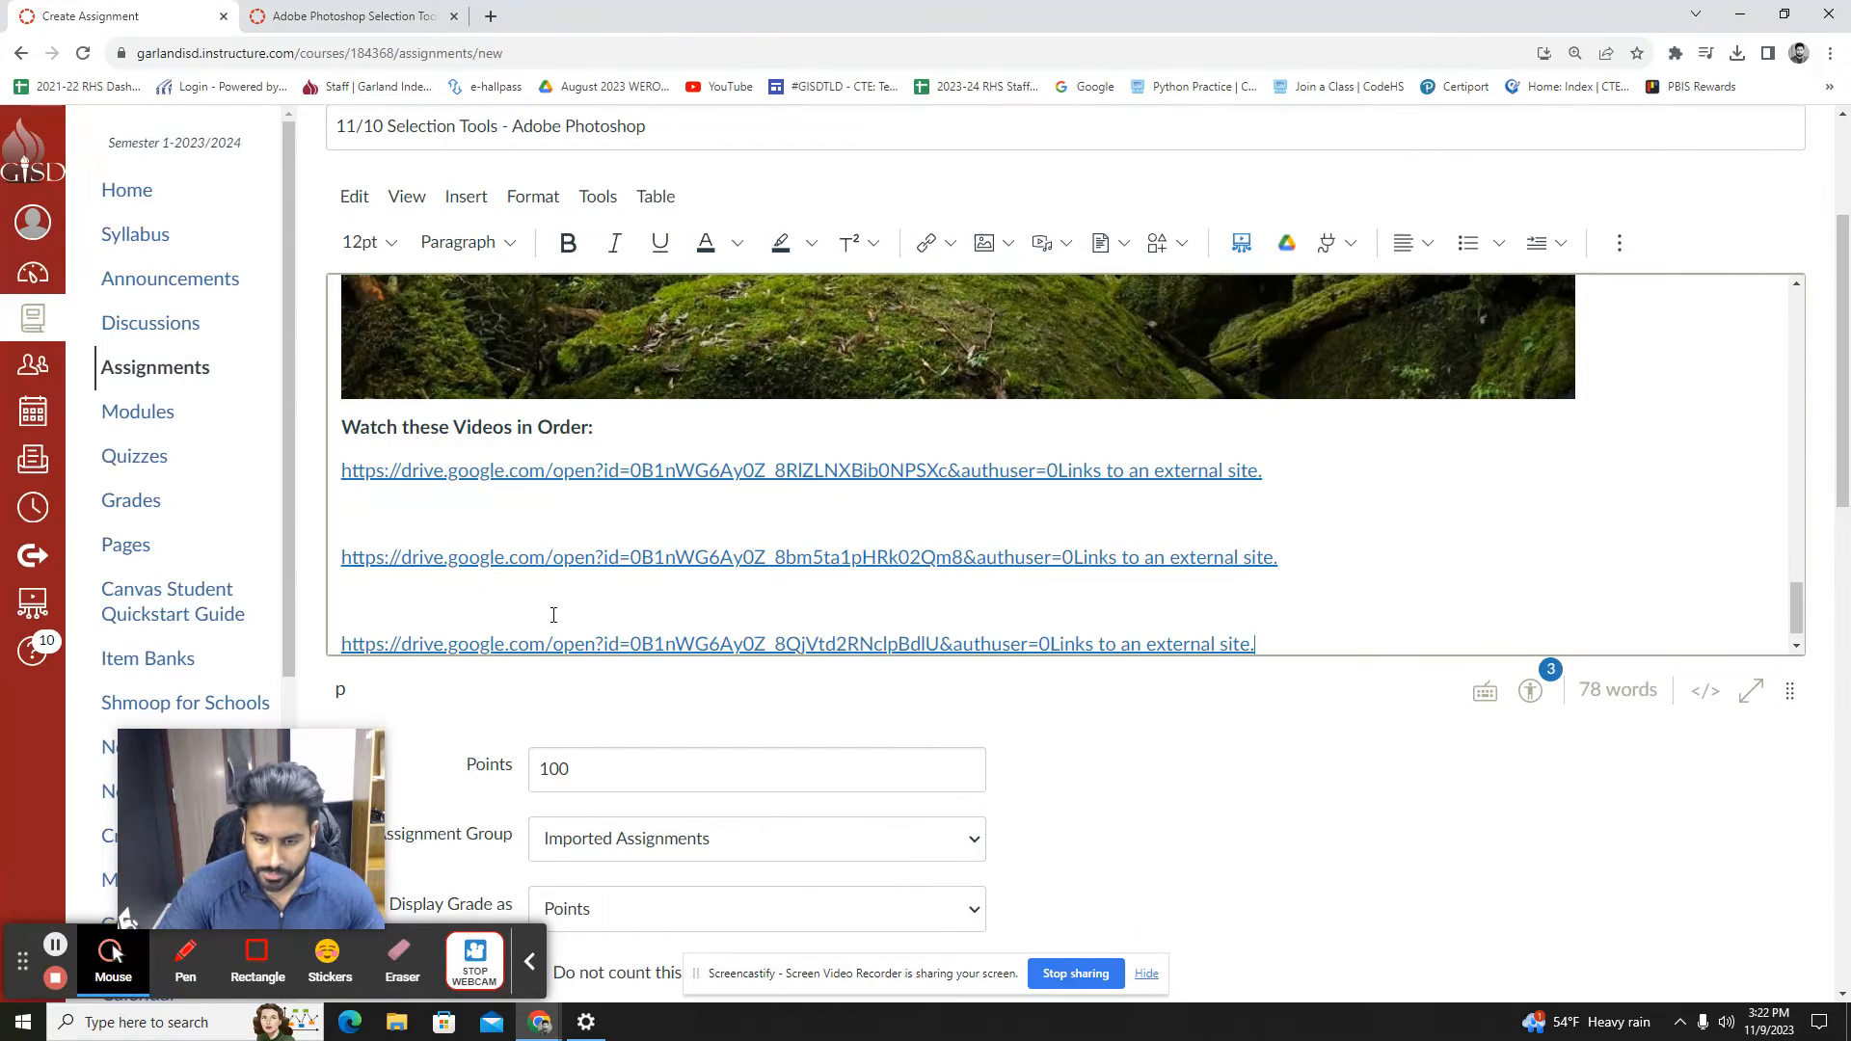
scroll(1206, 516, "down", 5)
scroll(1227, 468, "up", 5)
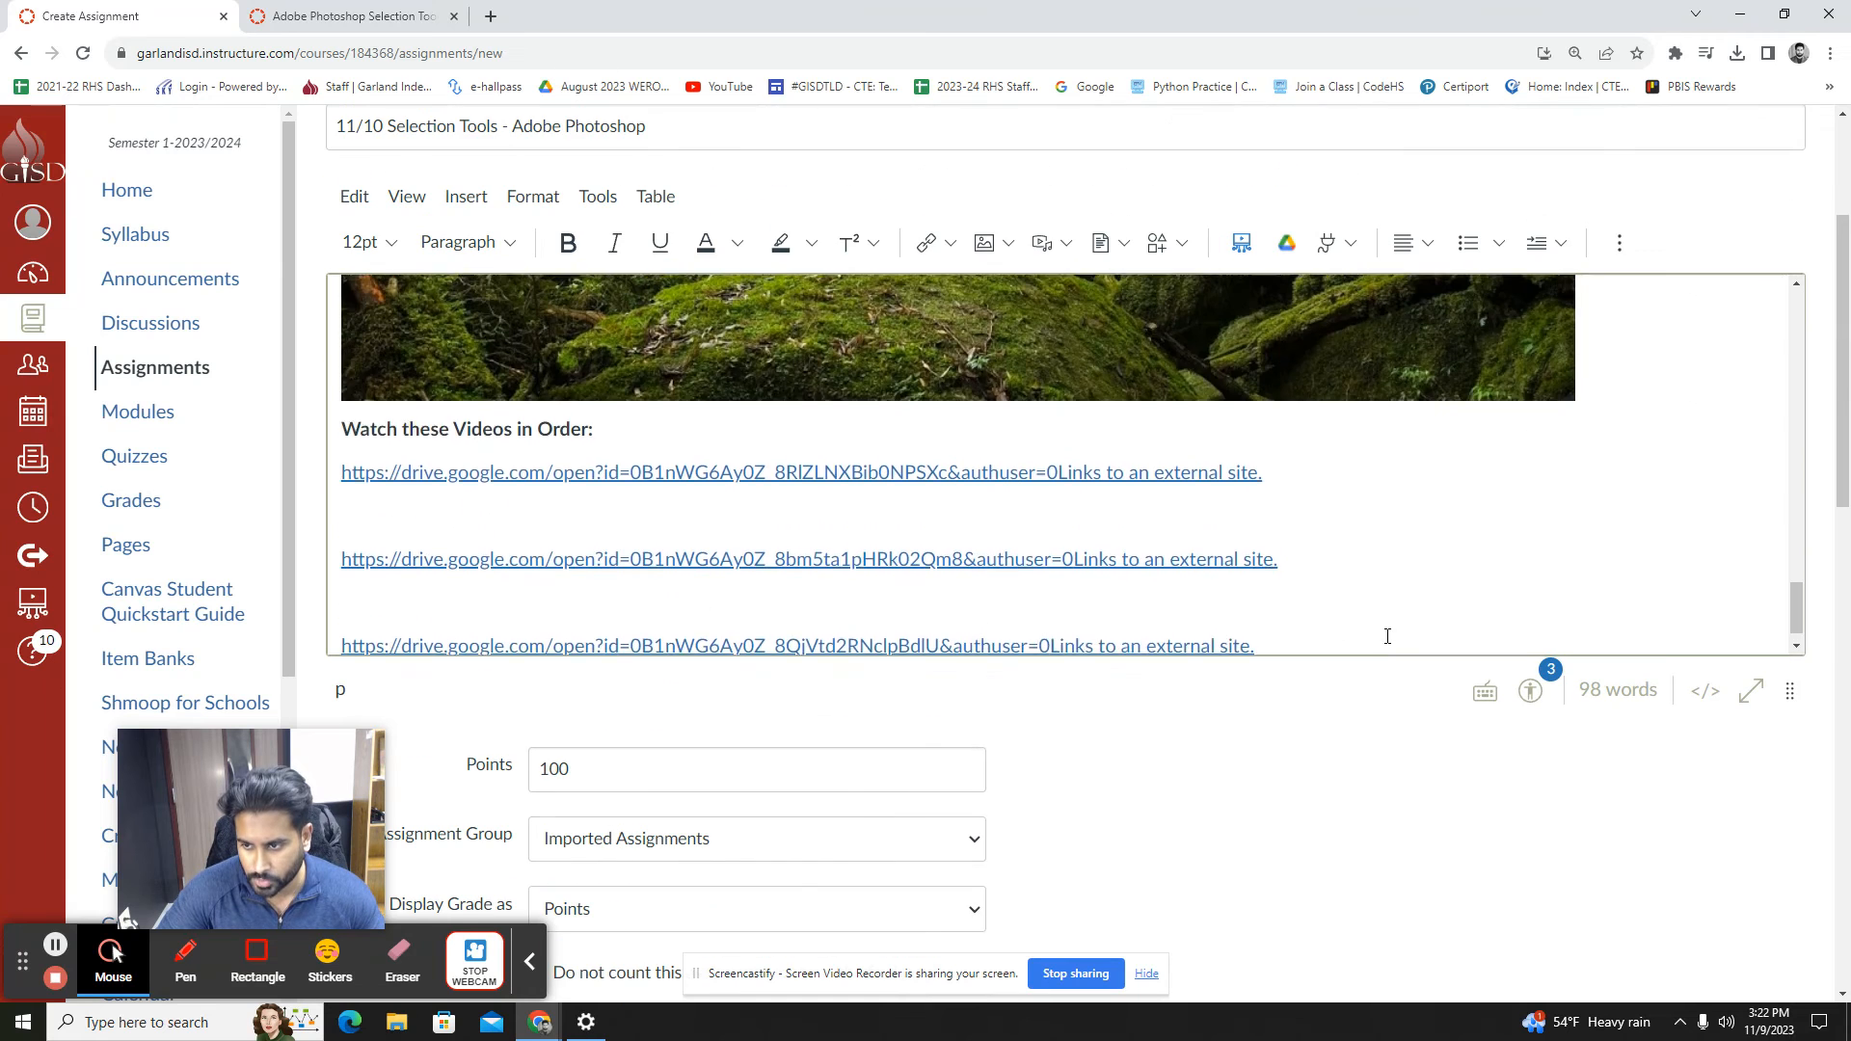
Examine the description editor's external link form and its media and document insert options without adding anything
left_click(952, 247)
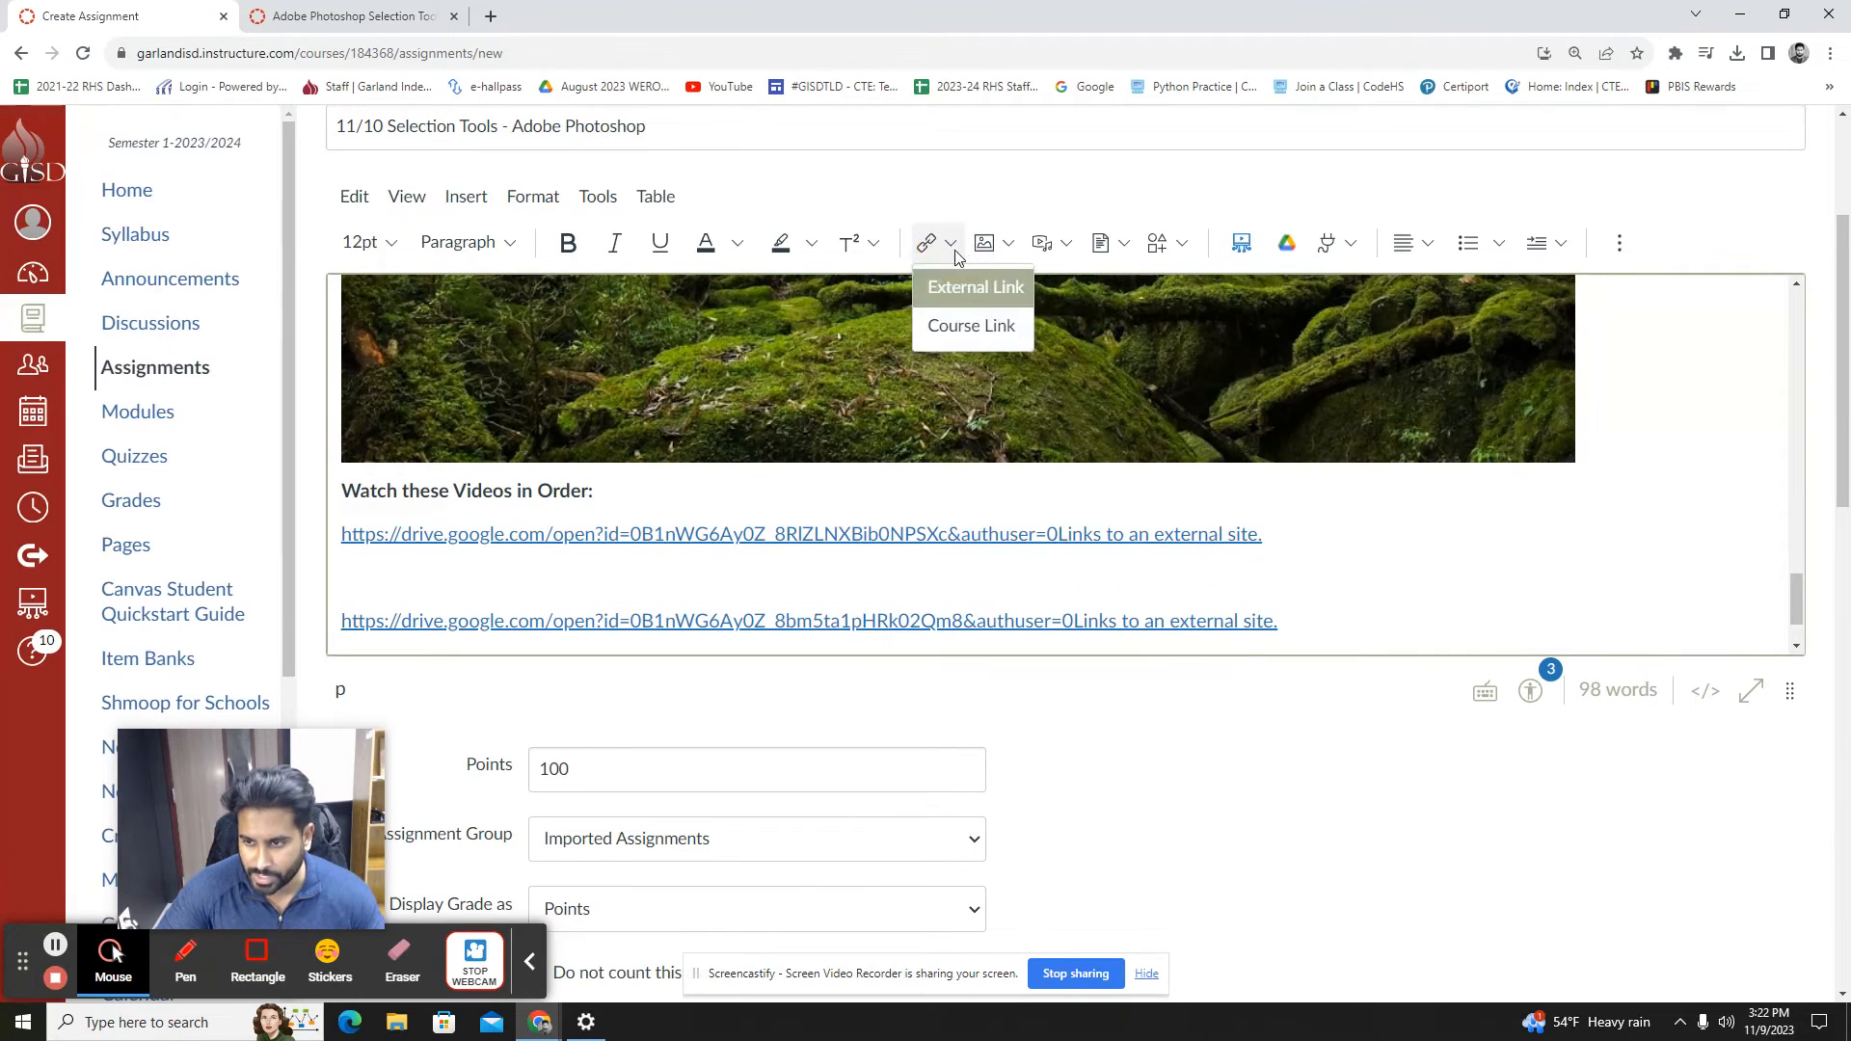
left_click(993, 289)
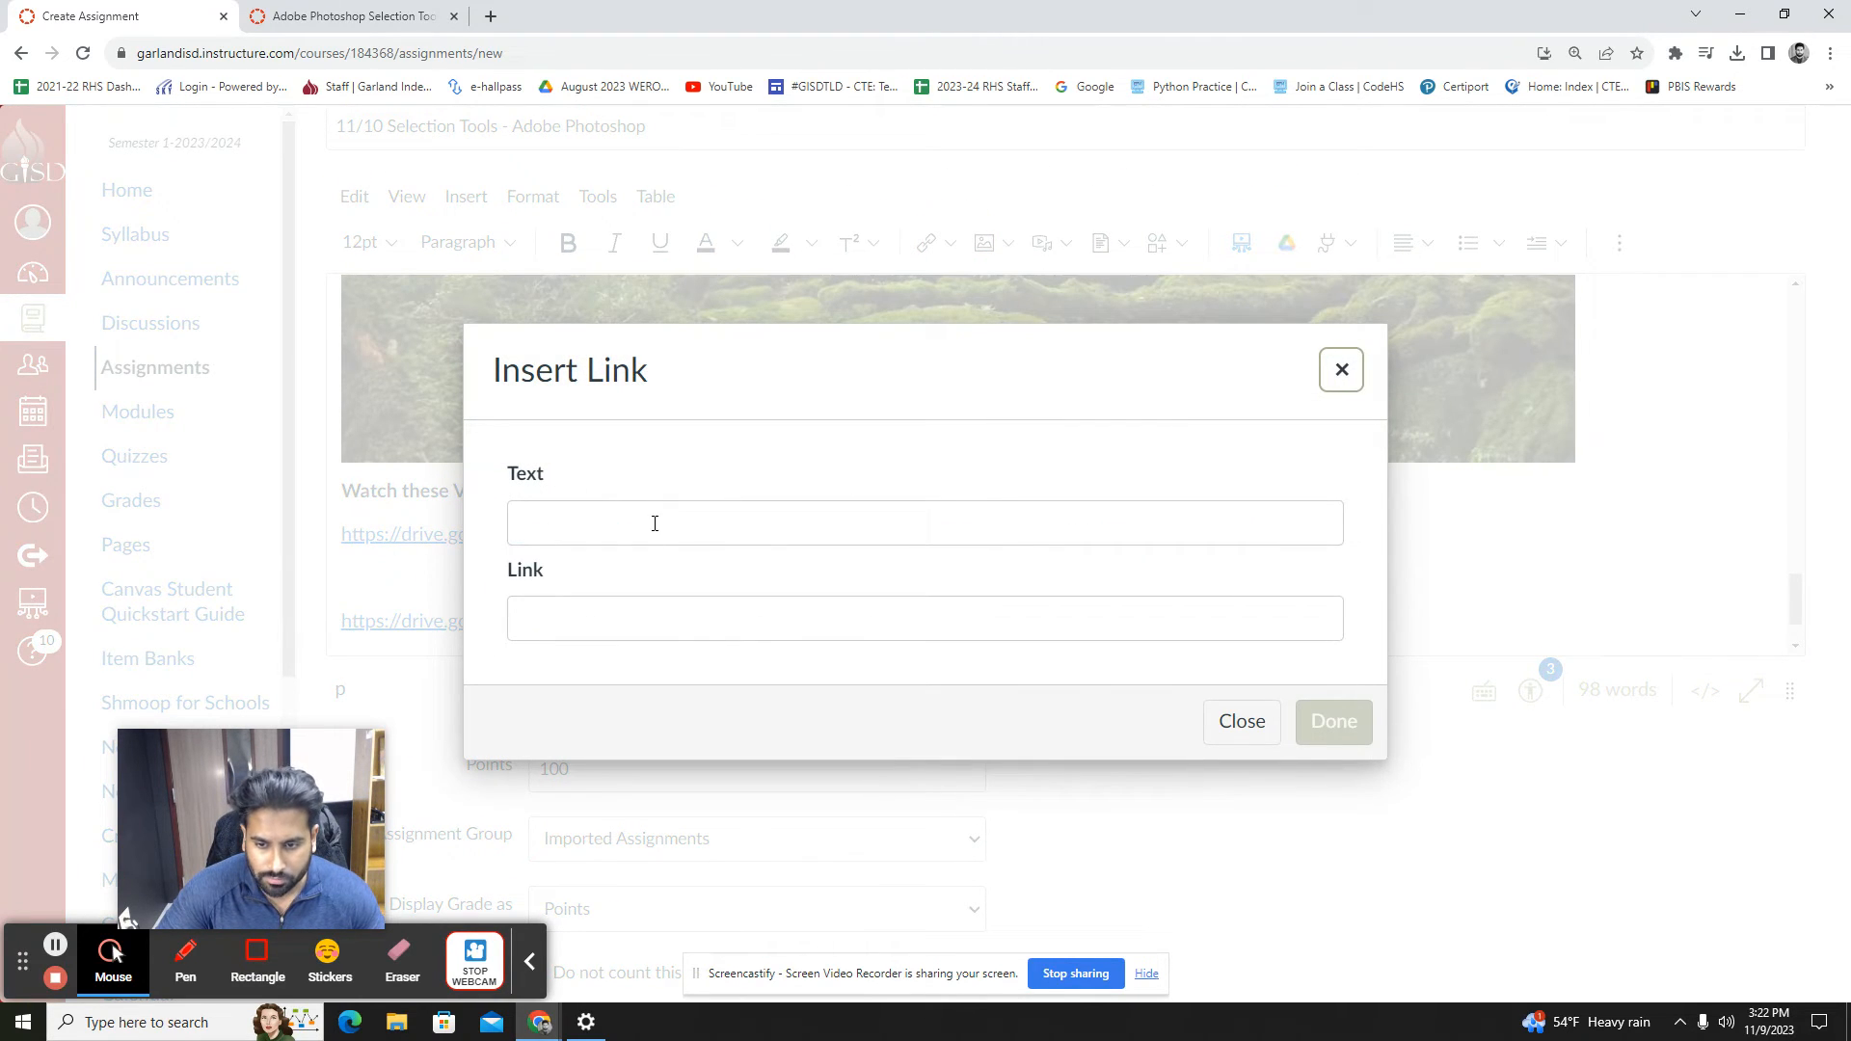
left_click(661, 626)
left_click(674, 525)
left_click(1343, 375)
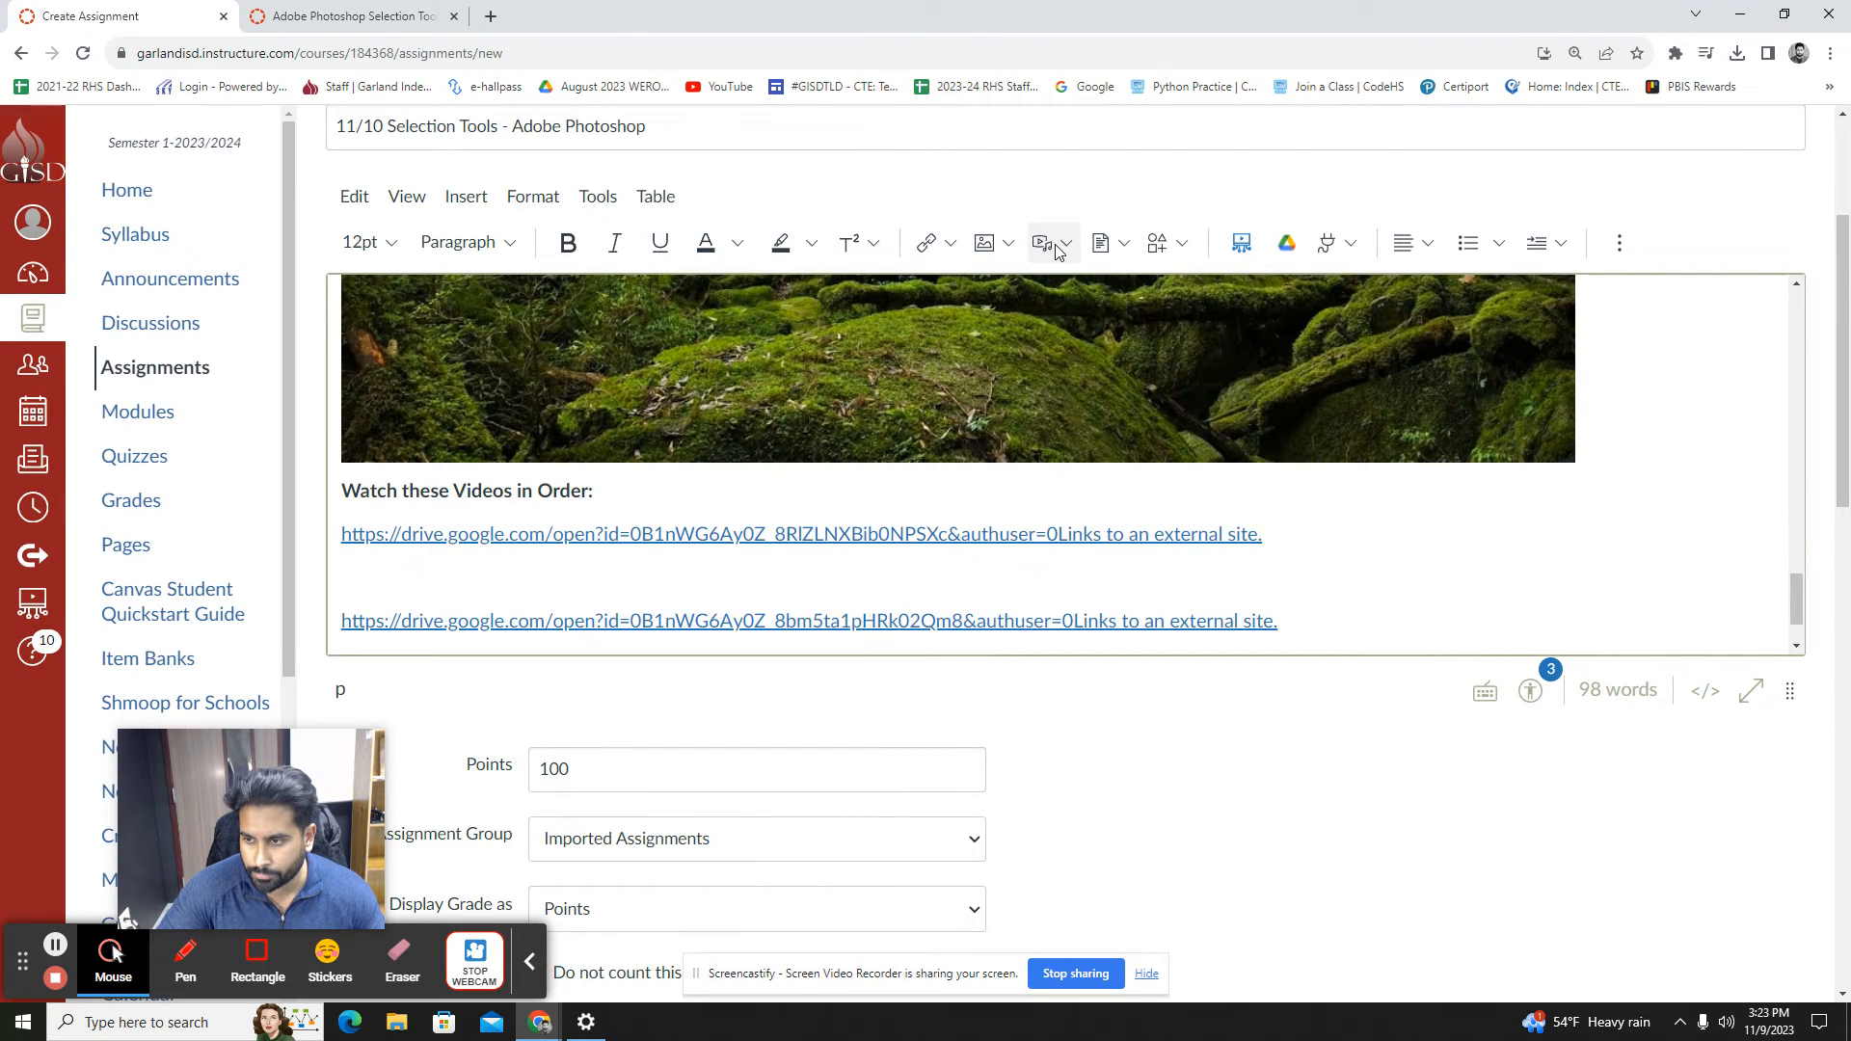
left_click(1068, 247)
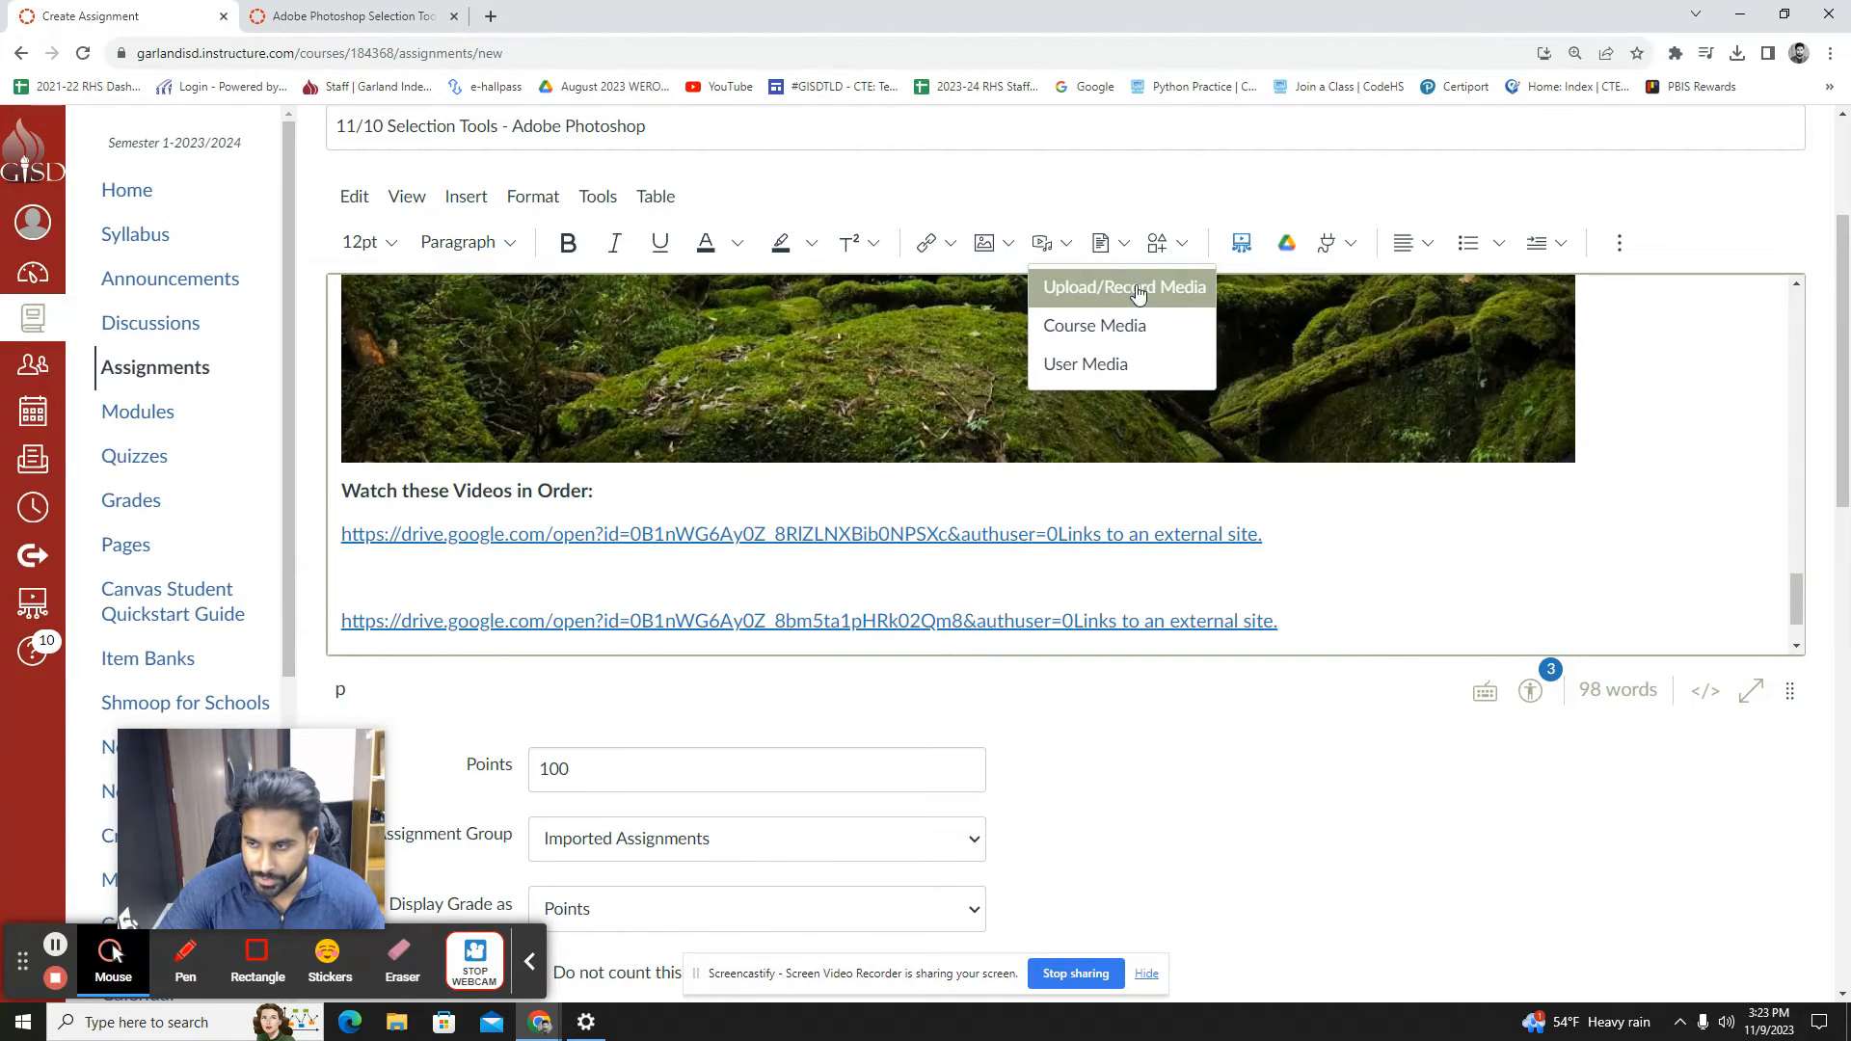
left_click(1128, 246)
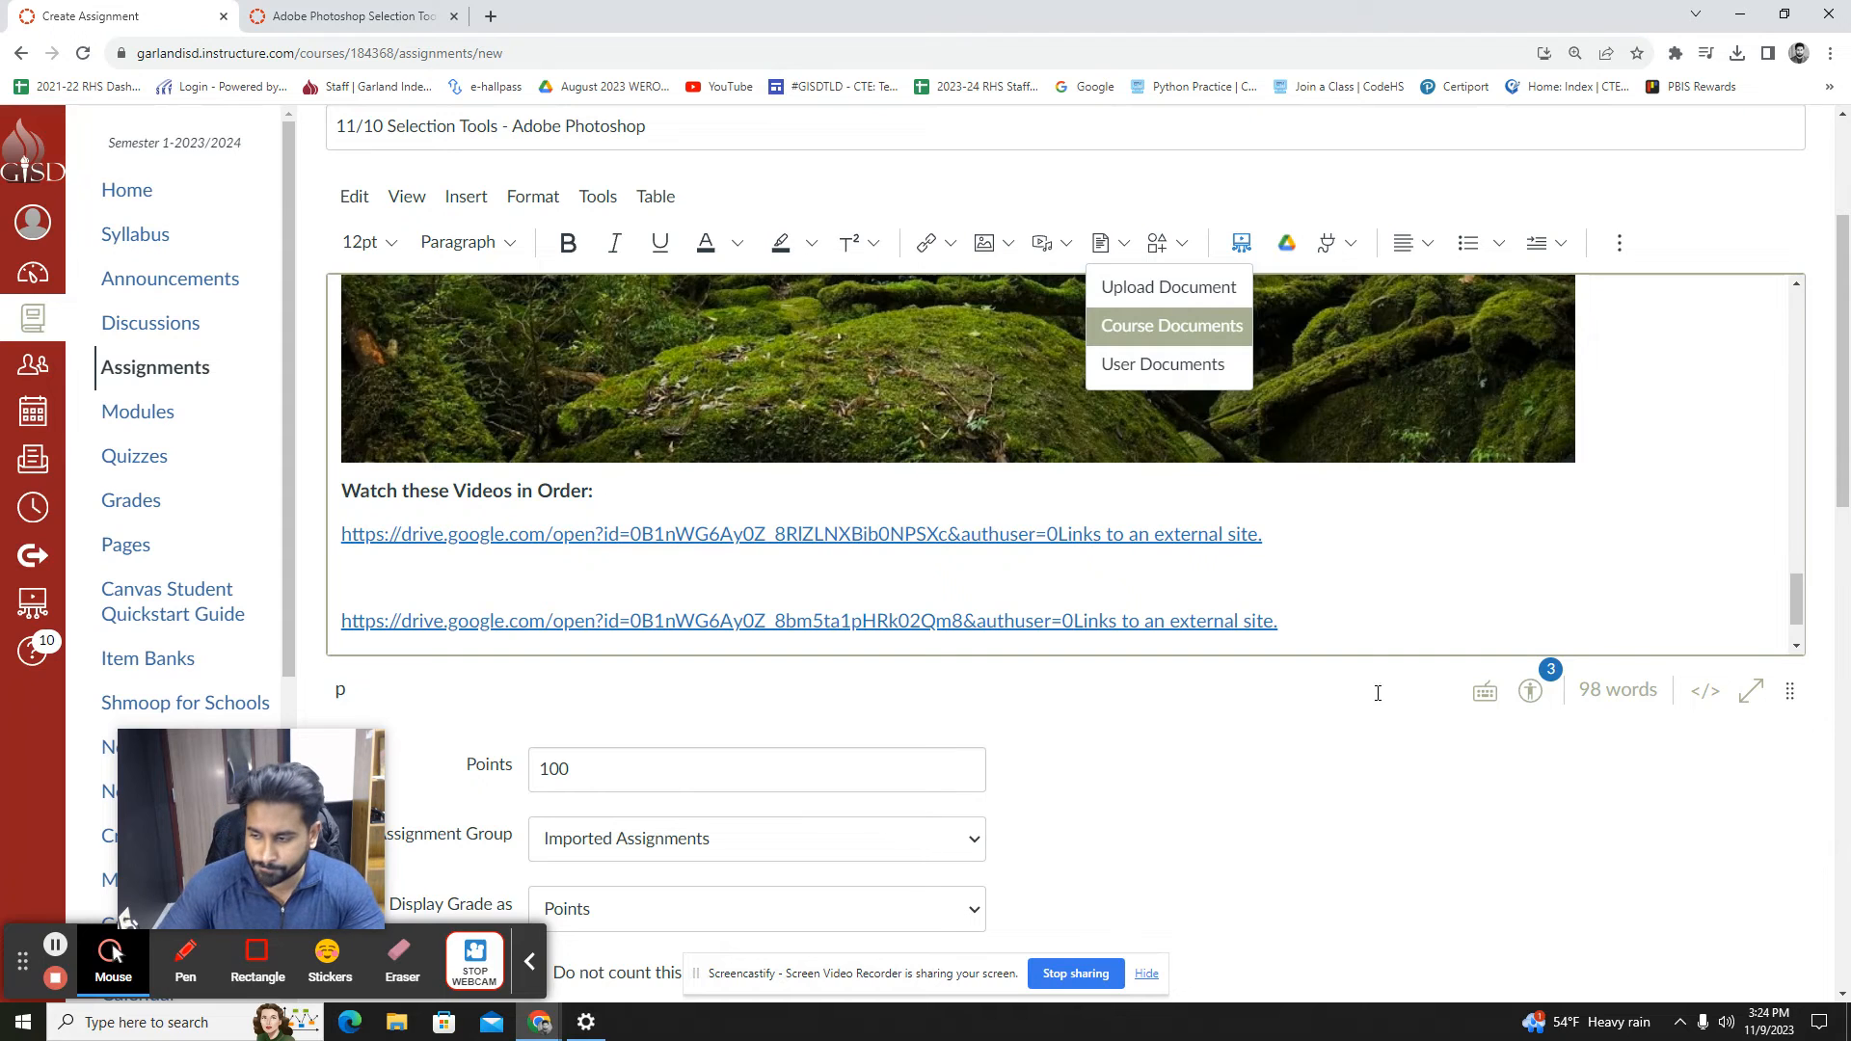
Assign the new assignment to the MIN group and turn off Text Entry as an online entry option
scroll(1398, 541, "down", 6)
left_click(1285, 551)
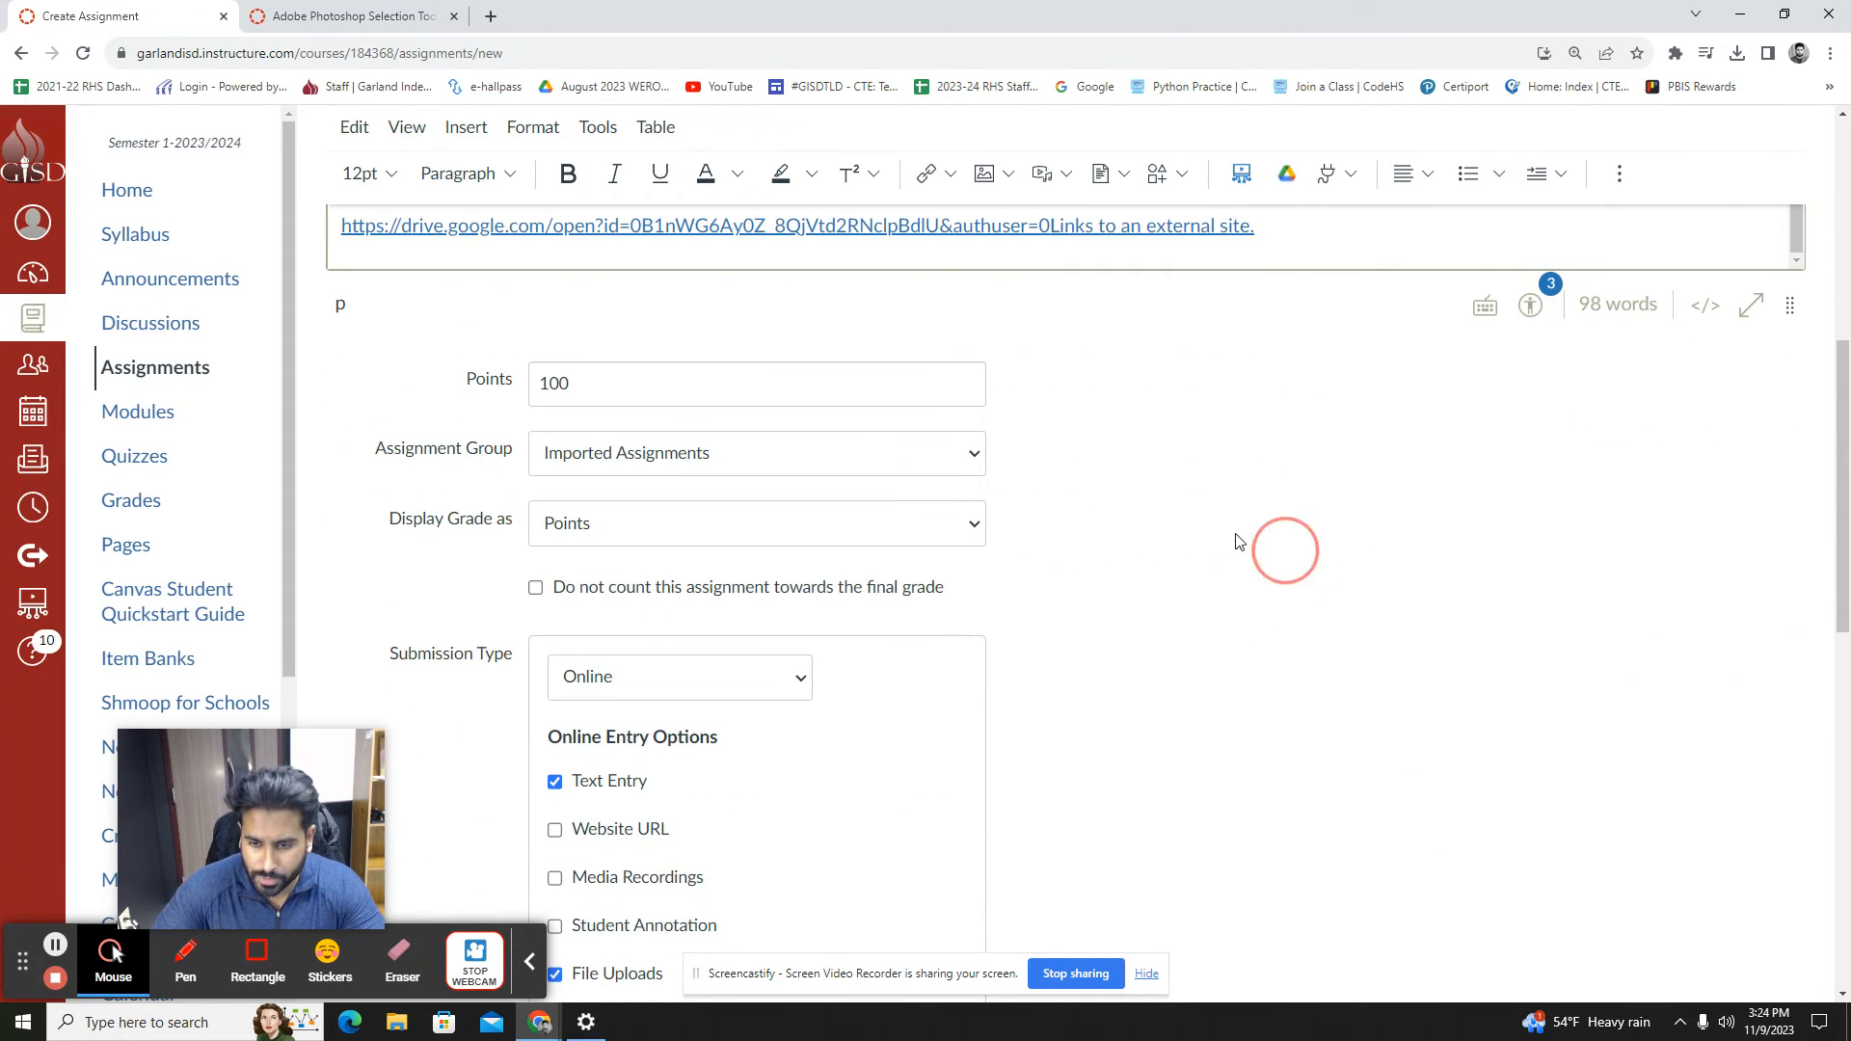
left_click(648, 462)
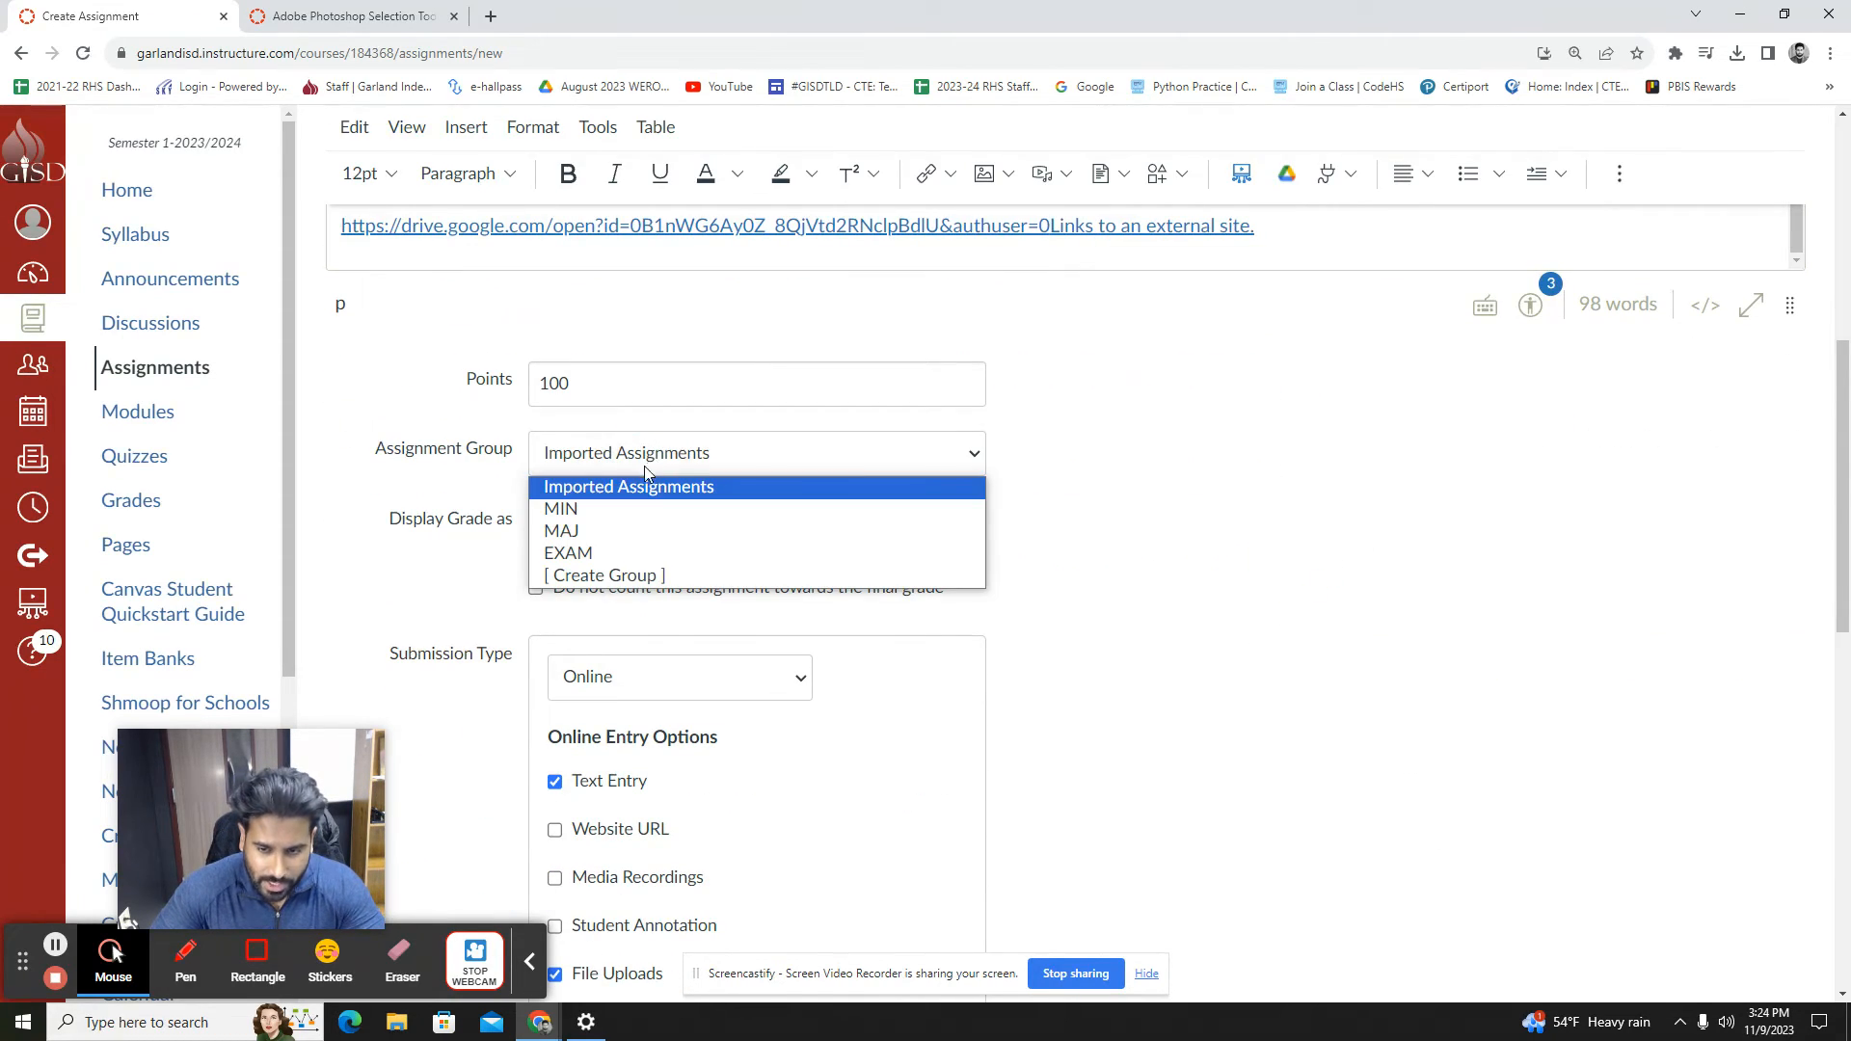
left_click(590, 511)
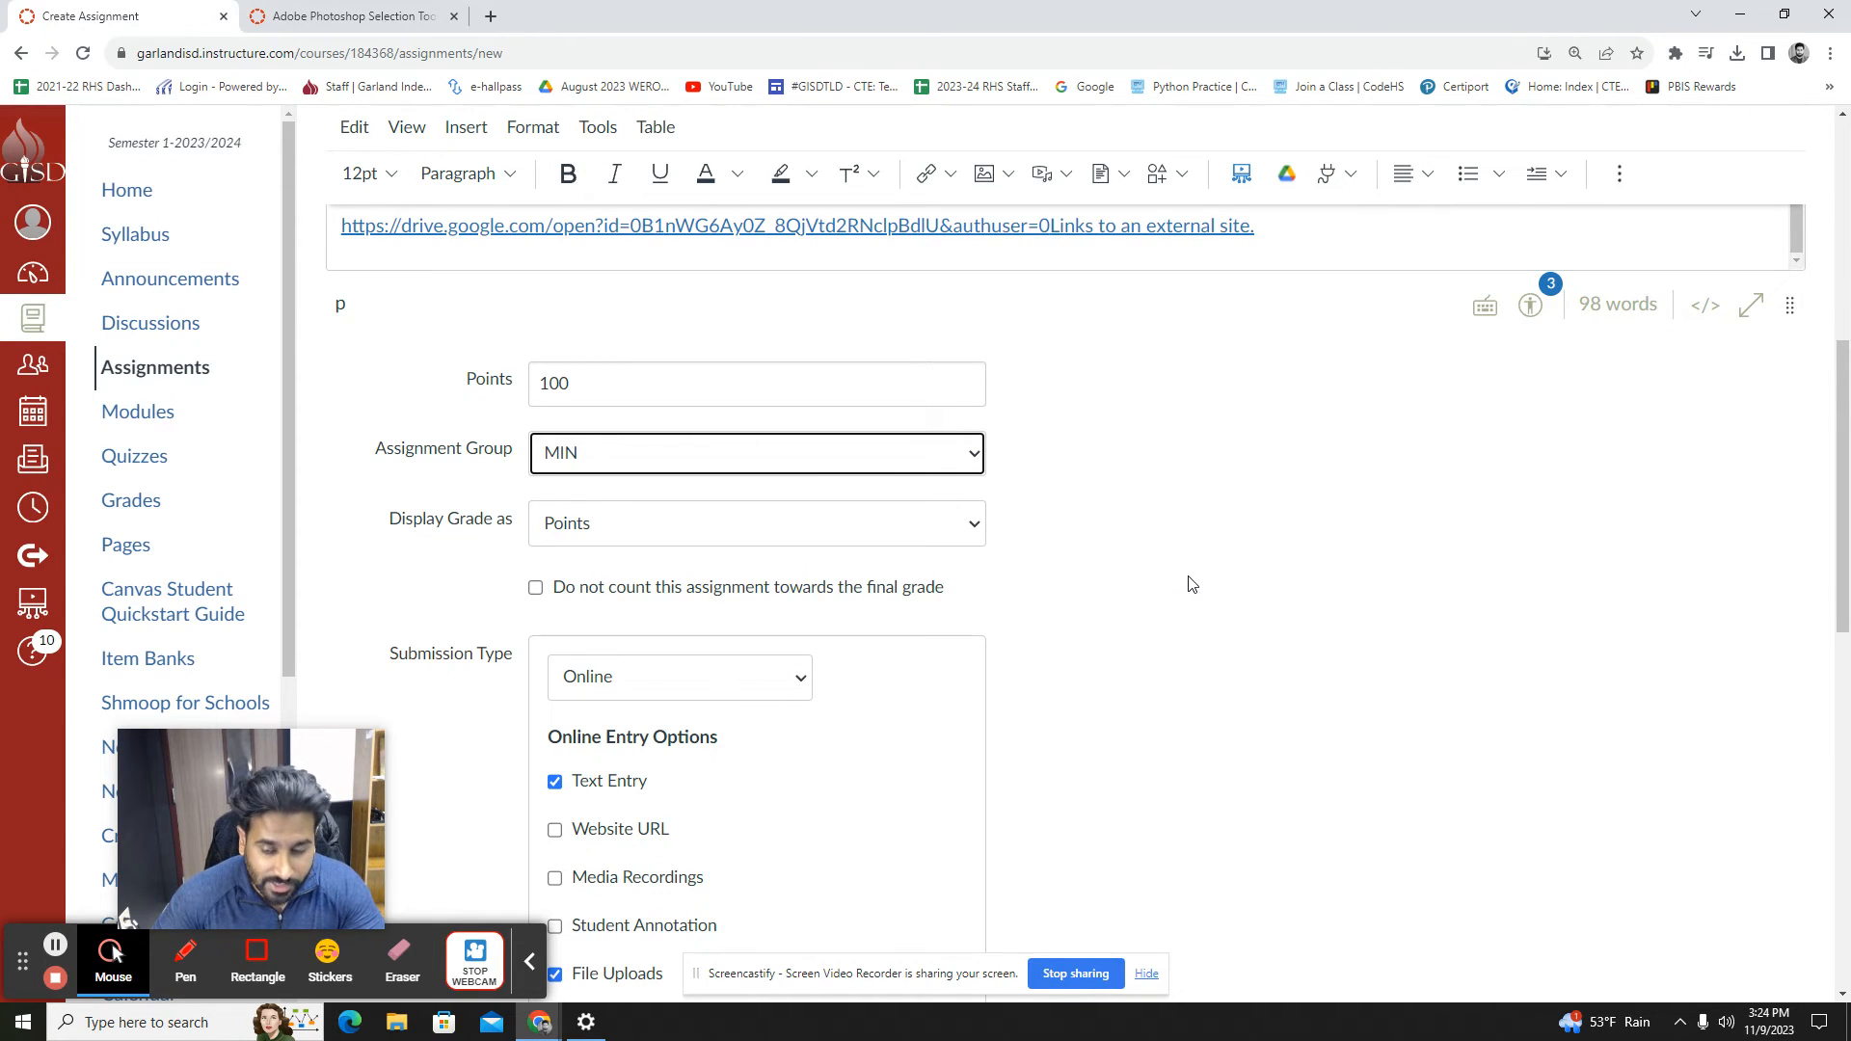
scroll(1057, 582, "down", 4)
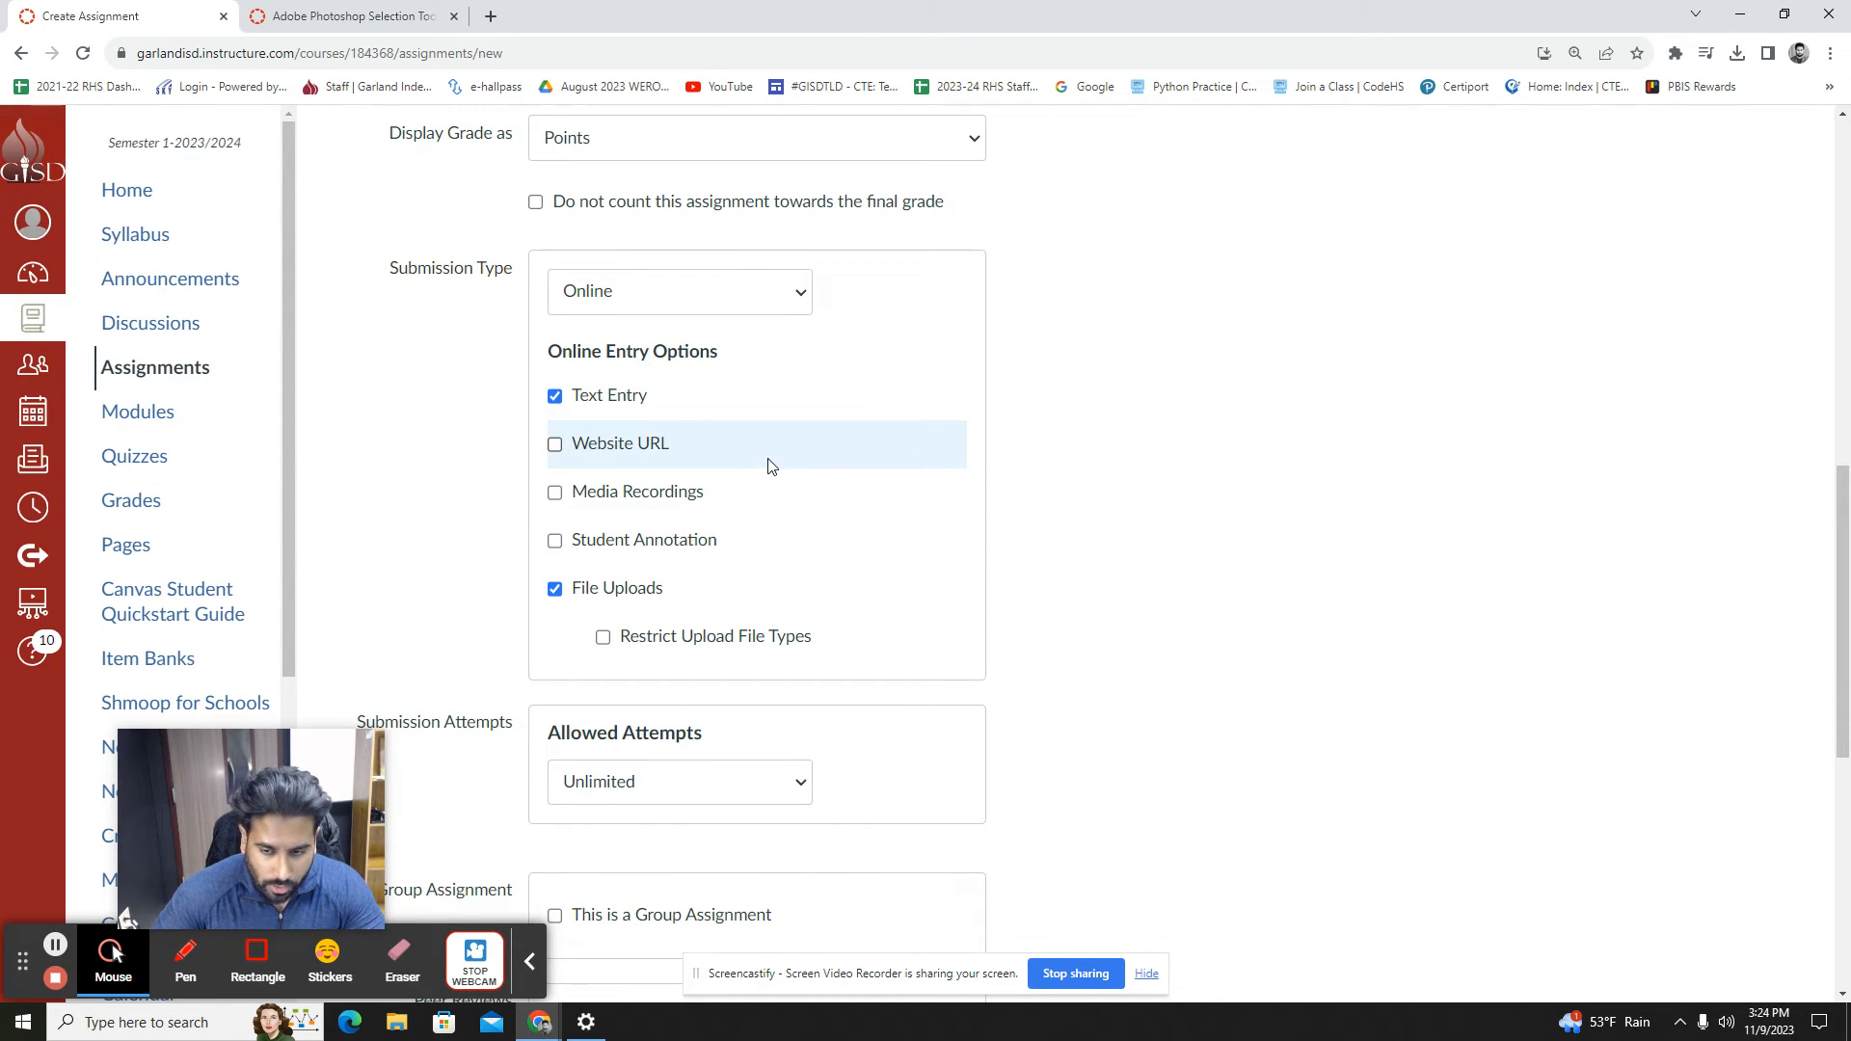
left_click(555, 399)
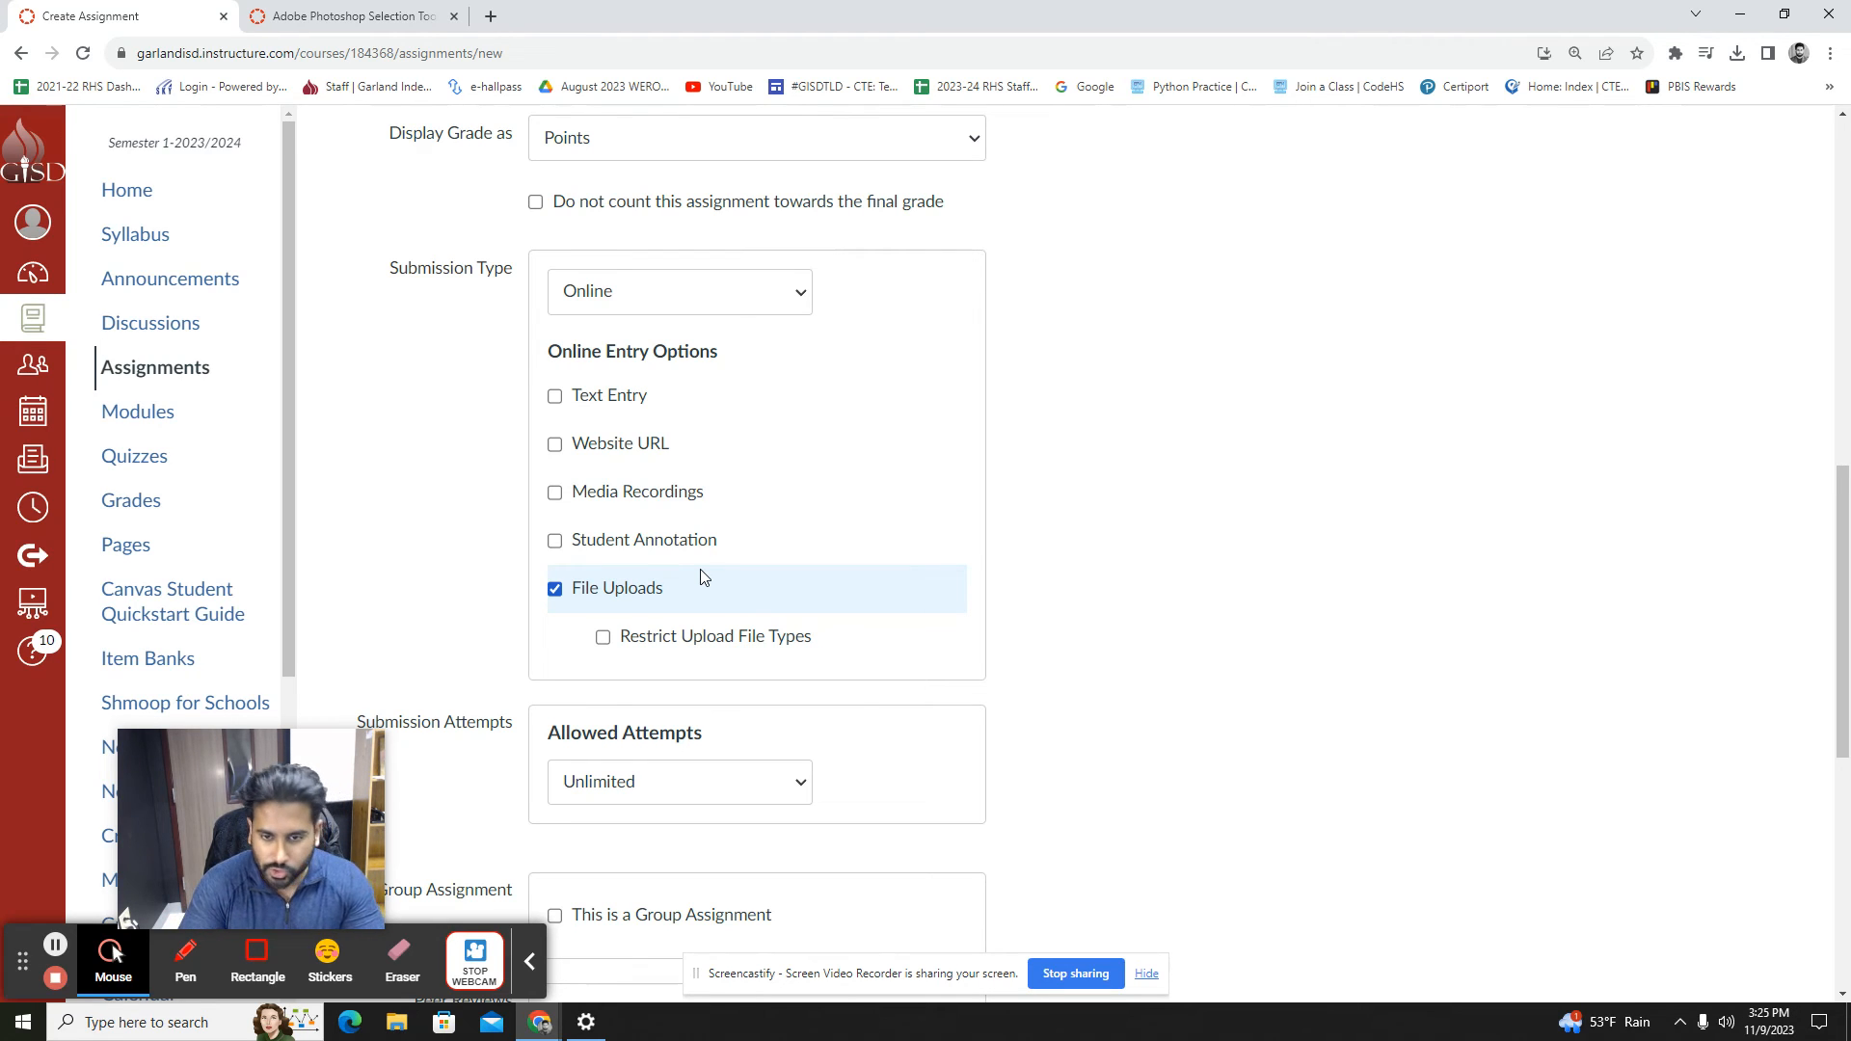
Try allowing Text Entry, Media Recordings and Website URL as online entry options, and clear all three again
left_click(572, 403)
left_click(600, 493)
left_click(605, 451)
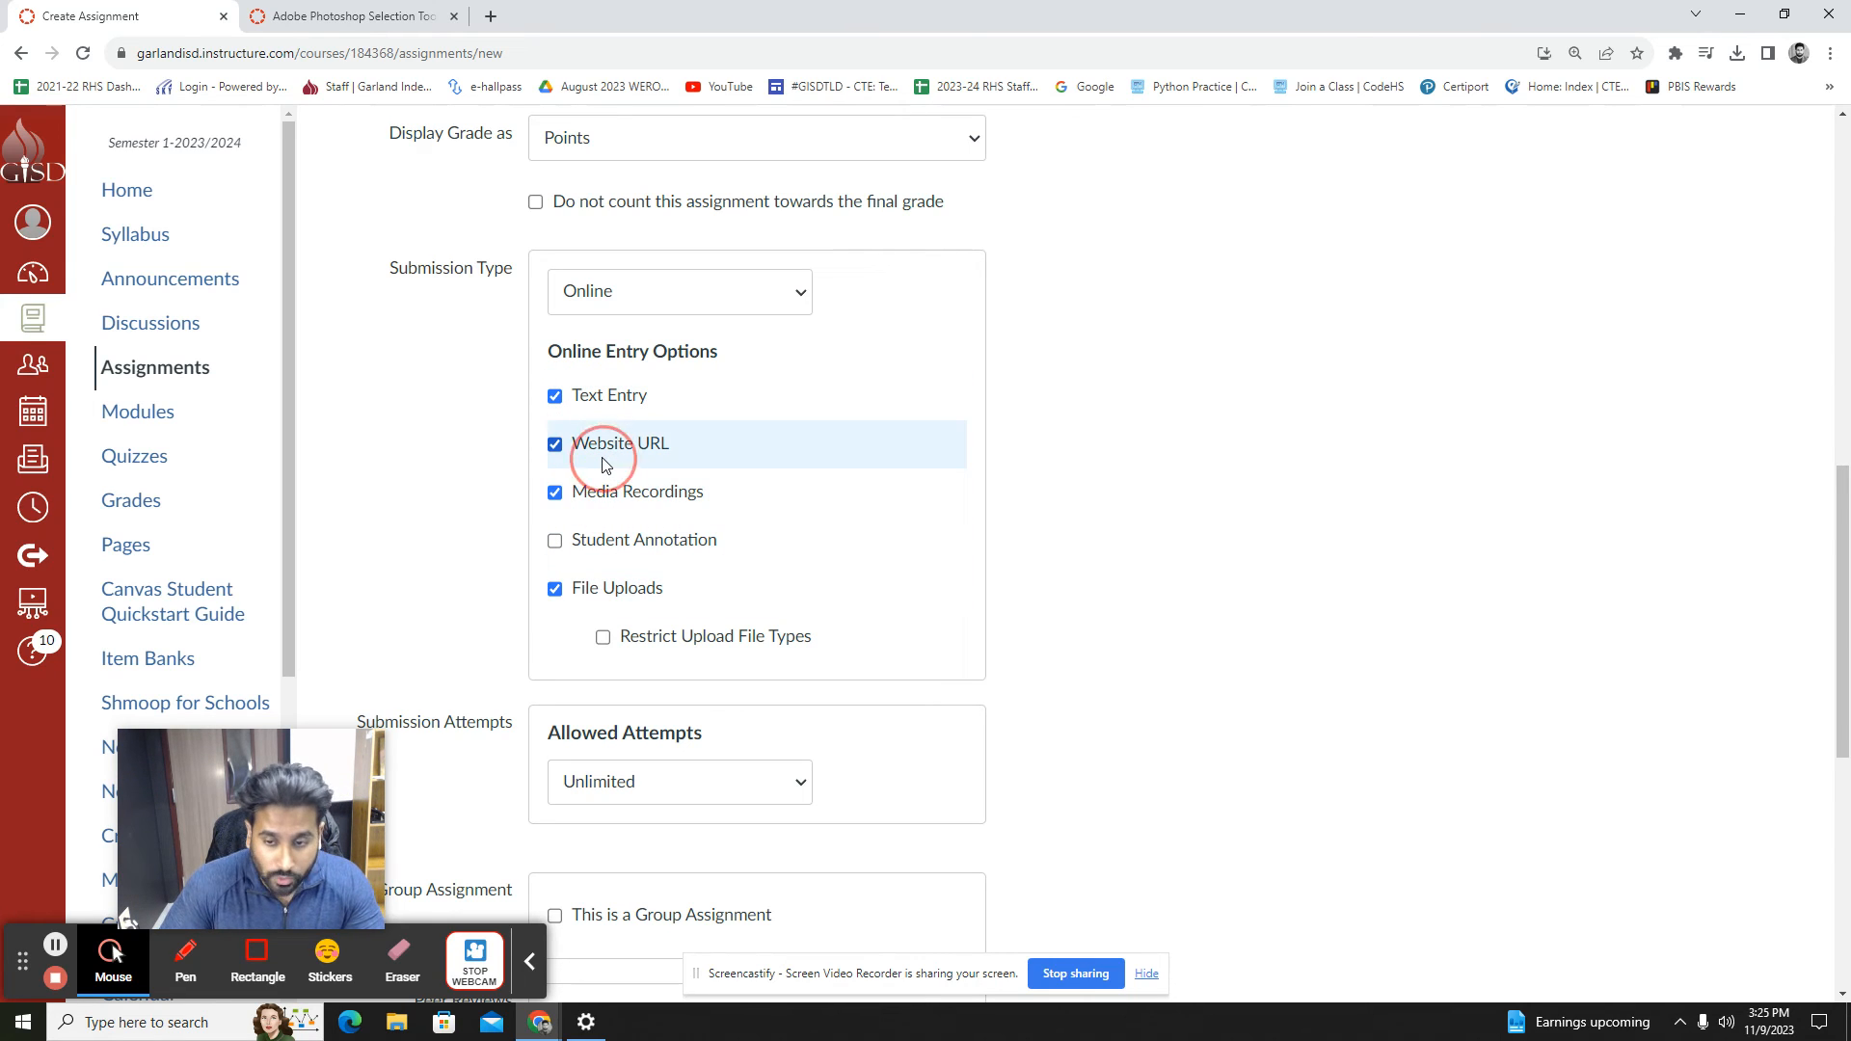
left_click(555, 400)
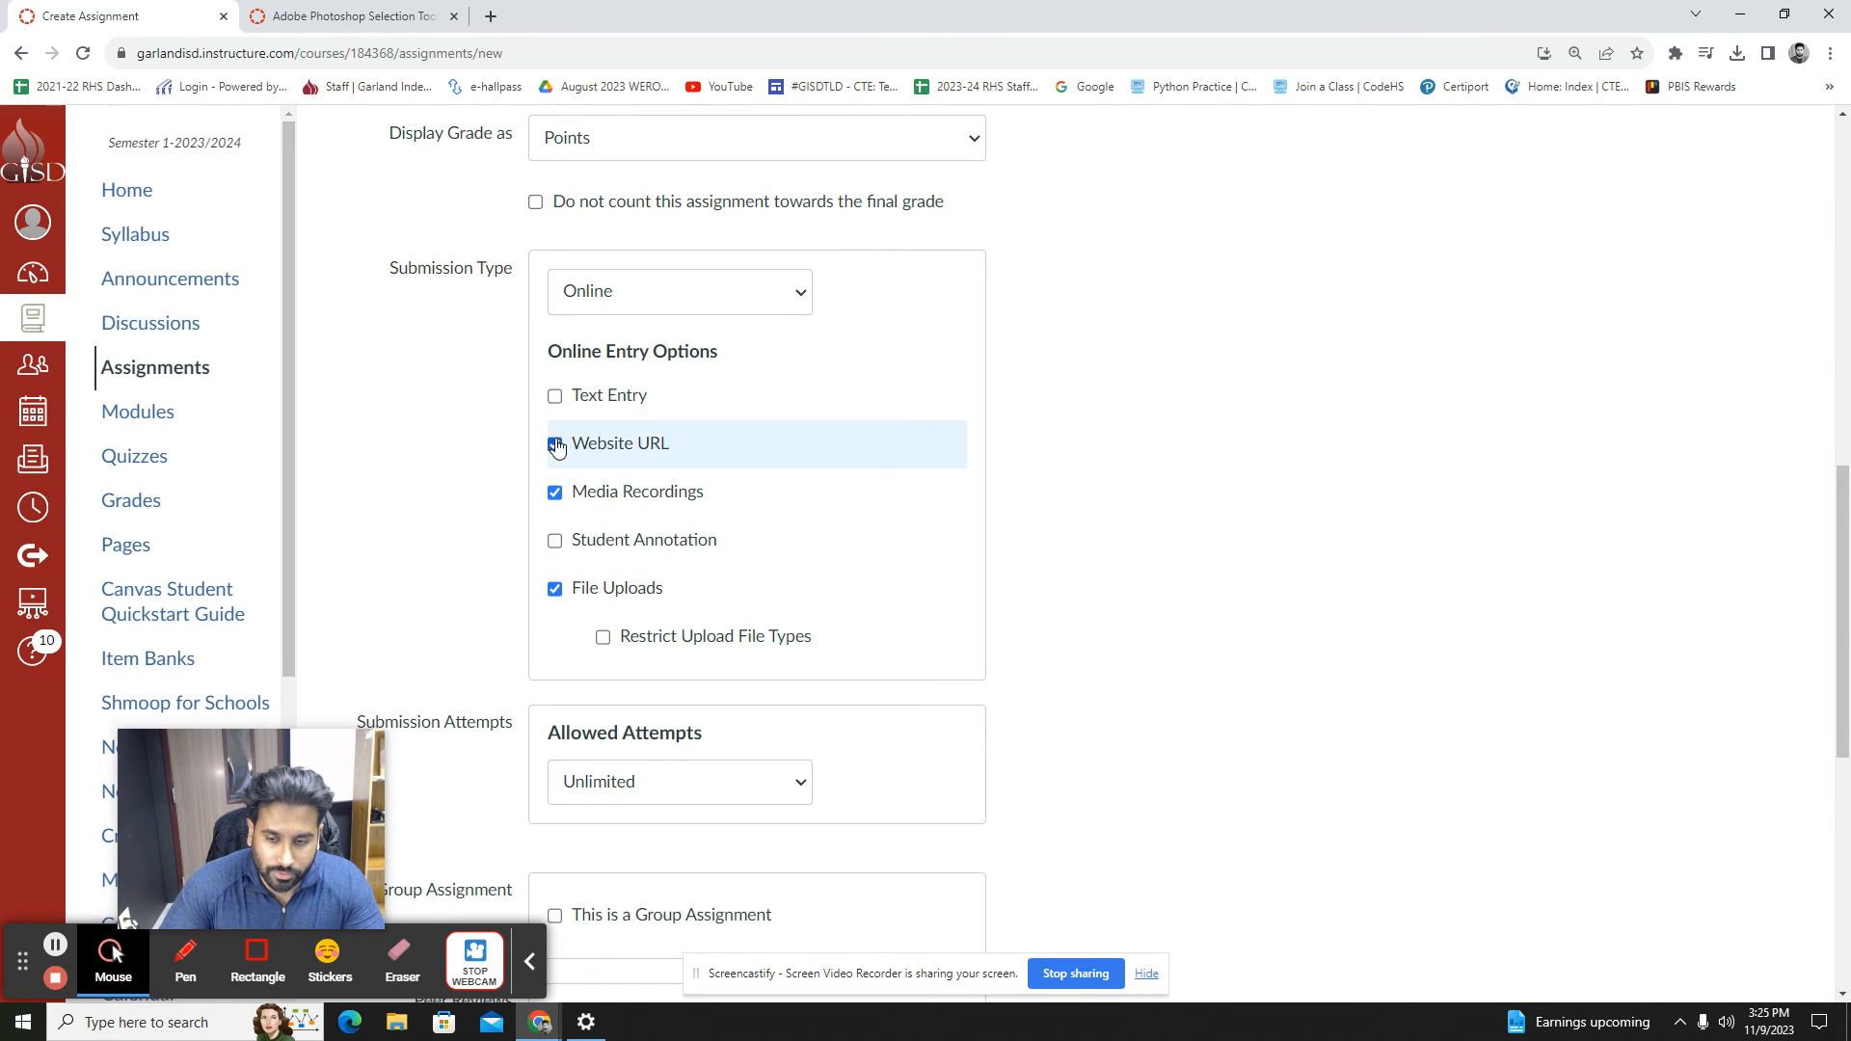
left_click(555, 446)
left_click(554, 493)
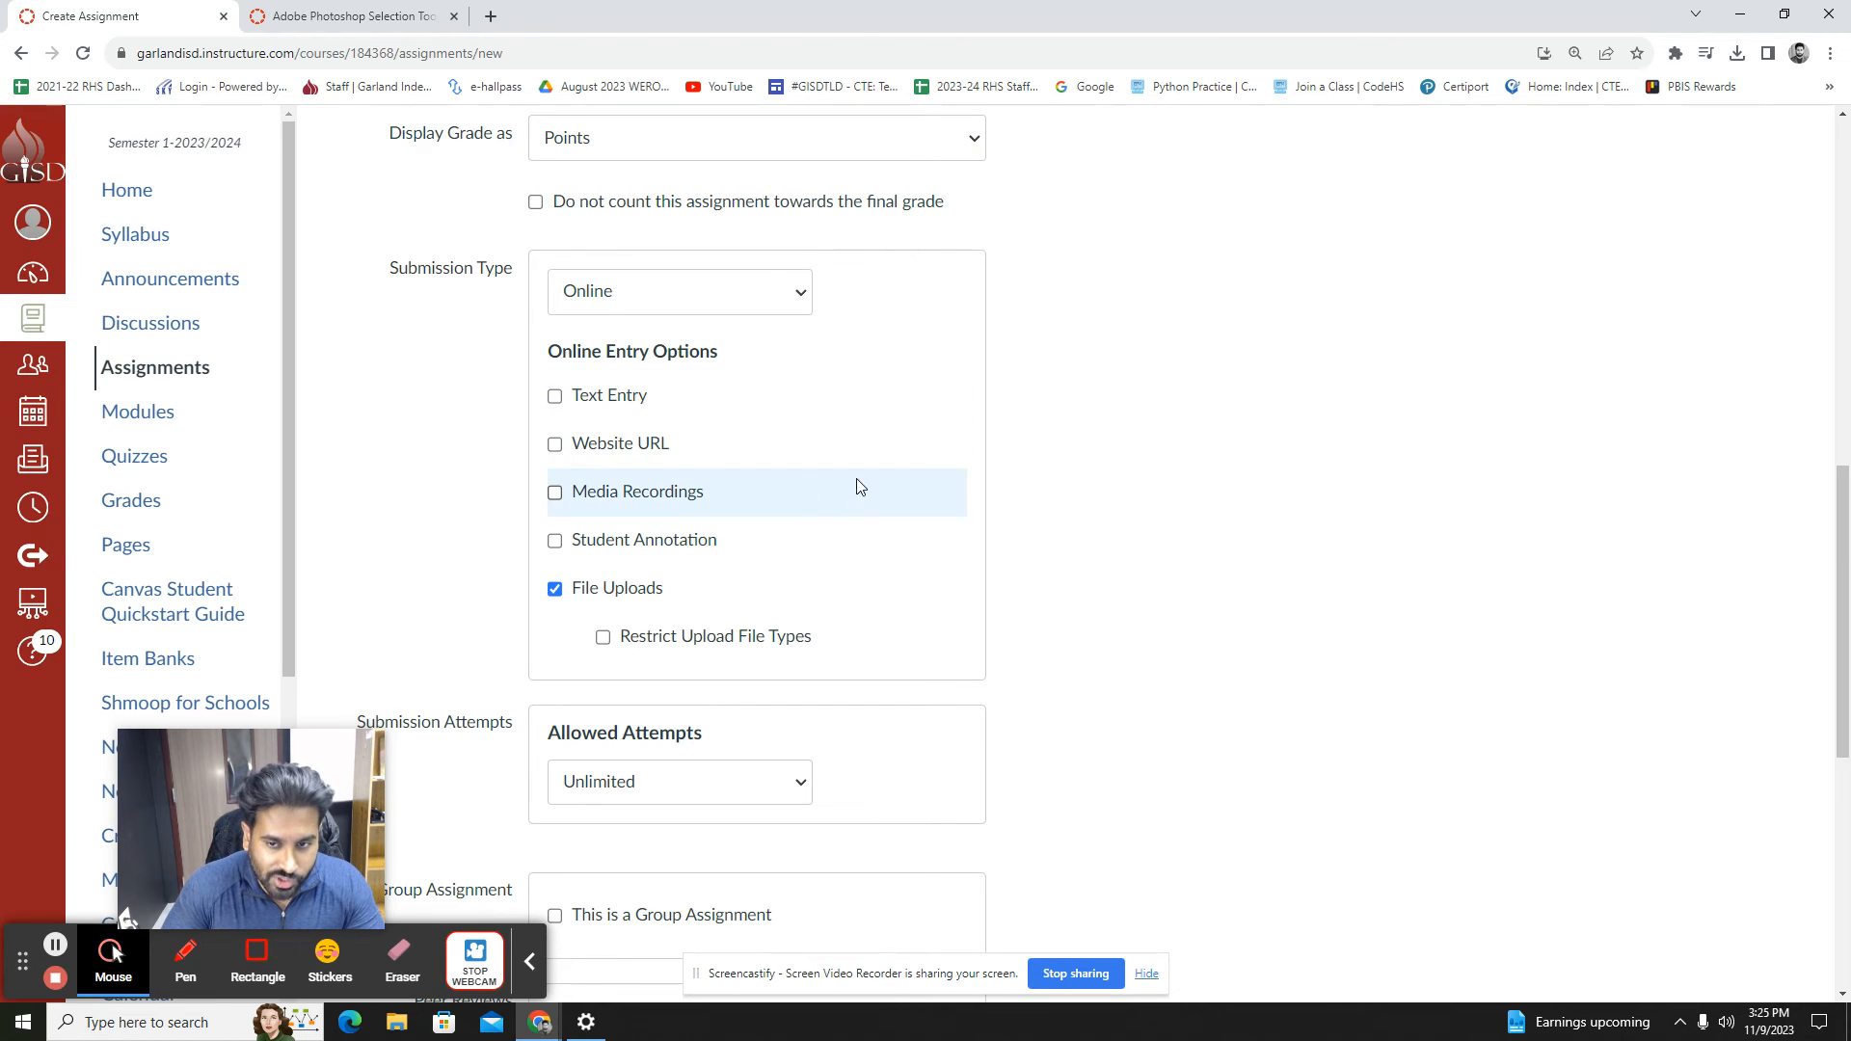
Examine the submission type choices and the attempts, group assignment, peer review, Skyward sync and assign settings without changing anything
scroll(1247, 501, "down", 2)
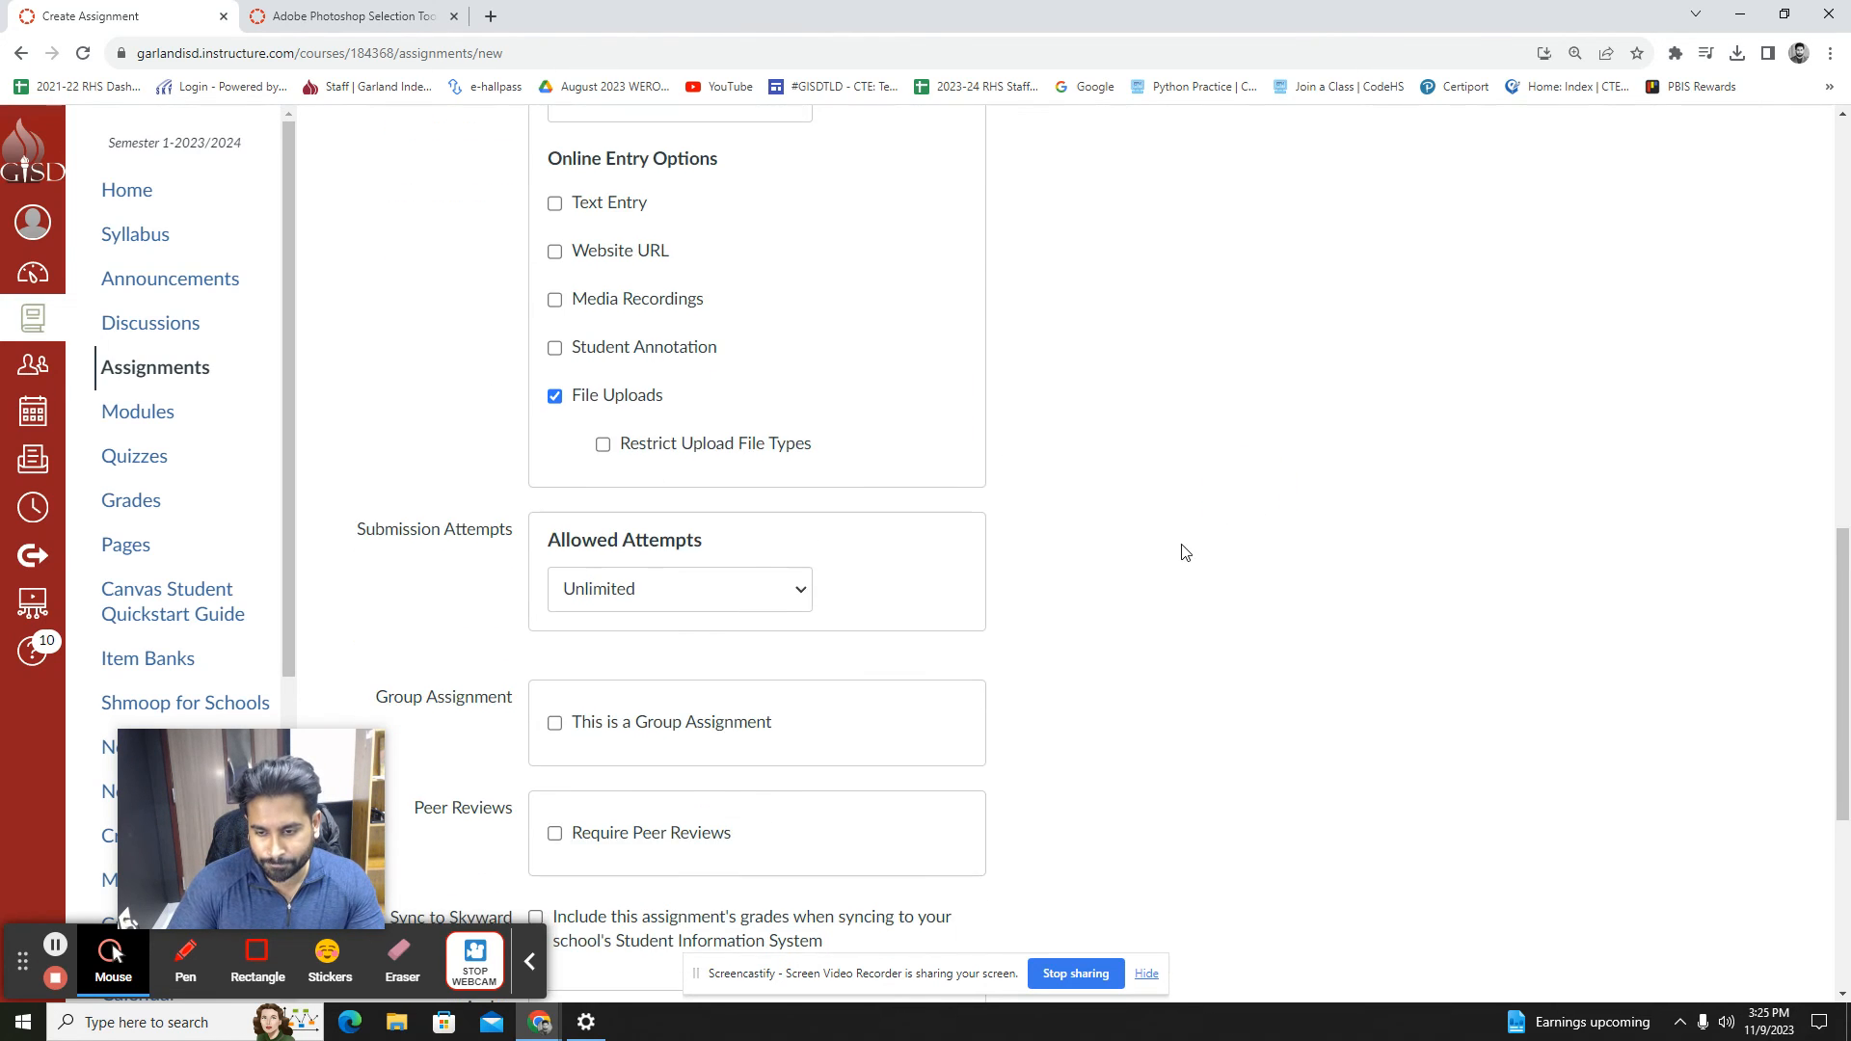
scroll(1182, 549, "up", 3)
left_click(753, 404)
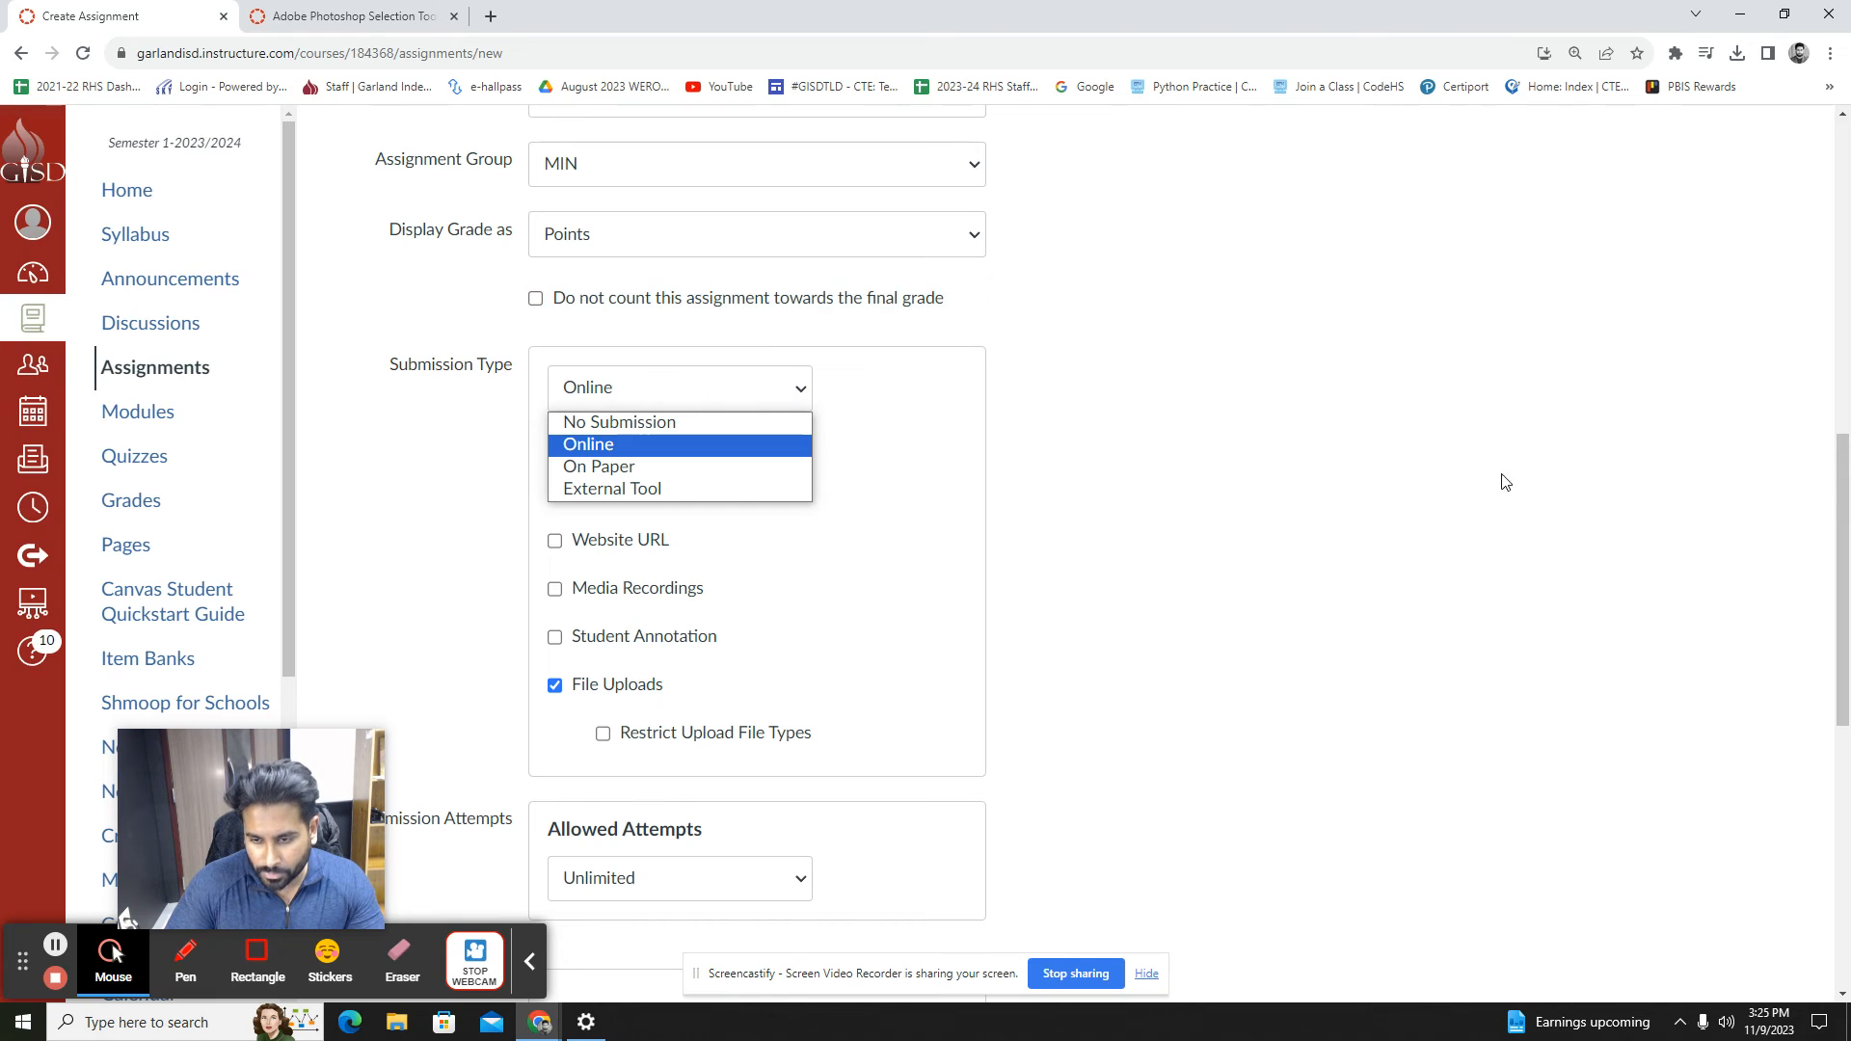
left_click(1352, 521)
scroll(1306, 578, "down", 3)
scroll(599, 458, "down", 6)
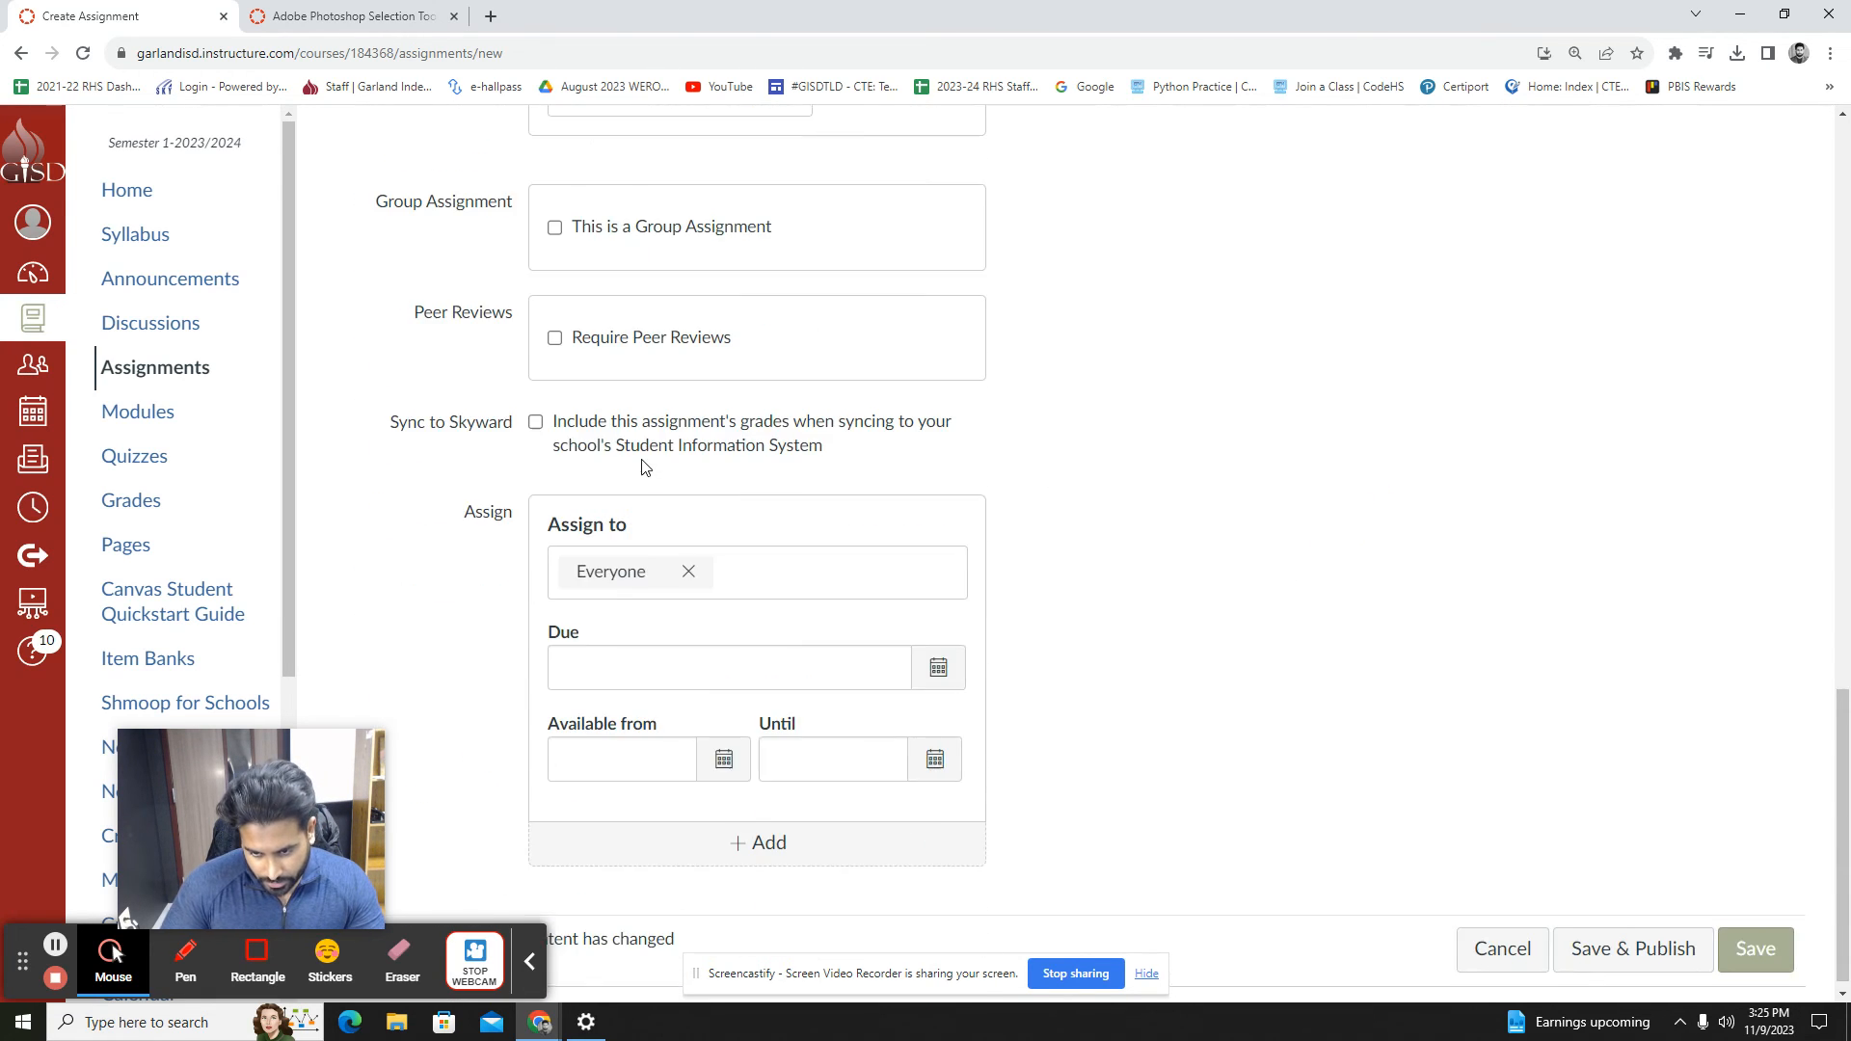
scroll(830, 463, "up", 3)
scroll(824, 495, "down", 1)
scroll(825, 496, "down", 1)
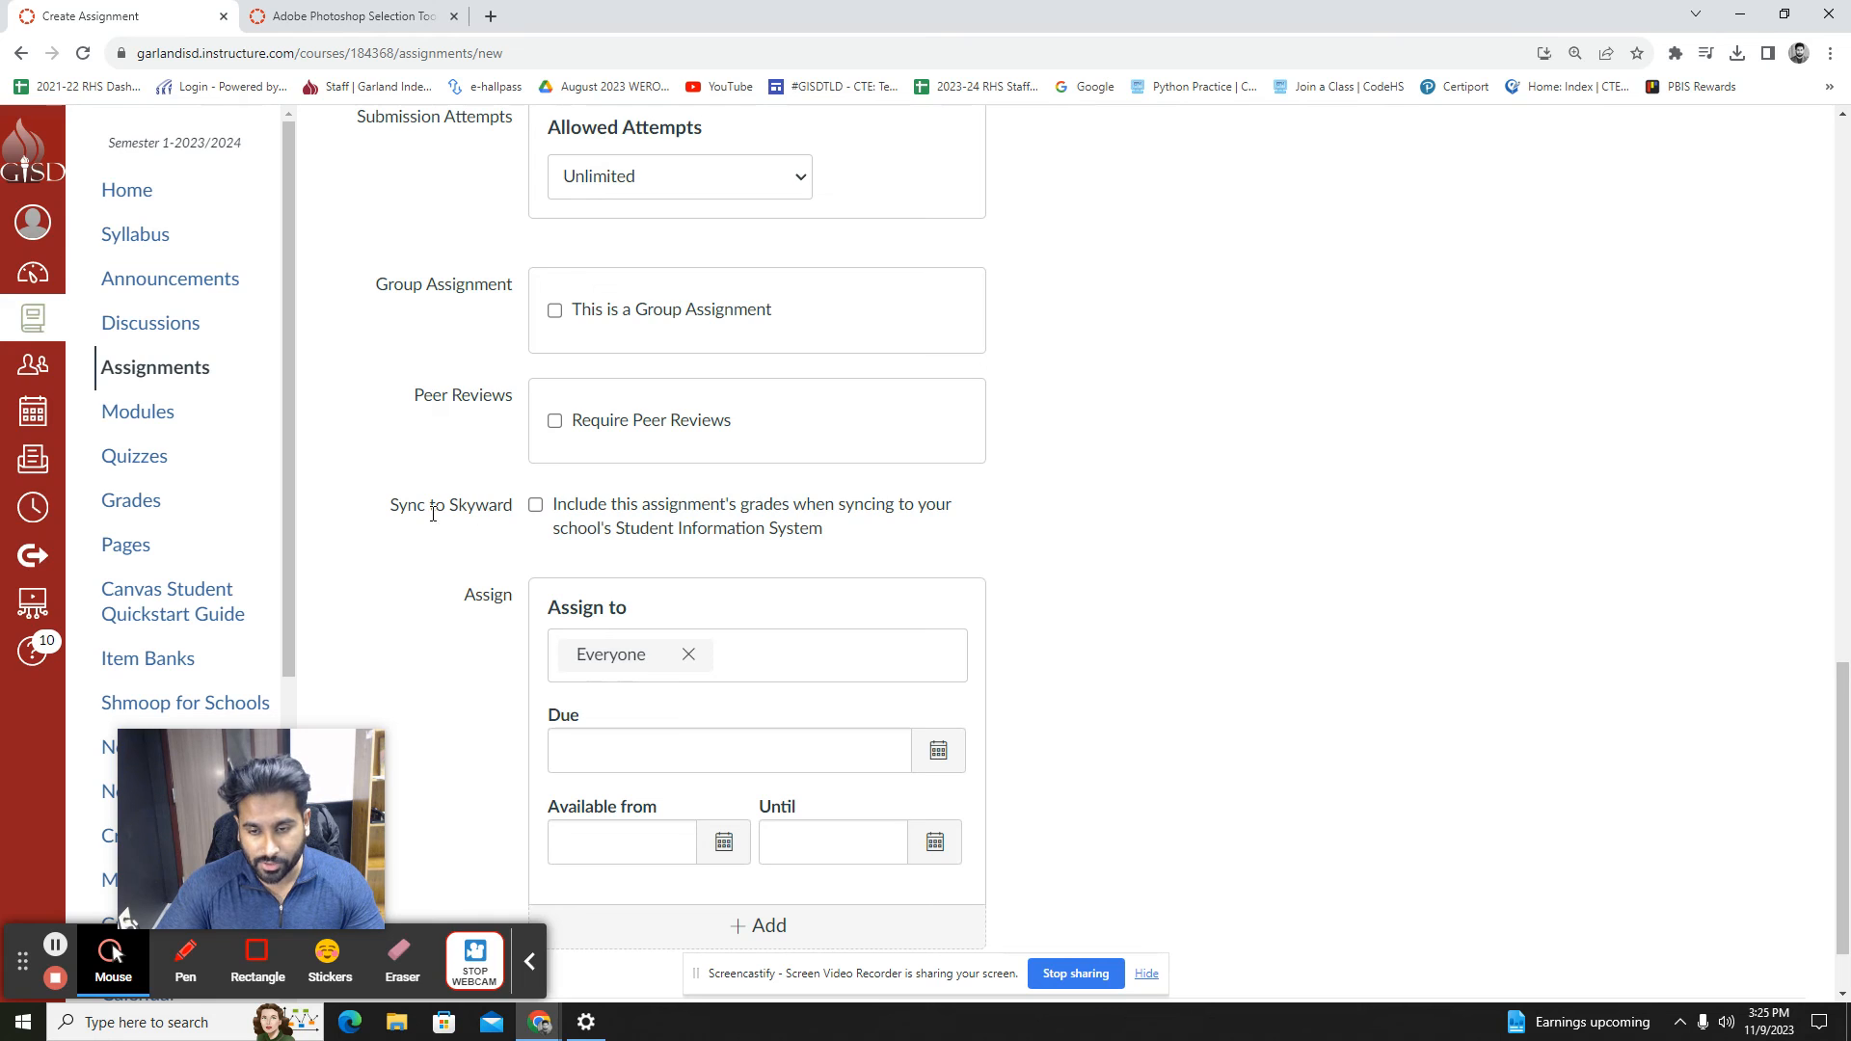
scroll(713, 445, "up", 2)
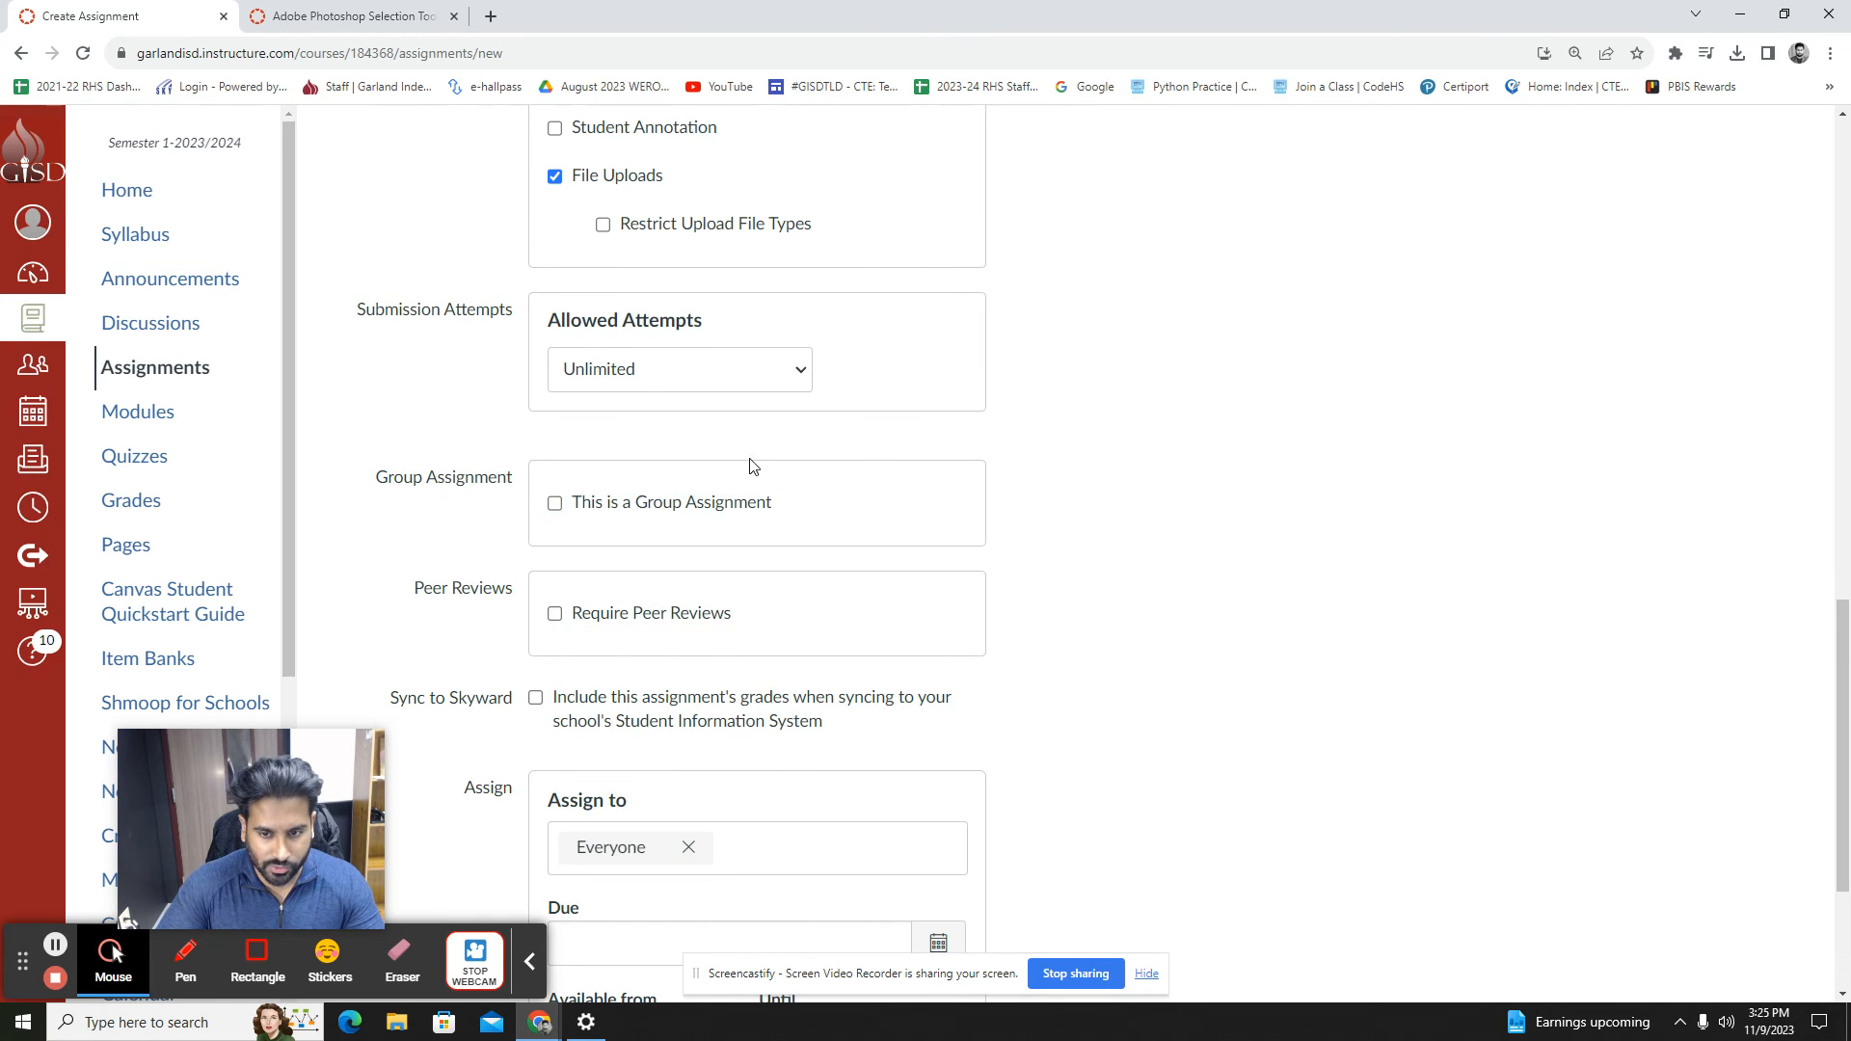
Include the assignment's grades in the Skyward sync, switching the option off and on again once
scroll(926, 607, "down", 2)
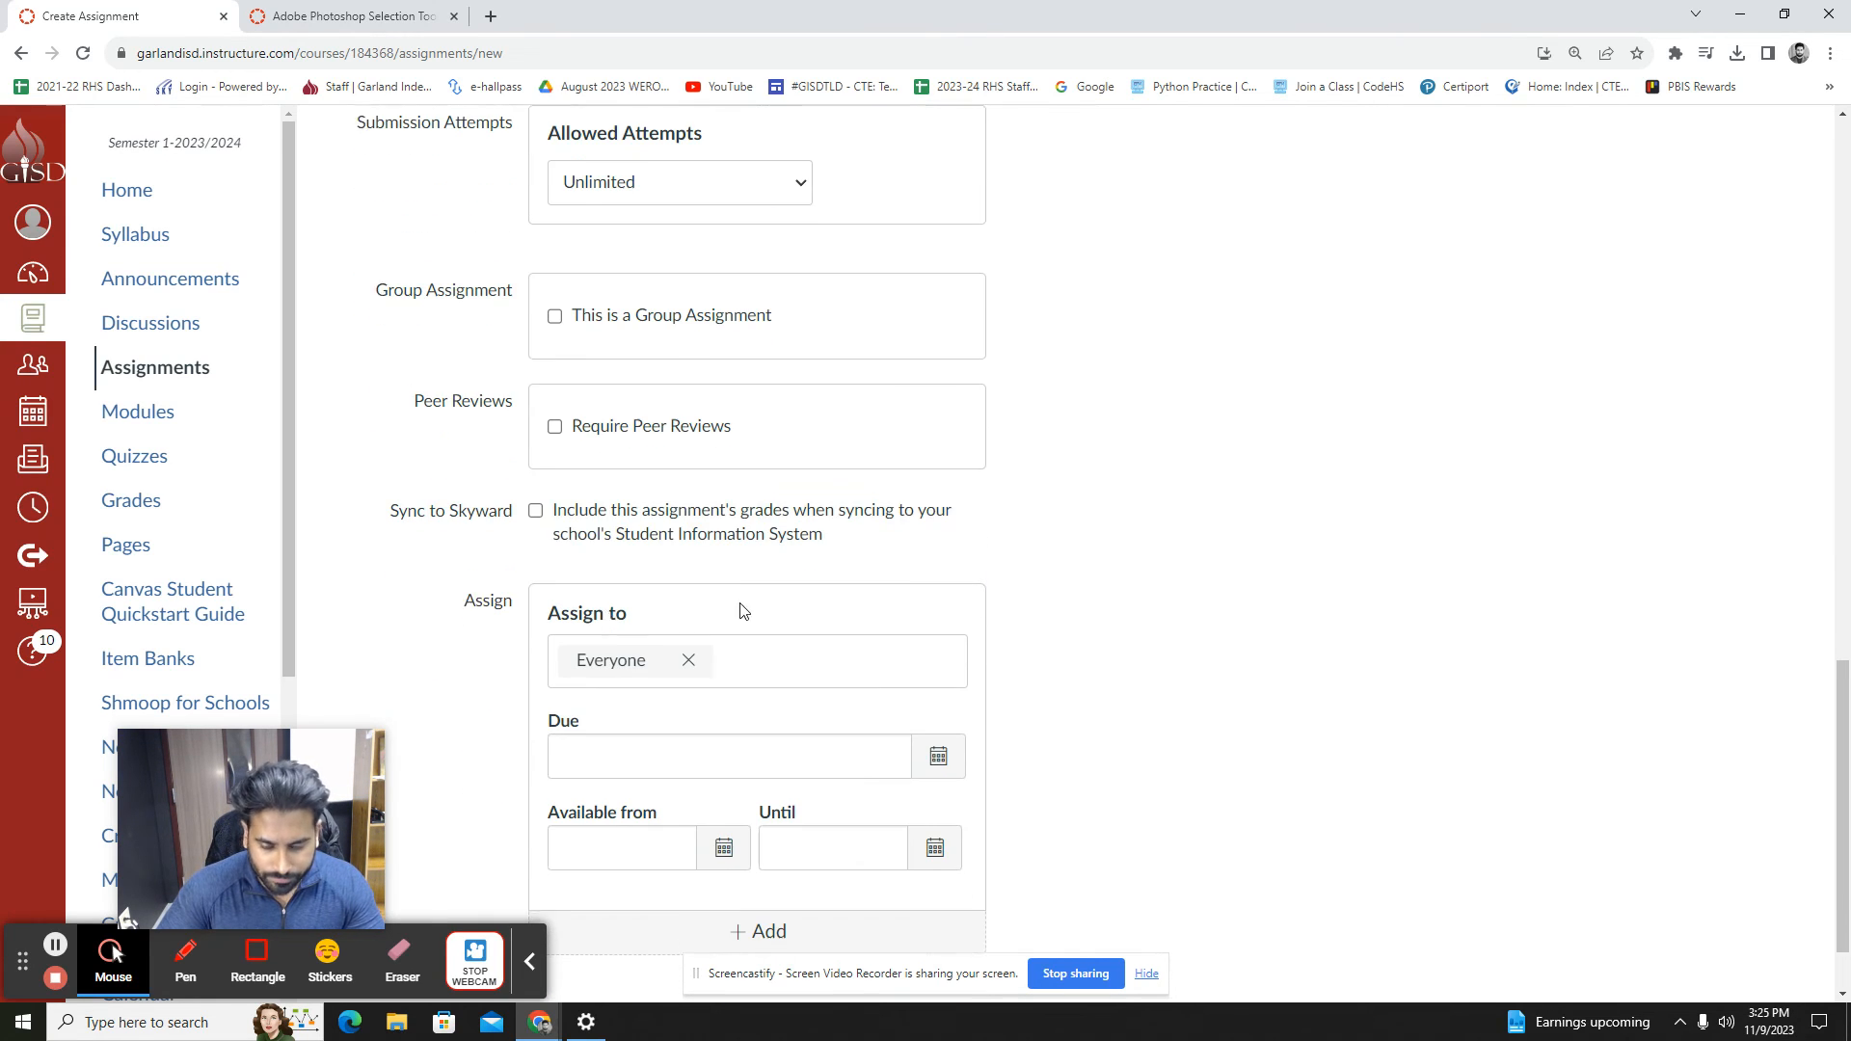
left_click(535, 506)
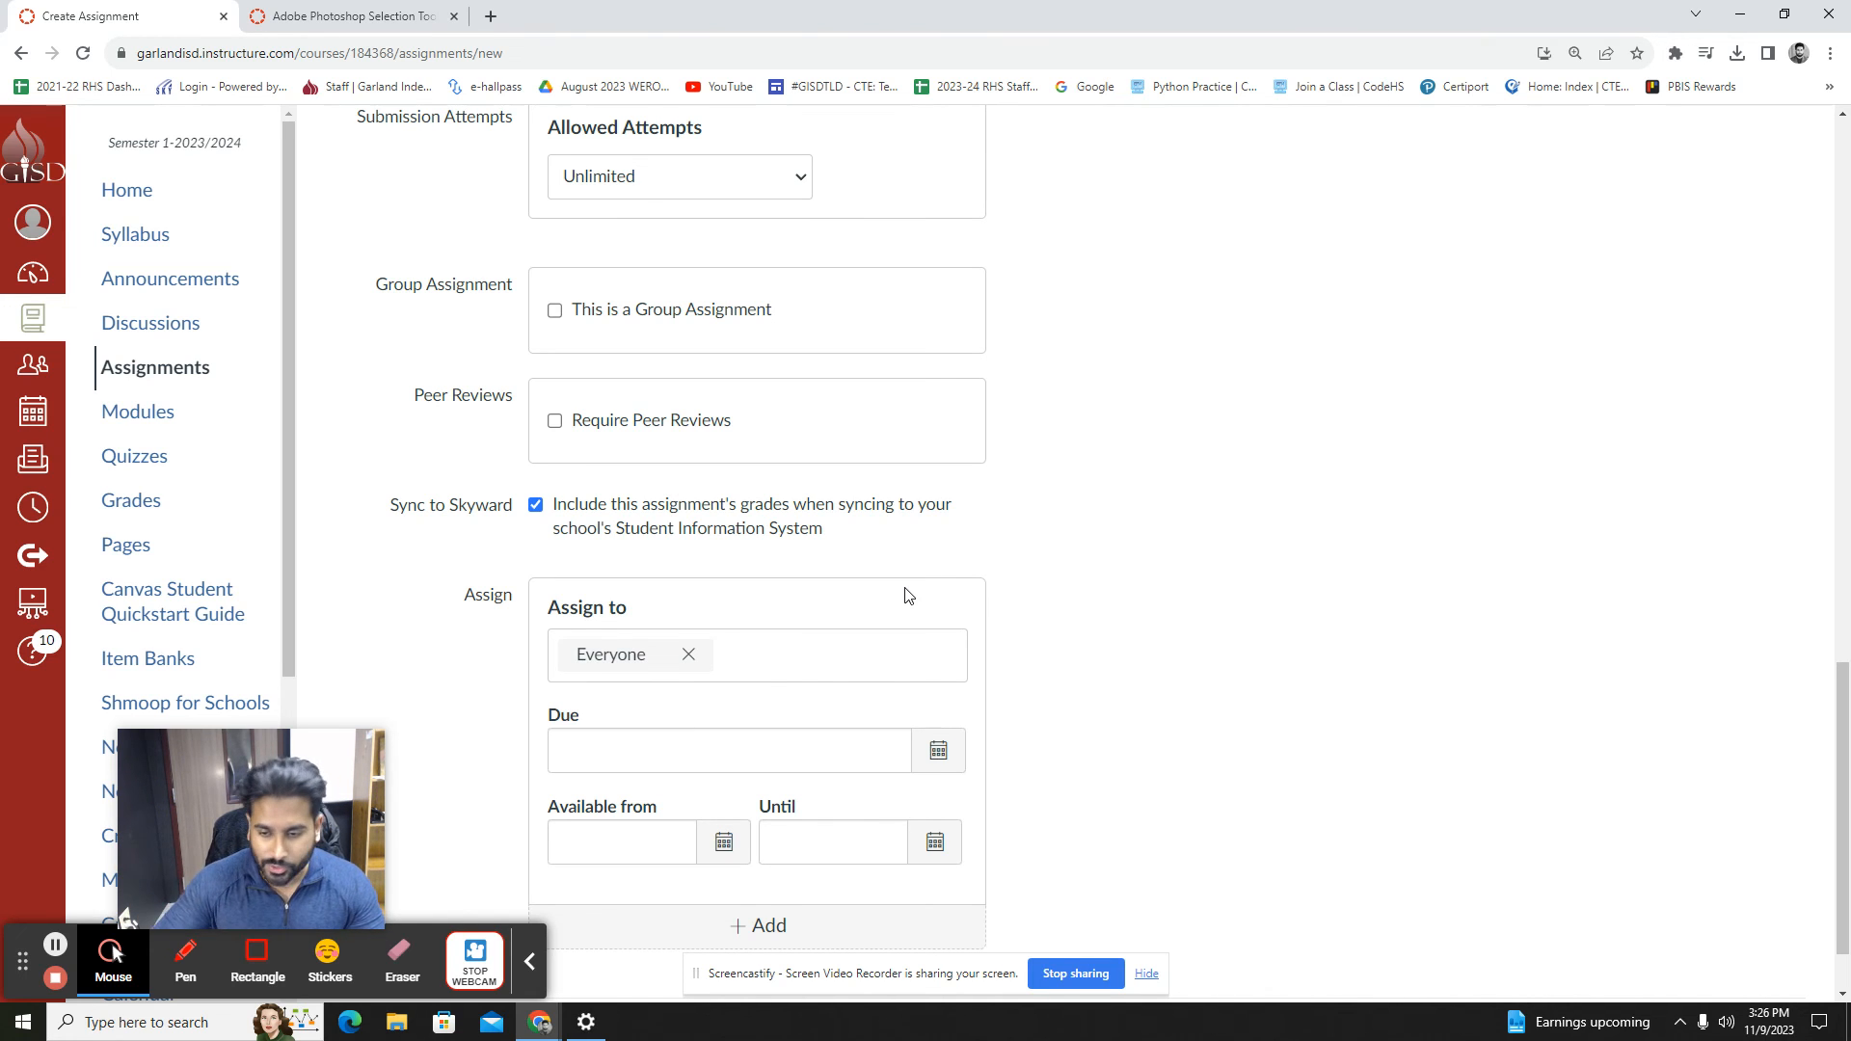
scroll(844, 592, "down", 1)
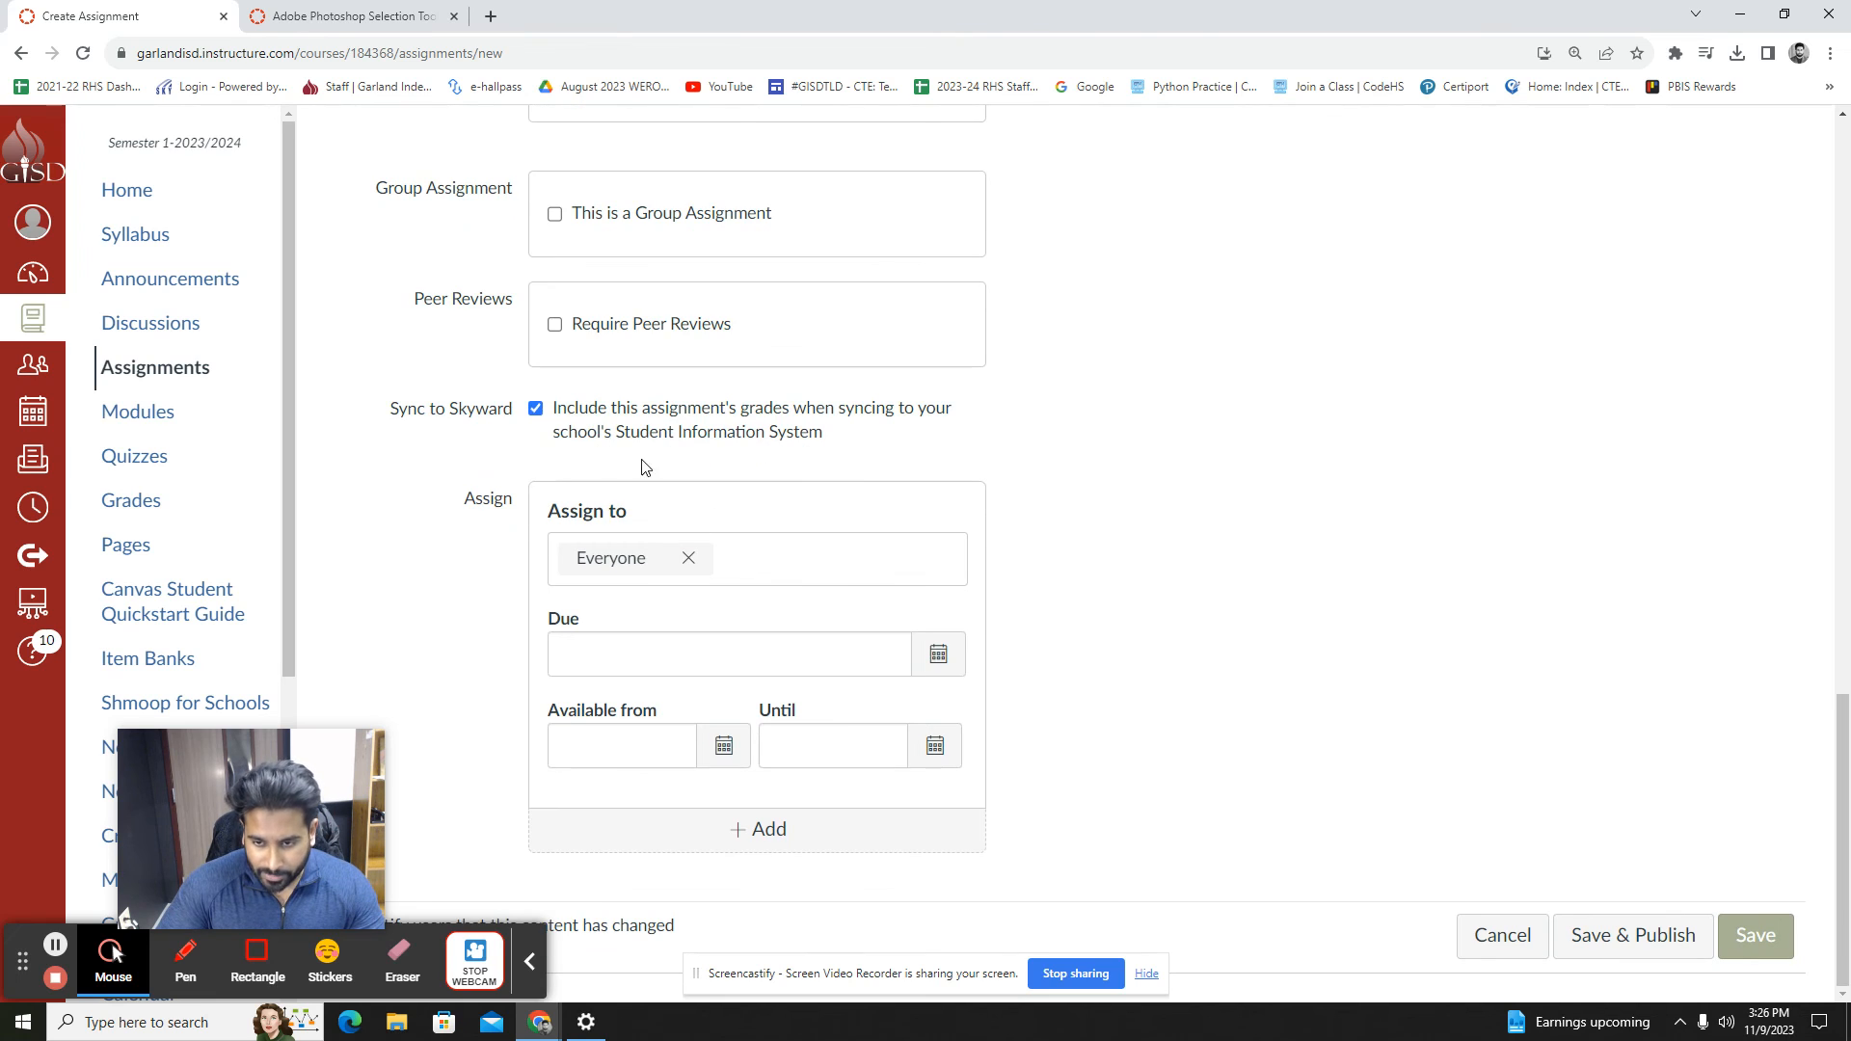
left_click(536, 408)
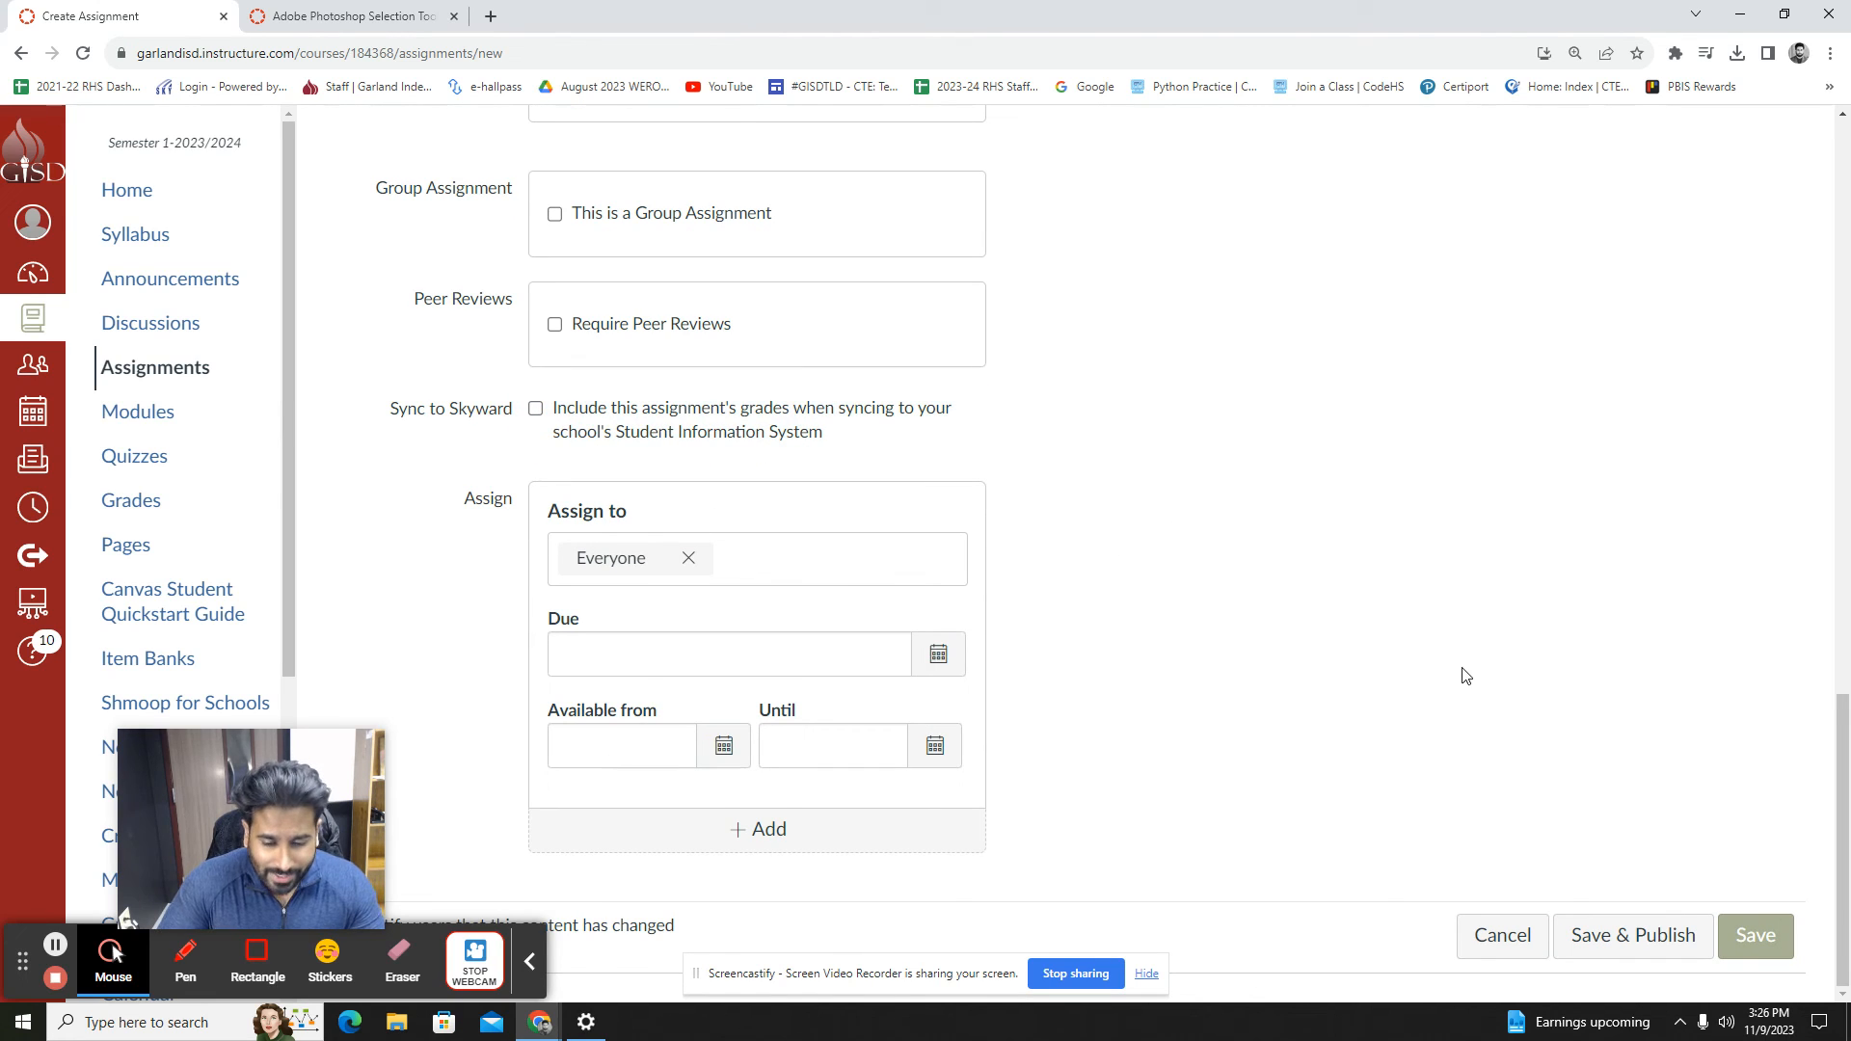
left_click(538, 409)
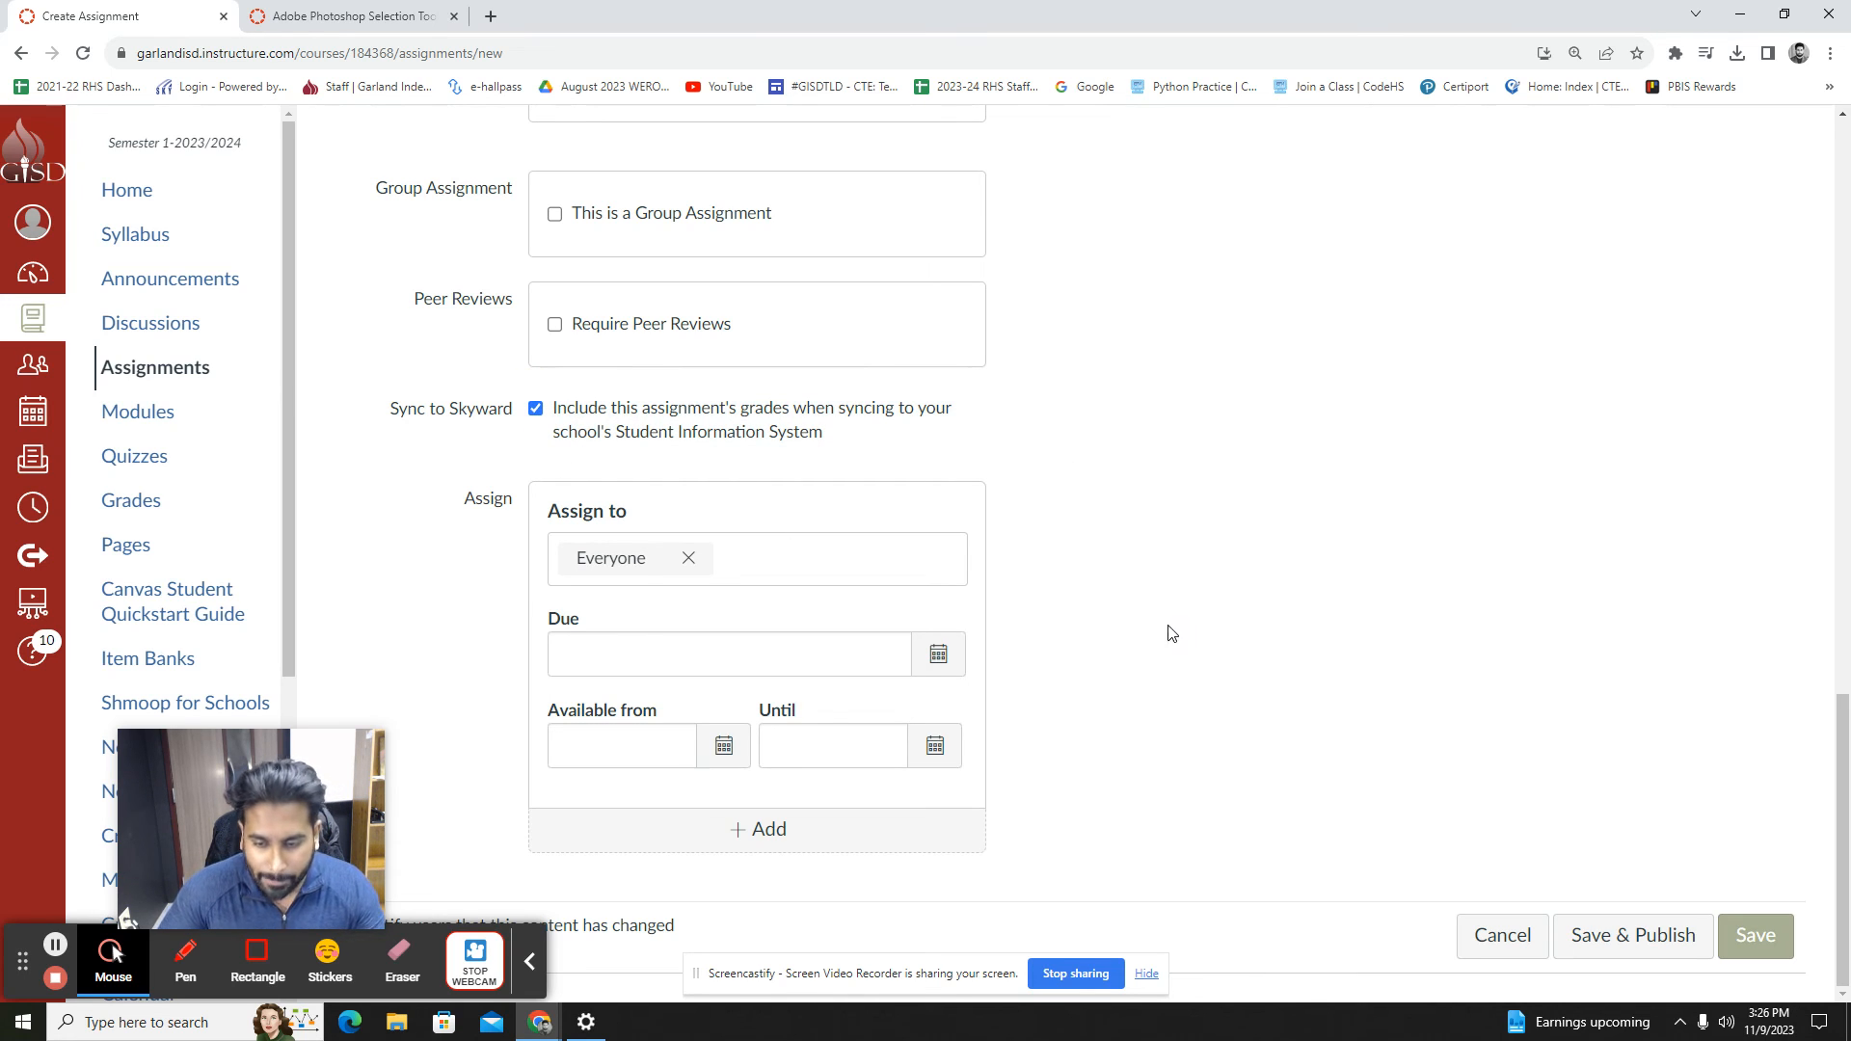
Set the due date to Nov 10, 2023, and move it on to Nov 14, 2023, 11:59 PM
left_click(938, 654)
left_click(777, 810)
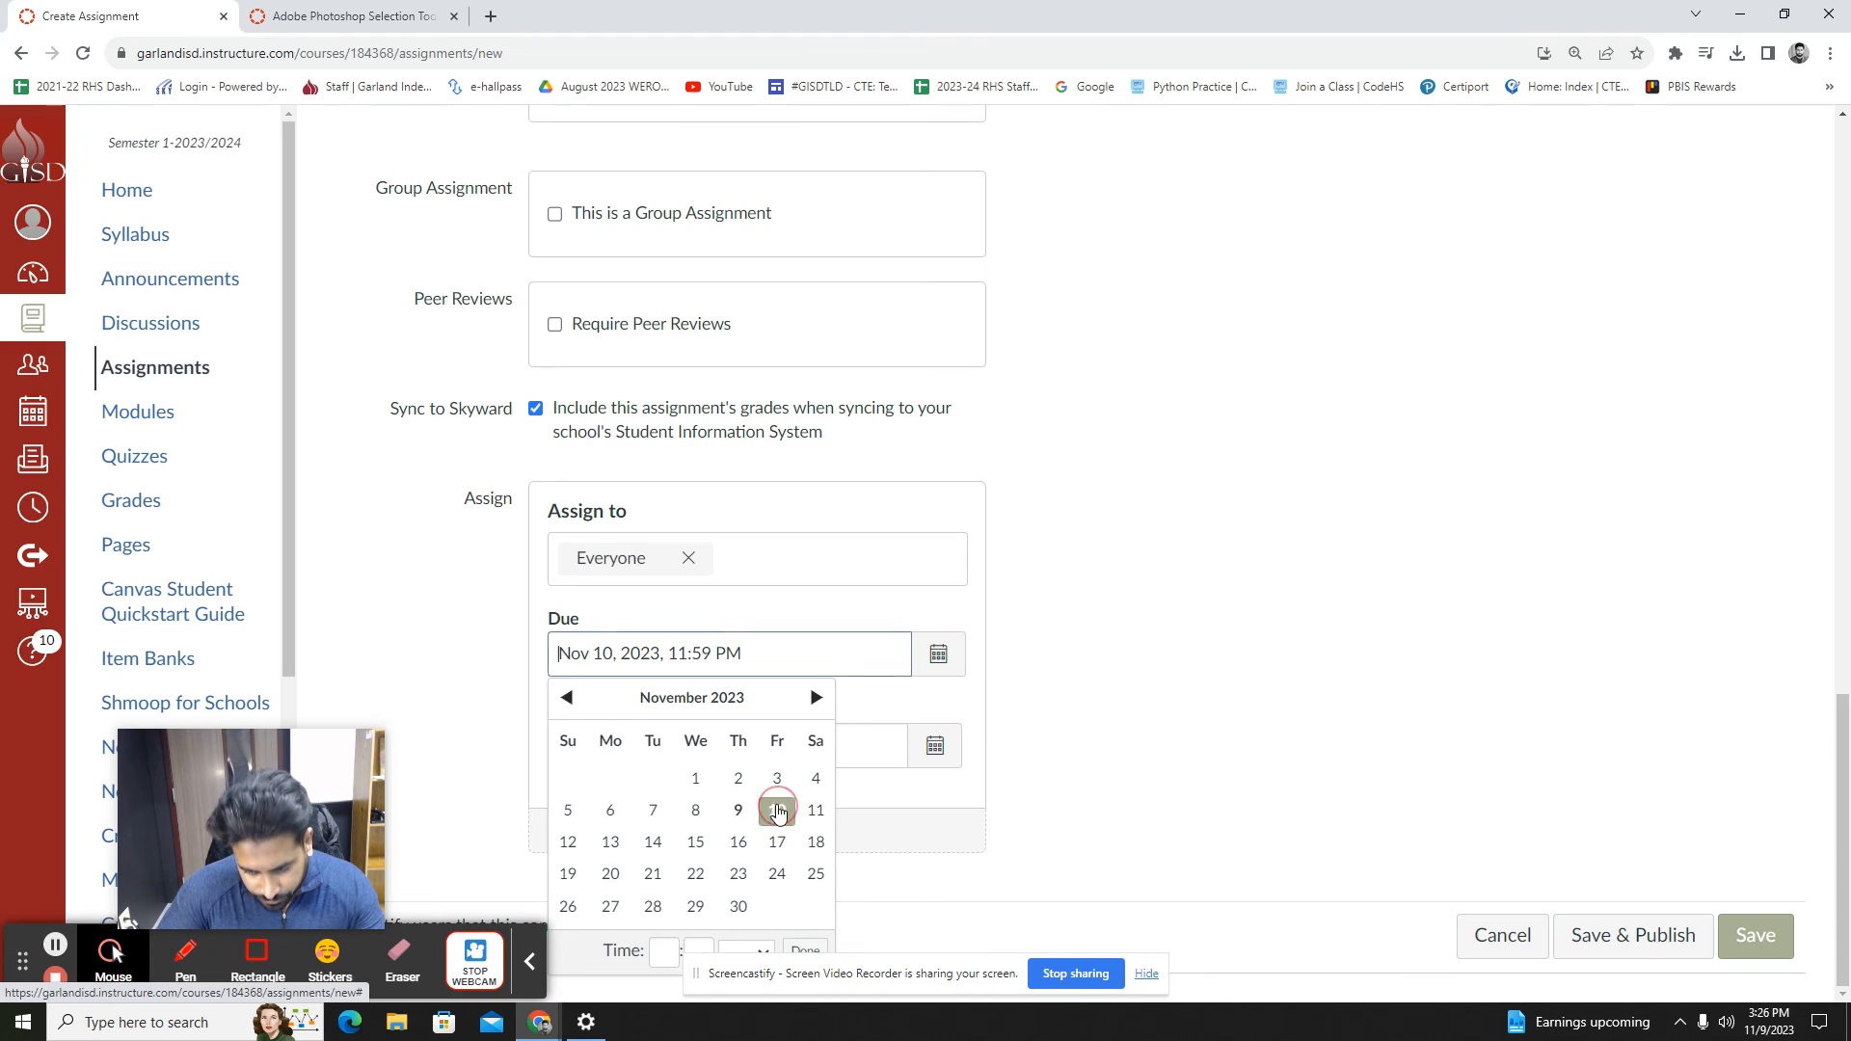
left_click(1333, 672)
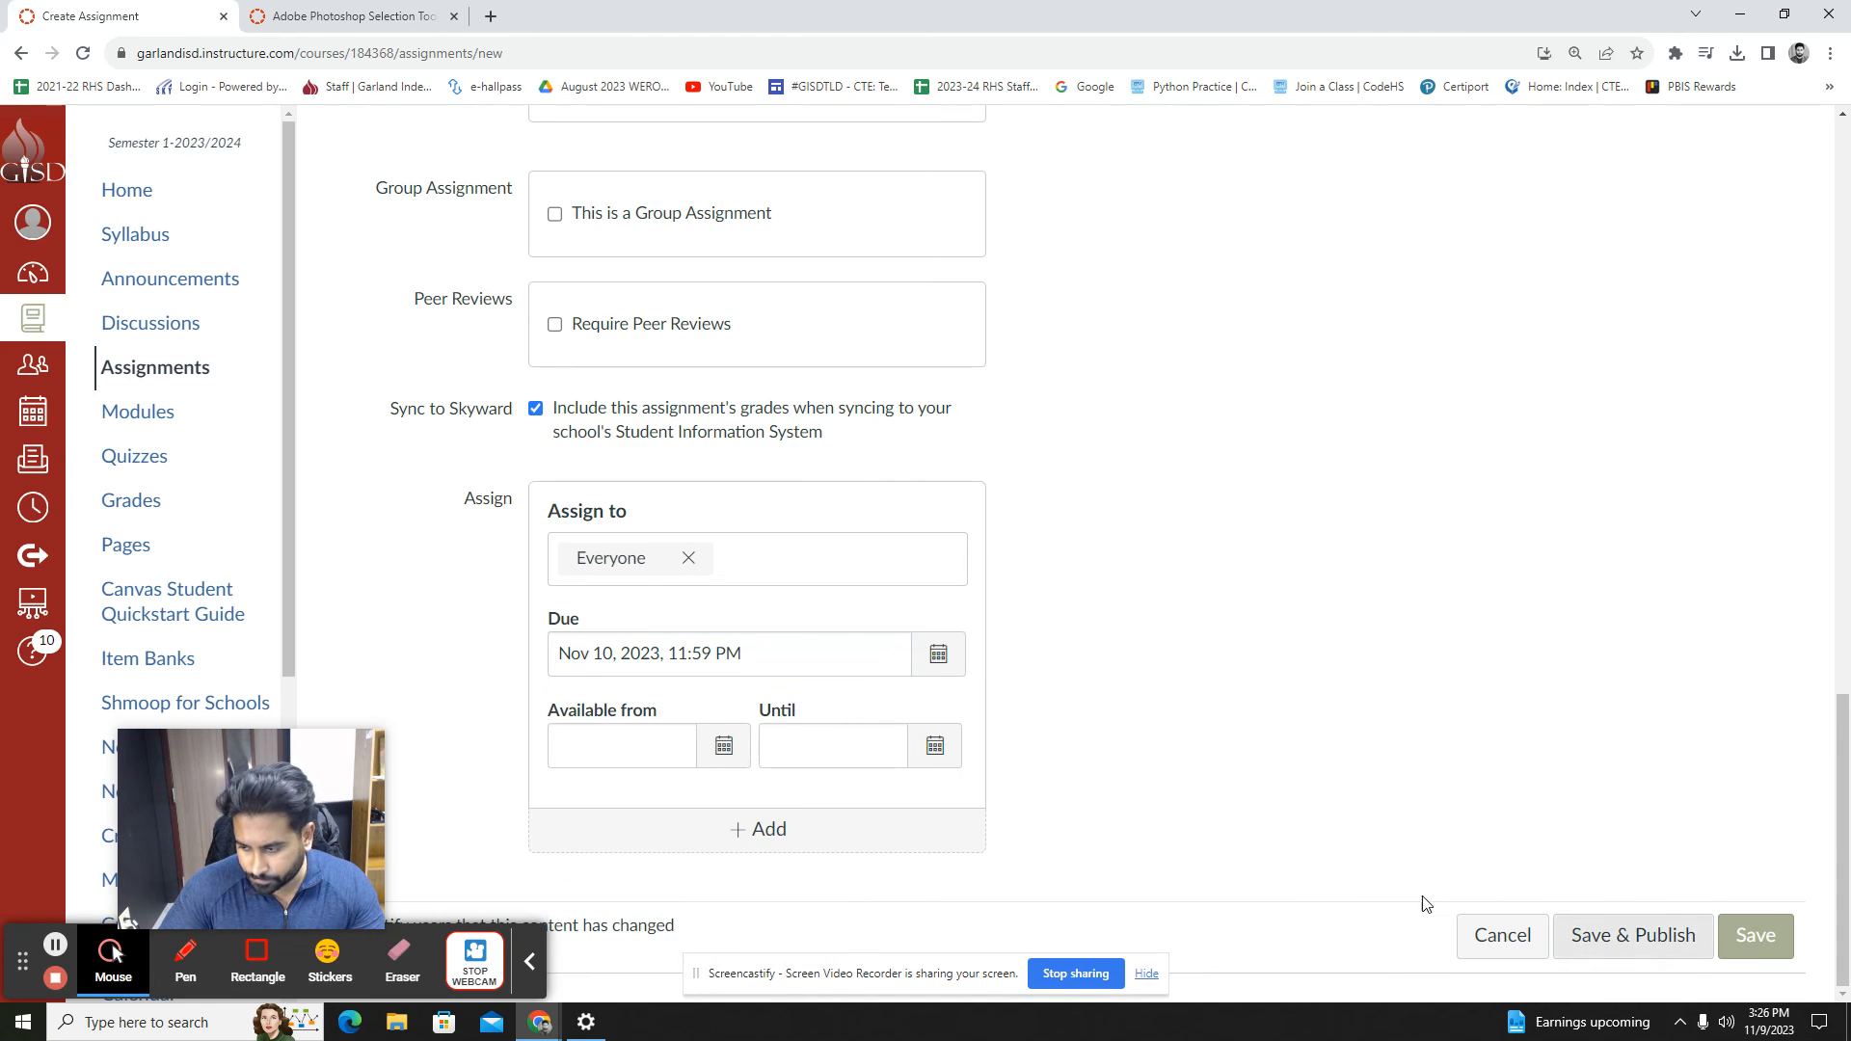
left_click(930, 673)
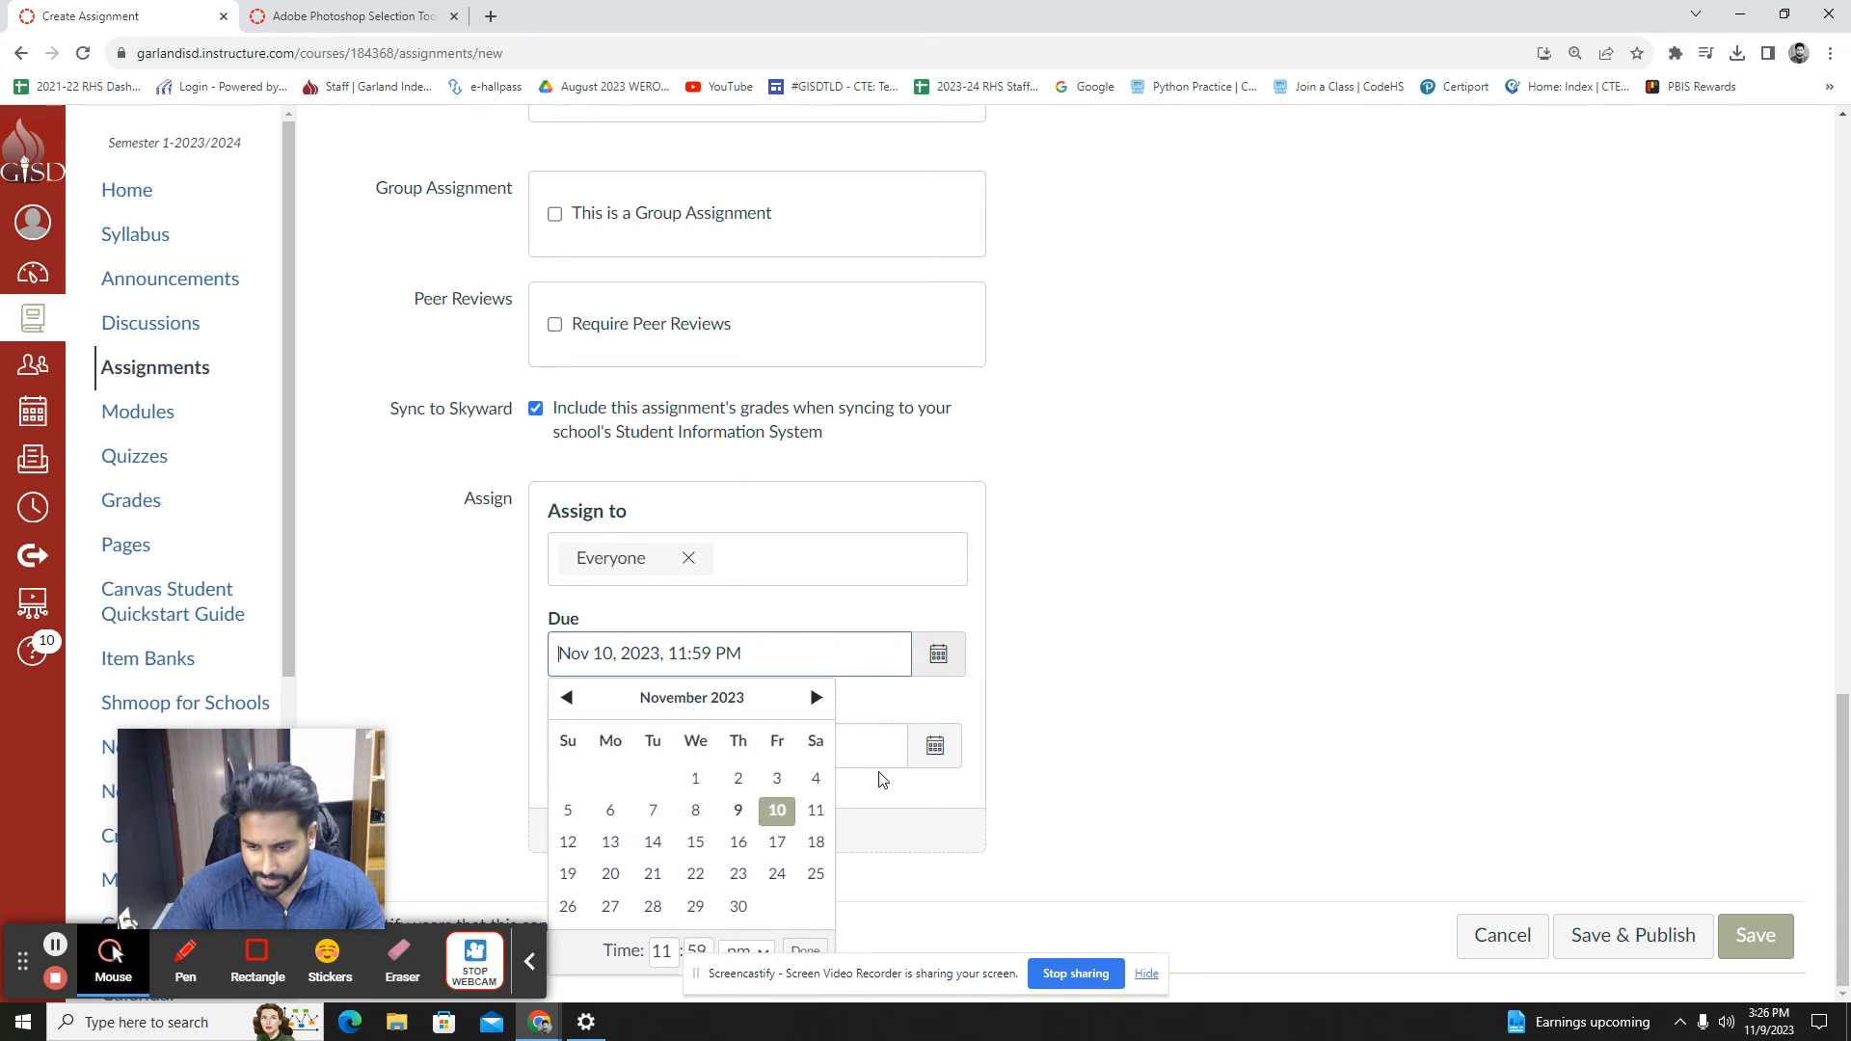
left_click(663, 850)
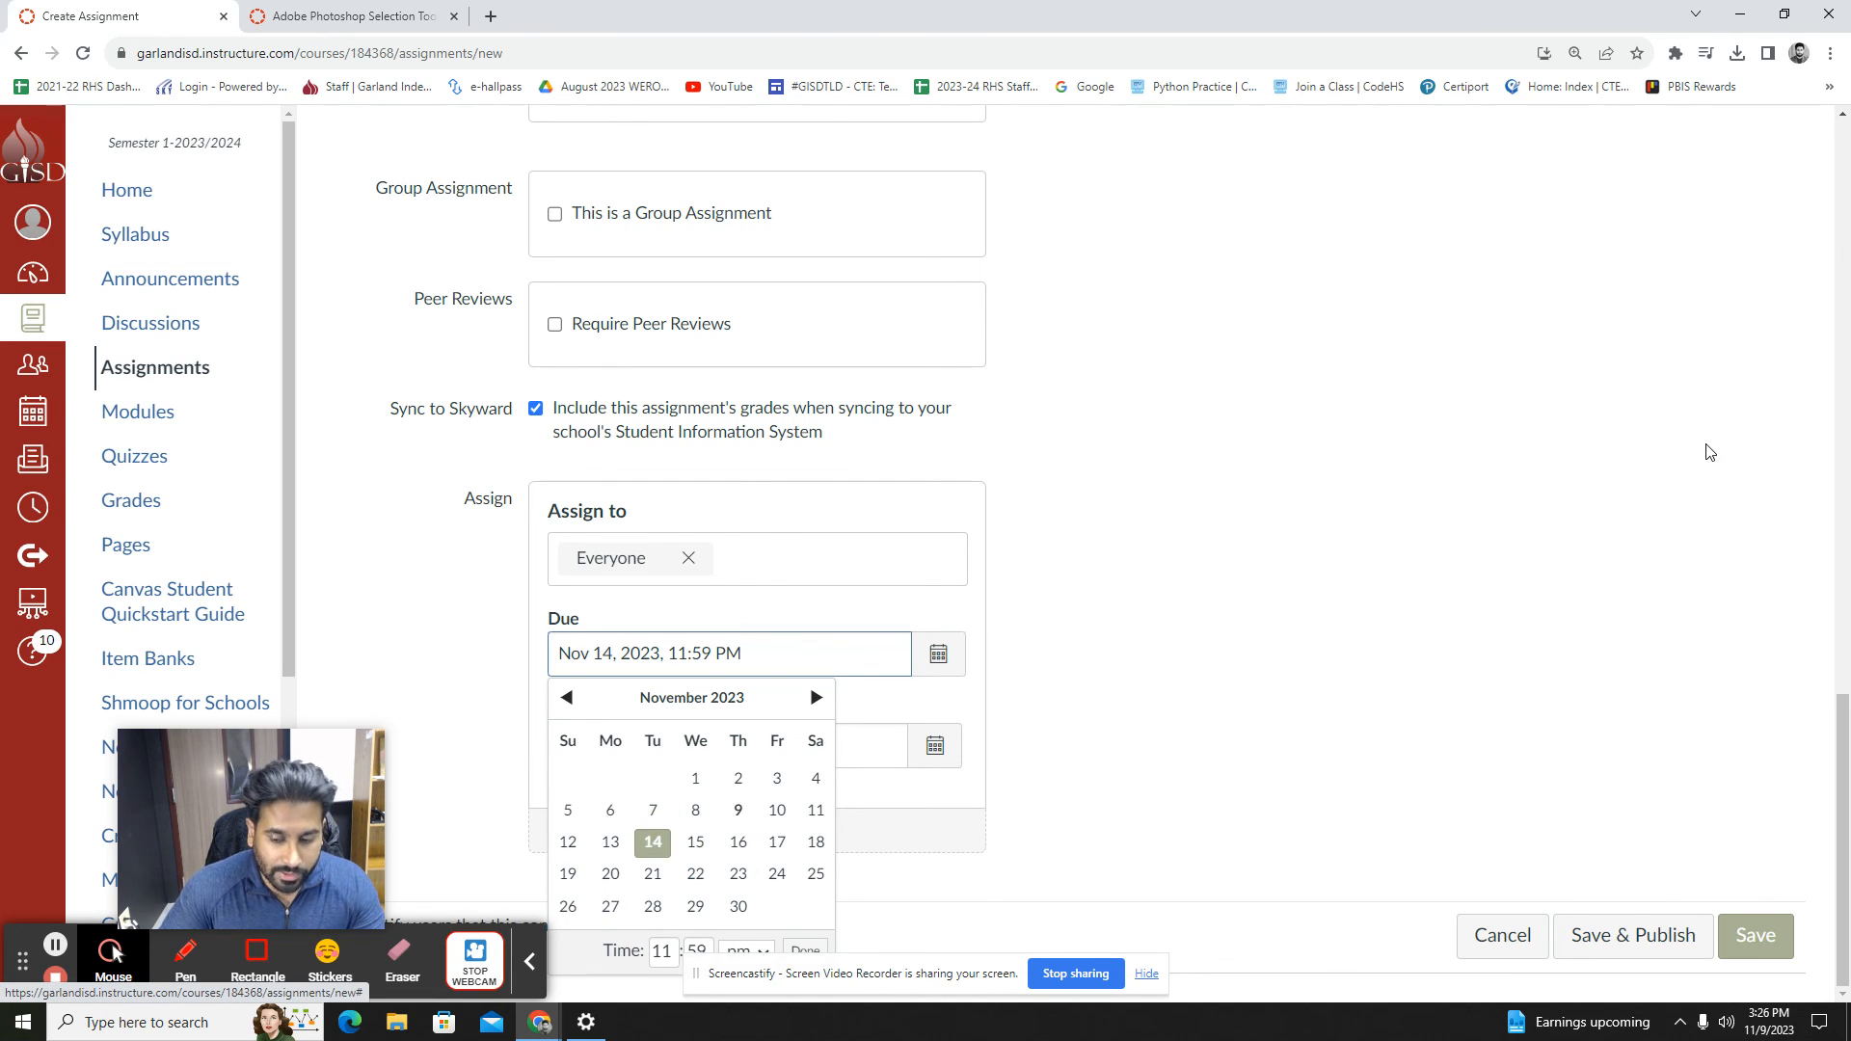
Save and publish the new assignment, and unpublish it again from its page
left_click(1663, 933)
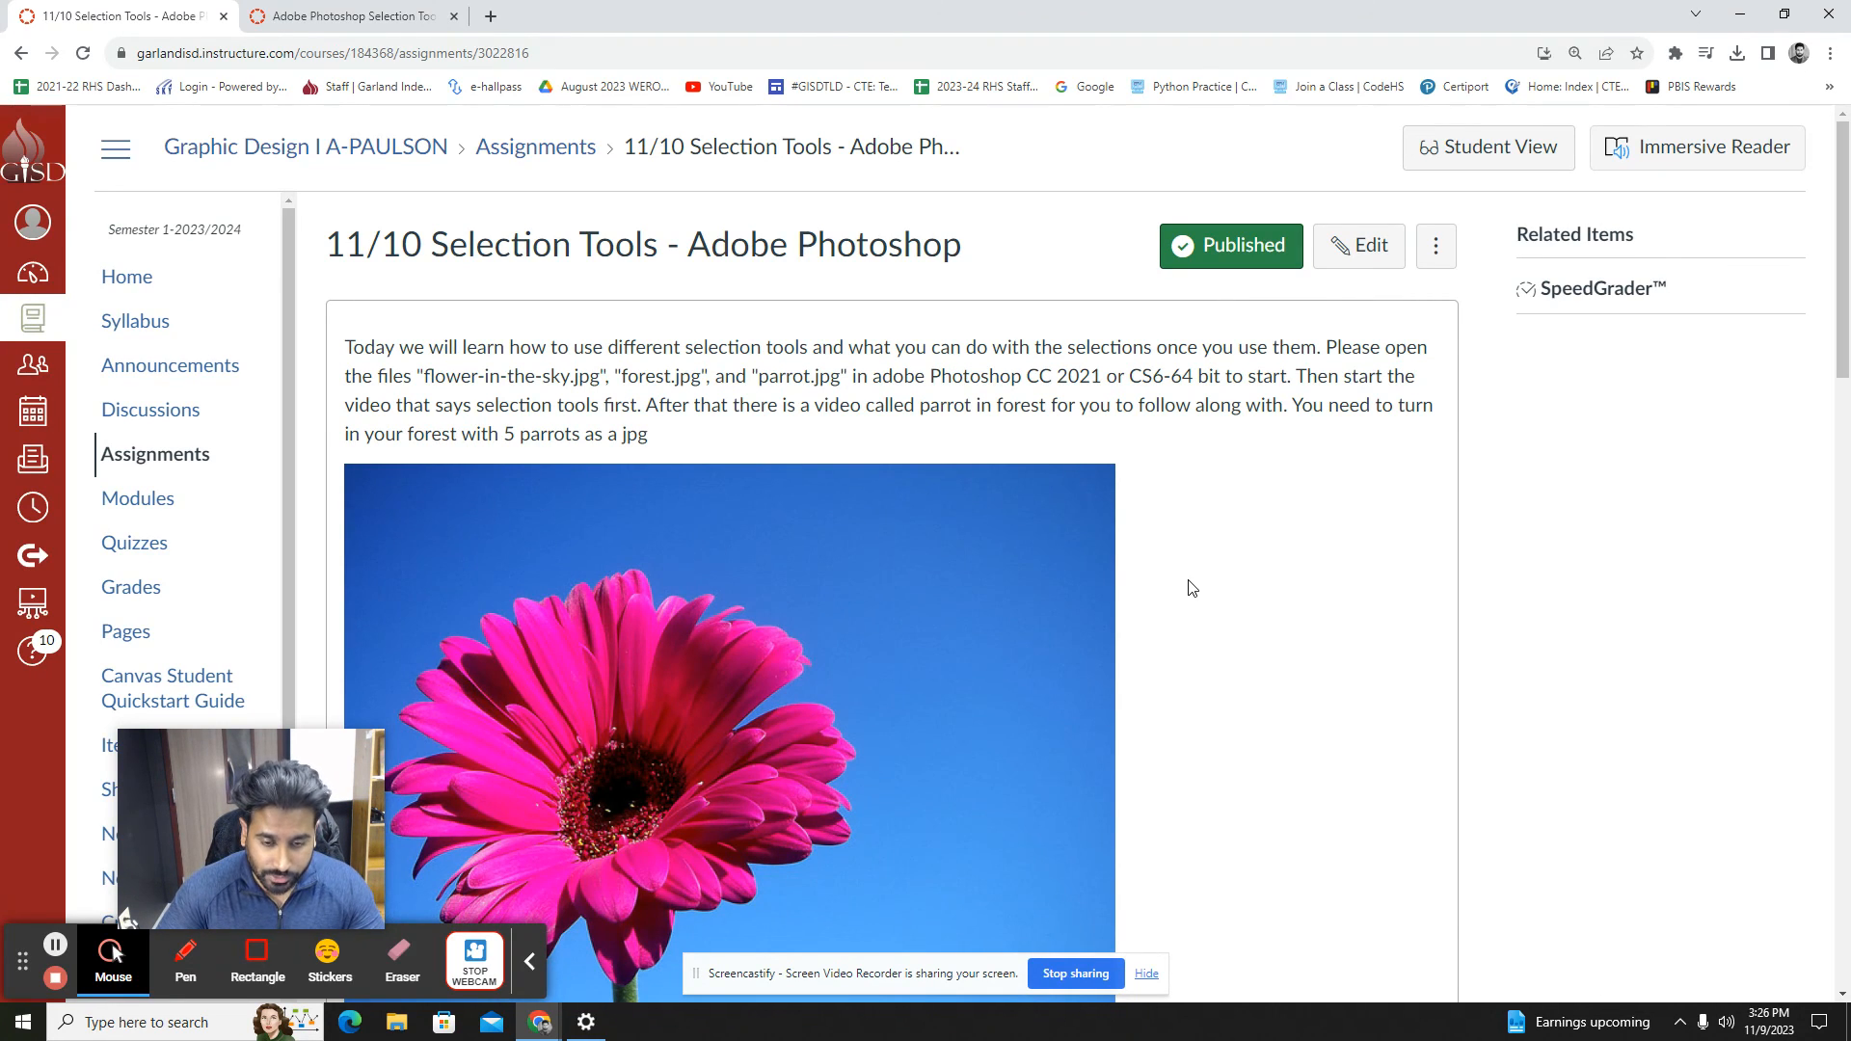
left_click(1232, 245)
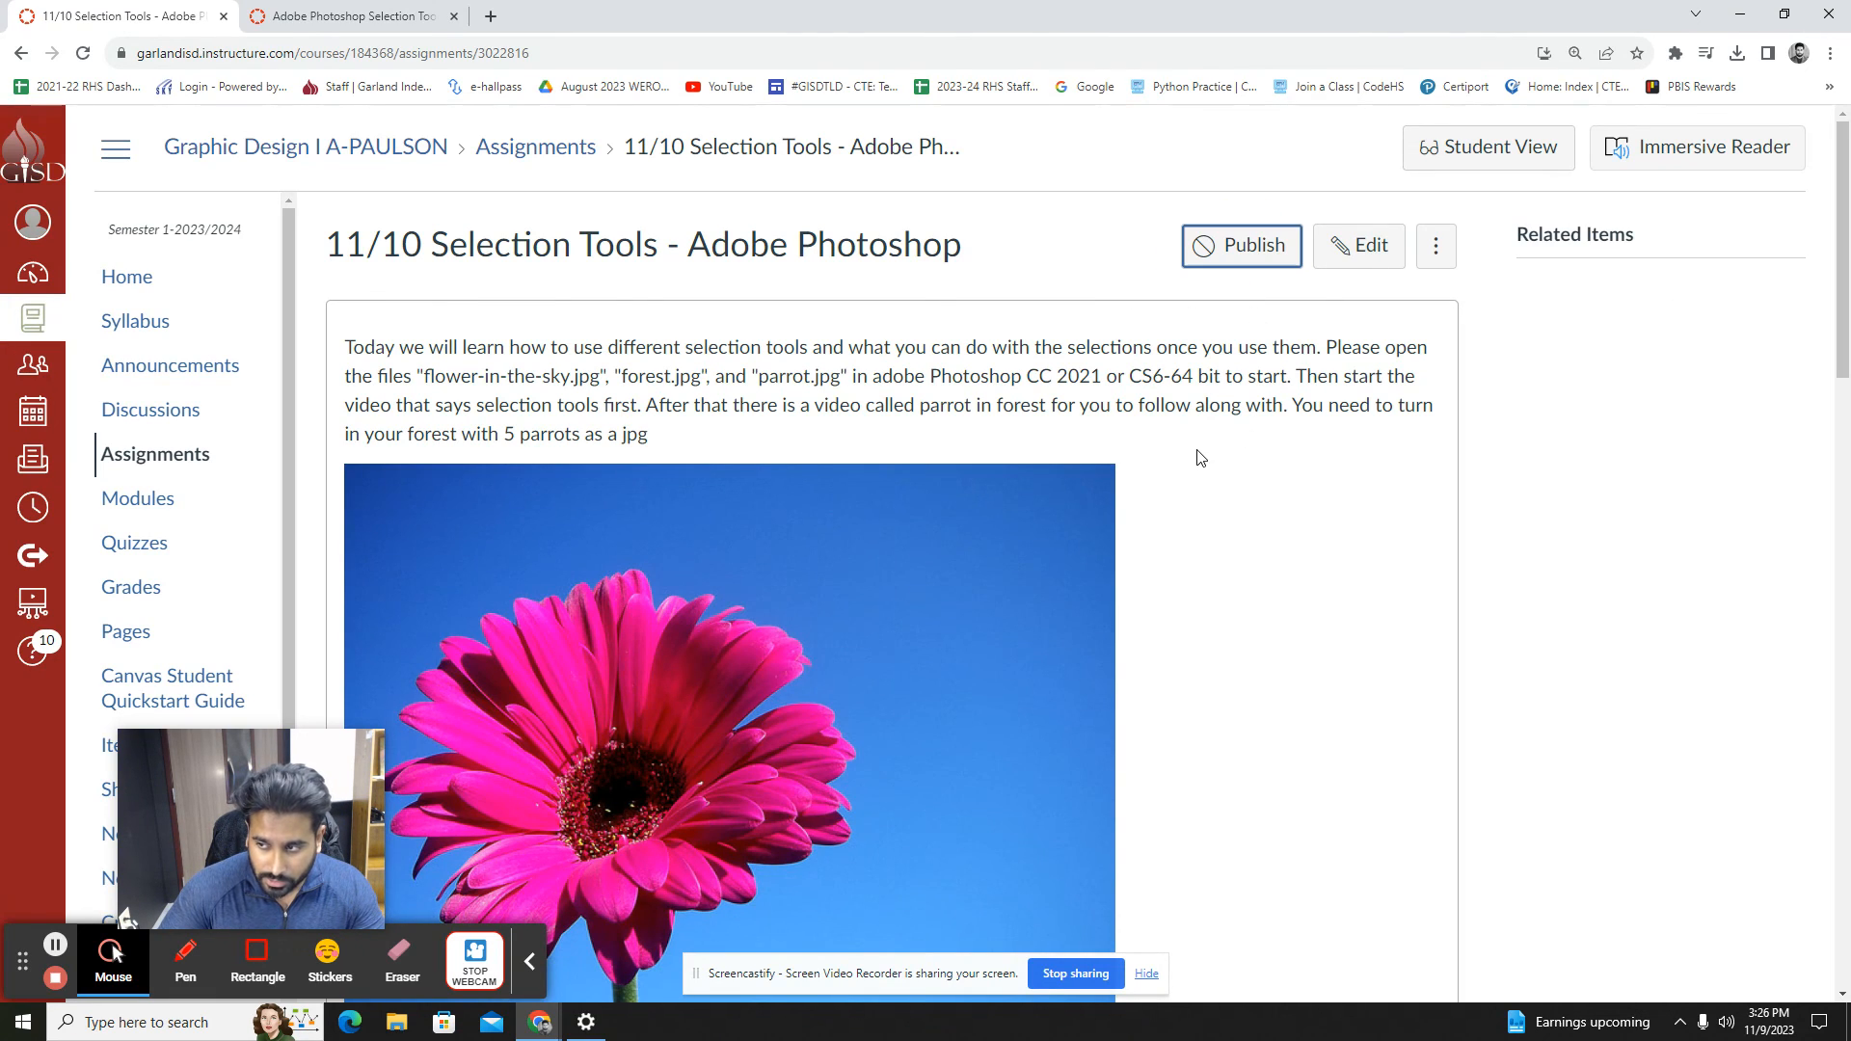